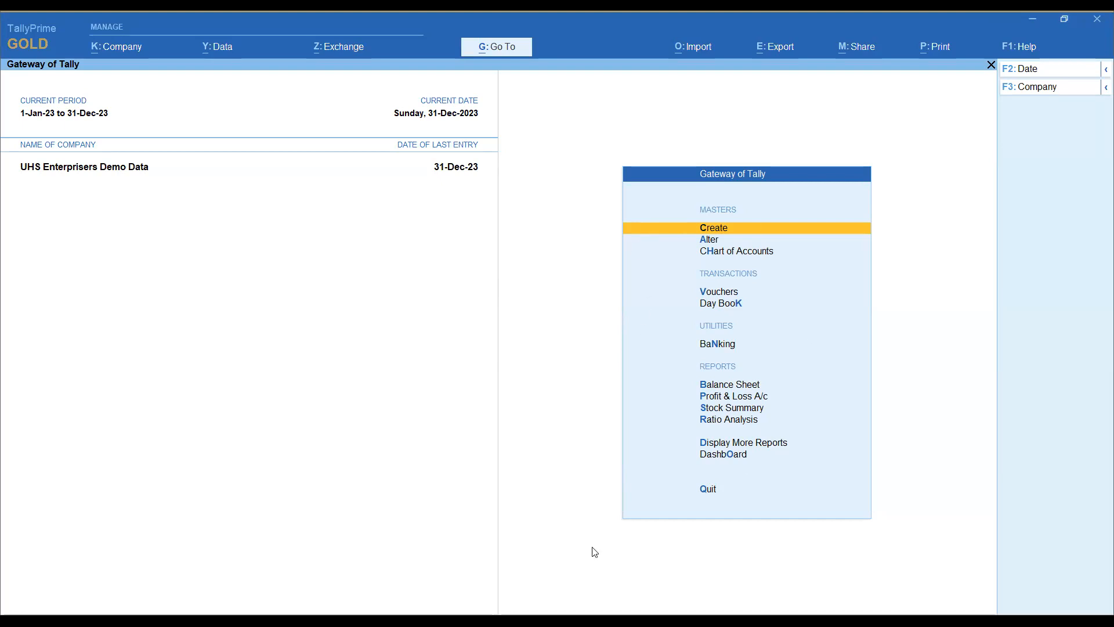
# Step: Open the Dashboard and look through its trend, cash flow, receivables, assets, trading and cash/bank tiles
pyautogui.click(736, 455)
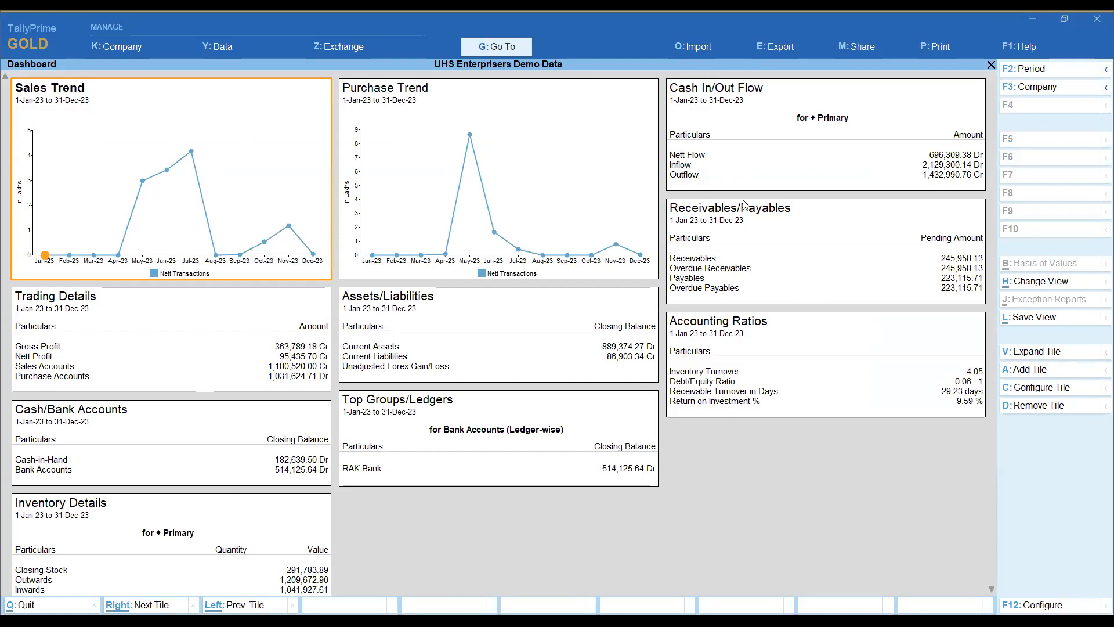
pyautogui.click(820, 180)
pyautogui.click(760, 281)
pyautogui.click(481, 323)
pyautogui.click(188, 370)
pyautogui.click(300, 415)
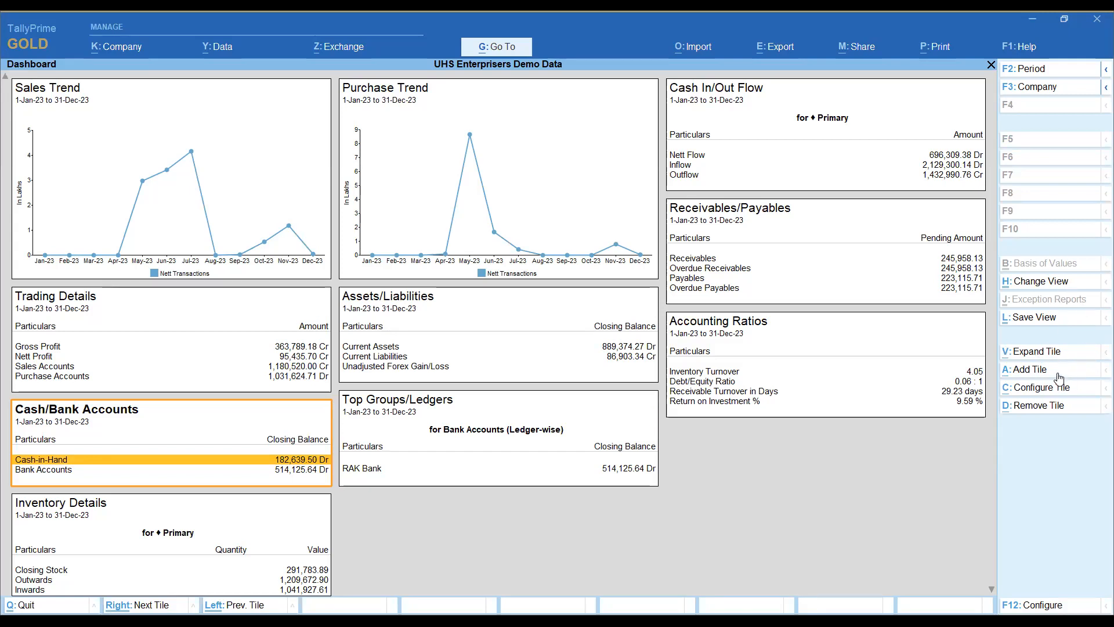
pyautogui.click(189, 190)
pyautogui.press('Right')
pyautogui.press('Right')
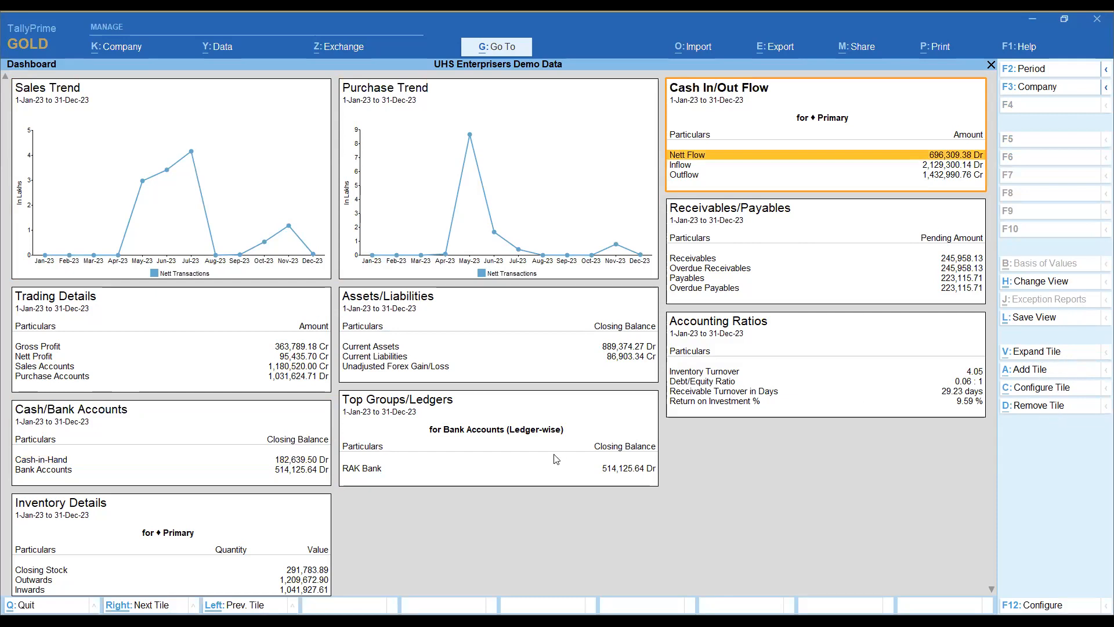
# Step: Remove the Inventory Details tile from the dashboard
pyautogui.click(207, 539)
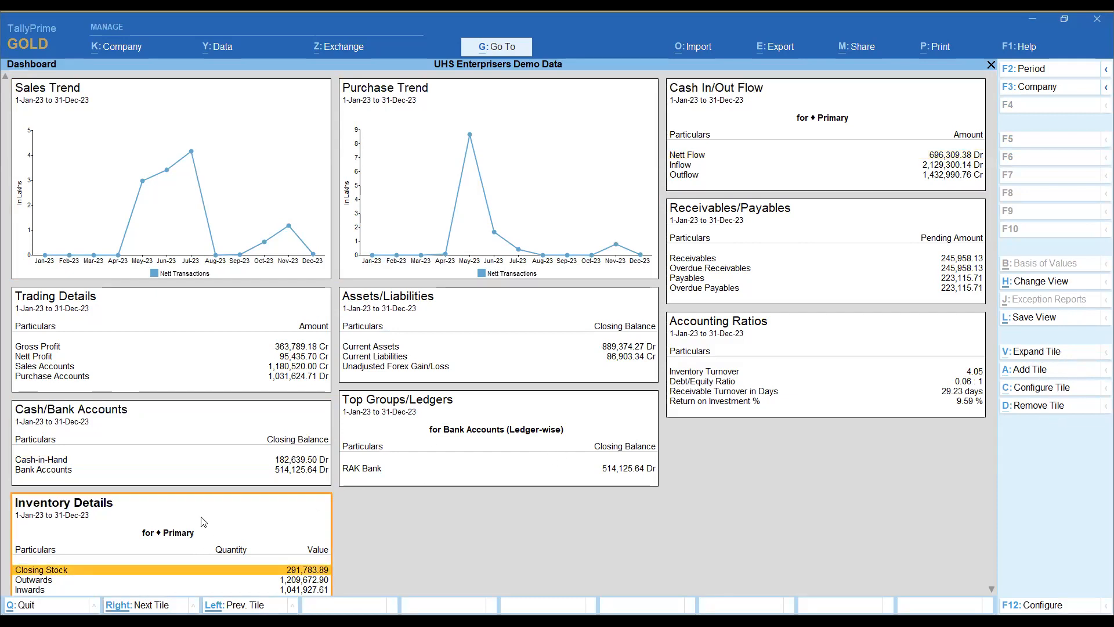
pyautogui.click(1044, 406)
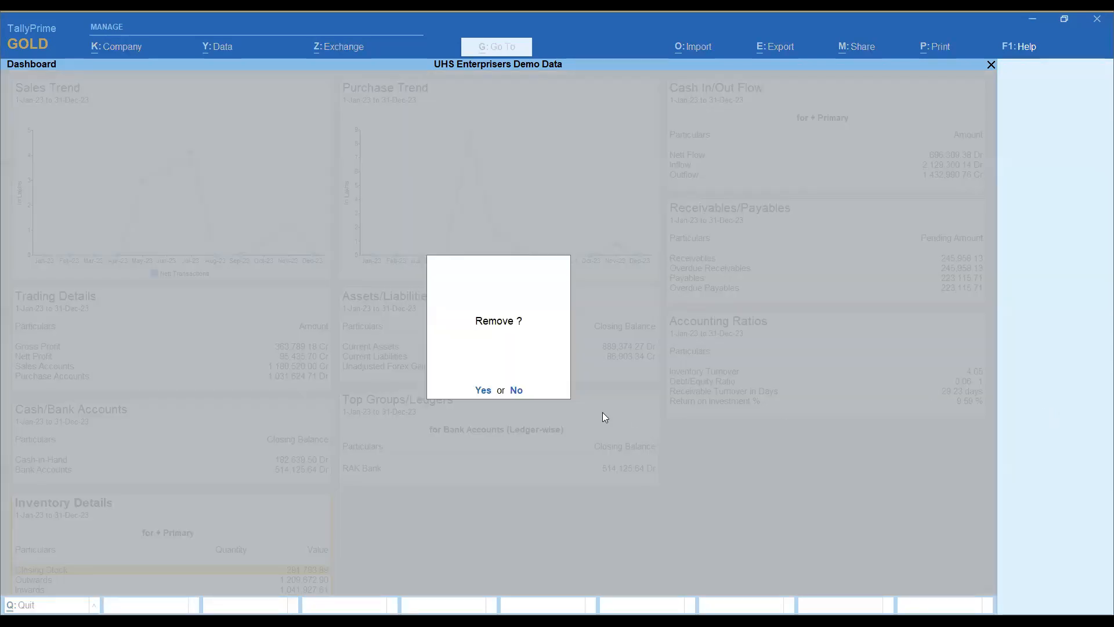
pyautogui.click(484, 390)
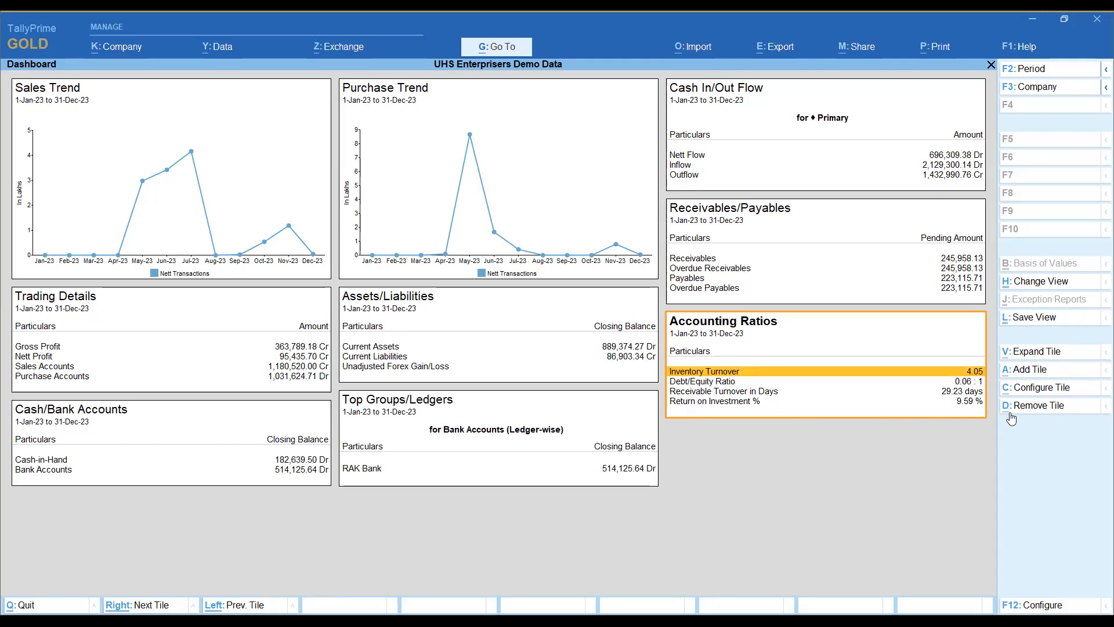
# Step: Start adding a tile and look through the available accounting, inventory and bank/cash tiles
pyautogui.click(1029, 372)
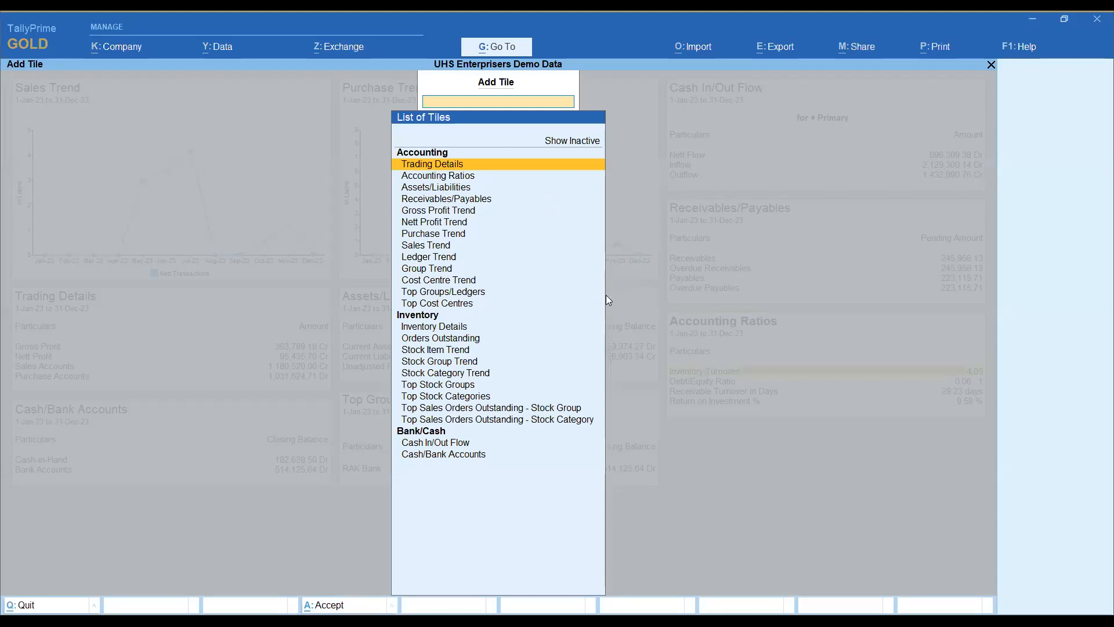
pyautogui.press('Down')
pyautogui.press('Down')
pyautogui.press('Down')
pyautogui.press('Down')
pyautogui.press('Down')
pyautogui.press('Down')
pyautogui.press('Down')
pyautogui.press('Down')
pyautogui.press('Down')
pyautogui.press('Down')
pyautogui.press('Down')
pyautogui.press('Down')
pyautogui.press('Down')
pyautogui.press('Down')
pyautogui.press('Down')
pyautogui.press('Down')
pyautogui.press('Down')
pyautogui.press('Down')
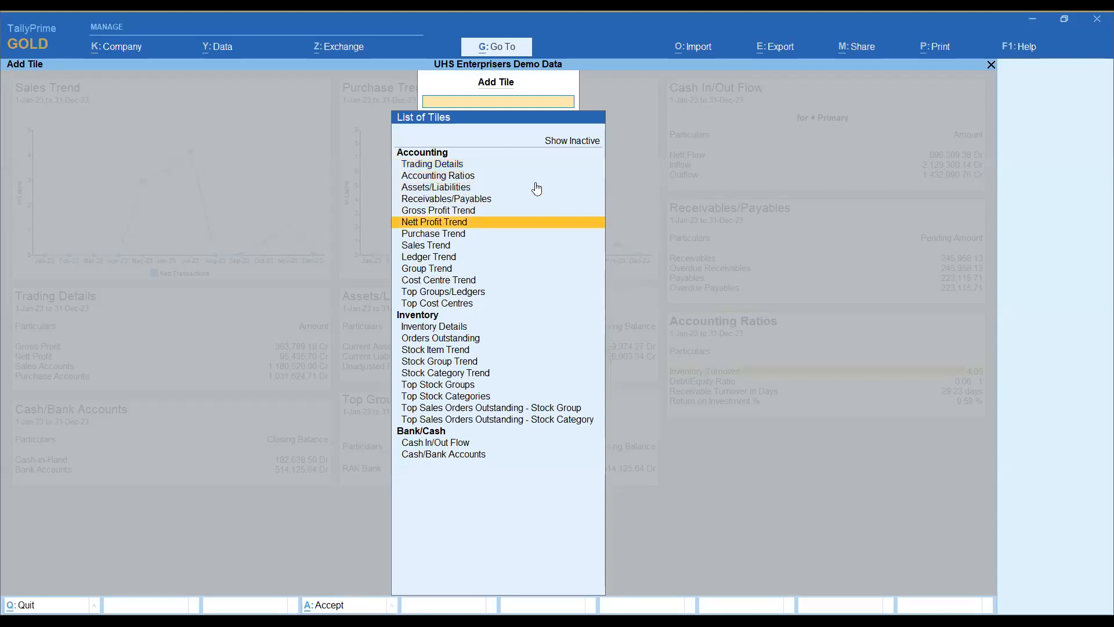
pyautogui.press('Down')
pyautogui.press('Down')
pyautogui.press('Down')
pyautogui.press('Down')
pyautogui.press('Down')
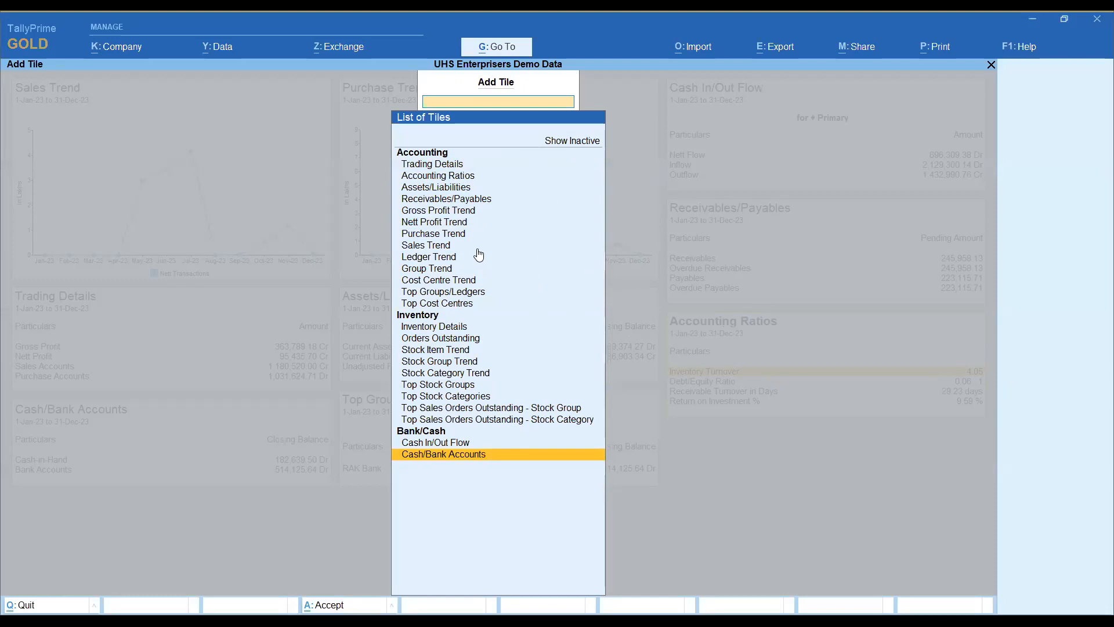
pyautogui.press('Up')
pyautogui.press('Up')
pyautogui.press('Up')
pyautogui.press('Up')
pyautogui.press('Up')
pyautogui.press('Up')
pyautogui.press('Up')
pyautogui.press('Up')
pyautogui.press('Up')
pyautogui.press('Up')
pyautogui.press('Up')
pyautogui.press('Up')
pyautogui.press('Up')
pyautogui.press('Up')
pyautogui.press('Up')
pyautogui.press('Up')
pyautogui.press('Up')
pyautogui.press('Up')
pyautogui.press('Up')
pyautogui.press('Up')
pyautogui.press('Up')
pyautogui.press('Up')
pyautogui.press('Up')
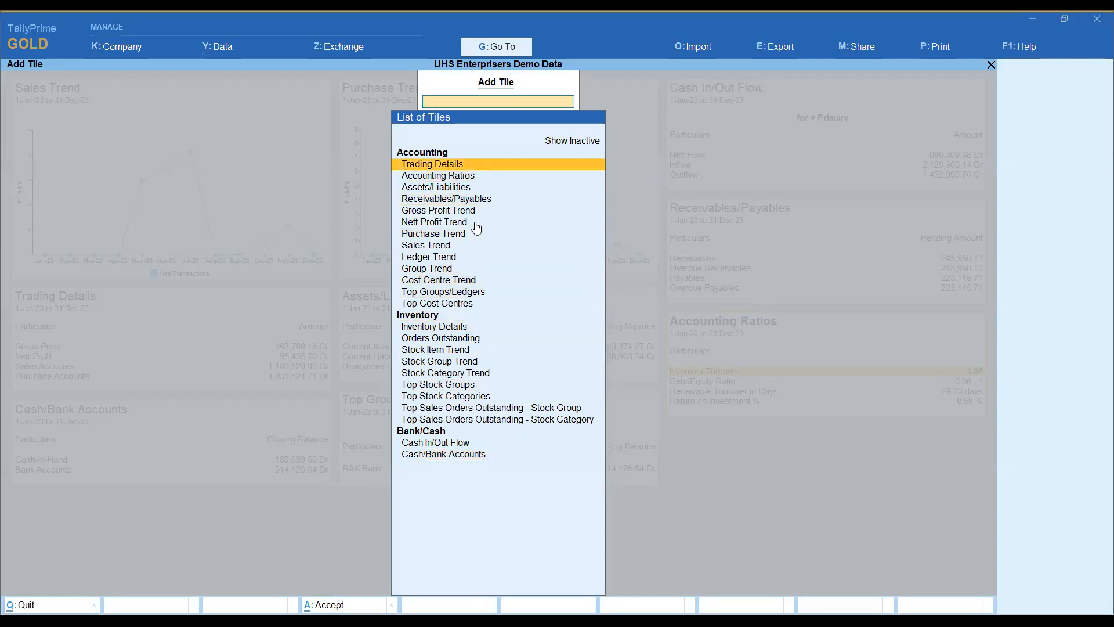
# Step: Add a Top Groups/Ledgers tile for the Sundry Debtors group
pyautogui.press('Down')
pyautogui.press('Down')
pyautogui.press('Down')
pyautogui.press('Down')
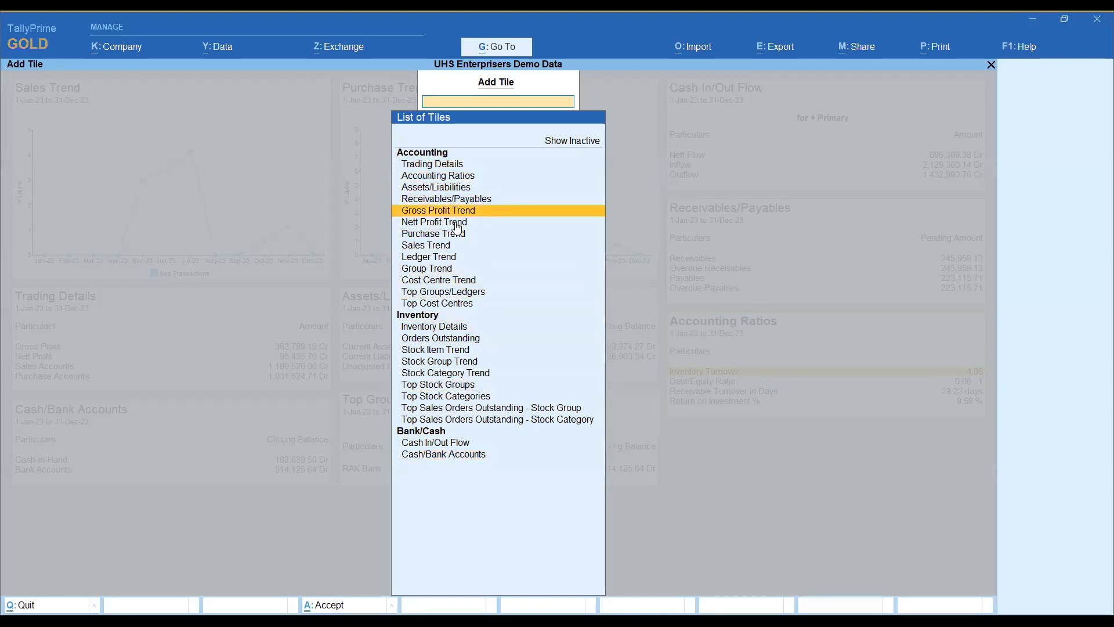
pyautogui.press('Down')
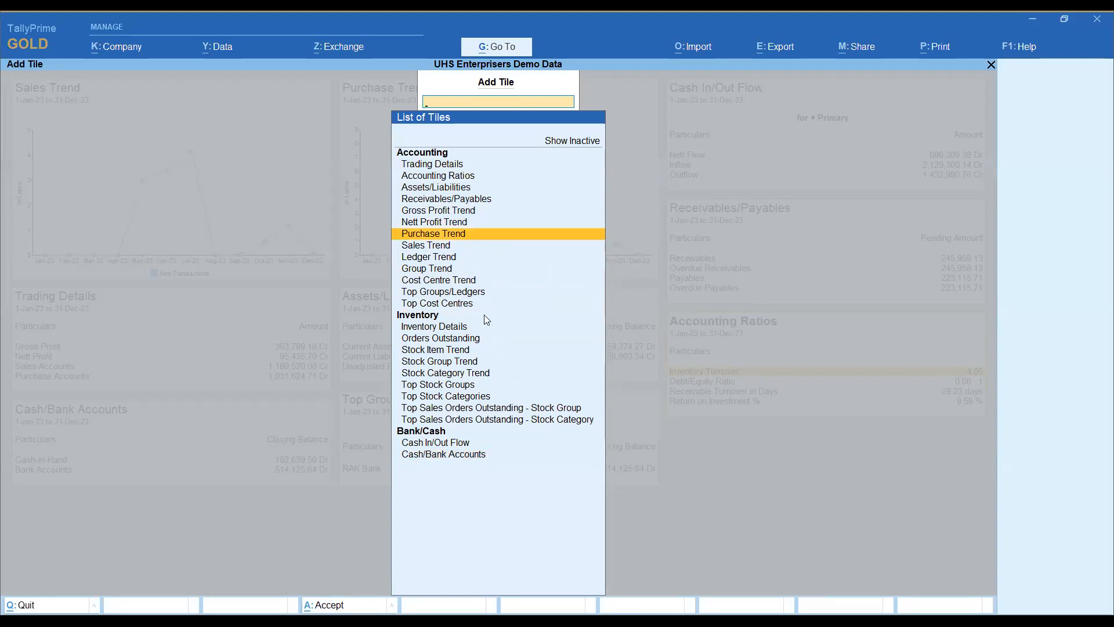
pyautogui.press('Down')
pyautogui.press('Down')
pyautogui.press('Down')
pyautogui.press('Down')
pyautogui.press('Down')
pyautogui.press('Down')
pyautogui.press('Up')
pyautogui.press('Up')
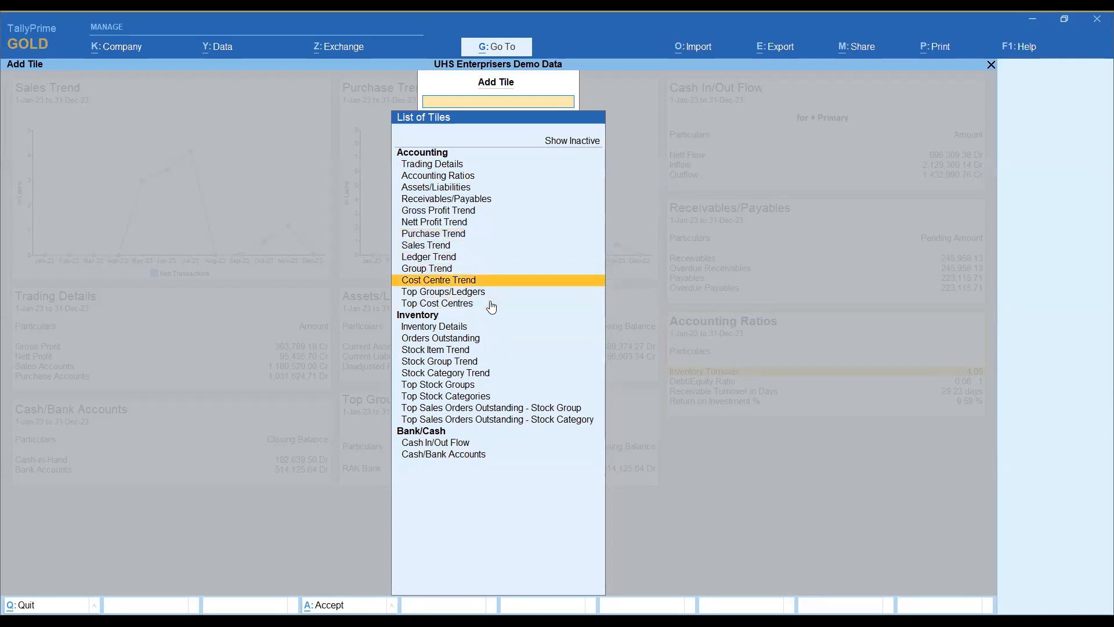
pyautogui.press('Down')
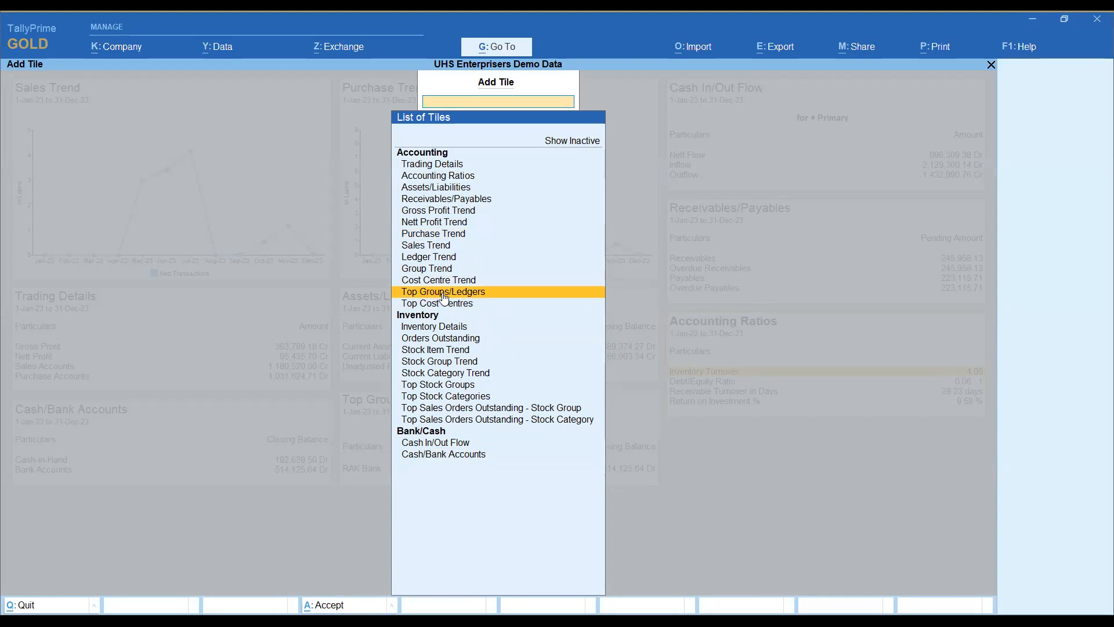
pyautogui.click(472, 293)
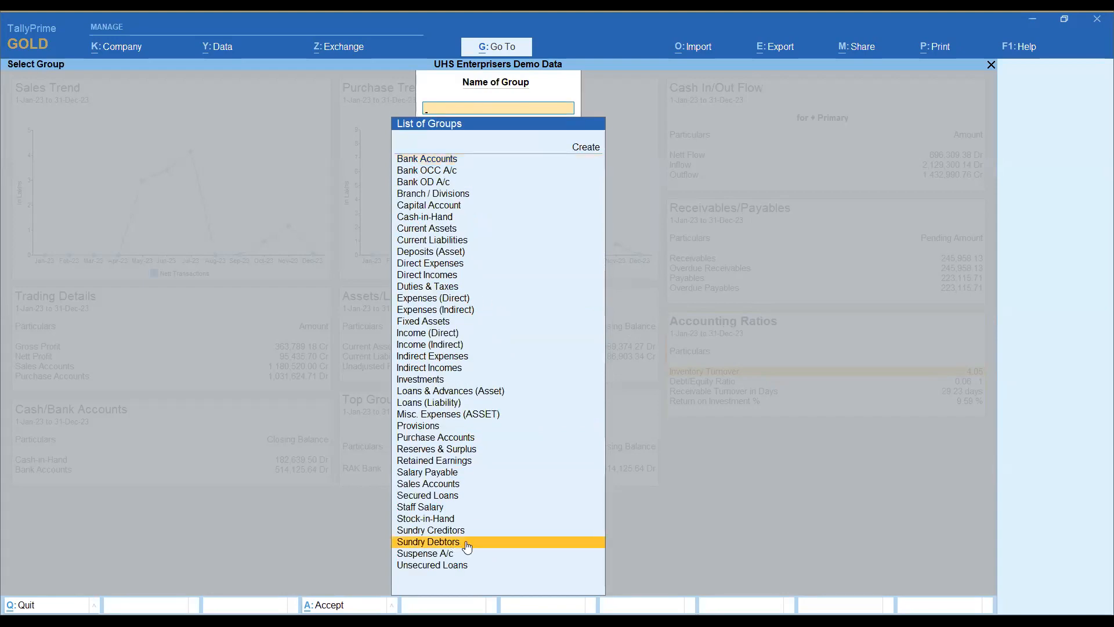
pyautogui.click(532, 536)
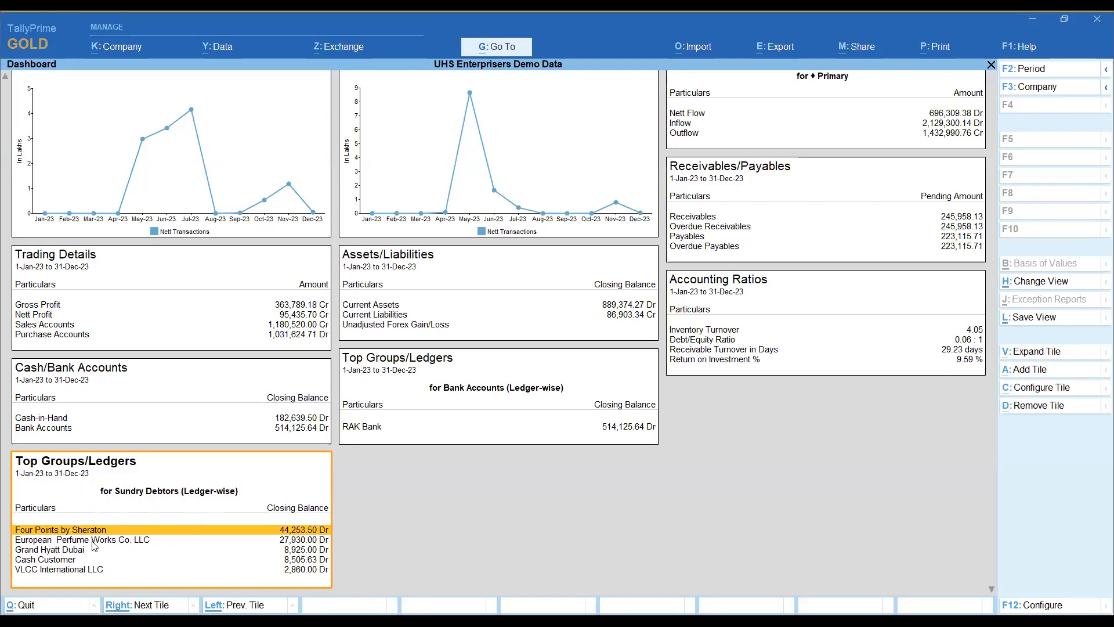
# Step: Look through the new Sundry Debtors tile's entries and rename the tile as Top Customers in its configuration
pyautogui.click(68, 551)
pyautogui.press('Down')
pyautogui.press('Down')
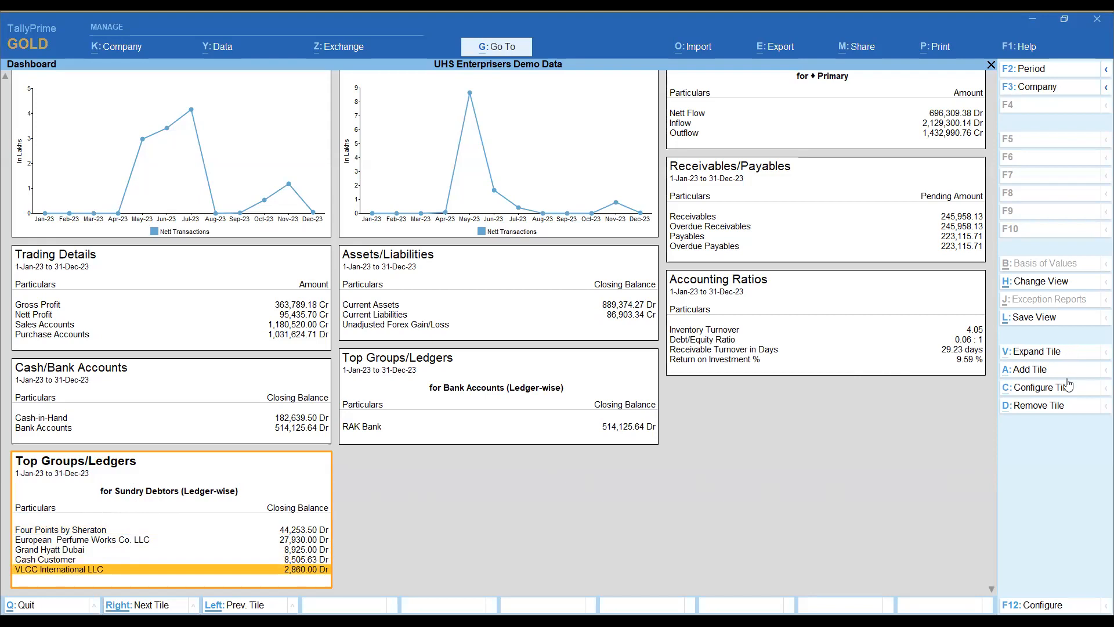
pyautogui.click(1037, 393)
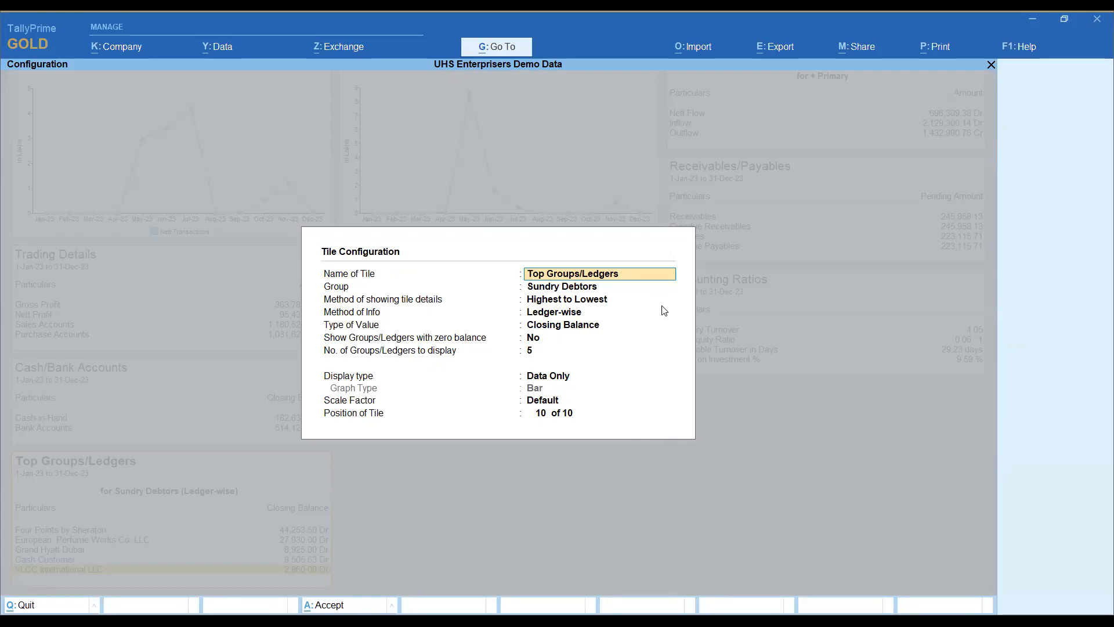
pyautogui.write('Top Cus')
pyautogui.press('Return')
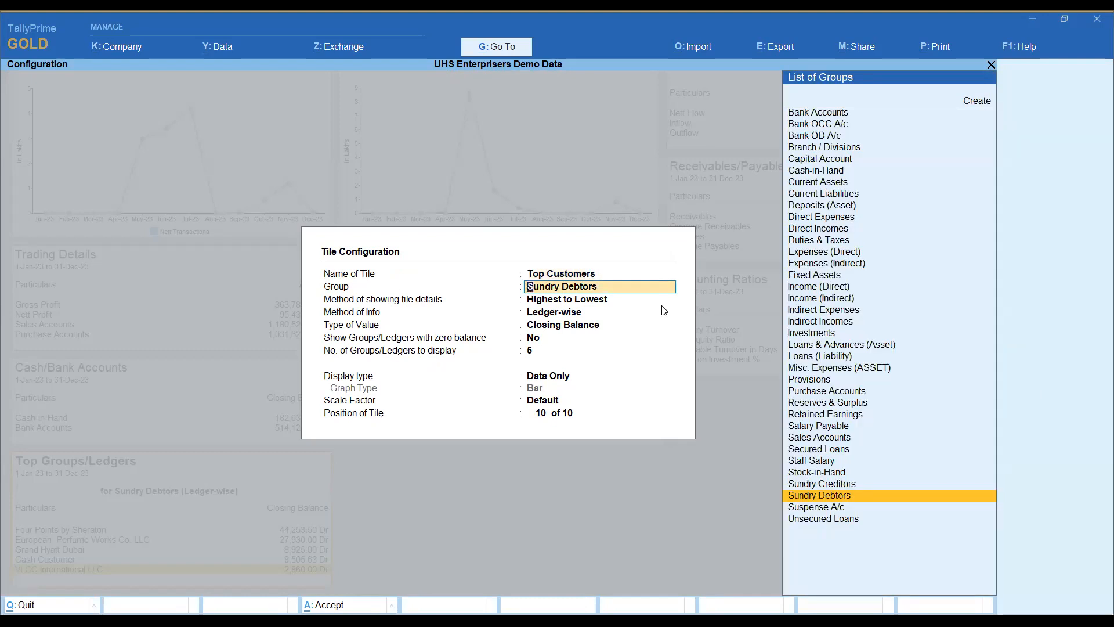
# Step: Keep the tile ledger-wise for Sundry Debtors, set its type of value to Debit Transactions and display 8 ledgers
pyautogui.press('Return')
pyautogui.press('Return')
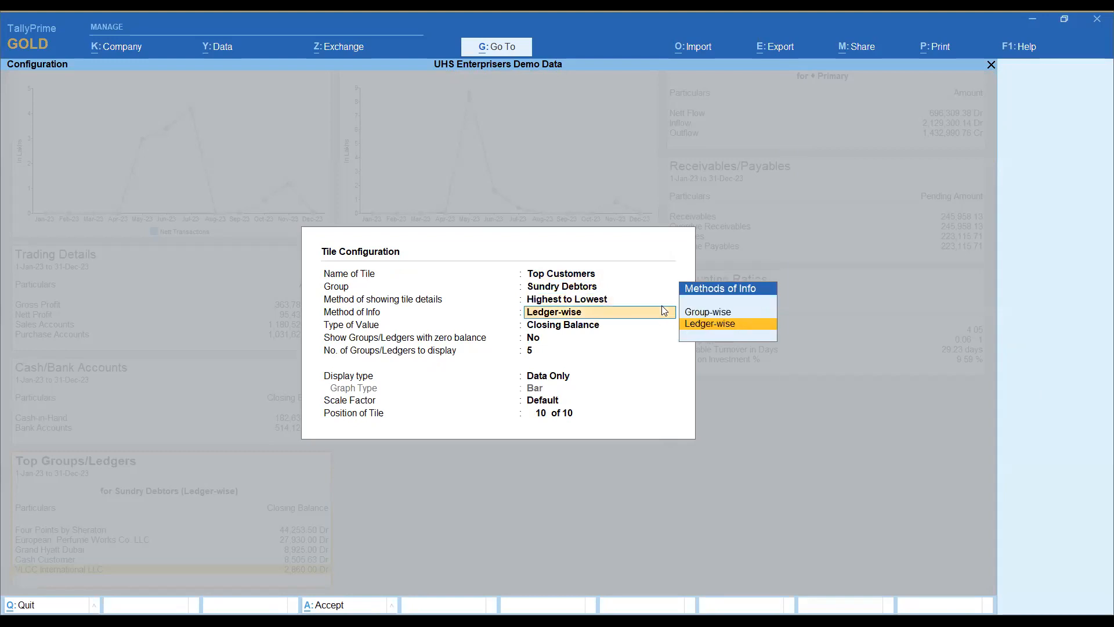
pyautogui.press('Return')
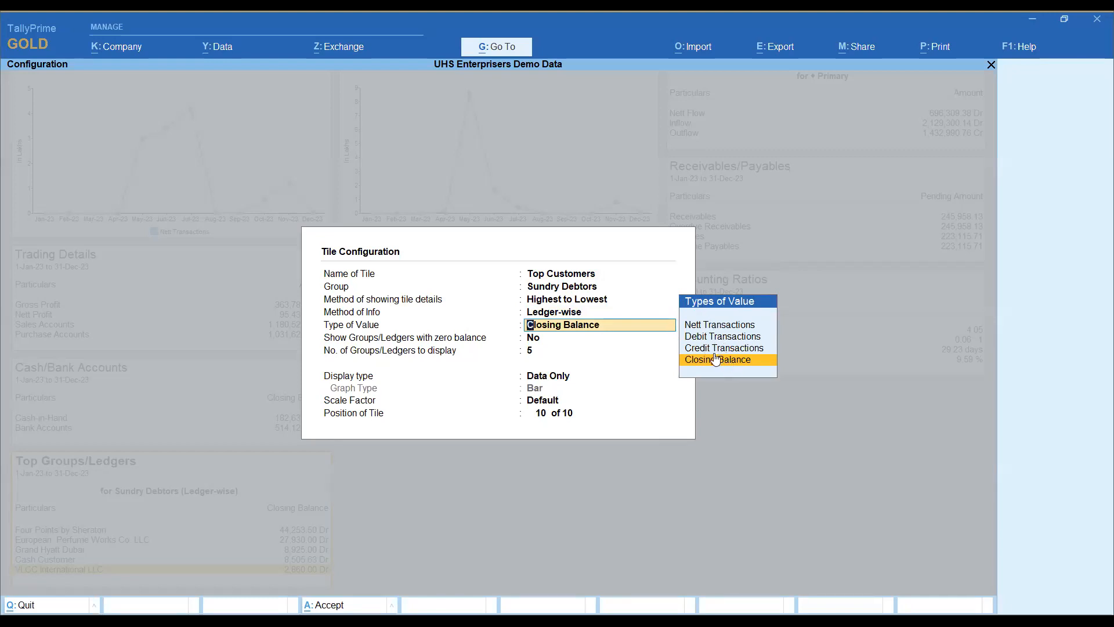
pyautogui.press('Up')
pyautogui.press('Up')
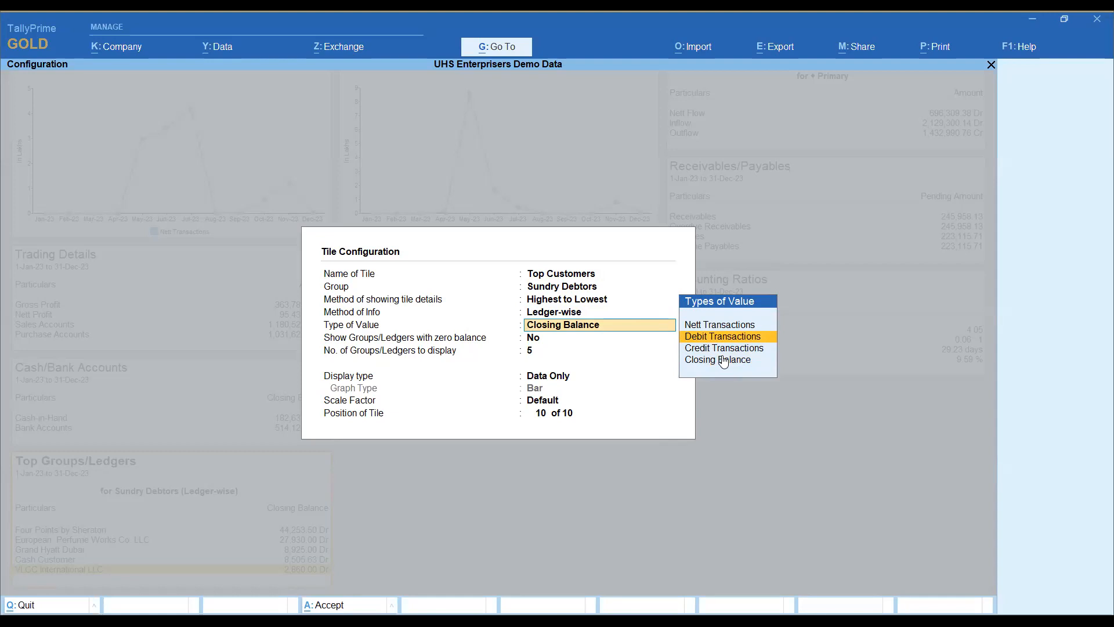
pyautogui.press('Return')
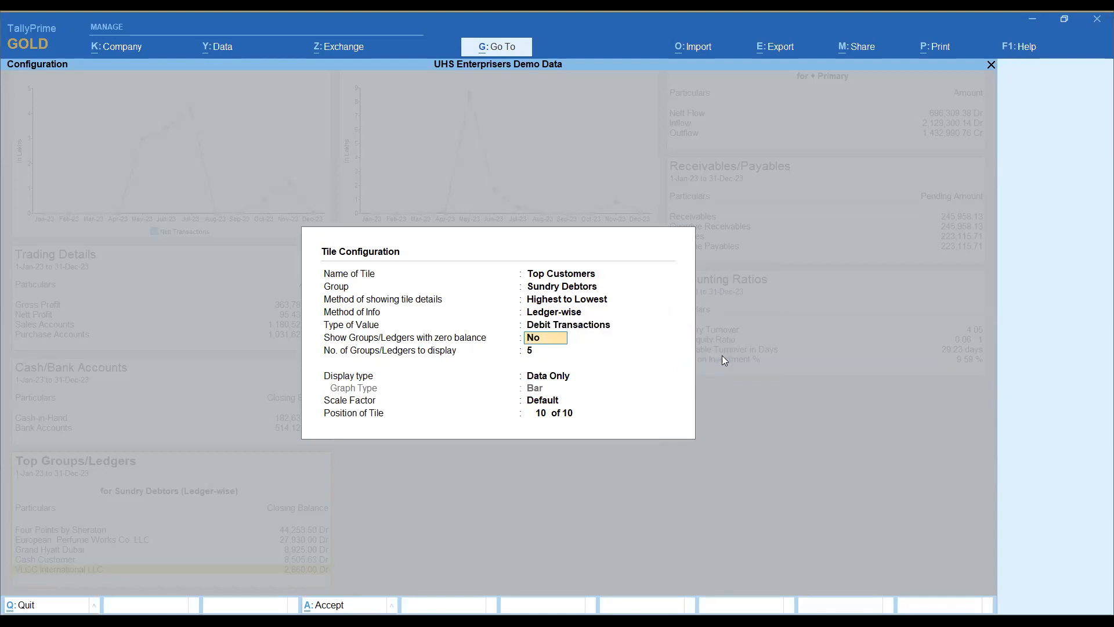
pyautogui.press('Return')
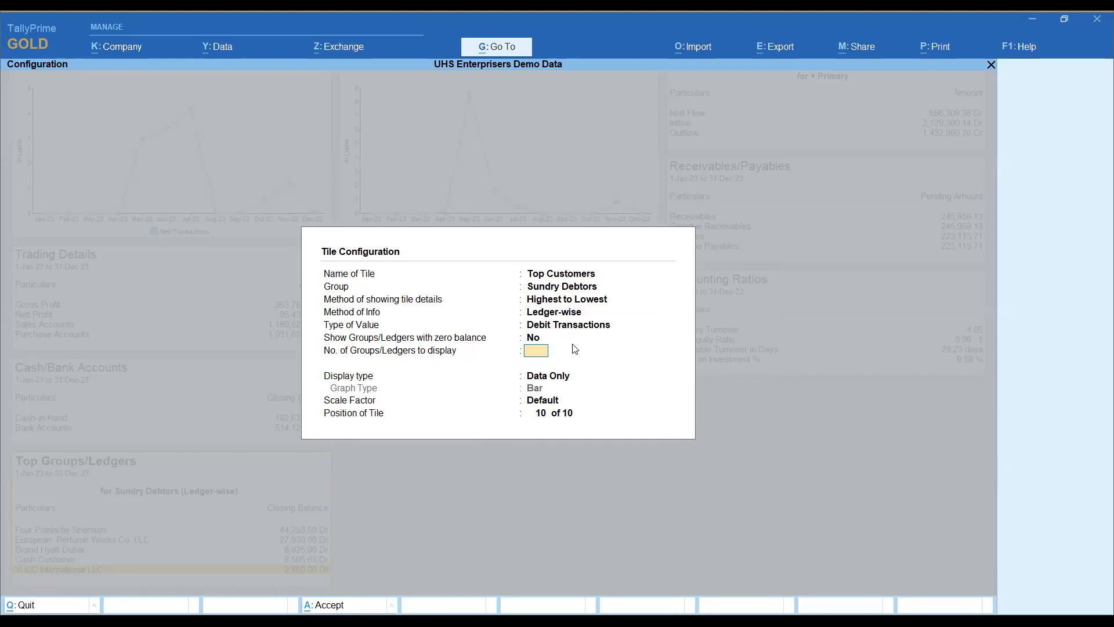
pyautogui.write('8')
pyautogui.press('Return')
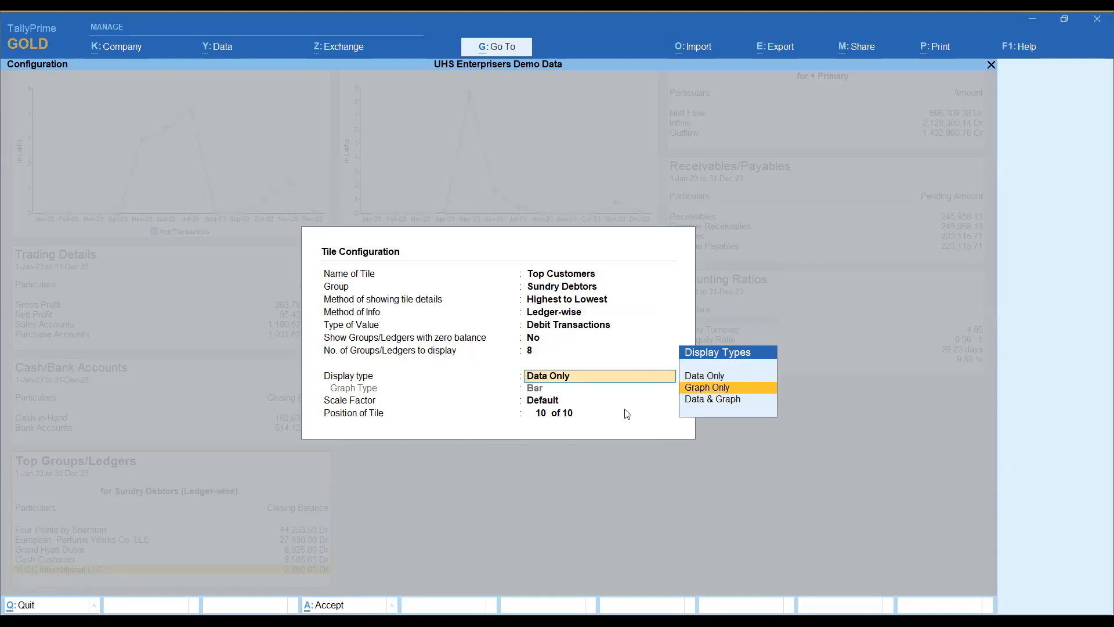
# Step: Set the tile to display Data & Graph as a Bar graph with the default scale factor, at position 3
pyautogui.click(735, 407)
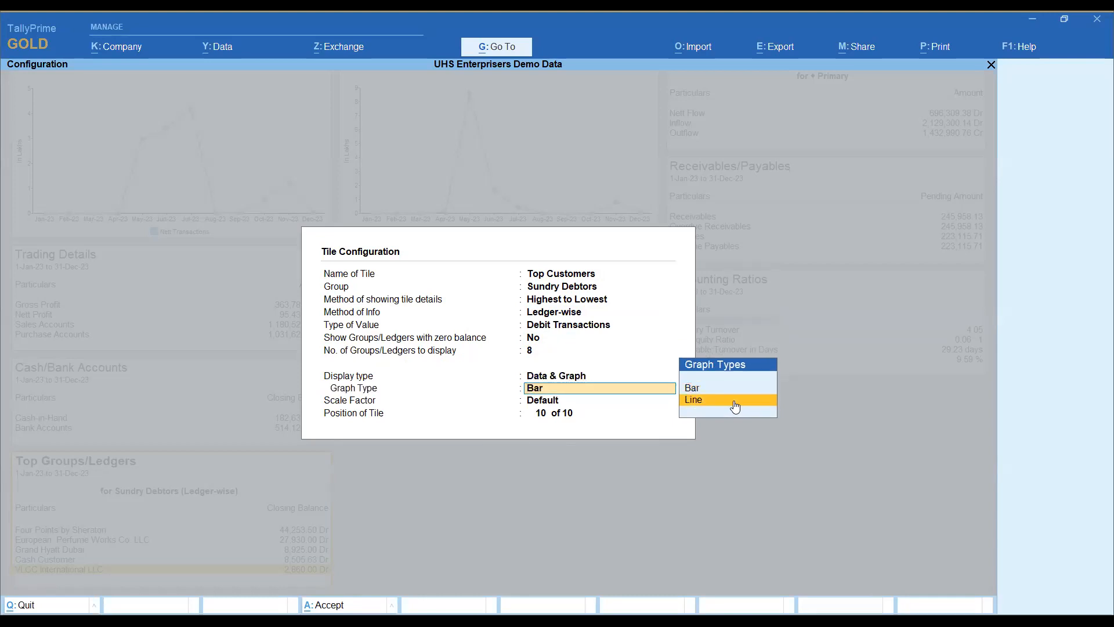
pyautogui.press('Up')
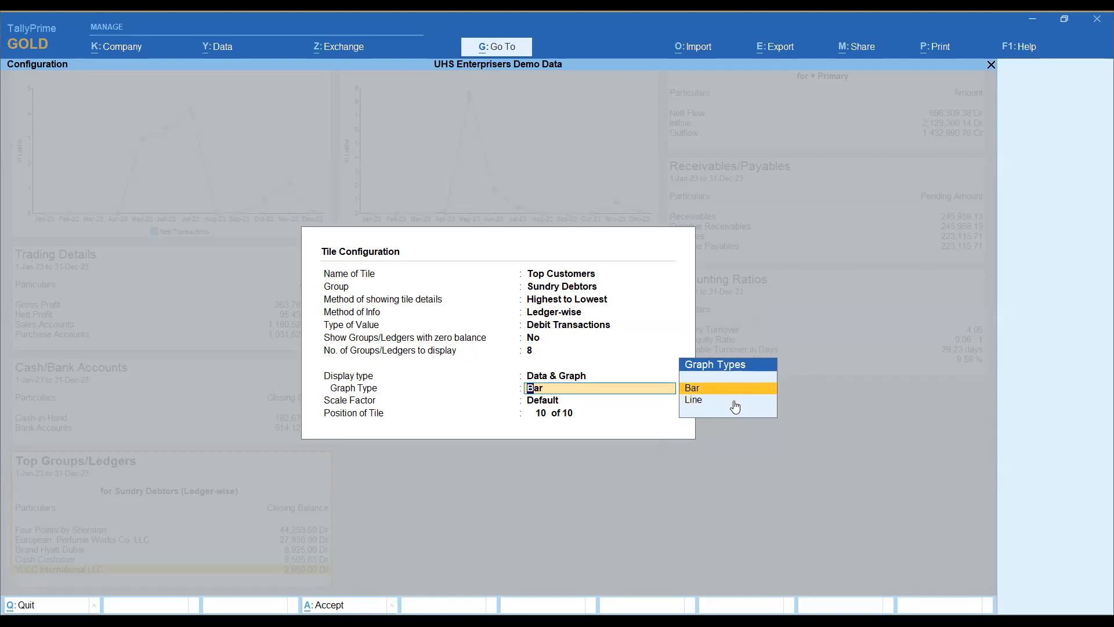
pyautogui.press('Return')
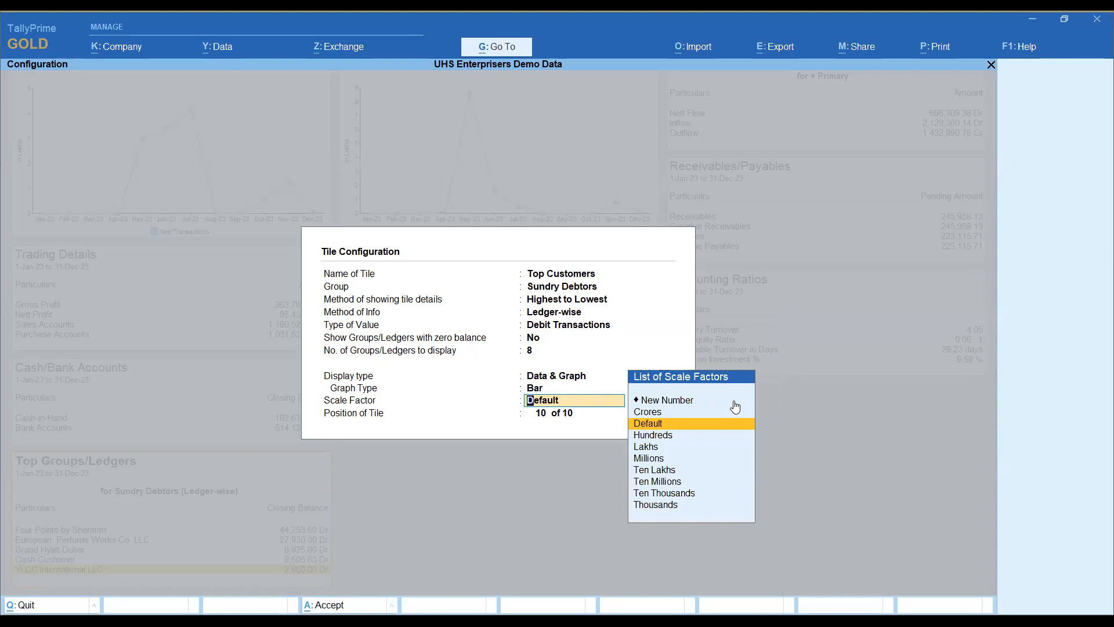
pyautogui.press('Return')
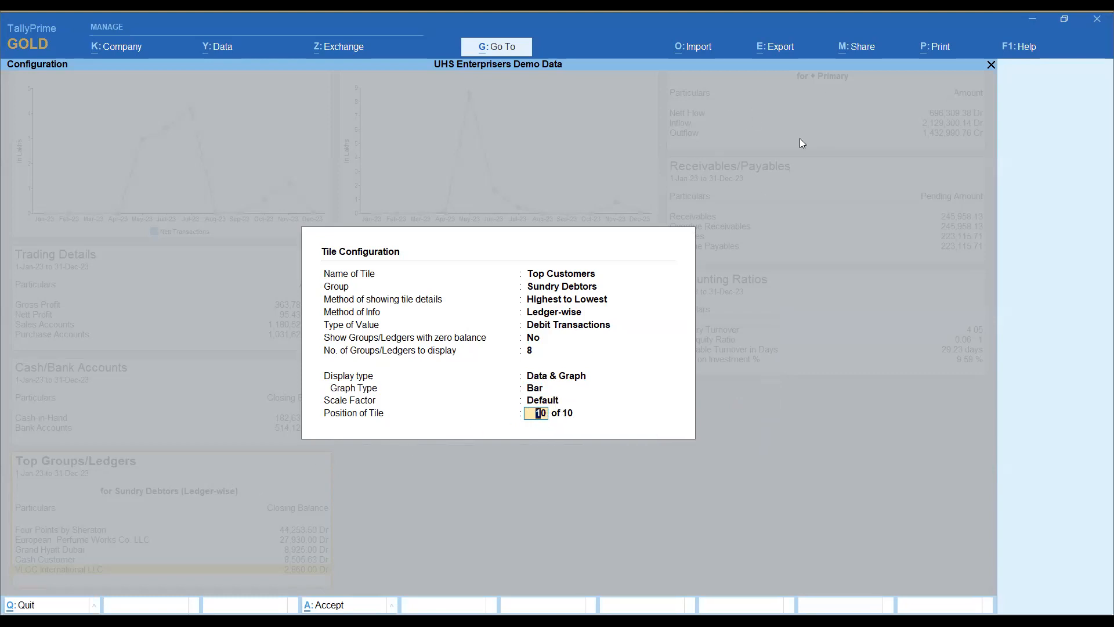
pyautogui.write('3')
pyautogui.press('Return')
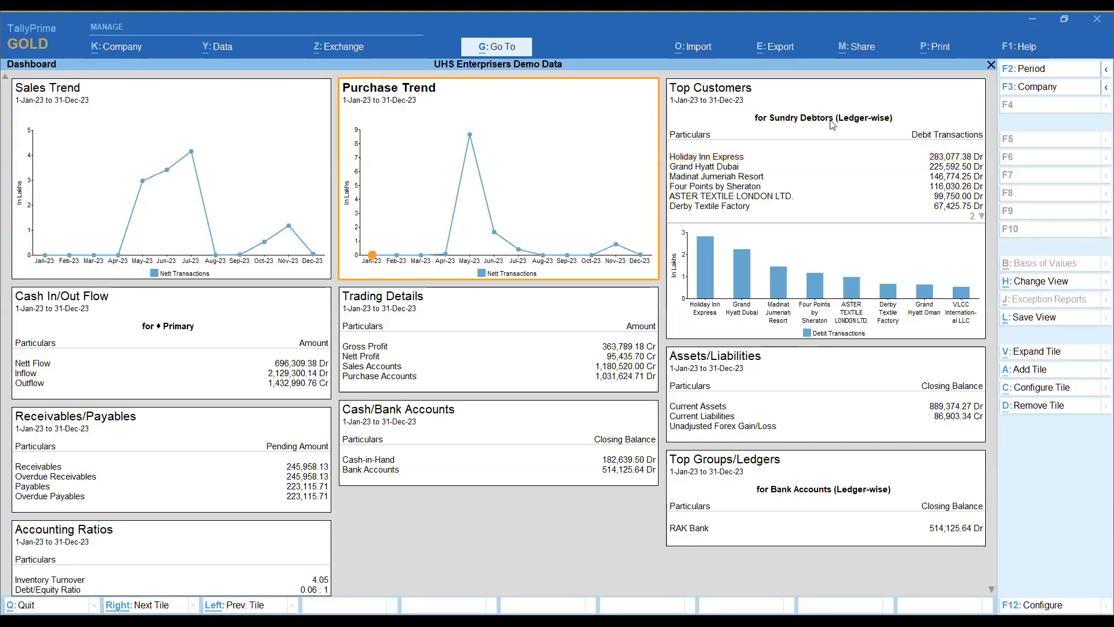
# Step: Examine the ledger list and bar graph in the Top Customers tile
pyautogui.click(836, 162)
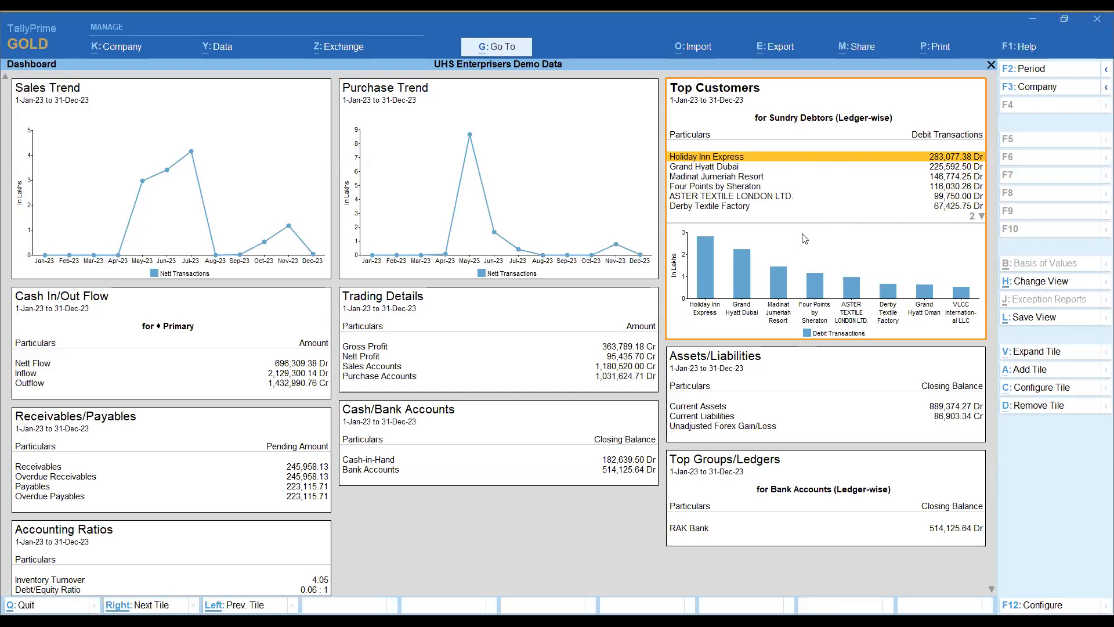
pyautogui.press('Down')
pyautogui.press('Down')
pyautogui.press('Down')
pyautogui.press('Down')
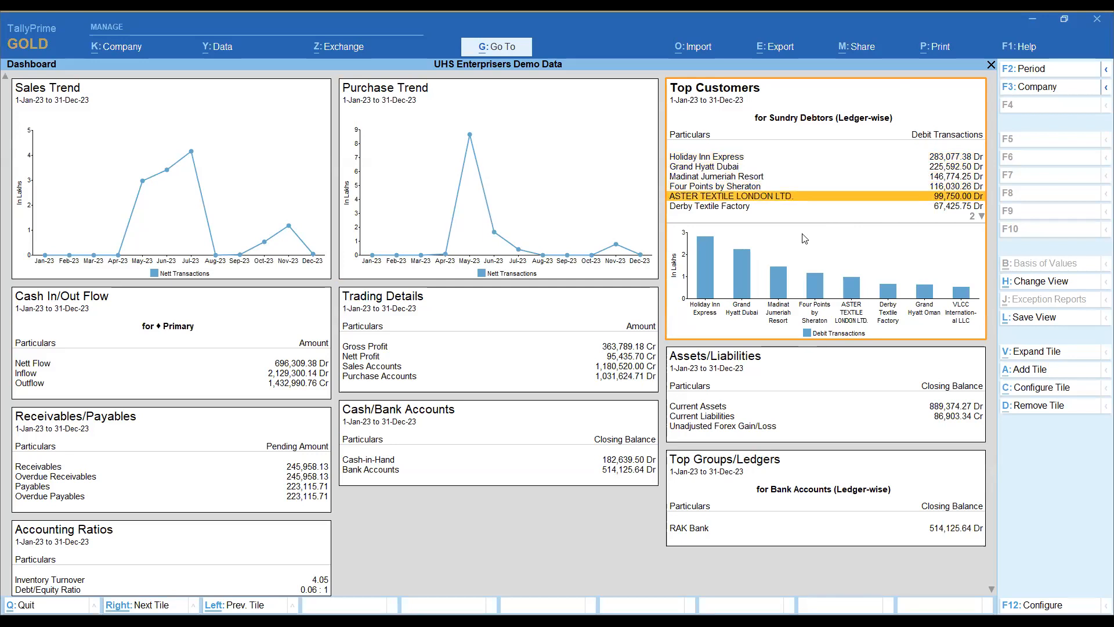
pyautogui.press('Down')
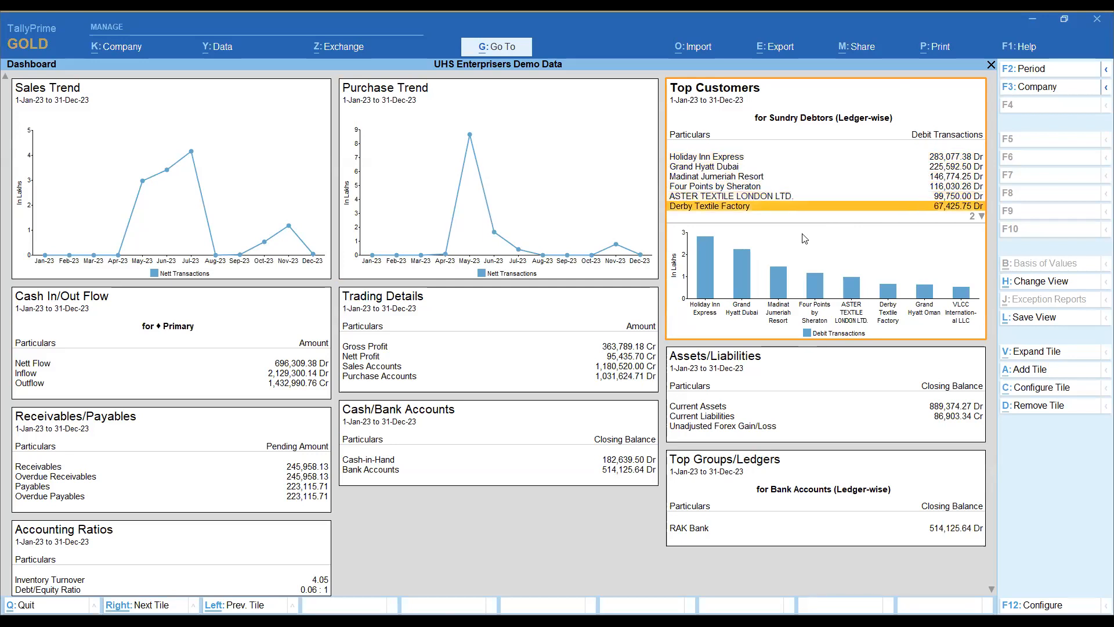
pyautogui.press('Down')
pyautogui.press('Down')
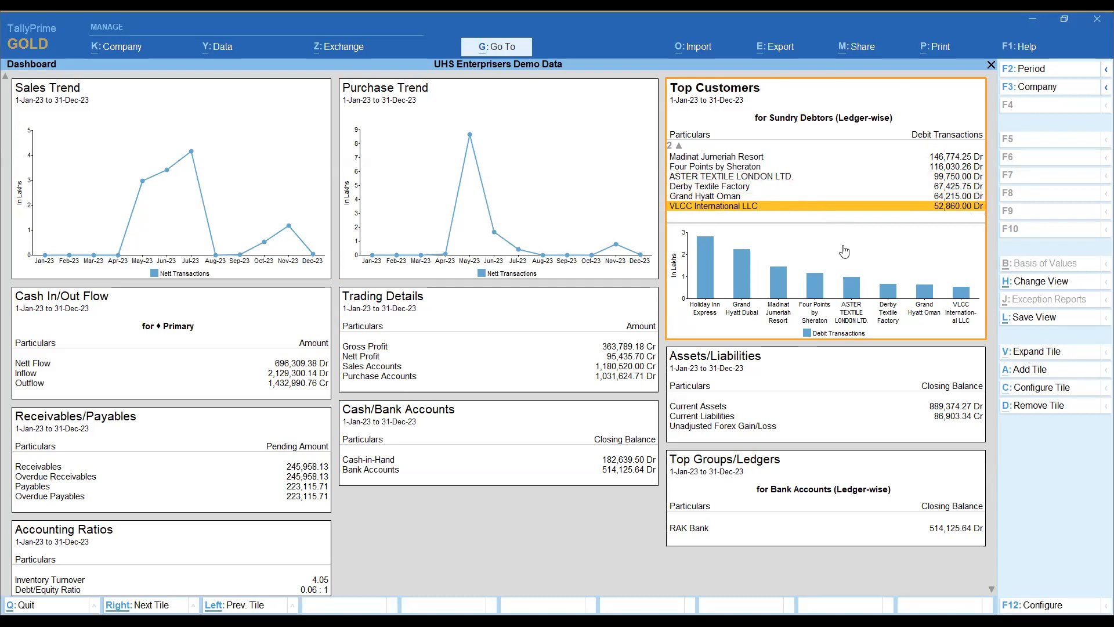
pyautogui.press('Down')
pyautogui.press('Down')
pyautogui.press('Down')
pyautogui.press('Up')
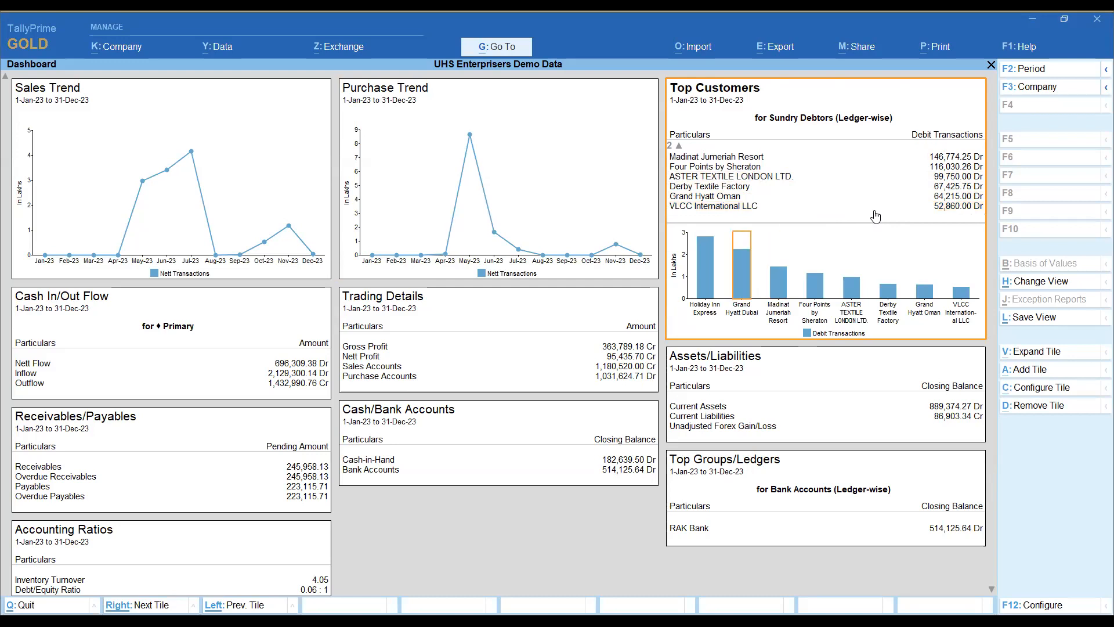
# Step: Drill down from the Grand Hyatt Dubai bar in the Top Customers graph to its Ledger Monthly Summary and look through the months
pyautogui.click(743, 290)
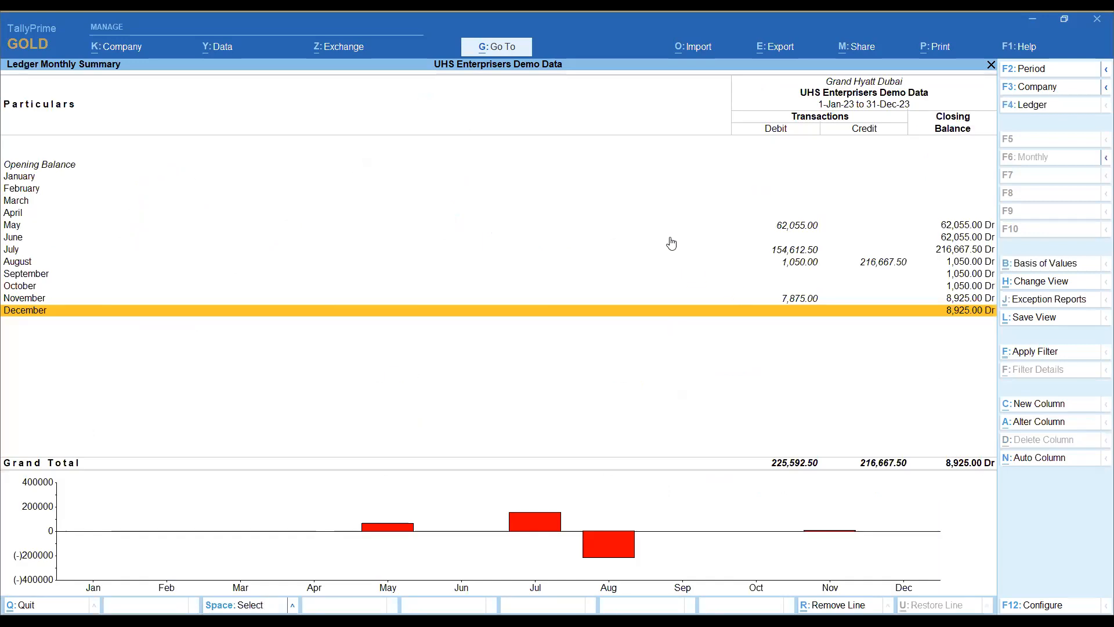
pyautogui.press('Up')
pyautogui.press('Up')
pyautogui.press('Up')
pyautogui.press('Up')
pyautogui.press('Up')
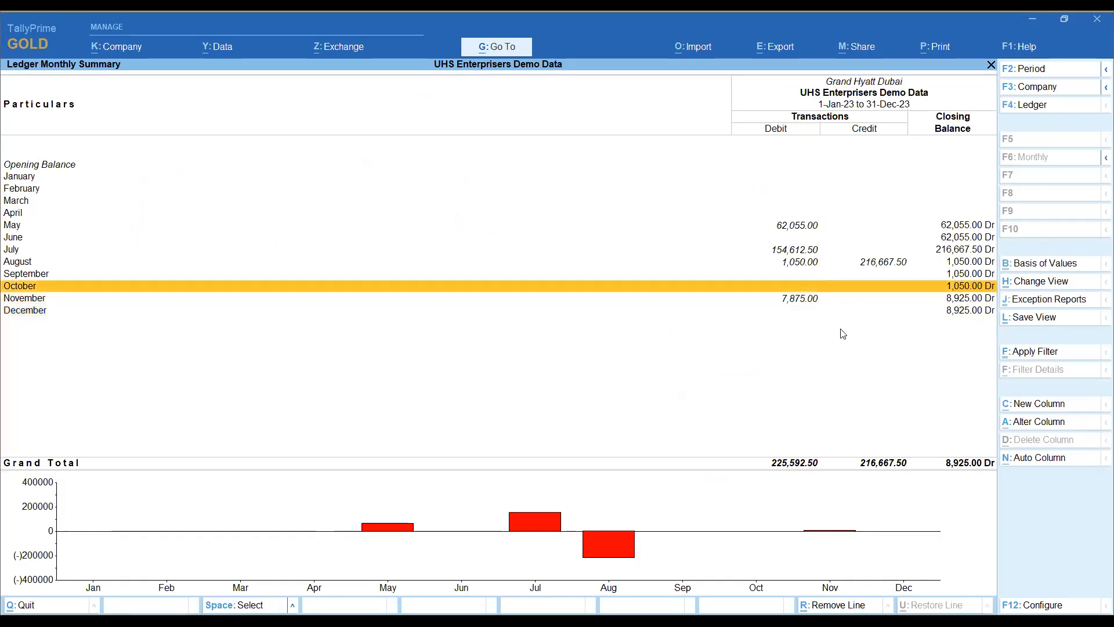
pyautogui.press('Down')
pyautogui.press('Down')
# Step: Drill into the May vouchers and the 15-May-23 sales voucher, and return to the dashboard without altering anything
pyautogui.press('Up')
pyautogui.press('Up')
pyautogui.press('Up')
pyautogui.press('Up')
pyautogui.press('Return')
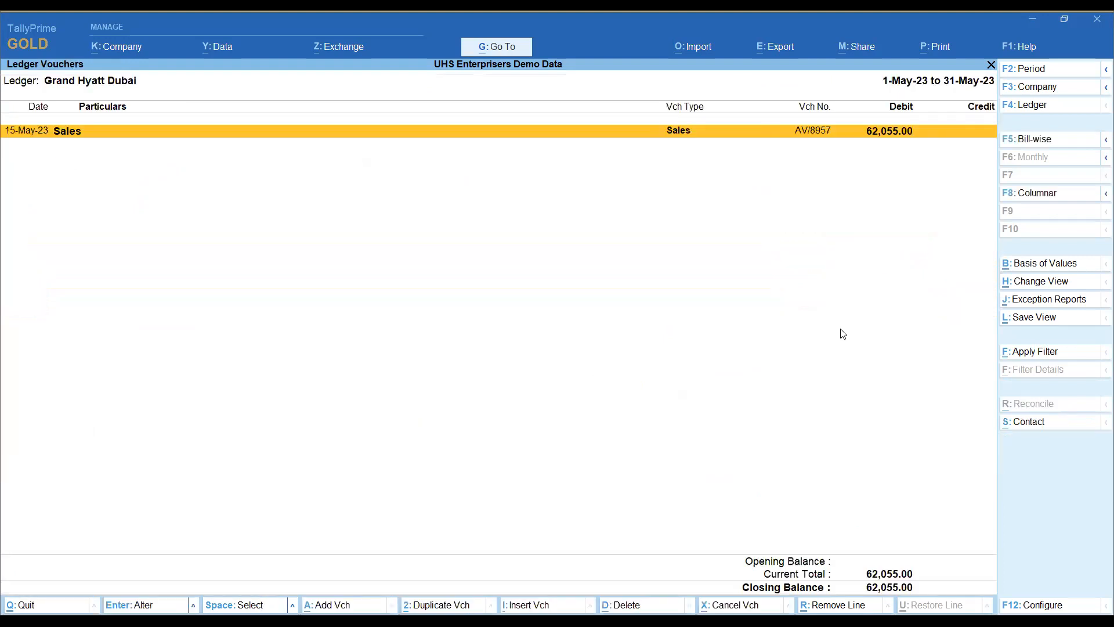
pyautogui.press('Return')
pyautogui.press('Escape')
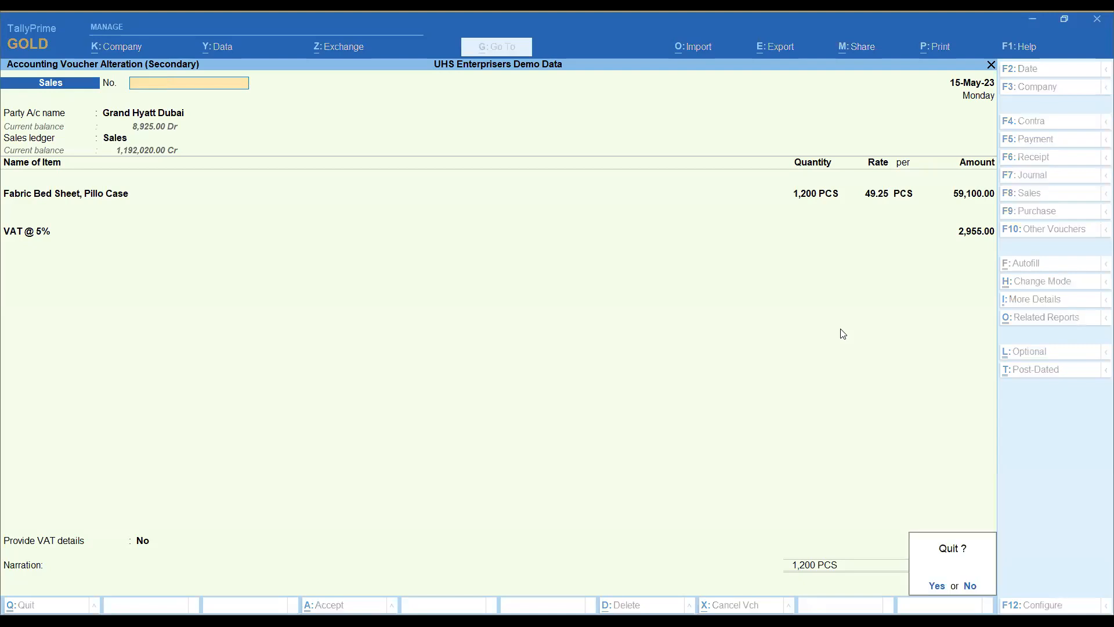
pyautogui.press('y')
pyautogui.press('Escape')
pyautogui.press('Escape')
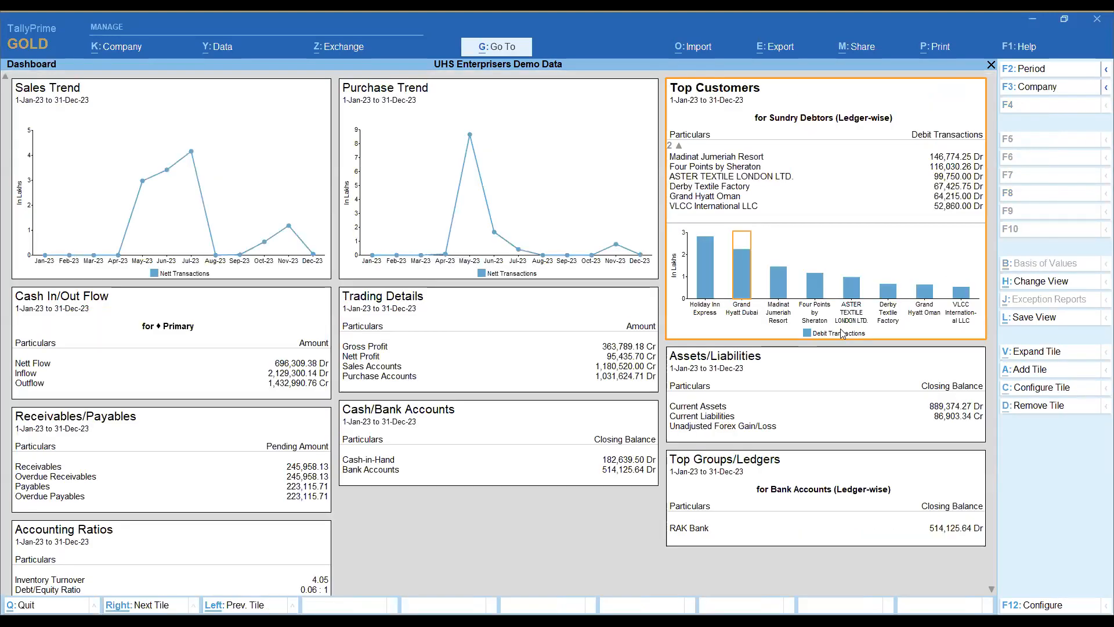
# Step: Expand the Top Customers tile and look through its customer entries and bar graph
pyautogui.click(942, 206)
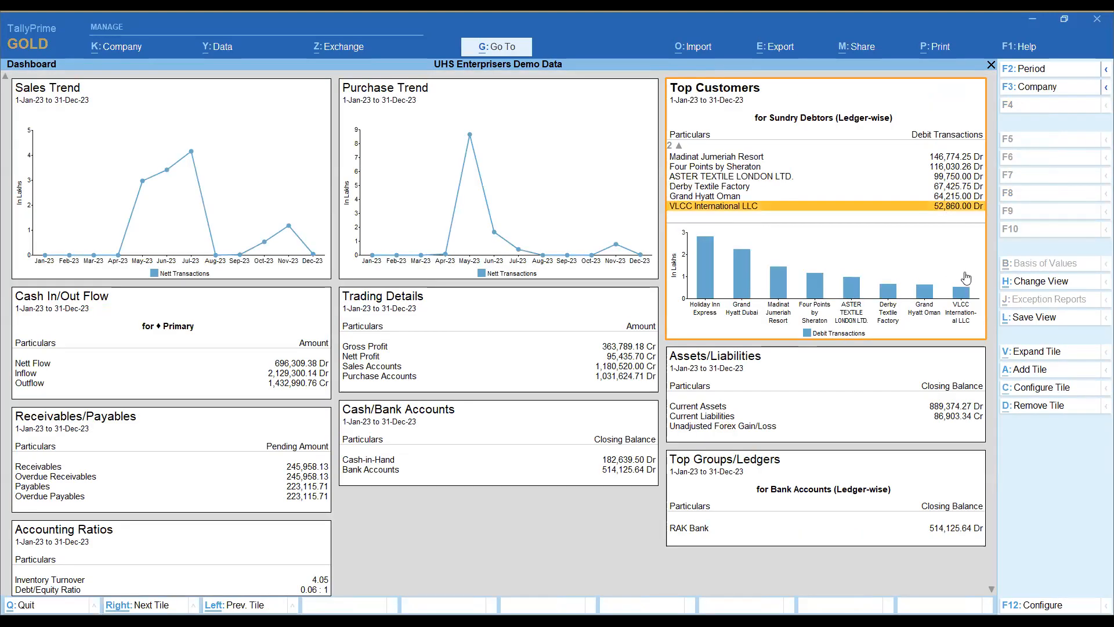
pyautogui.click(1056, 353)
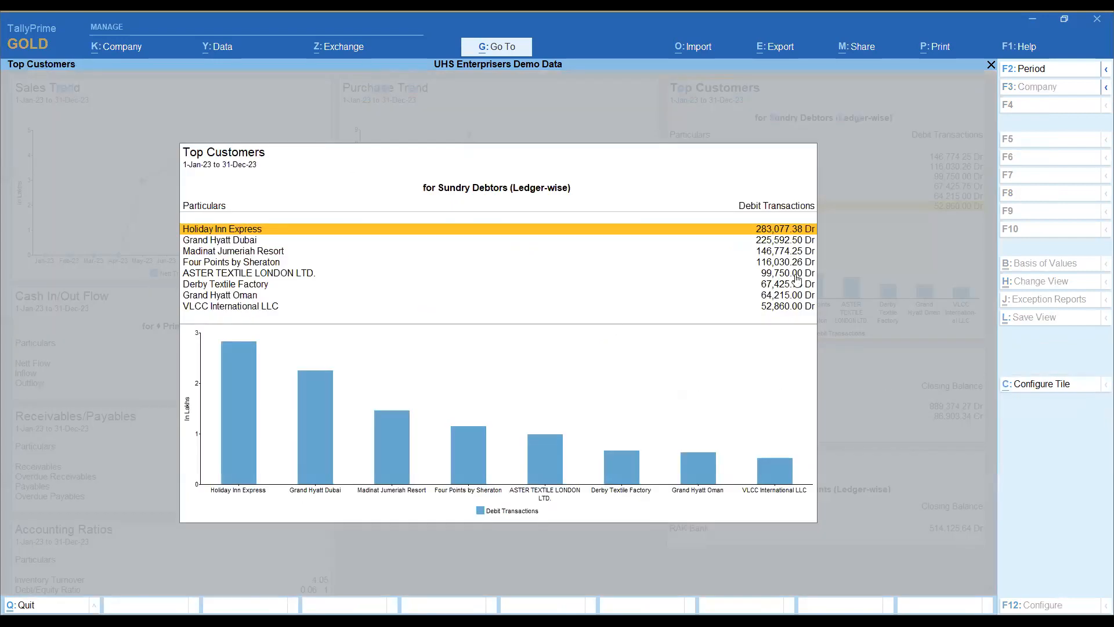
pyautogui.press('Down')
pyautogui.press('Down')
pyautogui.press('Down')
pyautogui.press('Down')
pyautogui.press('Down')
pyautogui.press('Down')
pyautogui.press('Down')
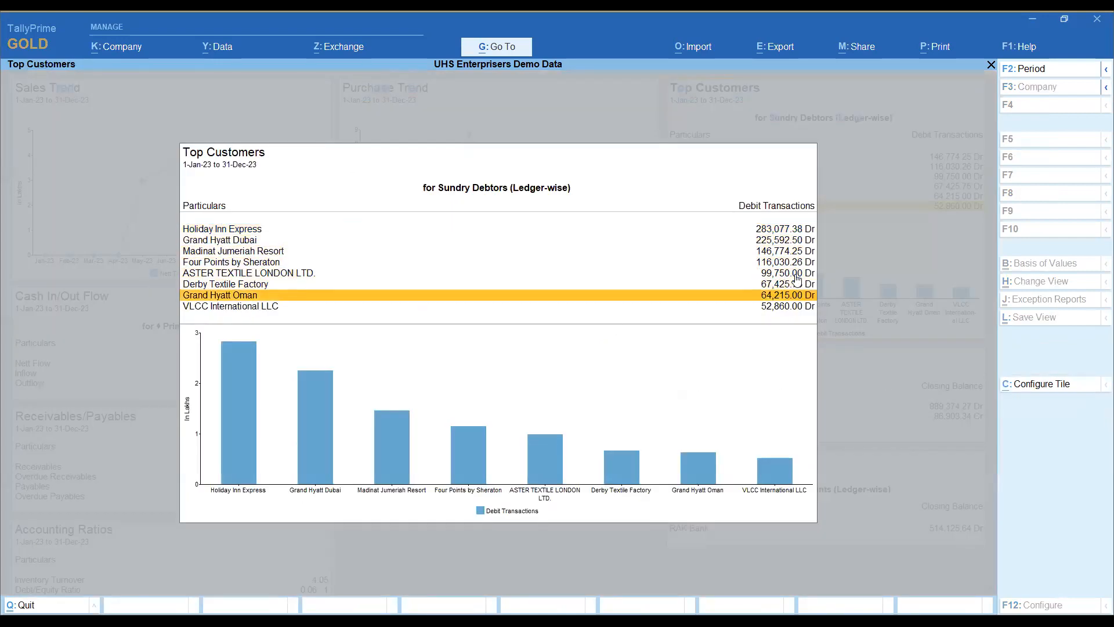
pyautogui.press('Up')
pyautogui.press('Up')
pyautogui.press('Up')
pyautogui.press('Up')
pyautogui.press('Up')
pyautogui.press('Up')
pyautogui.press('Up')
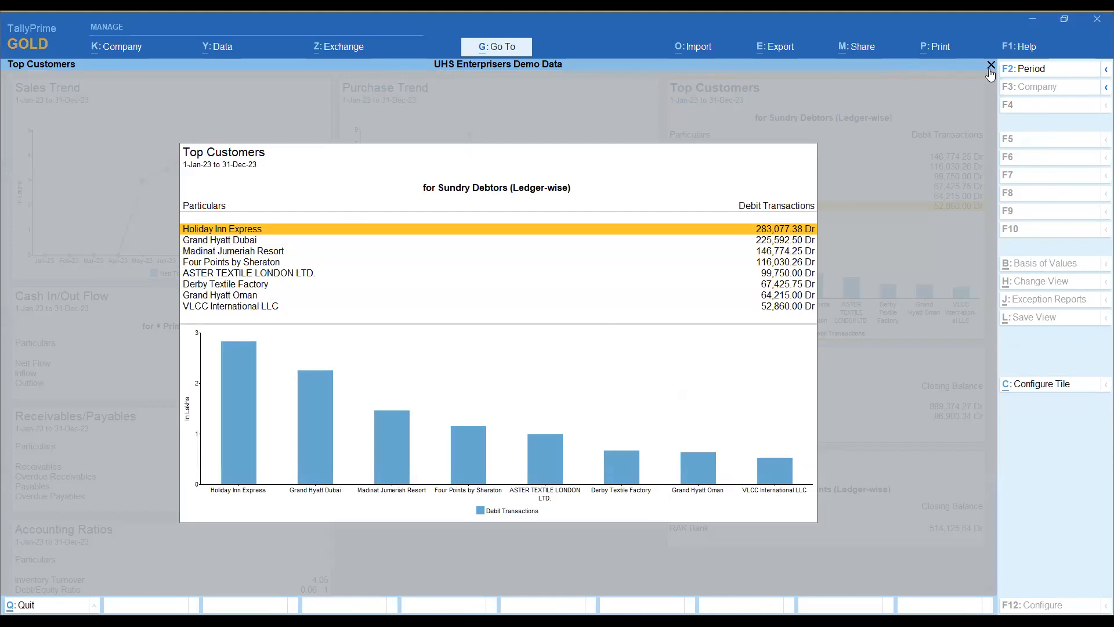
# Step: Preview the printout of the current Top Customers tile and return to the expanded tile without printing
pyautogui.click(935, 46)
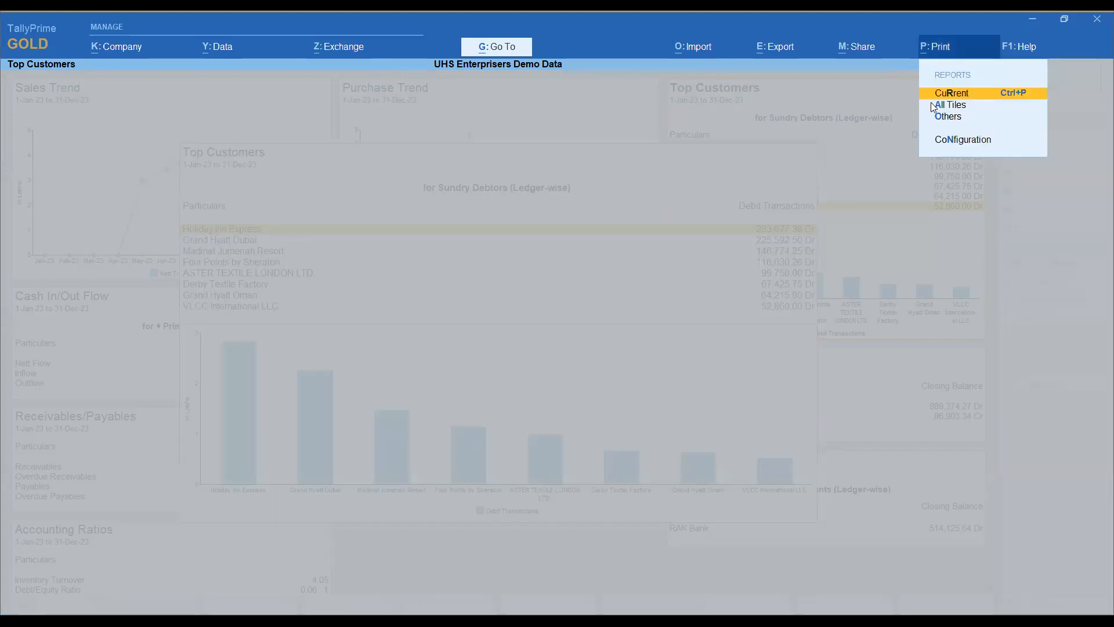
pyautogui.click(961, 99)
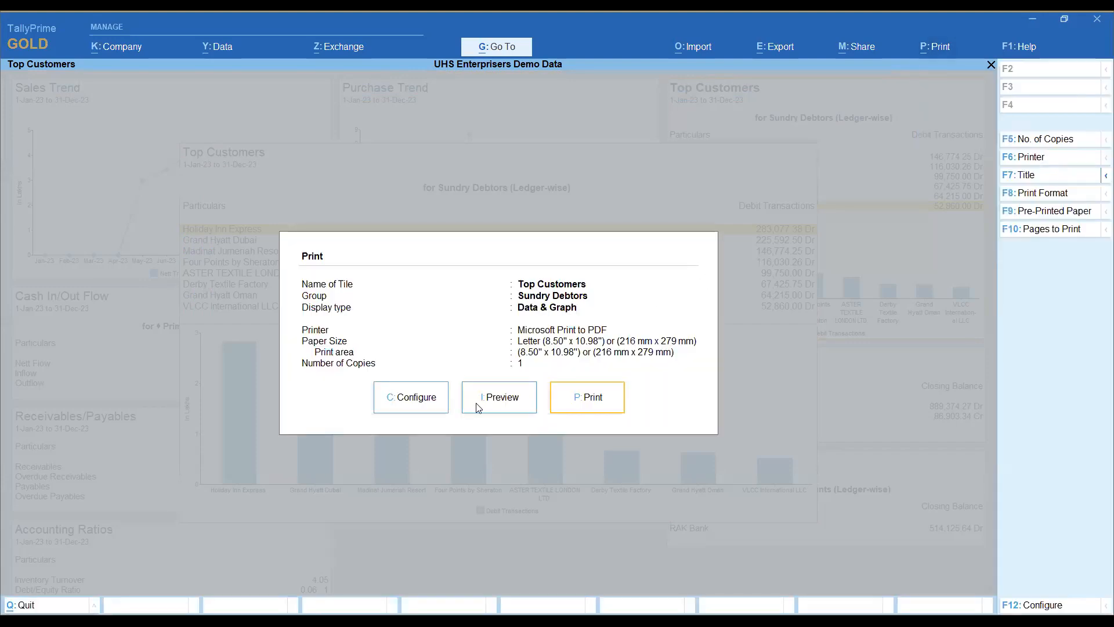
pyautogui.click(476, 397)
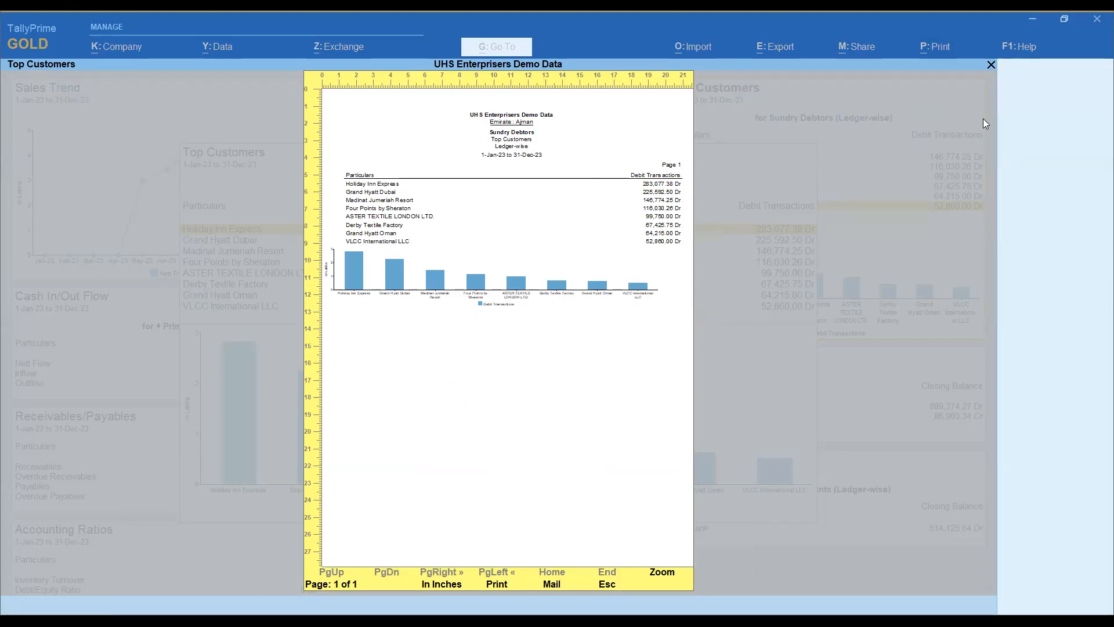
pyautogui.press('Escape')
# Step: Close the expanded tile and view the dashboard's export options and its e-mail and WhatsApp sharing options
pyautogui.press('Escape')
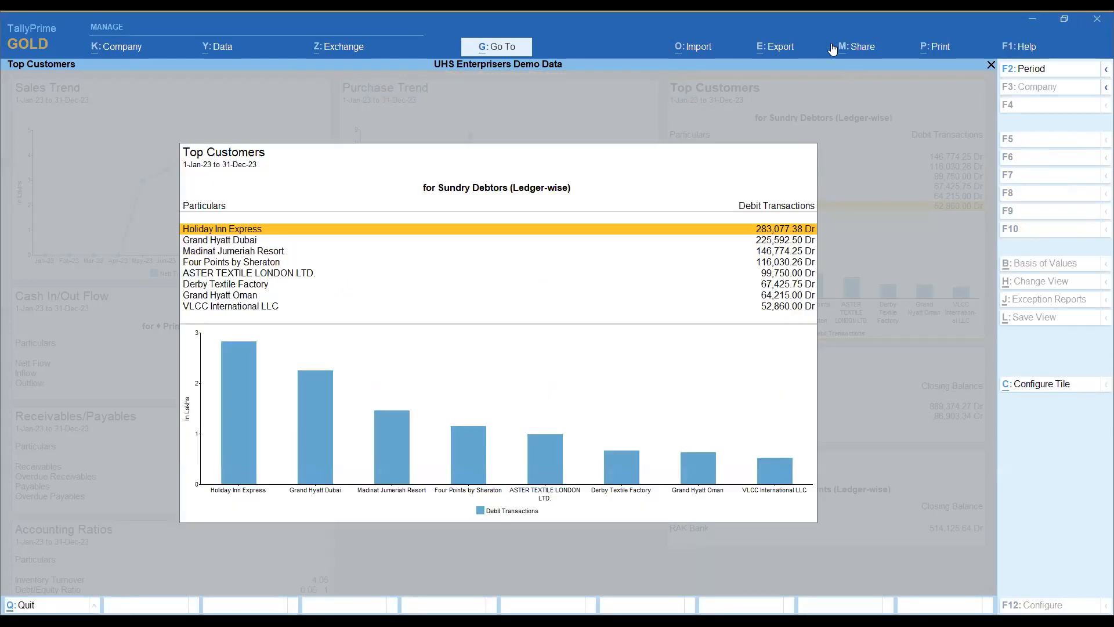
pyautogui.press('Escape')
pyautogui.hotkey('alt', 'e')
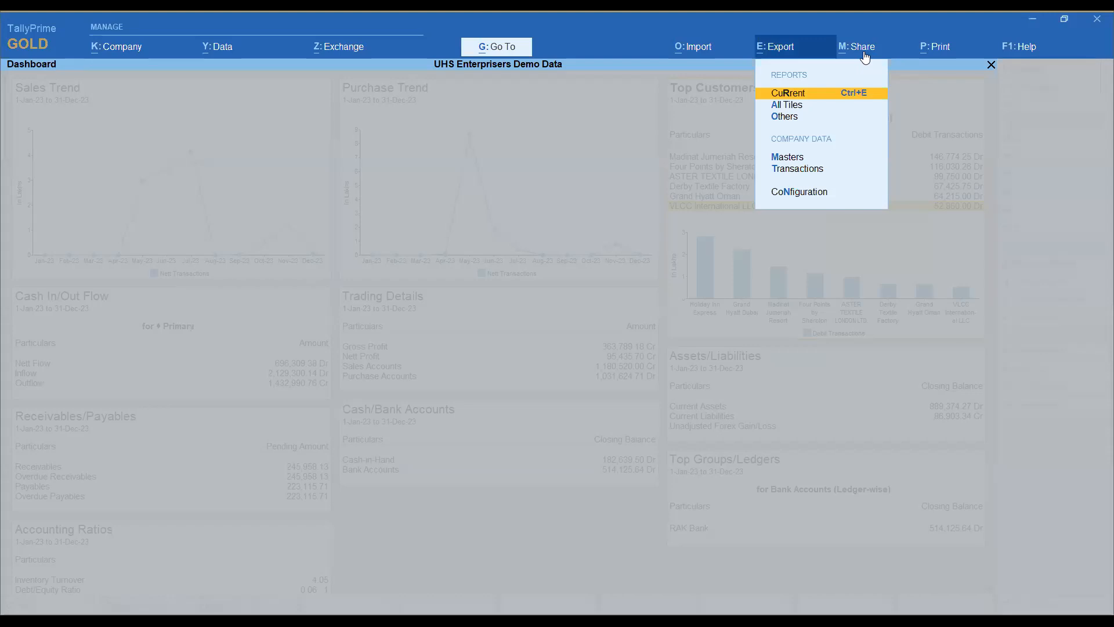
pyautogui.click(865, 52)
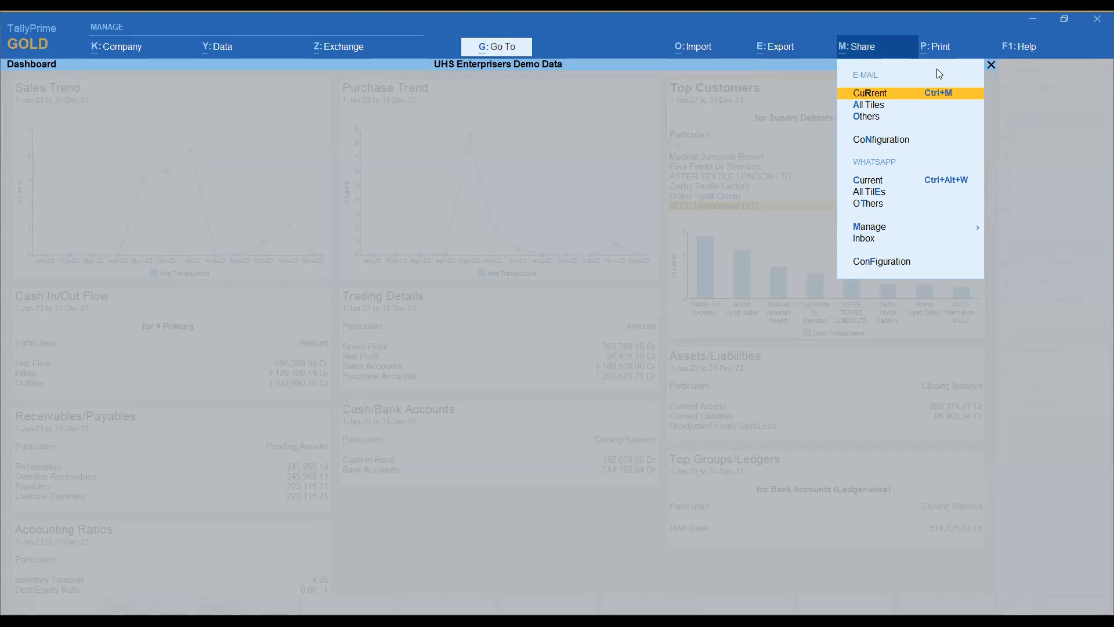
pyautogui.press('Escape')
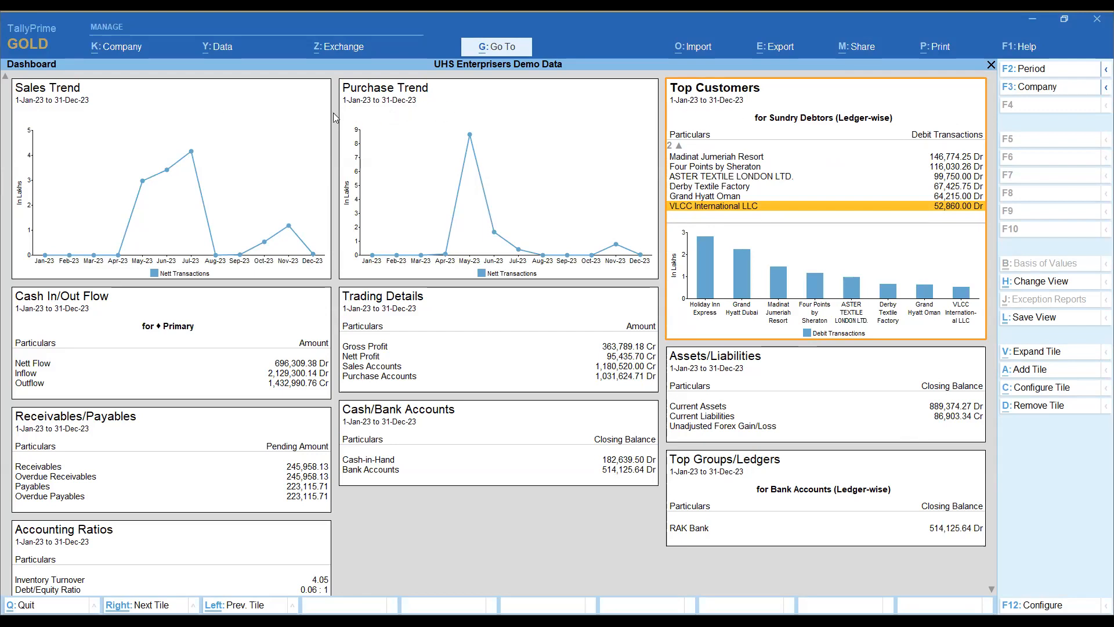
# Step: Change the period of only the Sales Trend tile to run from 1-1-2023 to 1 June 2023
pyautogui.click(180, 129)
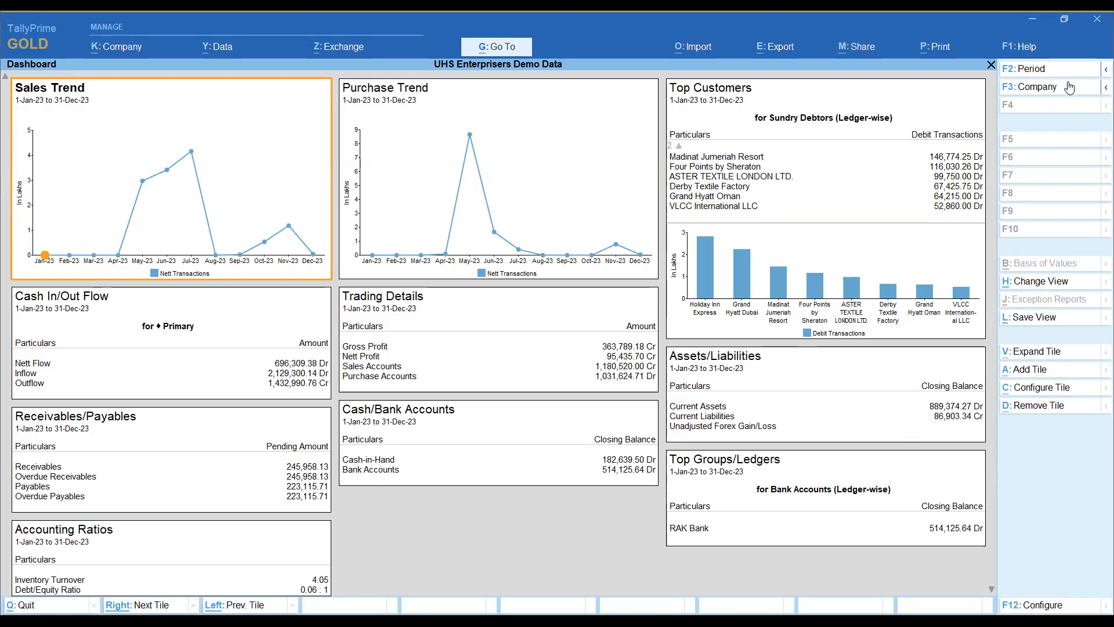
pyautogui.click(1104, 71)
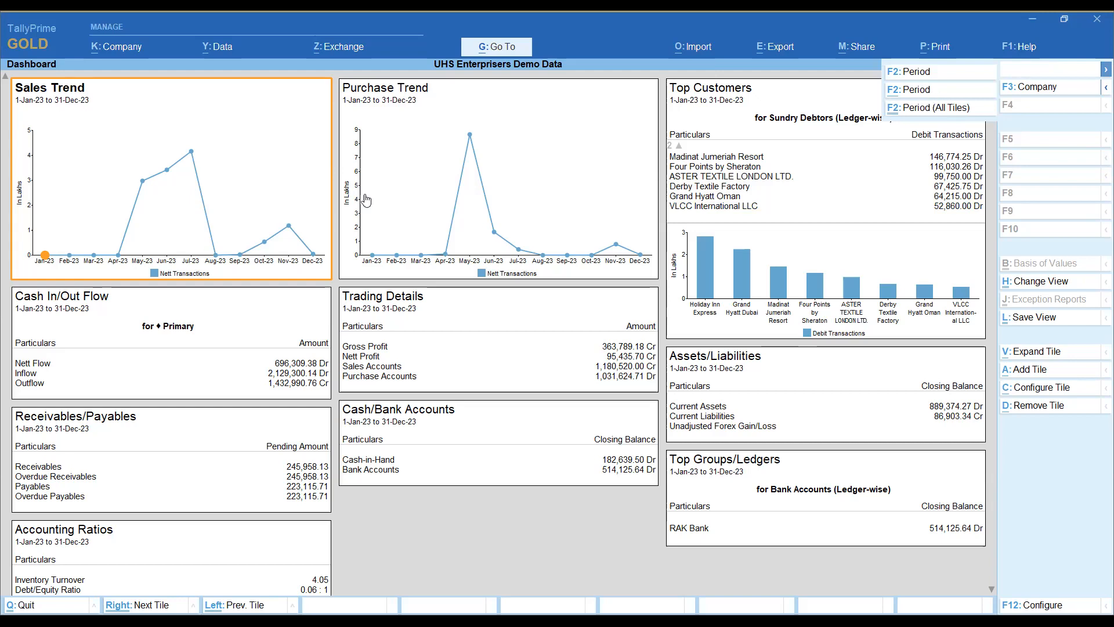
pyautogui.click(914, 91)
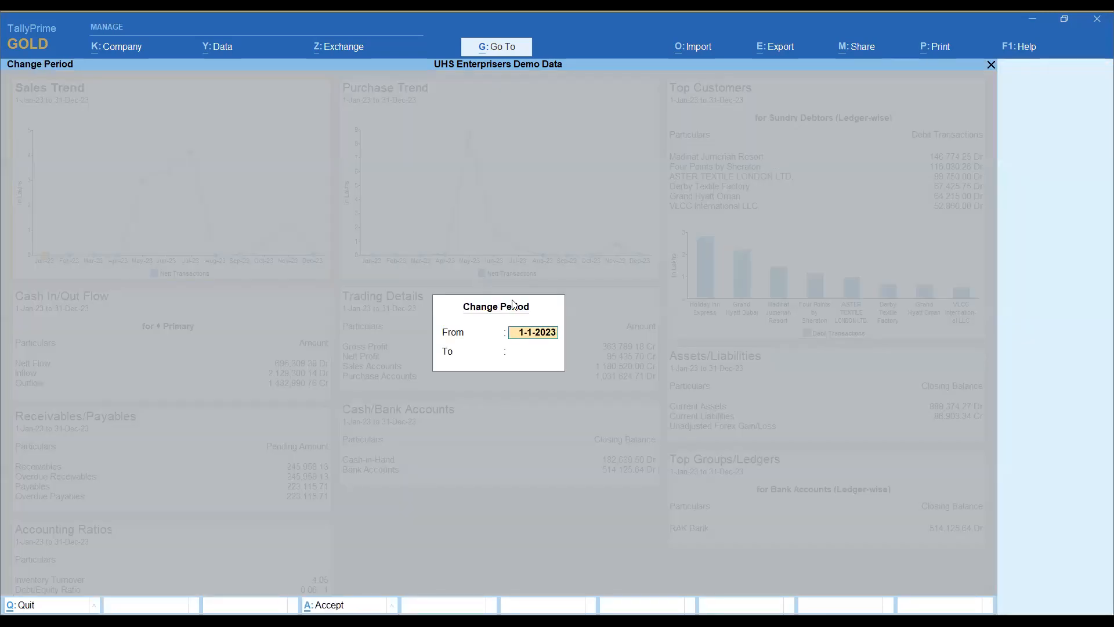
pyautogui.write('1.1.23')
pyautogui.press('Return')
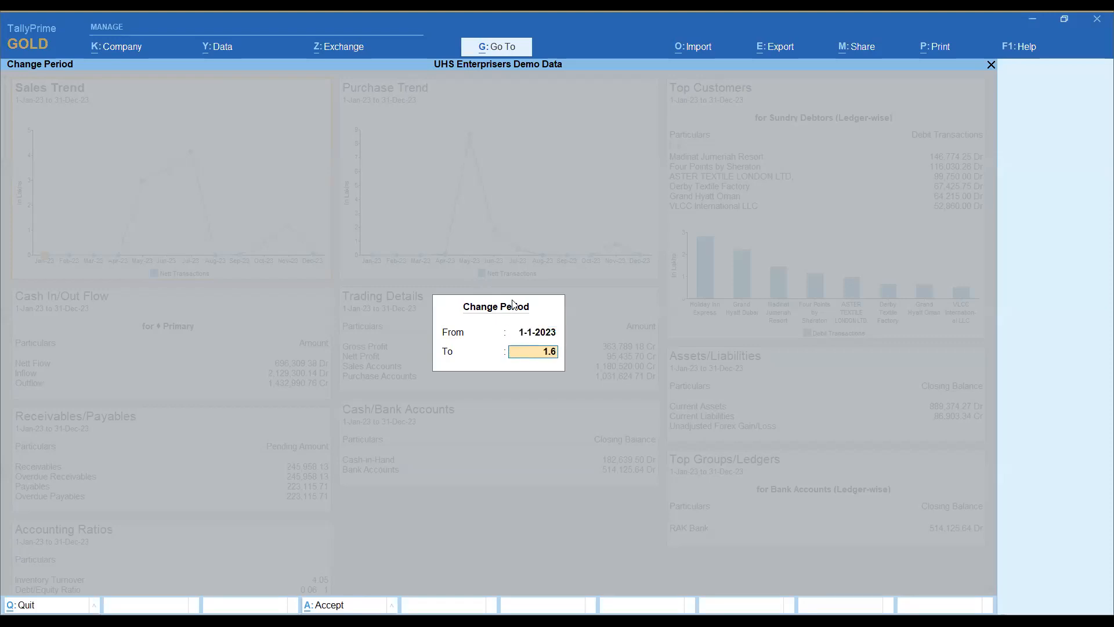
pyautogui.write('1.6')
pyautogui.press('Return')
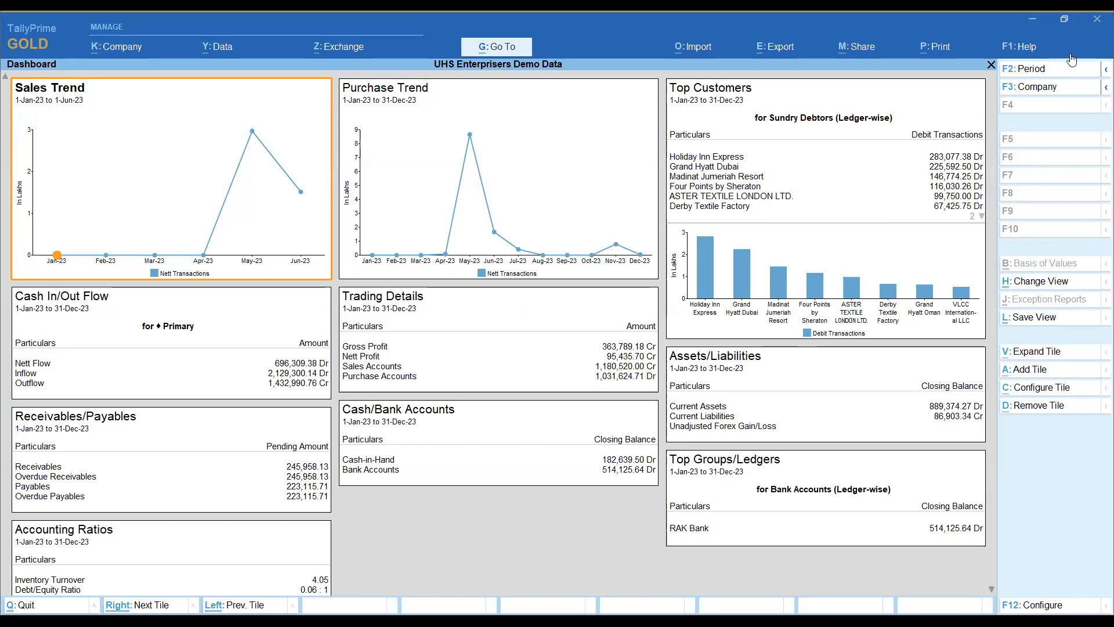
# Step: Change the period of all dashboard tiles to run from 1-1-2023 to 1 June 2023
pyautogui.click(1098, 69)
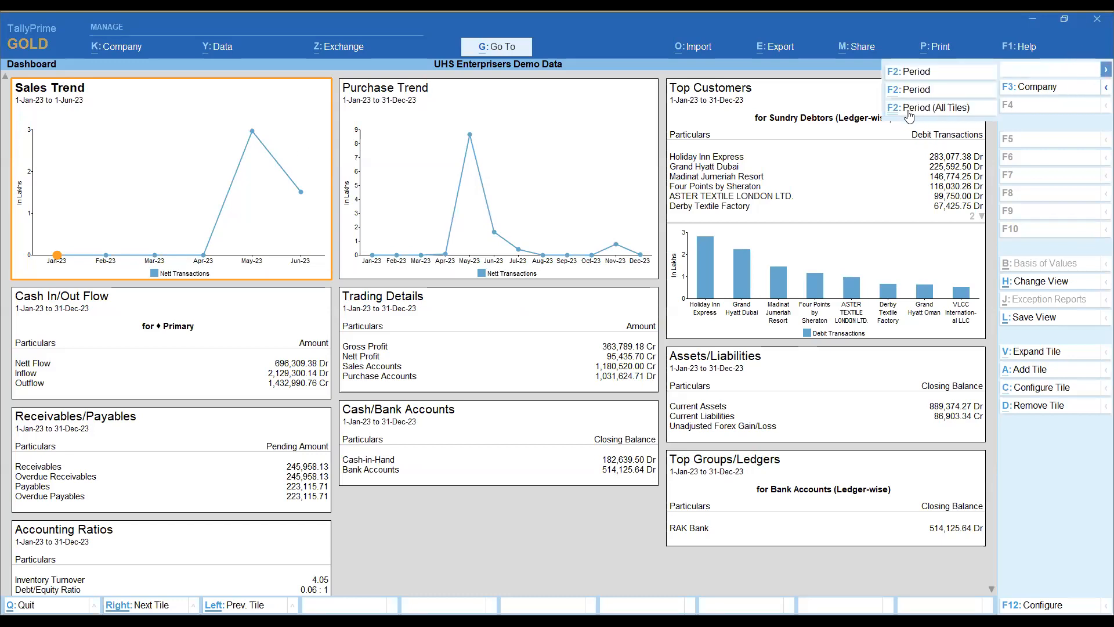
pyautogui.click(941, 108)
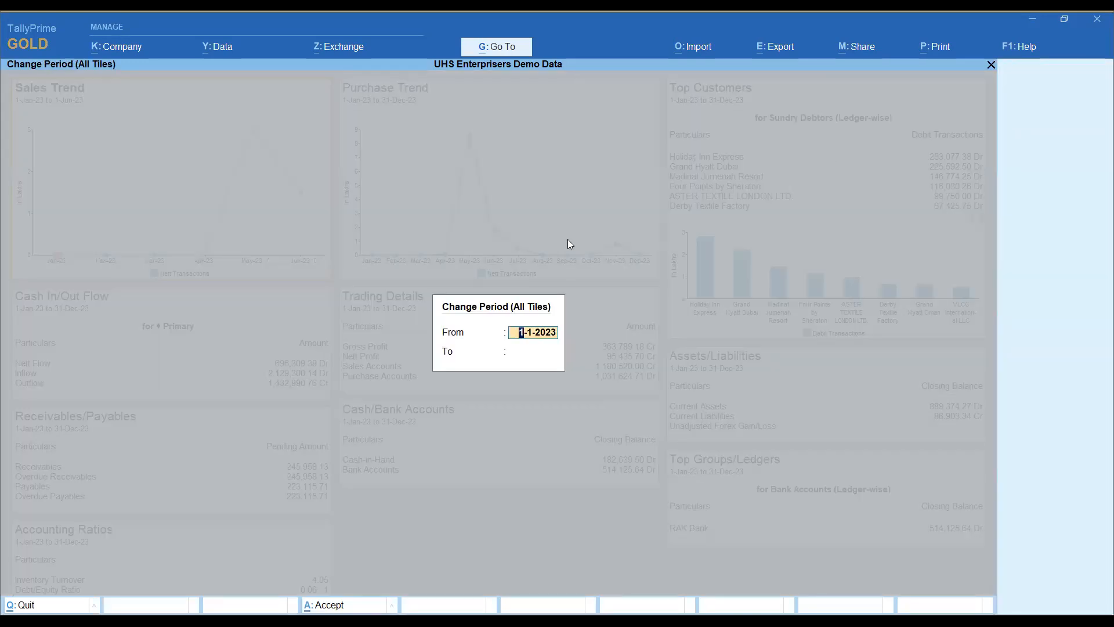
pyautogui.press('Return')
pyautogui.write('1.6')
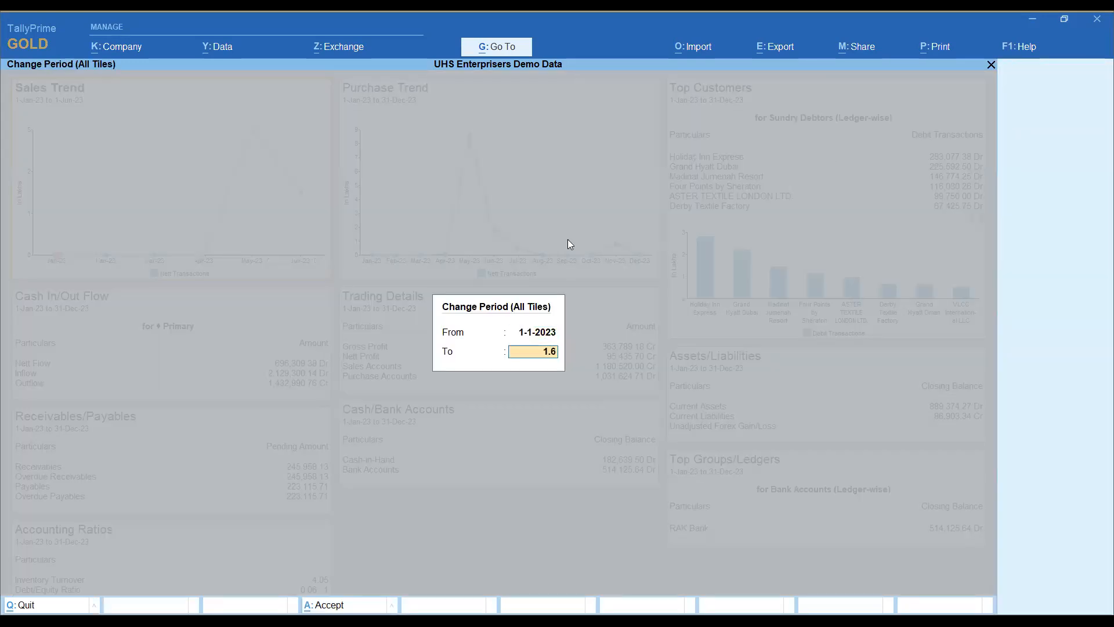
pyautogui.press('Return')
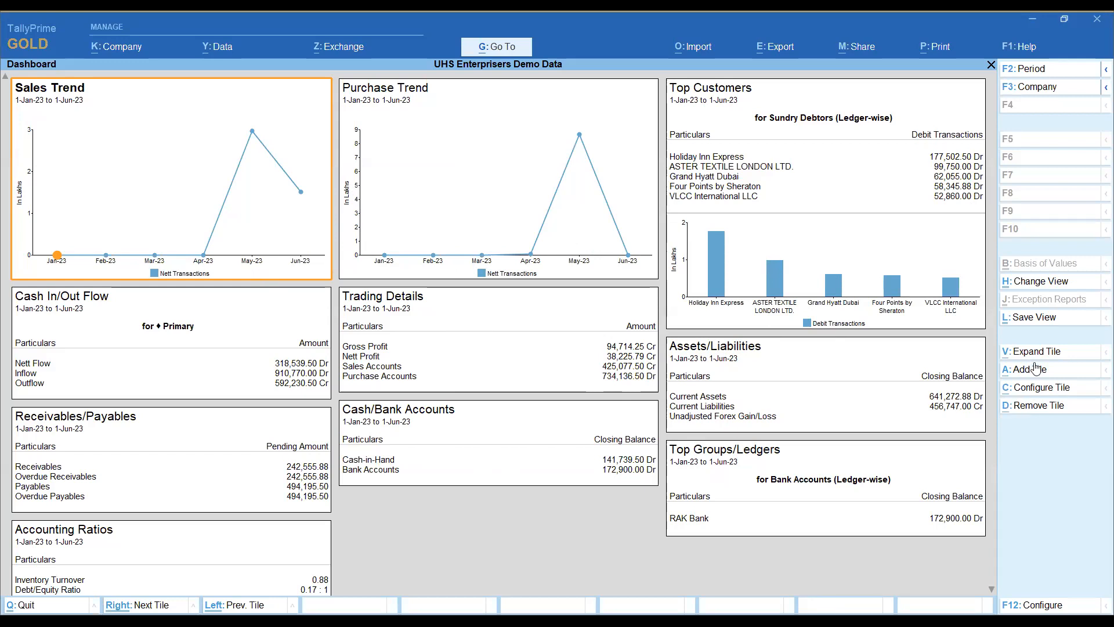
# Step: Start saving the dashboard as a view and name it My Trend Drashboard
pyautogui.click(1035, 318)
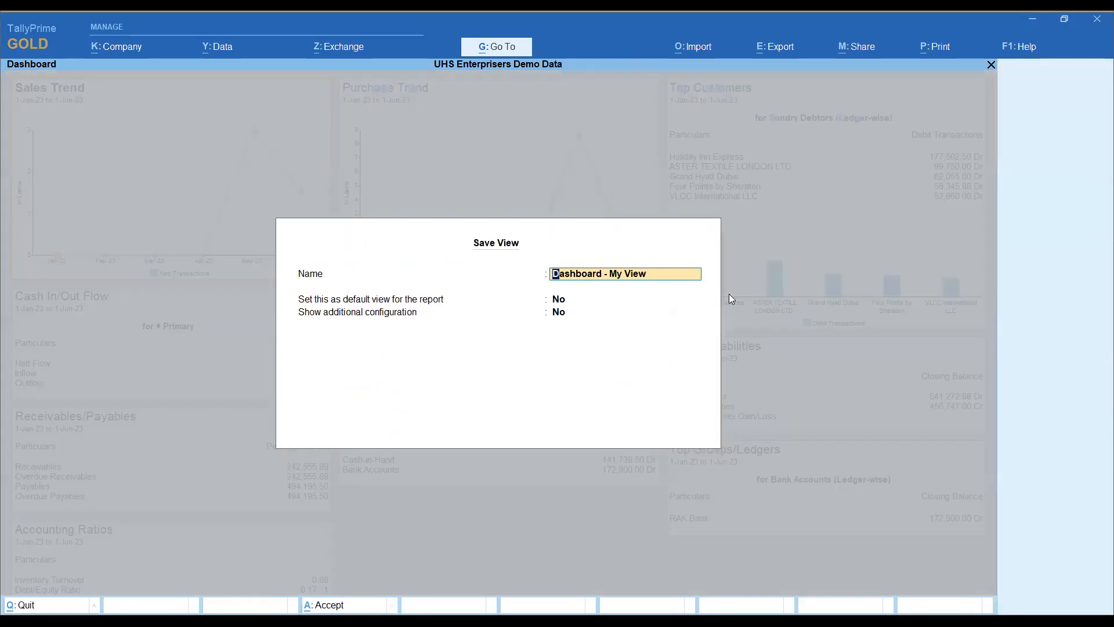
pyautogui.write('My Trend Drashboard')
pyautogui.press('Return')
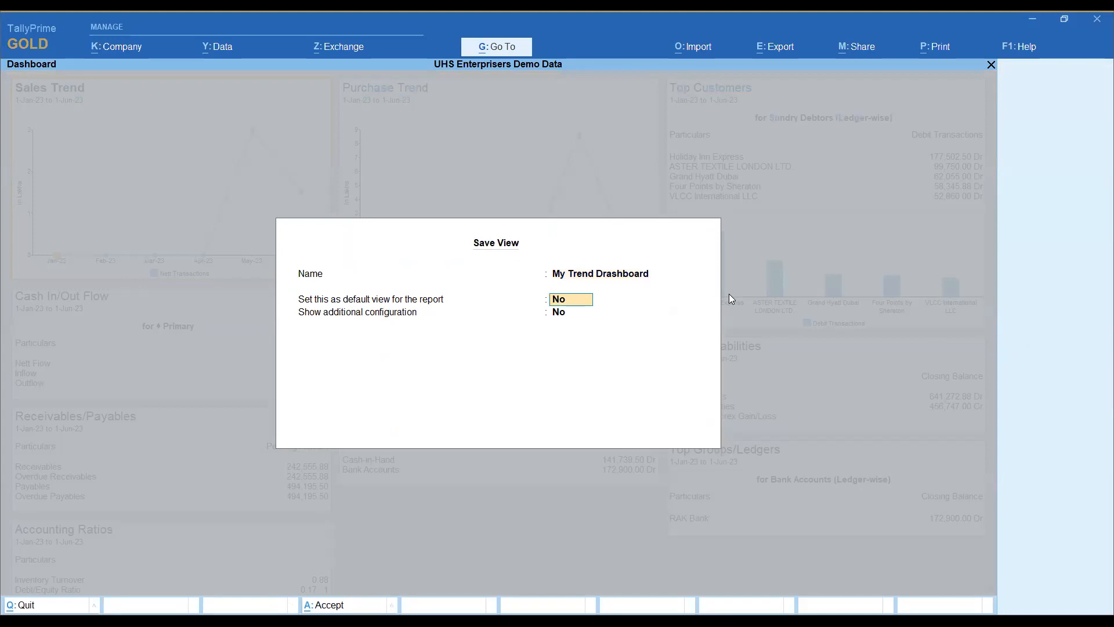
# Step: Save the view as non-default, with additional configuration shown, for All Companies and without the selected period
pyautogui.press('Return')
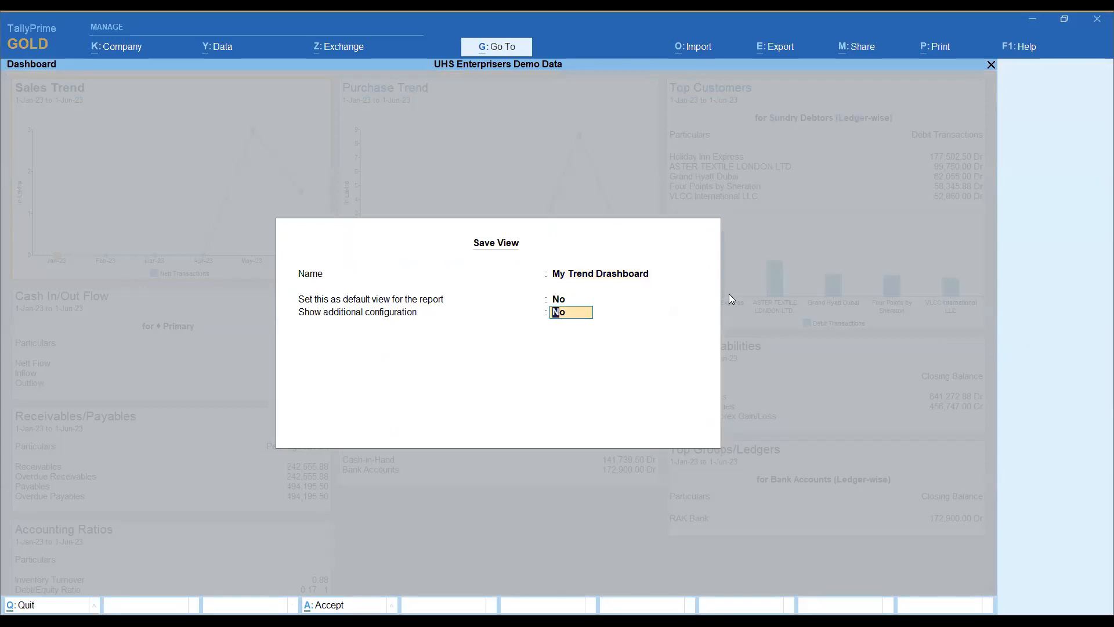
pyautogui.press('y')
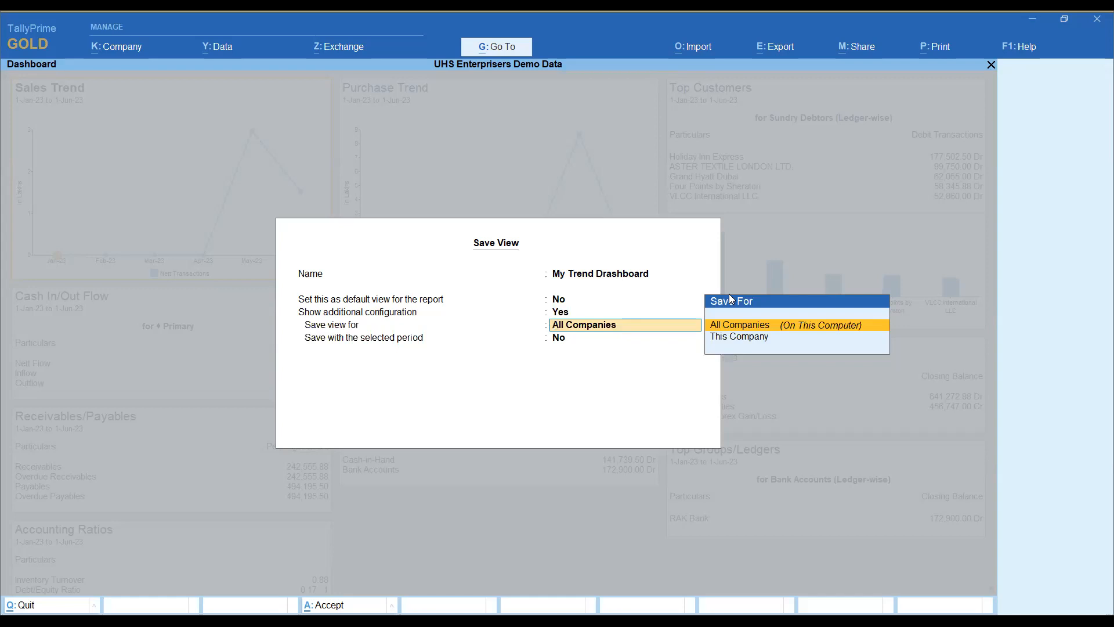
pyautogui.press('Return')
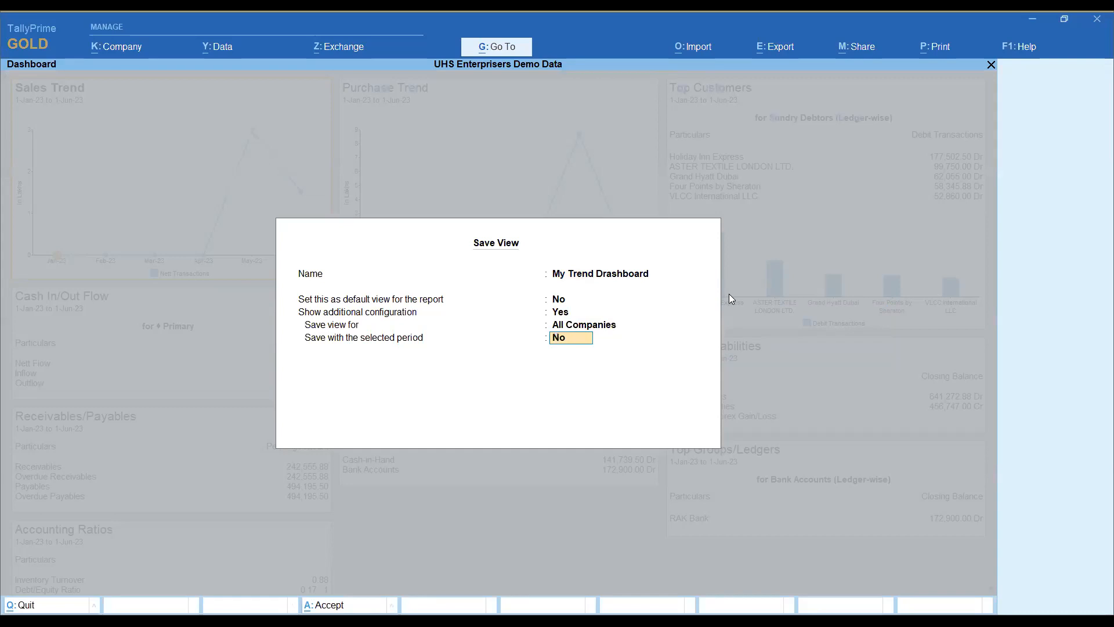
pyautogui.press('Return')
pyautogui.press('Return')
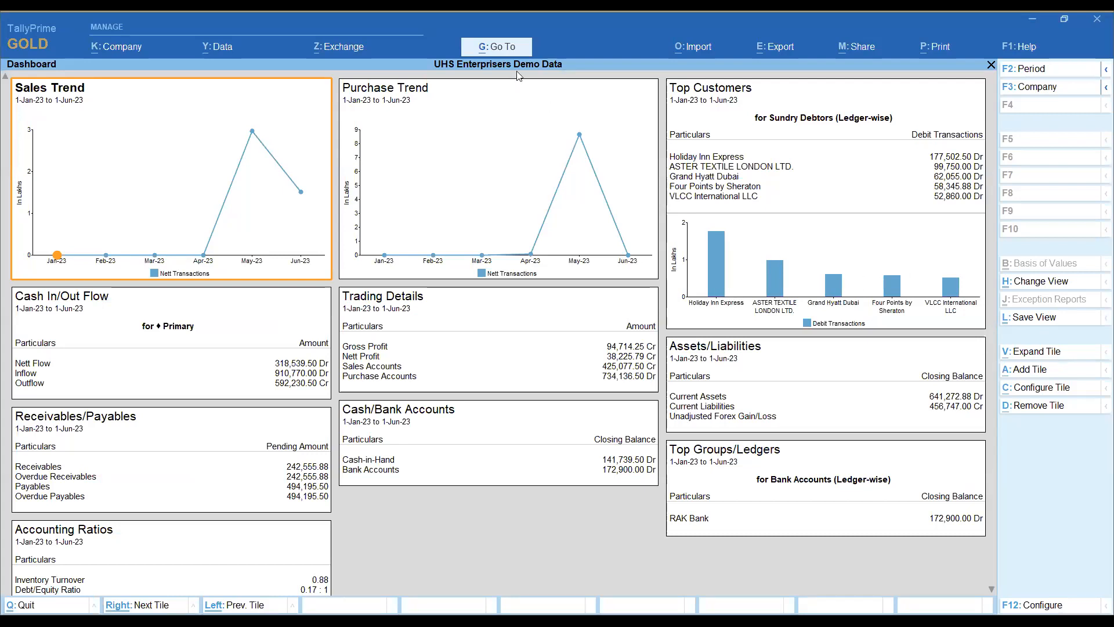
# Step: Open the saved view My Trend Drashboard from the list of reports
pyautogui.click(500, 51)
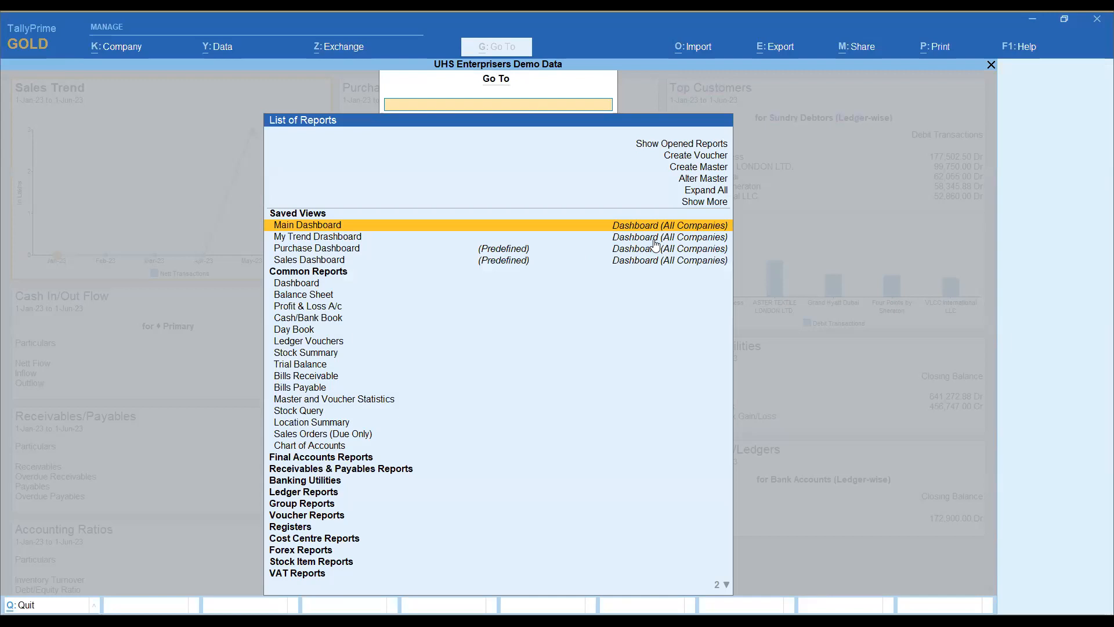
pyautogui.click(525, 260)
pyautogui.press('Up')
pyautogui.press('Up')
pyautogui.press('Up')
pyautogui.press('Down')
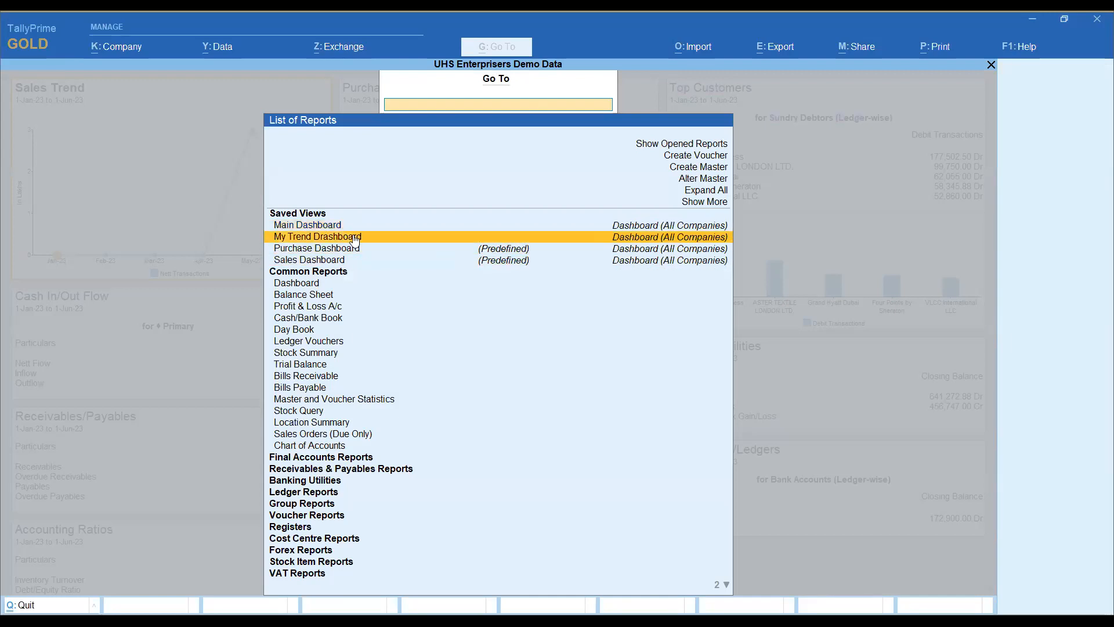
pyautogui.click(334, 228)
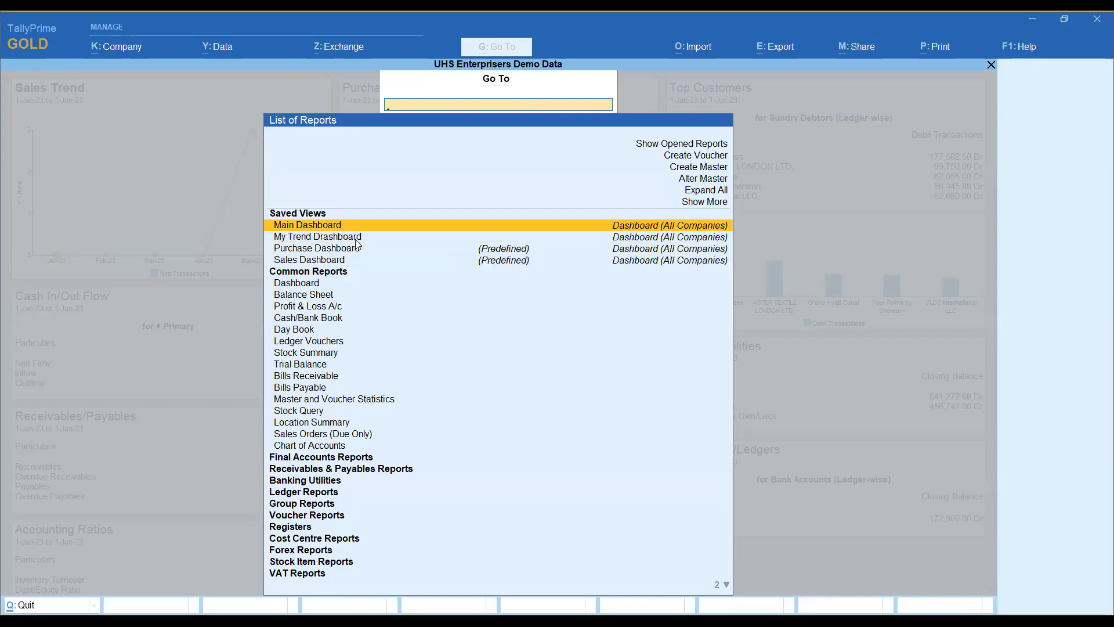
pyautogui.click(355, 239)
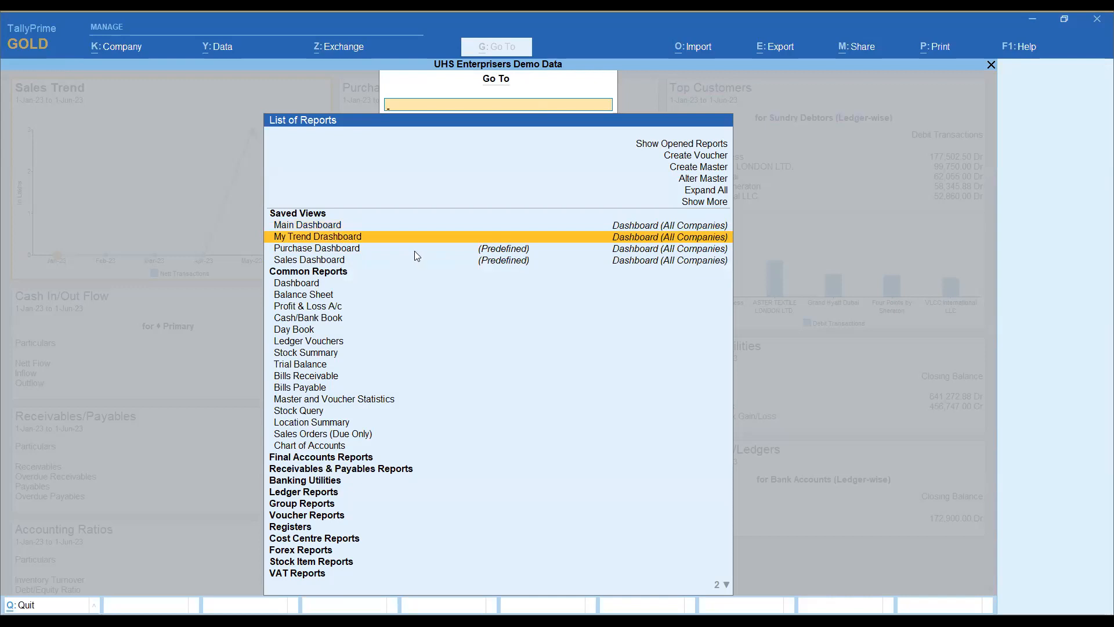
pyautogui.press('Return')
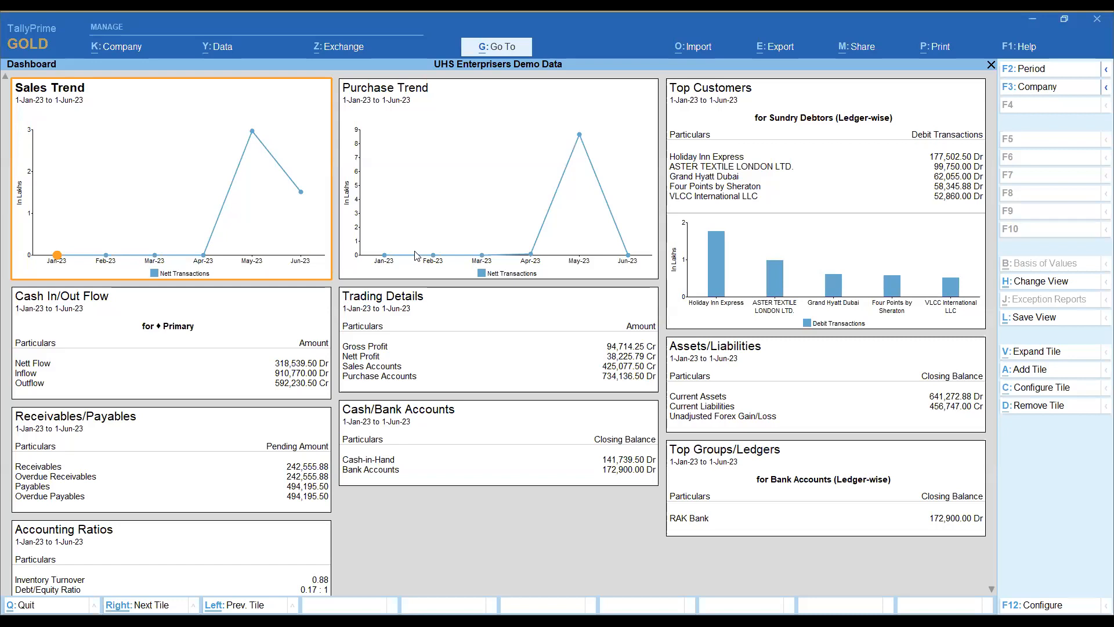
# Step: Review the Sales Trend tile's configuration, including periodicity, display type, graph type and position
pyautogui.click(833, 139)
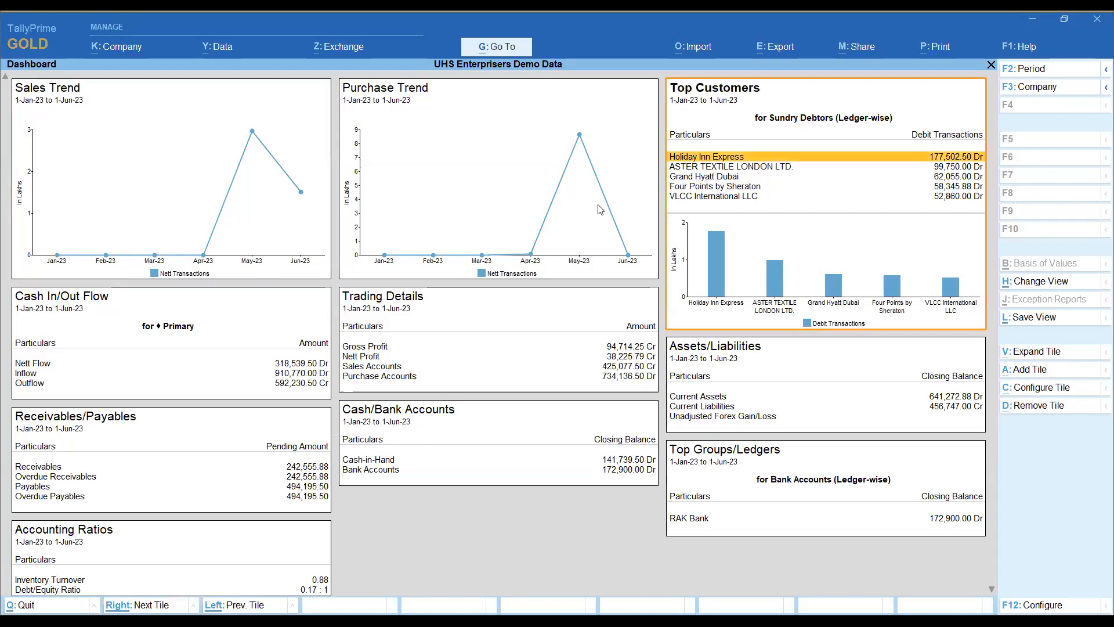
pyautogui.click(541, 221)
pyautogui.click(532, 251)
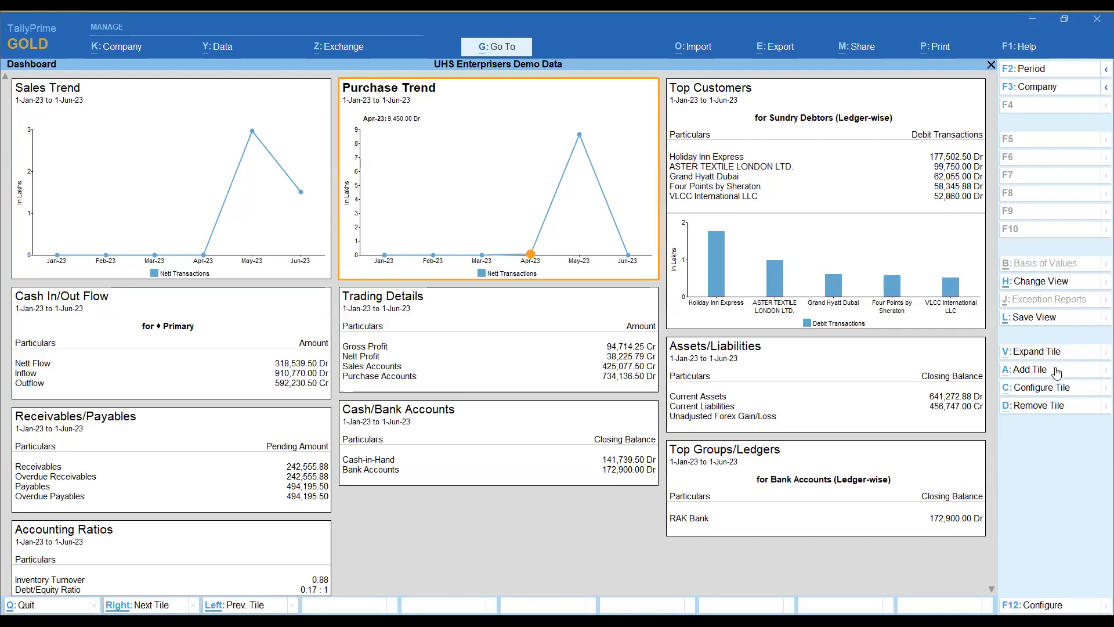
pyautogui.click(162, 142)
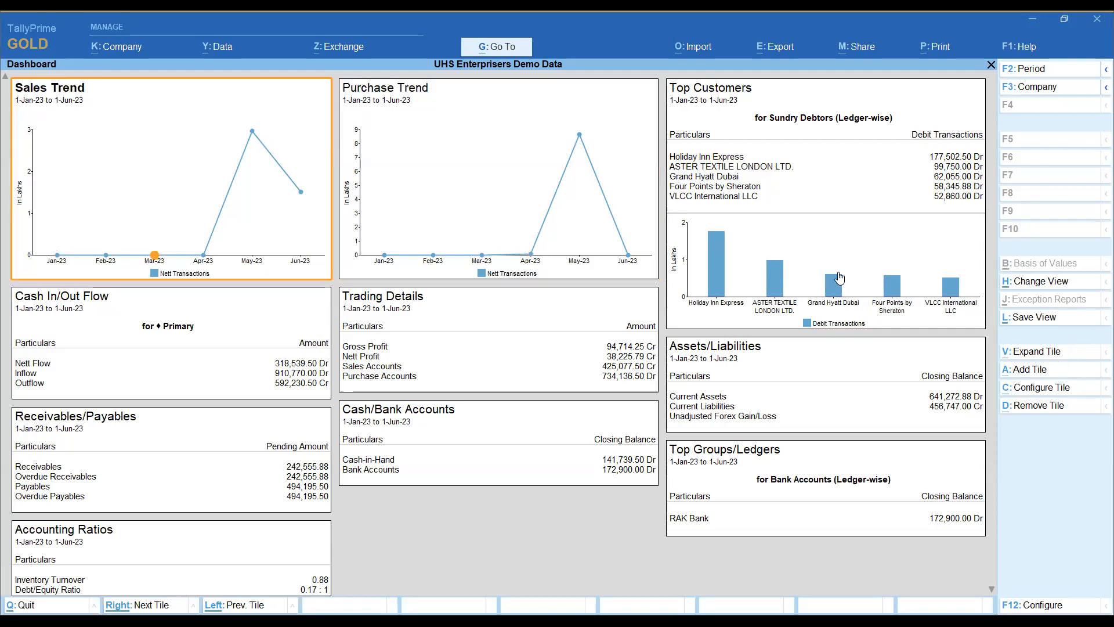
pyautogui.click(1014, 396)
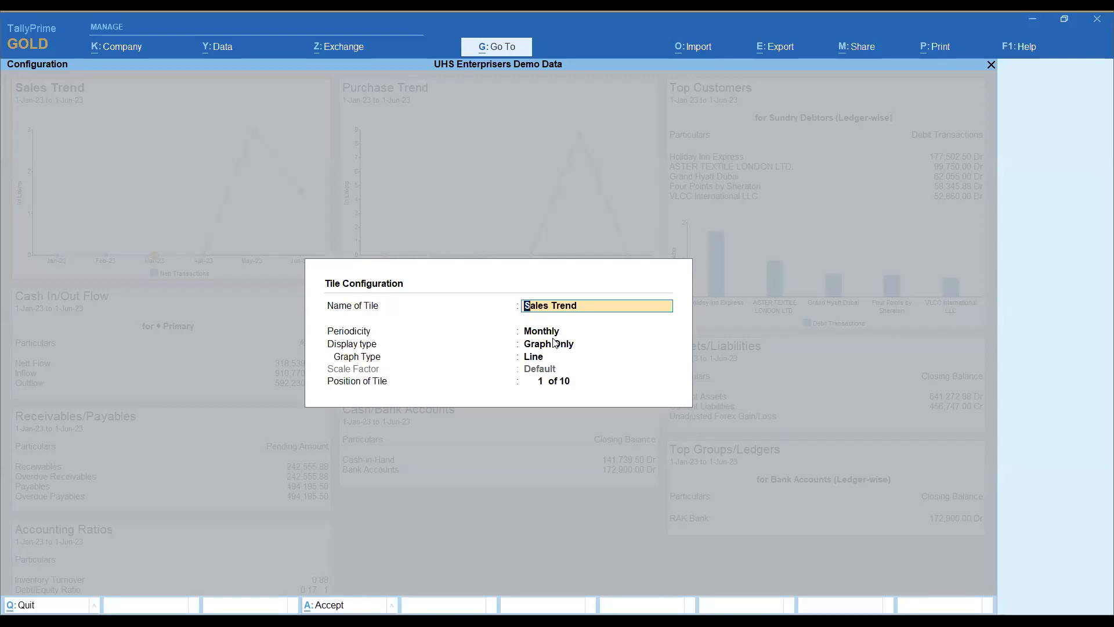
pyautogui.press('Return')
pyautogui.press('Return')
pyautogui.press('Return')
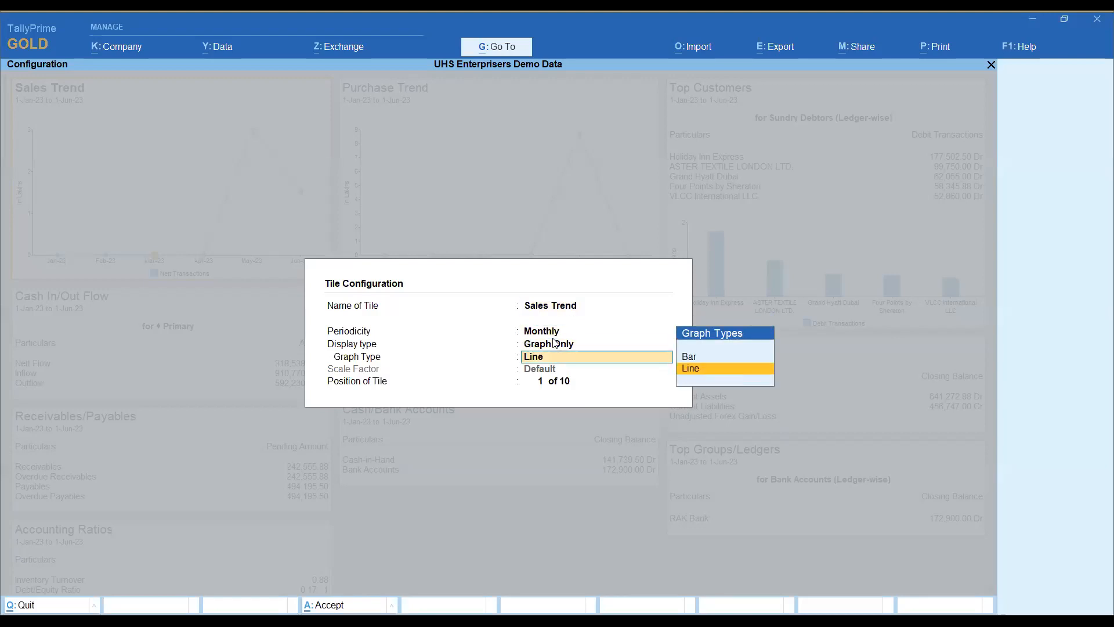
pyautogui.press('Return')
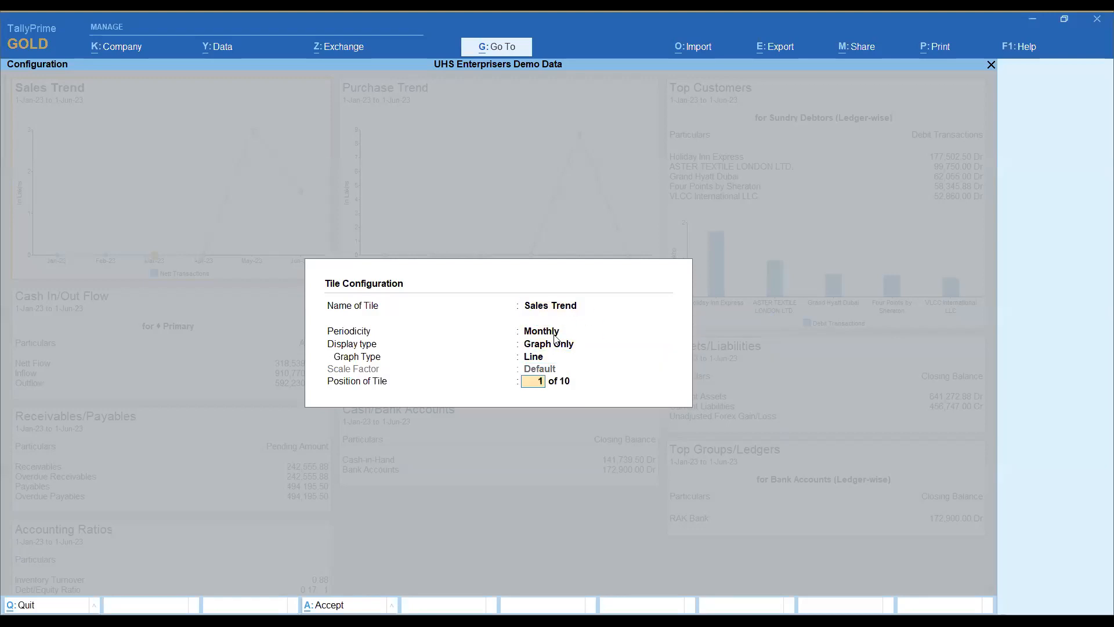
pyautogui.press('Return')
# Step: View the configuration options of the Cash In/Out Flow tile and close them without changes
pyautogui.click(105, 377)
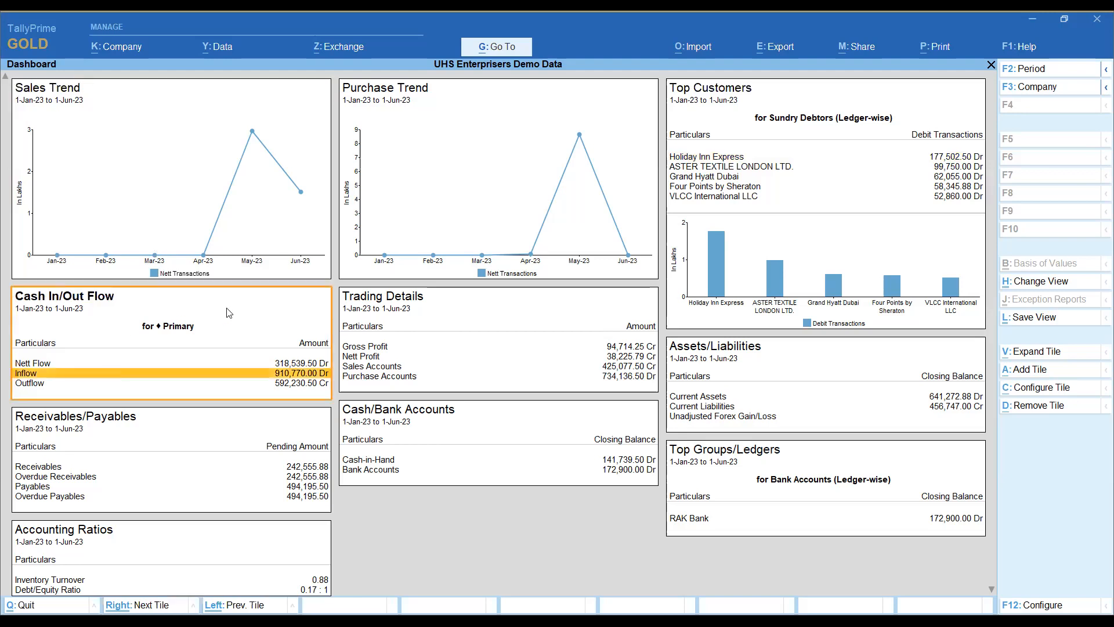
pyautogui.click(1059, 389)
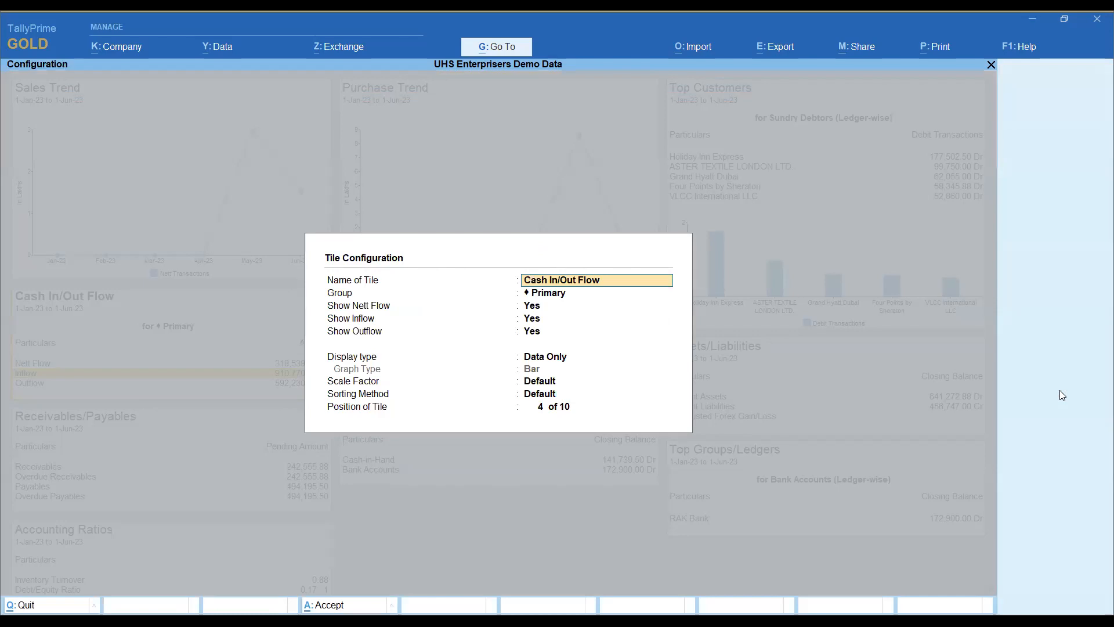
pyautogui.press('Escape')
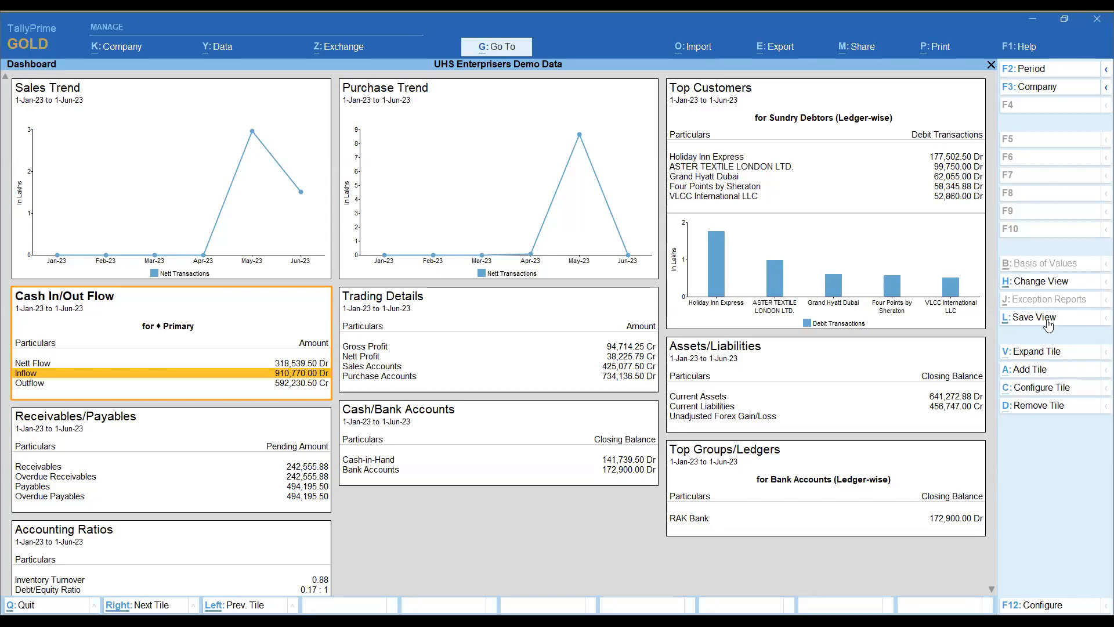
# Step: Switch the dashboard to the Vertical view and go through its tiles
pyautogui.click(1042, 282)
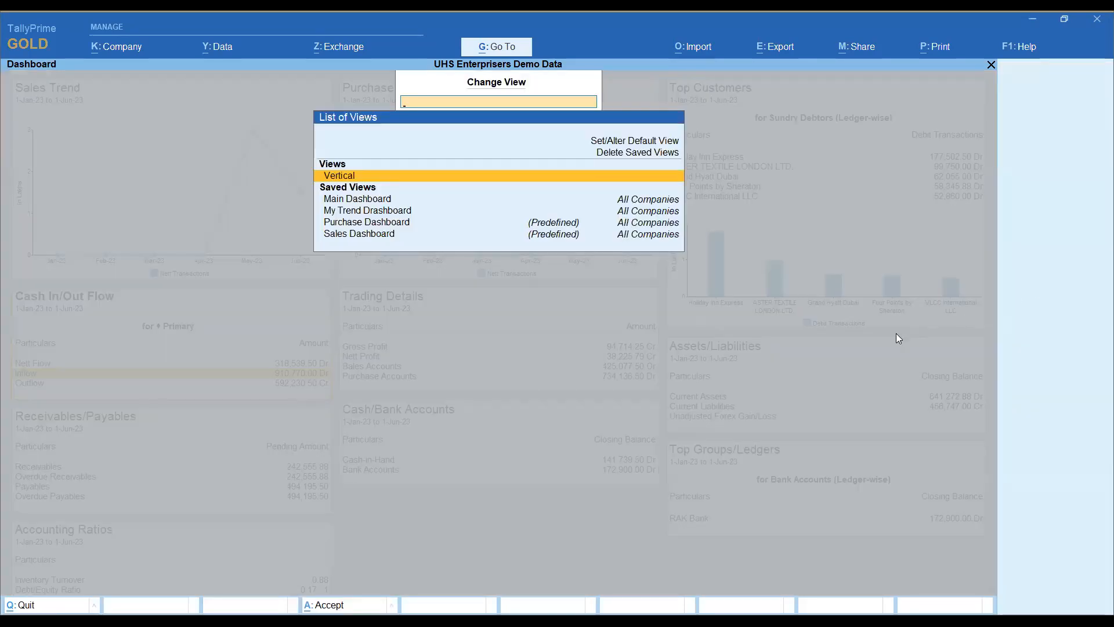
pyautogui.click(350, 176)
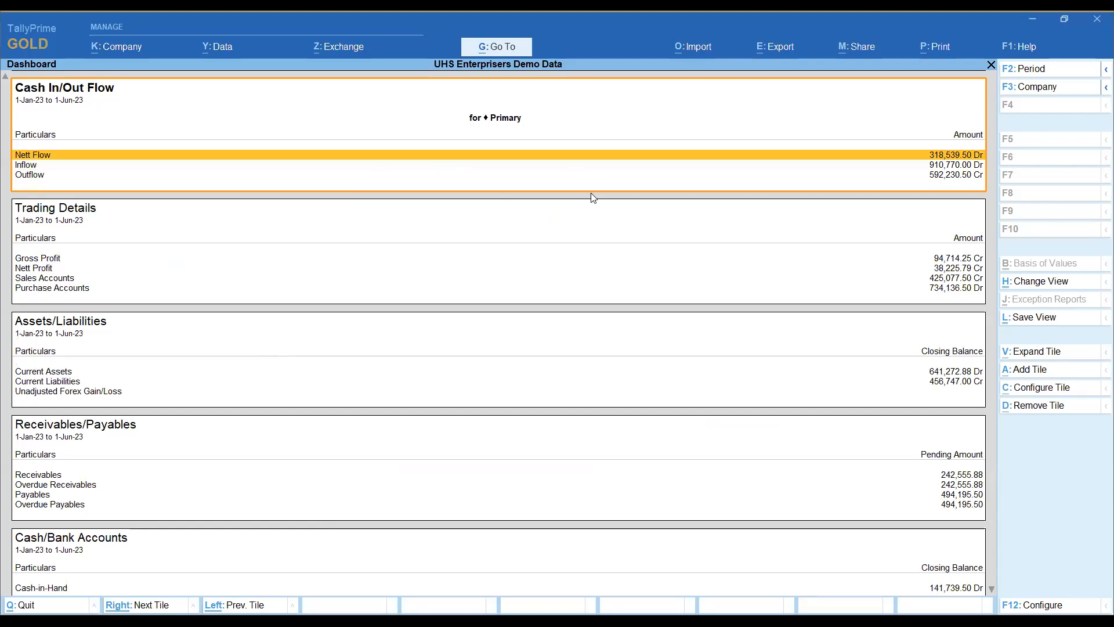
pyautogui.hotkey('ctrl', 'Right')
pyautogui.hotkey('ctrl', 'Right')
pyautogui.hotkey('ctrl', 'Right')
pyautogui.hotkey('ctrl', 'Right')
pyautogui.hotkey('ctrl', 'Right')
pyautogui.hotkey('ctrl', 'Right')
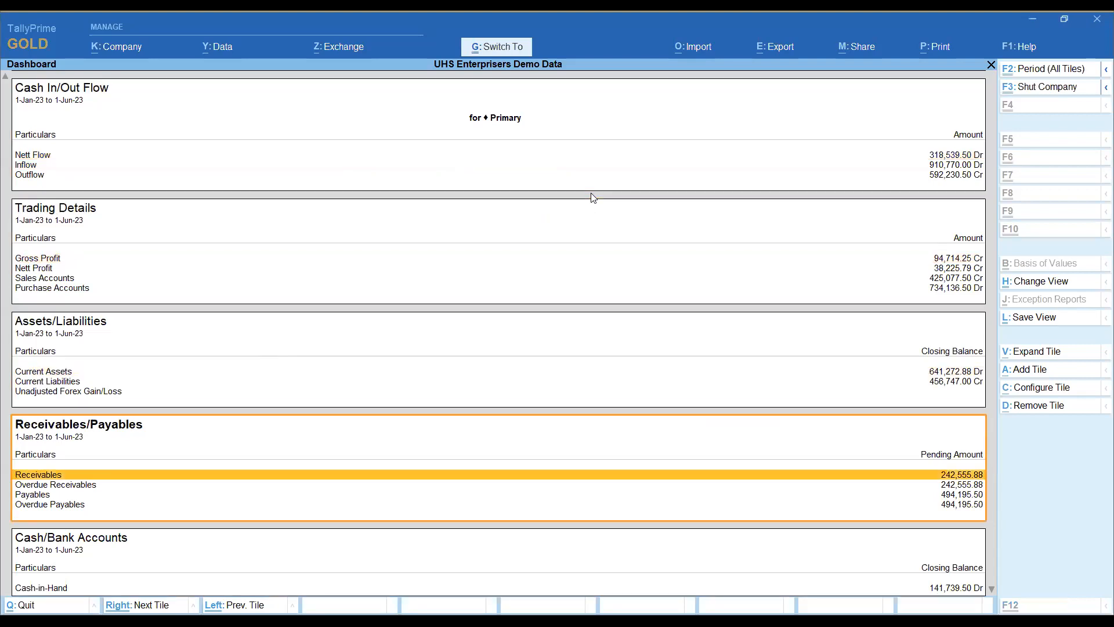
pyautogui.hotkey('ctrl', 'Left')
pyautogui.hotkey('ctrl', 'Left')
pyautogui.hotkey('ctrl', 'Left')
pyautogui.hotkey('ctrl', 'Left')
pyautogui.hotkey('ctrl', 'Left')
pyautogui.hotkey('ctrl', 'Left')
pyautogui.hotkey('ctrl', 'Left')
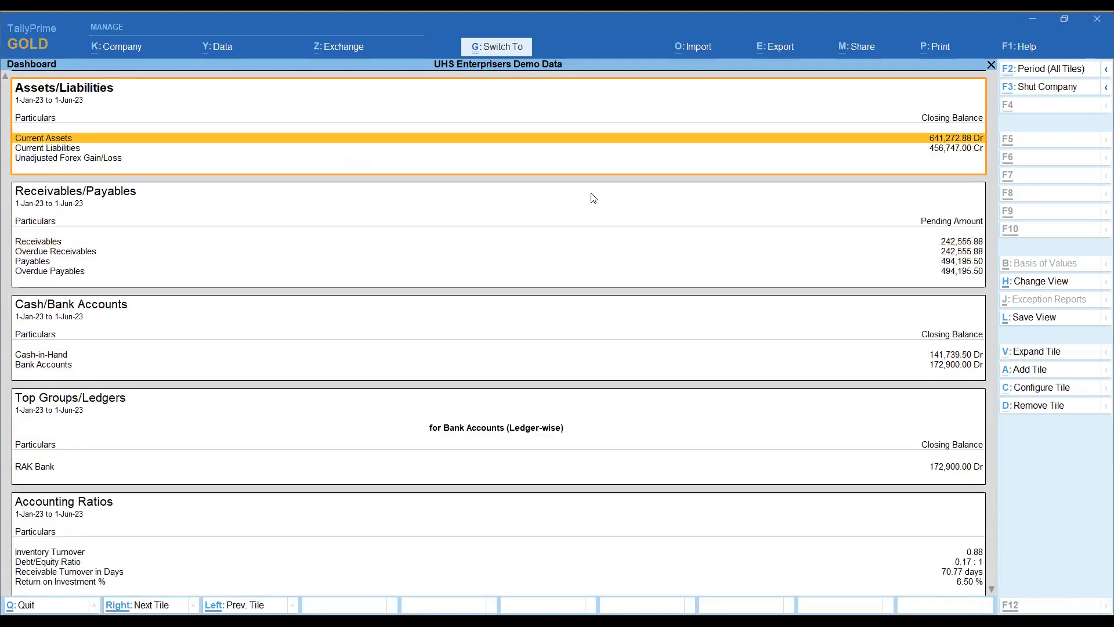
pyautogui.hotkey('ctrl', 'Left')
pyautogui.hotkey('ctrl', 'Left')
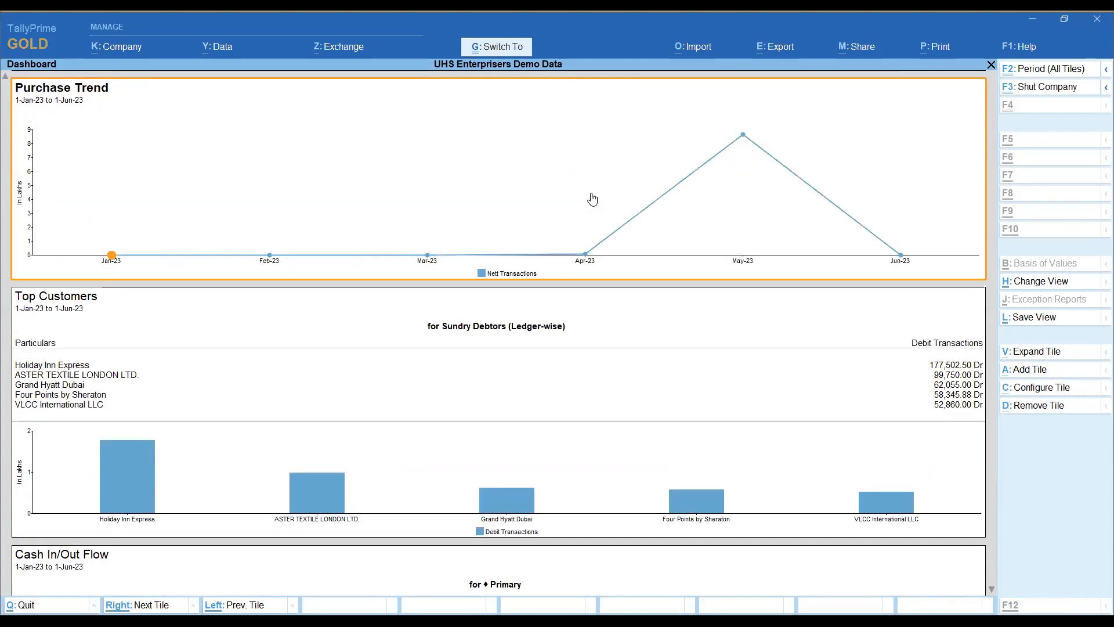
pyautogui.press('Right')
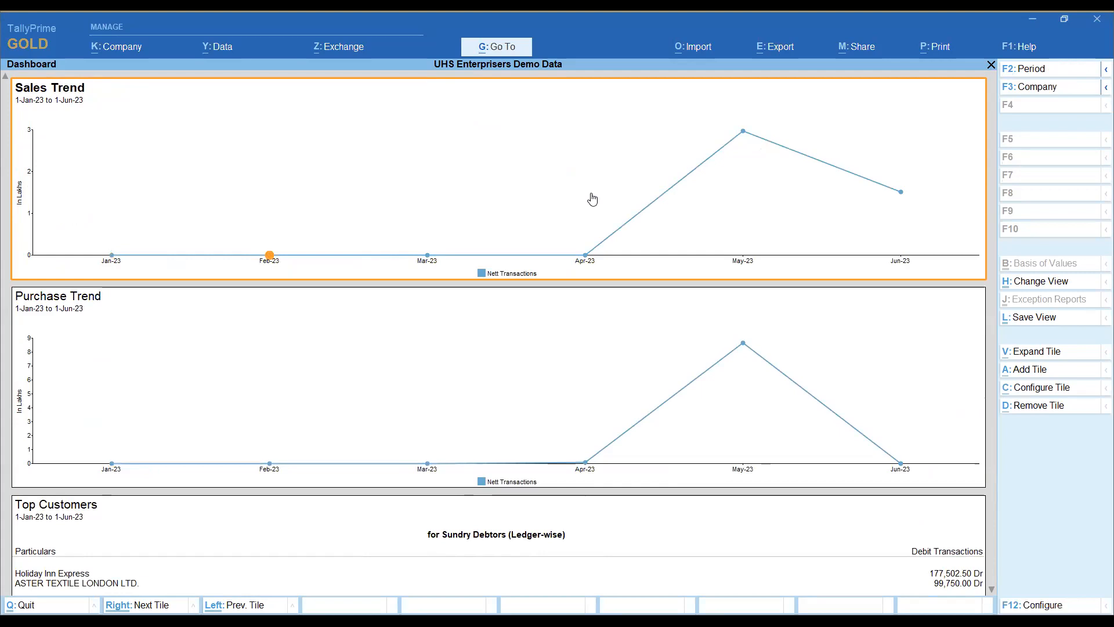
# Step: Select the May-23 point on the Sales Trend graph and quit the dashboard without saving the view
pyautogui.click(742, 131)
pyautogui.press('Escape')
pyautogui.press('Escape')
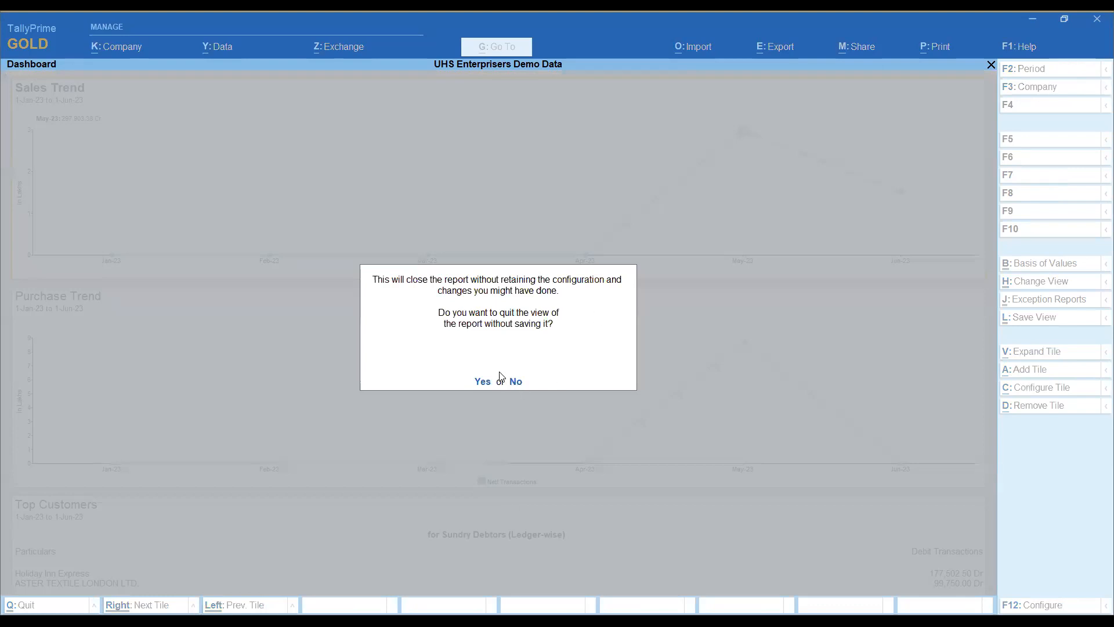
pyautogui.click(482, 382)
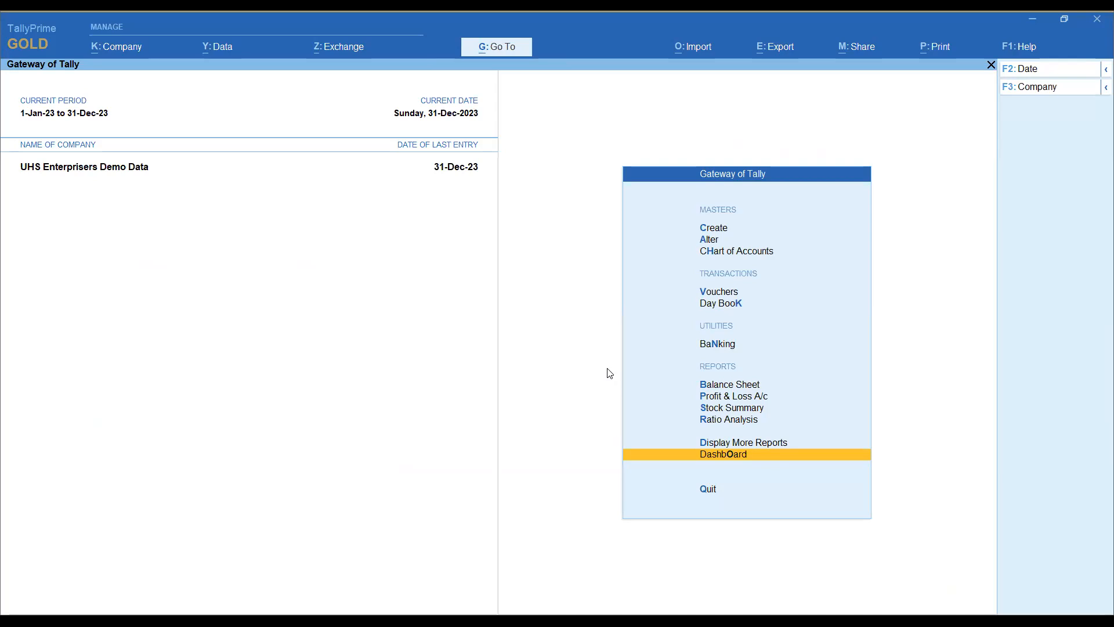
# Step: Open the company's Data Entry user role and set it to use the basic facilities of Data Entry
pyautogui.click(99, 48)
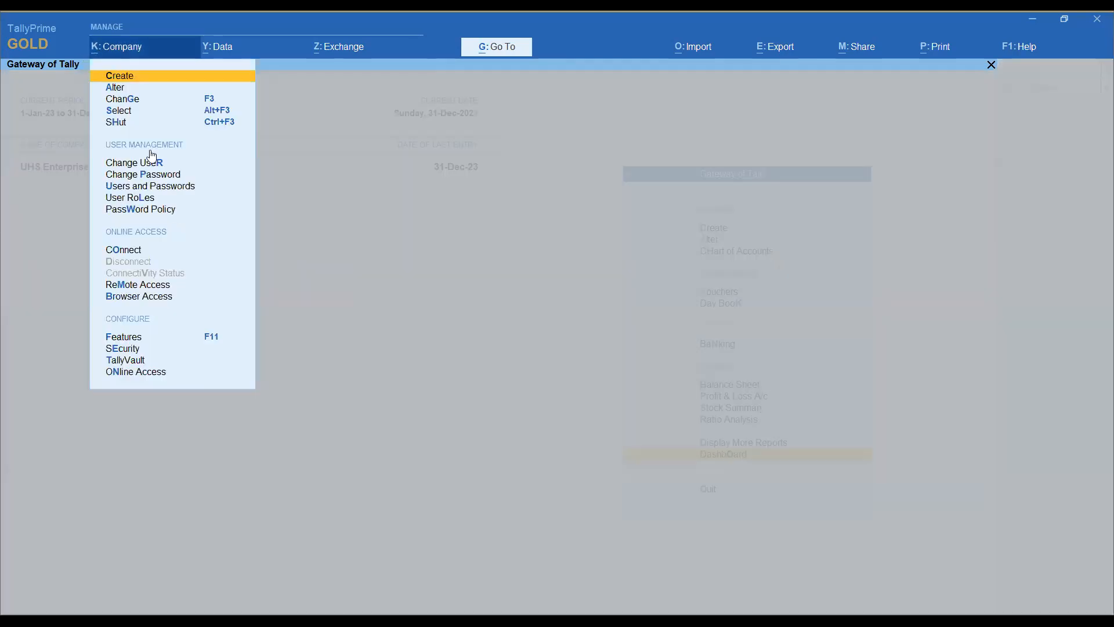
pyautogui.click(141, 198)
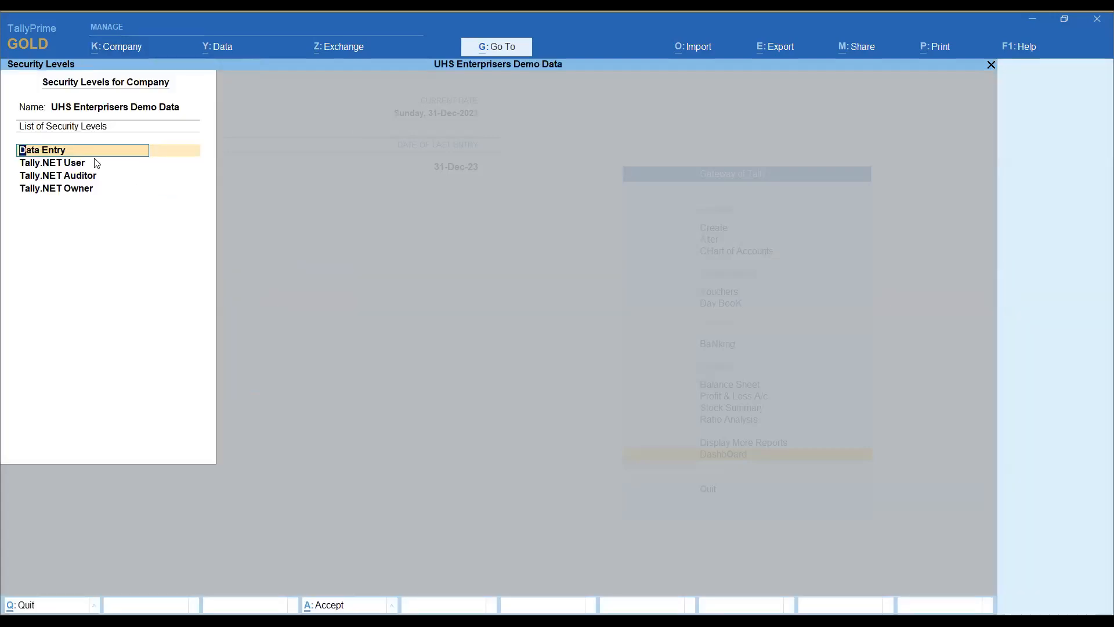
pyautogui.click(65, 145)
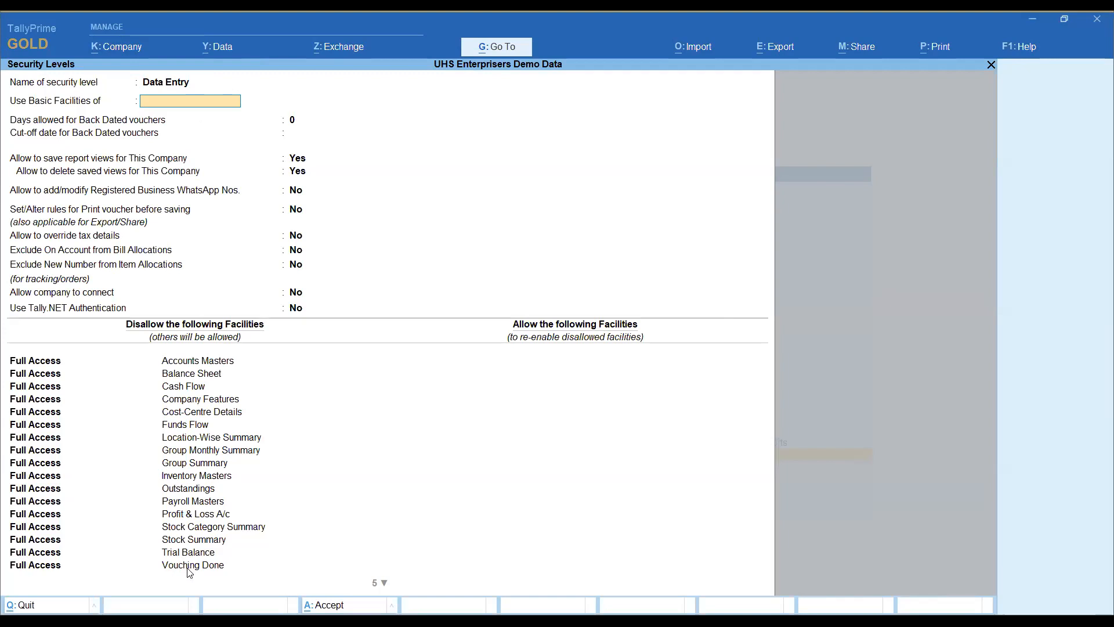
pyautogui.press('Return')
pyautogui.press('Return')
# Step: Go to the Dashboard entry in the disallowed facilities and confirm it with Full Access
pyautogui.press('Down')
pyautogui.press('Down')
pyautogui.press('Down')
pyautogui.press('Down')
pyautogui.press('Down')
pyautogui.press('Down')
pyautogui.press('Down')
pyautogui.press('Down')
pyautogui.press('Down')
pyautogui.press('Down')
pyautogui.press('Down')
pyautogui.press('Down')
pyautogui.press('Down')
pyautogui.press('Down')
pyautogui.press('Down')
pyautogui.press('Down')
pyautogui.press('Down')
pyautogui.press('Down')
pyautogui.press('Down')
pyautogui.press('Down')
pyautogui.press('Down')
pyautogui.press('Down')
pyautogui.press('Down')
pyautogui.press('Down')
pyautogui.press('Down')
pyautogui.press('Down')
pyautogui.press('Down')
pyautogui.press('Down')
pyautogui.press('Down')
pyautogui.press('Down')
pyautogui.press('Down')
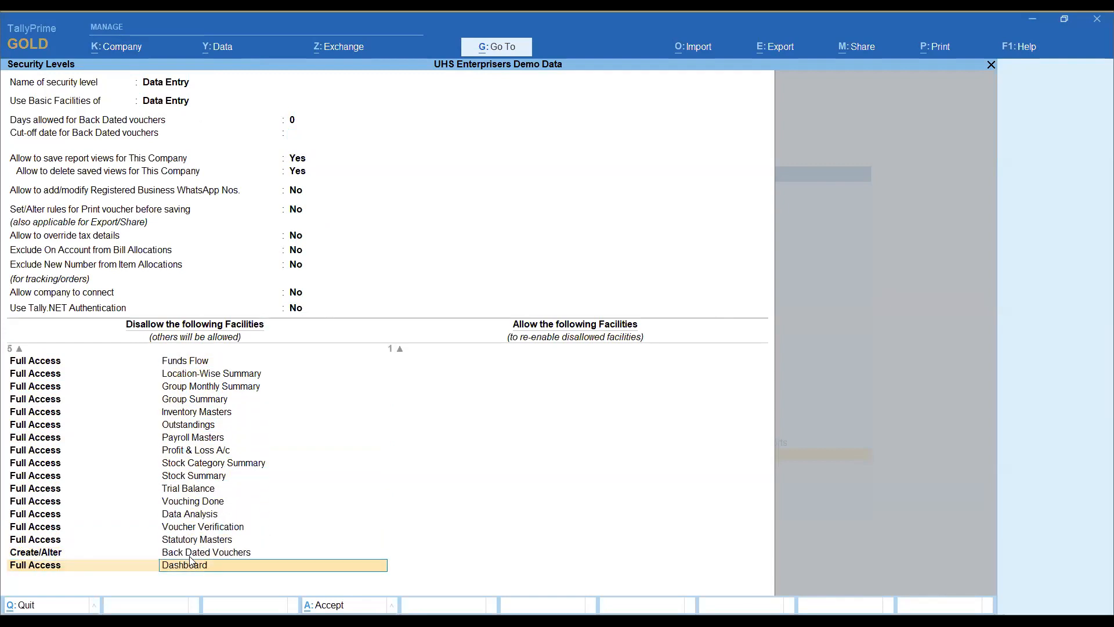
pyautogui.press('Return')
pyautogui.press('Return')
pyautogui.press('BackSpace')
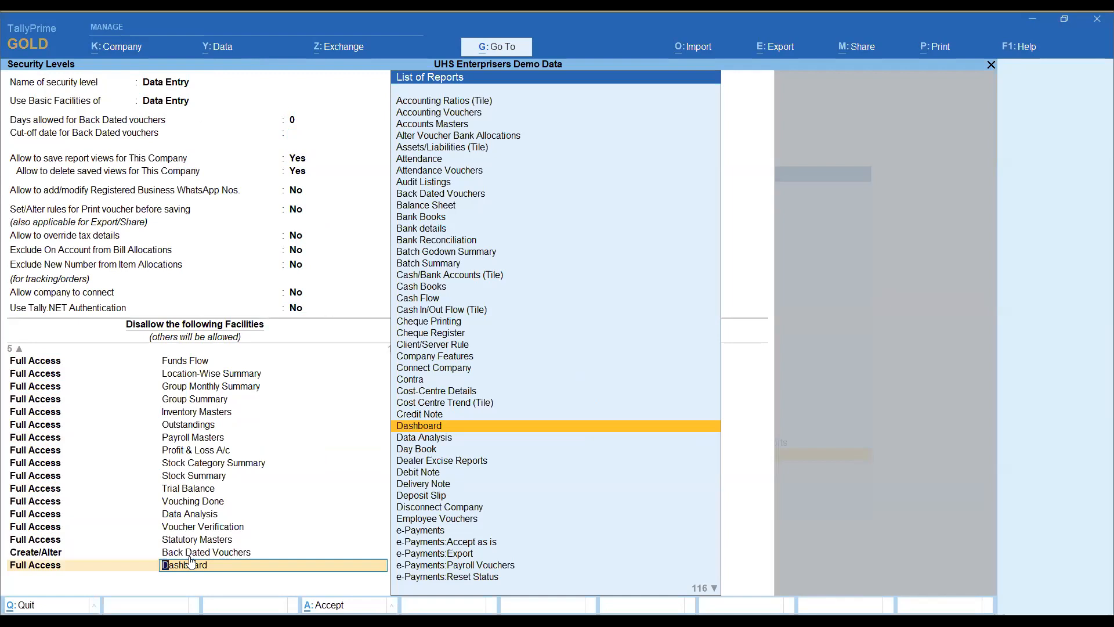
pyautogui.press('Return')
# Step: Add a disallowed facility with Display/Print/Export/Share access and filter its report list by Tile
pyautogui.press('Down')
pyautogui.press('Down')
pyautogui.press('Down')
pyautogui.press('Down')
pyautogui.press('Down')
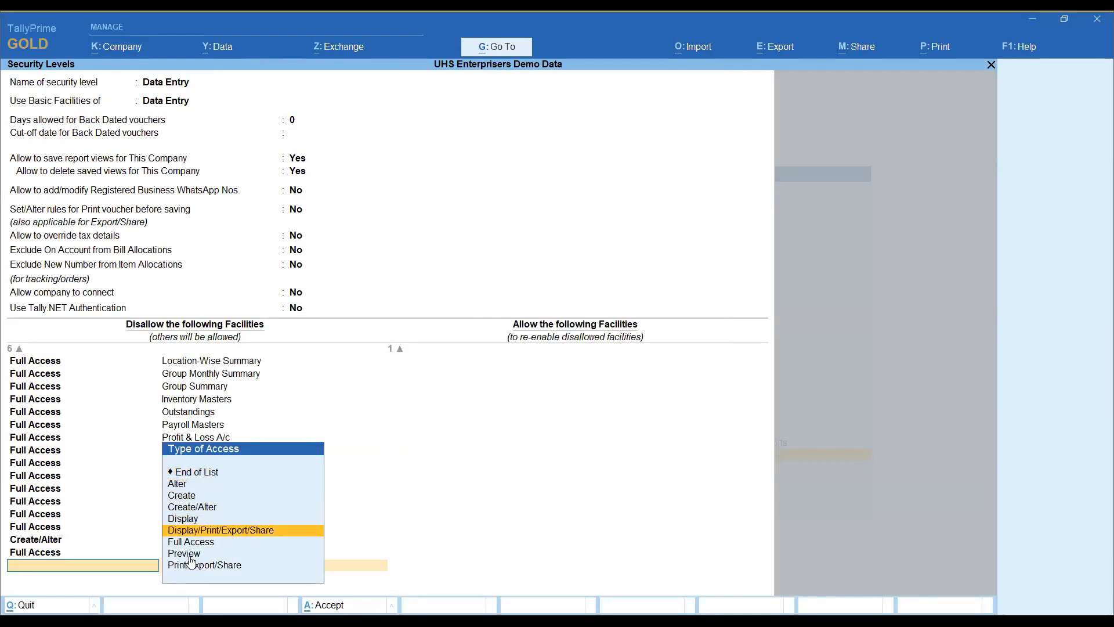
pyautogui.press('Down')
pyautogui.press('Up')
pyautogui.press('Return')
pyautogui.write('Tile')
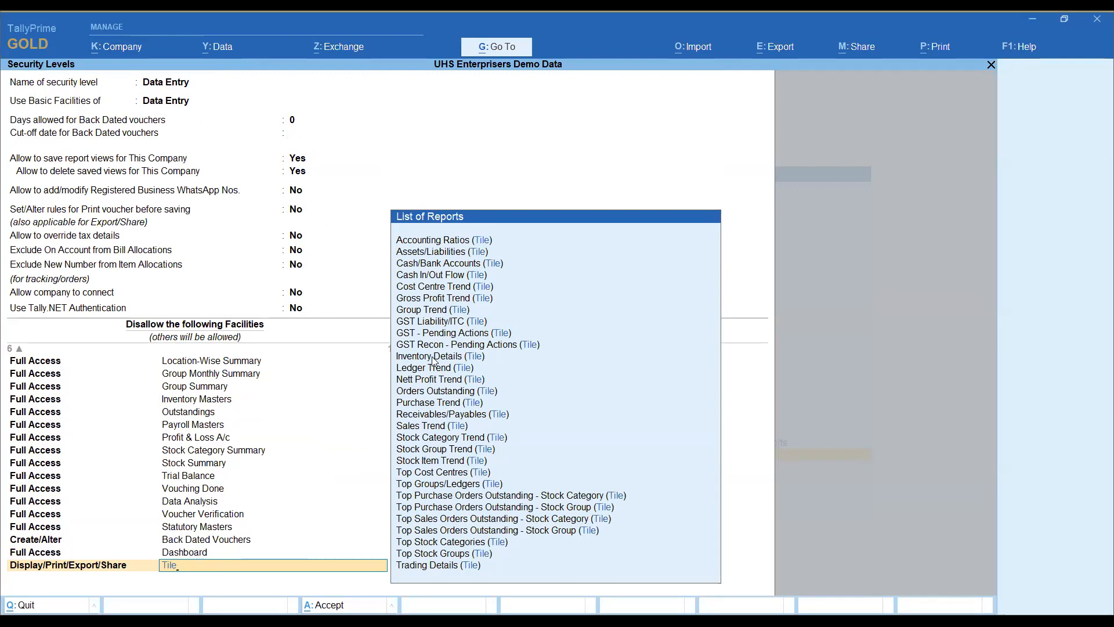
# Step: Pick Gross Profit Trend (Tile) as the disallowed report for the Display/Print/Export/Share entry
pyautogui.scroll(-20, 493, 479)
pyautogui.scroll(18, 493, 475)
pyautogui.scroll(8, 496, 462)
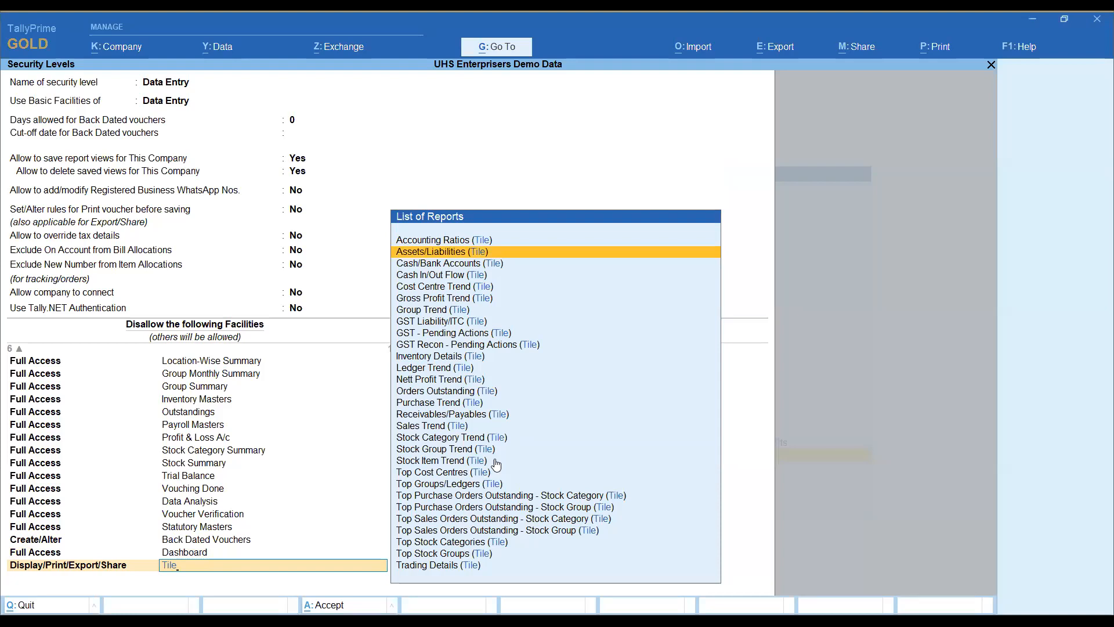
pyautogui.scroll(-1, 496, 464)
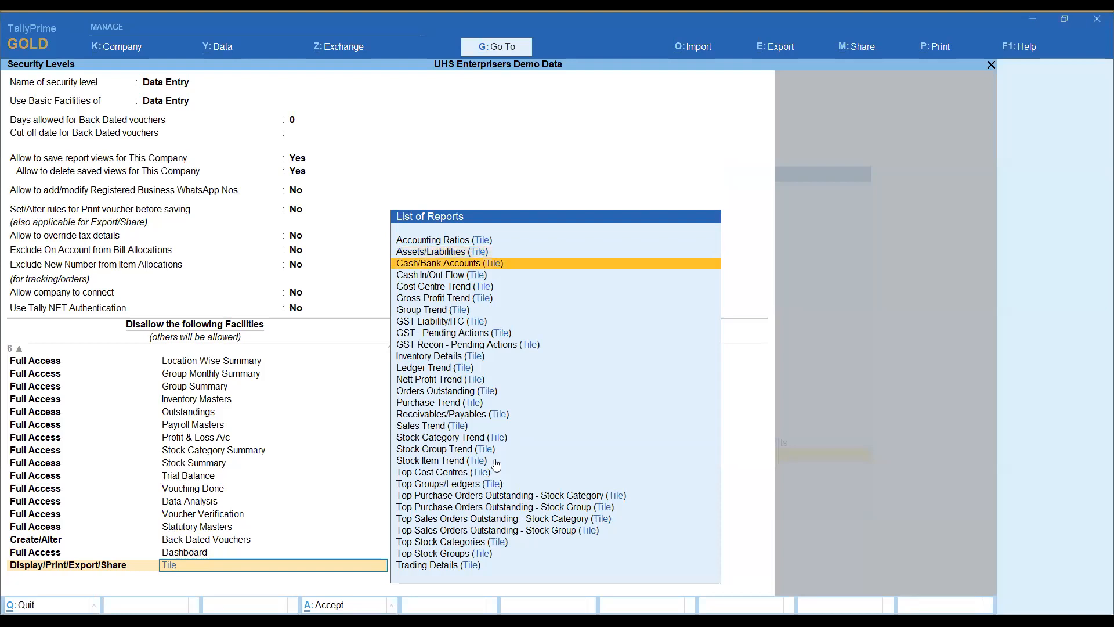
pyautogui.scroll(1, 496, 464)
pyautogui.scroll(-3, 496, 464)
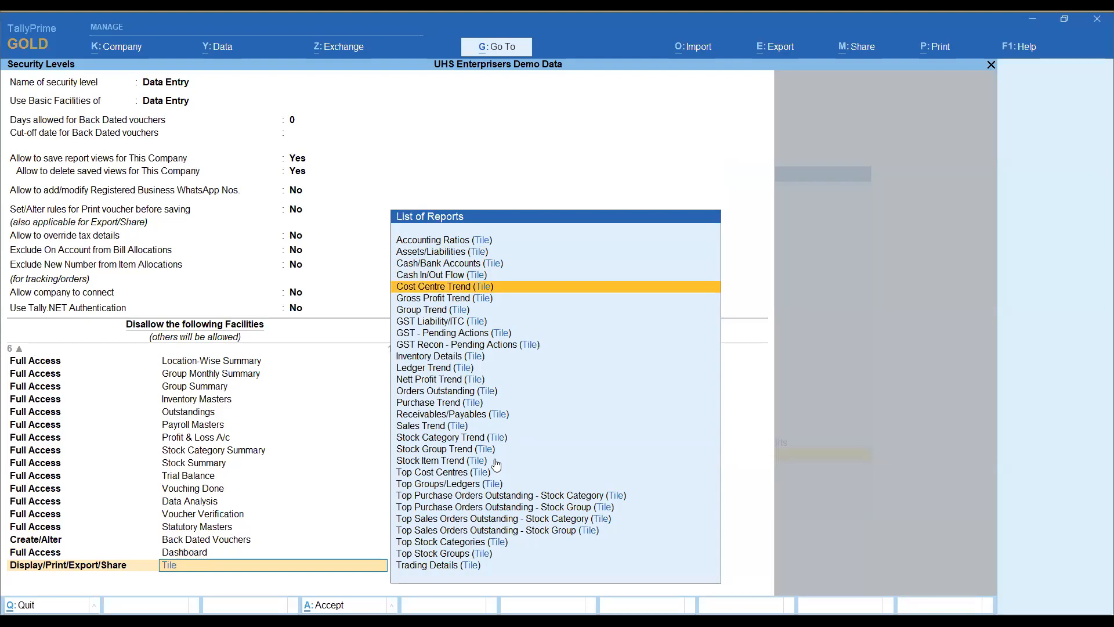
pyautogui.scroll(-3, 496, 464)
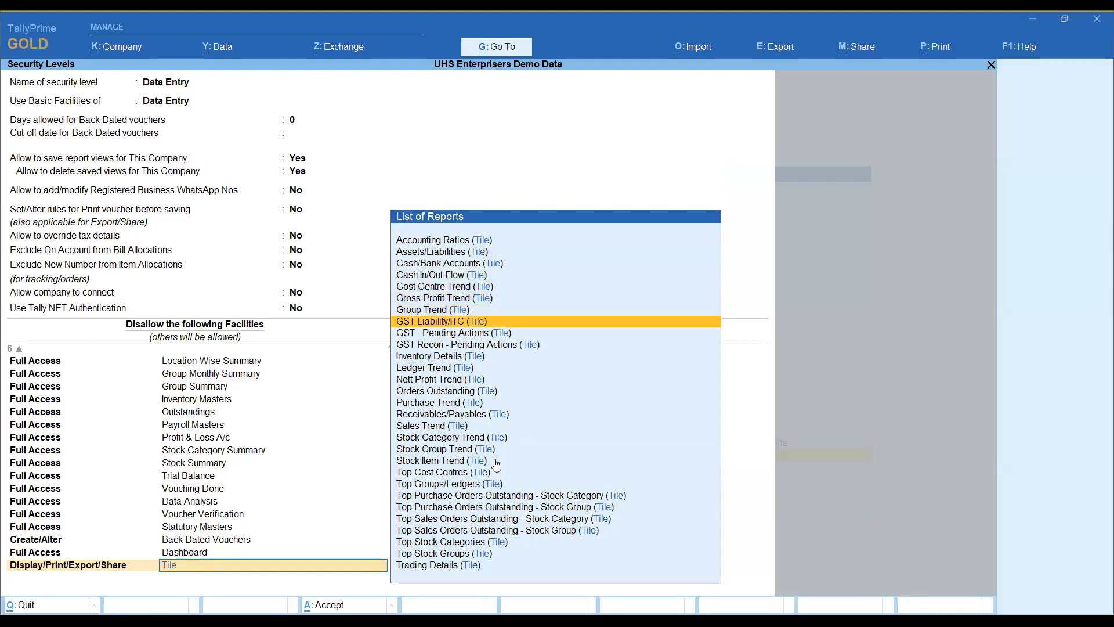
pyautogui.scroll(2, 496, 464)
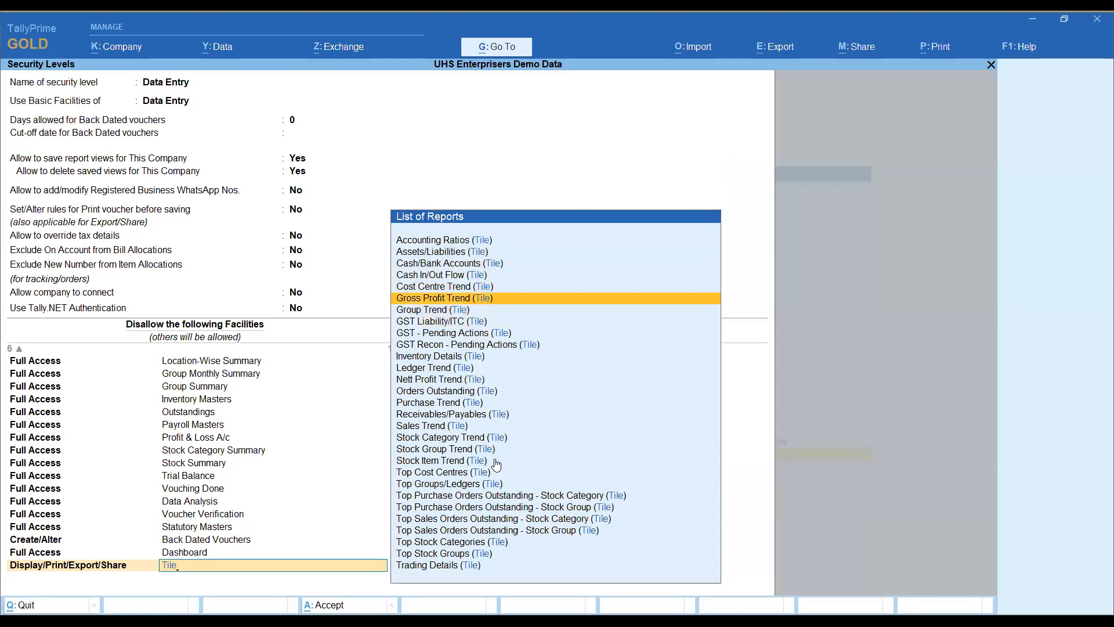
pyautogui.press('Return')
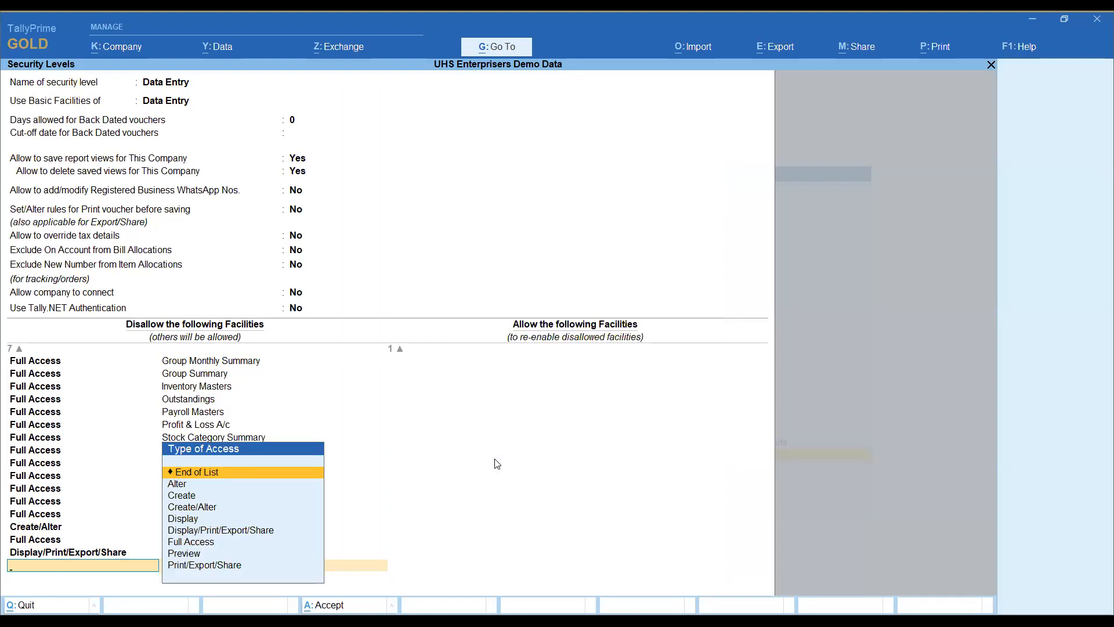
# Step: Add another disallowed facility with Display/Print/Export/Share access and filter its reports by Tile
pyautogui.scroll(-5, 496, 464)
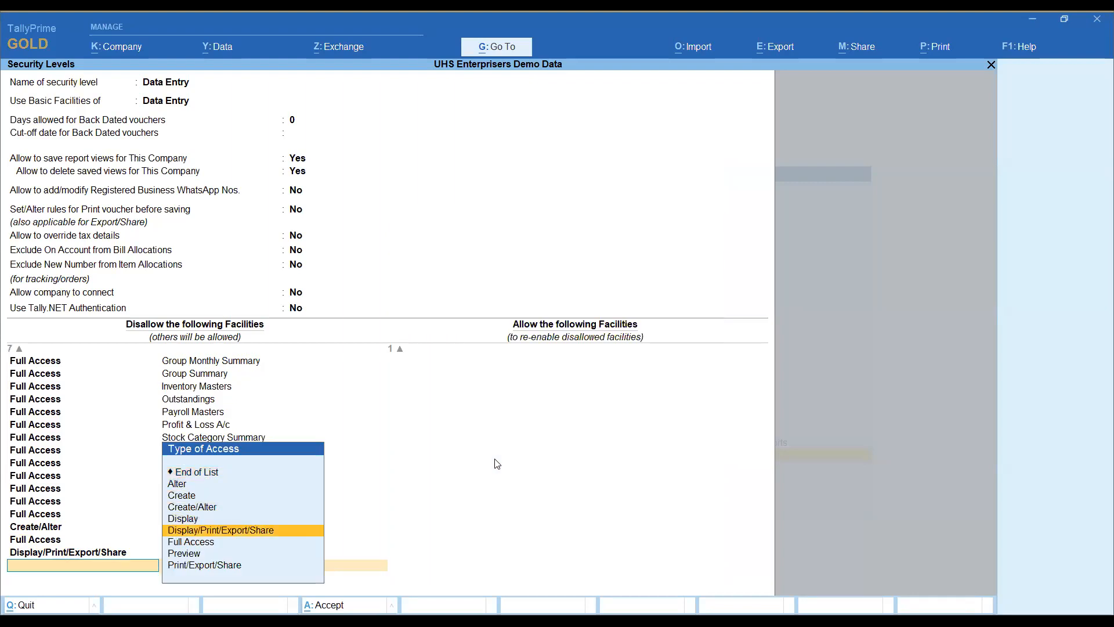
pyautogui.press('Return')
pyautogui.write('Tile')
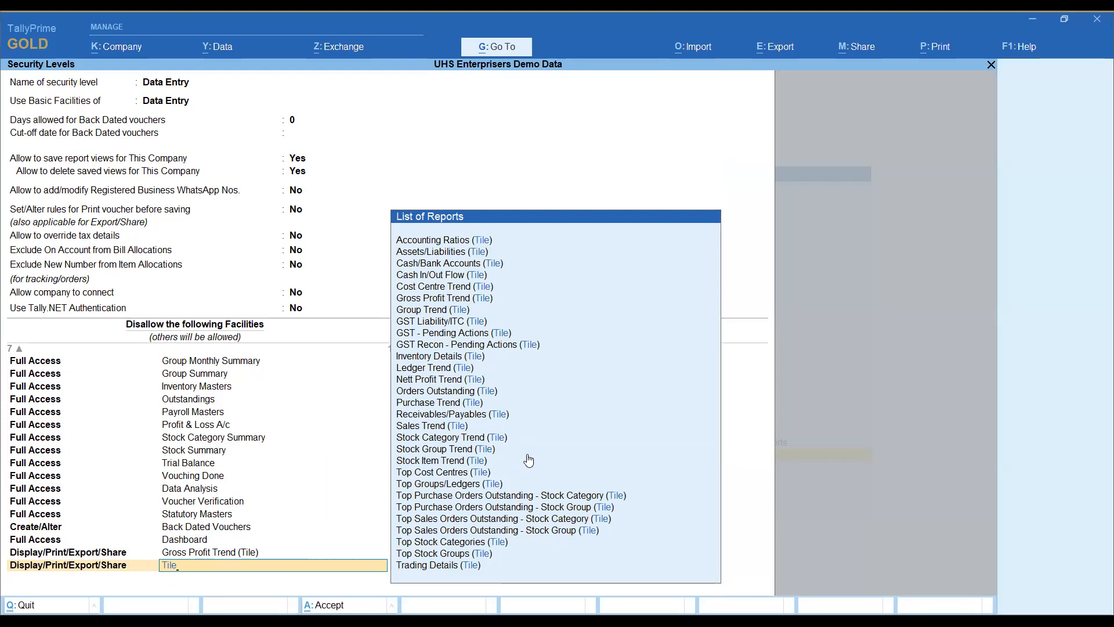
# Step: Quit the Data Entry security level without saving and return to Gateway of Tally
pyautogui.press('Escape')
pyautogui.press('Escape')
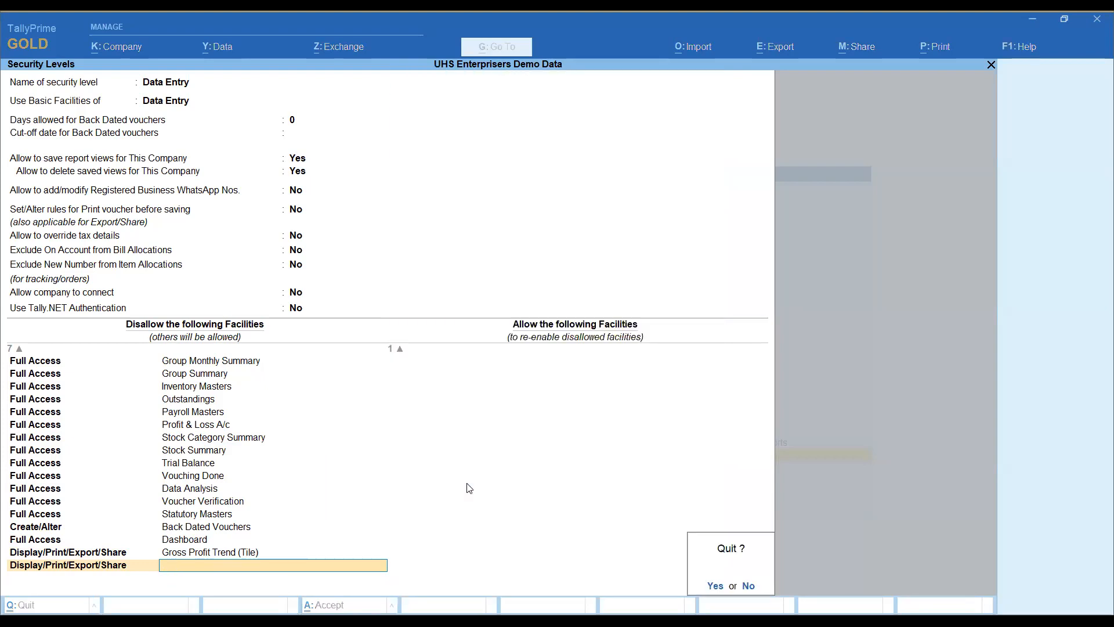
pyautogui.press('y')
pyautogui.press('Escape')
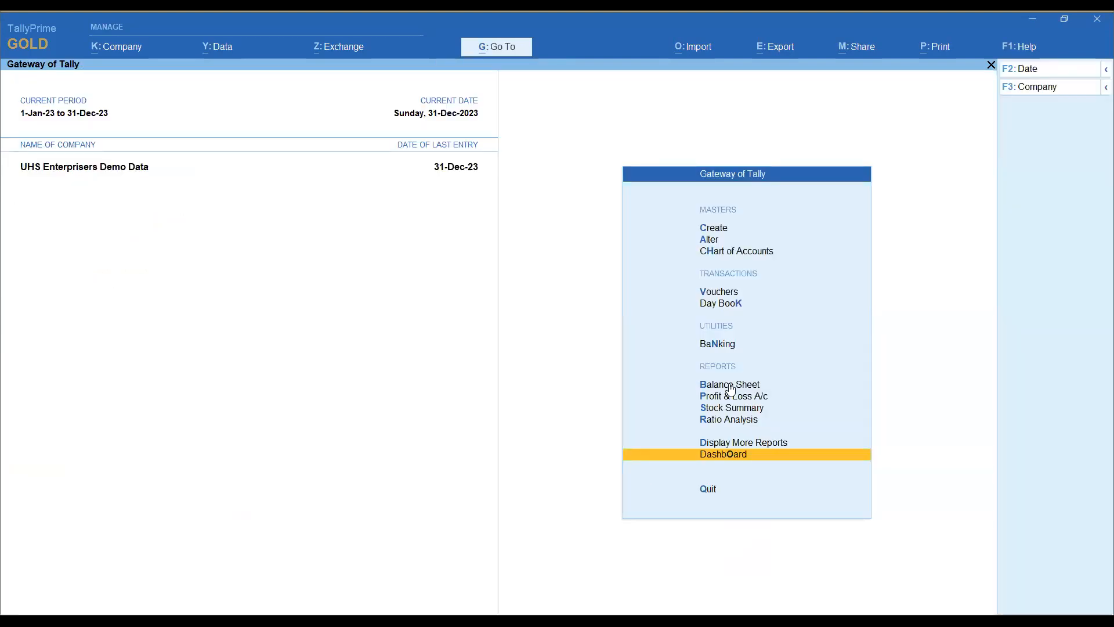
# Step: Open the Startup settings and examine the option for opening the Dashboard on loading a company
pyautogui.click(1019, 46)
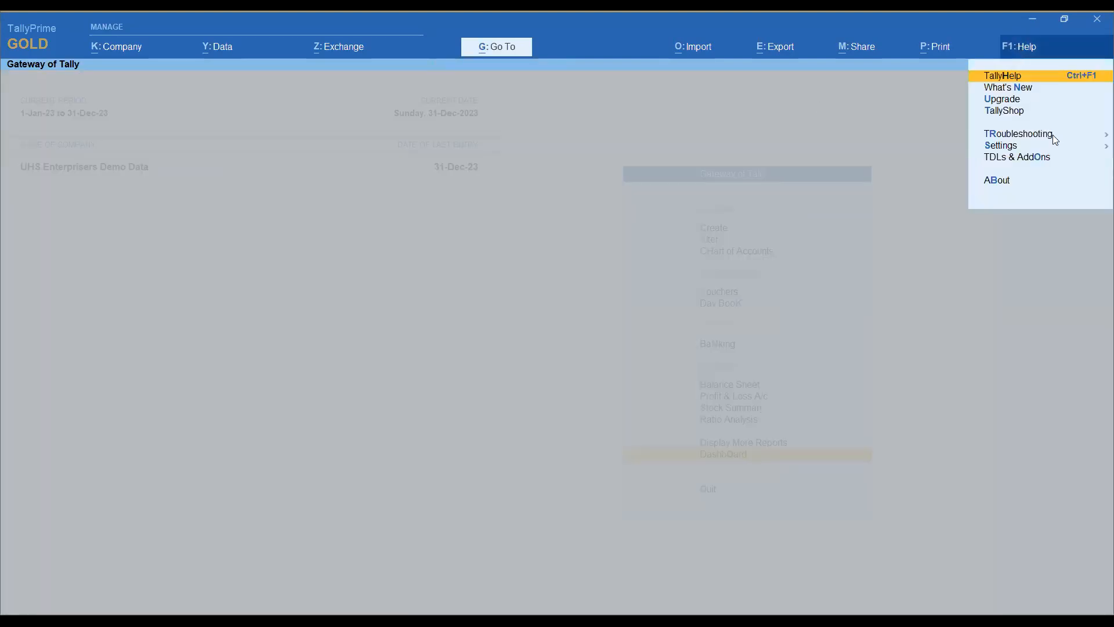
pyautogui.click(1016, 146)
pyautogui.press('Down')
pyautogui.press('Down')
pyautogui.press('Down')
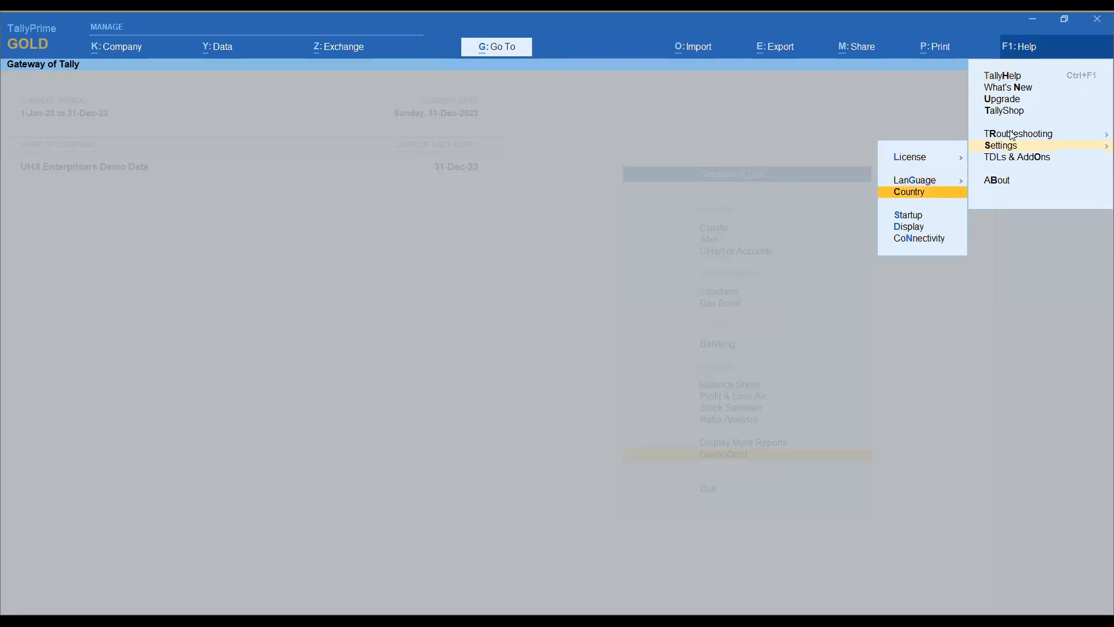
pyautogui.press('Return')
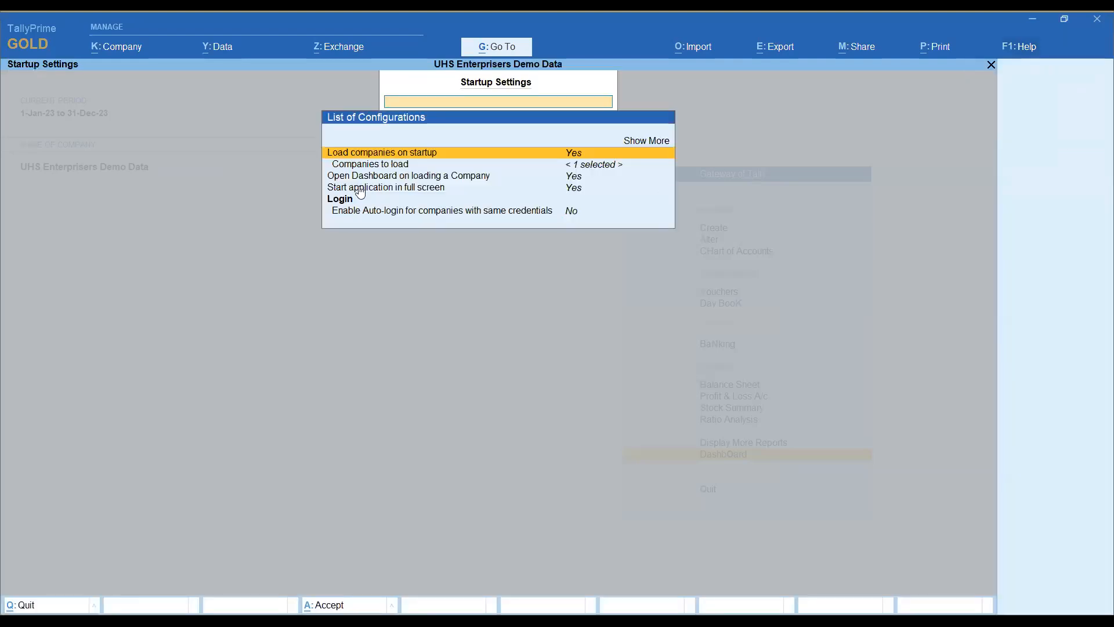
pyautogui.click(383, 188)
pyautogui.click(384, 177)
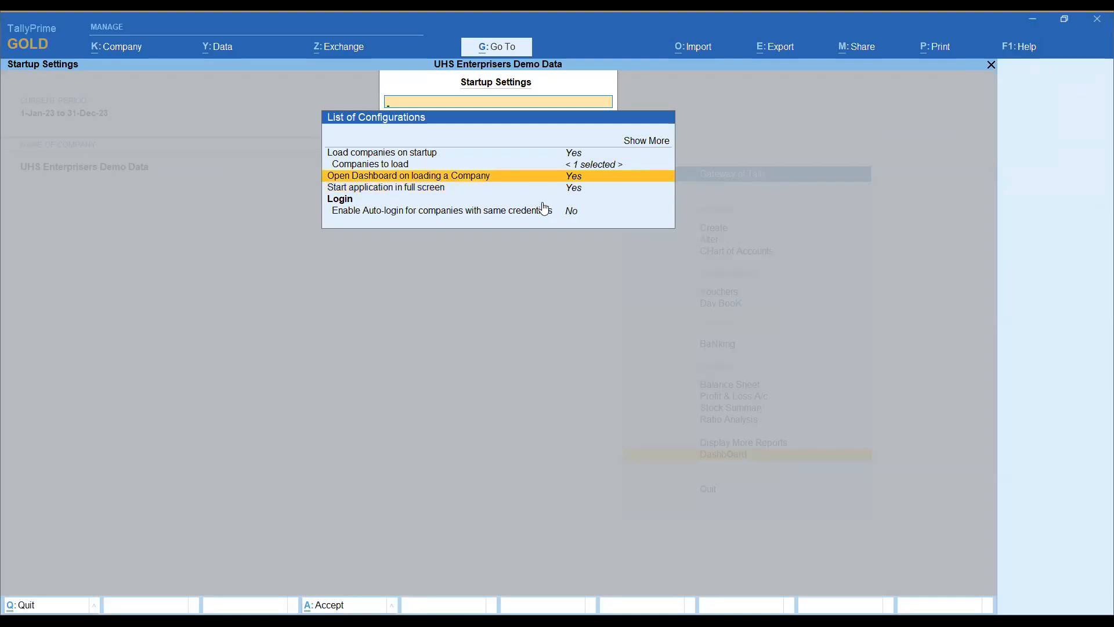
pyautogui.press('Escape')
# Step: Shut the loaded company UHS Enterprisers Demo Data
pyautogui.click(116, 47)
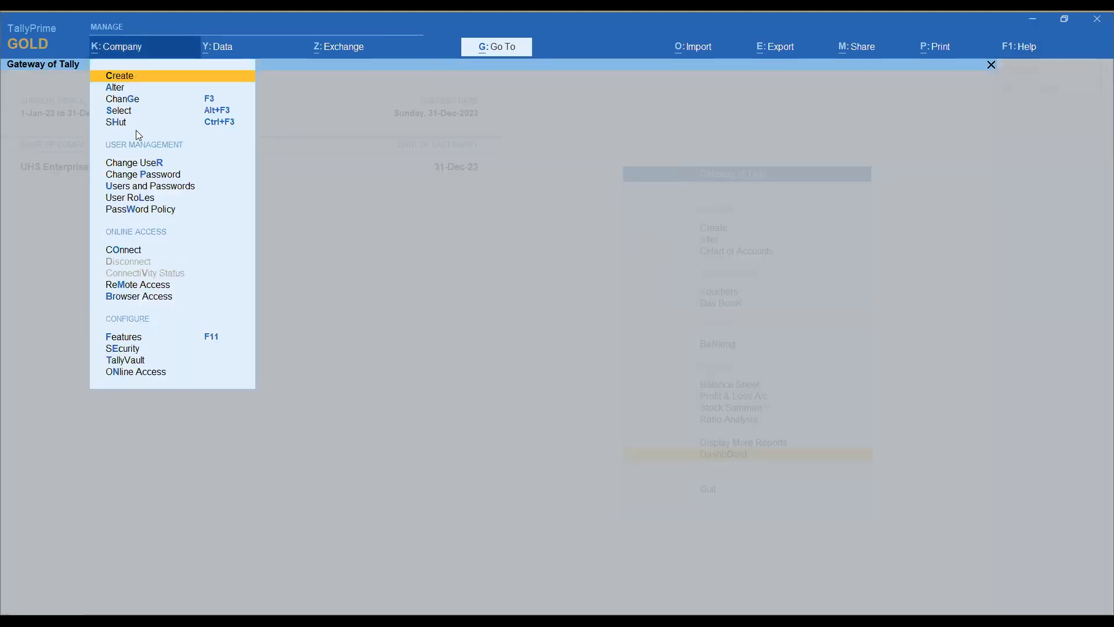
pyautogui.click(131, 123)
pyautogui.press('Return')
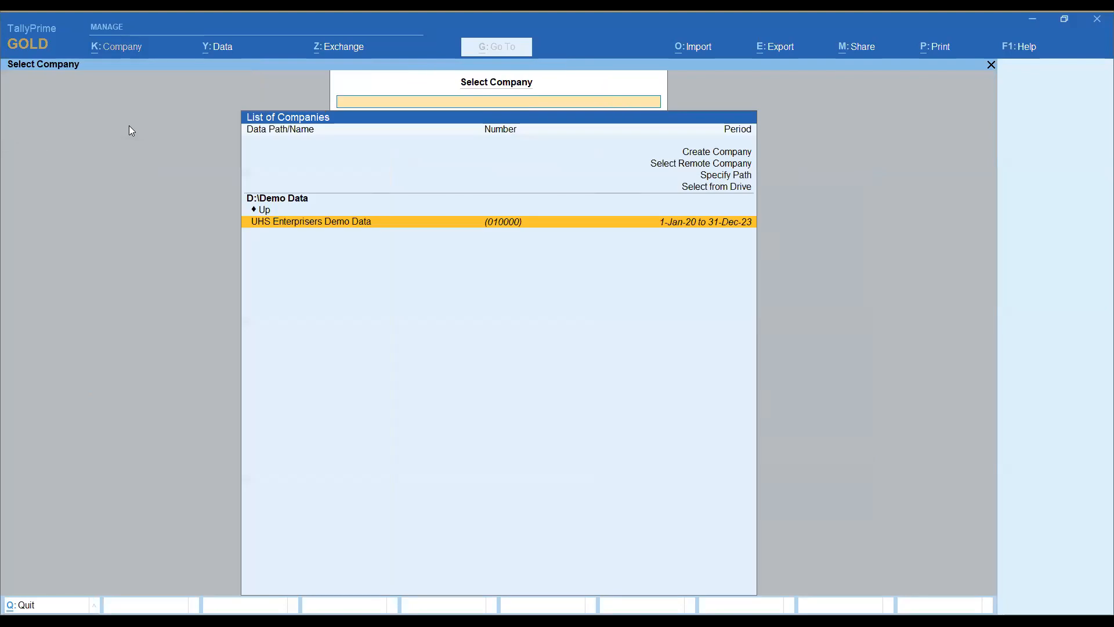
# Step: Select the company UHS Enterprisers Demo Data and log in with the username admin and the account password
pyautogui.press('Return')
pyautogui.write('admin')
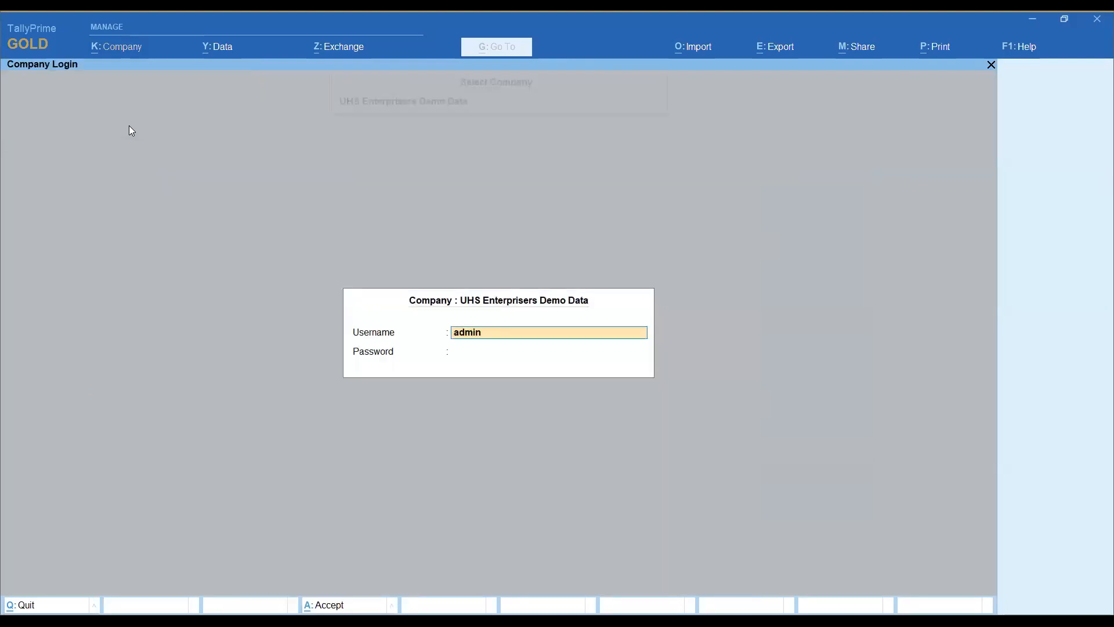
pyautogui.press('Return')
pyautogui.press('Return')
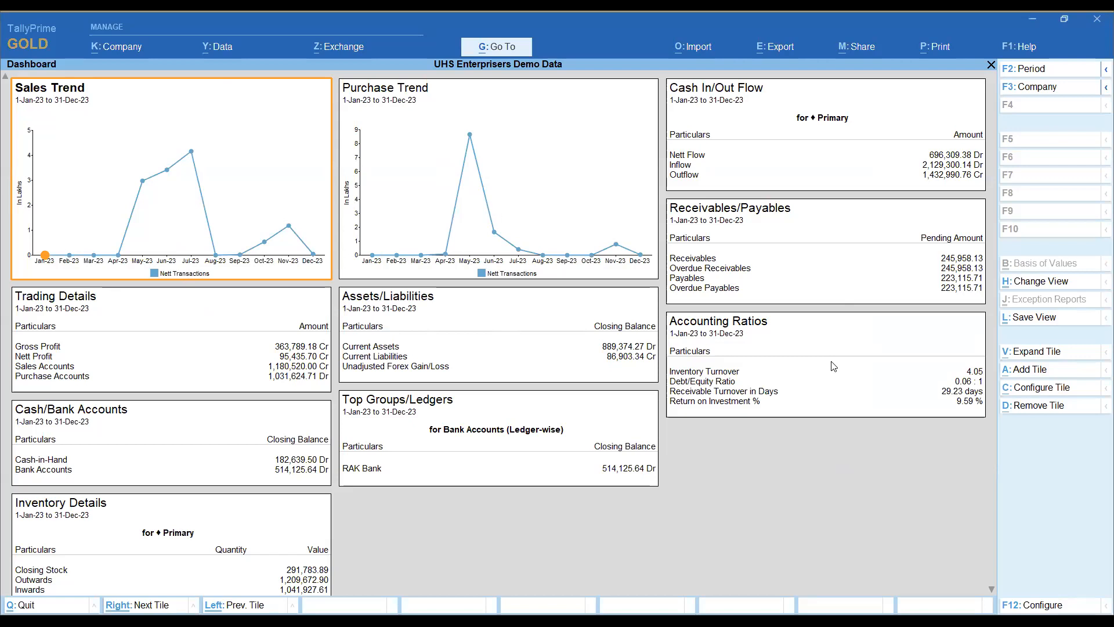
# Step: Quit the dashboard to Gateway of Tally and reopen the Dashboard from there
pyautogui.scroll(-6, 566, 316)
pyautogui.press('Escape')
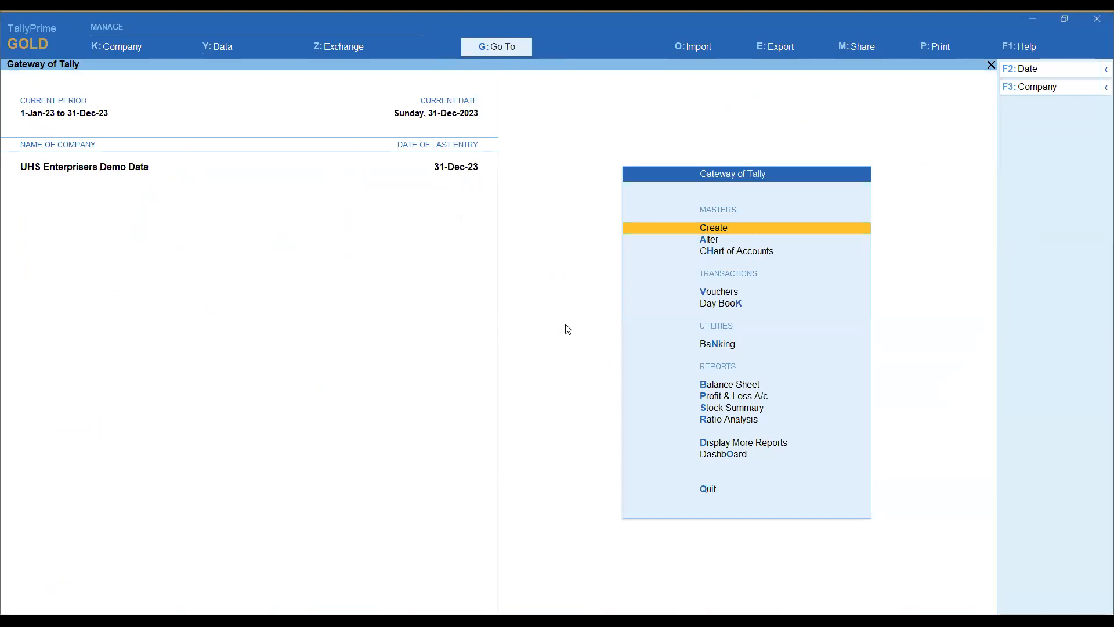
pyautogui.press('Down')
pyautogui.press('Down')
pyautogui.press('Down')
pyautogui.press('Down')
pyautogui.press('Down')
pyautogui.press('Down')
pyautogui.press('Down')
pyautogui.press('Down')
pyautogui.press('Down')
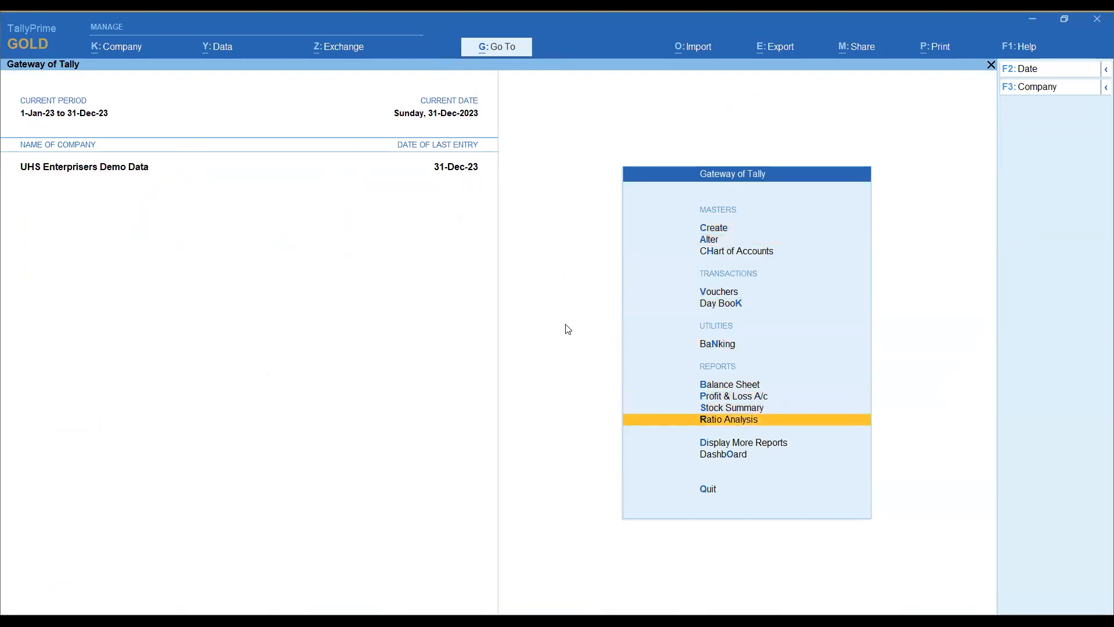
pyautogui.press('Down')
pyautogui.press('Down')
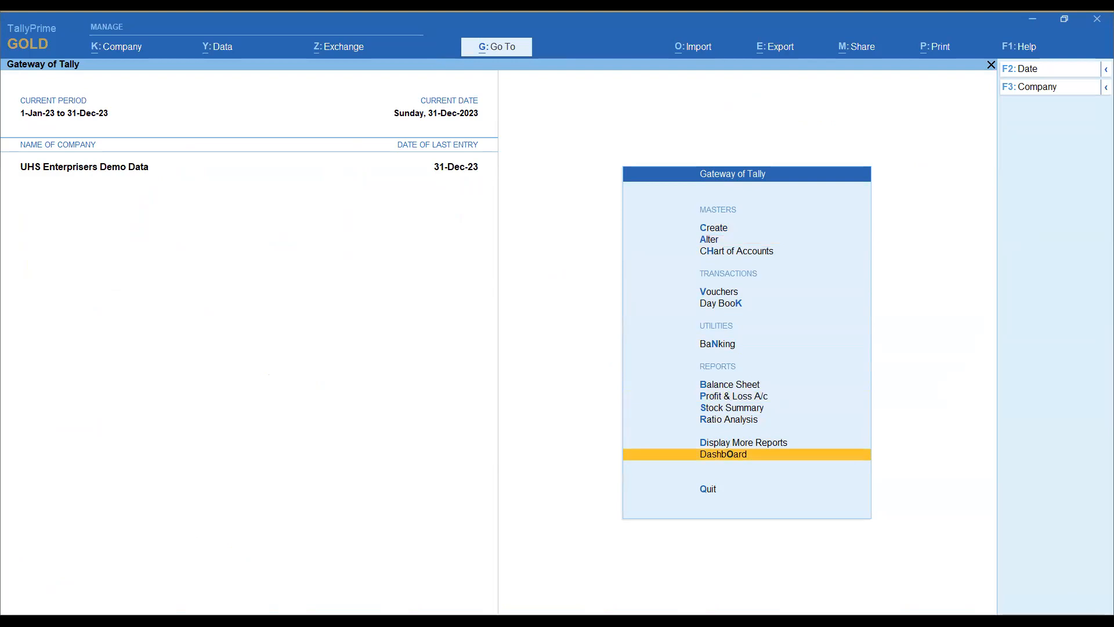
pyautogui.press('Return')
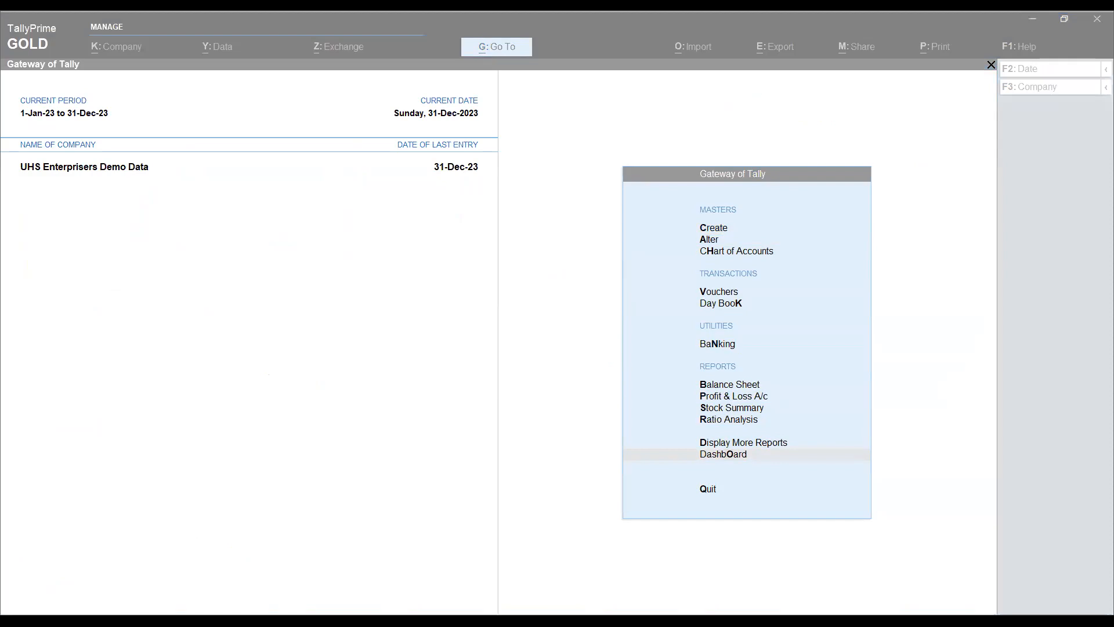
pyautogui.click(517, 82)
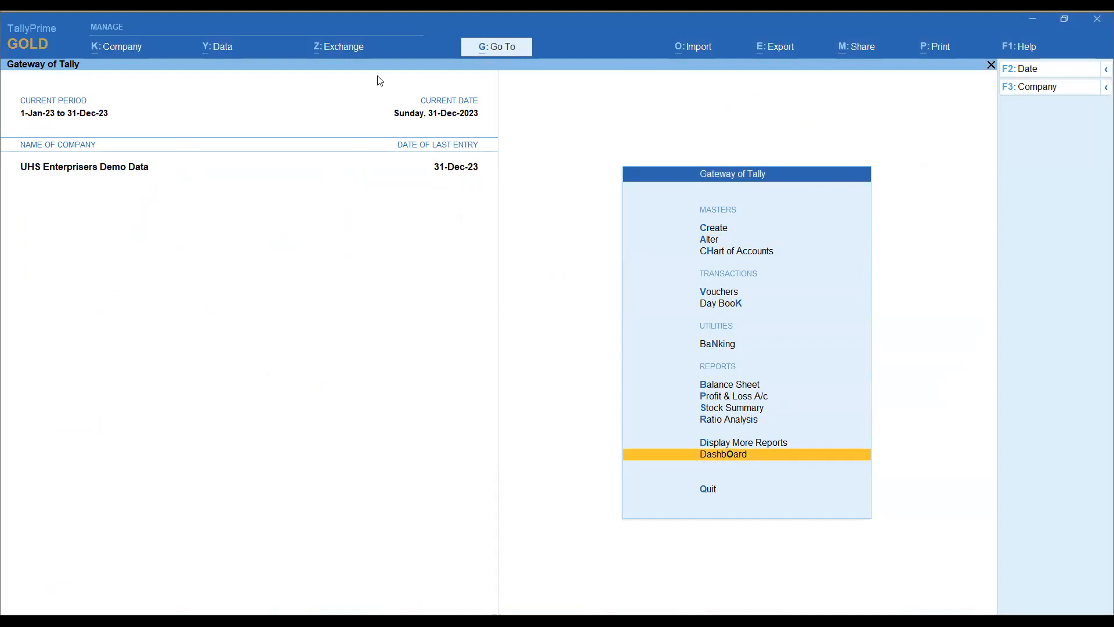
pyautogui.click(341, 234)
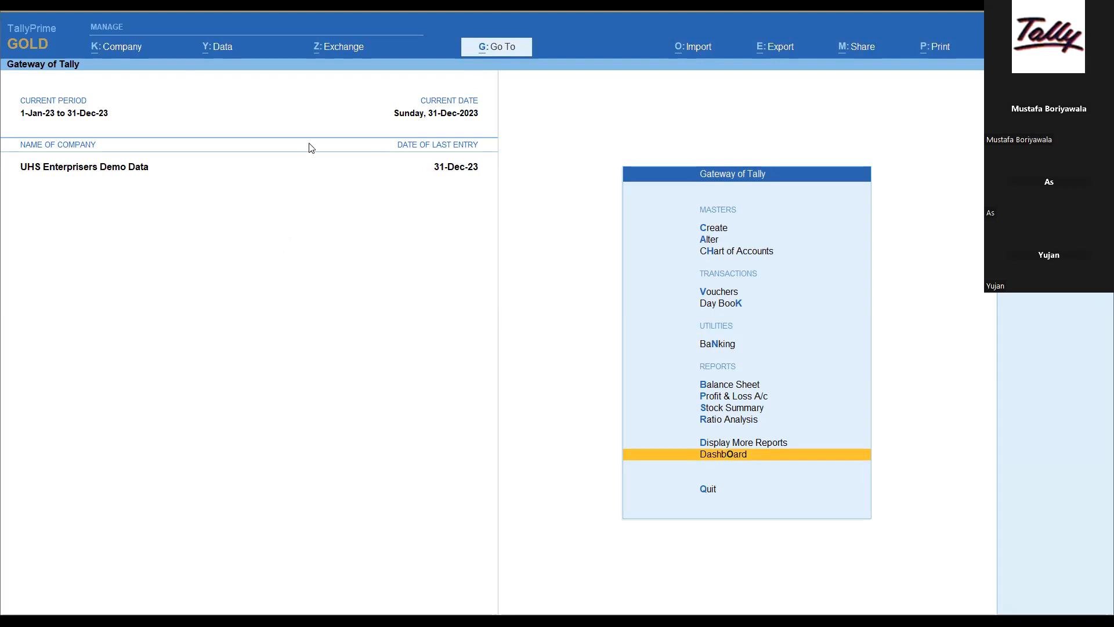
pyautogui.click(725, 455)
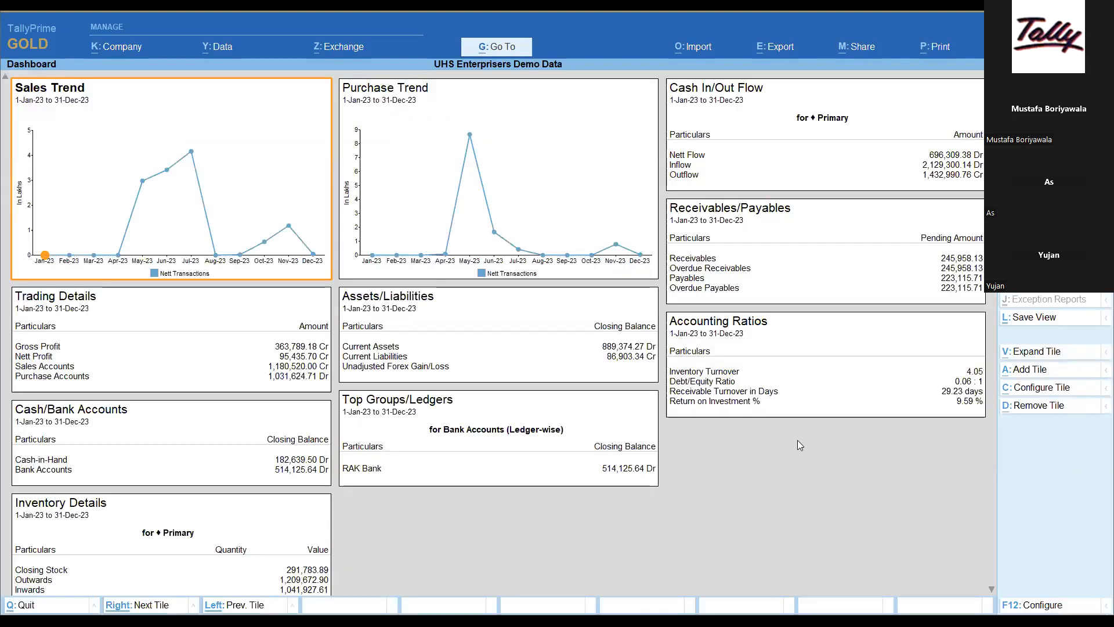
# Step: Select Overdue Payables in the Receivables/Payables tile, view the tile's export configuration and cancel the export
pyautogui.click(894, 386)
pyautogui.click(847, 281)
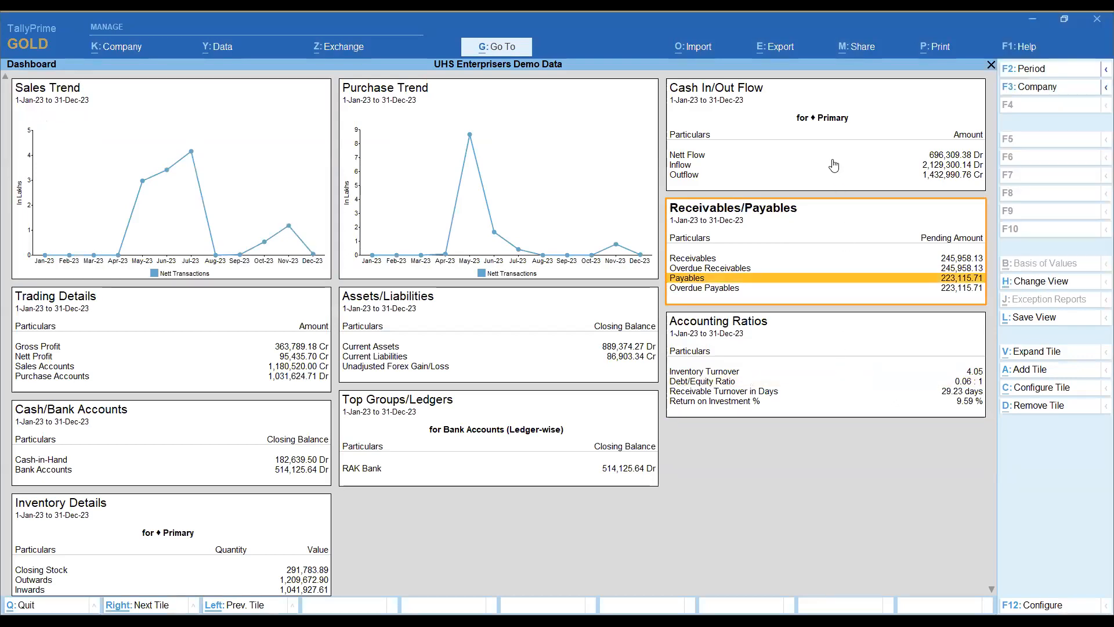
pyautogui.click(833, 166)
pyautogui.click(808, 290)
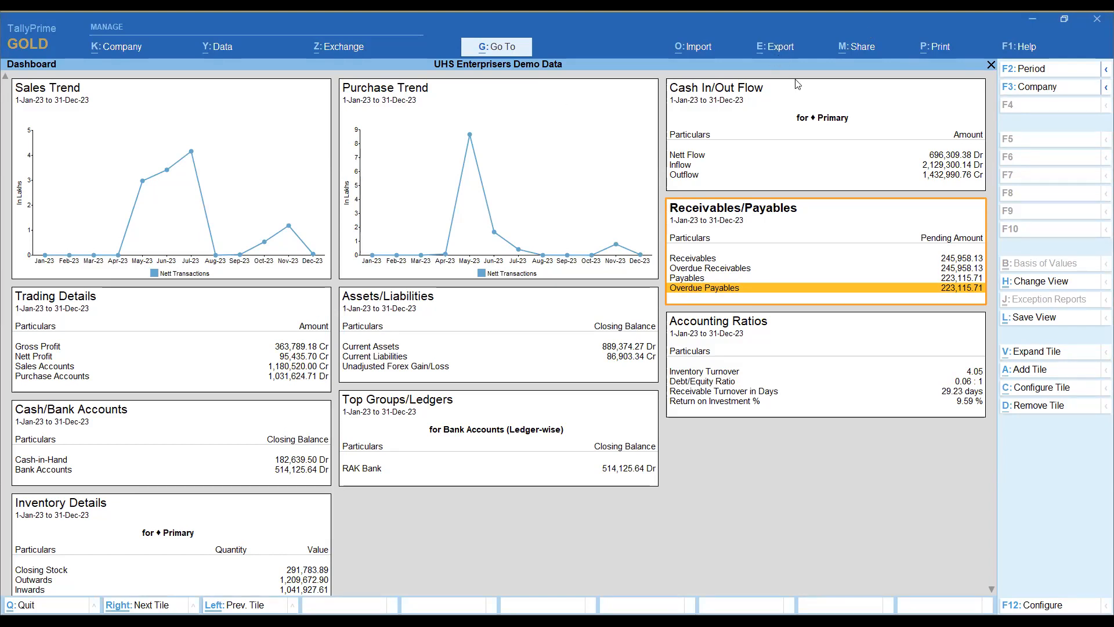
pyautogui.click(774, 52)
pyautogui.press('Return')
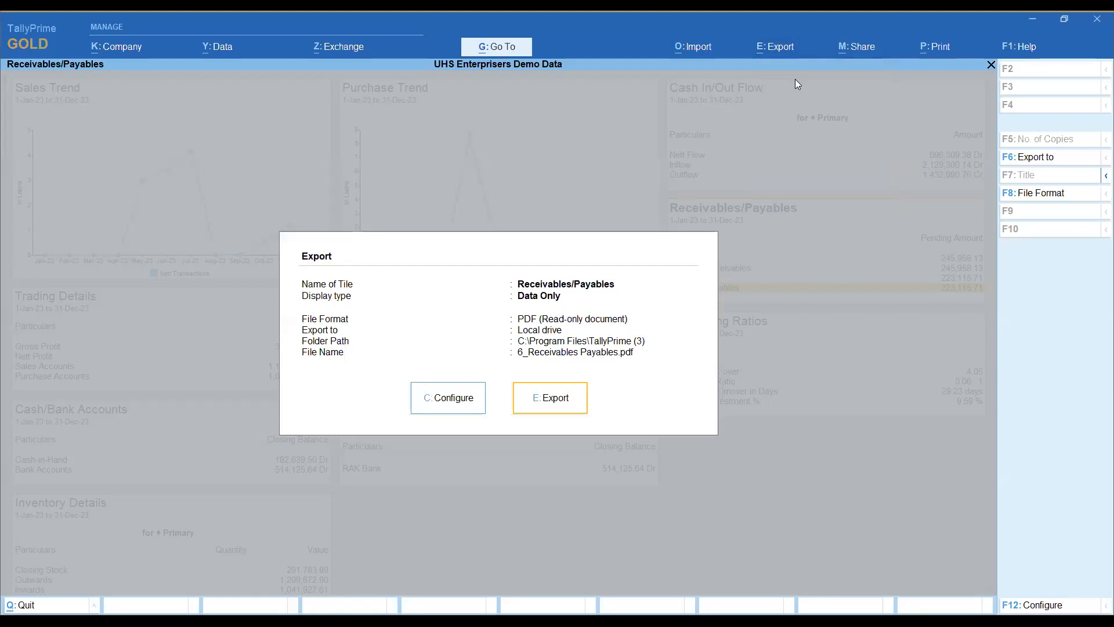
pyautogui.press('c')
pyautogui.press('Escape')
pyautogui.press('Escape')
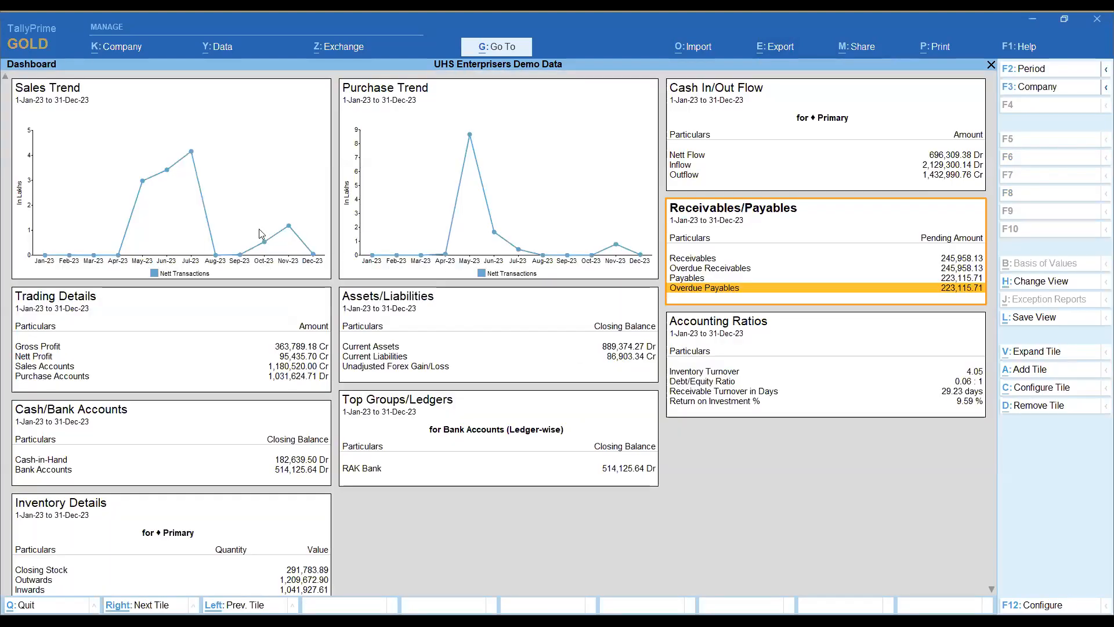
# Step: Start exporting the current Sales Trend tile and set its export file format to Excel (Spreadsheet)
pyautogui.click(266, 210)
pyautogui.click(778, 46)
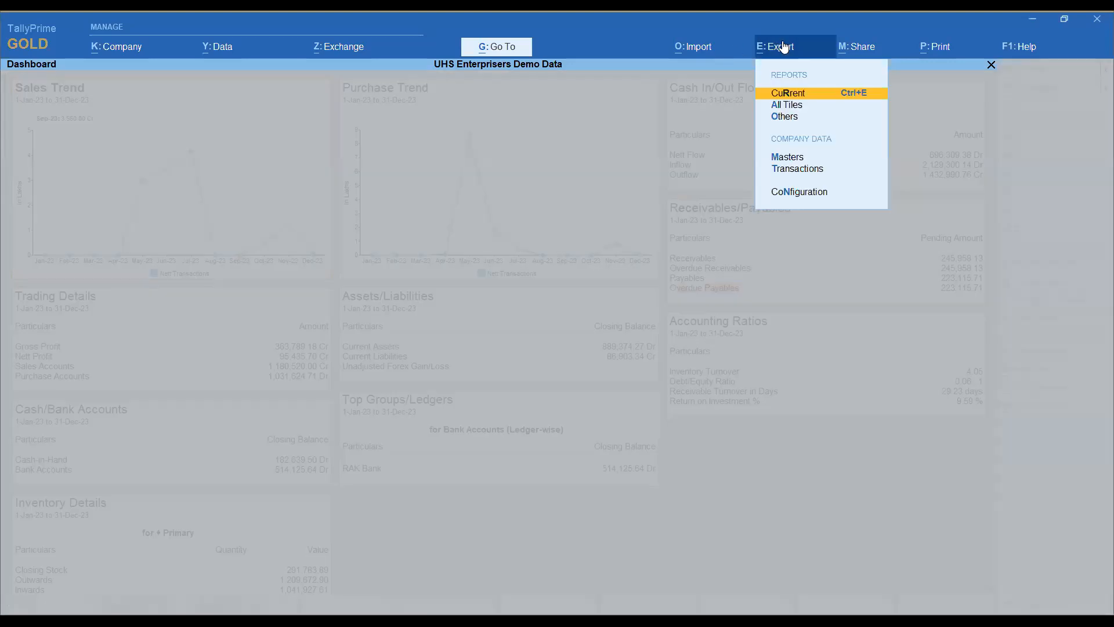
pyautogui.press('Return')
pyautogui.press('Left')
pyautogui.press('Return')
pyautogui.press('Down')
pyautogui.press('Down')
pyautogui.press('Down')
pyautogui.press('Down')
pyautogui.press('Down')
pyautogui.press('Down')
pyautogui.press('Down')
pyautogui.press('Return')
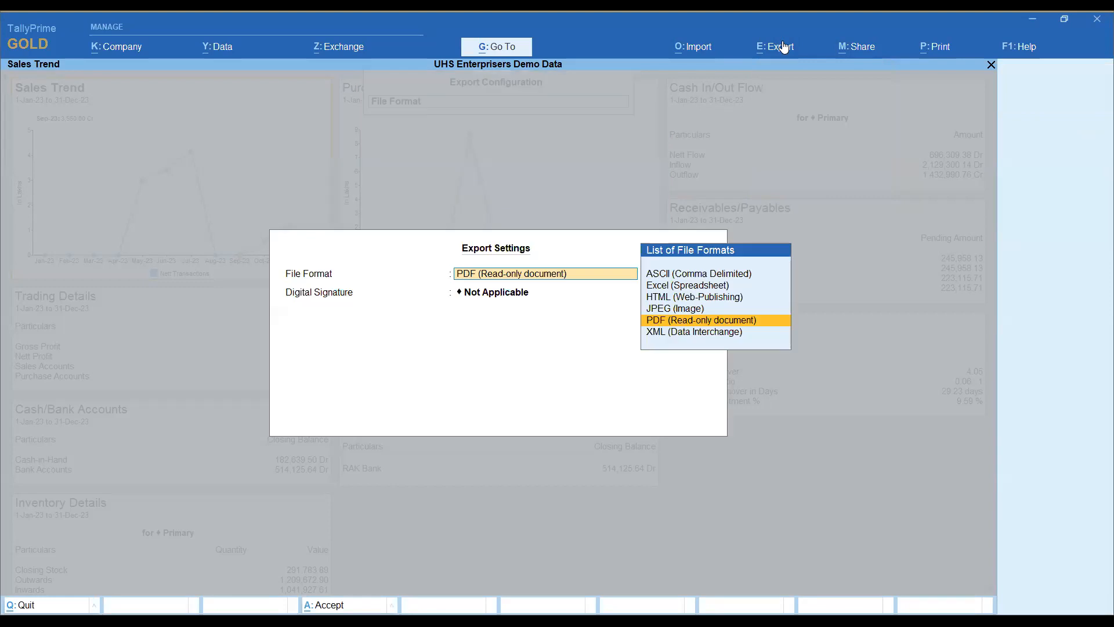
pyautogui.press('Up')
pyautogui.press('Up')
pyautogui.press('Up')
pyautogui.press('Return')
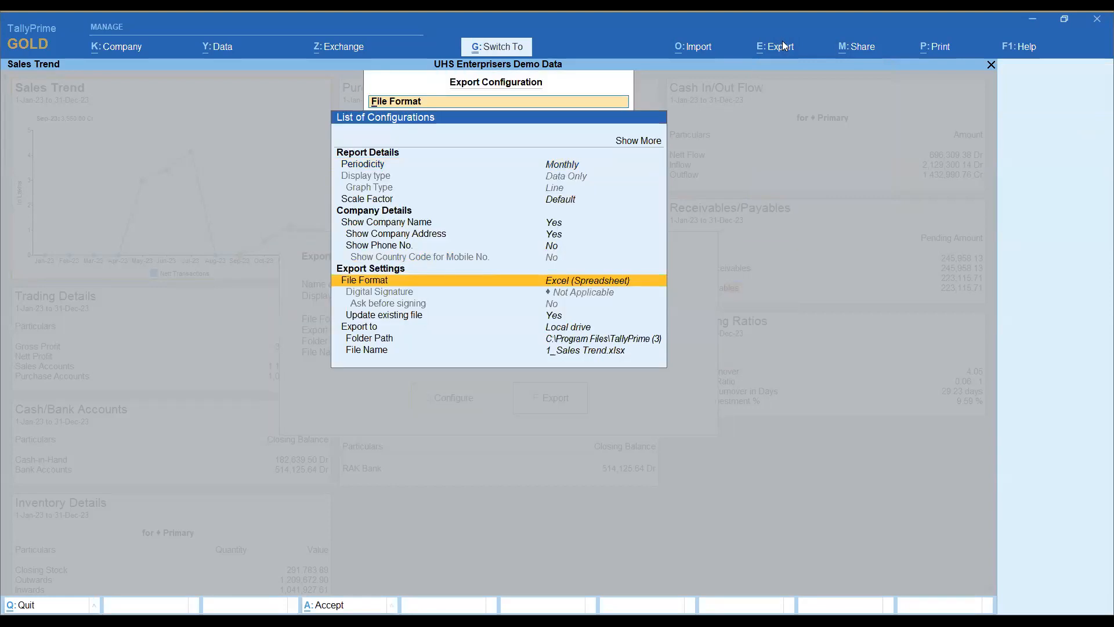
pyautogui.hotkey('ctrl', 'a')
# Step: Export the Sales Trend tile to the local drive as 1_Sales Trend.xlsx and return to the dashboard
pyautogui.press('Right')
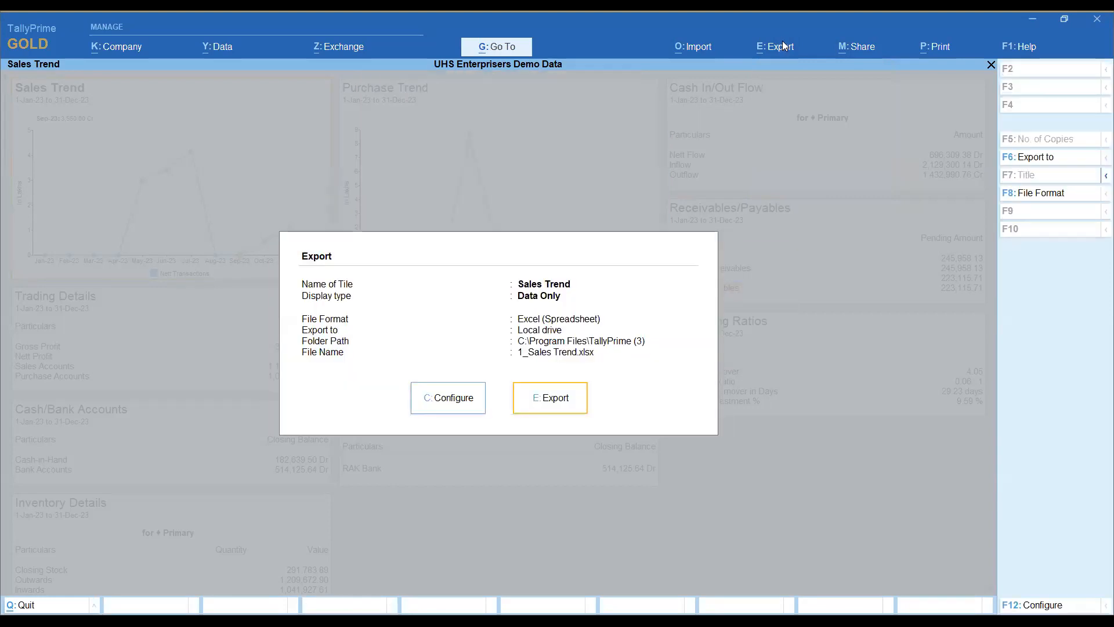
pyautogui.press('Return')
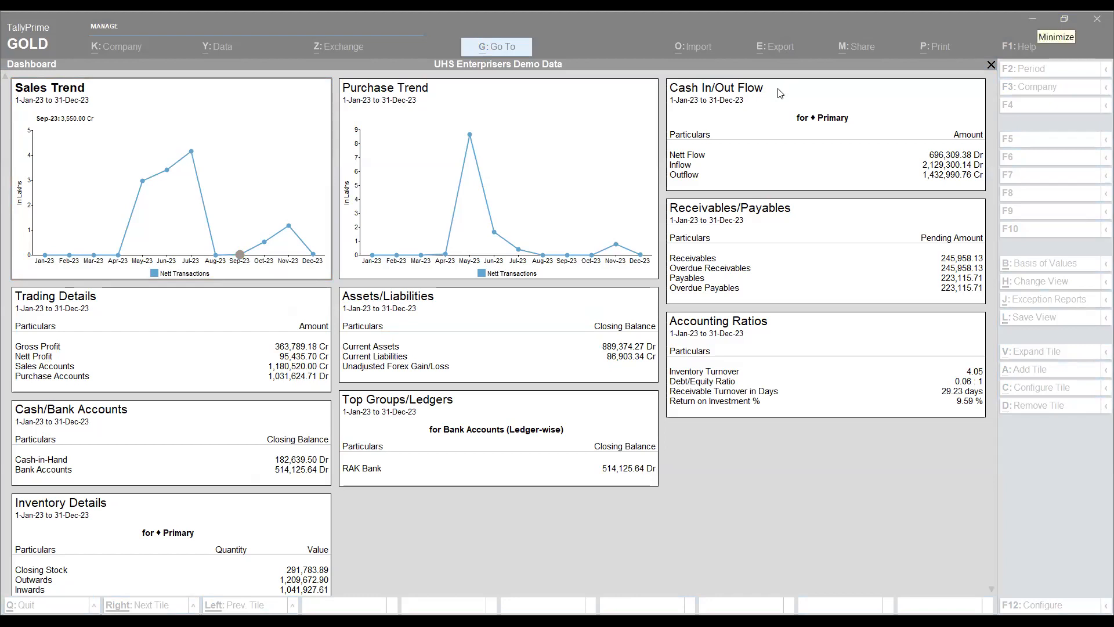
pyautogui.click(166, 198)
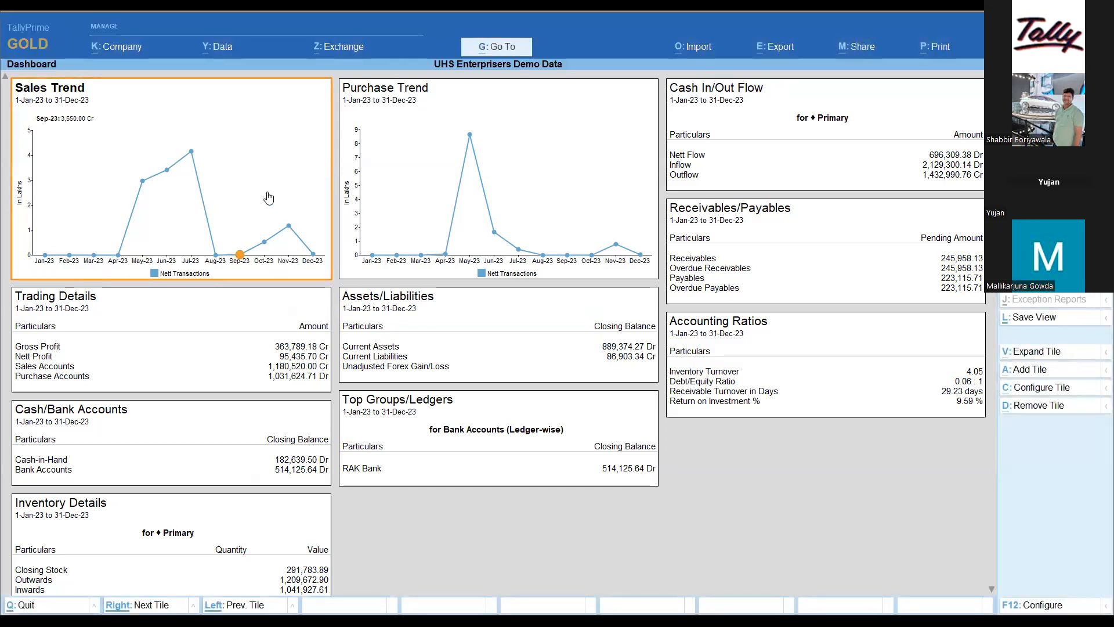
# Step: Examine the export configuration options for the current Sales Trend tile and cancel the export
pyautogui.hotkey('alt', 'e')
pyautogui.press('Return')
pyautogui.press('Left')
pyautogui.press('Return')
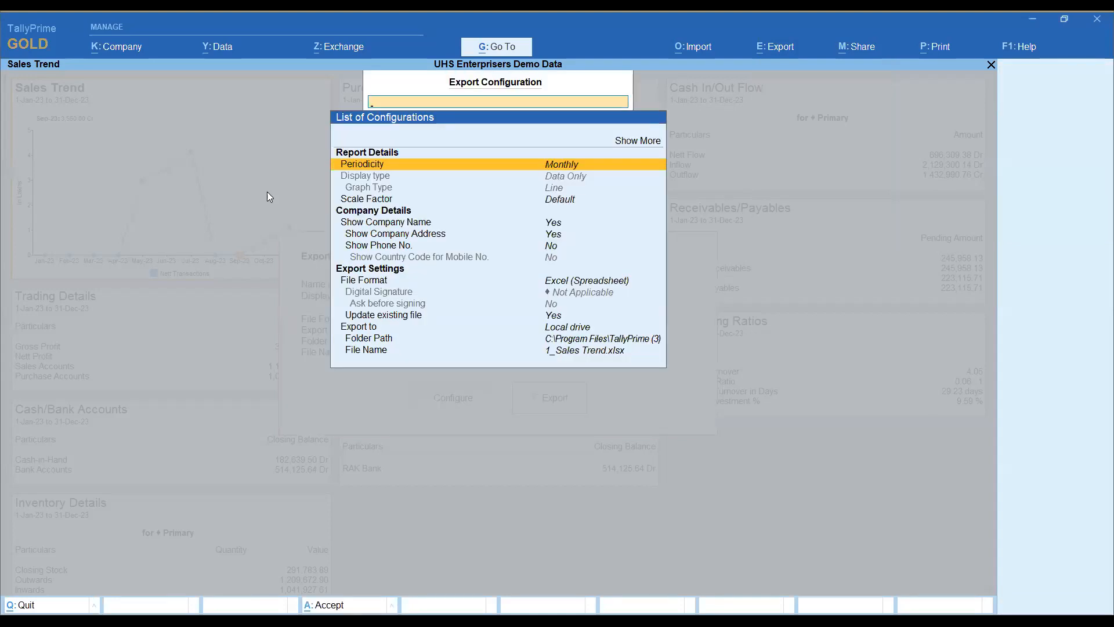
pyautogui.press('Escape')
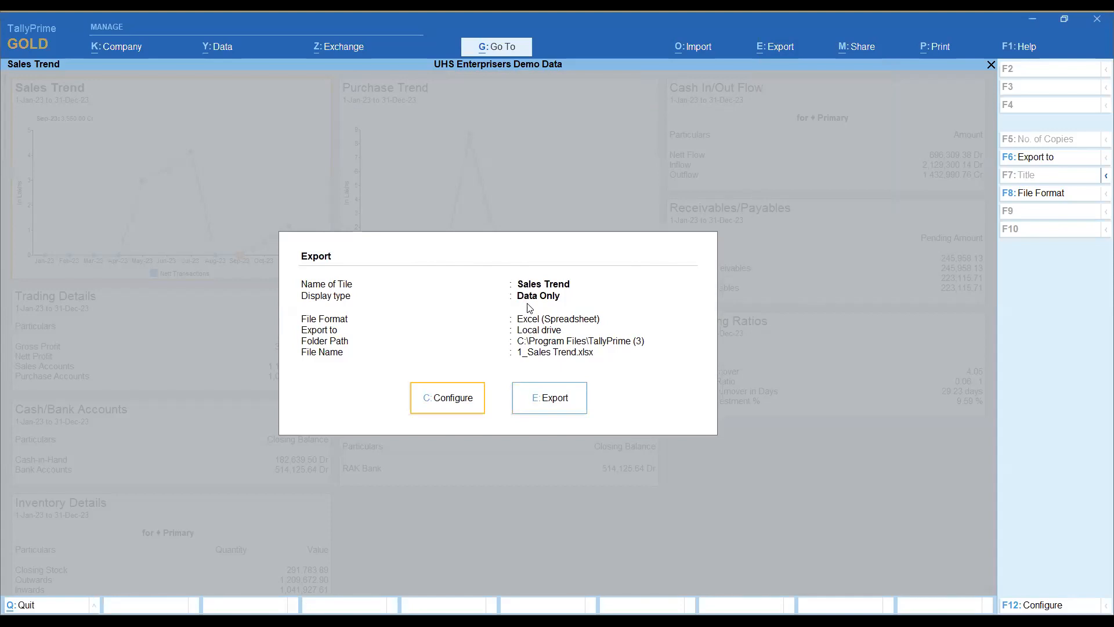
pyautogui.click(444, 396)
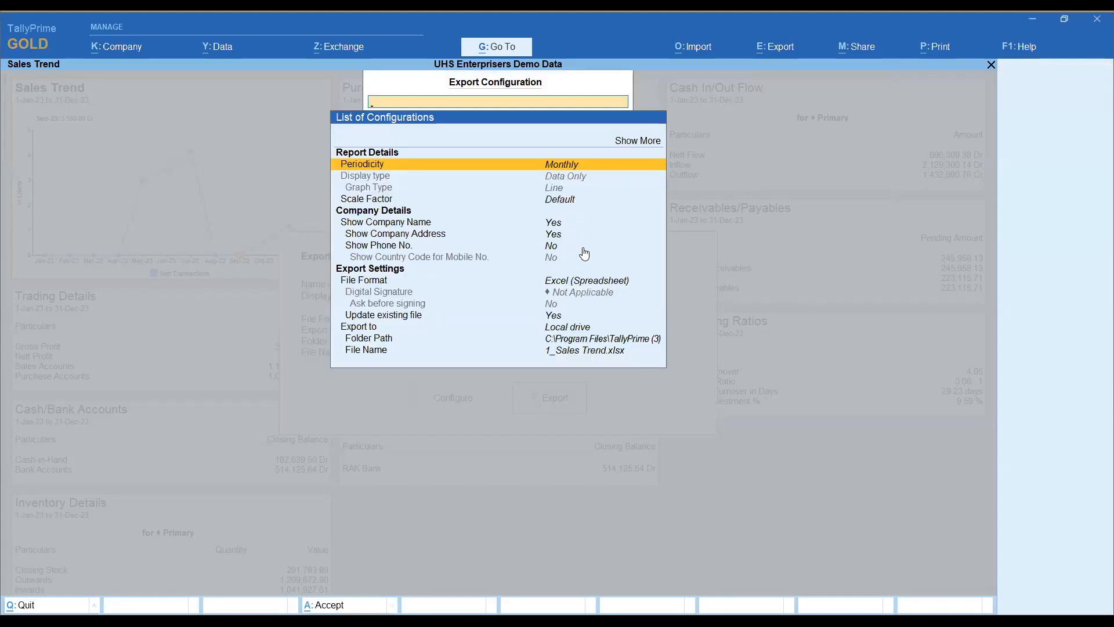
pyautogui.press('Escape')
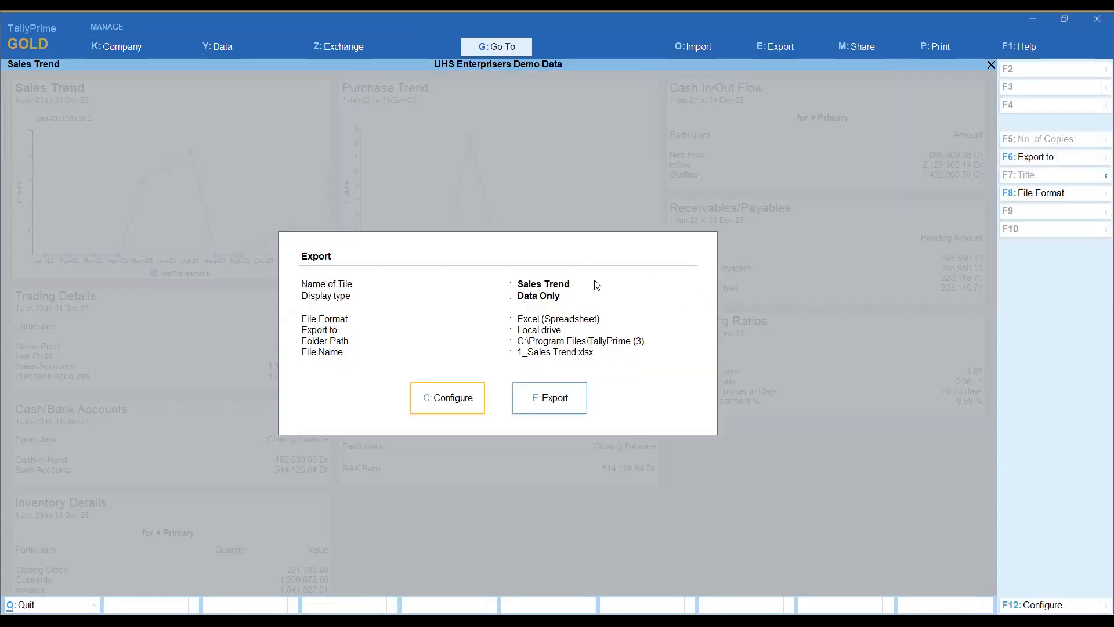
pyautogui.press('Escape')
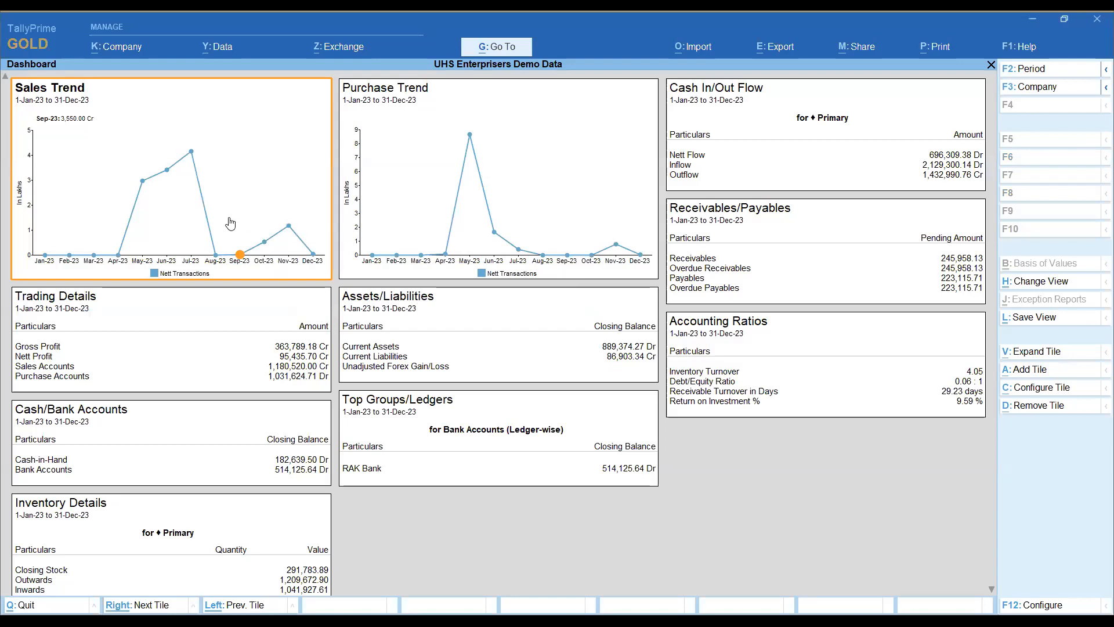
# Step: Configure the Sales Trend tile to use the Data & Graph display type, keeping the Line graph and tile position 1
pyautogui.click(1038, 388)
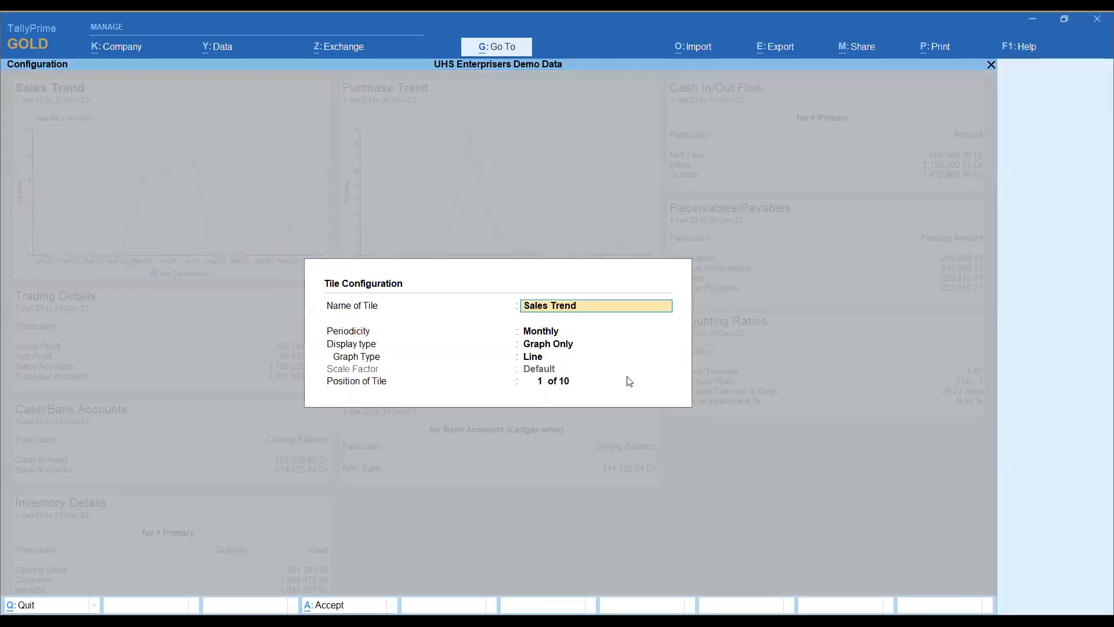
pyautogui.press('Return')
pyautogui.press('Return')
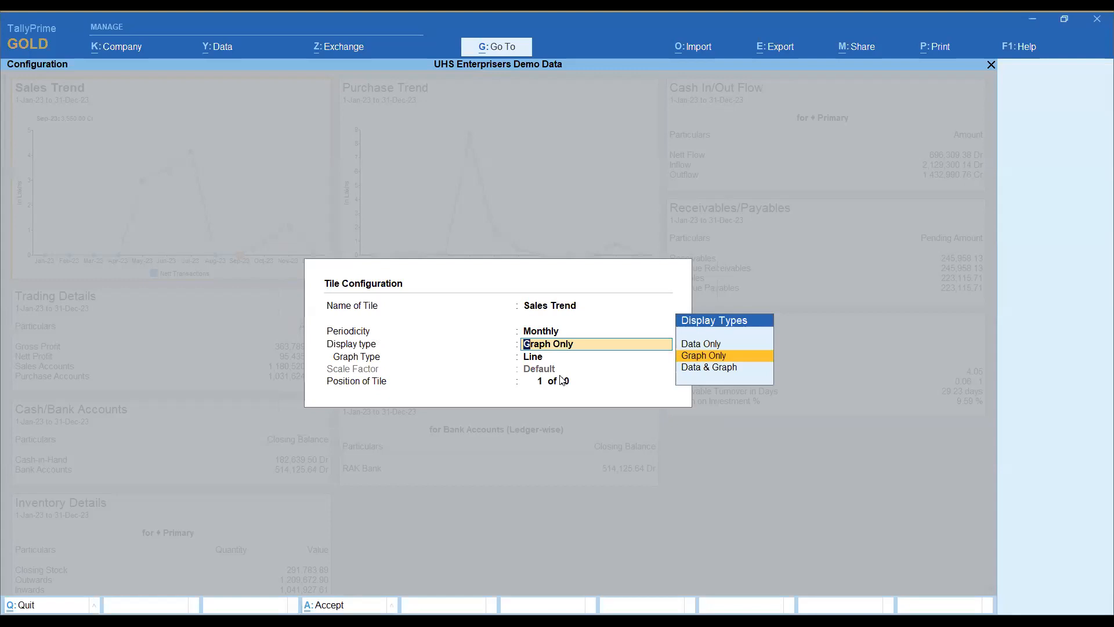
pyautogui.press('Down')
pyautogui.press('Return')
pyautogui.press('Return')
pyautogui.press('Return')
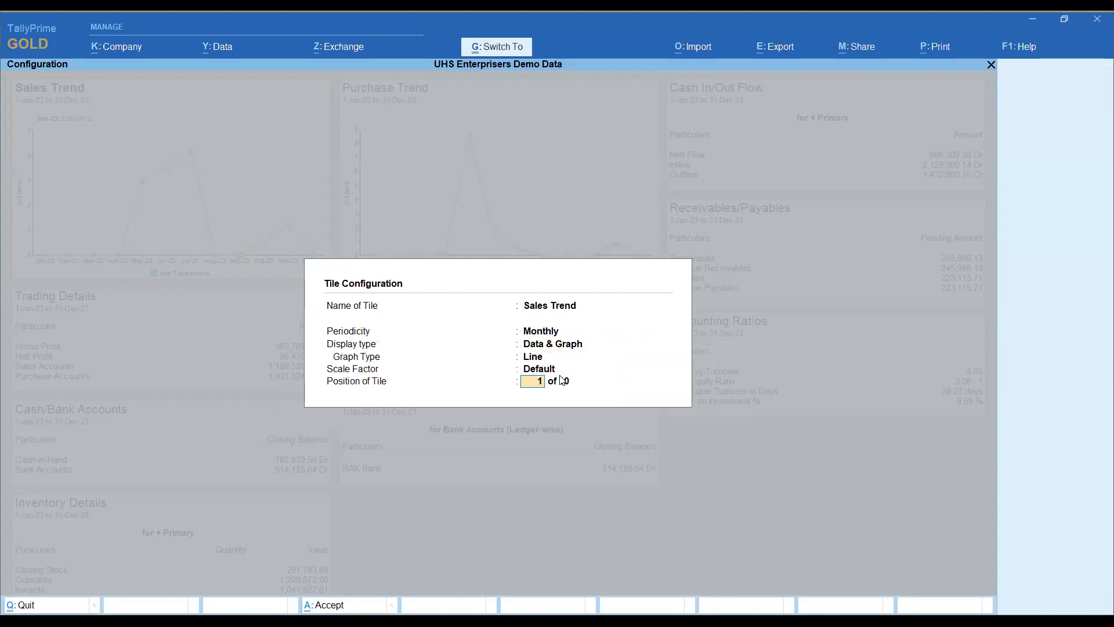
pyautogui.press('Return')
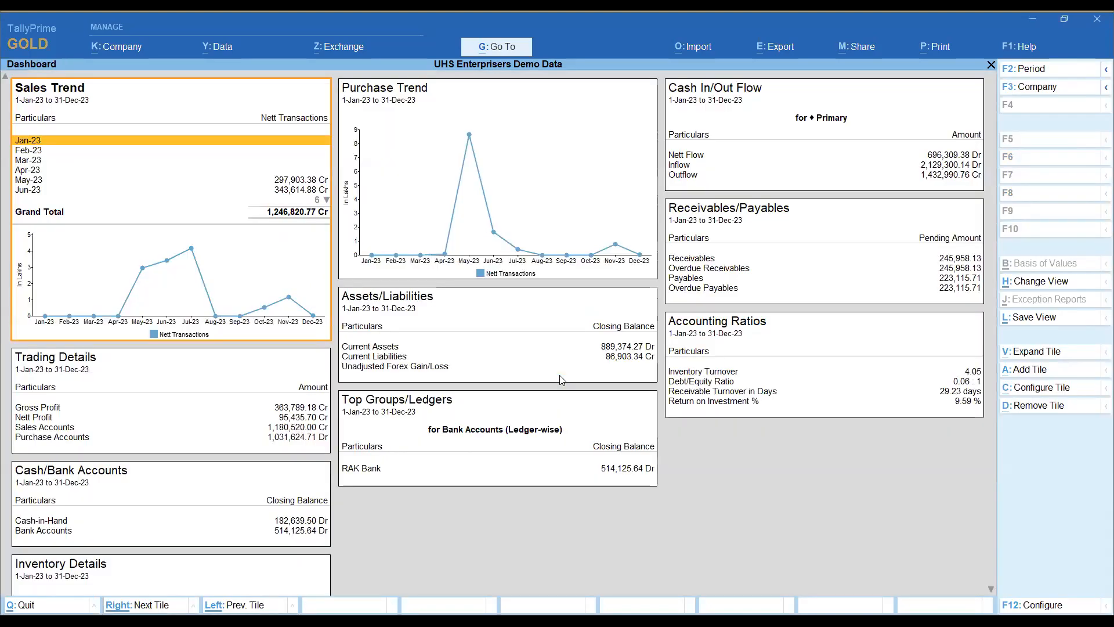
# Step: Start exporting the current Sales Trend tile with Excel (Spreadsheet) as the file format and open its export configuration
pyautogui.hotkey('alt', 'e')
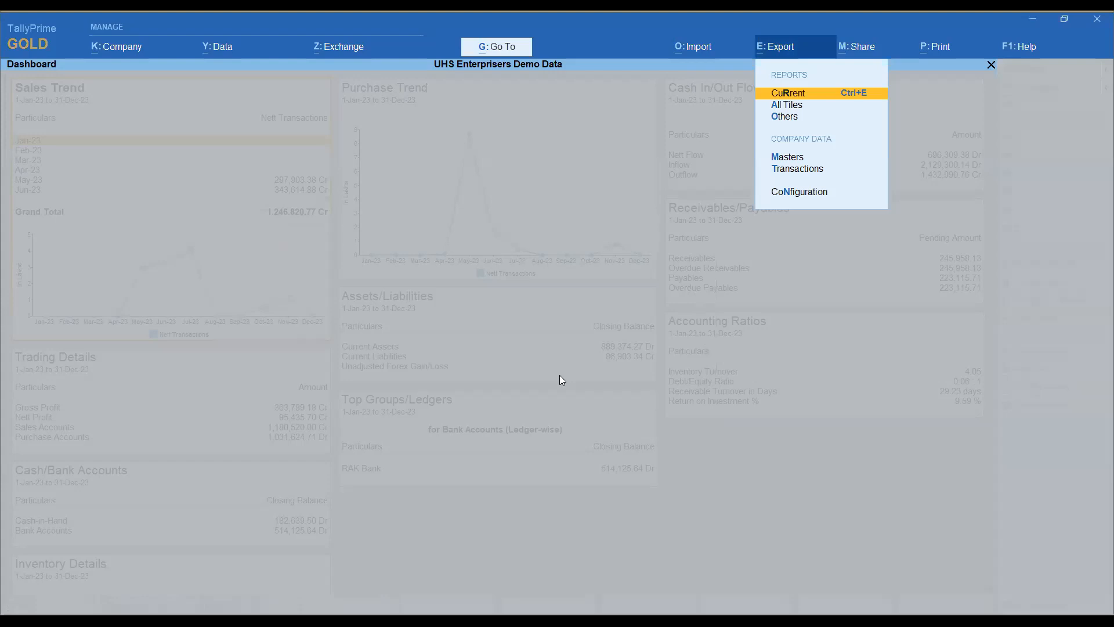
pyautogui.press('Return')
pyautogui.click(1048, 200)
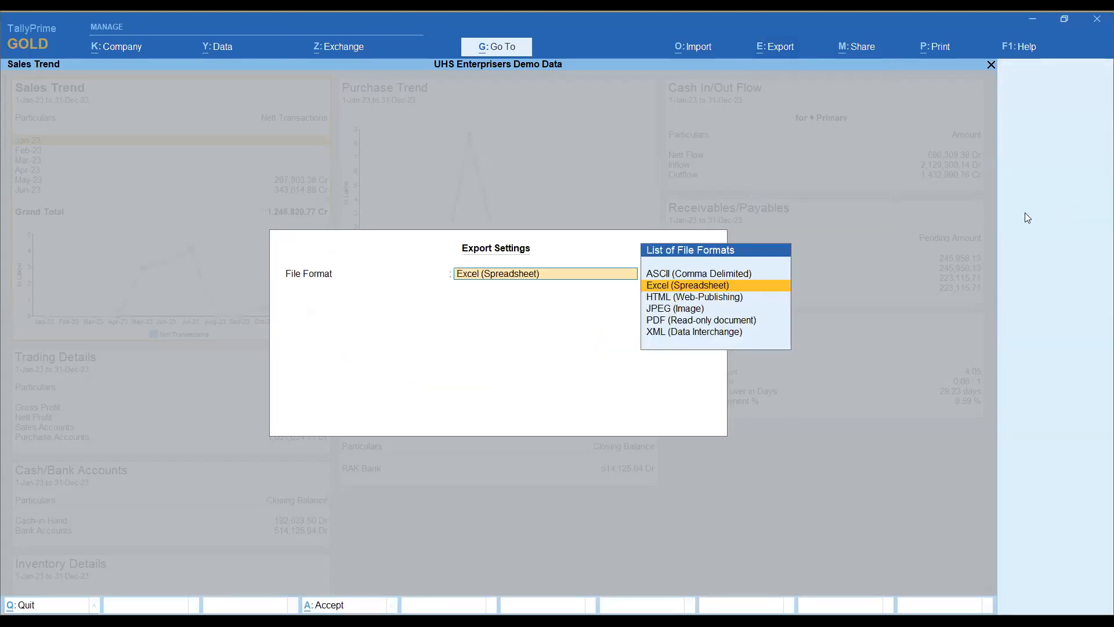
pyautogui.press('Return')
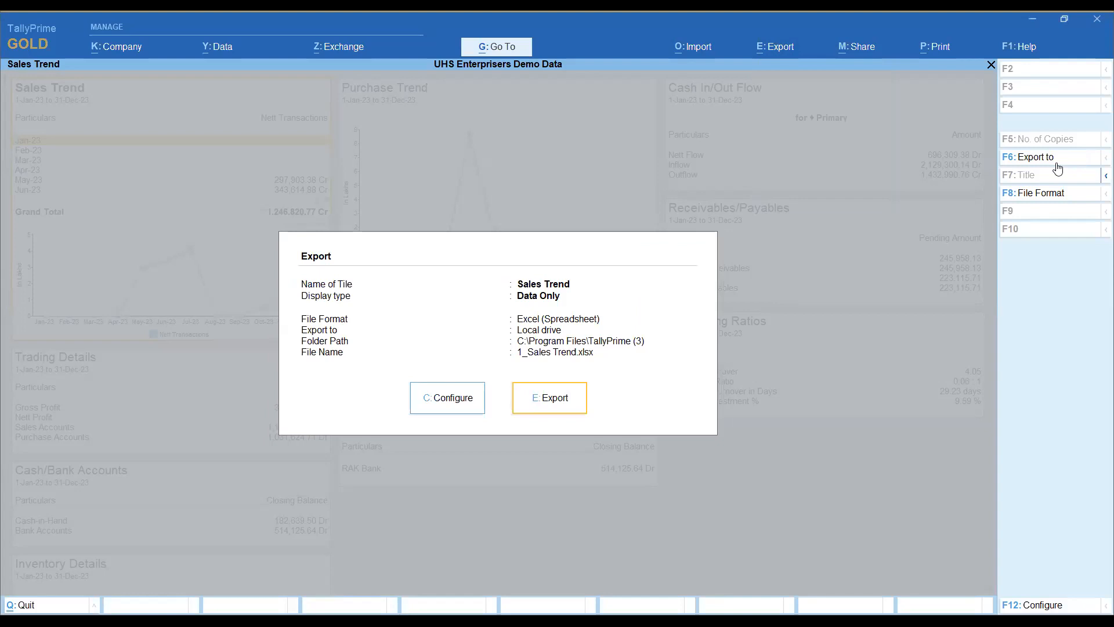
pyautogui.press('Left')
pyautogui.press('Return')
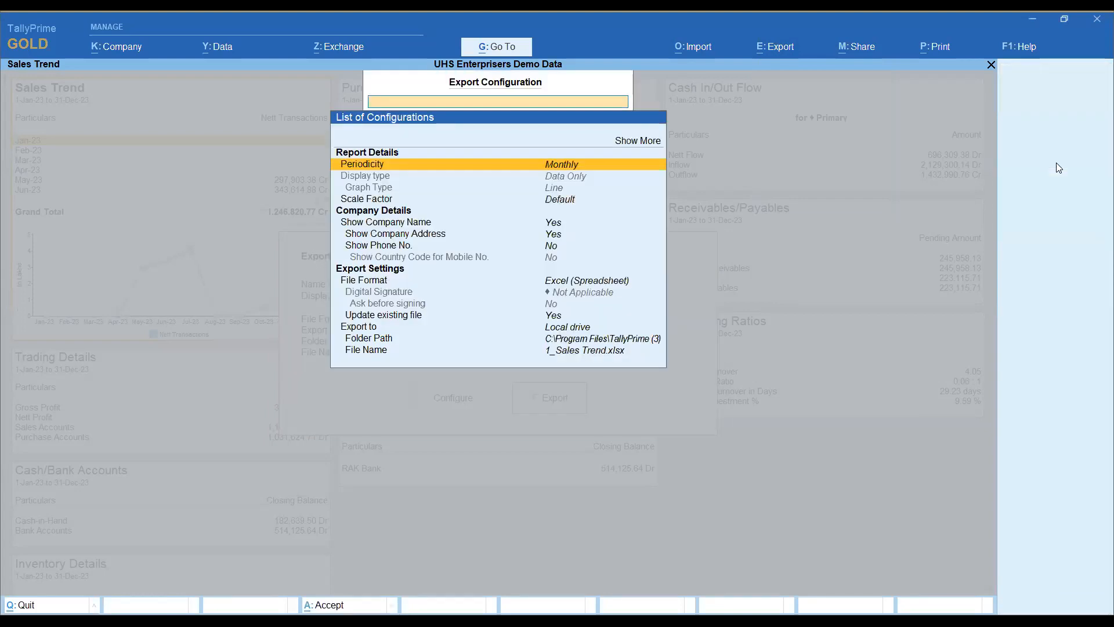
# Step: Expand the Sales Trend export configuration list to show more options, examine the display type and export settings, and cancel the export
pyautogui.press('Down')
pyautogui.press('Up')
pyautogui.press('Up')
pyautogui.press('Return')
pyautogui.press('Down')
pyautogui.press('Down')
pyautogui.press('Down')
pyautogui.press('Down')
pyautogui.press('Down')
pyautogui.press('Down')
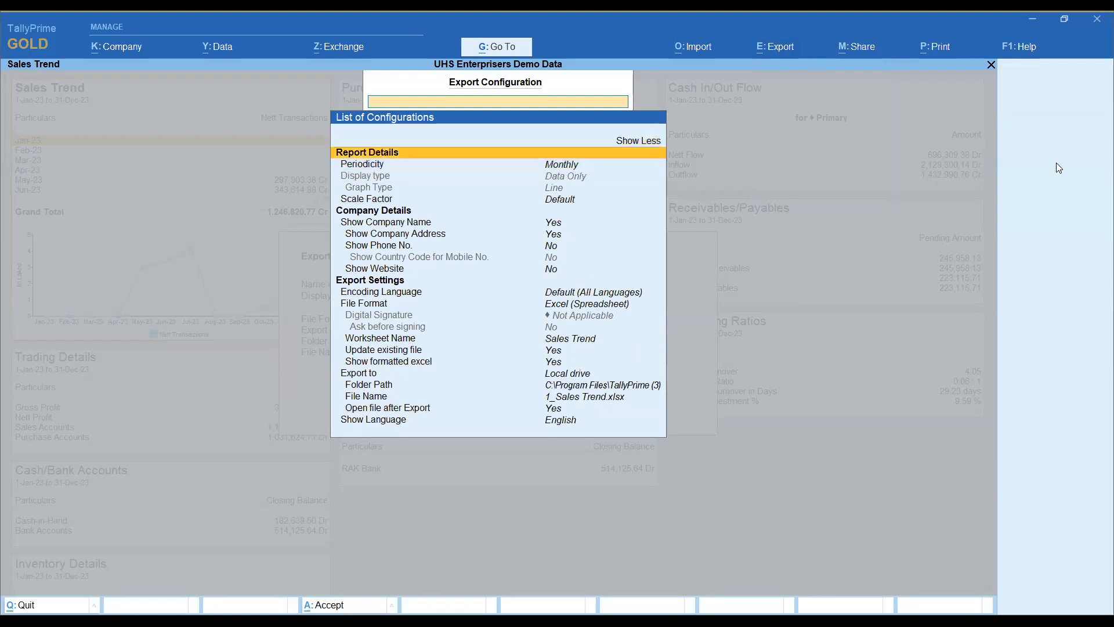
pyautogui.press('Escape')
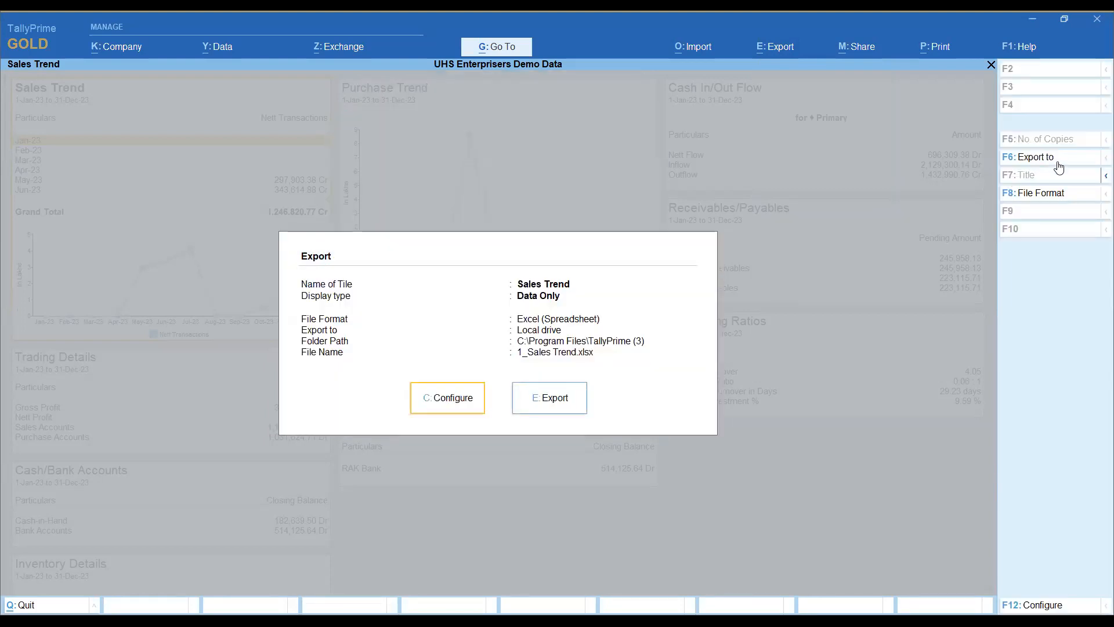
pyautogui.press('Escape')
# Step: Export all dashboard tiles to the local drive as the Excel workbook UHS Enterprises Demo Data_Dashboard.xlsx
pyautogui.hotkey('alt', 'e')
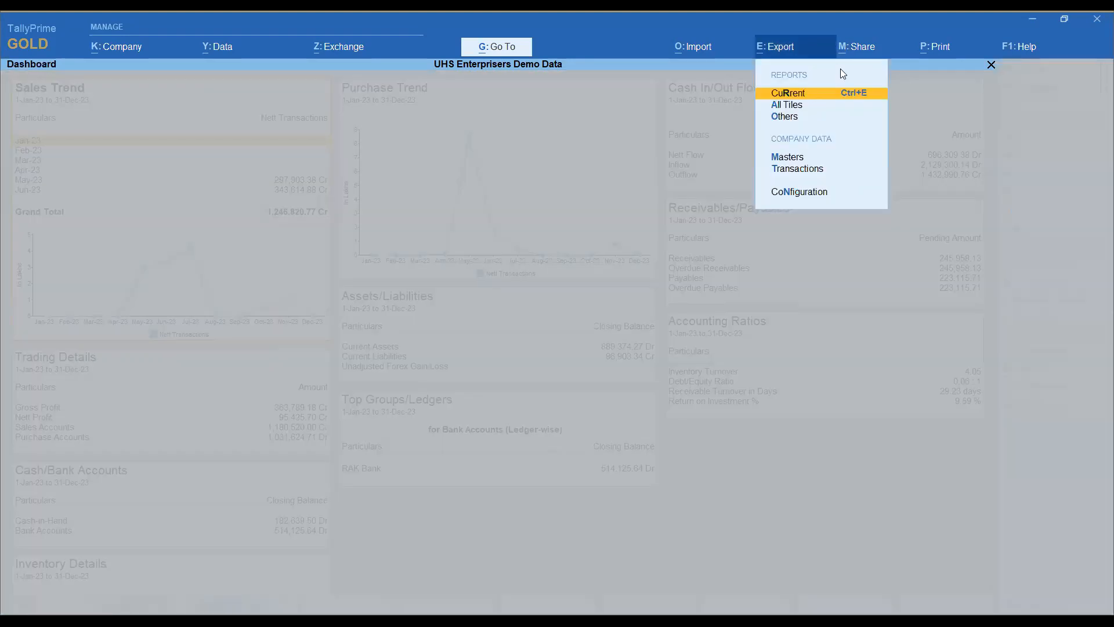
pyautogui.click(811, 104)
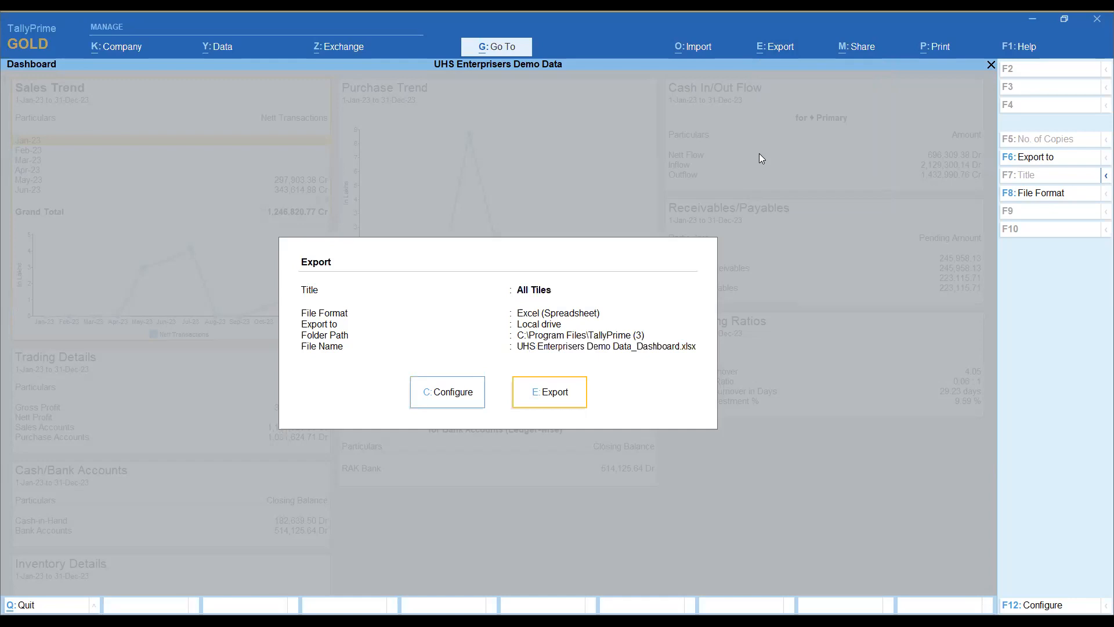
pyautogui.press('e')
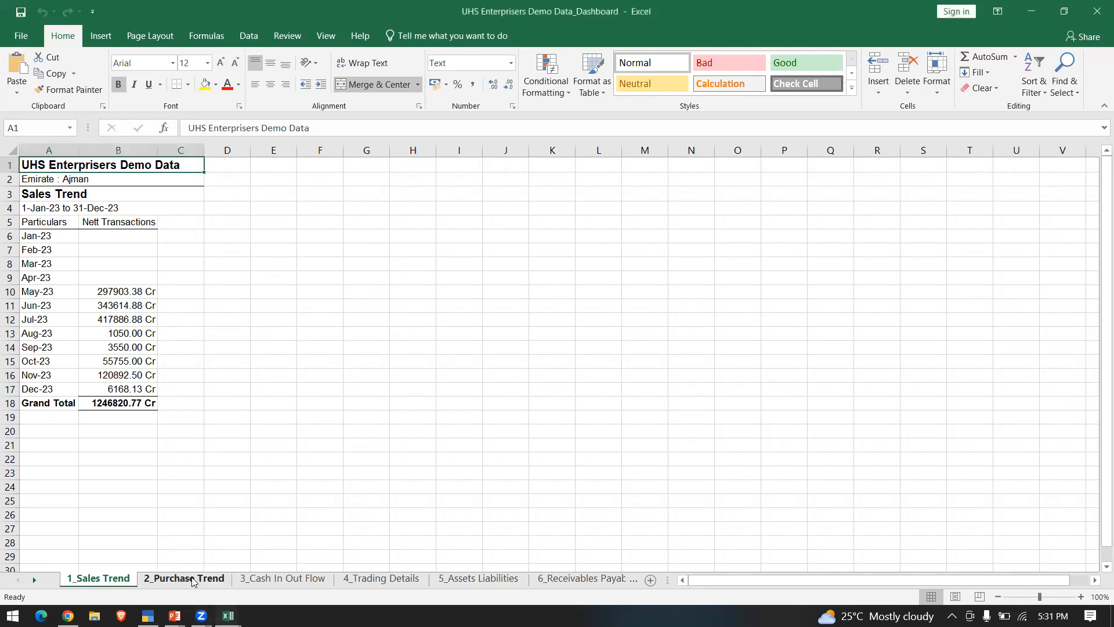
# Step: Review the Sales Trend, Purchase Trend, Cash In Out Flow and Trading Details sheets in the exported Excel workbook
pyautogui.click(203, 581)
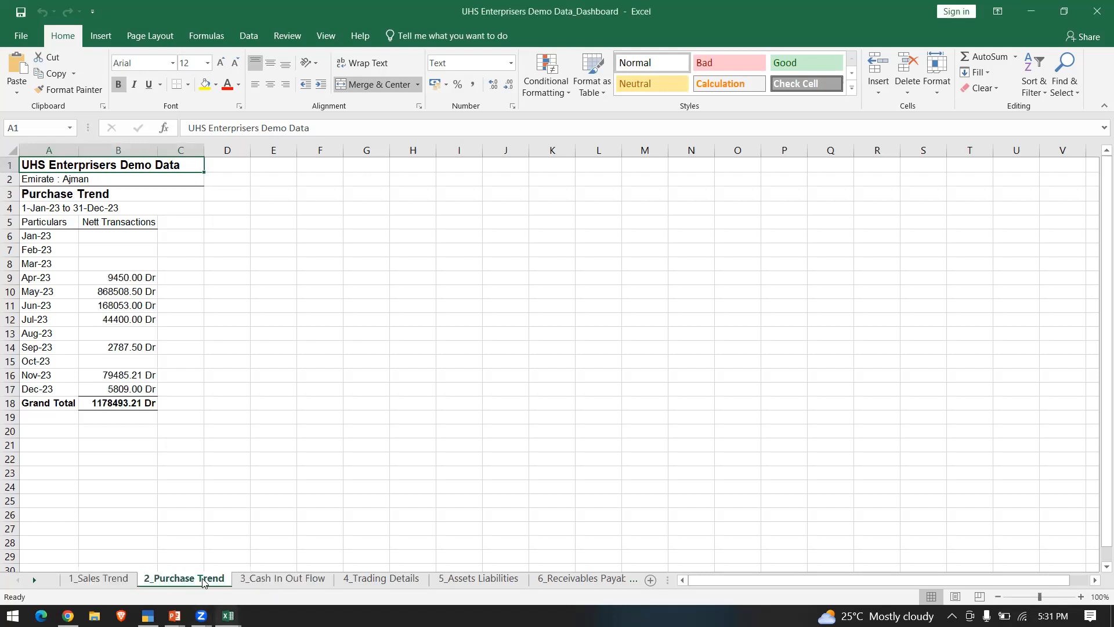
pyautogui.click(310, 579)
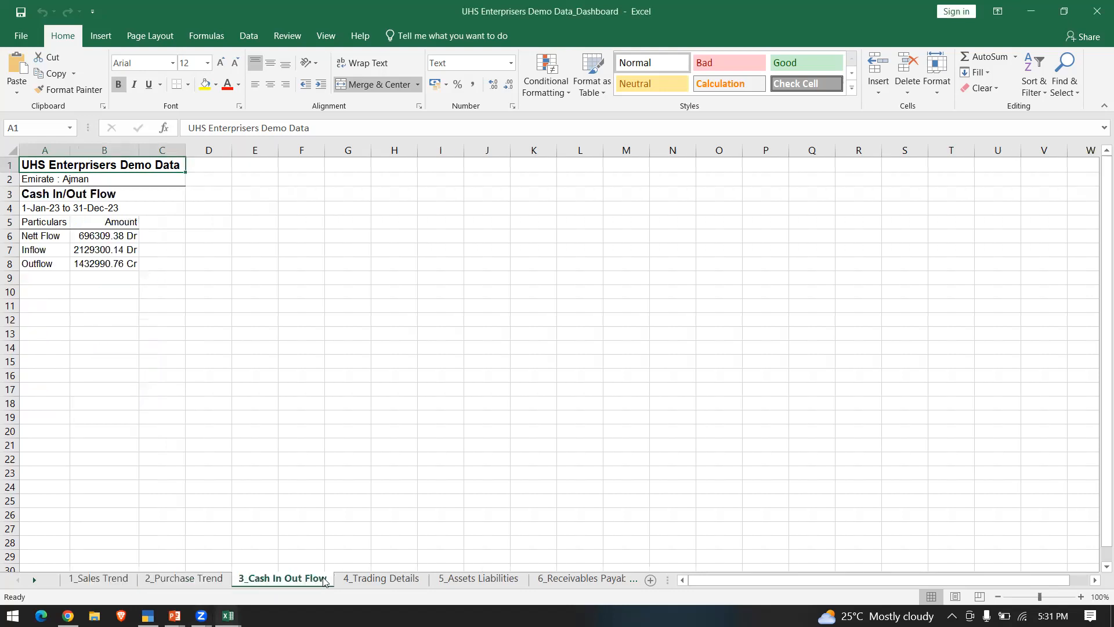
pyautogui.click(360, 583)
pyautogui.click(92, 576)
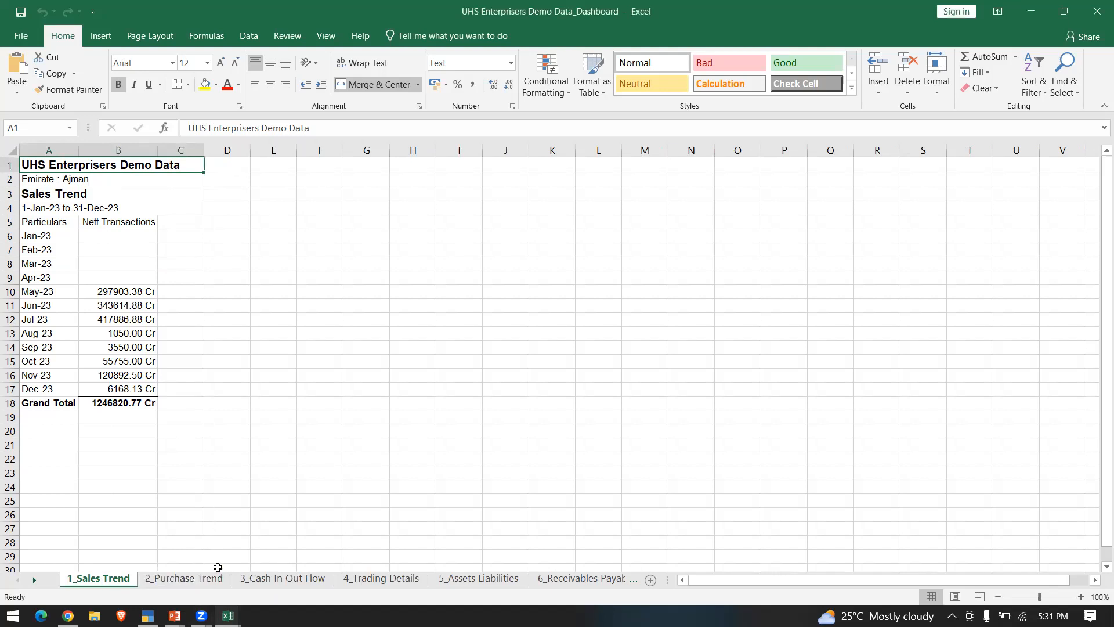
pyautogui.click(213, 580)
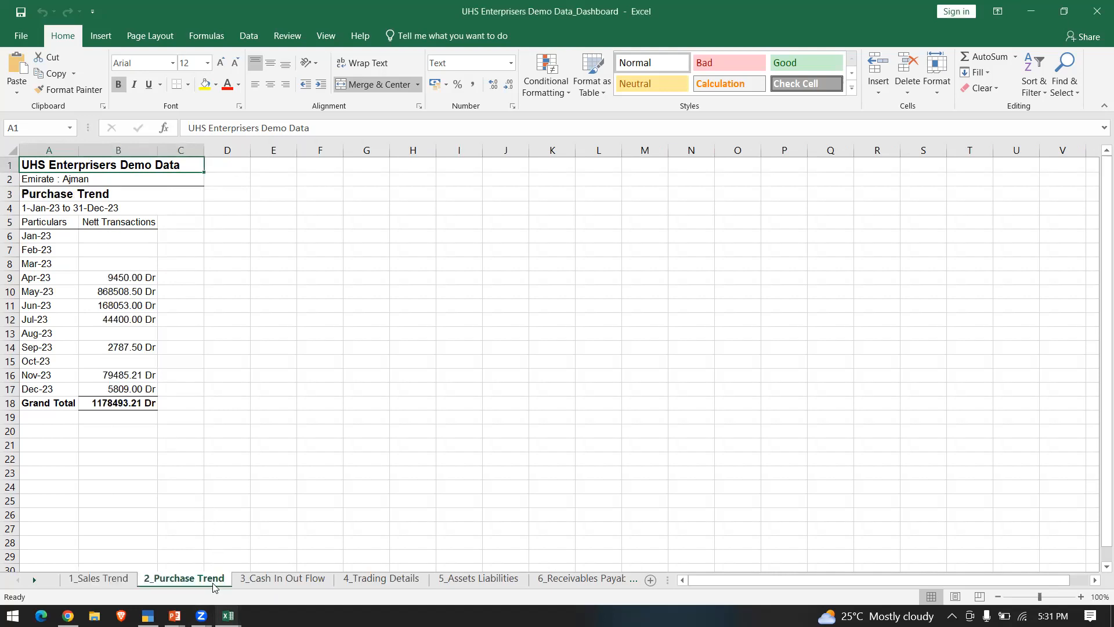
pyautogui.click(268, 581)
pyautogui.click(359, 580)
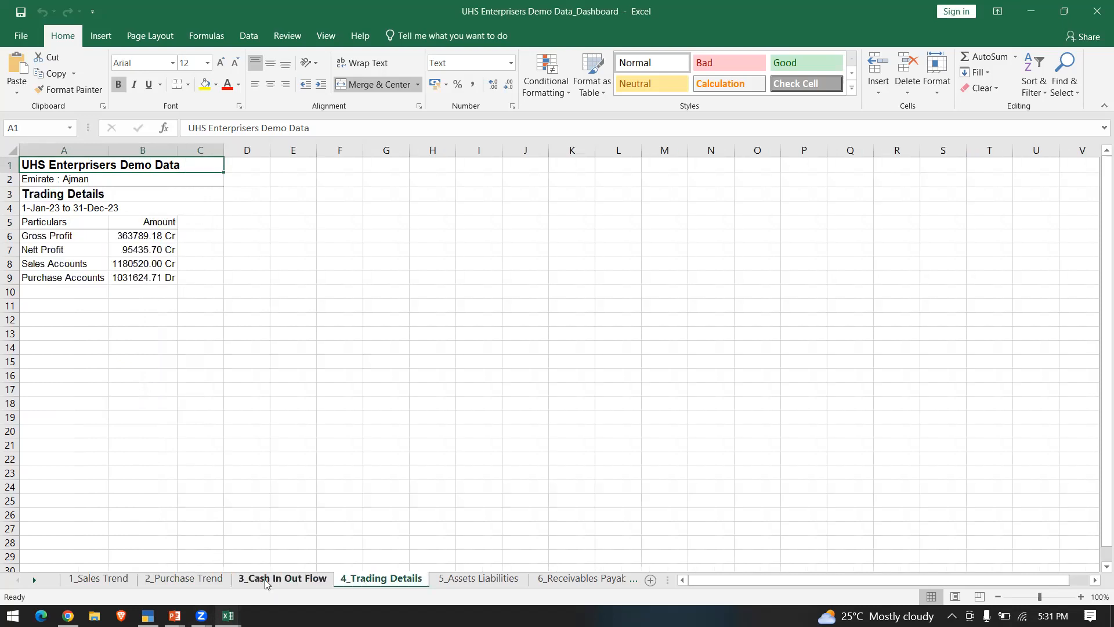
# Step: Review the remaining exported sheets from Assets Liabilities through 10_Inventory Details
pyautogui.click(281, 579)
pyautogui.click(487, 579)
pyautogui.click(547, 581)
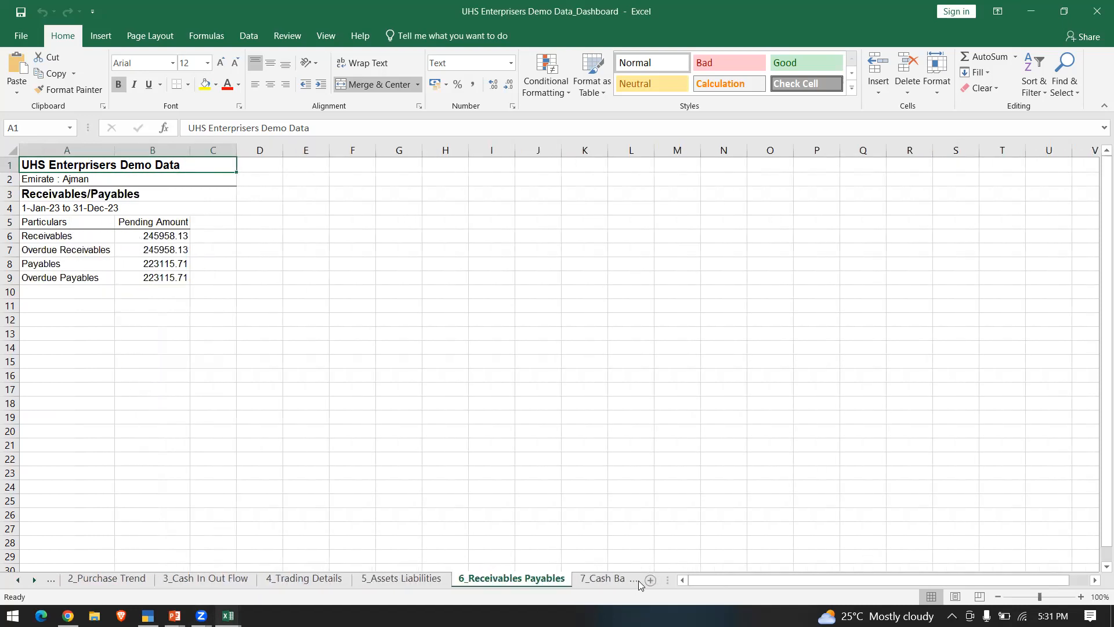
pyautogui.click(636, 580)
pyautogui.click(638, 580)
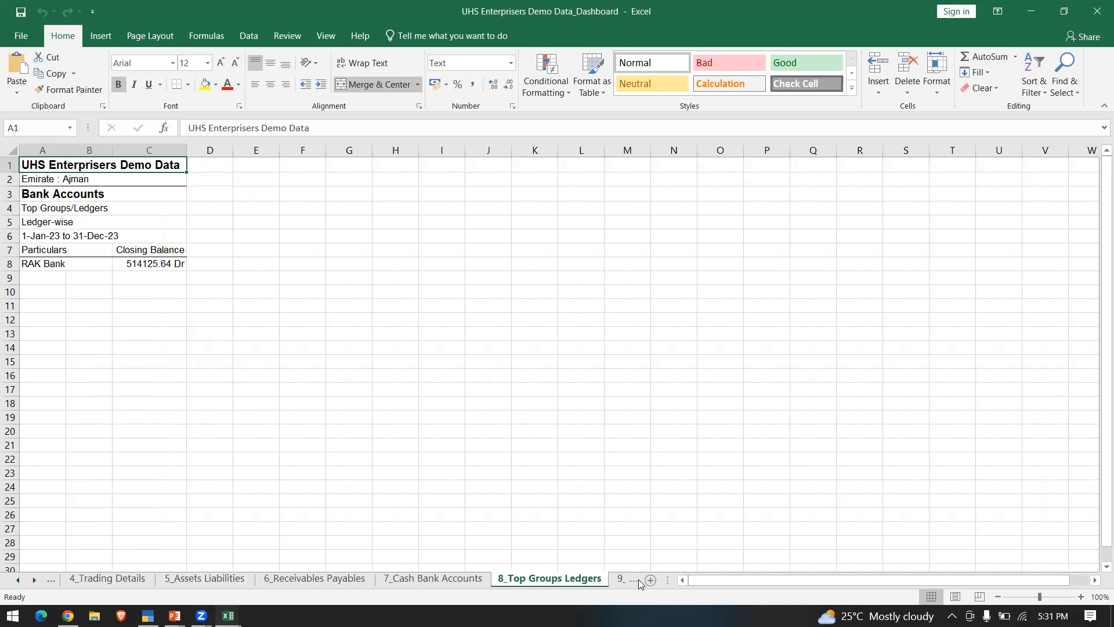
pyautogui.click(638, 579)
pyautogui.click(639, 579)
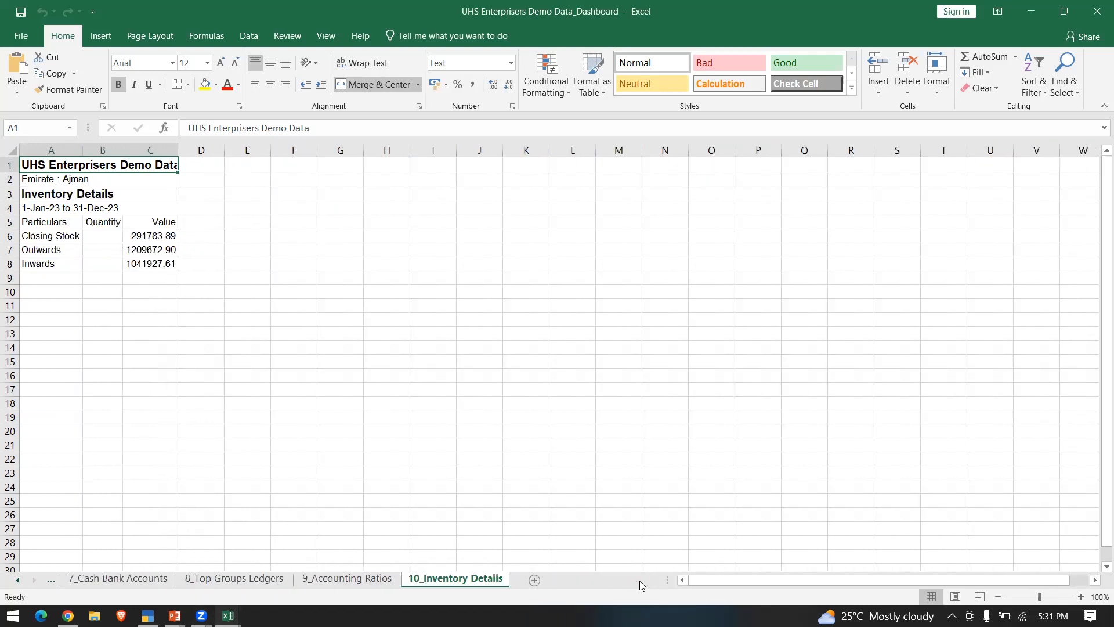
# Step: Go back through the exported sheets to 1_Sales Trend and switch away from the Excel workbook
pyautogui.click(52, 580)
pyautogui.click(52, 580)
pyautogui.click(52, 580)
pyautogui.click(52, 580)
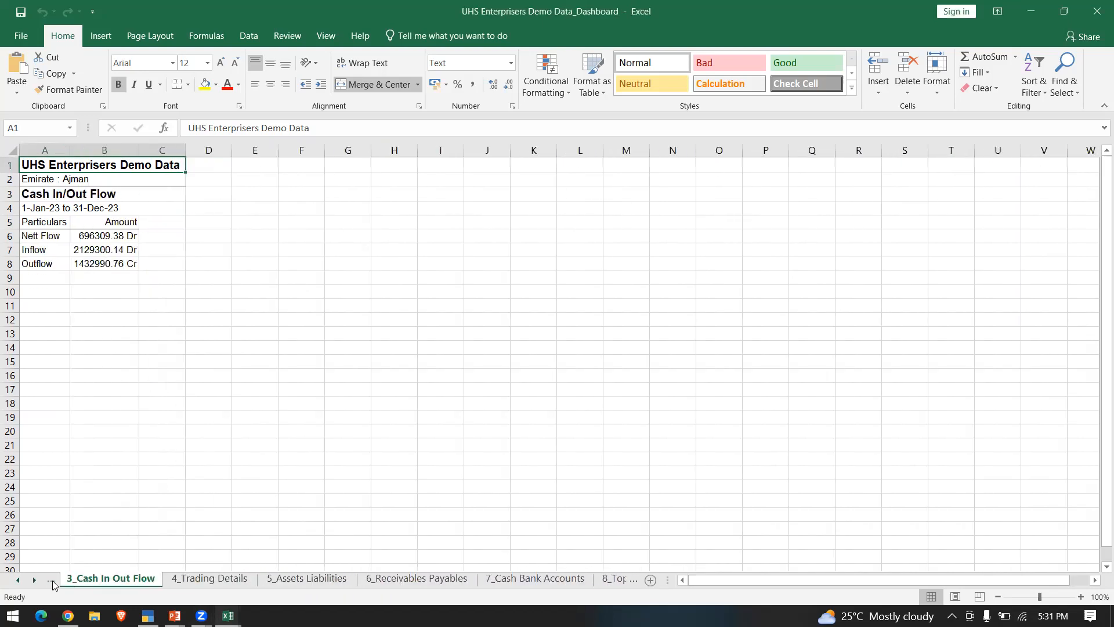
pyautogui.click(52, 580)
pyautogui.click(51, 580)
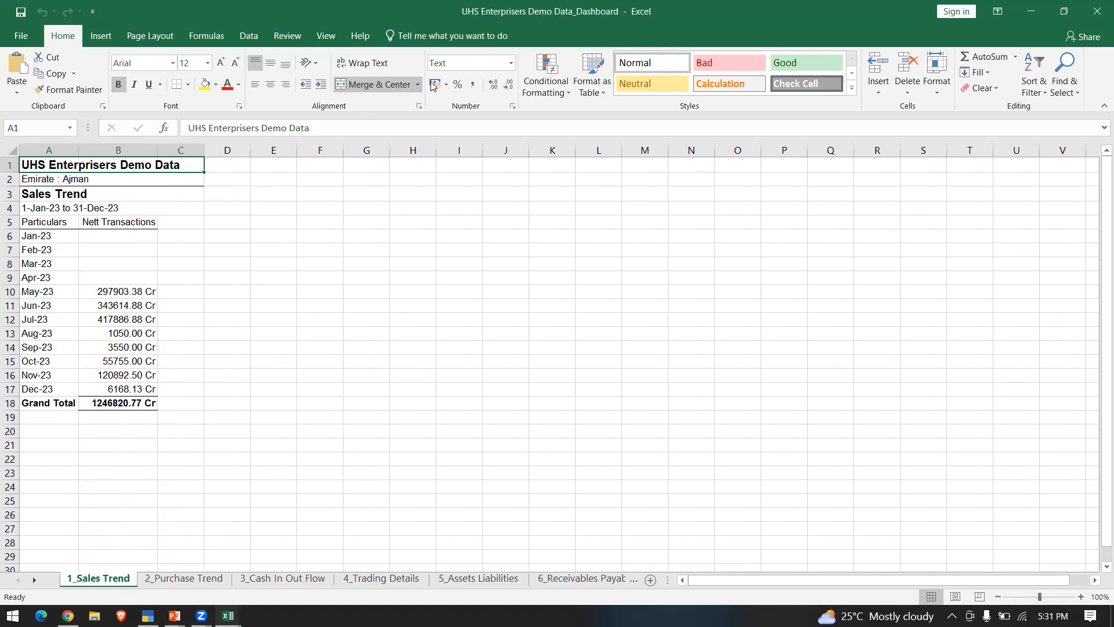
pyautogui.hotkey('alt', 'Tab')
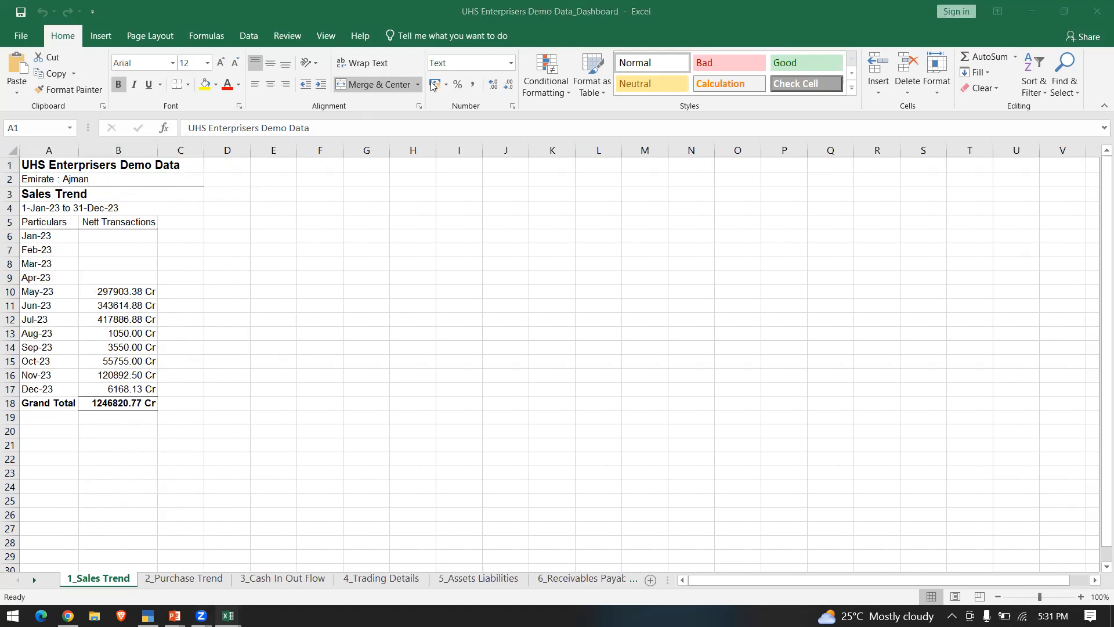
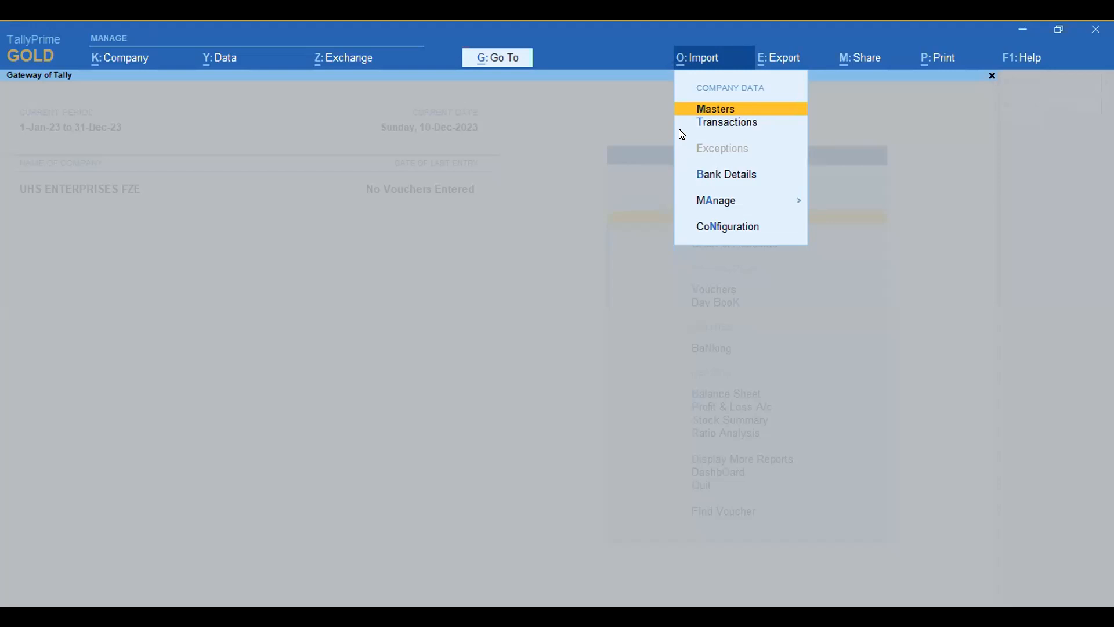
# Step: Open the export configuration of the sample Excel file for importing masters
pyautogui.click(710, 203)
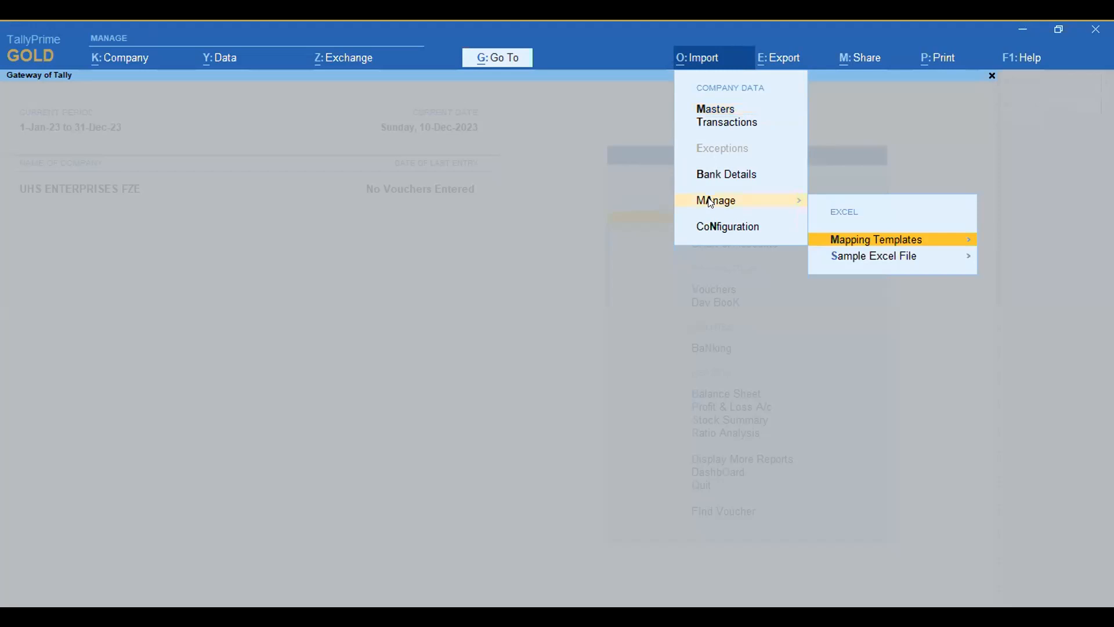
pyautogui.press('Escape')
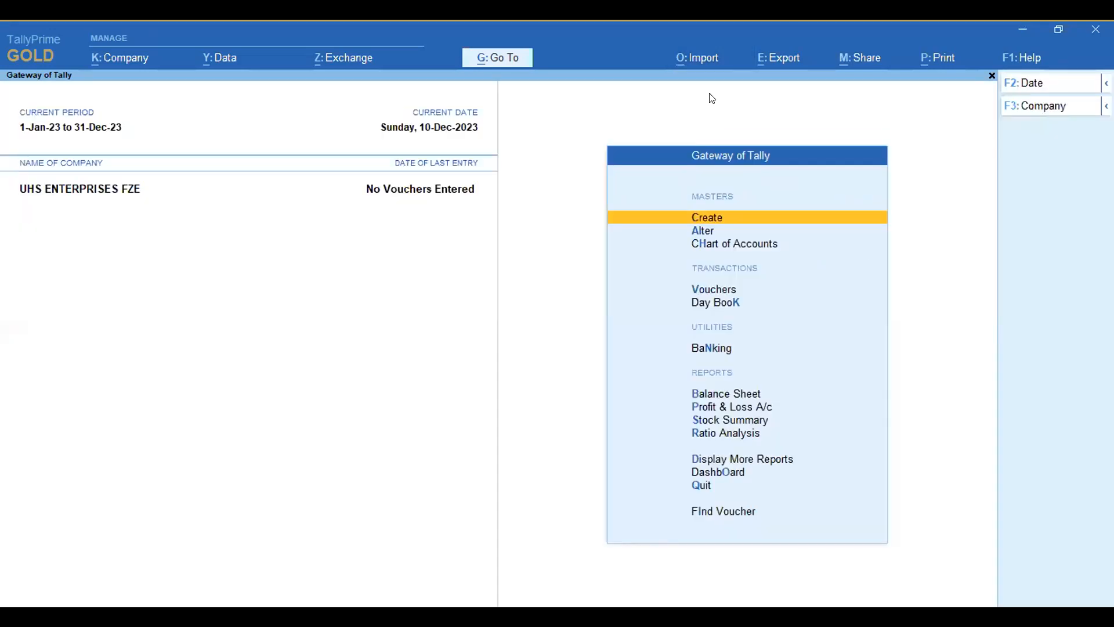
pyautogui.click(704, 58)
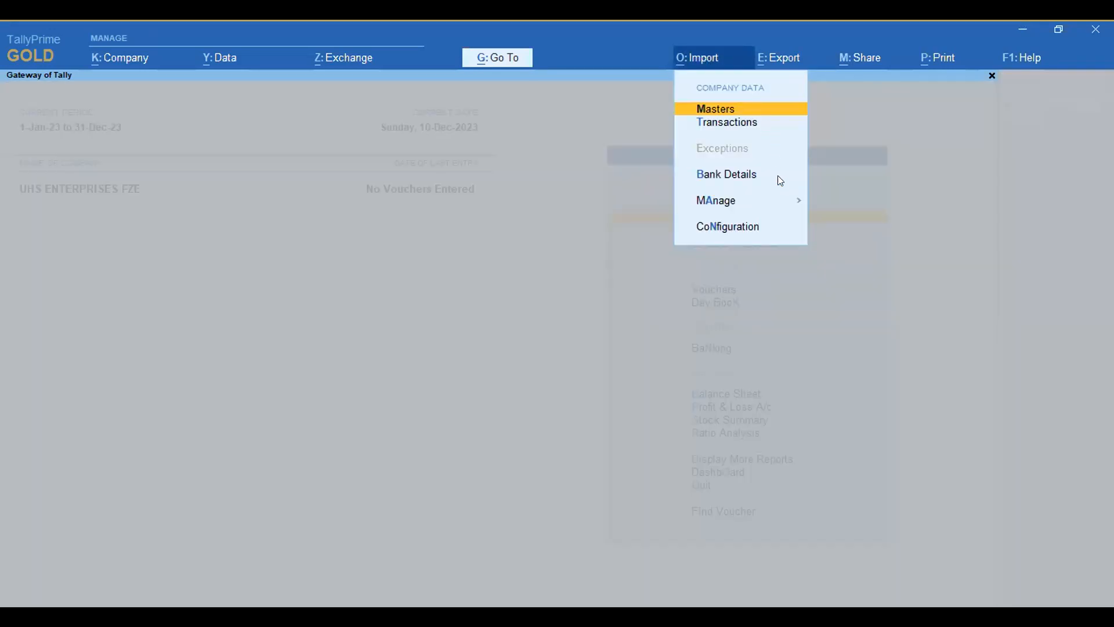
pyautogui.click(725, 202)
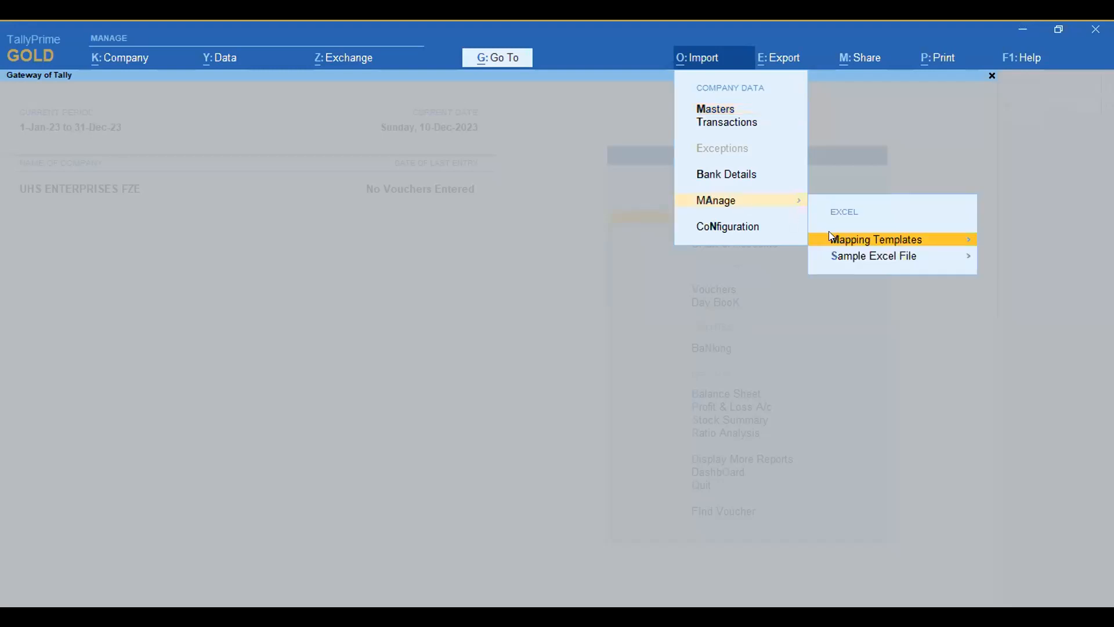
pyautogui.click(880, 257)
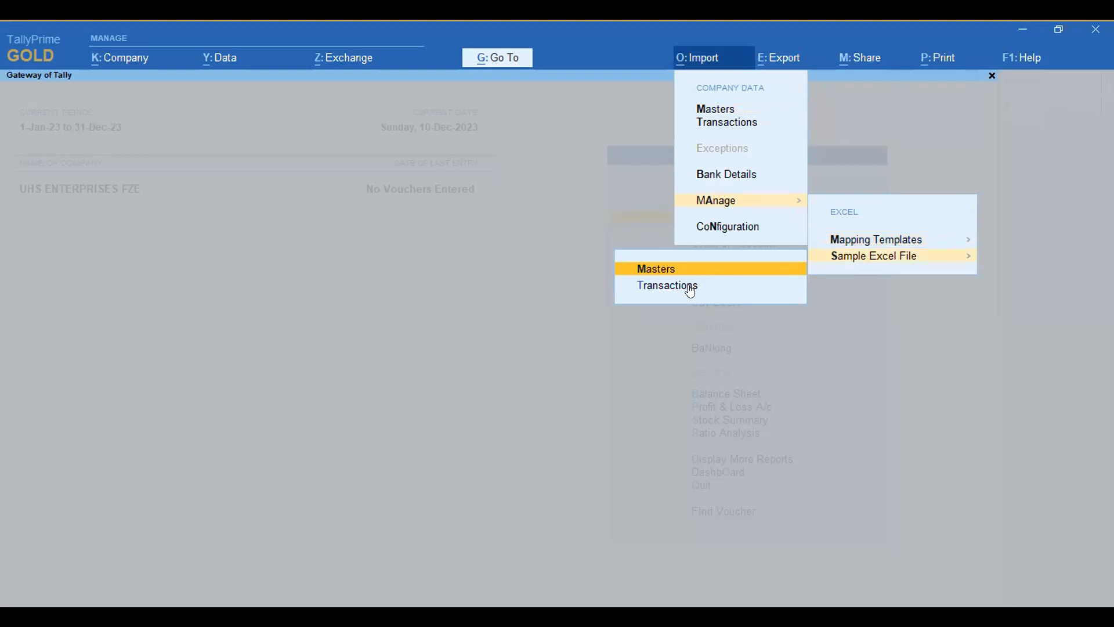
pyautogui.click(662, 272)
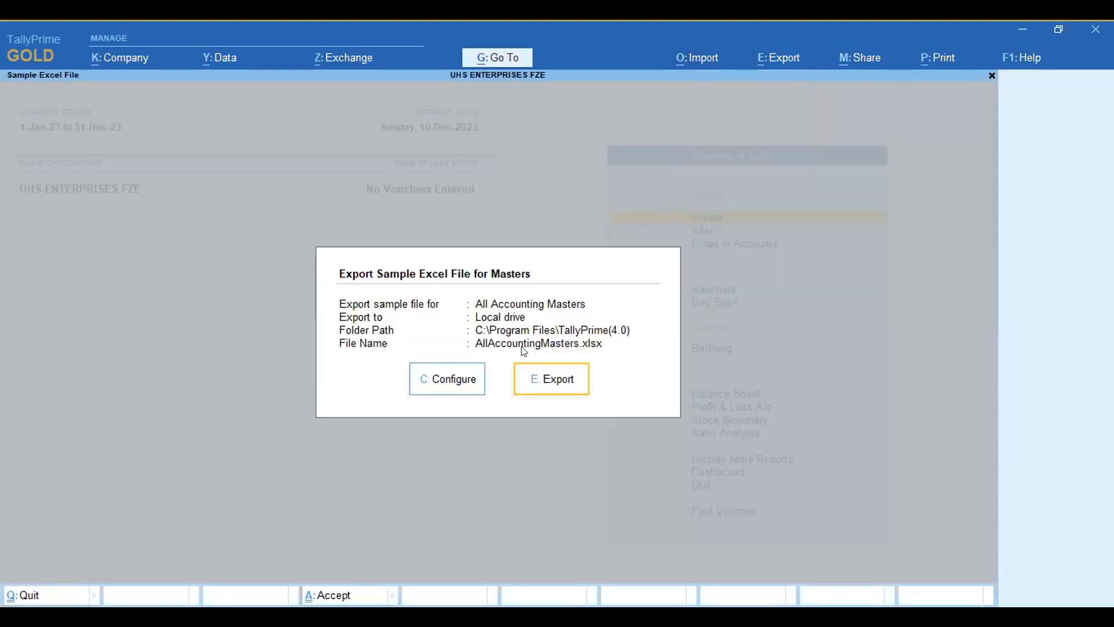
pyautogui.click(467, 383)
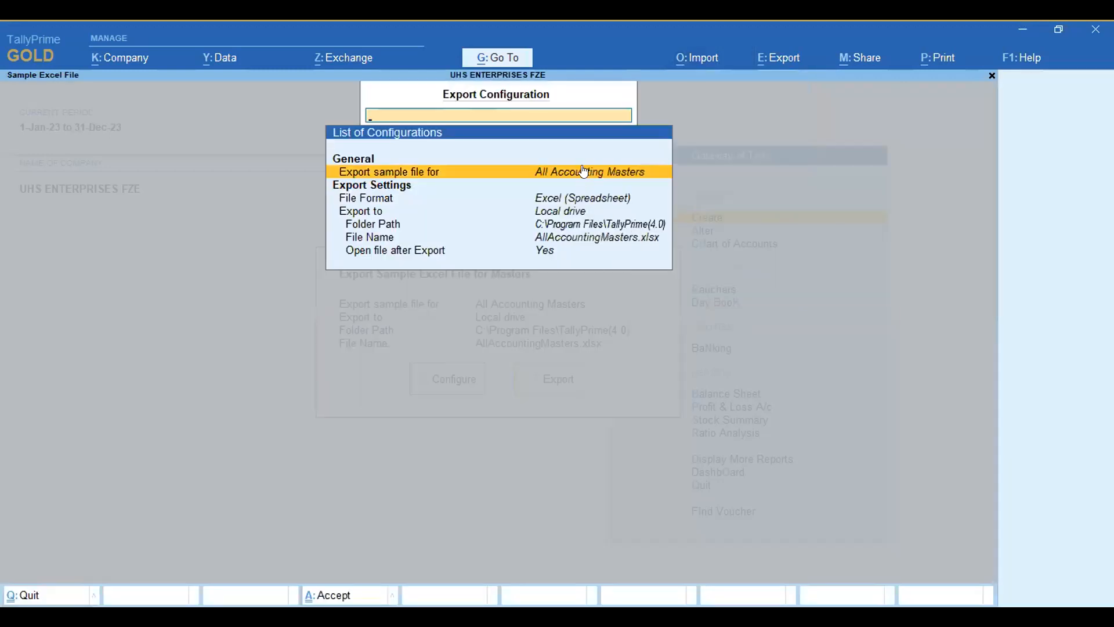
# Step: Browse the master types available for the sample file and choose Employee
pyautogui.click(584, 172)
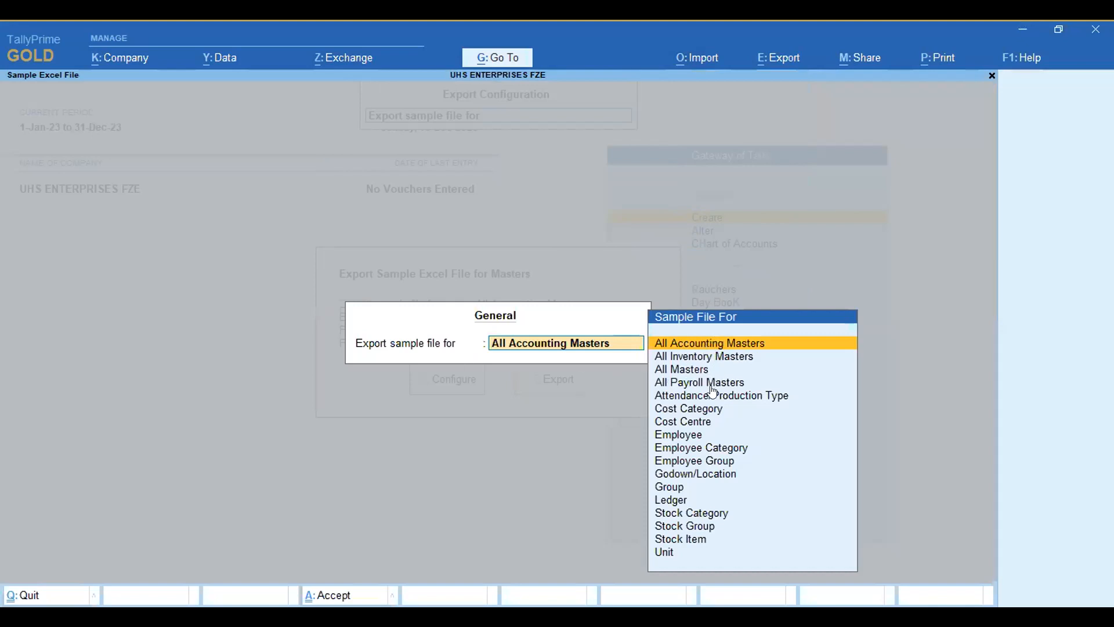
pyautogui.press('Down')
pyautogui.press('Down')
pyautogui.press('Down')
pyautogui.press('Down')
pyautogui.press('Down')
pyautogui.press('Down')
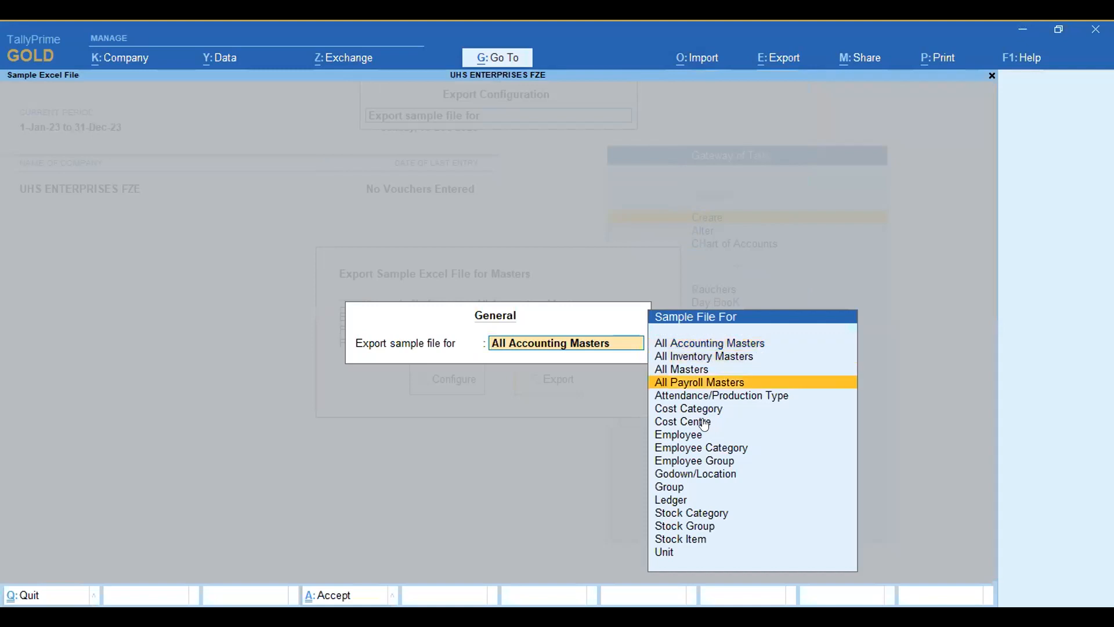
pyautogui.press('Down')
pyautogui.press('Down')
pyautogui.press('Down')
pyautogui.press('Down')
pyautogui.press('Down')
pyautogui.press('Down')
pyautogui.press('Down')
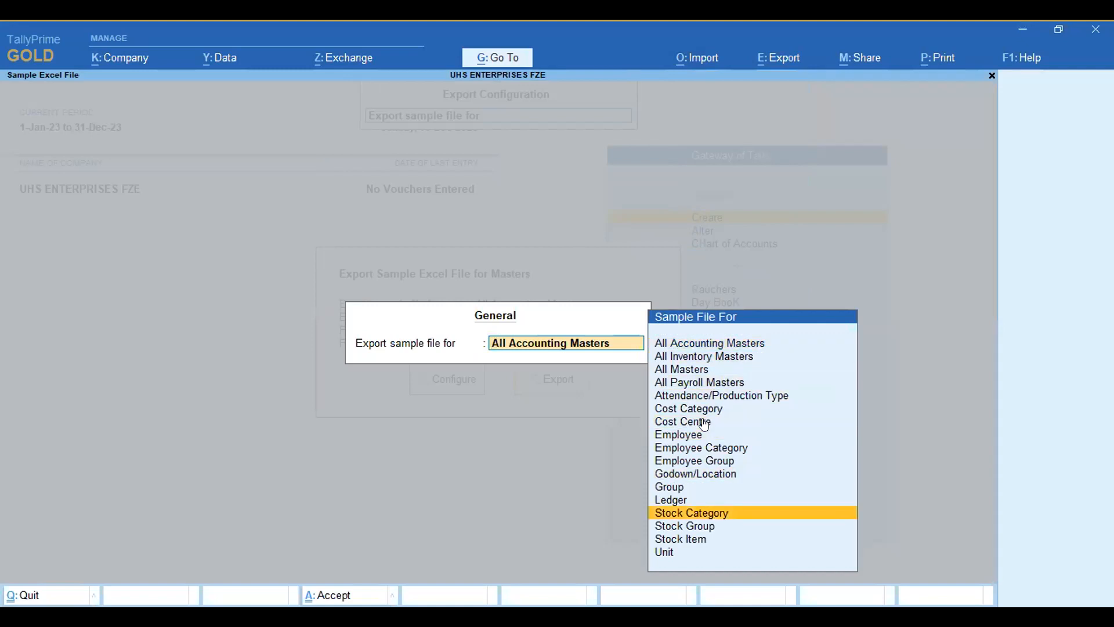
pyautogui.press('Down')
pyautogui.press('Down')
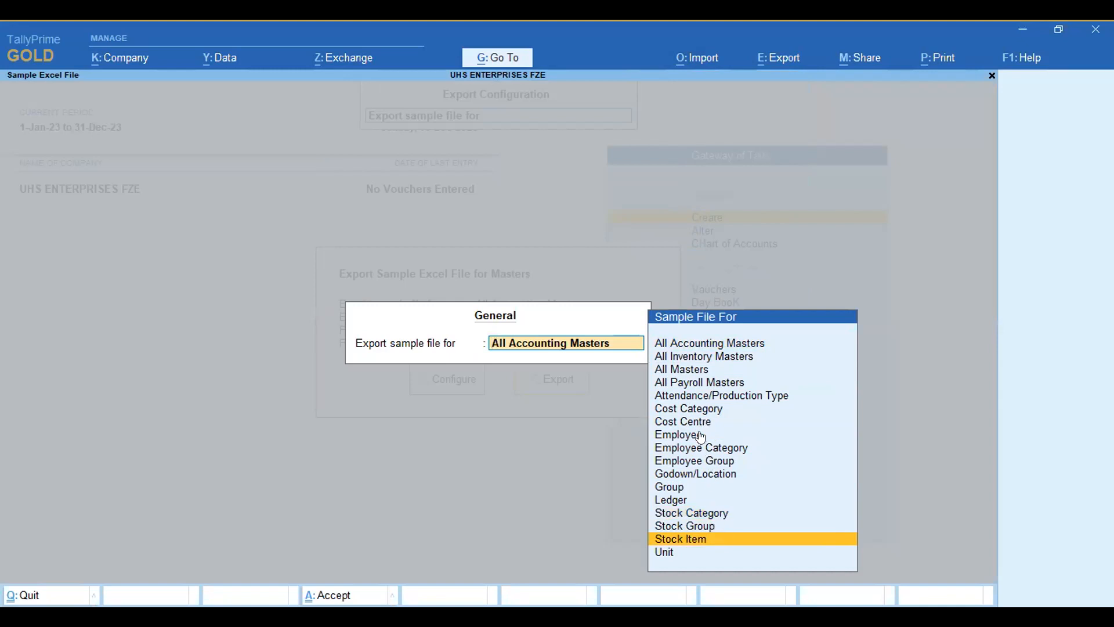
pyautogui.click(701, 436)
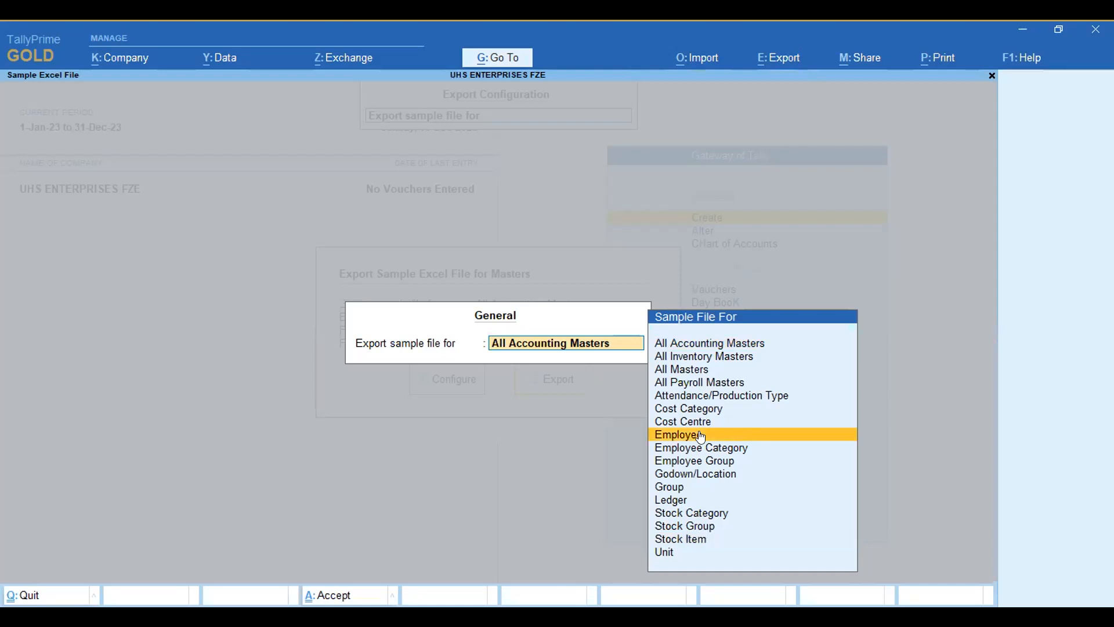
pyautogui.press('Return')
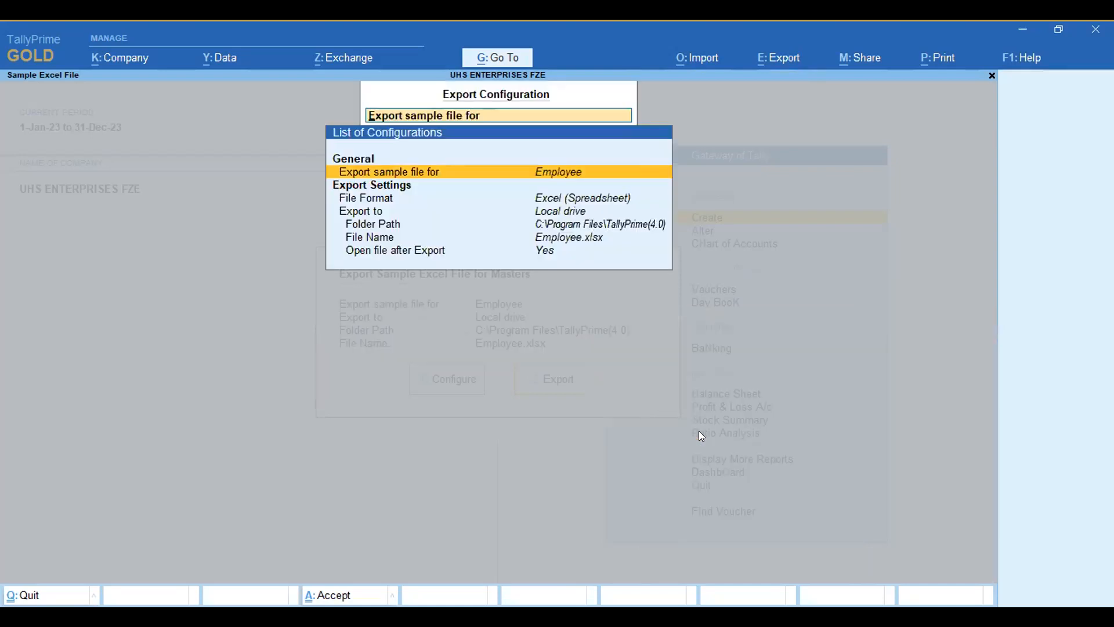
# Step: Set the sample file to cover All Inventory Masters
pyautogui.press('Return')
pyautogui.press('Down')
pyautogui.press('Down')
pyautogui.press('Up')
pyautogui.press('Up')
pyautogui.press('Up')
pyautogui.press('Up')
pyautogui.press('Up')
pyautogui.press('Up')
pyautogui.press('Up')
pyautogui.press('Up')
pyautogui.press('Up')
pyautogui.press('Down')
pyautogui.press('Up')
pyautogui.press('Down')
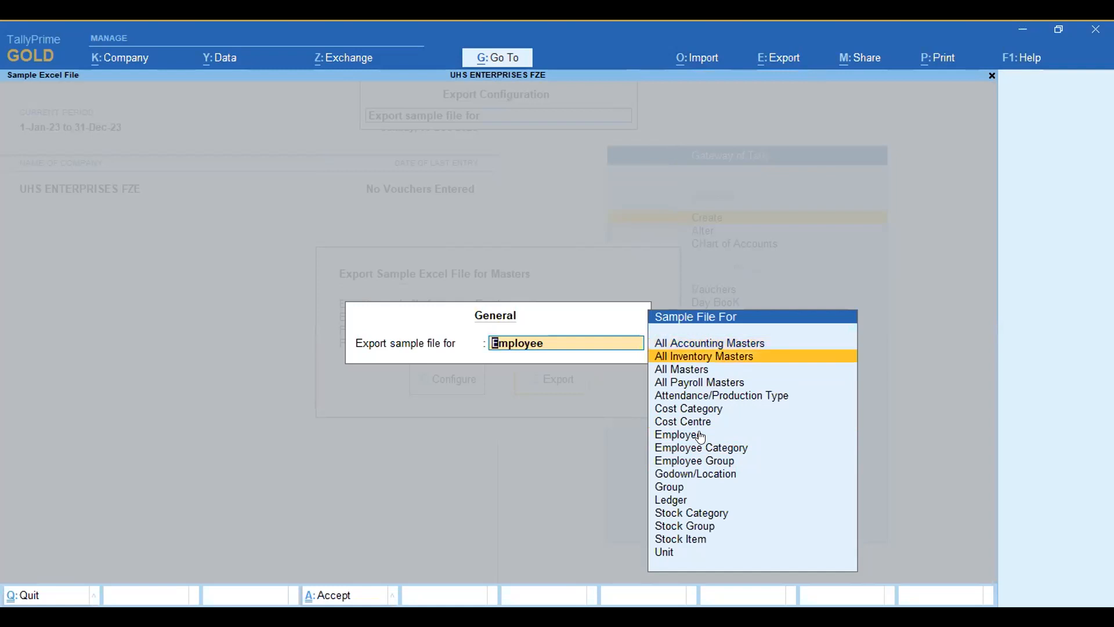
pyautogui.press('Return')
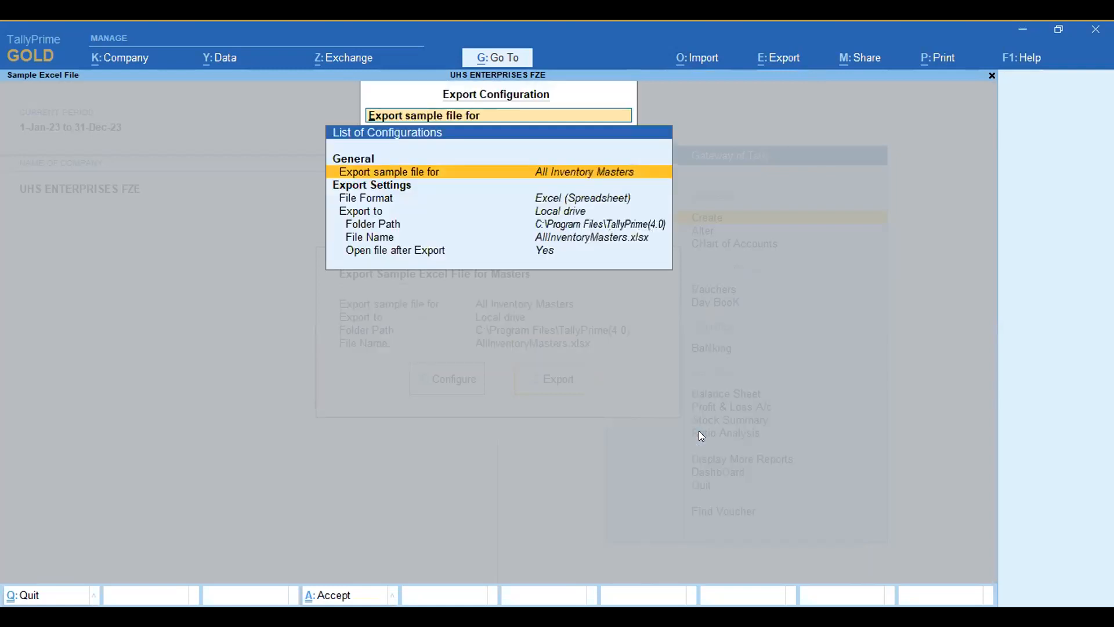
# Step: Accept the export settings and export the sample workbook AllInventoryMasters.xlsx to the local drive
pyautogui.press('Down')
pyautogui.press('Down')
pyautogui.press('Down')
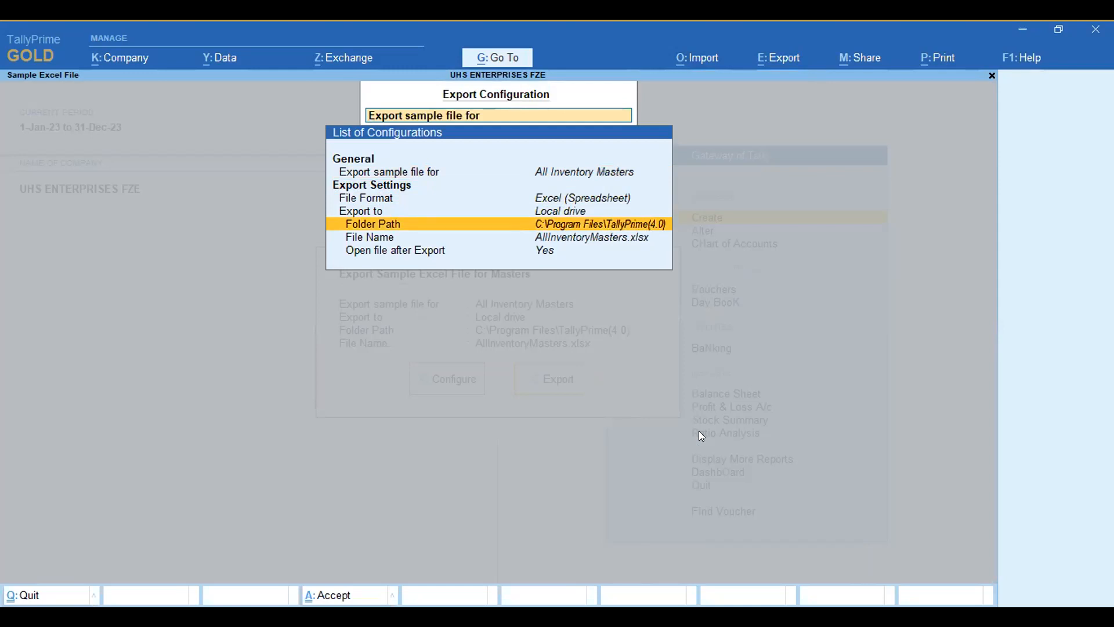
pyautogui.hotkey('ctrl', 'a')
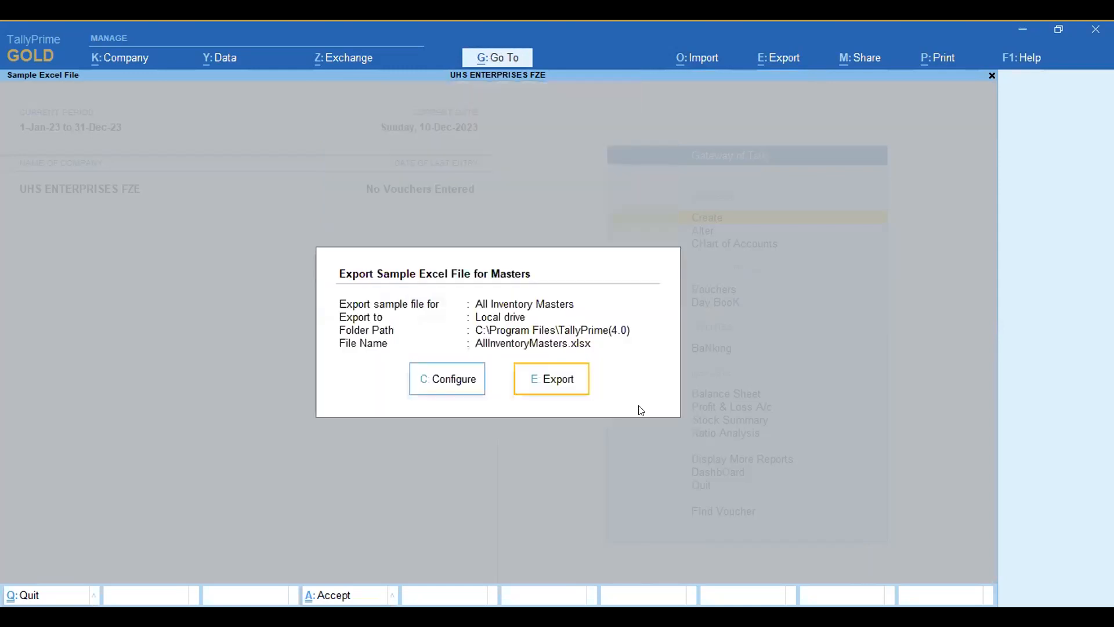
pyautogui.click(566, 380)
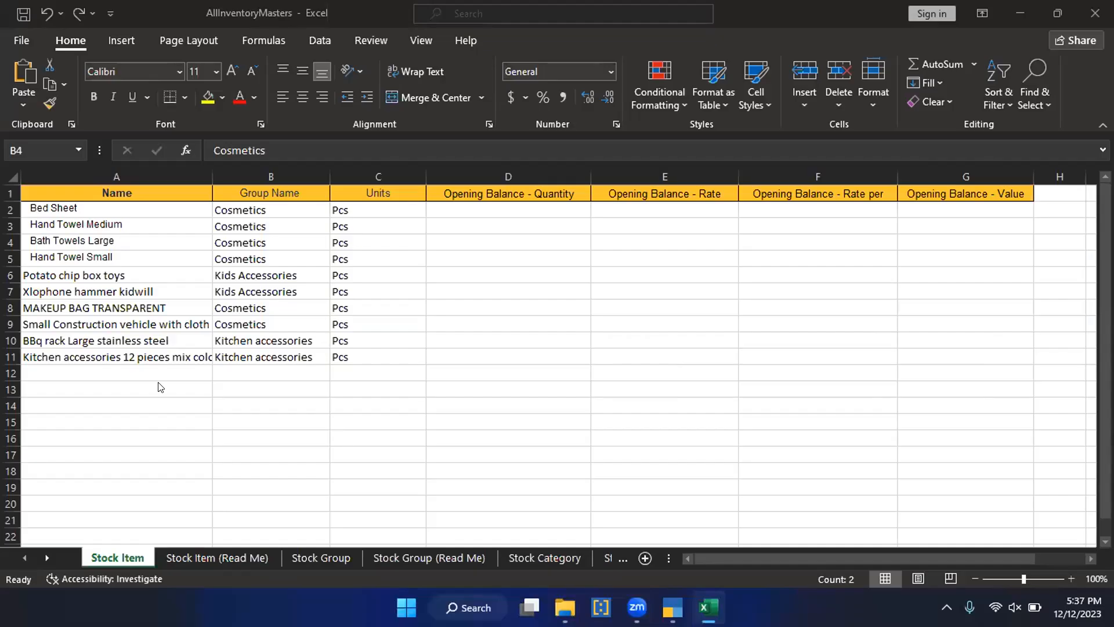
# Step: Paste Cosmetics as the group name in B4:B5 and go over the Stock Item sheet's name, group, units and opening balance columns
pyautogui.write('Cosmetics Cosmetics')
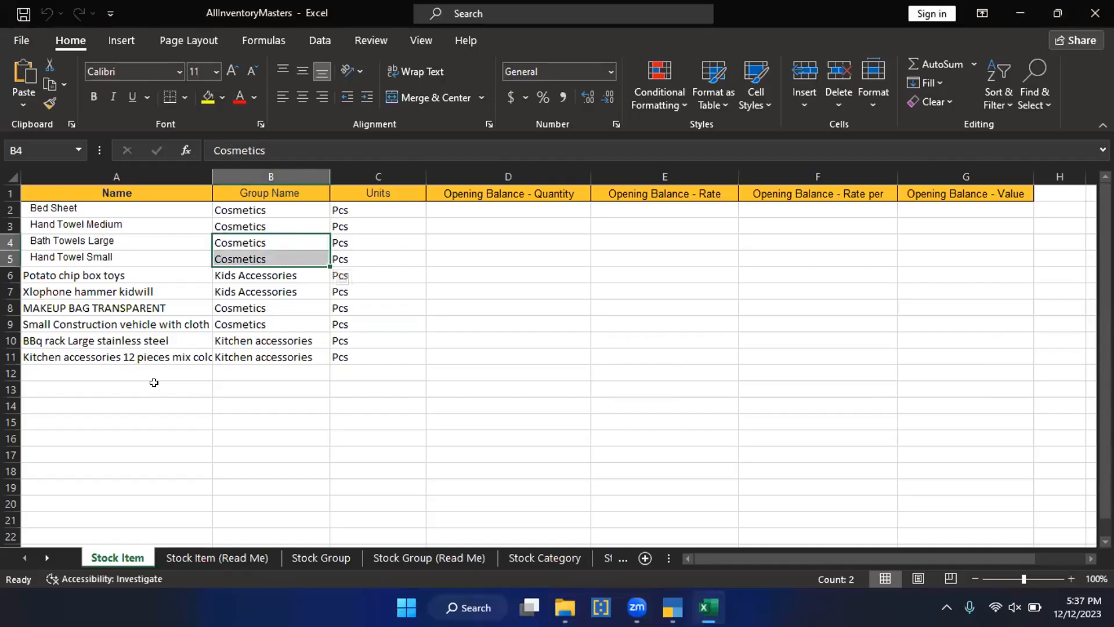
pyautogui.click(279, 408)
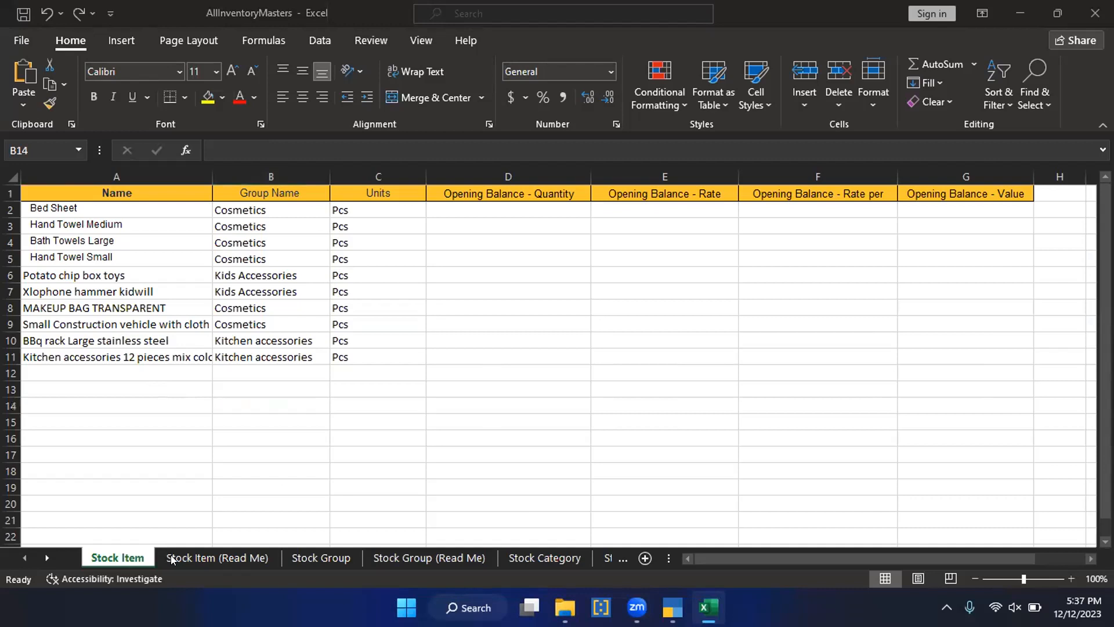
pyautogui.click(88, 209)
pyautogui.click(243, 213)
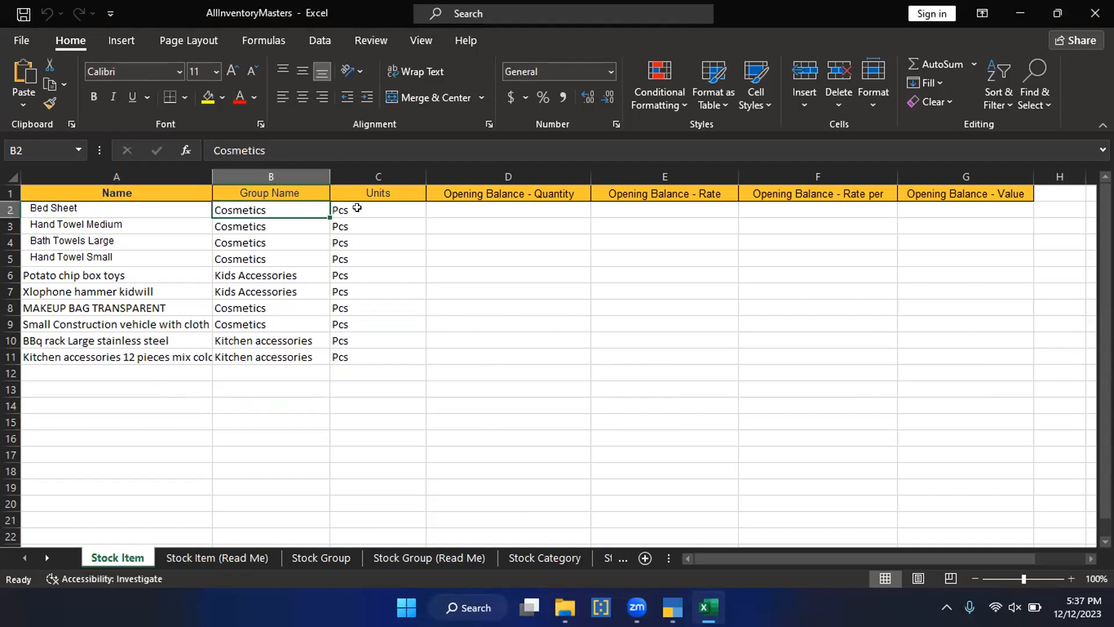
pyautogui.click(366, 207)
pyautogui.click(519, 221)
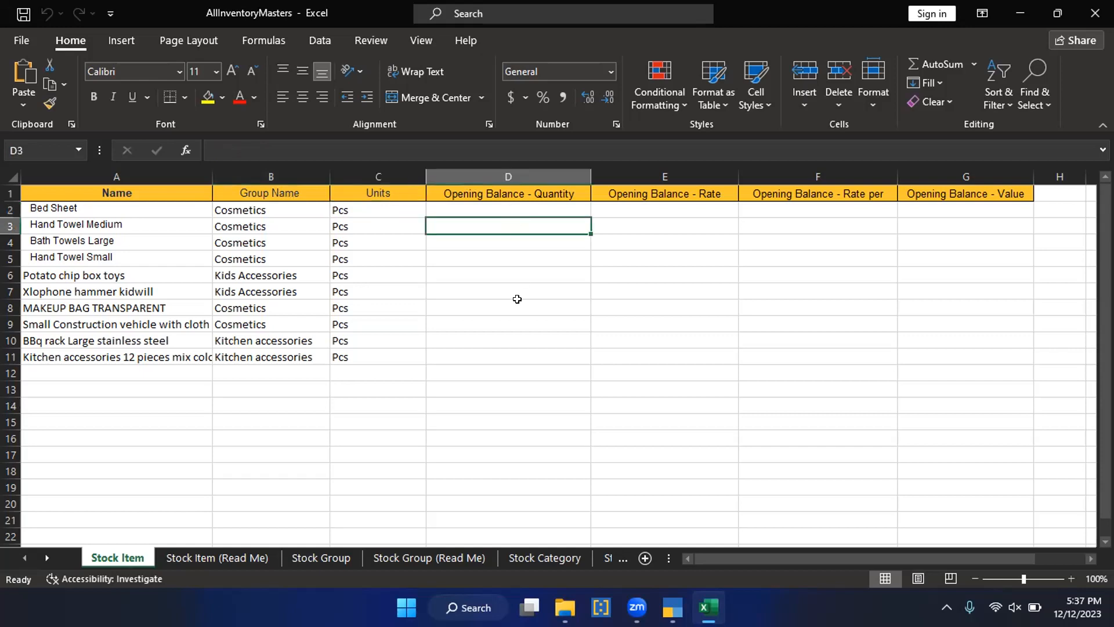
pyautogui.click(497, 254)
pyautogui.click(676, 239)
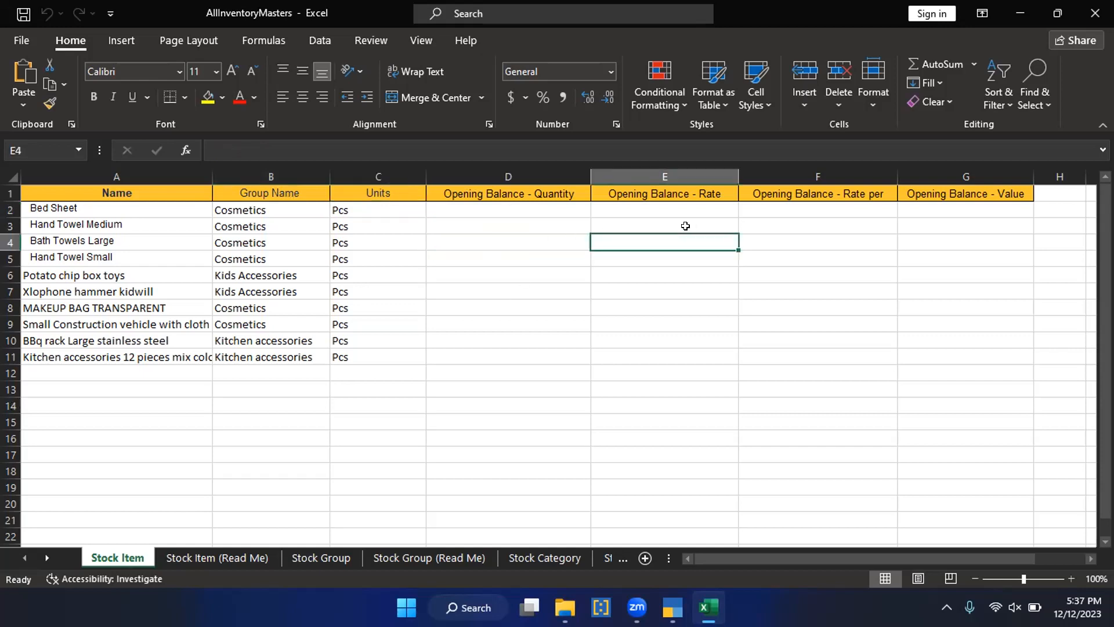
# Step: Enter Bed Sheet's opening balance with quantity 100, rate 25 and rate per 25
pyautogui.click(511, 211)
pyautogui.write('100')
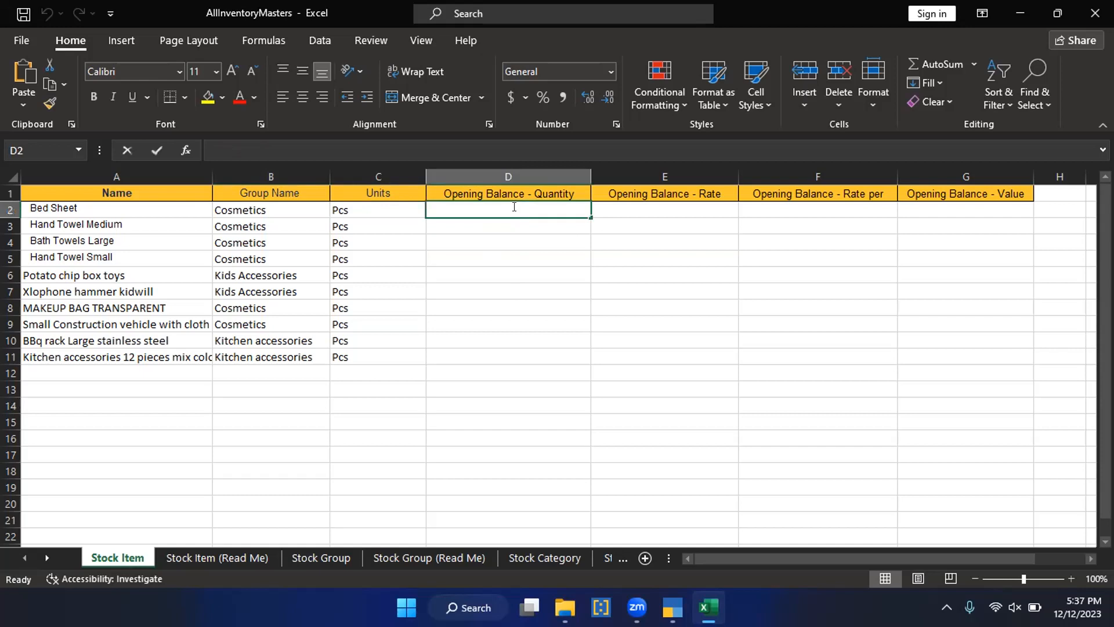
pyautogui.press('Tab')
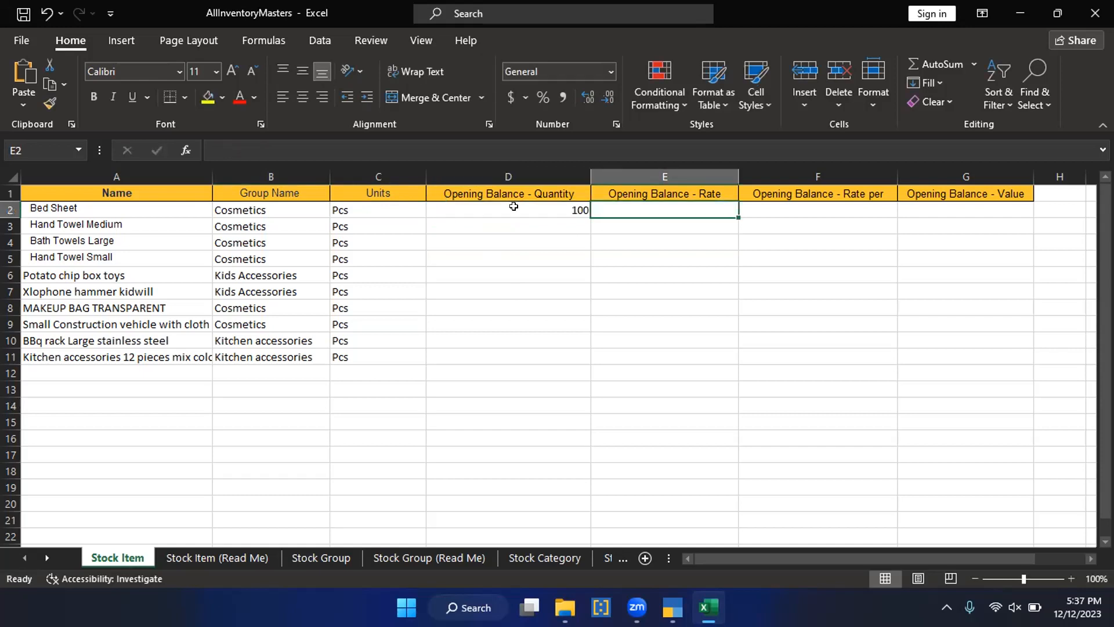
pyautogui.write('25')
pyautogui.press('Tab')
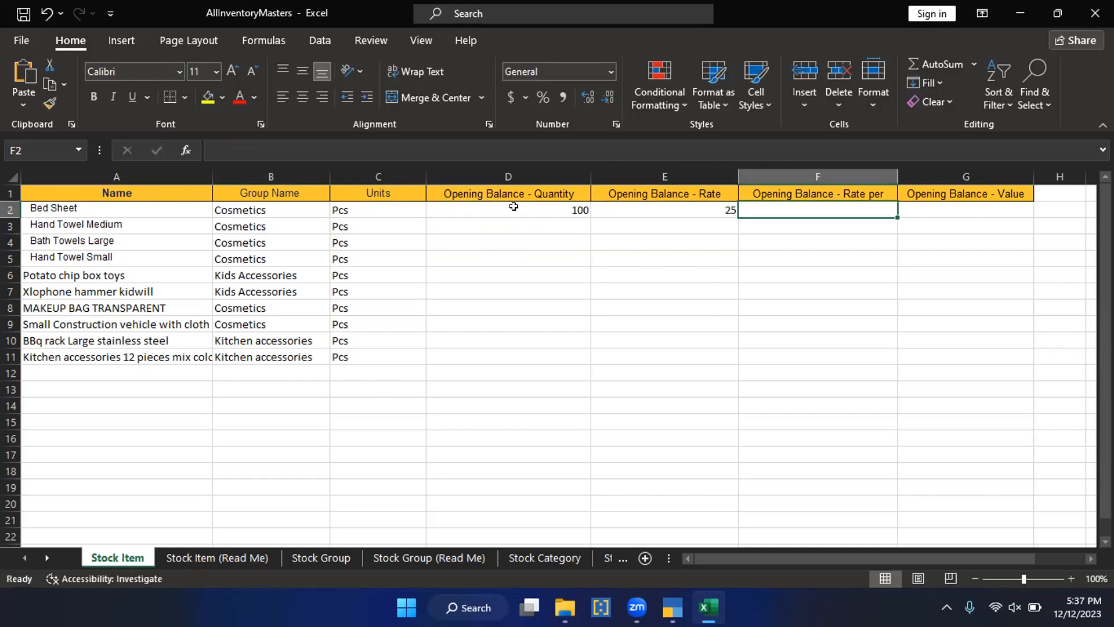
pyautogui.write('25')
pyautogui.press('Tab')
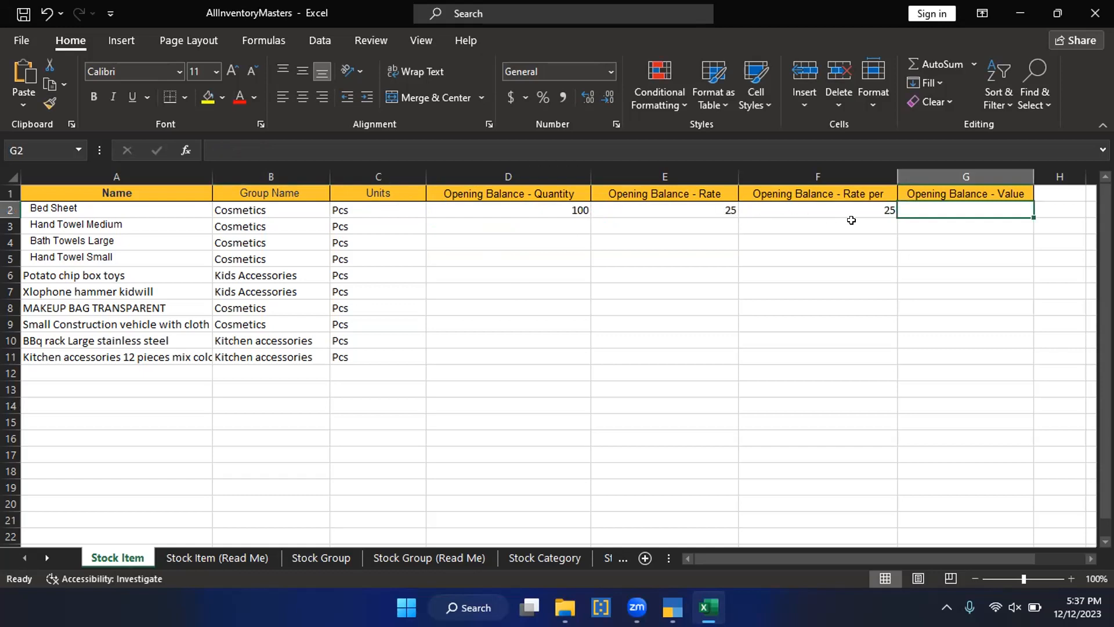
pyautogui.moveTo(532, 219); pyautogui.dragTo(867, 336)
pyautogui.click(437, 404)
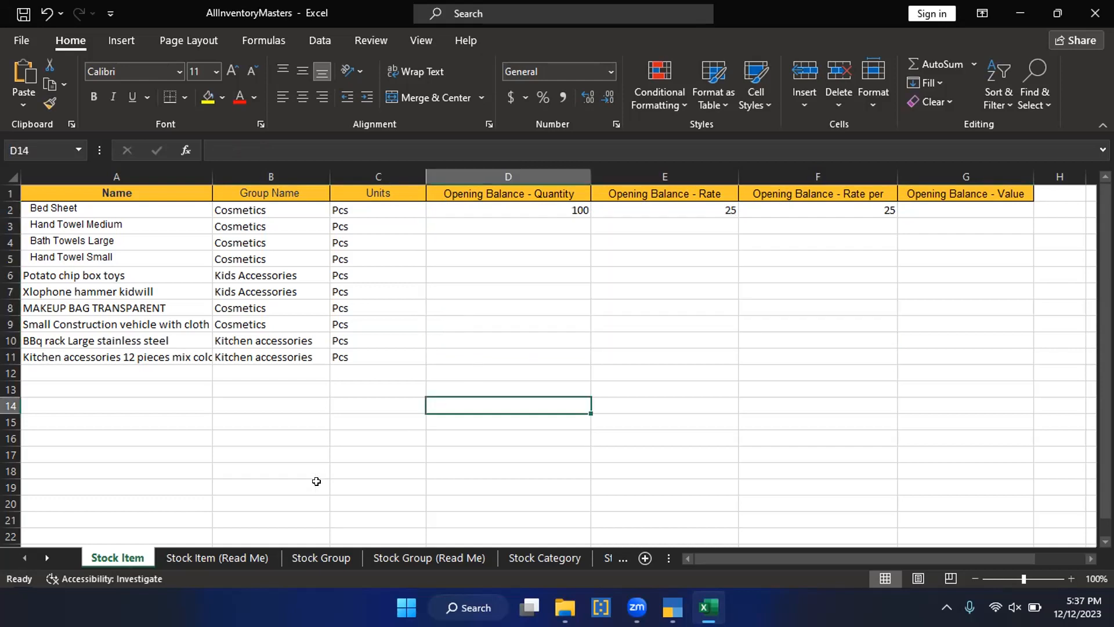
# Step: Examine the list of fields on the Stock Item (Read Me) sheet to see which columns the import supports
pyautogui.click(203, 558)
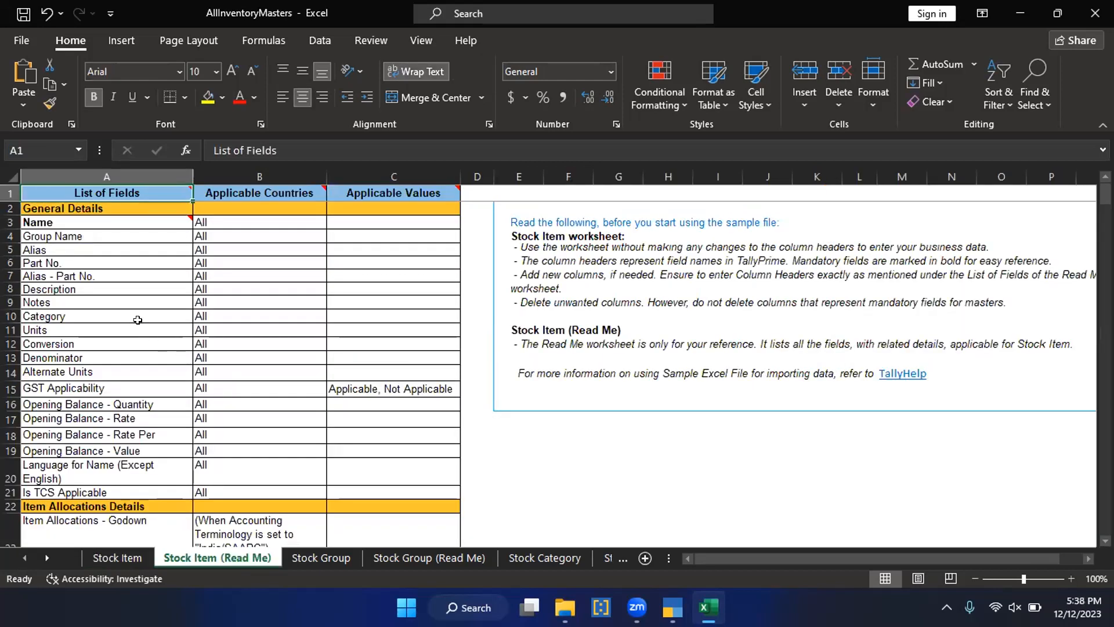
pyautogui.scroll(-2, 138, 319)
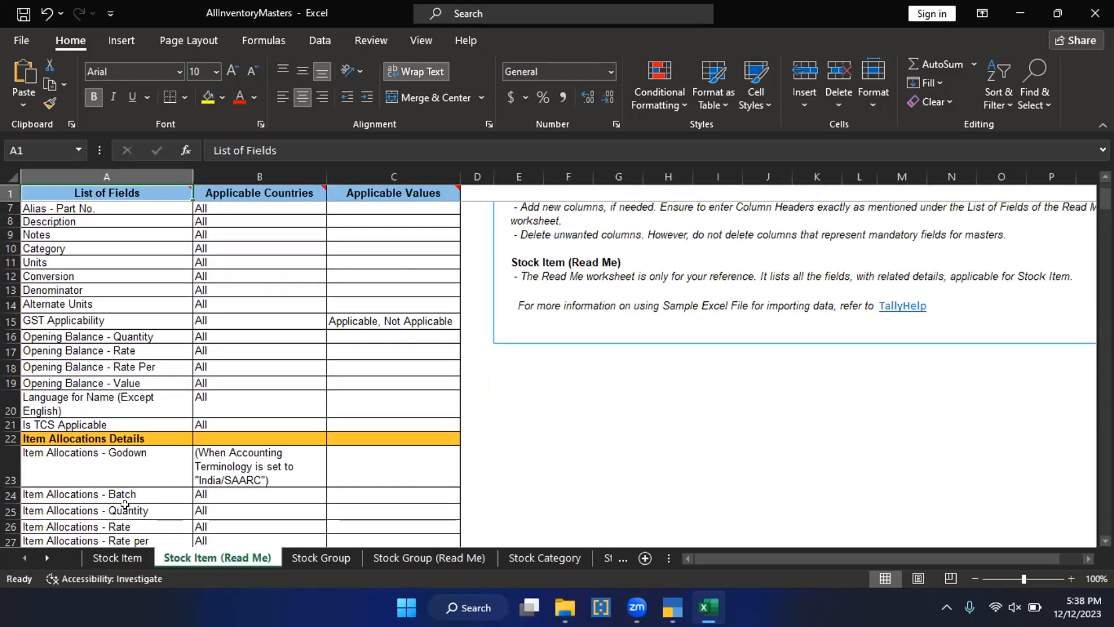
pyautogui.click(122, 558)
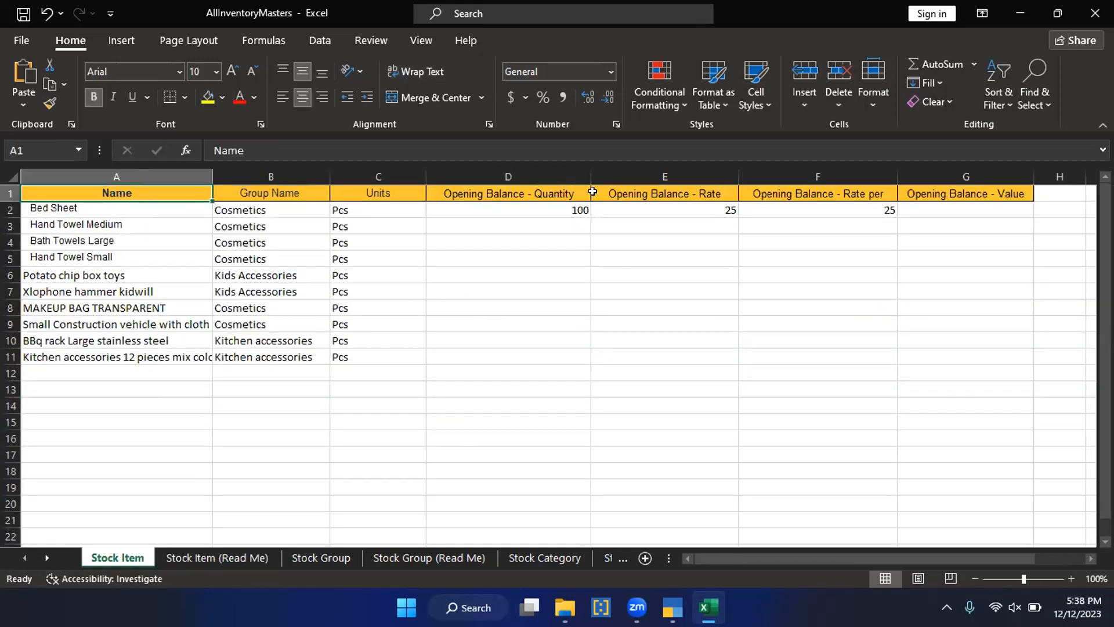
pyautogui.click(251, 555)
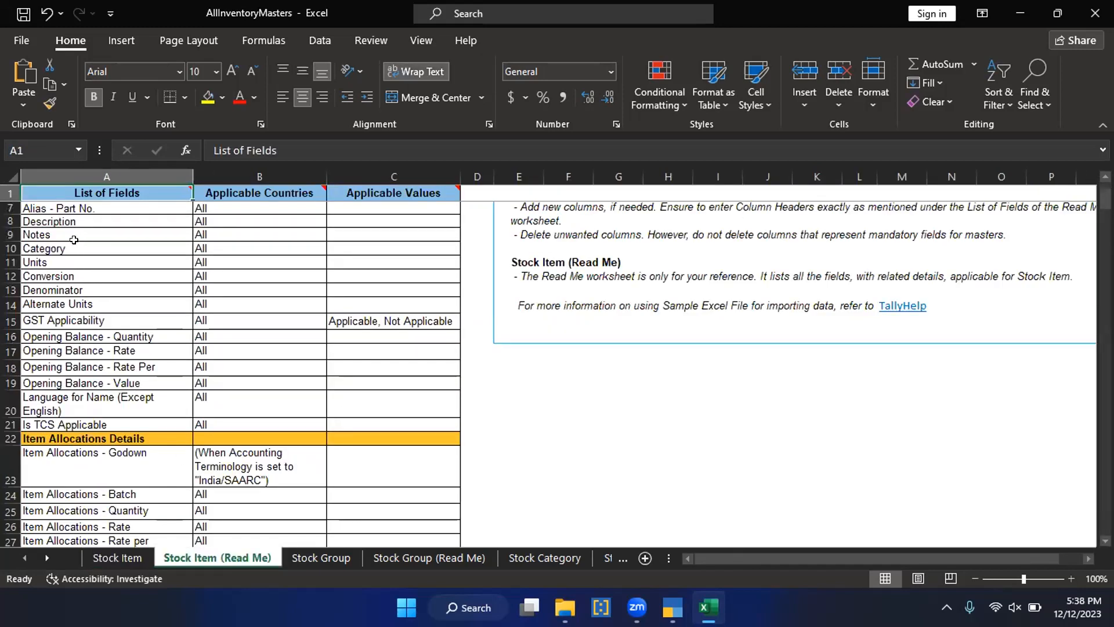
pyautogui.click(84, 208)
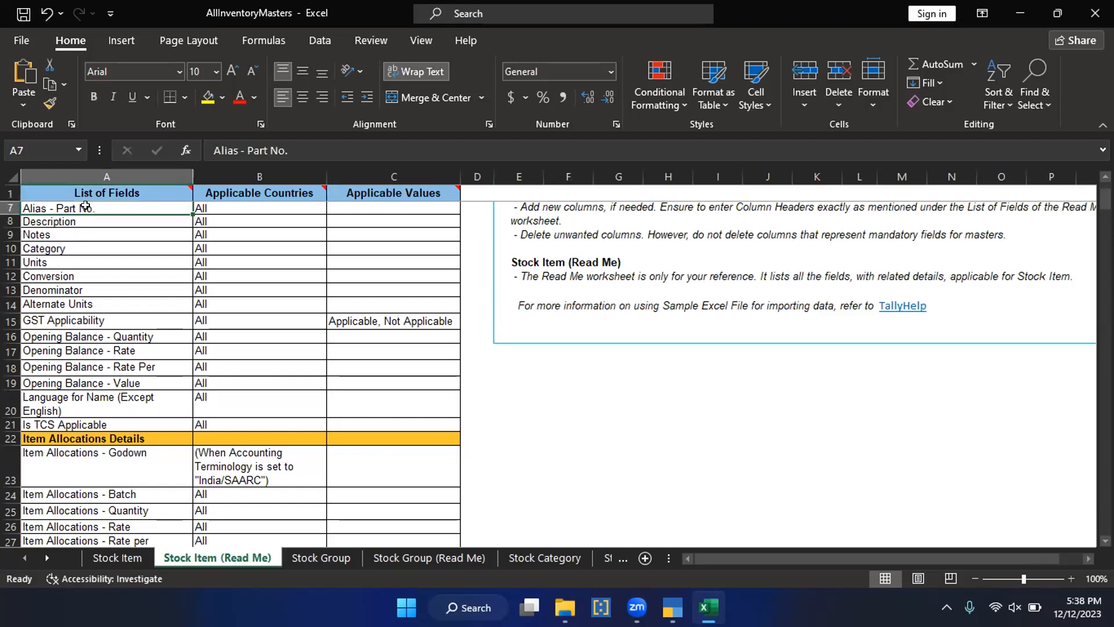
pyautogui.click(74, 234)
pyautogui.click(73, 261)
pyautogui.scroll(-5, 109, 350)
pyautogui.scroll(-3, 109, 350)
pyautogui.scroll(9, 111, 351)
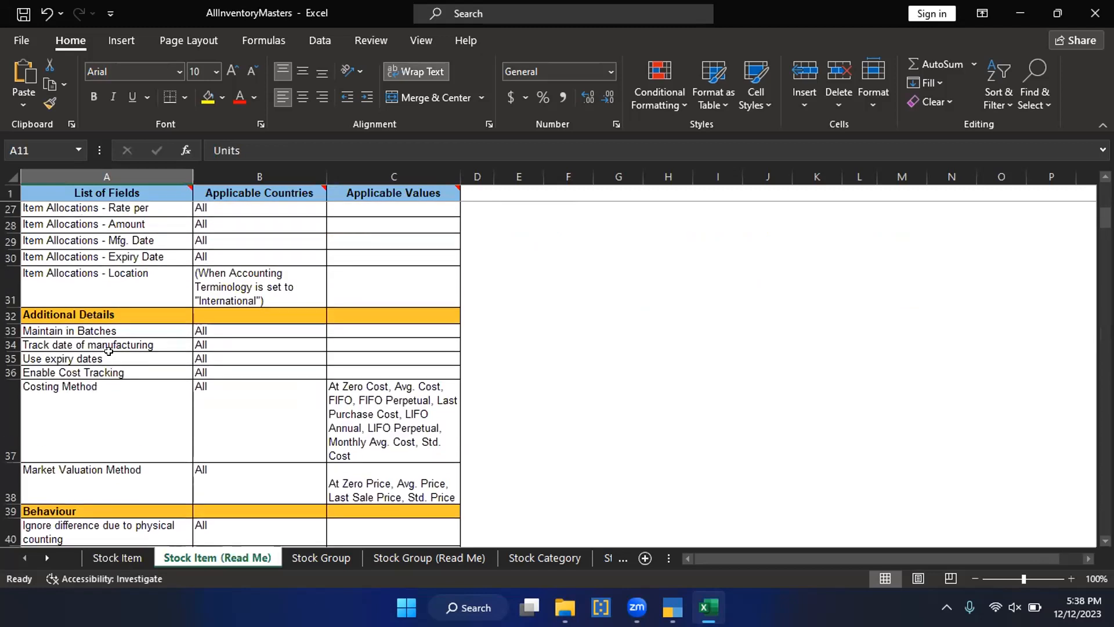
pyautogui.scroll(2, 129, 375)
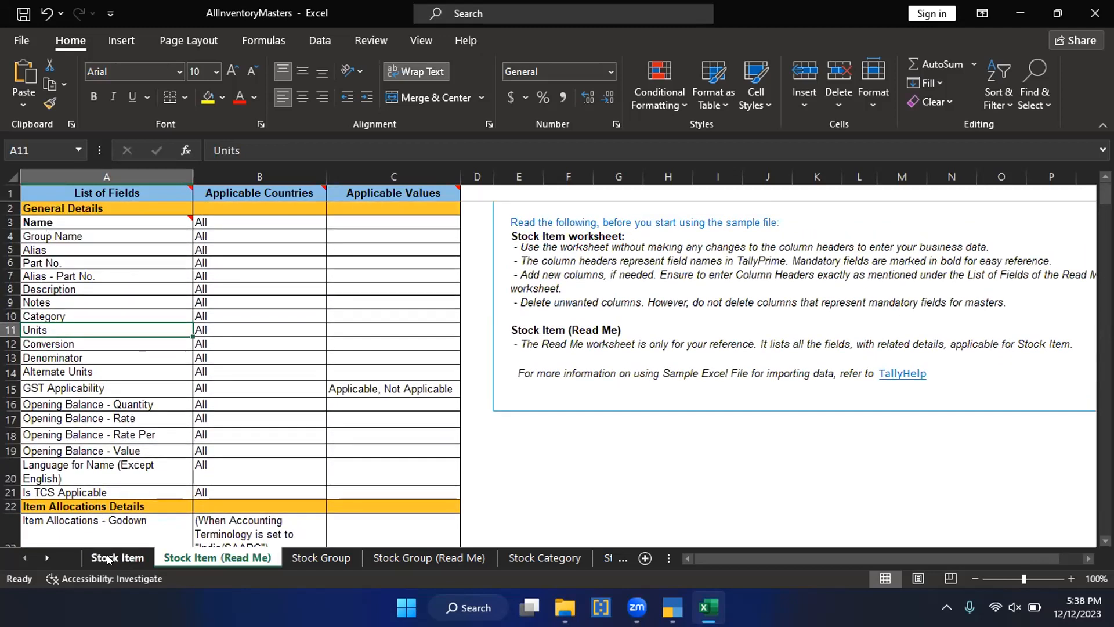
# Step: Insert a blank column before Group Name on the Stock Item sheet
pyautogui.click(59, 266)
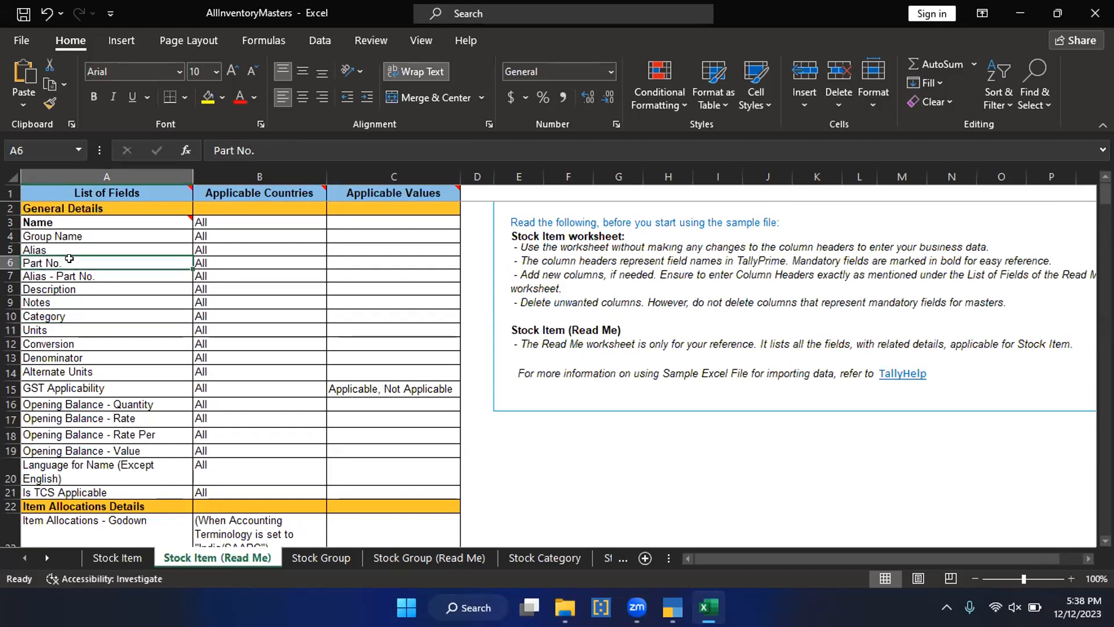
pyautogui.click(107, 562)
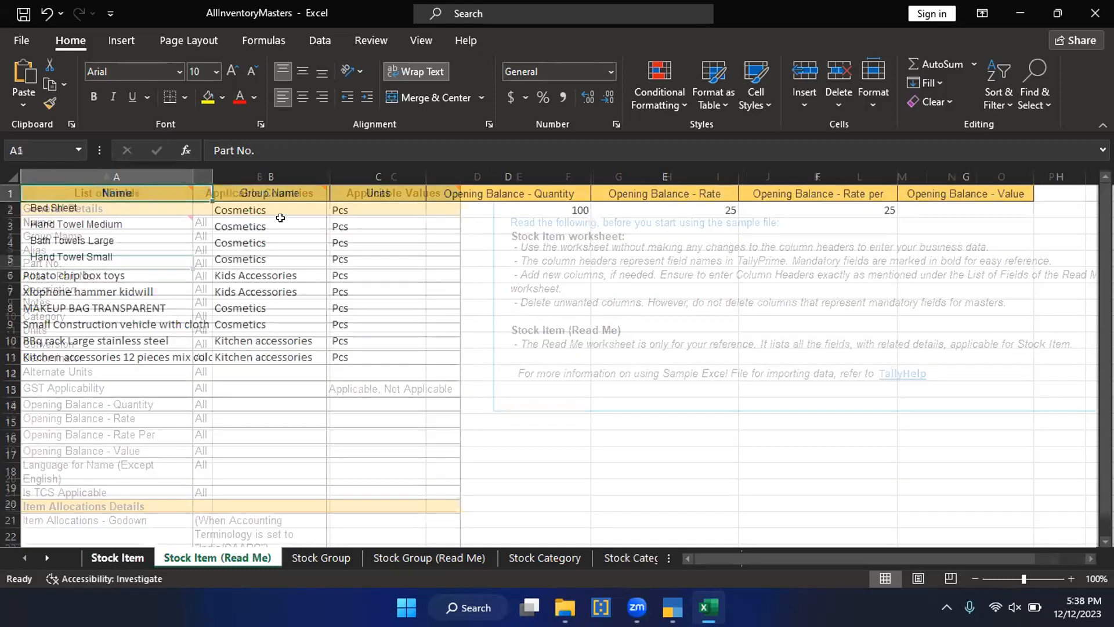
pyautogui.click(268, 226)
pyautogui.click(255, 168)
pyautogui.rightClick(262, 175)
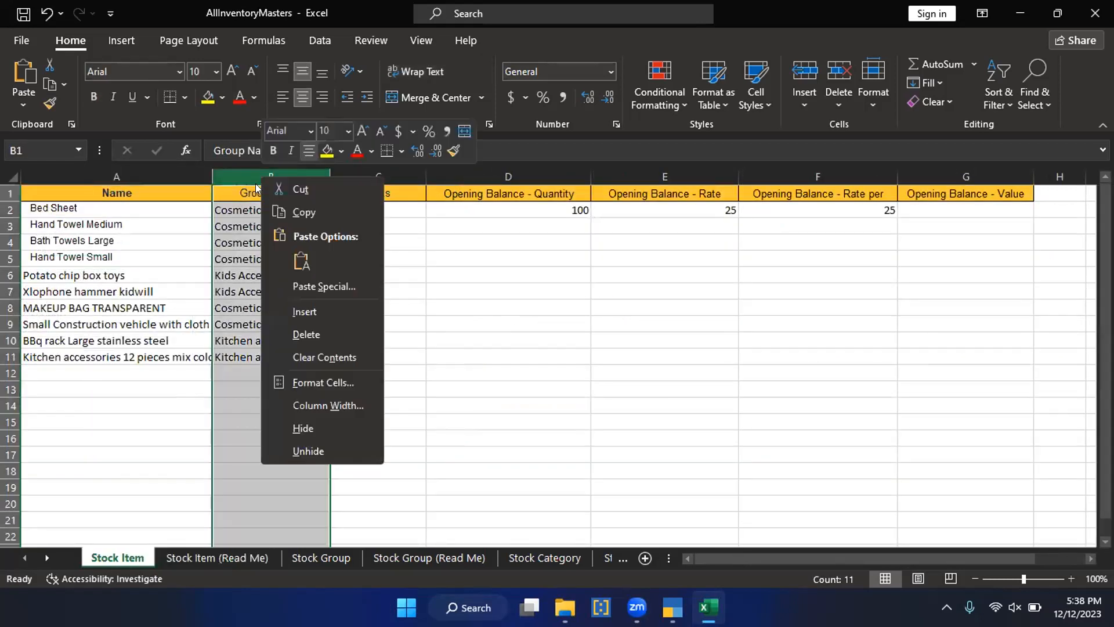
pyautogui.click(304, 311)
# Step: Check the order of the fields from Name to Part No. on the Stock Item (Read Me) sheet
pyautogui.click(217, 557)
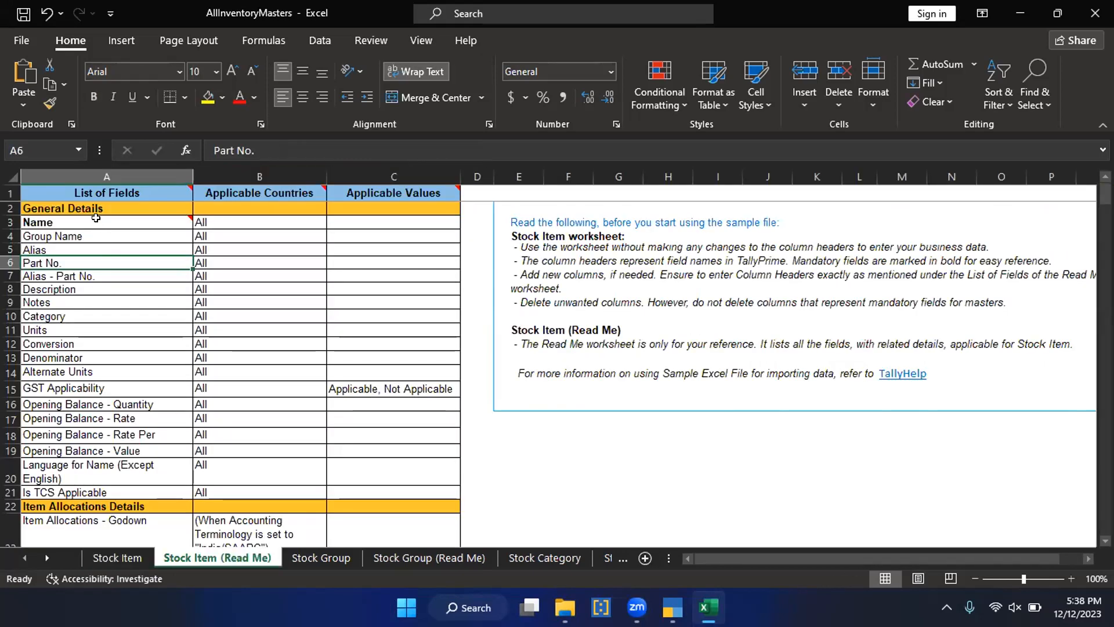
pyautogui.click(60, 223)
pyautogui.click(73, 239)
pyautogui.click(70, 252)
pyautogui.click(70, 263)
pyautogui.click(117, 558)
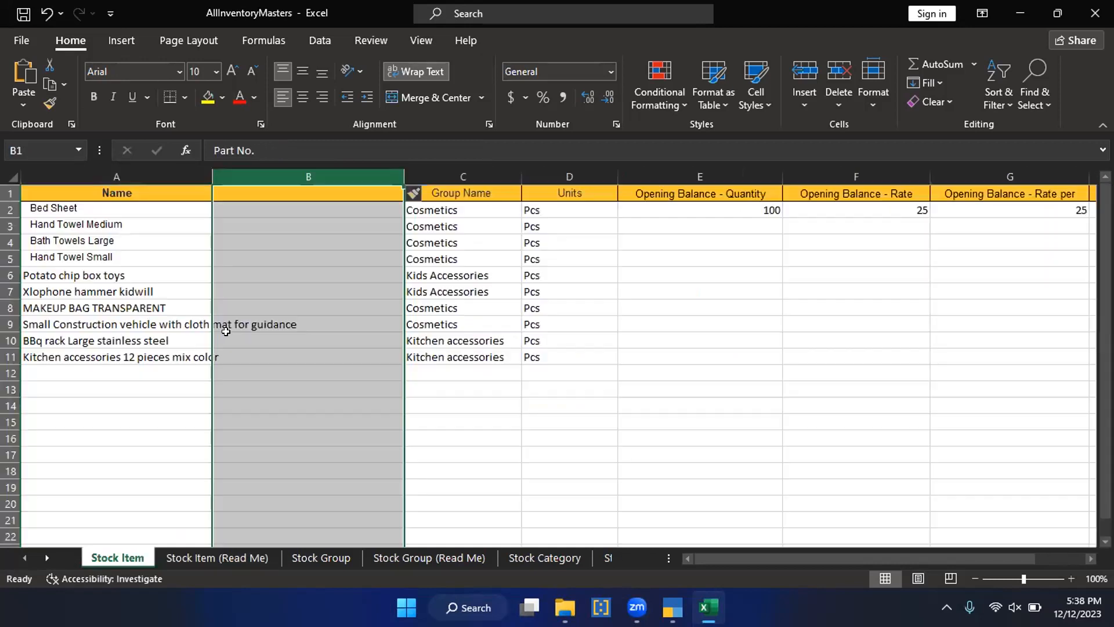
# Step: Undo the blank column insertion before Group Name on the Stock Item sheet
pyautogui.click(269, 177)
pyautogui.rightClick(270, 176)
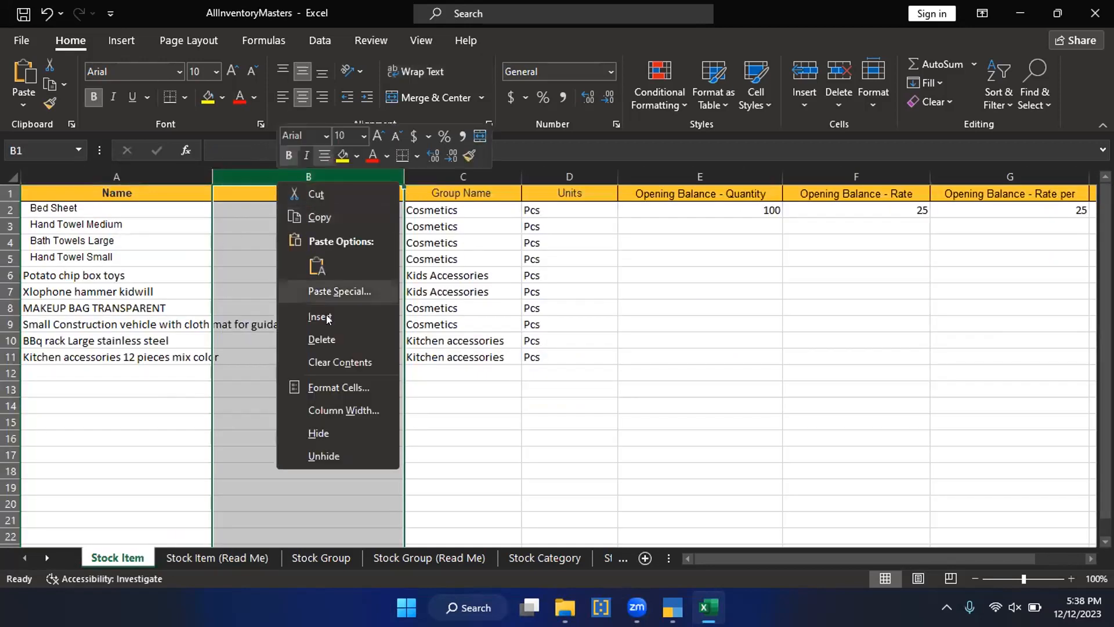
pyautogui.press('Escape')
pyautogui.hotkey('ctrl', 'z')
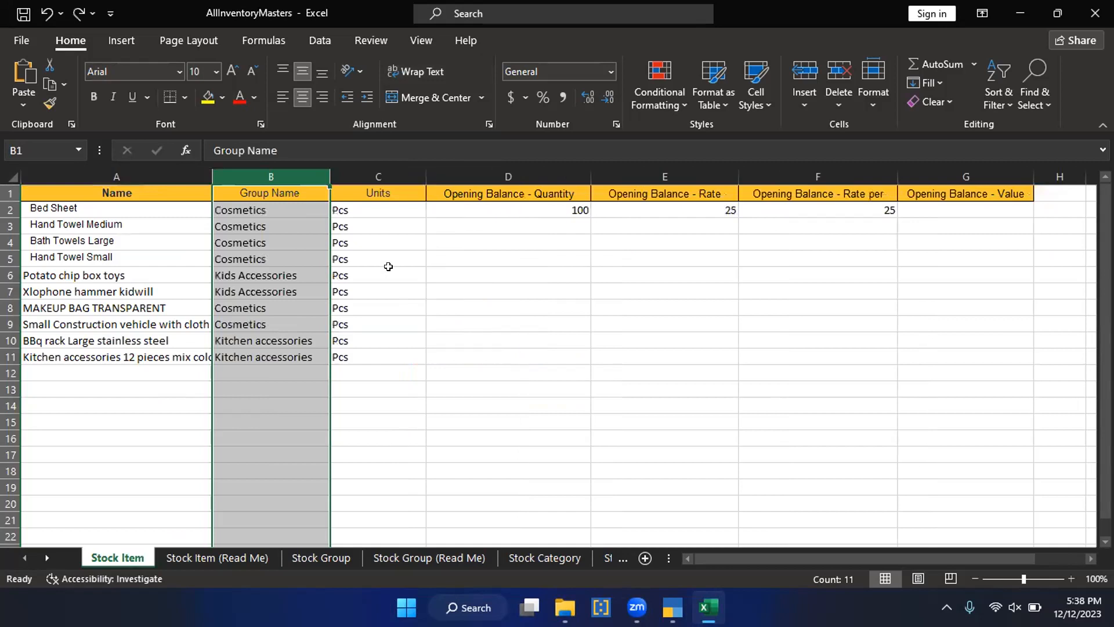
# Step: Insert a blank column between Group Name and Units on the Stock Item sheet
pyautogui.click(374, 177)
pyautogui.rightClick(374, 177)
pyautogui.click(419, 314)
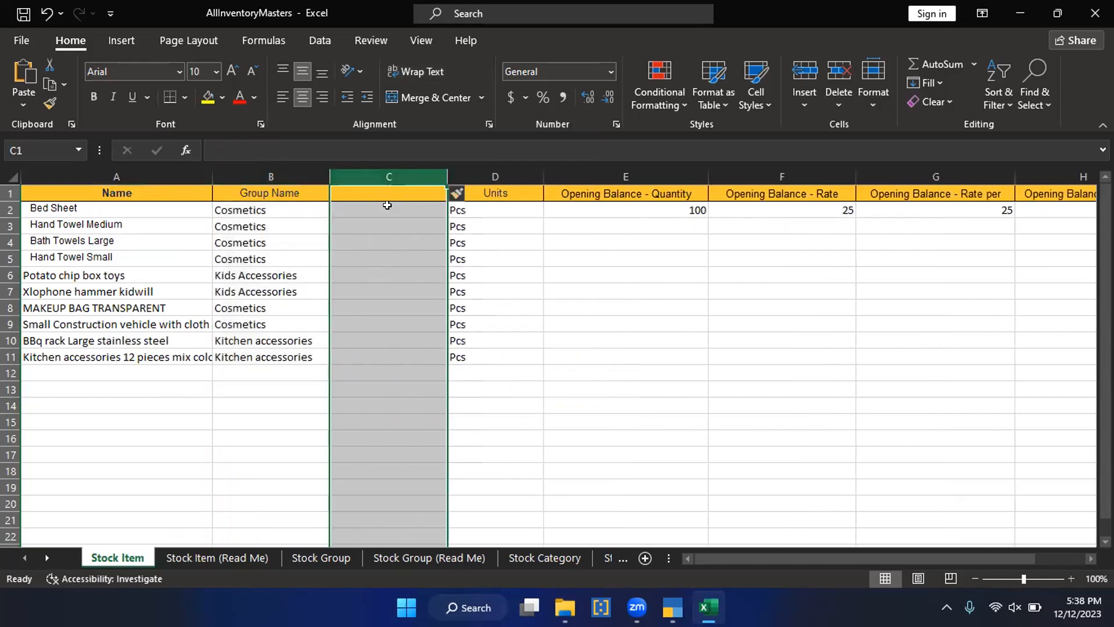
# Step: Copy the Part No. field name from Stock Item (Read Me) into header cell C1 of the Stock Item sheet
pyautogui.click(386, 193)
pyautogui.click(240, 557)
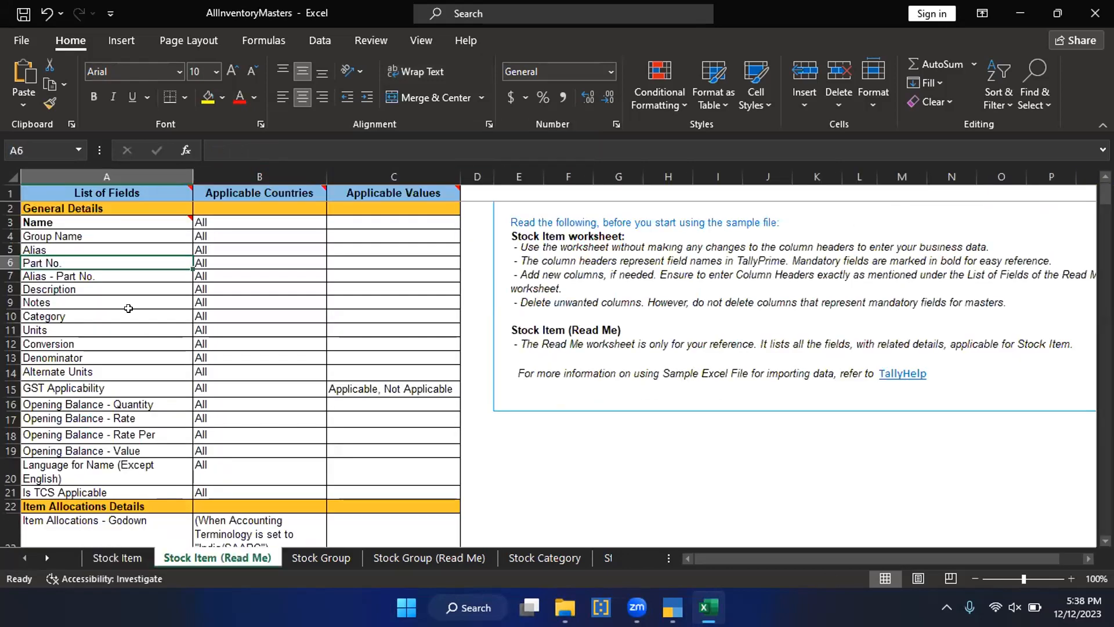
pyautogui.click(107, 264)
pyautogui.hotkey('ctrl', 'c')
pyautogui.click(113, 557)
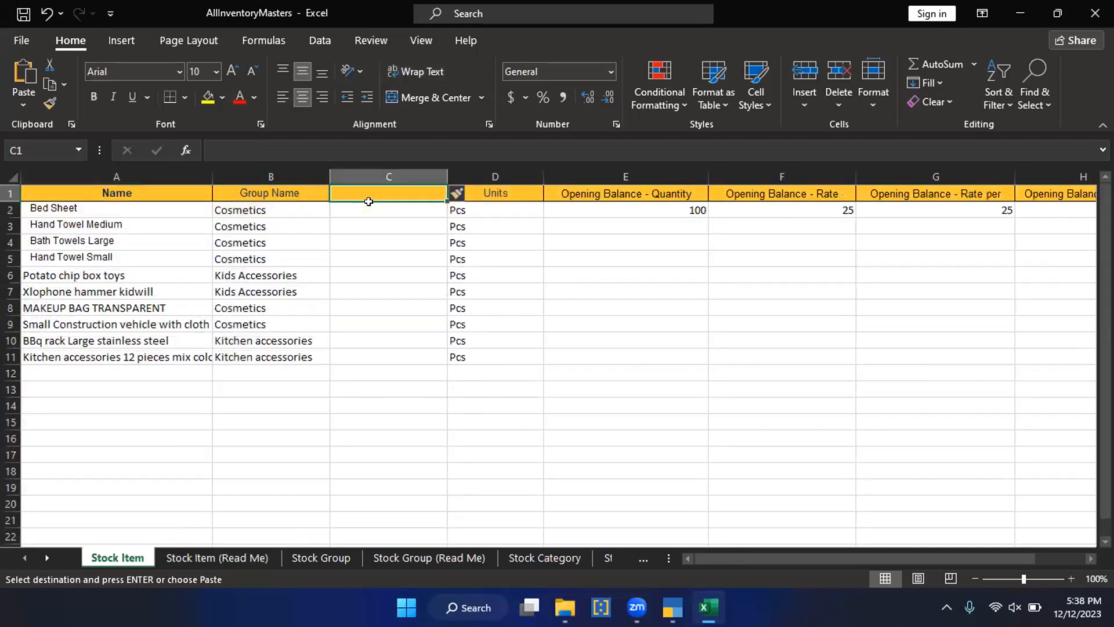
pyautogui.hotkey('ctrl', 'v')
# Step: Fill the Part No. column C2:C11 with consecutive numbers 1001 to 1010 for the ten stock items
pyautogui.click(368, 206)
pyautogui.press('Escape')
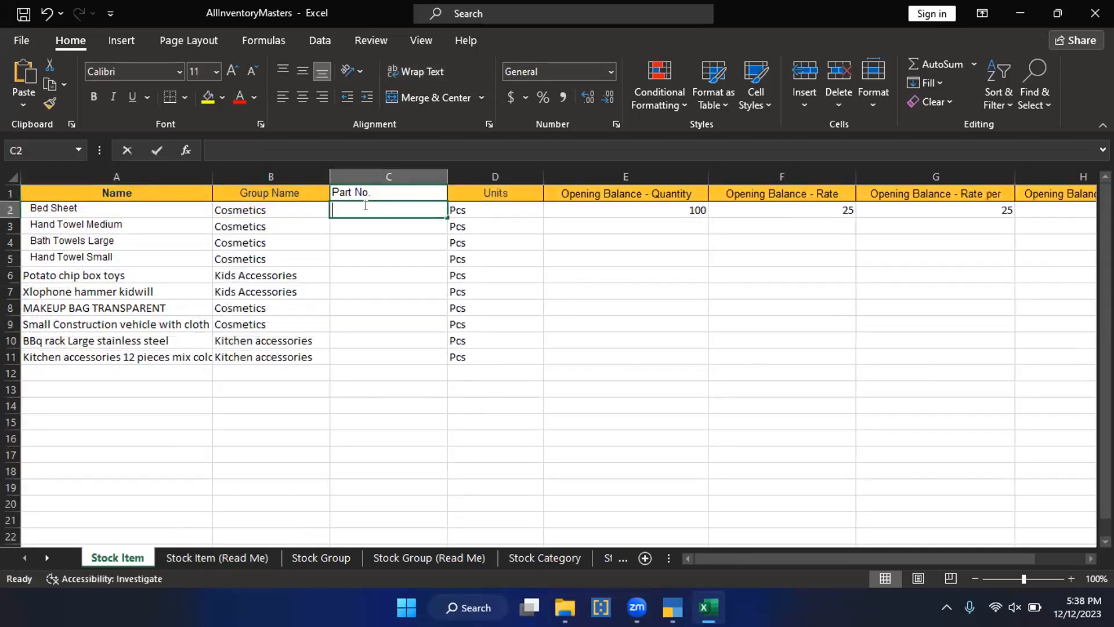
pyautogui.write('1001')
pyautogui.press('Return')
pyautogui.write('1002')
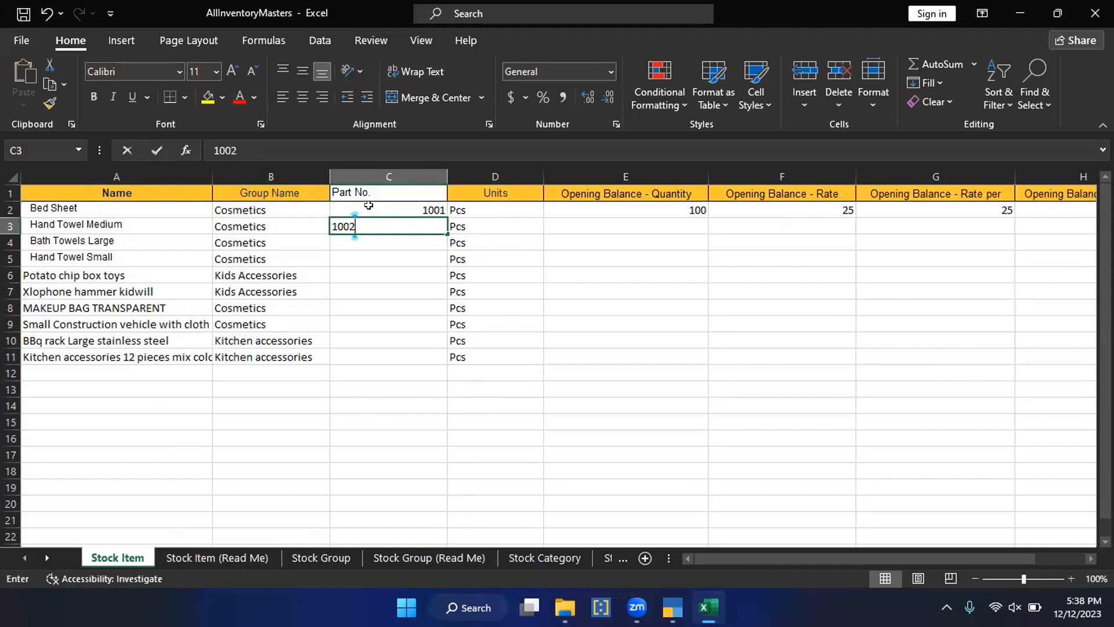
pyautogui.press('Return')
pyautogui.write('1003')
pyautogui.press('Return')
pyautogui.write('1004')
pyautogui.press('Return')
pyautogui.write('1005')
pyautogui.press('Return')
pyautogui.write('1006')
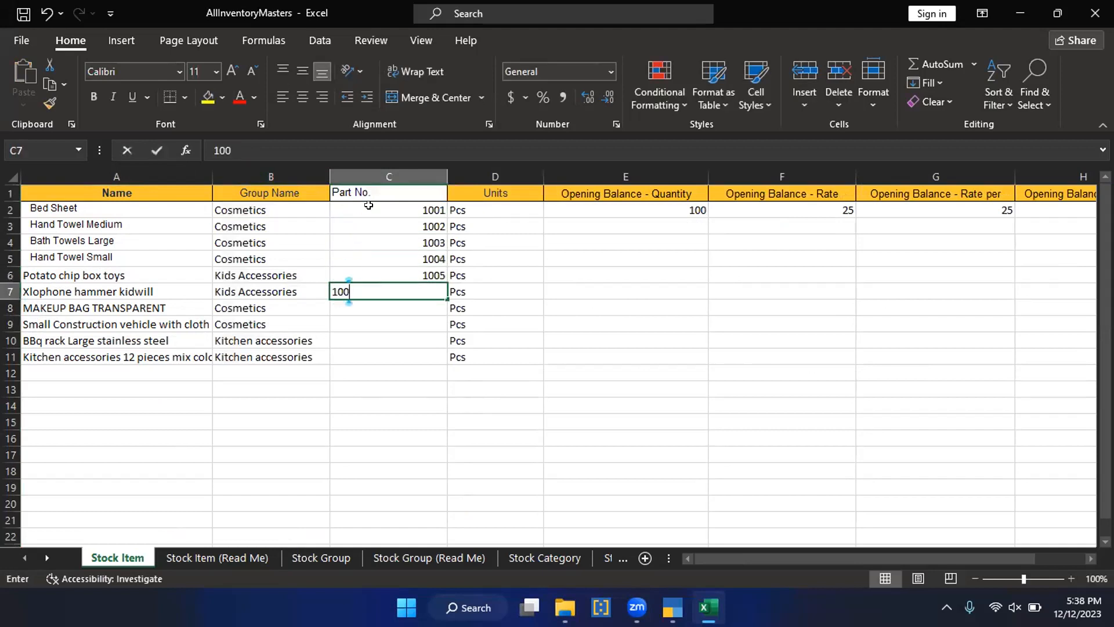
pyautogui.press('Return')
pyautogui.write('1007')
pyautogui.press('Return')
pyautogui.write('1008')
pyautogui.press('Return')
pyautogui.write('1009')
pyautogui.press('Return')
pyautogui.write('1010')
pyautogui.press('Return')
pyautogui.click(371, 206)
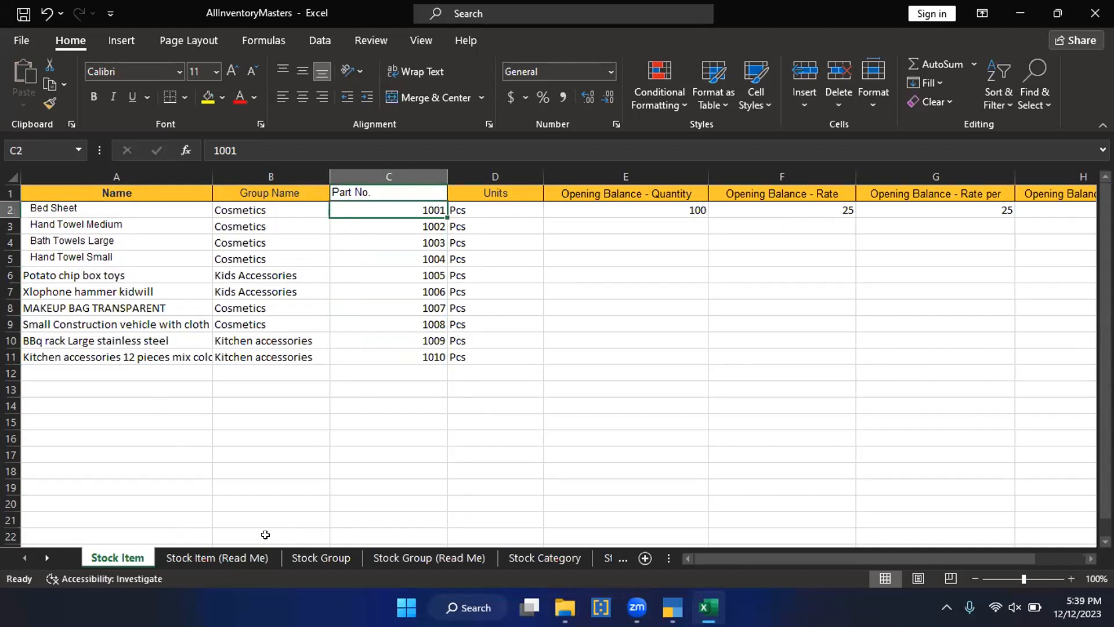
# Step: Examine the Stock Item (Read Me) field list, from general details through GST to price list fields, for further columns to add
pyautogui.click(217, 558)
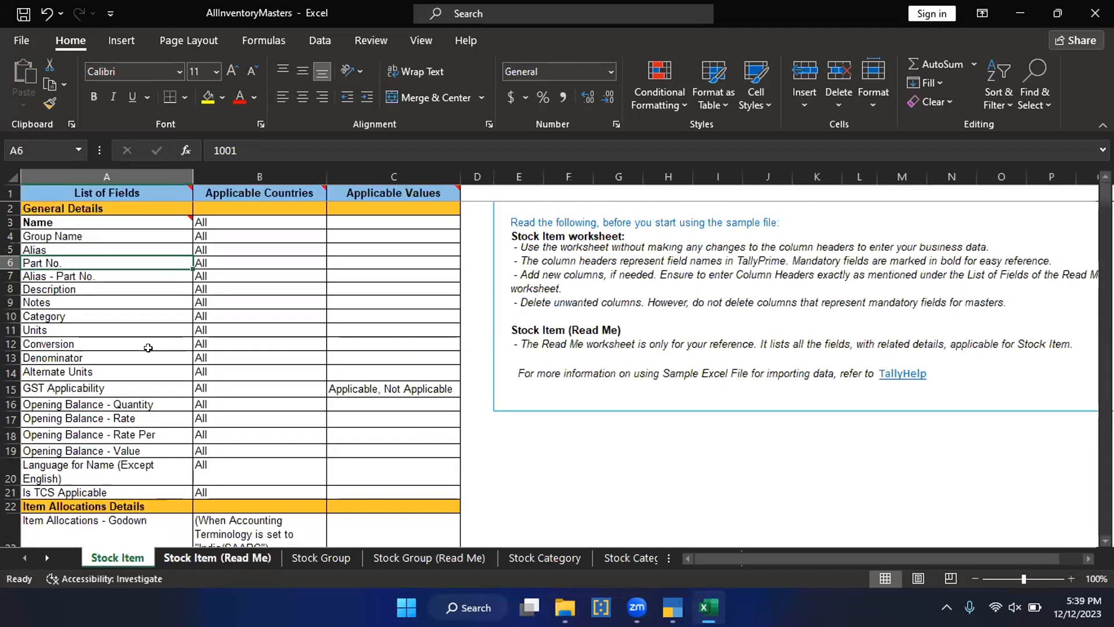
pyautogui.click(85, 288)
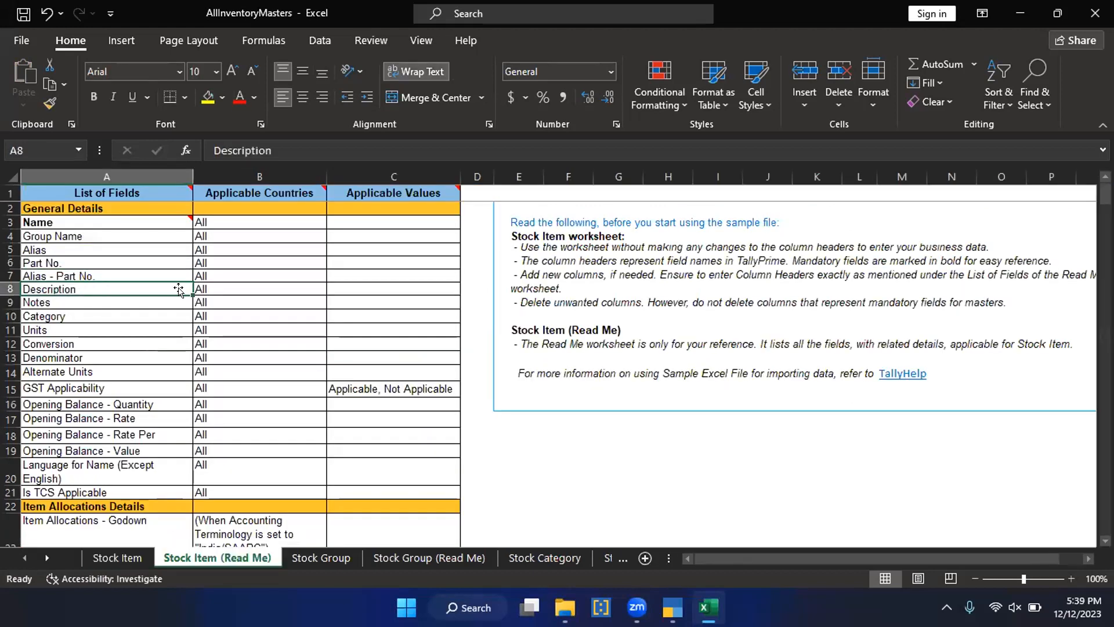
pyautogui.click(148, 558)
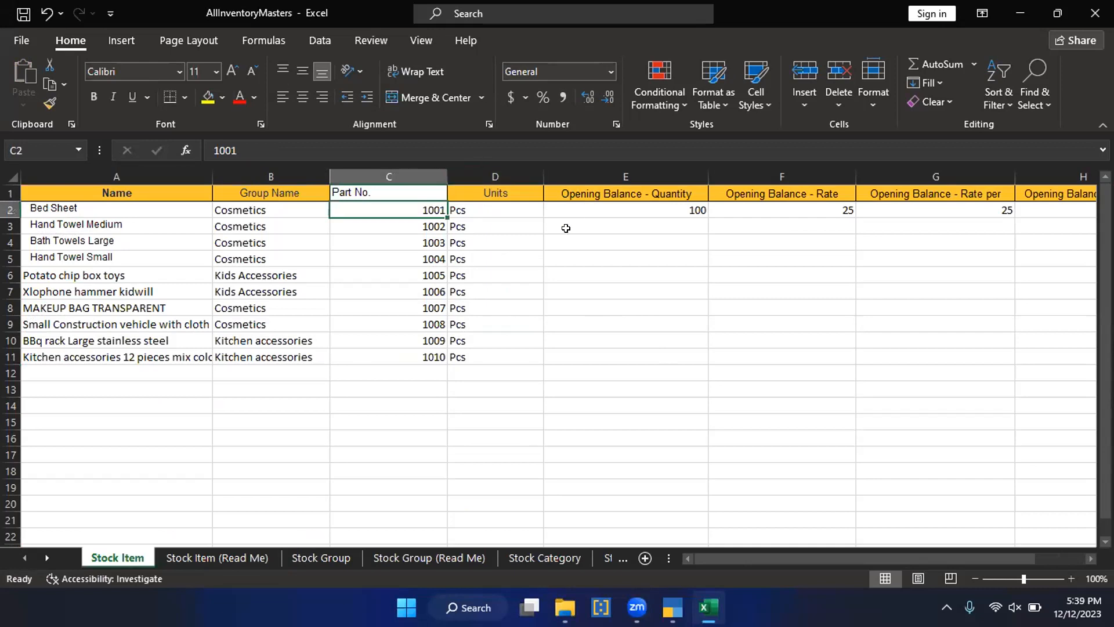
pyautogui.click(254, 558)
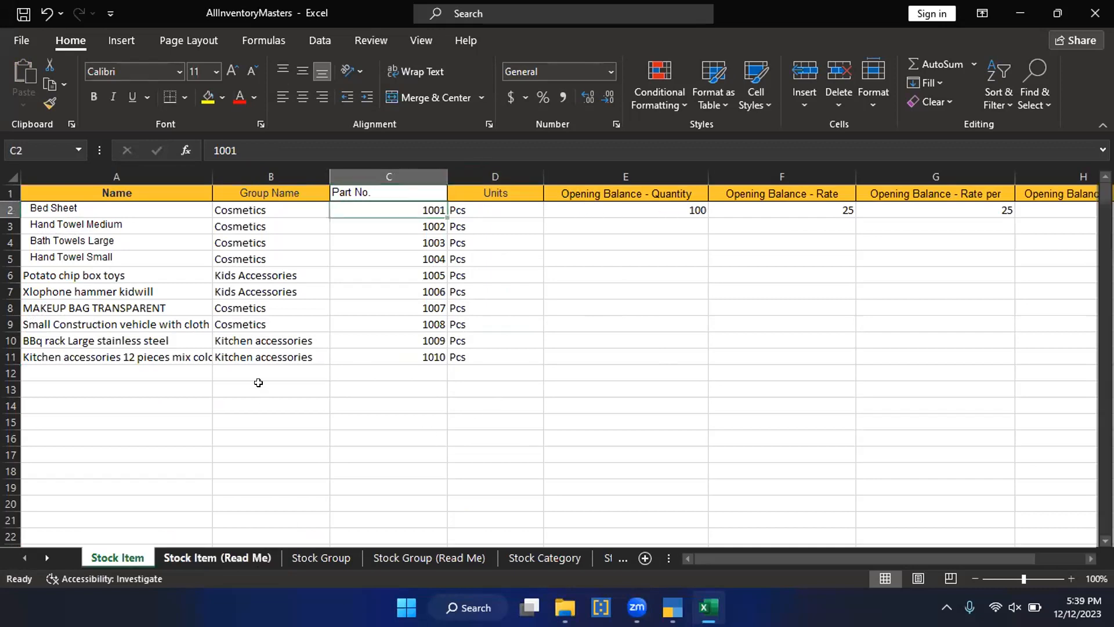
pyautogui.scroll(-10, 255, 377)
pyautogui.scroll(4, 255, 375)
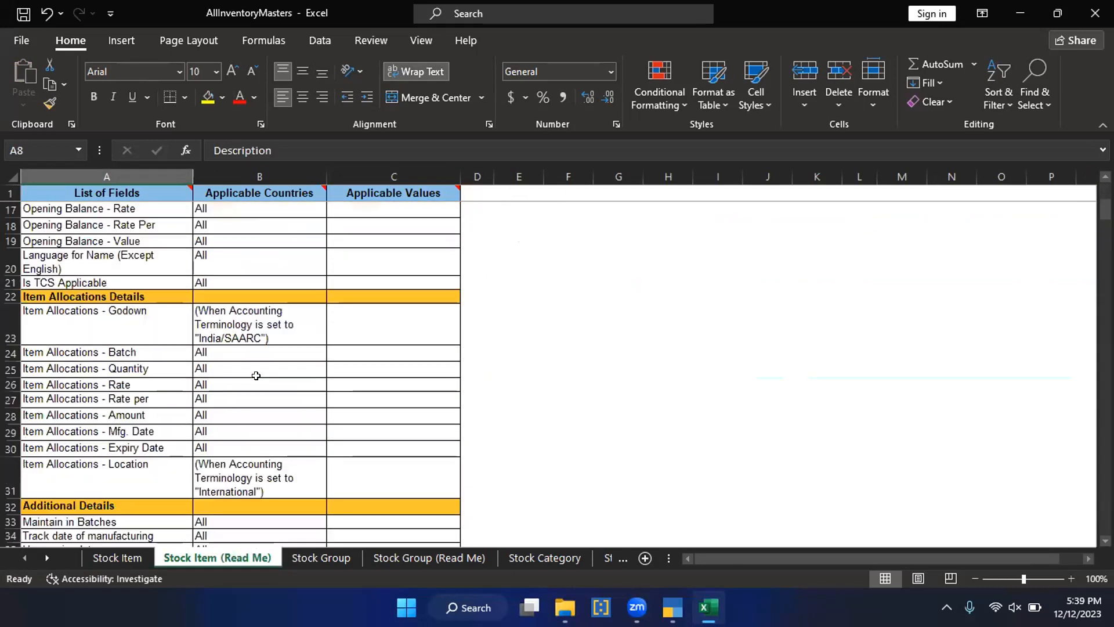
pyautogui.scroll(-12, 256, 375)
pyautogui.scroll(-20, 256, 375)
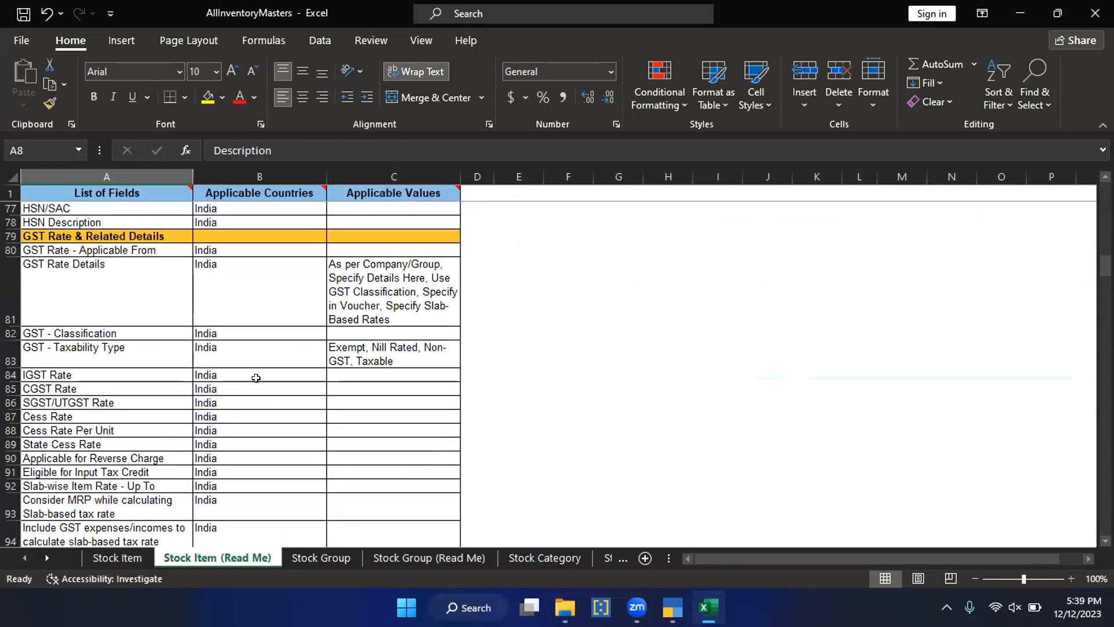
pyautogui.scroll(15, 253, 386)
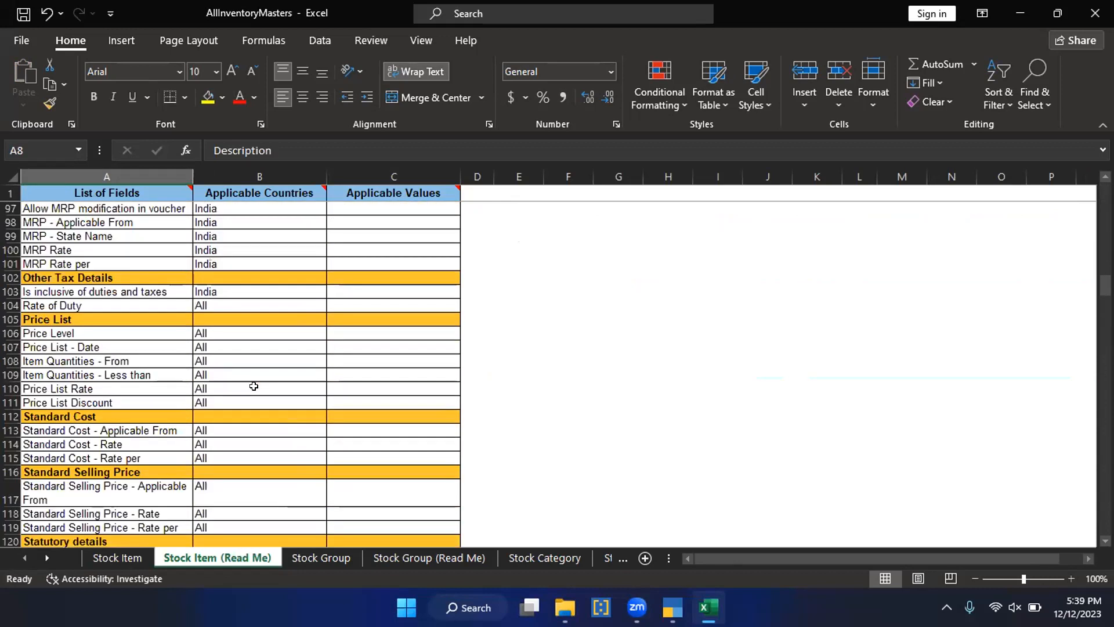
# Step: Compare the group names used on the Stock Item sheet with the names listed on the Stock Group sheet
pyautogui.click(329, 559)
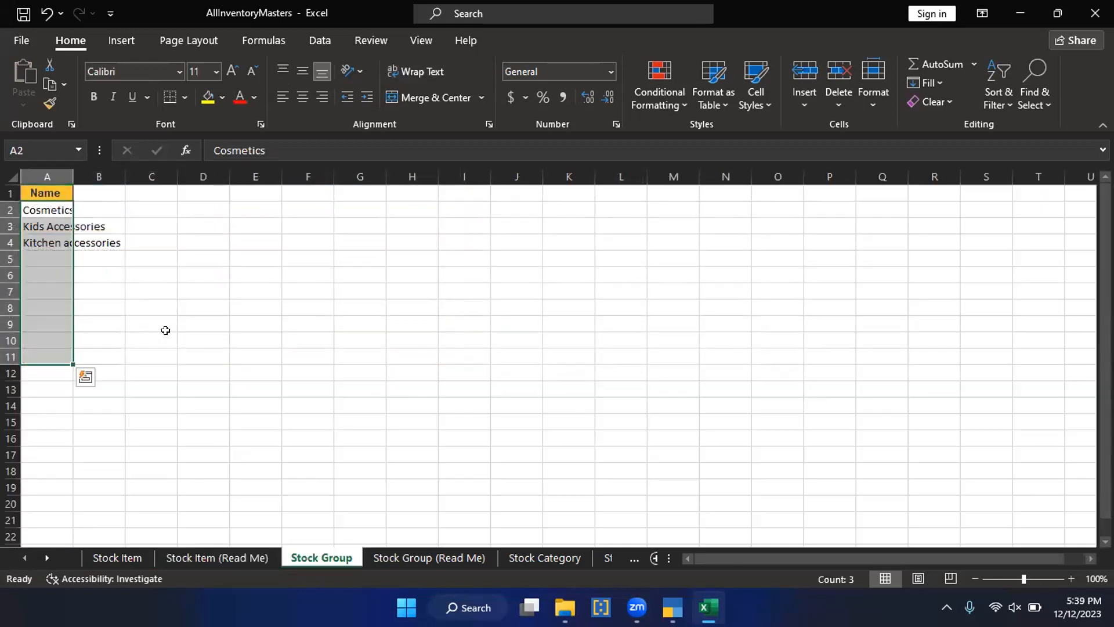
pyautogui.click(125, 537)
pyautogui.click(127, 555)
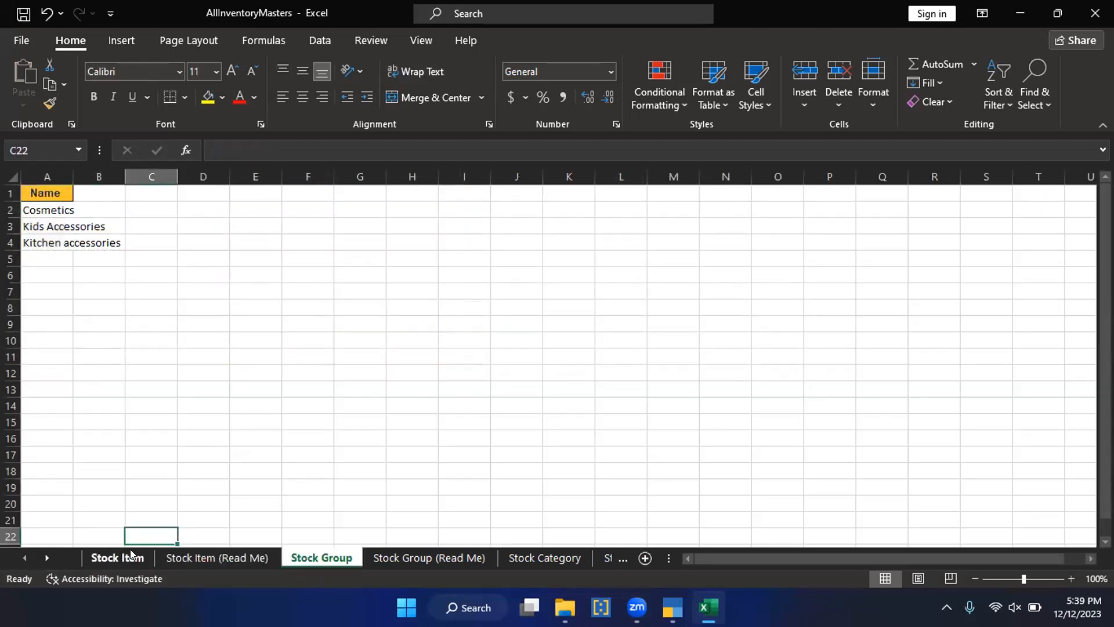
pyautogui.click(220, 323)
pyautogui.click(238, 221)
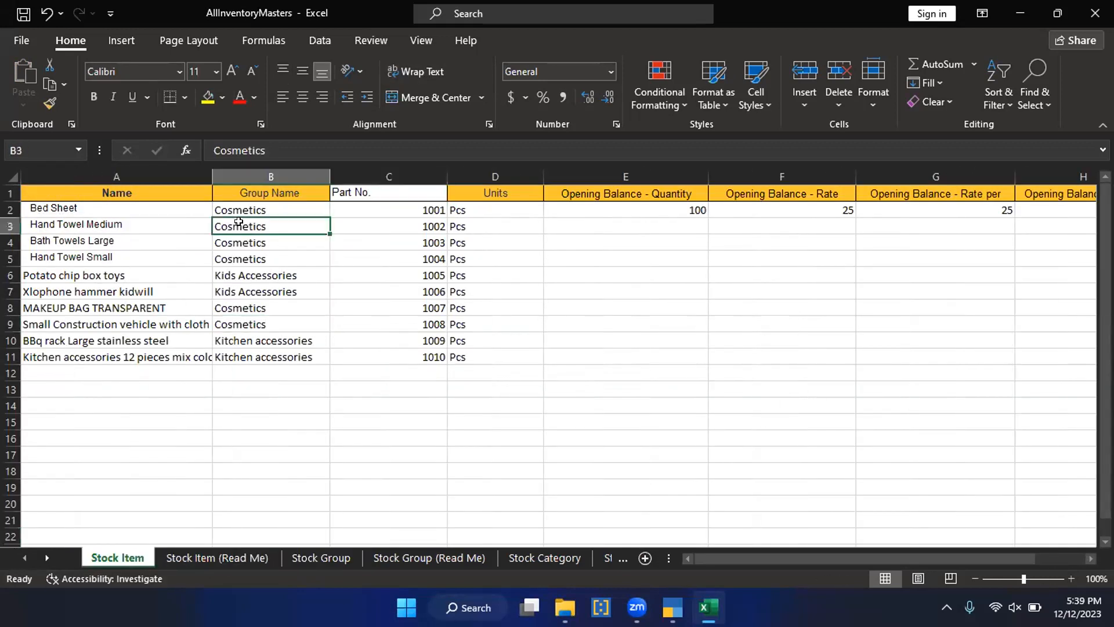
pyautogui.click(256, 277)
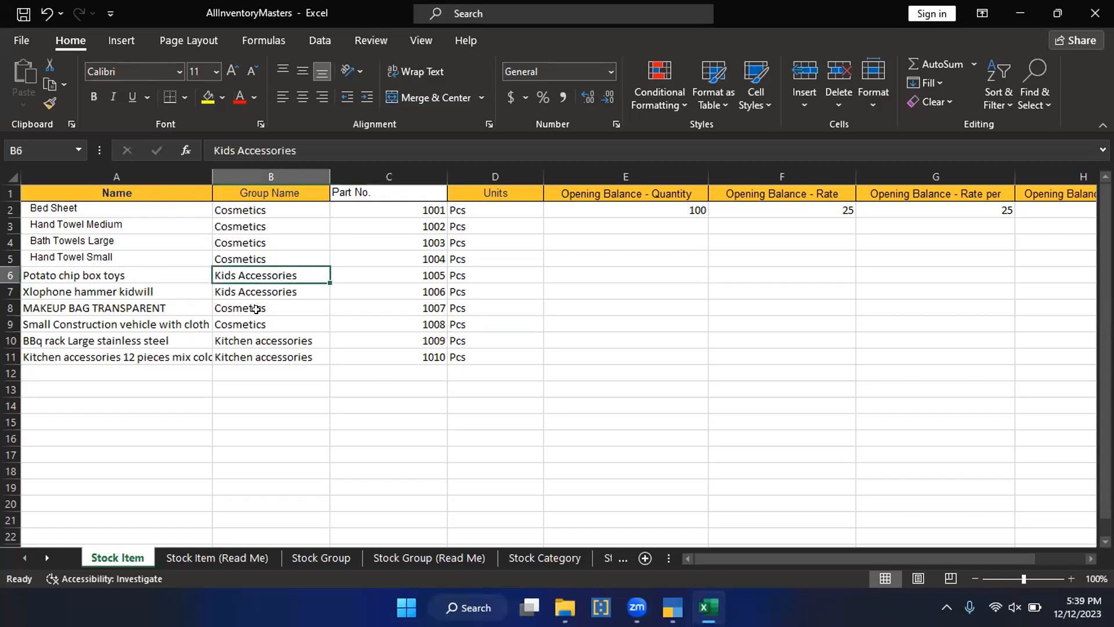
pyautogui.click(255, 340)
pyautogui.click(203, 558)
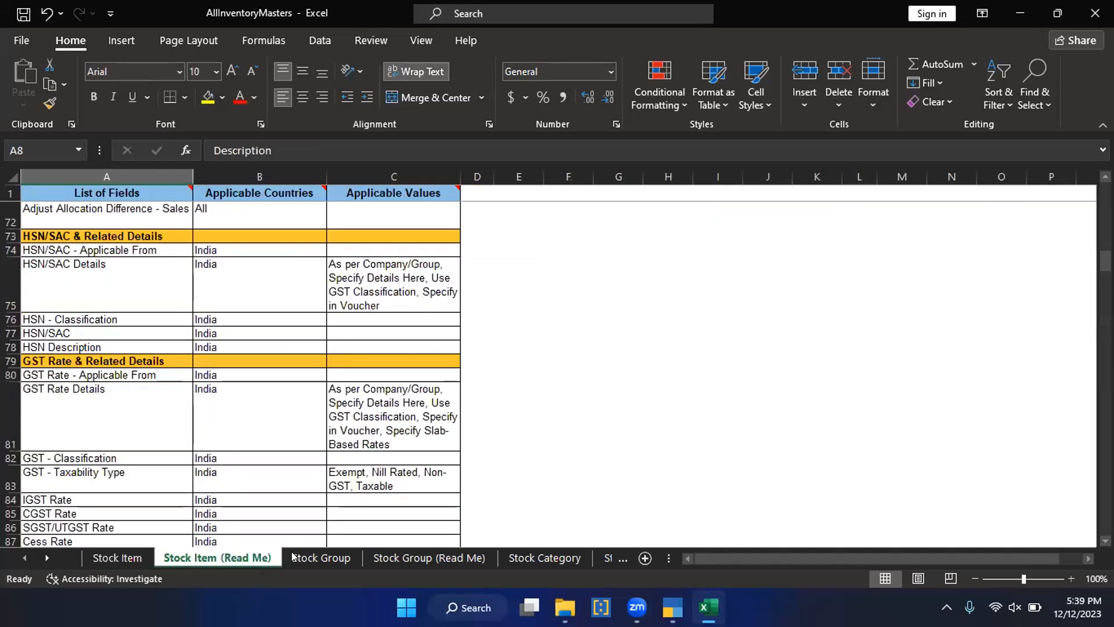
pyautogui.click(314, 557)
pyautogui.click(61, 208)
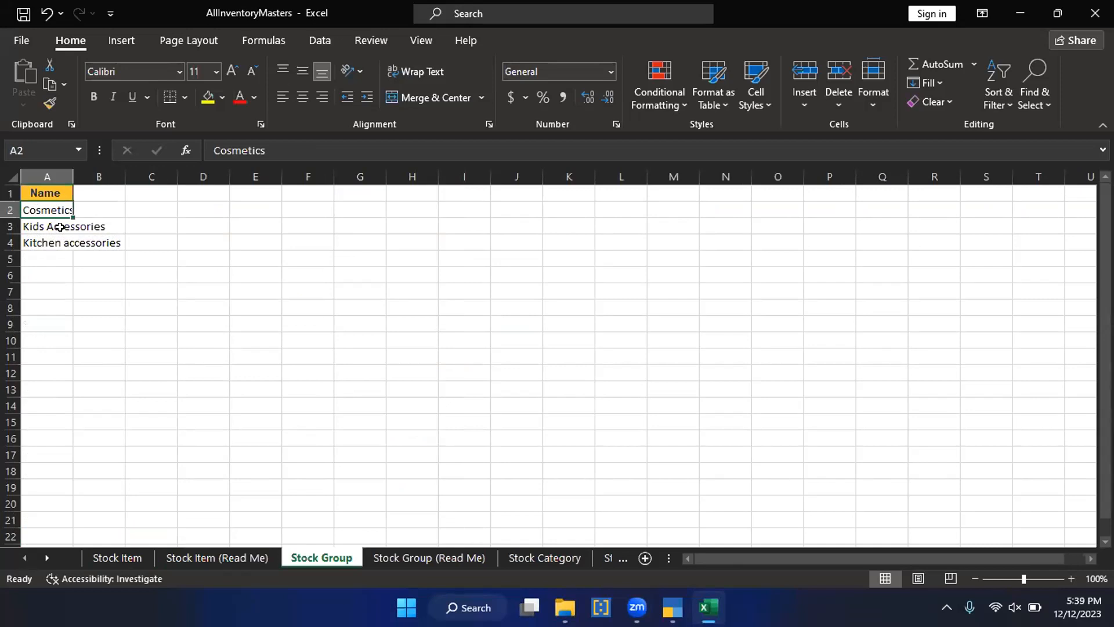
pyautogui.click(60, 227)
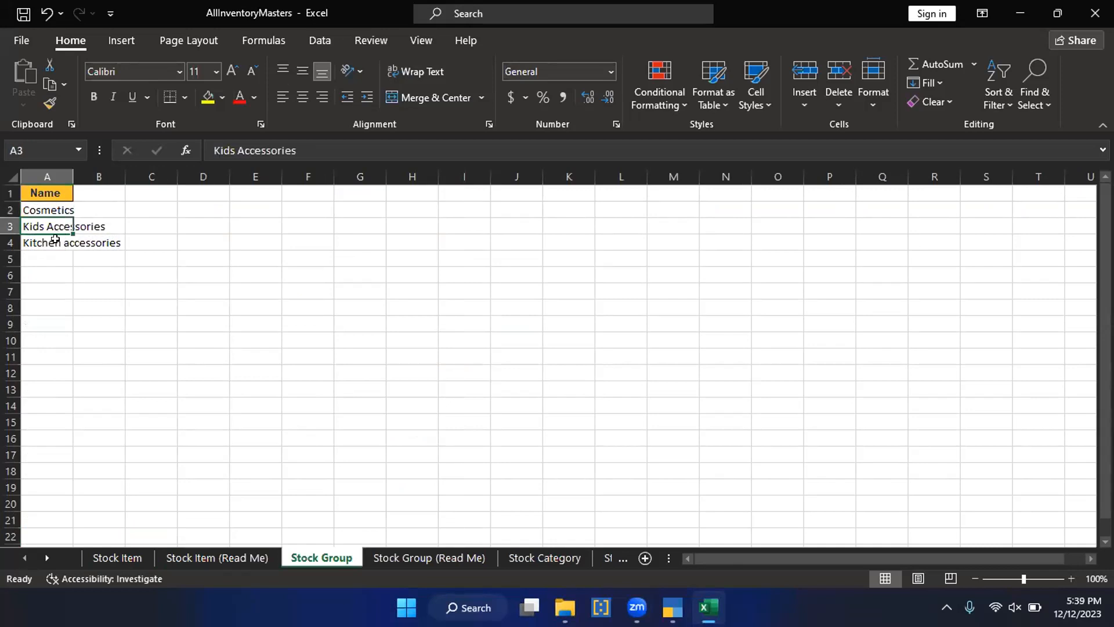
pyautogui.click(55, 243)
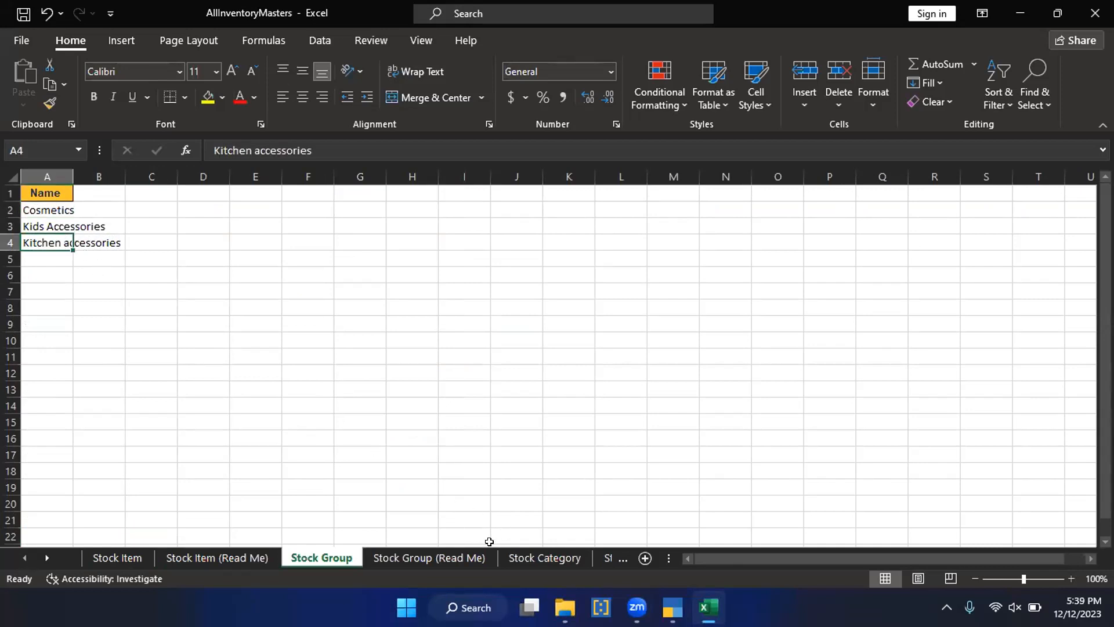
# Step: Review the fields supported for stock groups on the Stock Group (Read Me) sheet
pyautogui.click(458, 557)
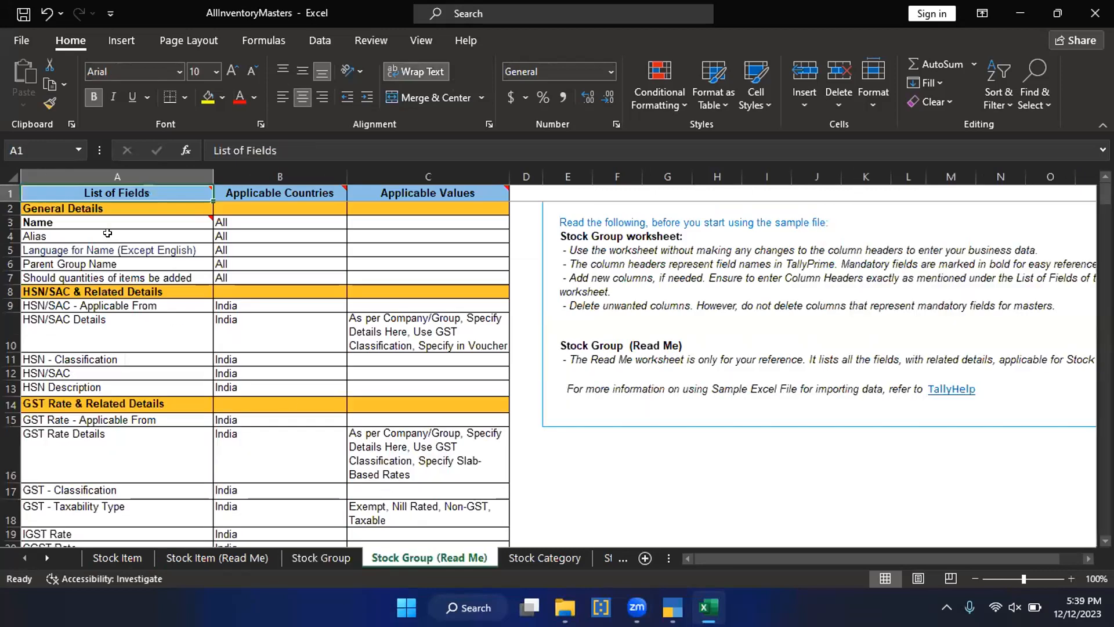
pyautogui.scroll(-5, 122, 285)
pyautogui.scroll(5, 87, 301)
pyautogui.scroll(-1, 104, 376)
pyautogui.scroll(-6, 107, 374)
pyautogui.scroll(-5, 104, 388)
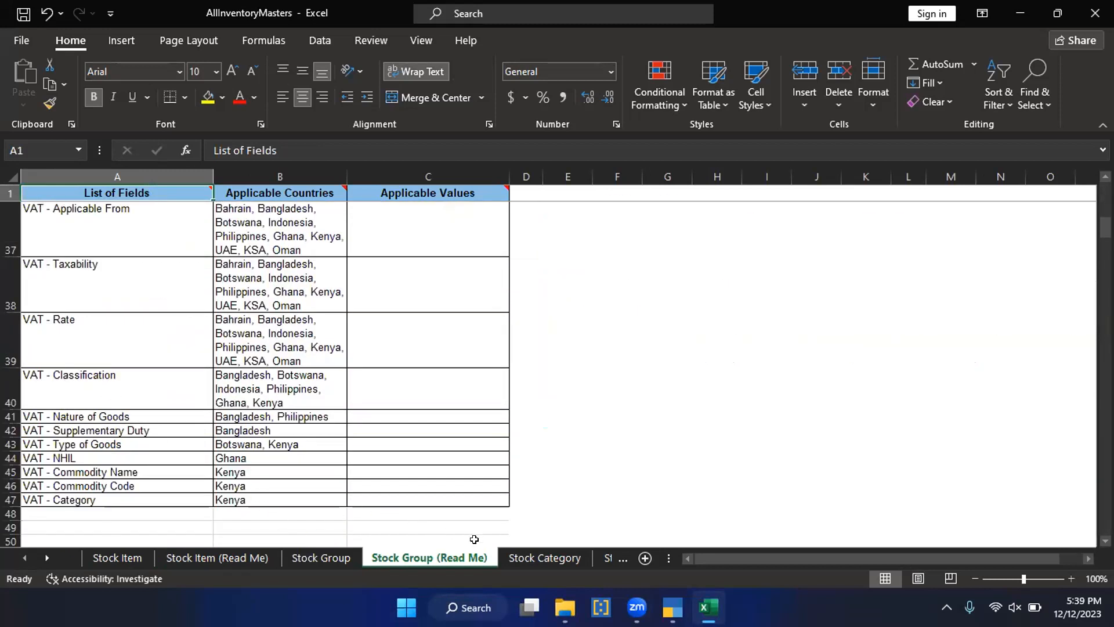
# Step: Add the unit symbols Nos and Ctn below Pcs in the Symbol column of the Unit sheet
pyautogui.click(544, 558)
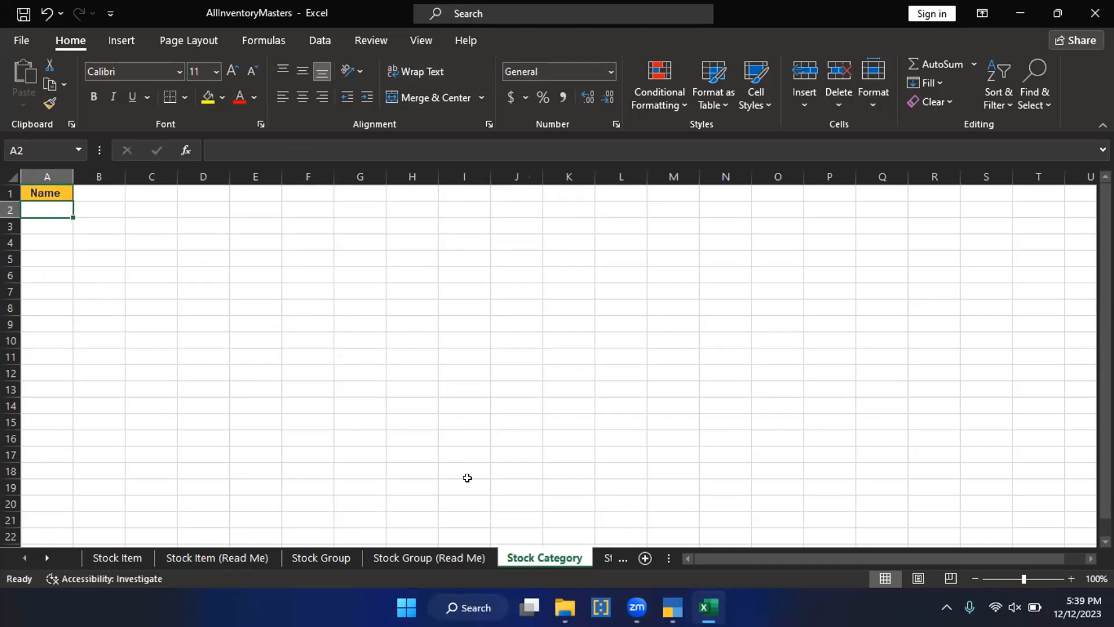
pyautogui.hotkey('ctrl', 'pagedown')
pyautogui.hotkey('ctrl', 'pagedown')
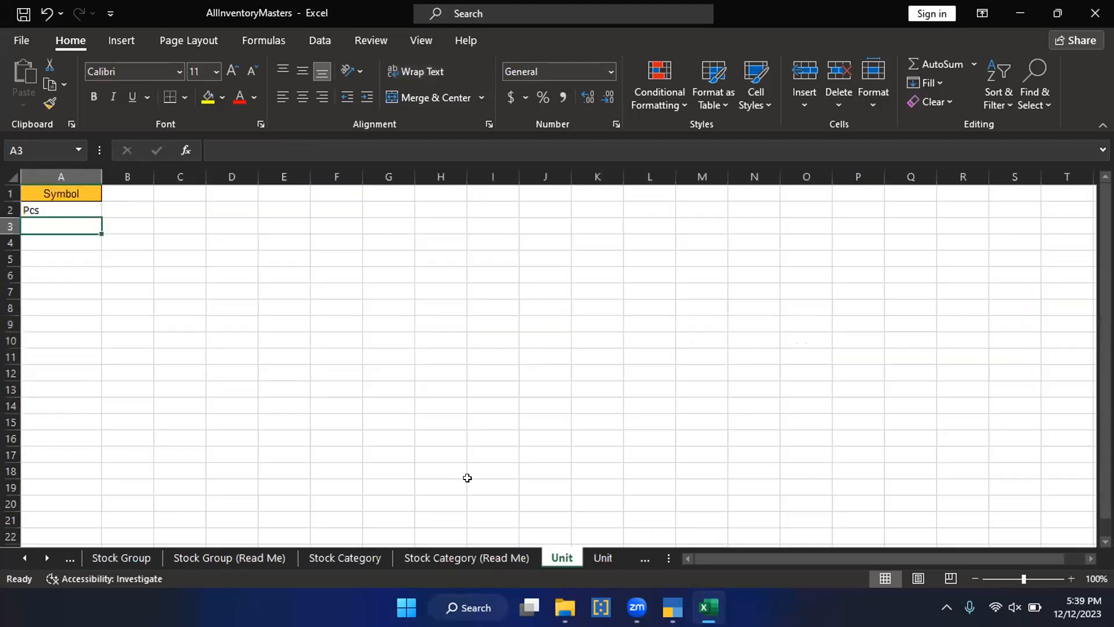
pyautogui.click(75, 205)
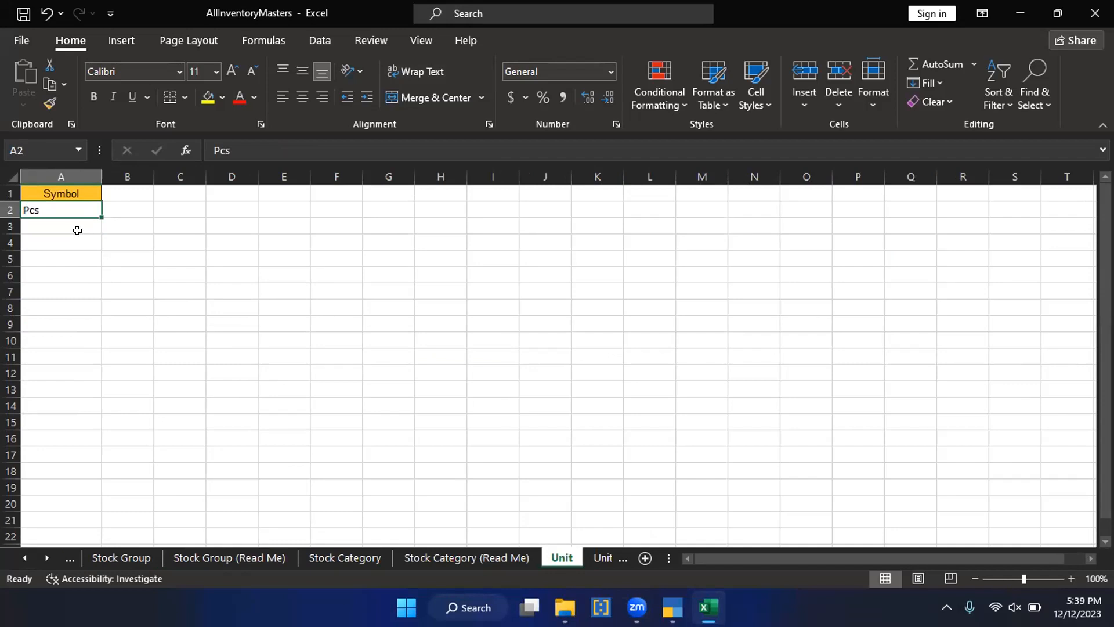
pyautogui.click(74, 236)
pyautogui.click(64, 221)
pyautogui.write('No')
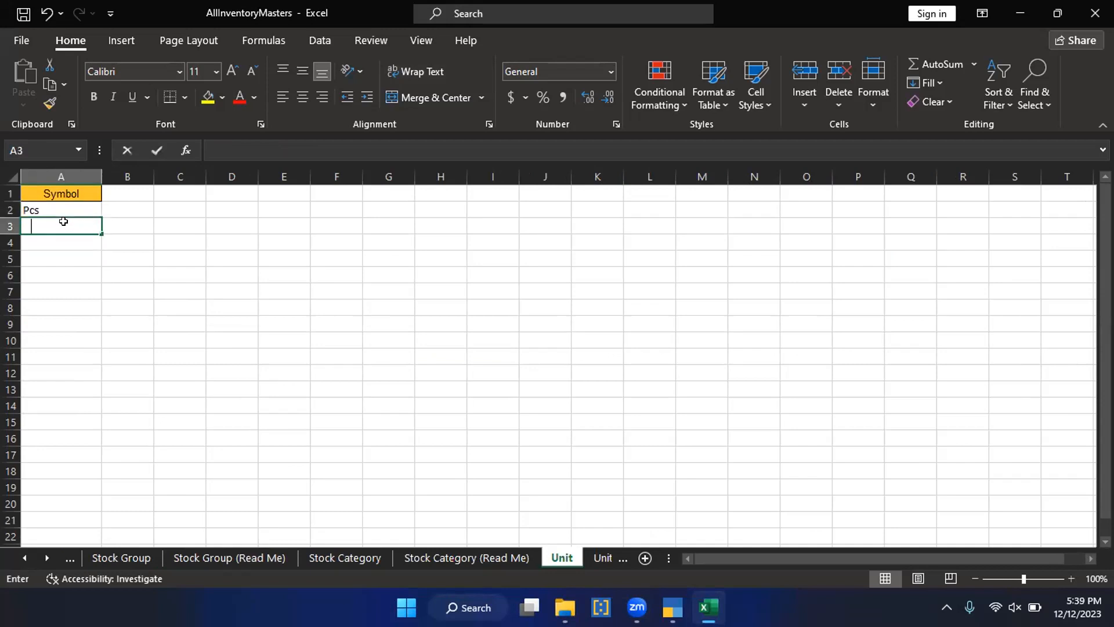
pyautogui.write('d')
pyautogui.press('BackSpace')
pyautogui.write('s')
pyautogui.press('Return')
pyautogui.write('V')
pyautogui.press('BackSpace')
pyautogui.write('Ctn')
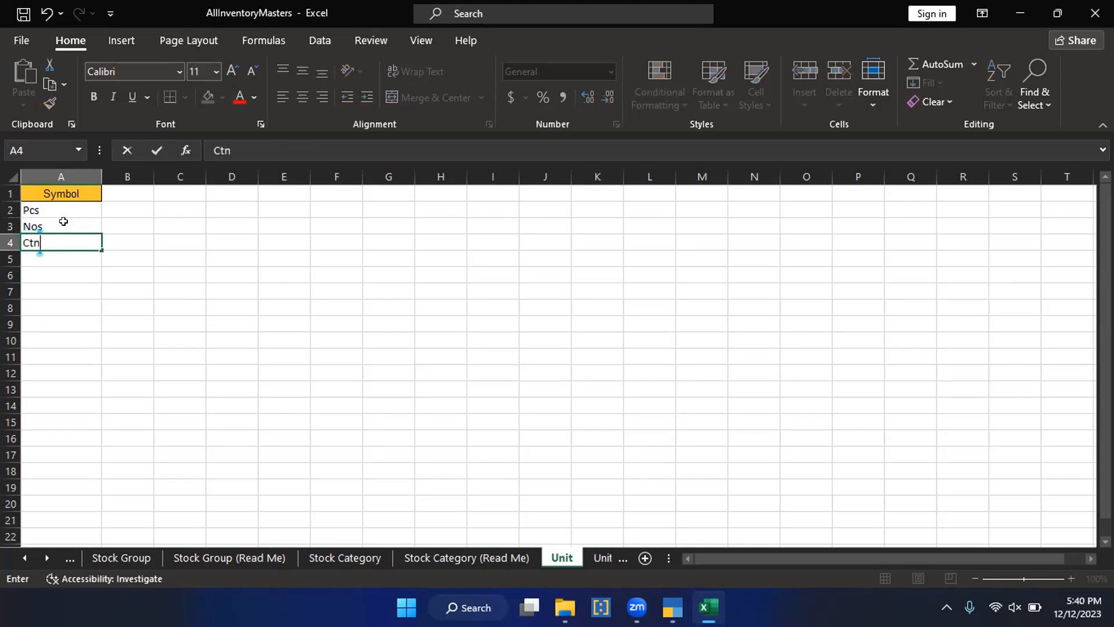
pyautogui.press('Return')
# Step: Enter Main Location and Dubai Job in the Name column of the Godown or Location sheet
pyautogui.hotkey('ctrl', 'pagedown')
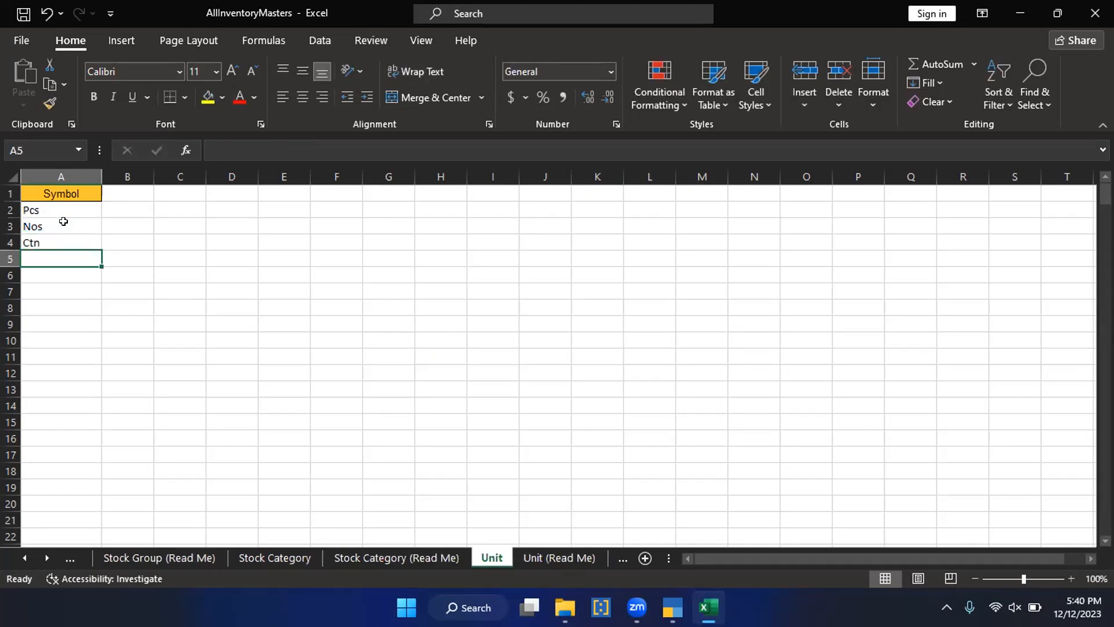
pyautogui.hotkey('ctrl', 'pagedown')
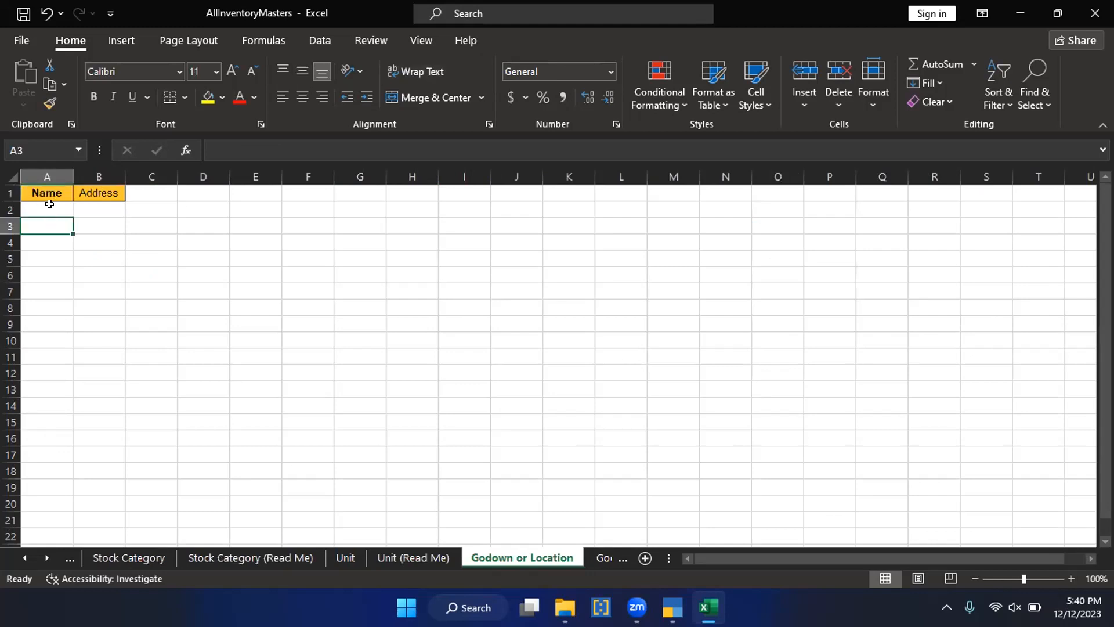
pyautogui.click(49, 204)
pyautogui.write('Ma')
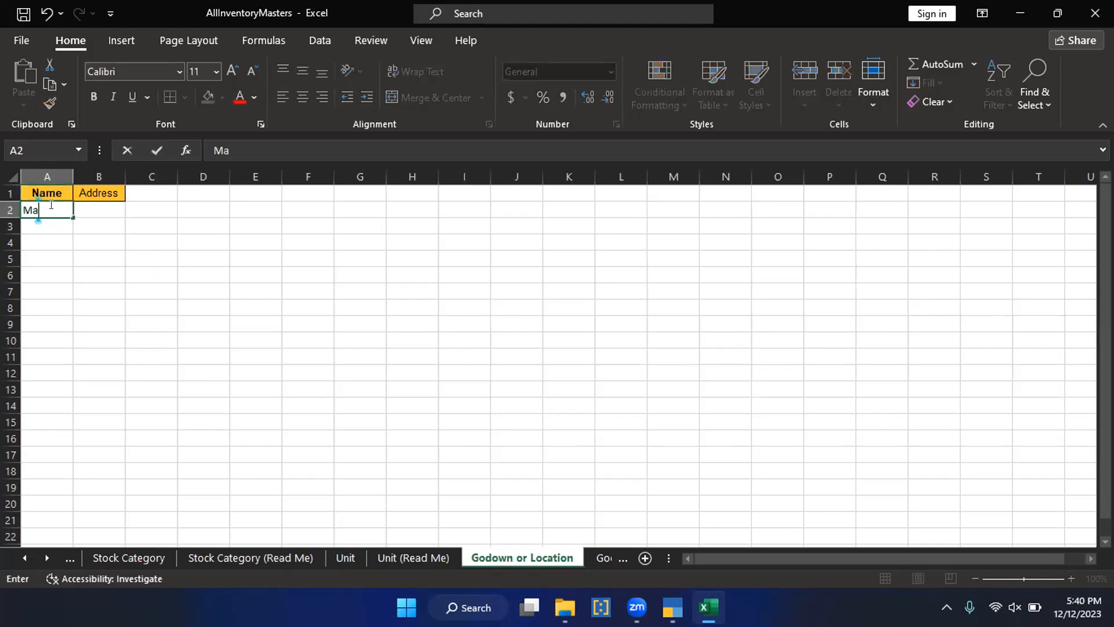
pyautogui.write('in Location')
pyautogui.press('Return')
pyautogui.write('D')
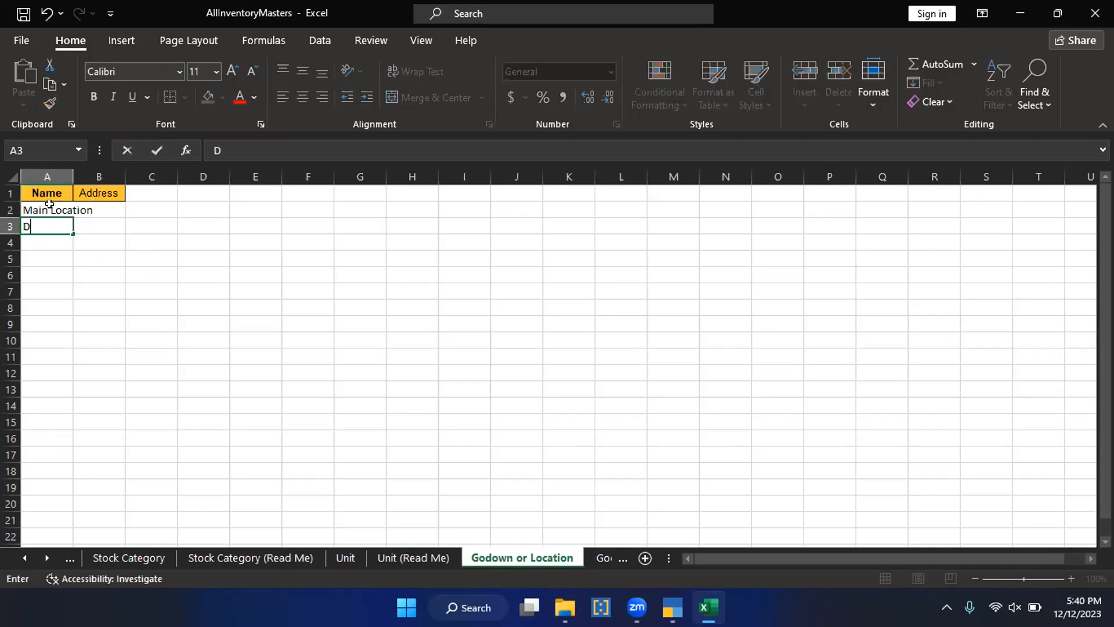
pyautogui.write('ubai Job')
pyautogui.press('Return')
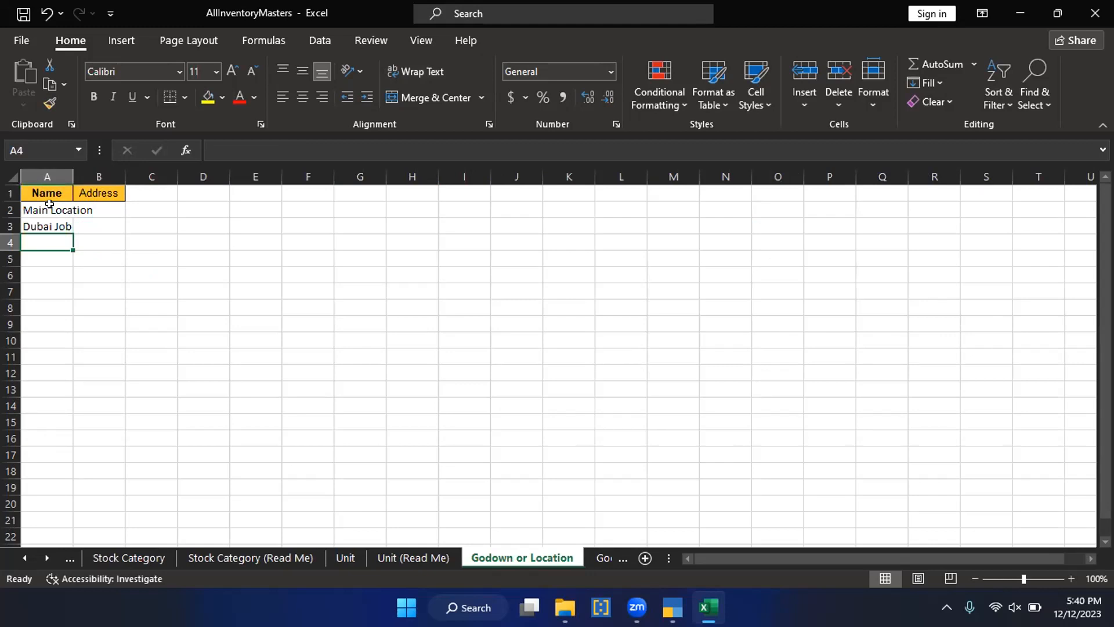
# Step: Change the second location name in A3 to Dubai Shop and return to the Unit sheet
pyautogui.press('Up')
pyautogui.press('F2')
pyautogui.press('BackSpace')
pyautogui.press('BackSpace')
pyautogui.press('BackSpace')
pyautogui.write('Sho')
pyautogui.press('Return')
pyautogui.hotkey('ctrl', 'pagedown')
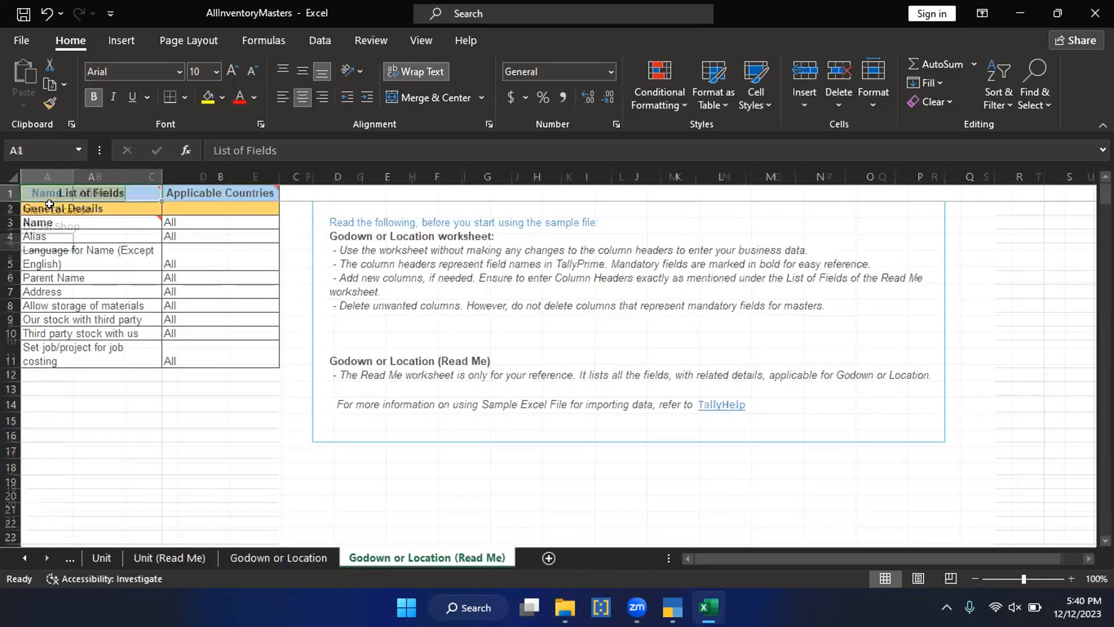
pyautogui.hotkey('ctrl', 'pageup')
pyautogui.hotkey('ctrl', 'pageup')
pyautogui.hotkey('ctrl', 'pageup')
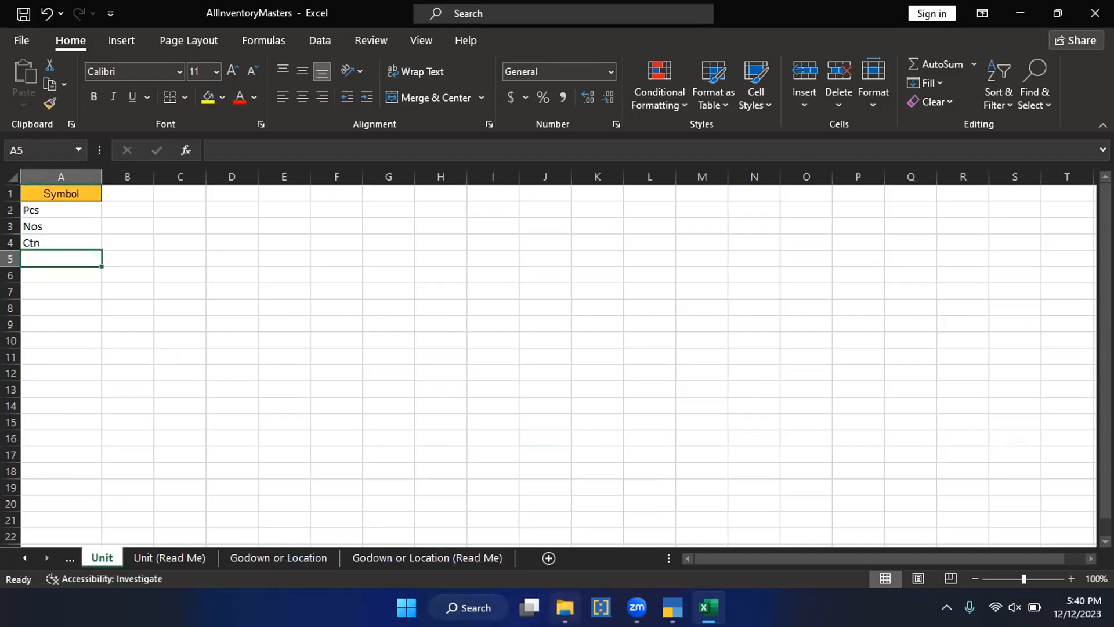
# Step: In File Explorer, copy the full path of the Tally 4.0 folder that holds the AllInventoryMasters workbook
pyautogui.click(564, 608)
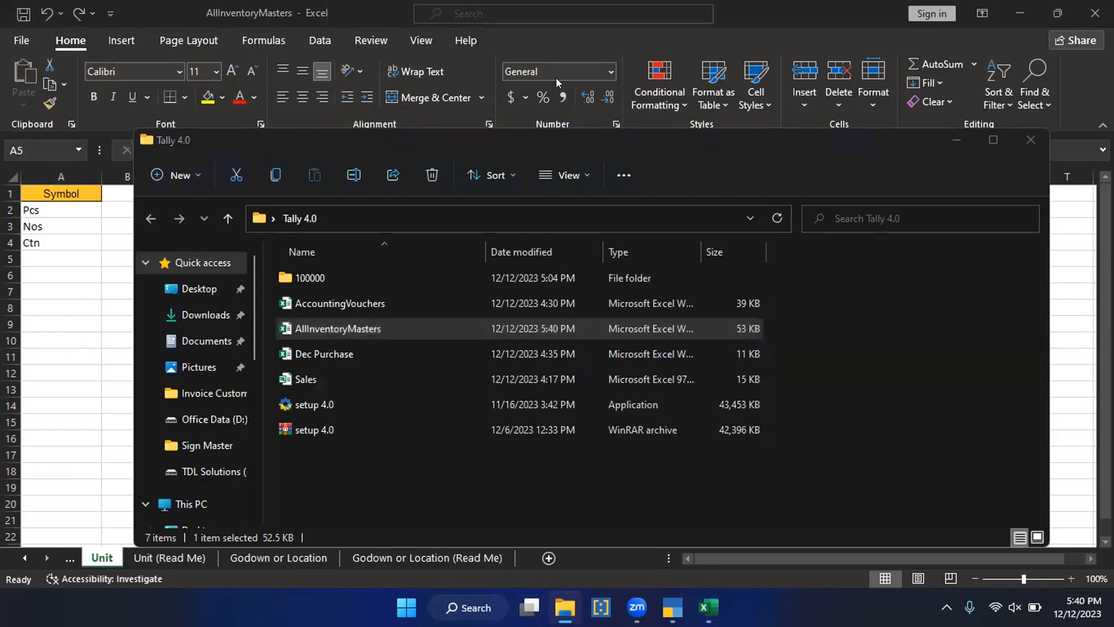
pyautogui.click(437, 218)
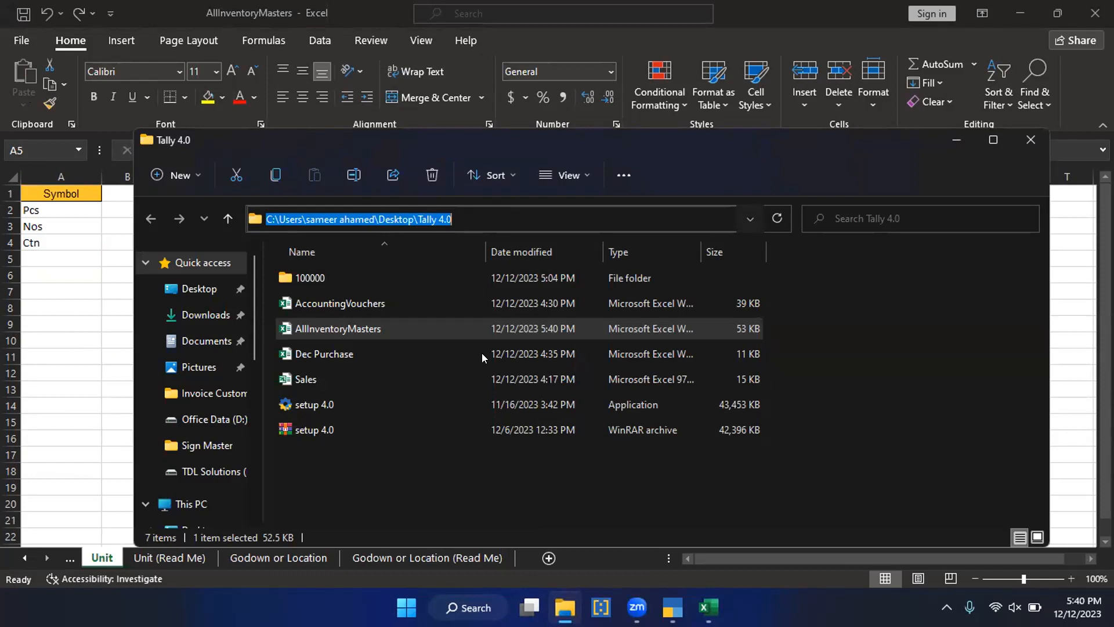
pyautogui.click(364, 322)
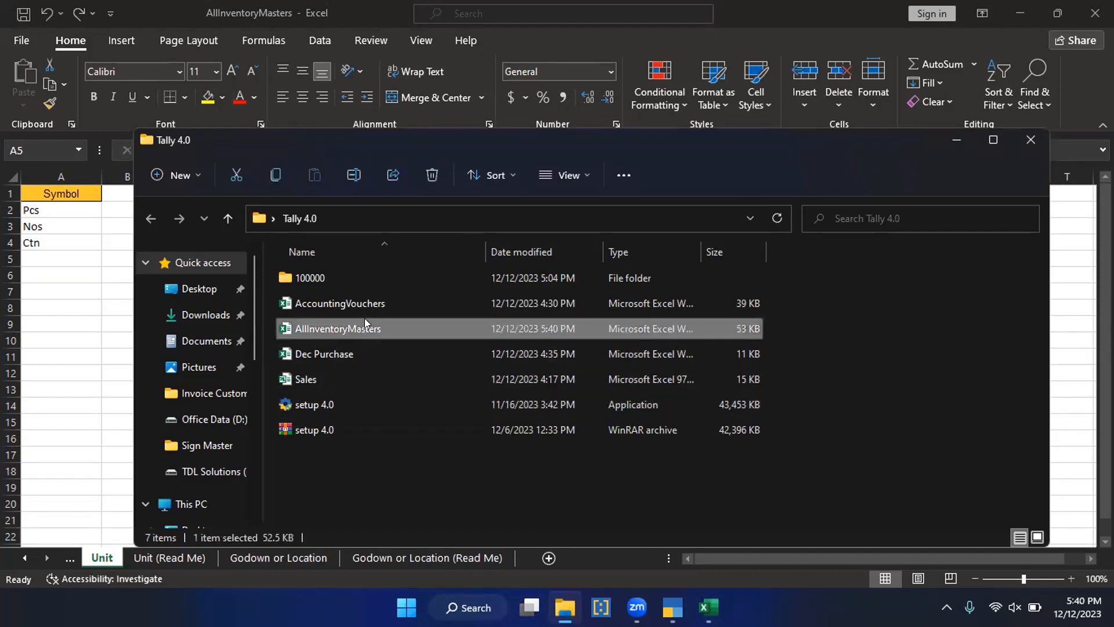
pyautogui.click(435, 218)
pyautogui.hotkey('ctrl', 'c')
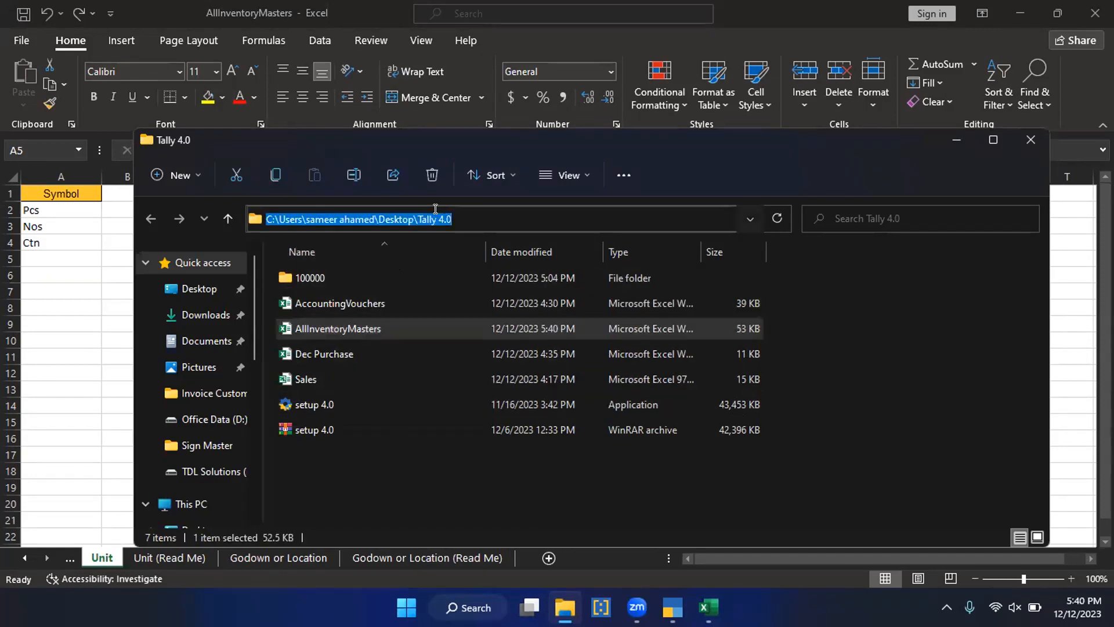
# Step: Switch to TallyPrime and start an Excel masters import of AllInventoryMasters.xlsx from the copied Tally 4.0 folder path
pyautogui.click(672, 606)
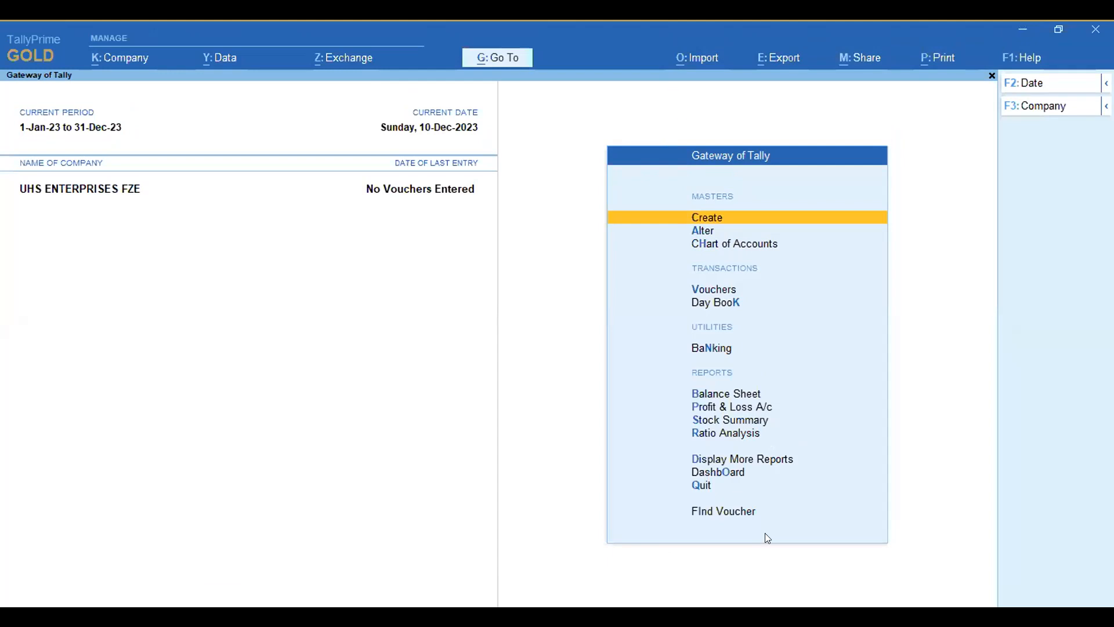
pyautogui.click(703, 58)
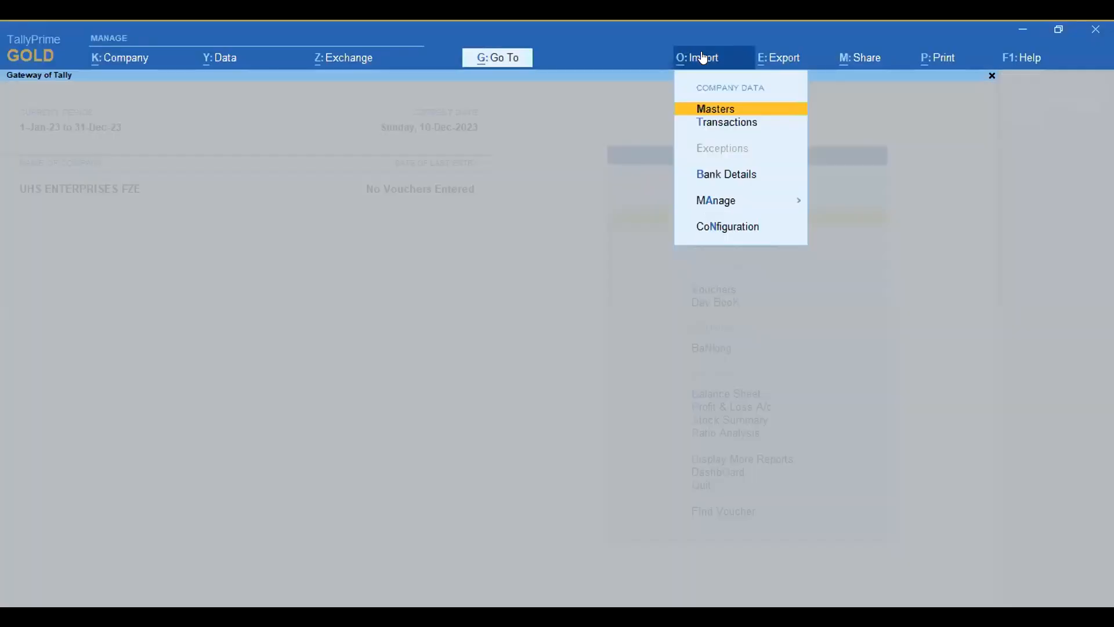
pyautogui.click(718, 109)
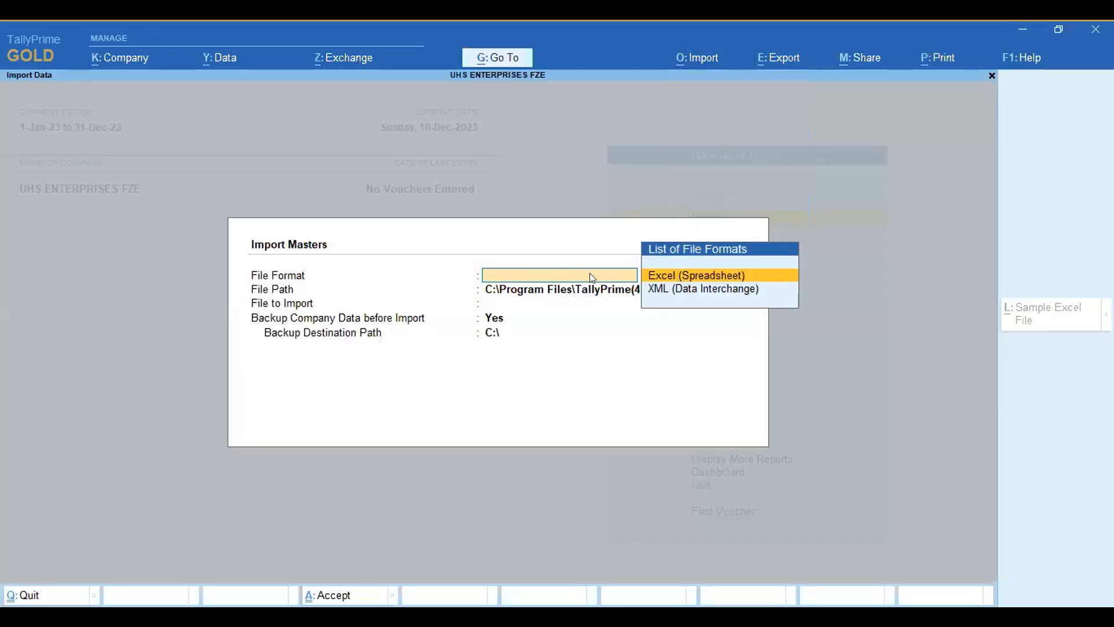
pyautogui.click(676, 276)
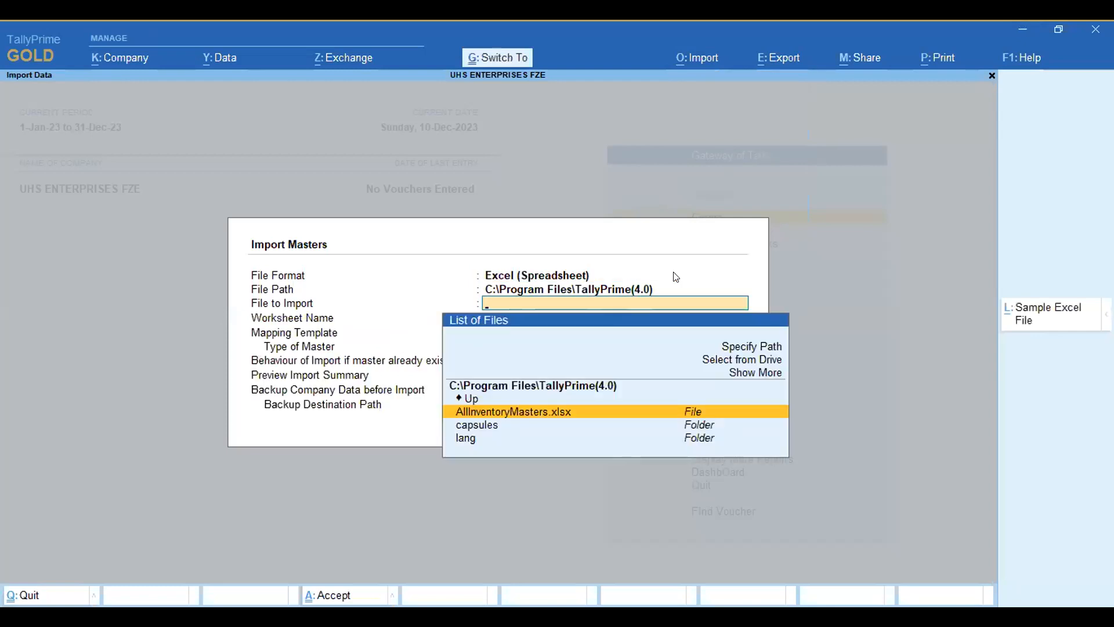
pyautogui.hotkey('ctrl', 'v')
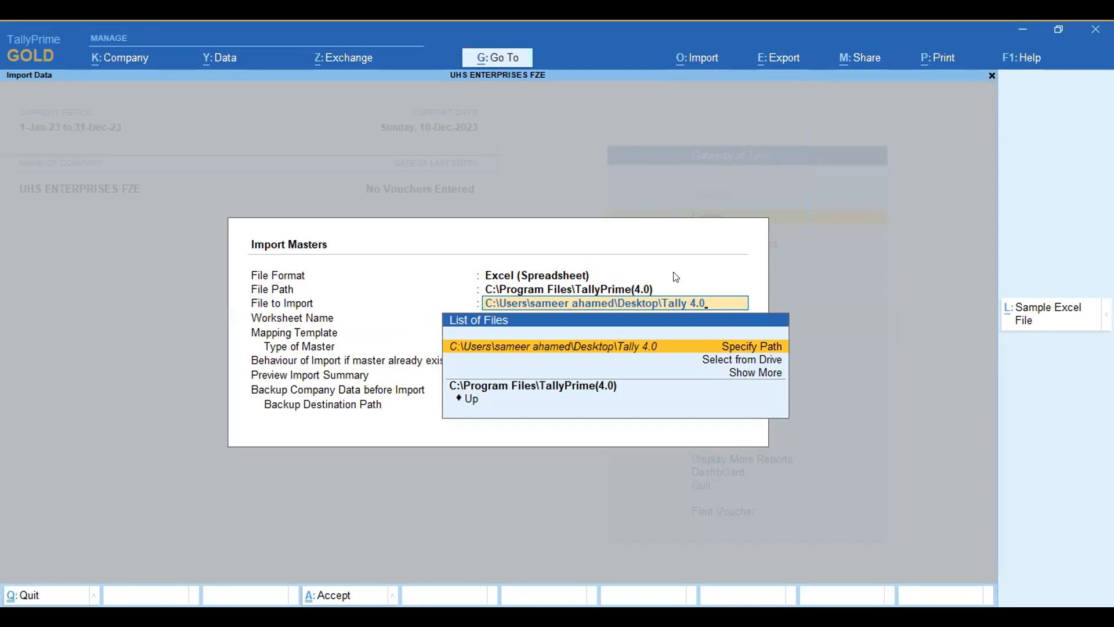
pyautogui.press('Return')
pyautogui.press('Down')
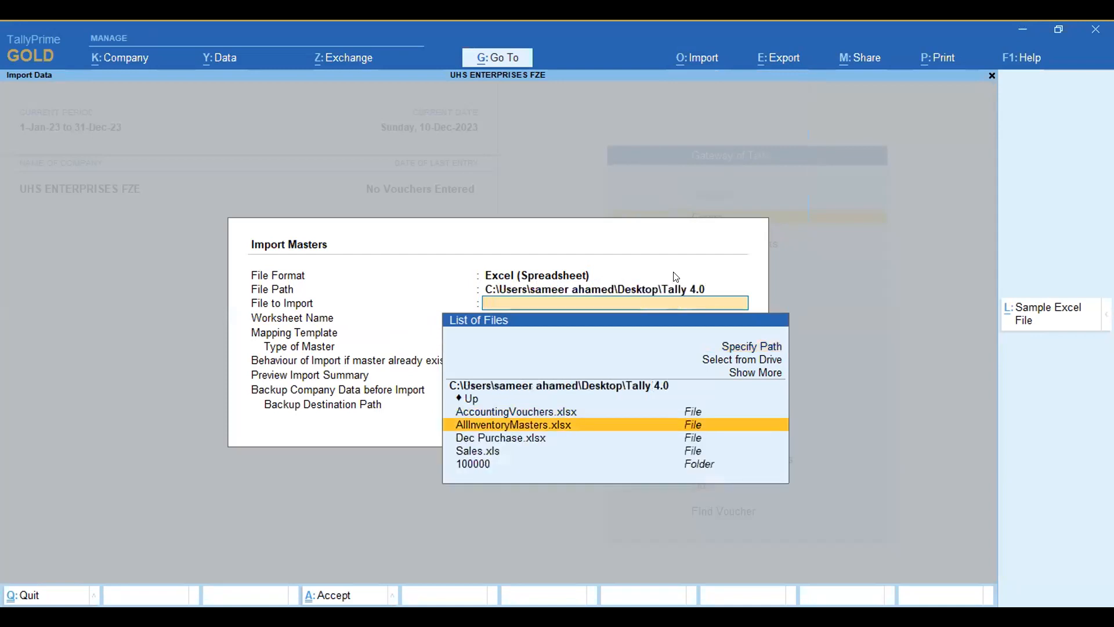
pyautogui.press('Return')
# Step: Choose Godown or Location as the worksheet to import
pyautogui.press('Down')
pyautogui.press('Down')
pyautogui.press('Down')
pyautogui.press('Down')
pyautogui.press('Up')
pyautogui.press('Up')
pyautogui.press('Up')
pyautogui.press('Up')
pyautogui.press('Down')
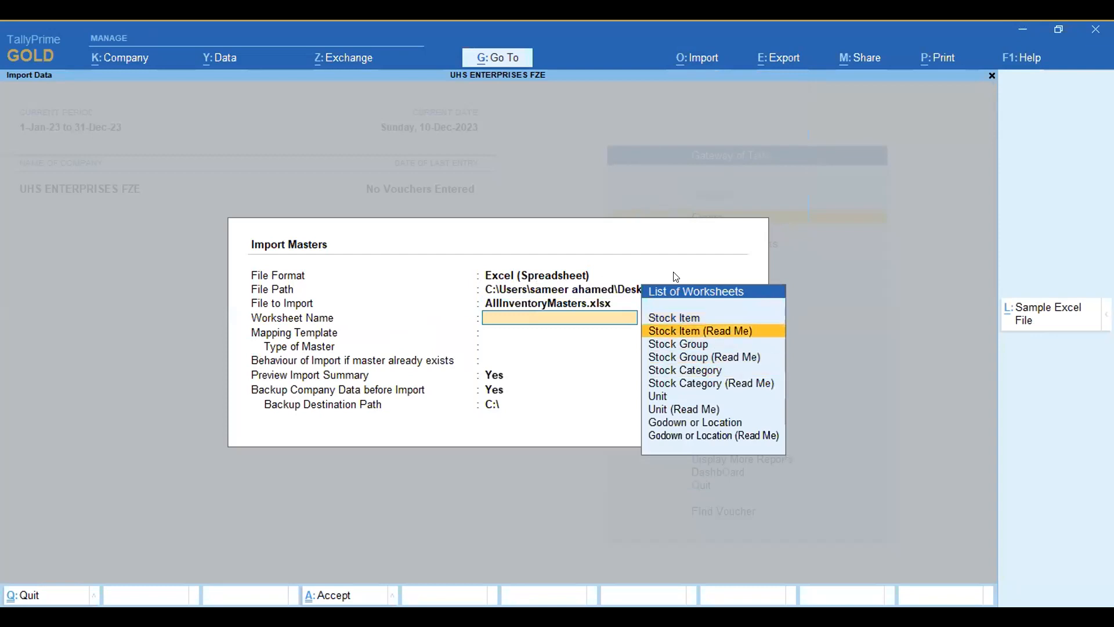
pyautogui.press('Up')
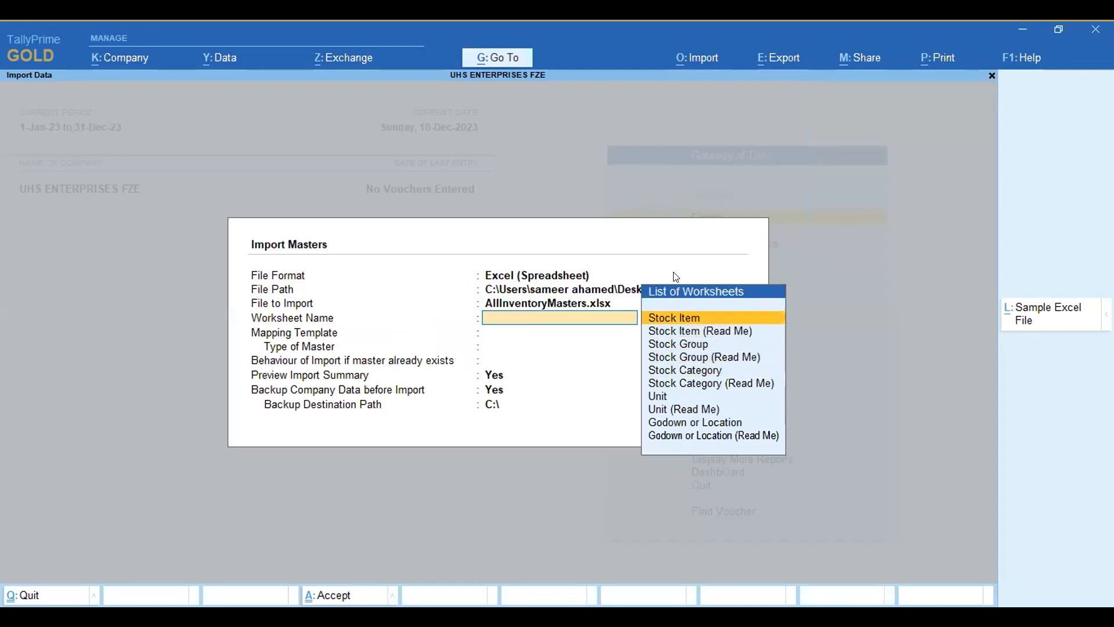
pyautogui.press('Down')
pyautogui.press('Down')
pyautogui.press('Down')
pyautogui.press('Down')
pyautogui.press('Down')
pyautogui.press('Down')
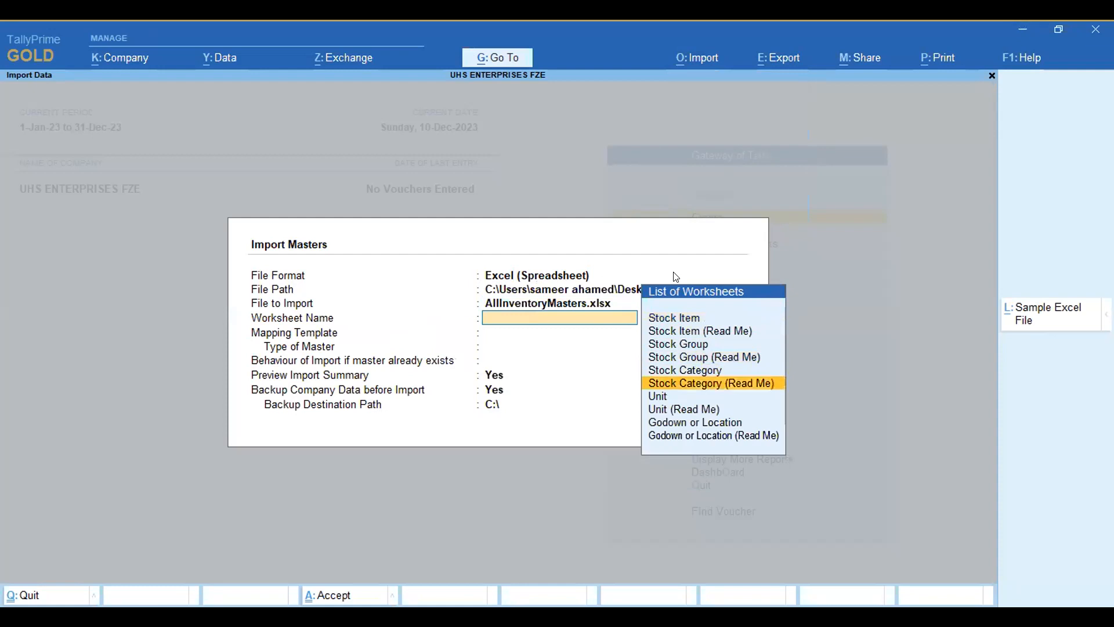
pyautogui.press('Up')
pyautogui.press('Up')
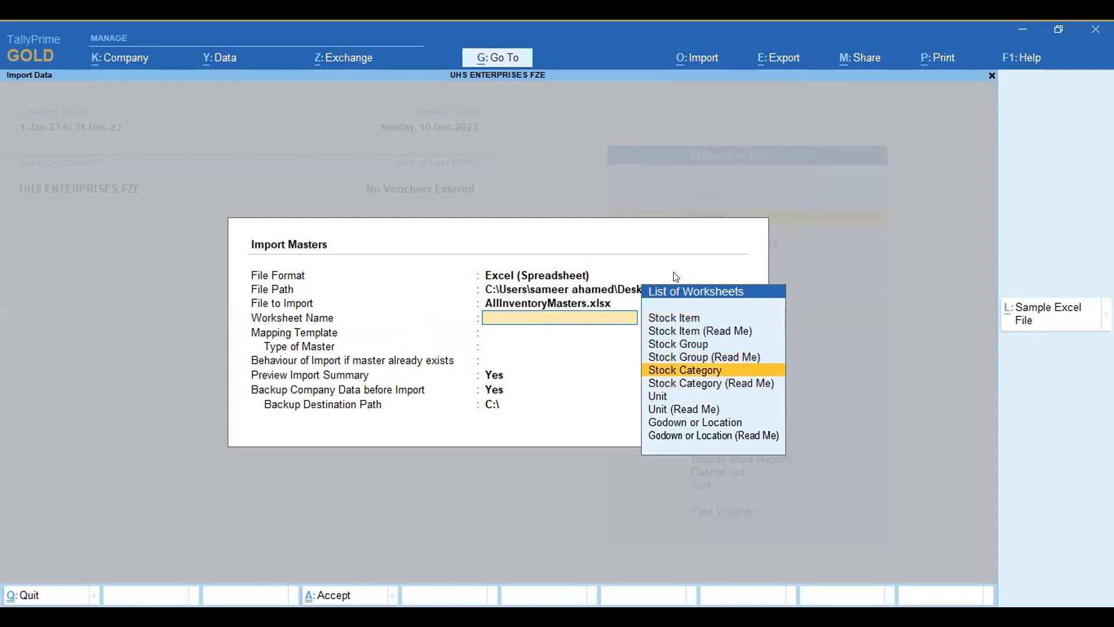
pyautogui.press('Up')
pyautogui.press('Up')
pyautogui.press('Up')
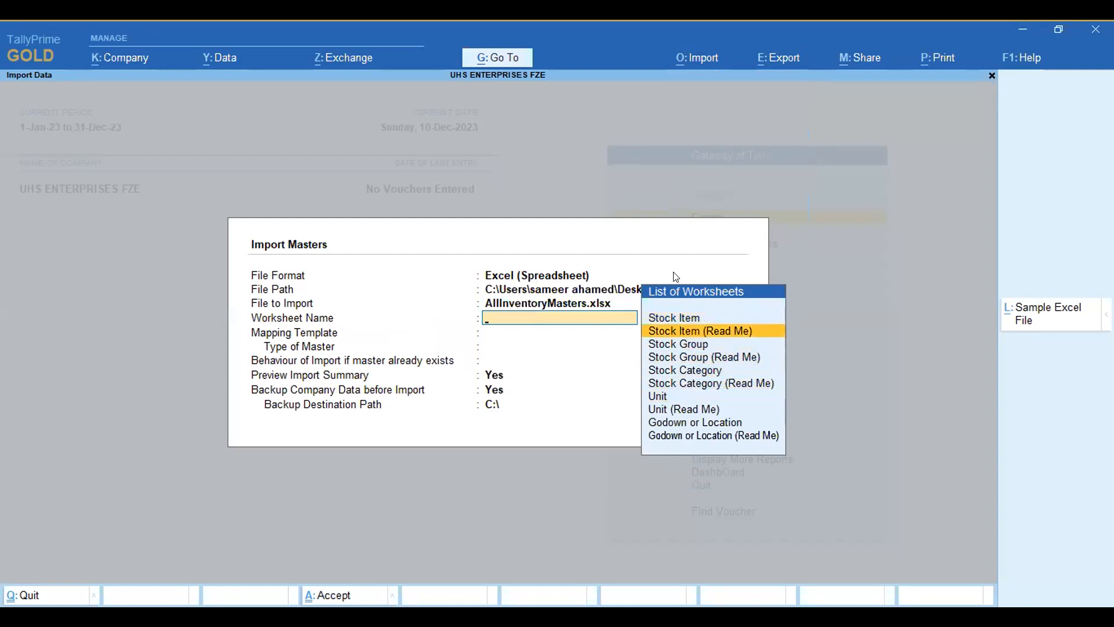
pyautogui.press('Down')
pyautogui.press('Down')
pyautogui.press('Down')
pyautogui.press('Down')
pyautogui.press('Down')
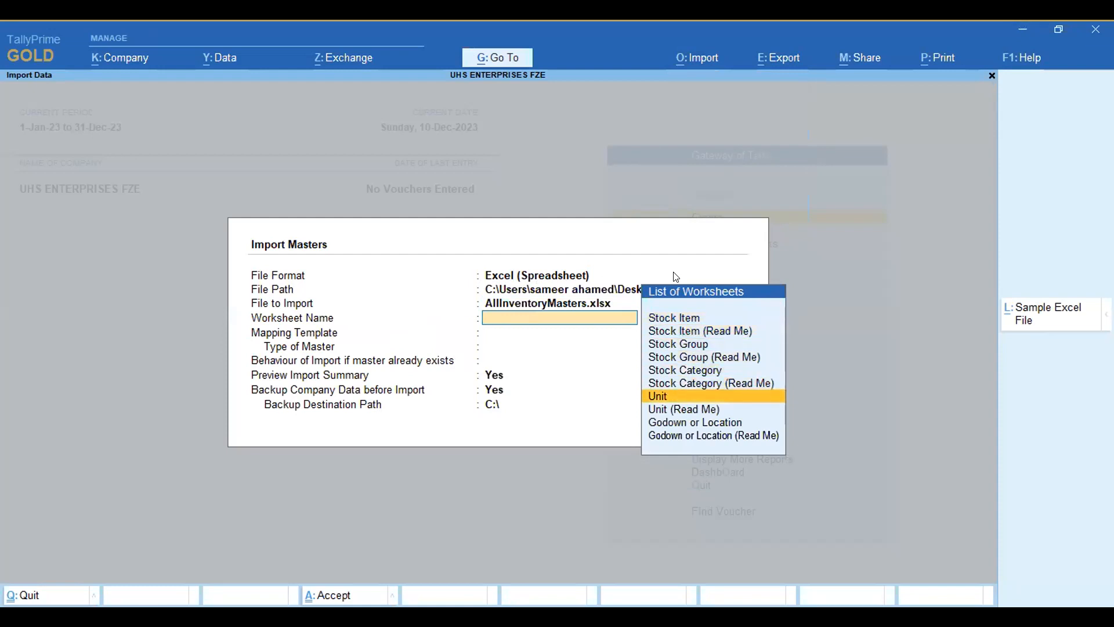
pyautogui.press('Down')
pyautogui.press('Down')
pyautogui.press('Down')
pyautogui.press('Up')
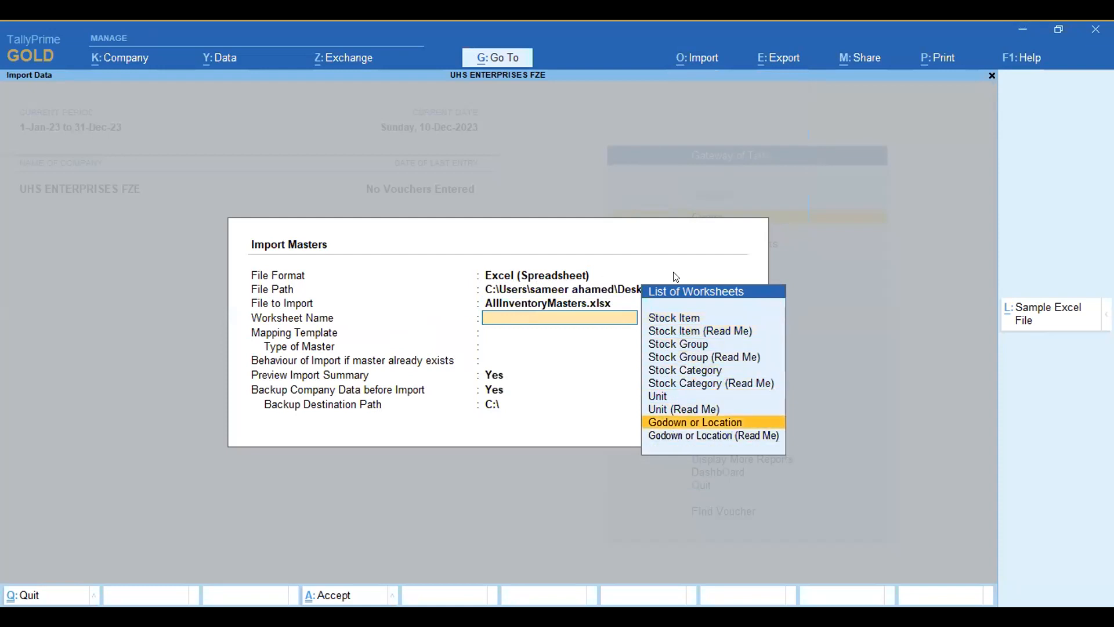
pyautogui.press('Return')
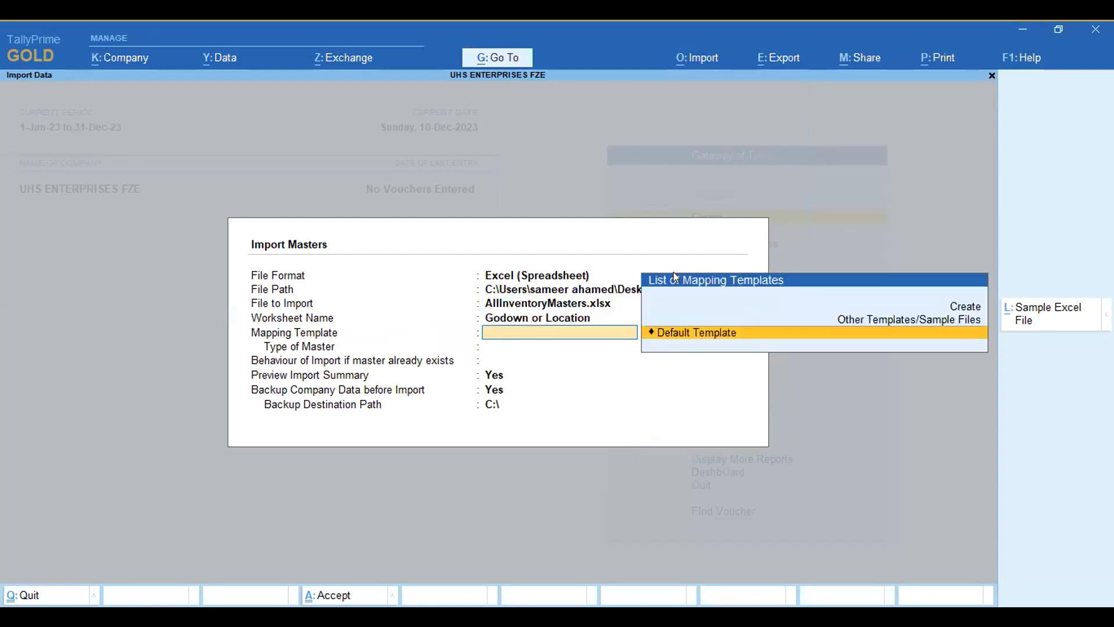
# Step: Set the mapping template to Default Template, the master type to Godown/Location and the behaviour for existing masters to Modify with New Data
pyautogui.press('Return')
pyautogui.press('Down')
pyautogui.press('Down')
pyautogui.press('Down')
pyautogui.press('Down')
pyautogui.press('Down')
pyautogui.press('Down')
pyautogui.press('Down')
pyautogui.press('Down')
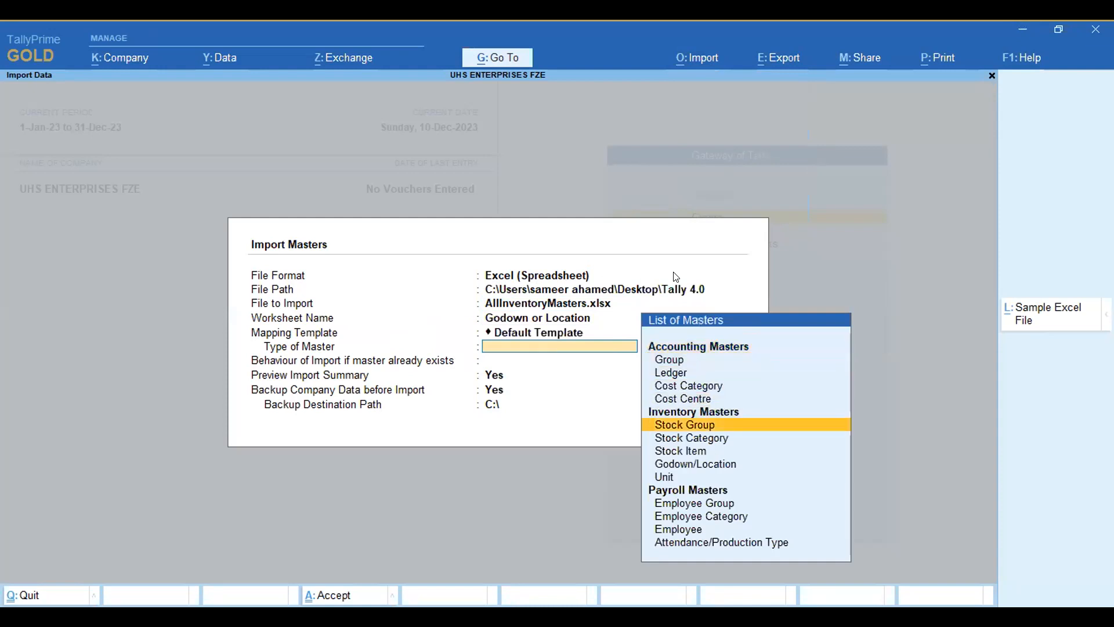
pyautogui.press('Return')
pyautogui.press('Down')
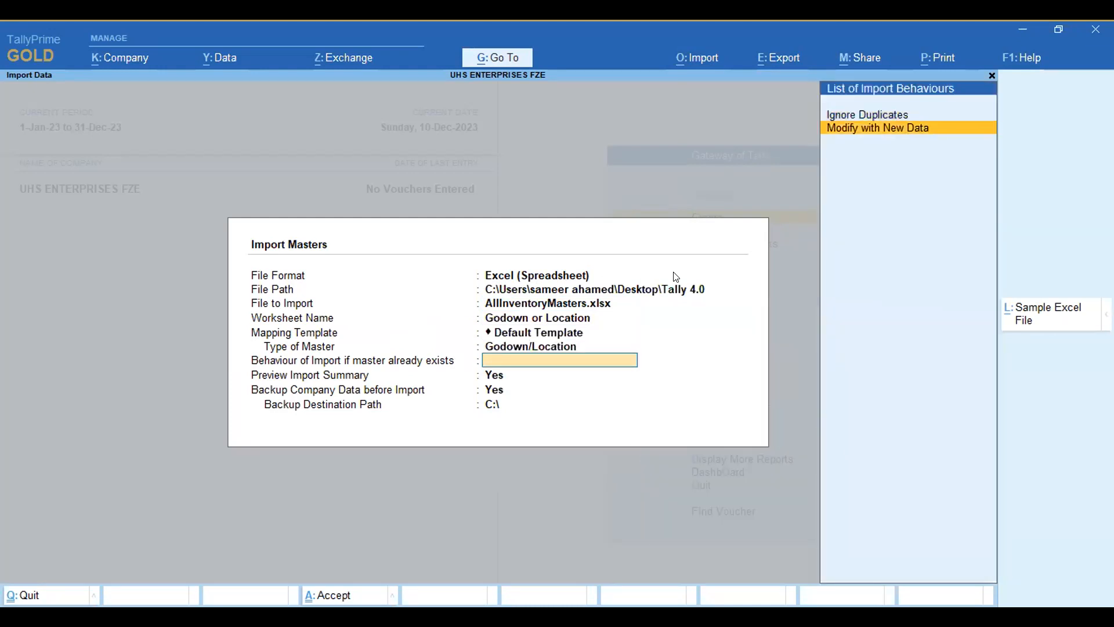
pyautogui.press('Return')
pyautogui.press('Return')
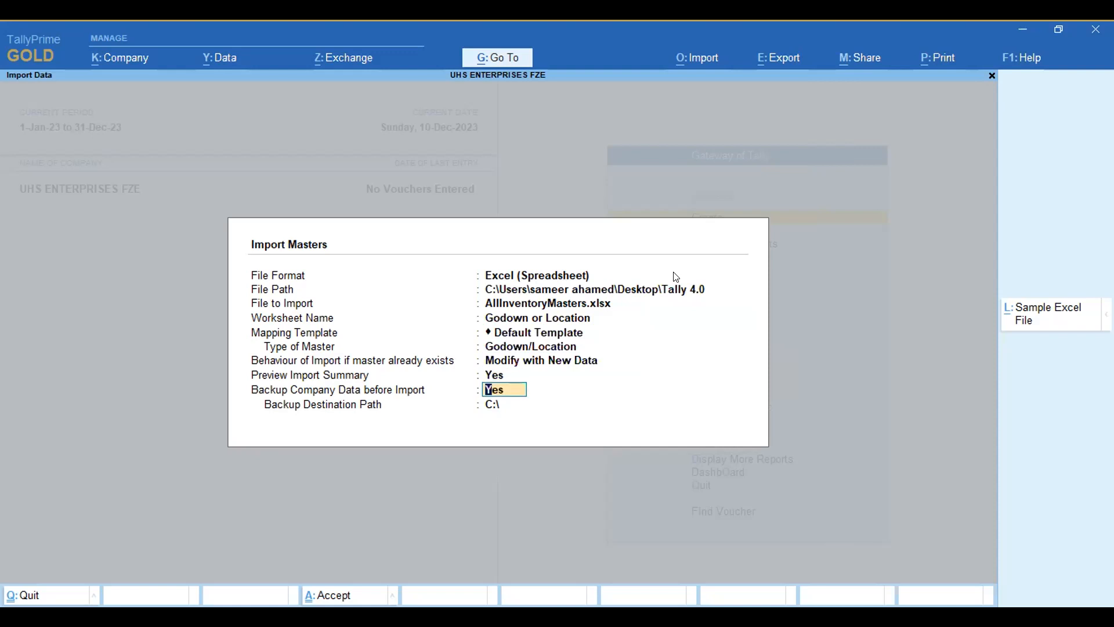
# Step: Accept the remaining import settings with the summary preview enabled, then import the godown/location masters from the preview
pyautogui.press('Up')
pyautogui.press('Return')
pyautogui.press('Return')
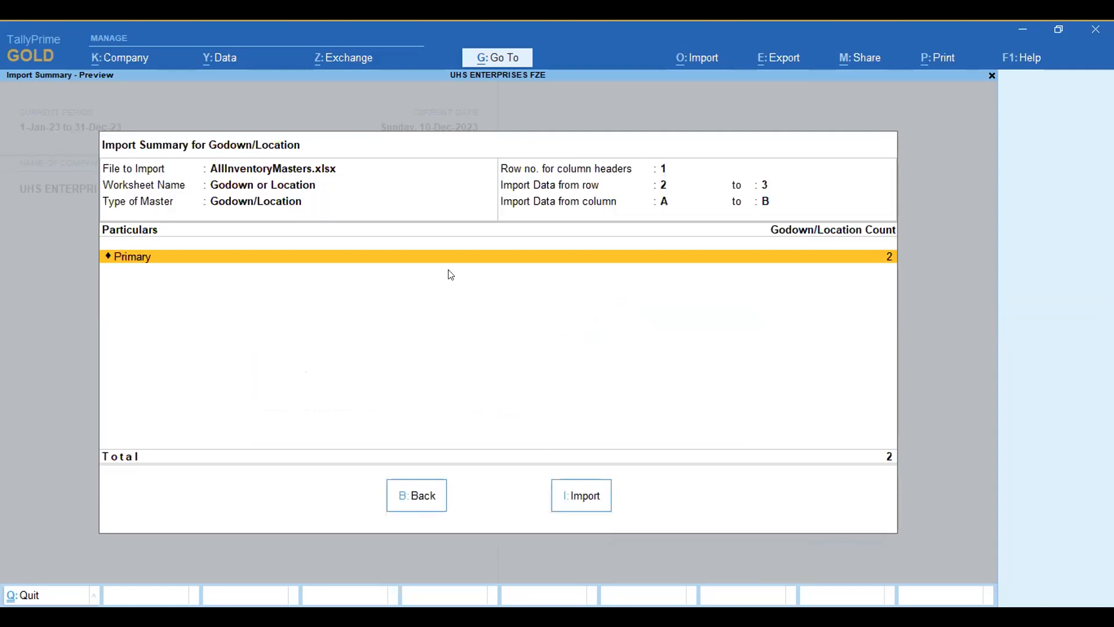
pyautogui.click(575, 496)
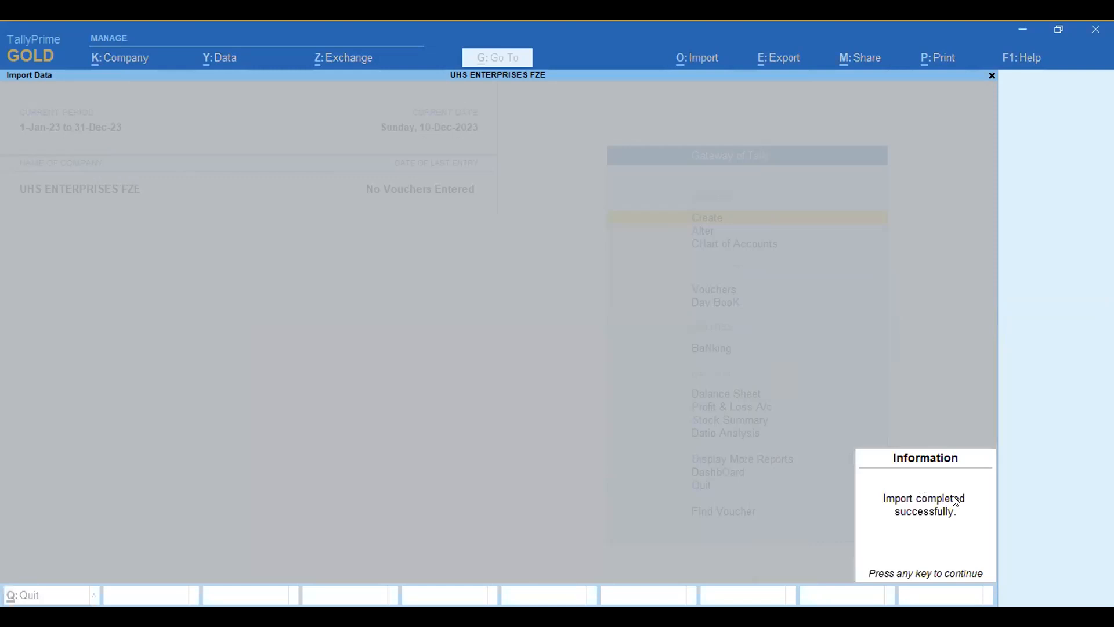
# Step: Start another Excel masters import of AllInventoryMasters.xlsx and choose Unit as the worksheet
pyautogui.press('Return')
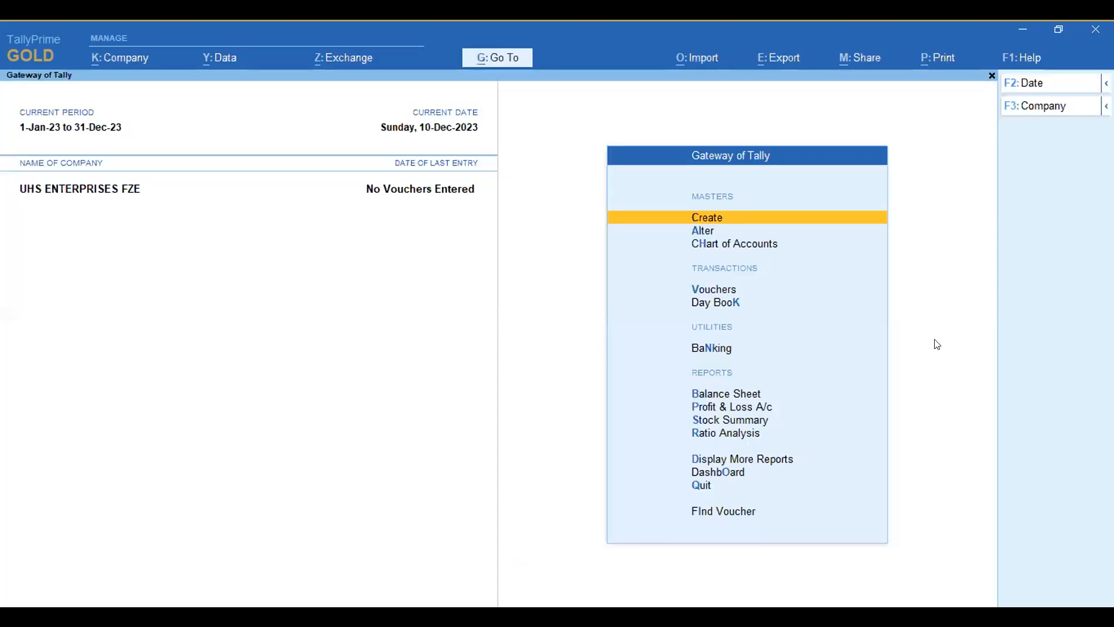
pyautogui.click(698, 58)
pyautogui.click(714, 109)
pyautogui.press('Return')
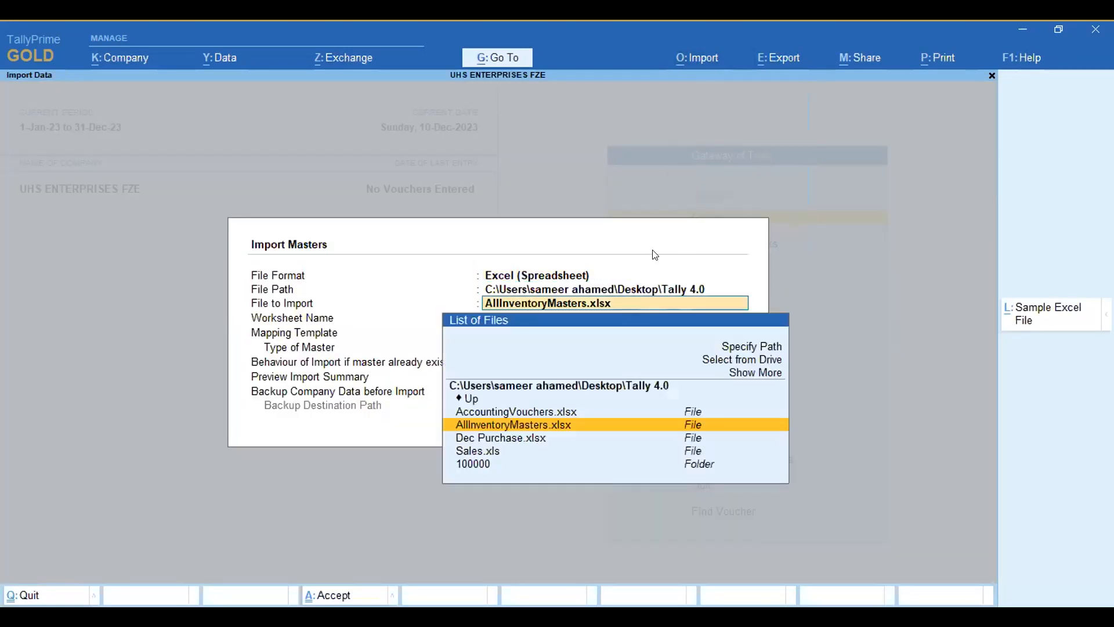
pyautogui.press('Return')
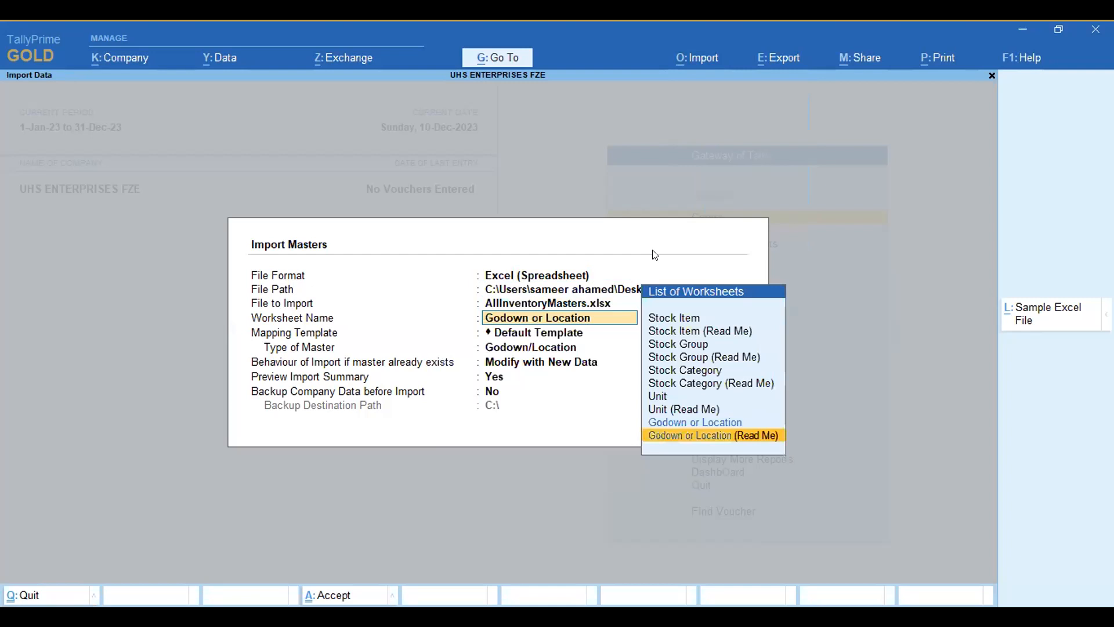
pyautogui.press('Up')
pyautogui.press('Up')
pyautogui.press('Up')
pyautogui.press('Return')
pyautogui.press('Return')
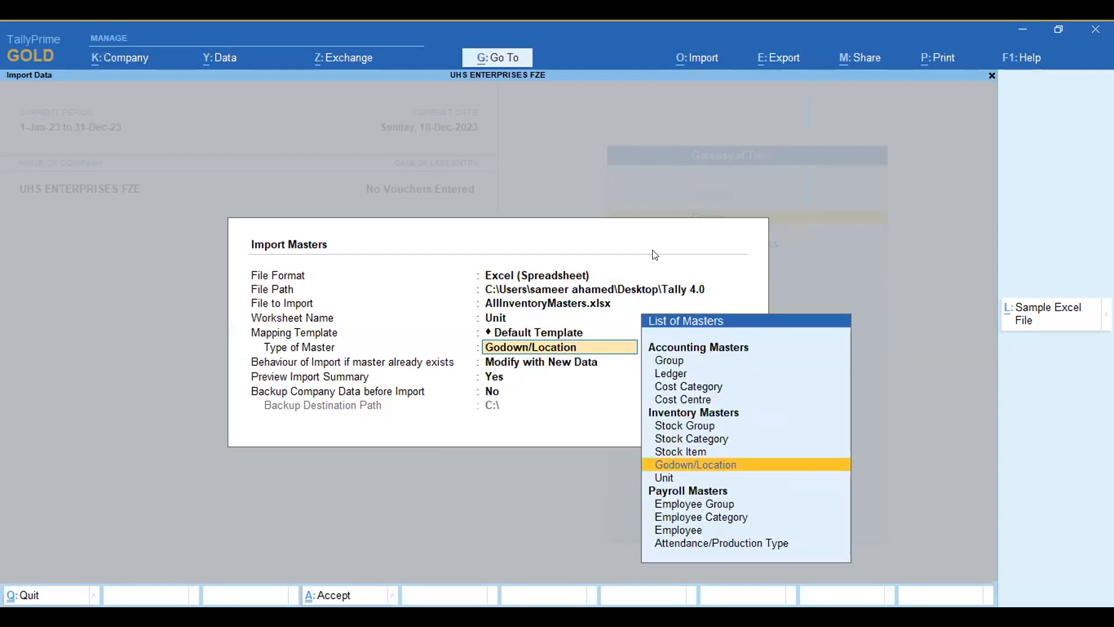
# Step: Keep the default mapping template, set the master type to Unit and import the unit masters from the preview
pyautogui.press('Down')
pyautogui.press('Return')
pyautogui.press('Return')
pyautogui.press('Return')
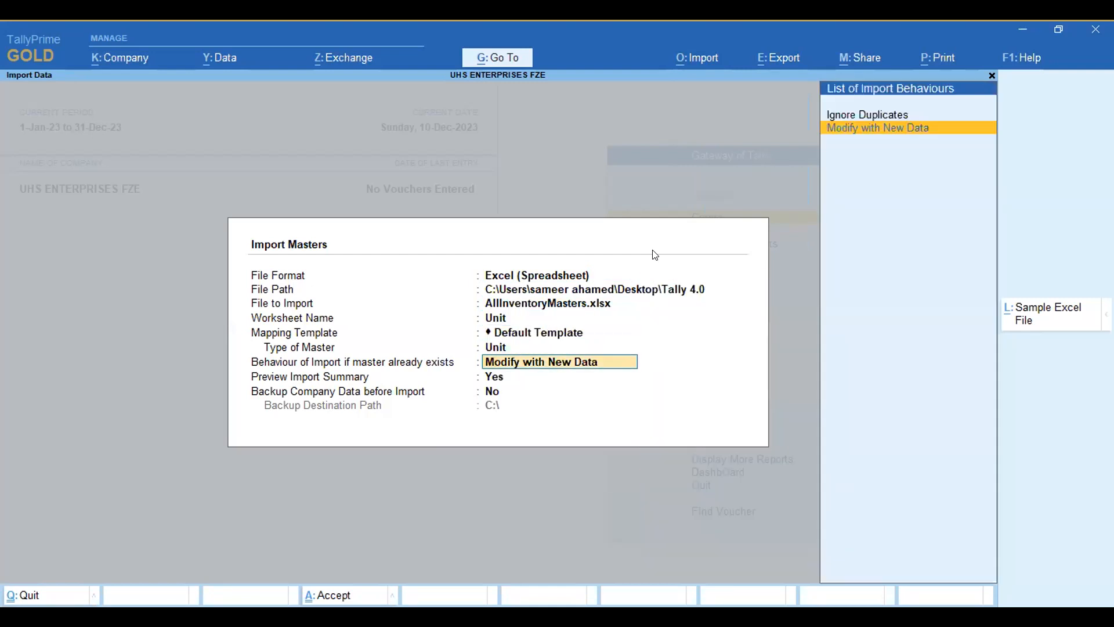
pyautogui.press('Return')
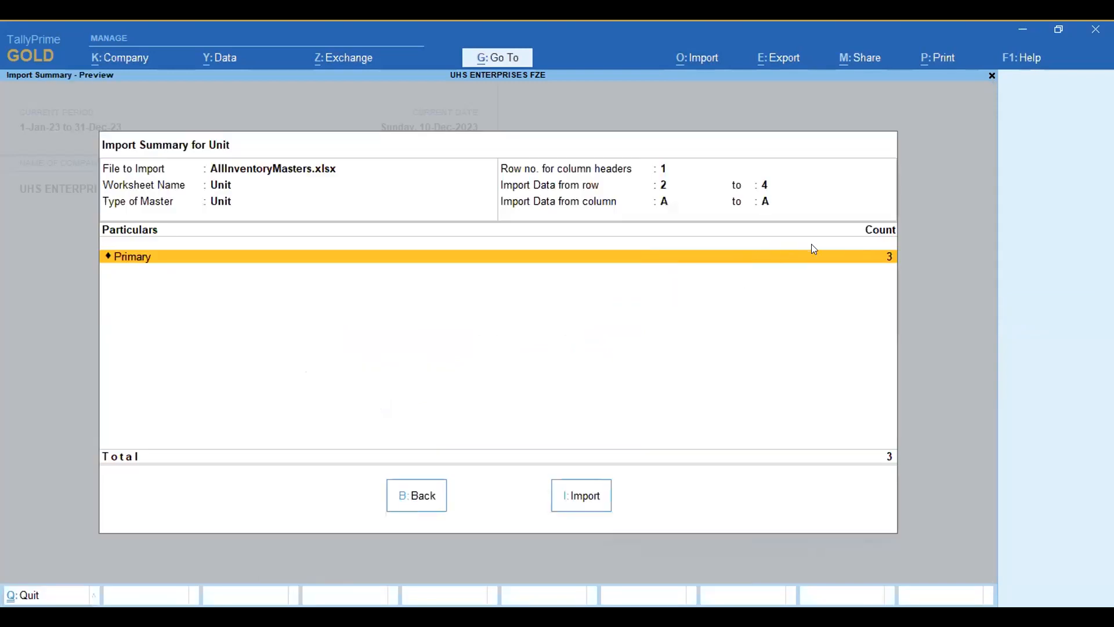
pyautogui.click(599, 501)
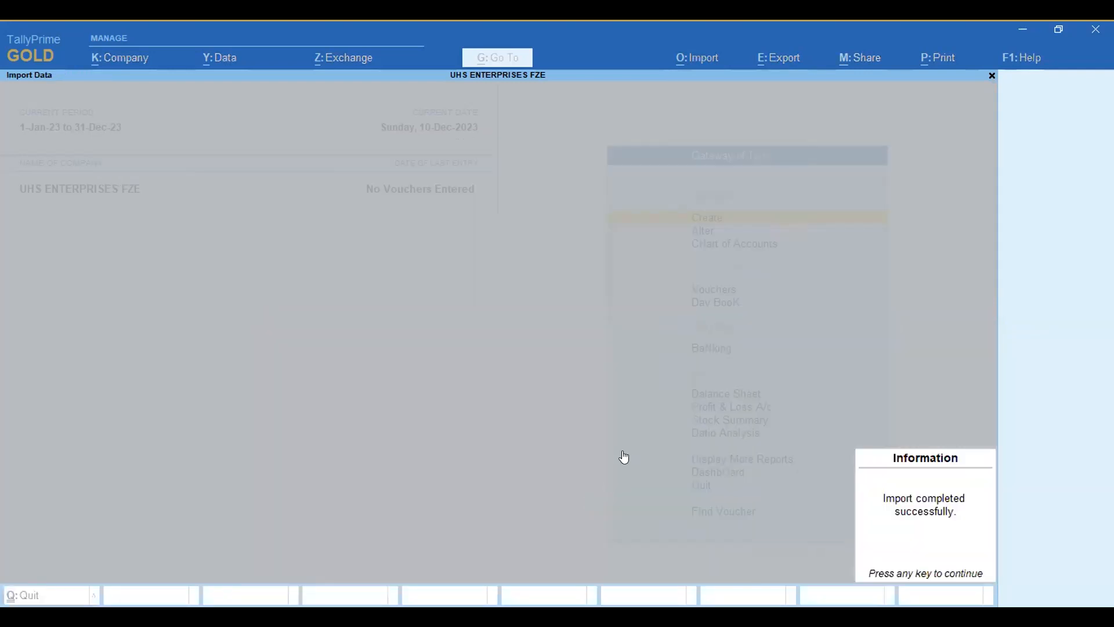
pyautogui.press('Return')
# Step: Start a further masters import from AllInventoryMasters.xlsx and choose Stock Group as the worksheet
pyautogui.click(701, 63)
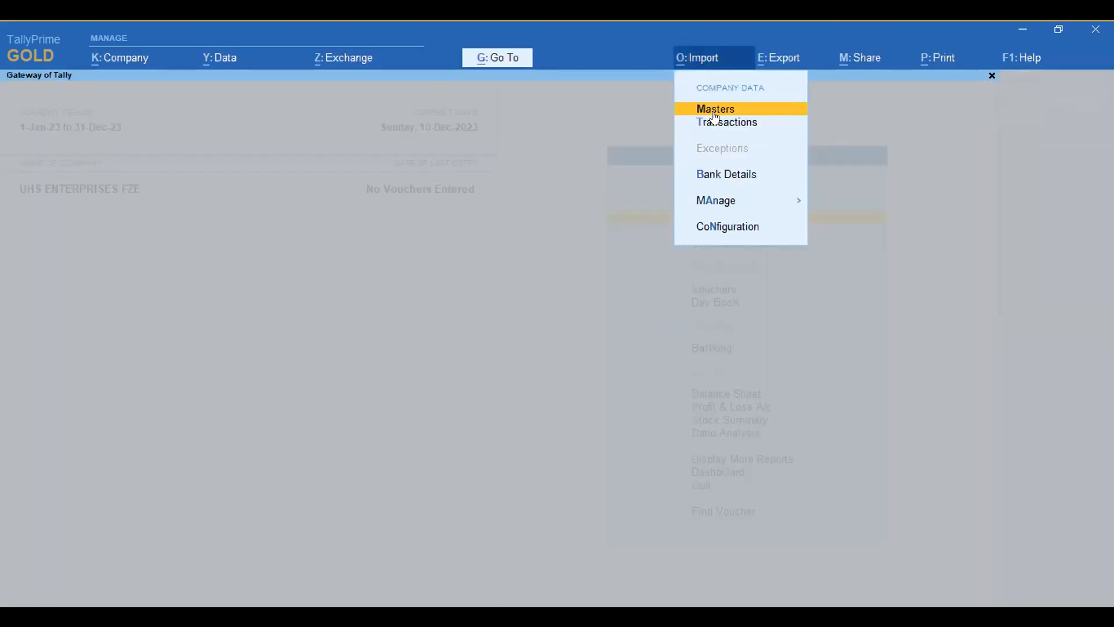
pyautogui.click(722, 110)
pyautogui.click(587, 309)
pyautogui.press('Return')
pyautogui.press('Return')
pyautogui.press('BackSpace')
pyautogui.press('Up')
pyautogui.press('Up')
pyautogui.press('Up')
# Step: Keep Default Template as the mapping template and set the master type to Stock Group
pyautogui.press('Up')
pyautogui.press('Up')
pyautogui.press('Return')
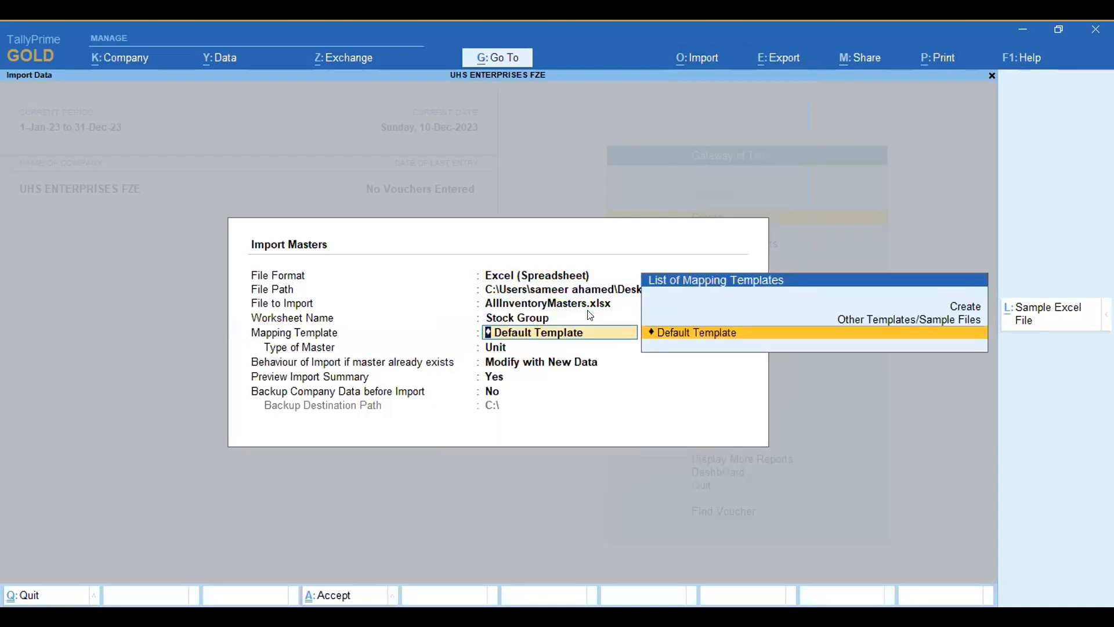
pyautogui.press('Return')
pyautogui.press('Up')
pyautogui.press('Up')
pyautogui.press('Up')
pyautogui.press('Up')
# Step: Accept Modify with New Data and the remaining settings, then import the stock group masters from the preview
pyautogui.press('Return')
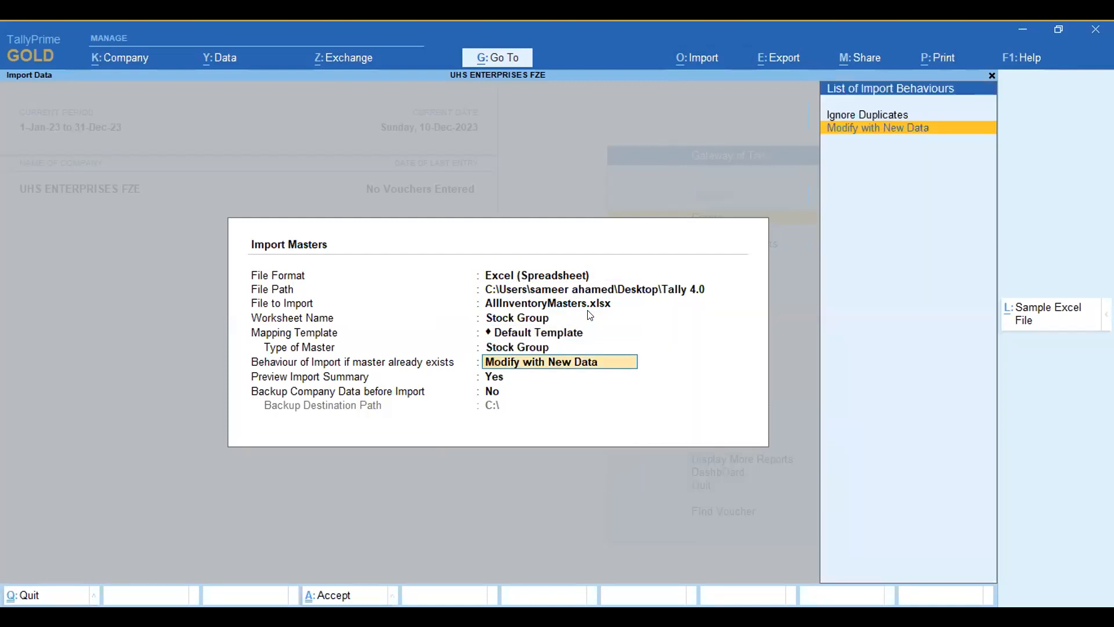
pyautogui.press('Return')
pyautogui.press('Return')
pyautogui.press('Return')
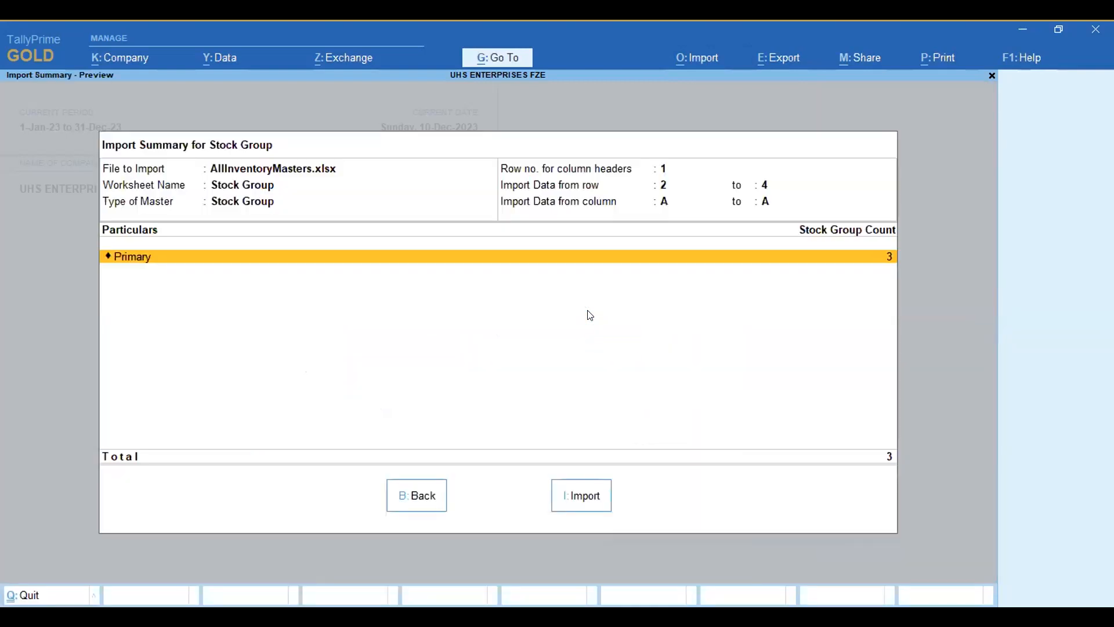
pyautogui.click(591, 497)
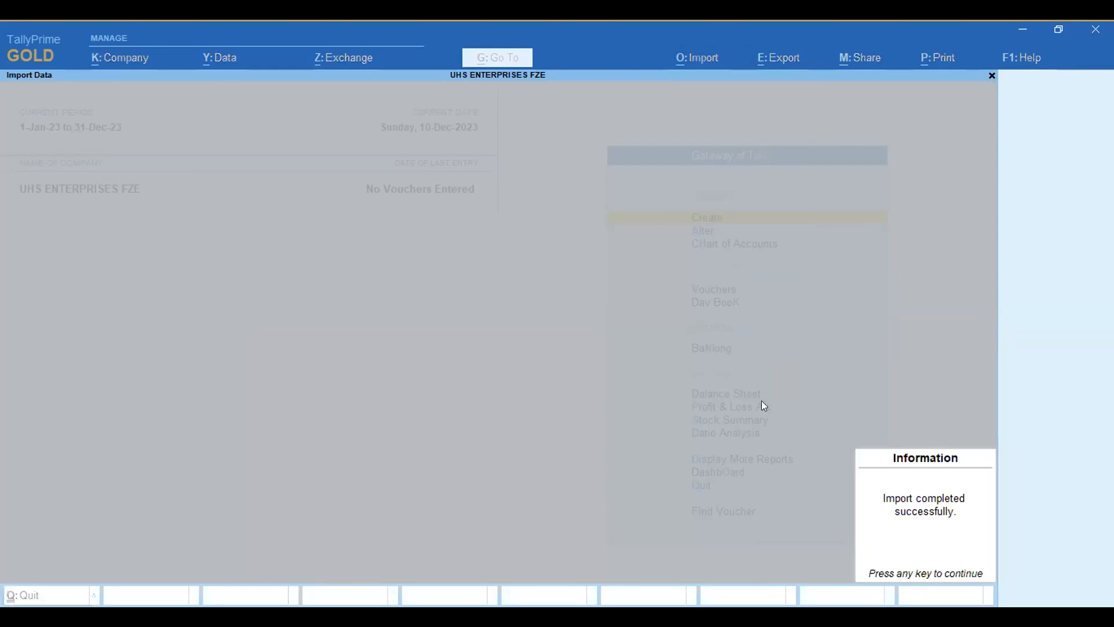
pyautogui.press('Return')
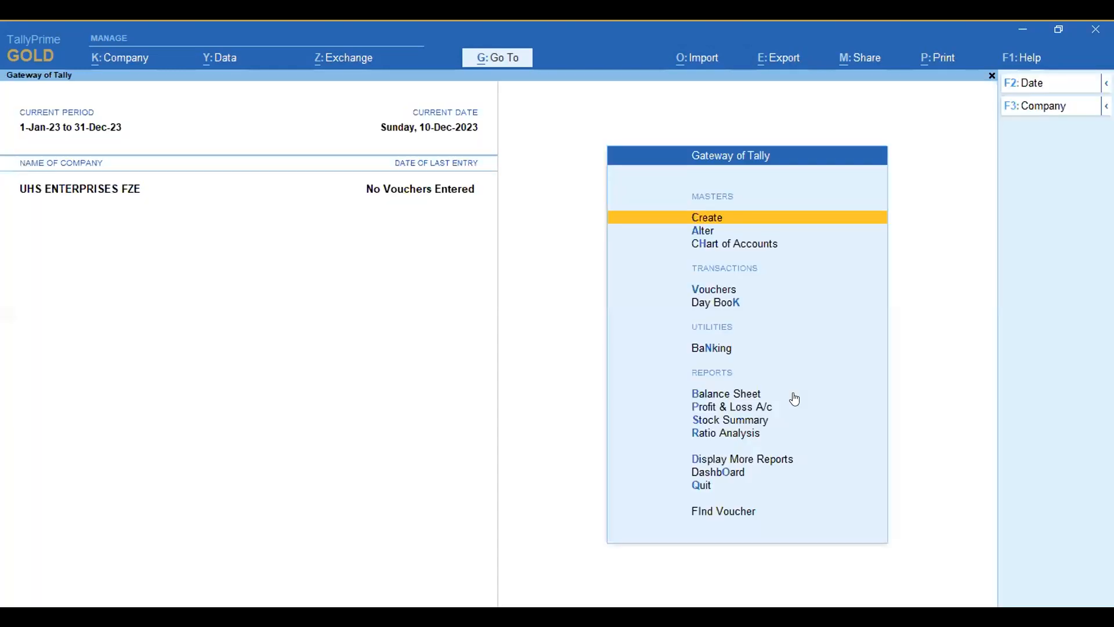
# Step: Start one more masters import from AllInventoryMasters.xlsx and choose Stock Item as the worksheet
pyautogui.click(693, 68)
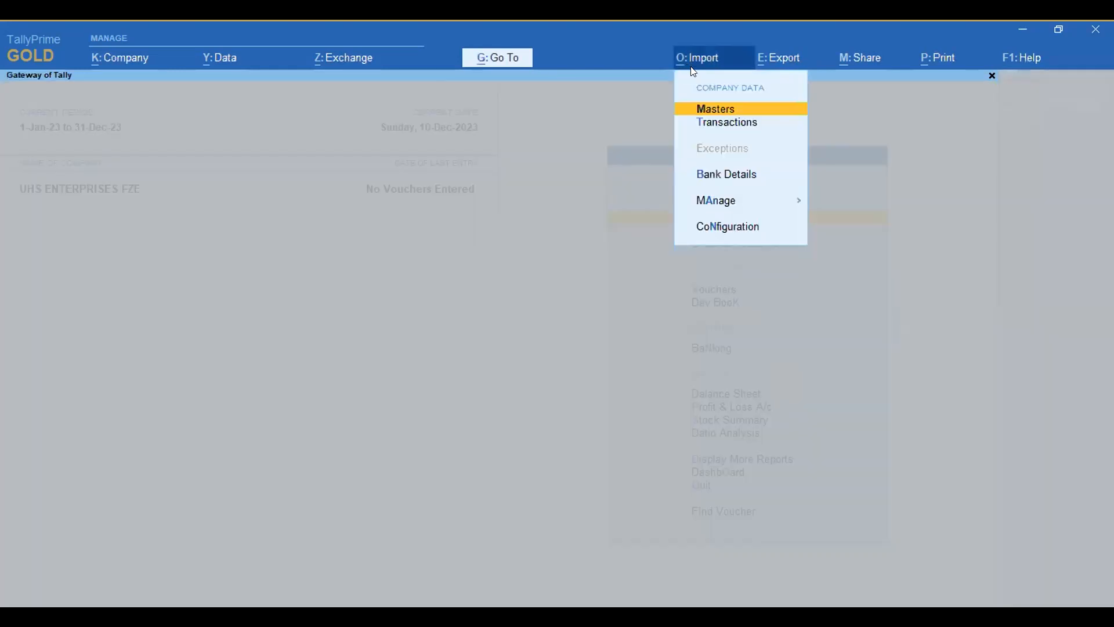
pyautogui.click(703, 110)
pyautogui.press('Return')
pyautogui.press('Return')
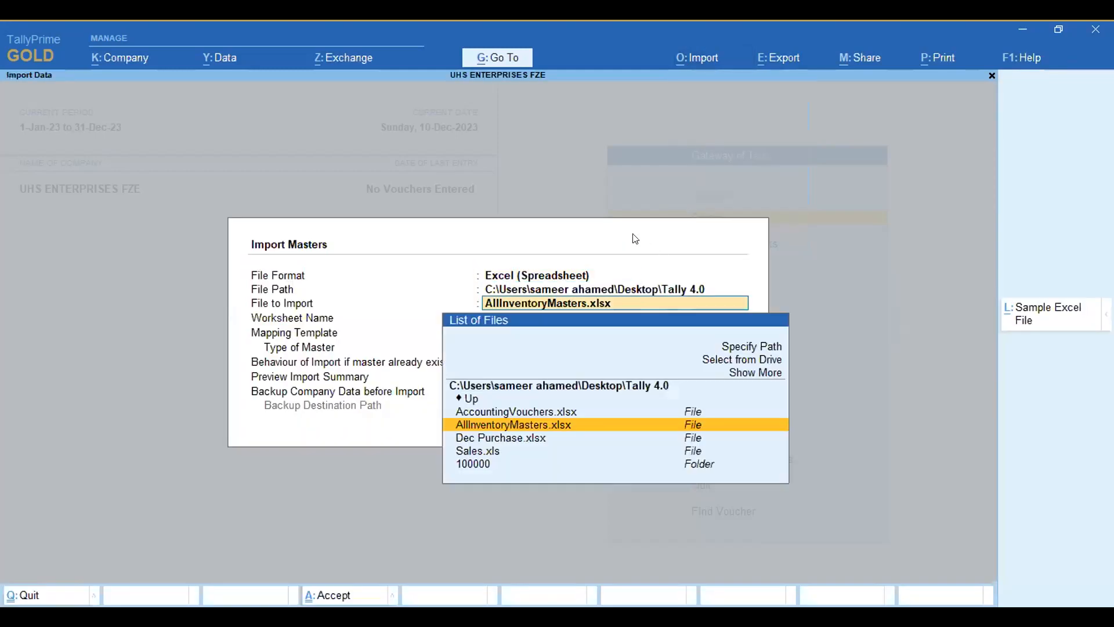
pyautogui.press('Return')
pyautogui.press('Up')
pyautogui.press('Up')
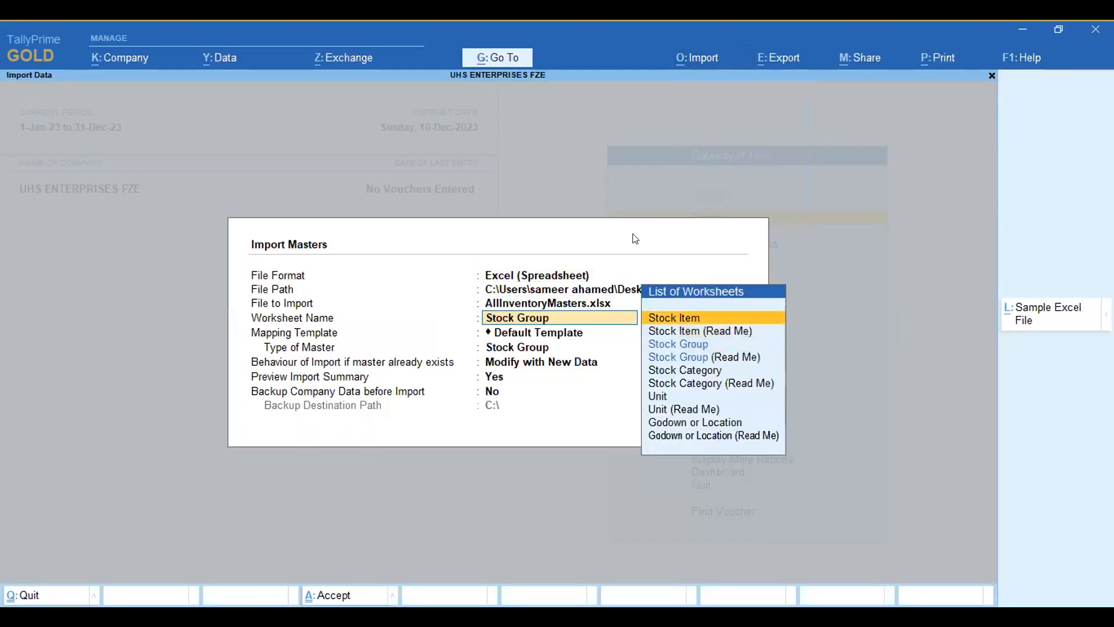
pyautogui.press('Return')
# Step: Keep the default mapping template and set the master type to Stock Item
pyautogui.press('Return')
pyautogui.press('Up')
pyautogui.press('Up')
pyautogui.press('Down')
pyautogui.press('Down')
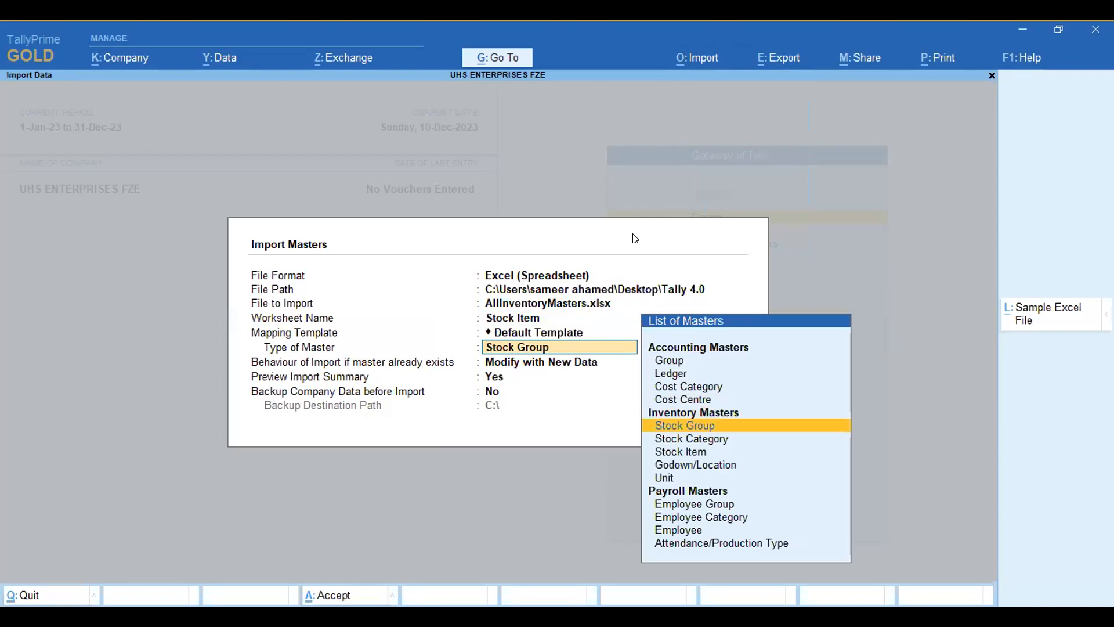
pyautogui.press('Down')
pyautogui.press('Down')
pyautogui.press('Return')
pyautogui.press('Return')
pyautogui.press('Return')
pyautogui.press('Return')
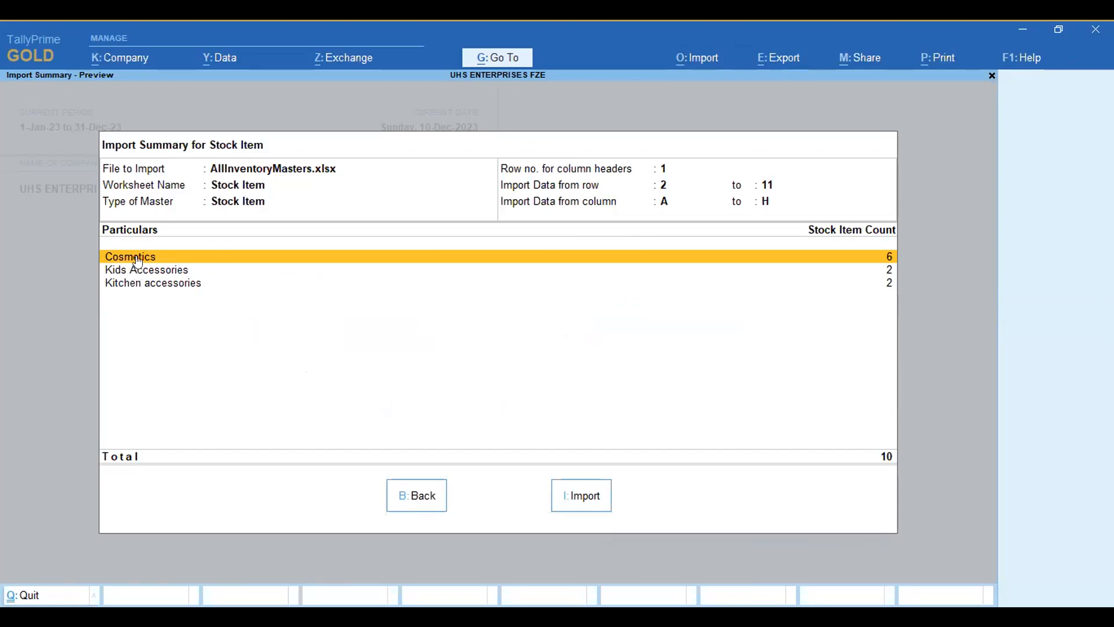
# Step: Accept the remaining import settings and import the stock item masters from the preview
pyautogui.click(609, 495)
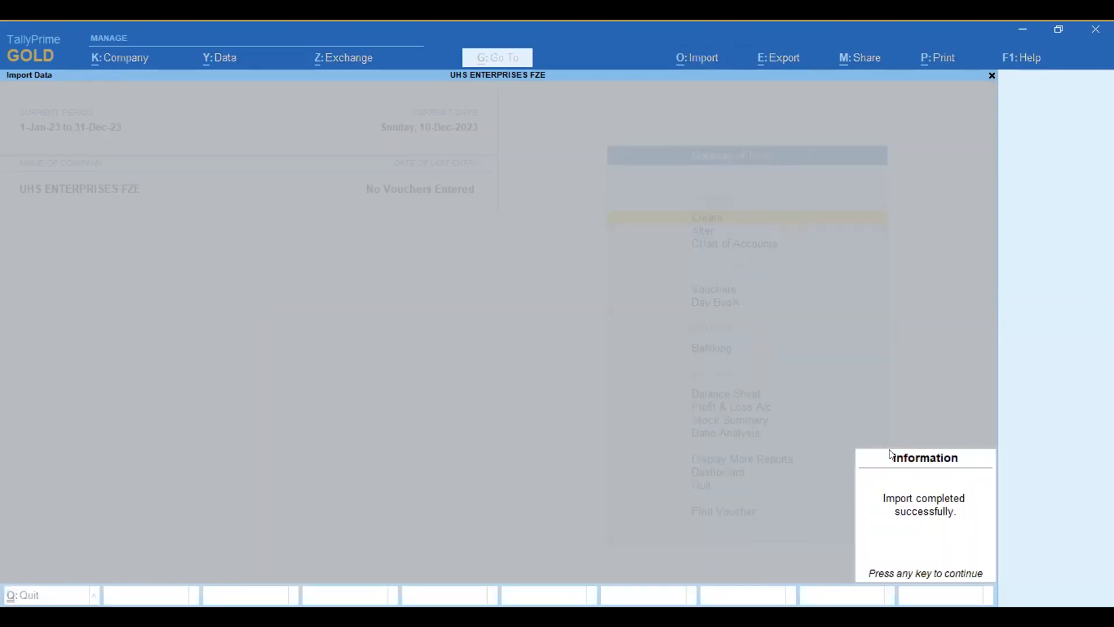
pyautogui.press('Return')
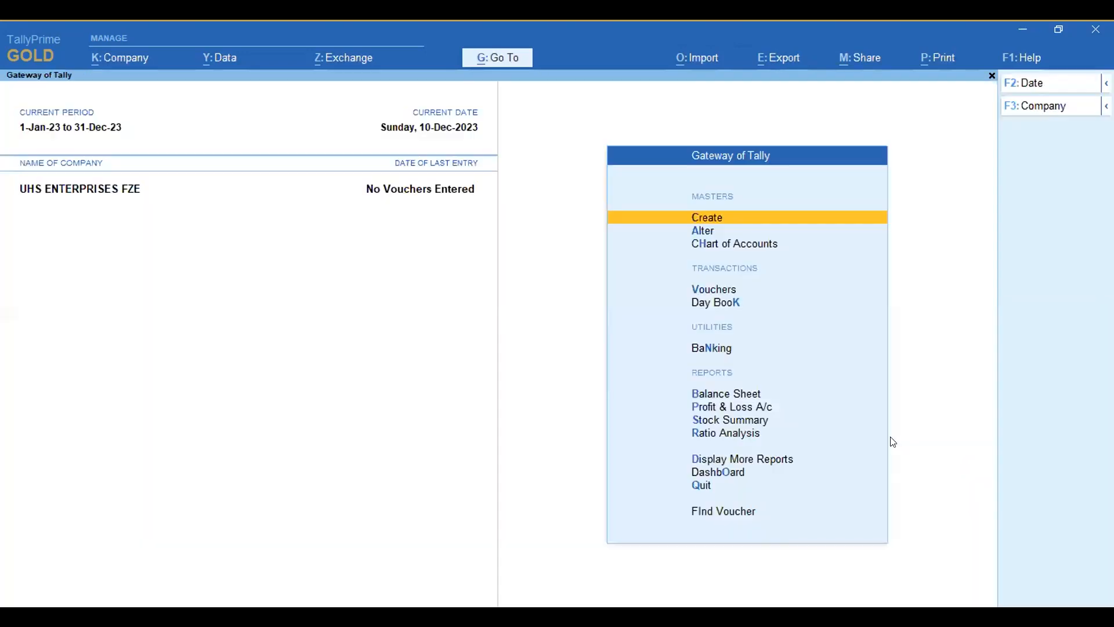
# Step: Show the stock items in the Chart of Accounts and open baloon Air pump box to check its details
pyautogui.click(739, 244)
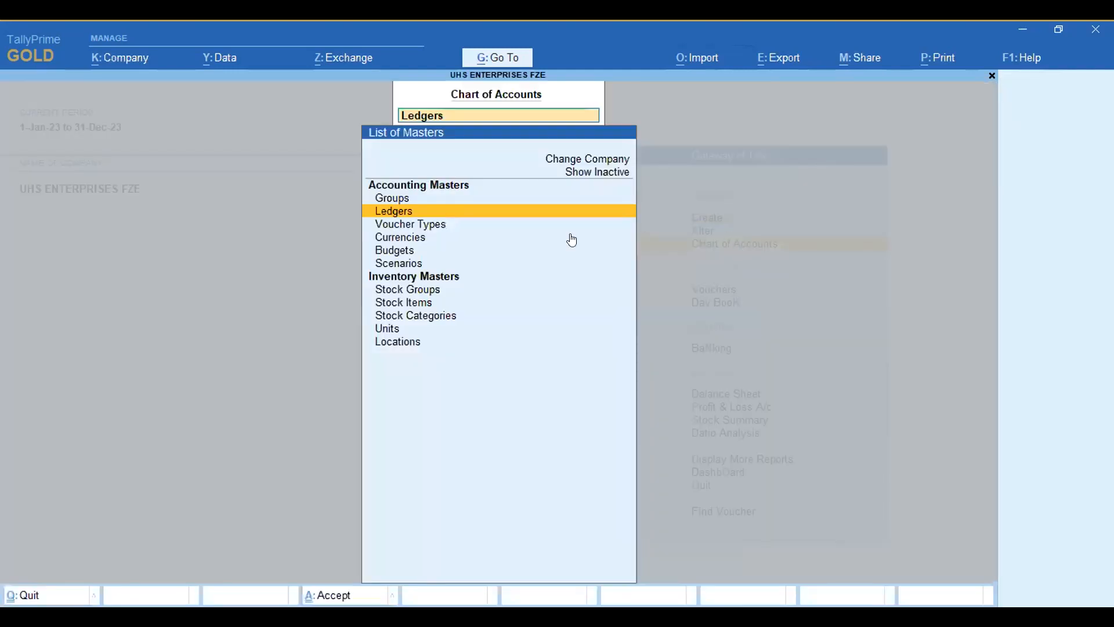
pyautogui.click(409, 303)
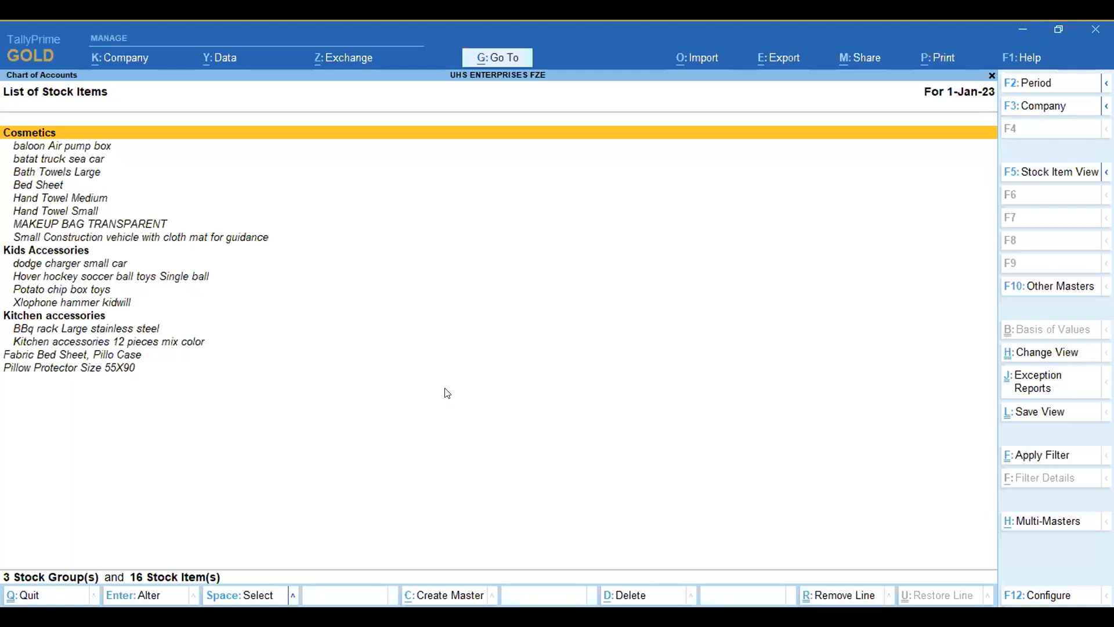
pyautogui.press('Down')
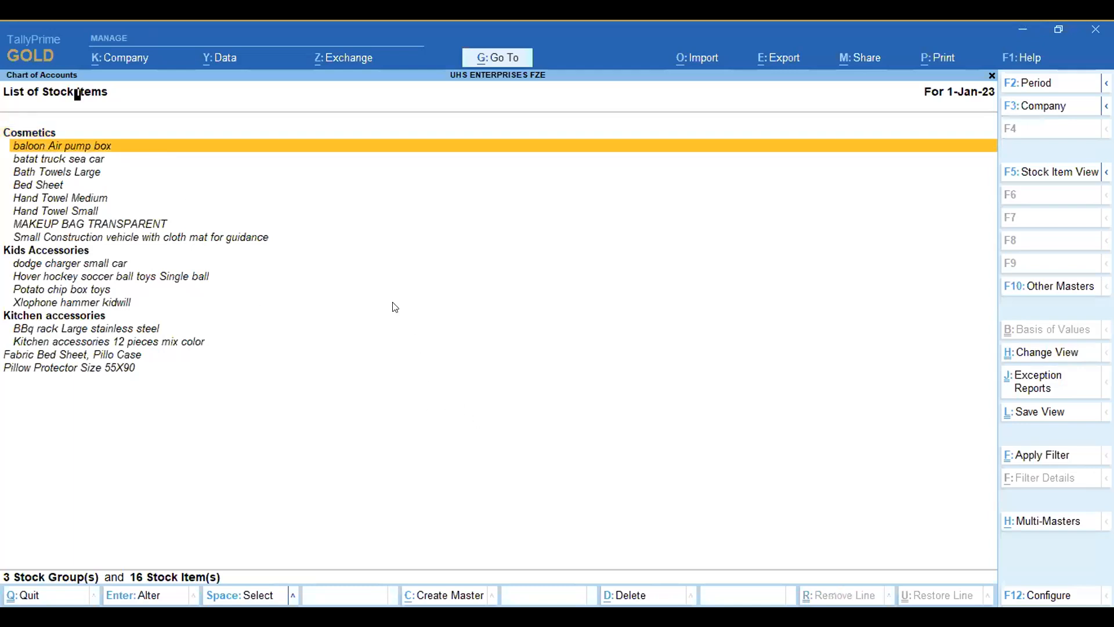
pyautogui.press('Return')
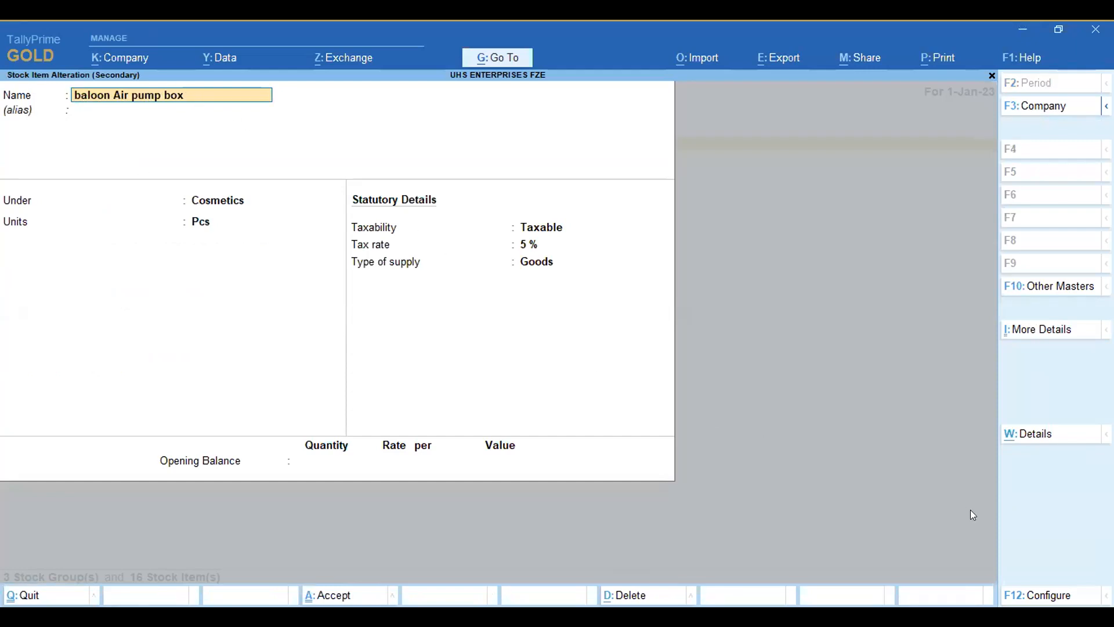
# Step: Set Show more configurations to Yes in the stock item configuration and accept it
pyautogui.press('F12')
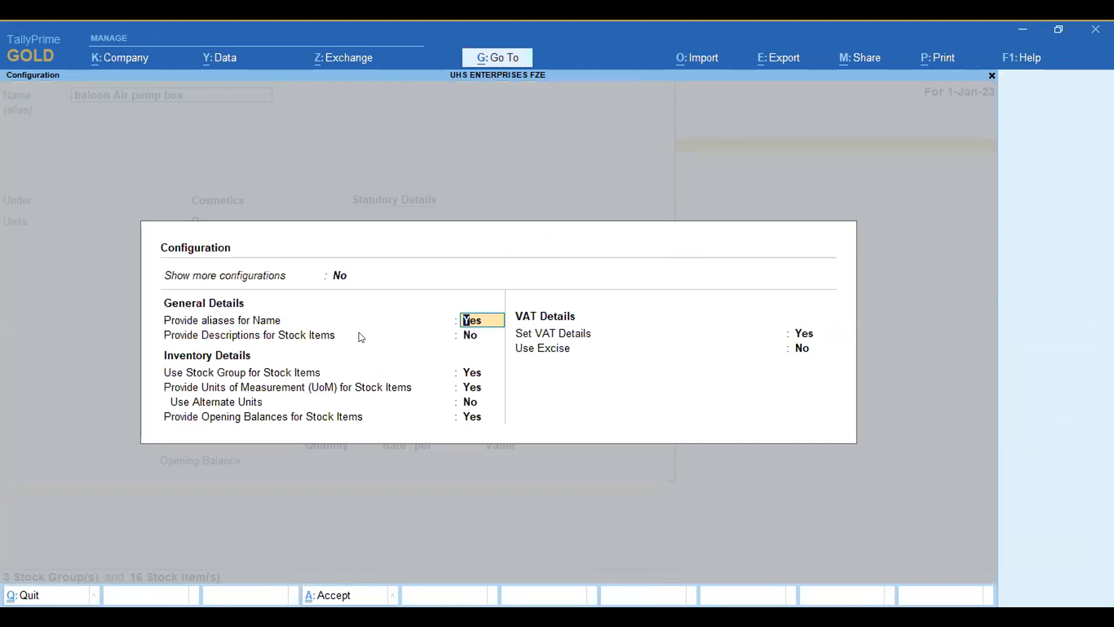
pyautogui.press('Up')
pyautogui.write('y')
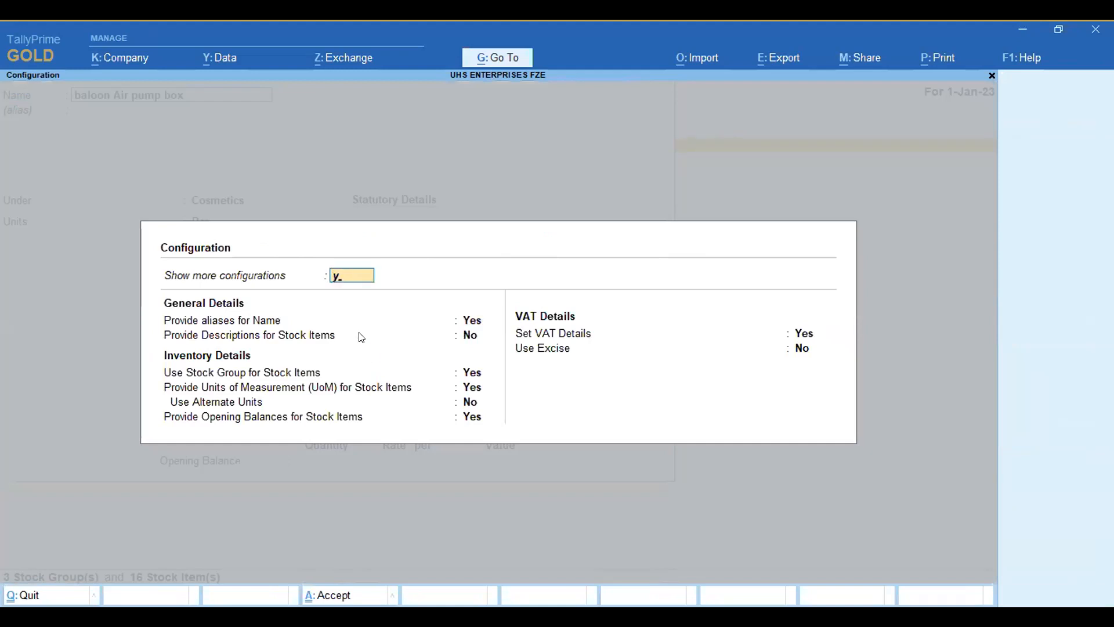
pyautogui.press('Return')
pyautogui.press('Return')
pyautogui.press('Return')
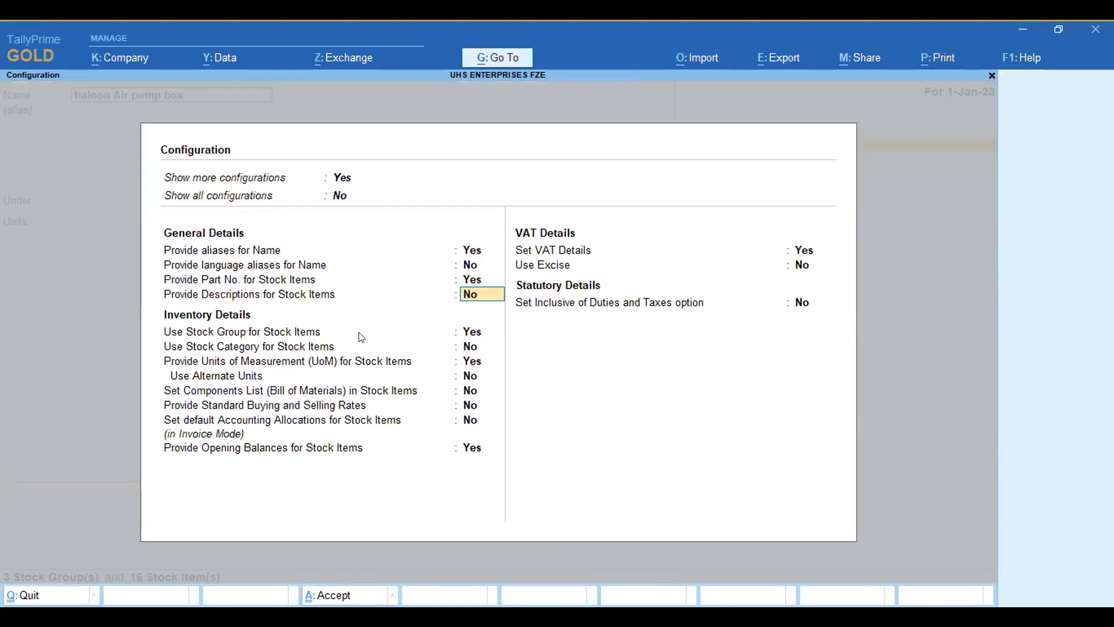
pyautogui.hotkey('ctrl', 'a')
# Step: Leave this item without saving and open the Bed Sheet stock item to check its part number and opening balance
pyautogui.press('BackSpace')
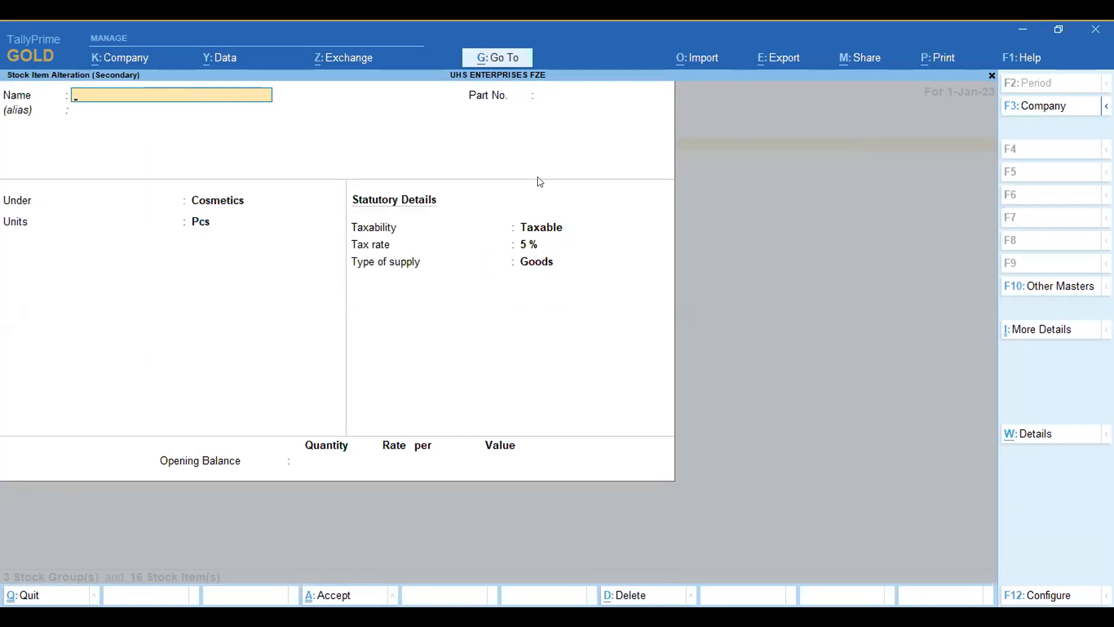
pyautogui.press('Escape')
pyautogui.press('Down')
pyautogui.press('Down')
pyautogui.press('Down')
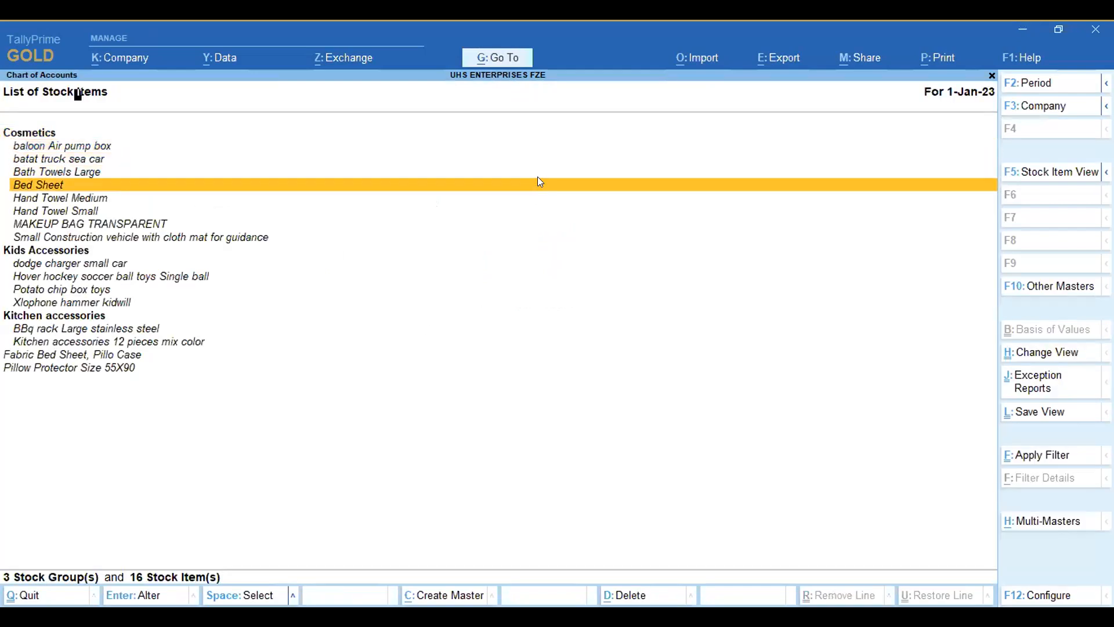
pyautogui.press('Return')
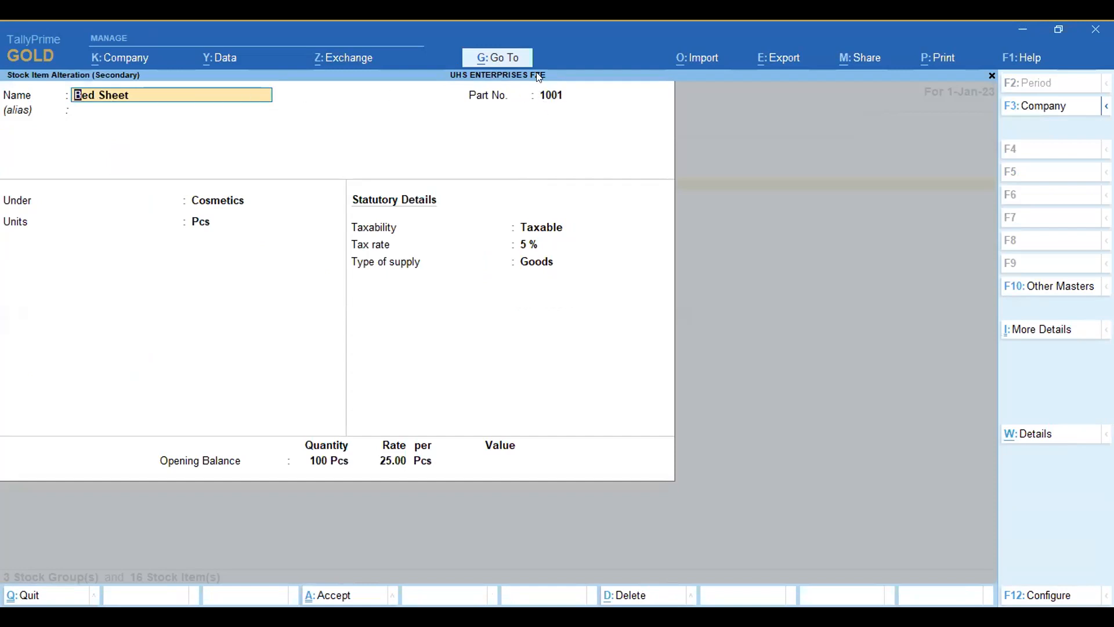
# Step: Close the Bed Sheet item without saving and return to the Gateway of Tally
pyautogui.press('BackSpace')
pyautogui.press('Escape')
pyautogui.press('y')
pyautogui.press('Escape')
pyautogui.press('Escape')
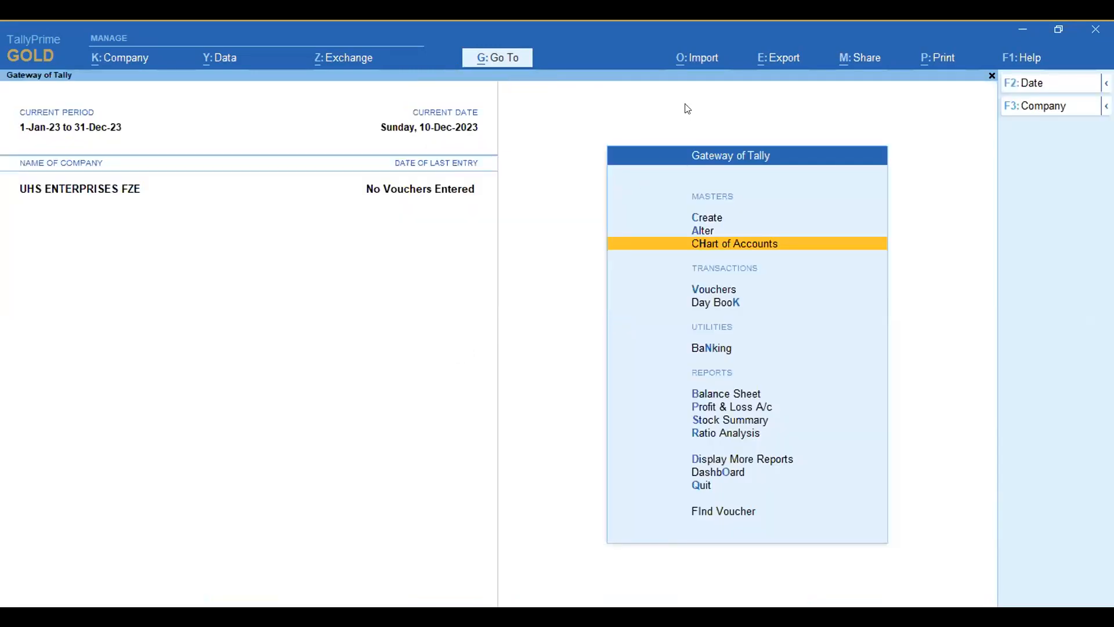
pyautogui.press('Escape')
pyautogui.press('Escape')
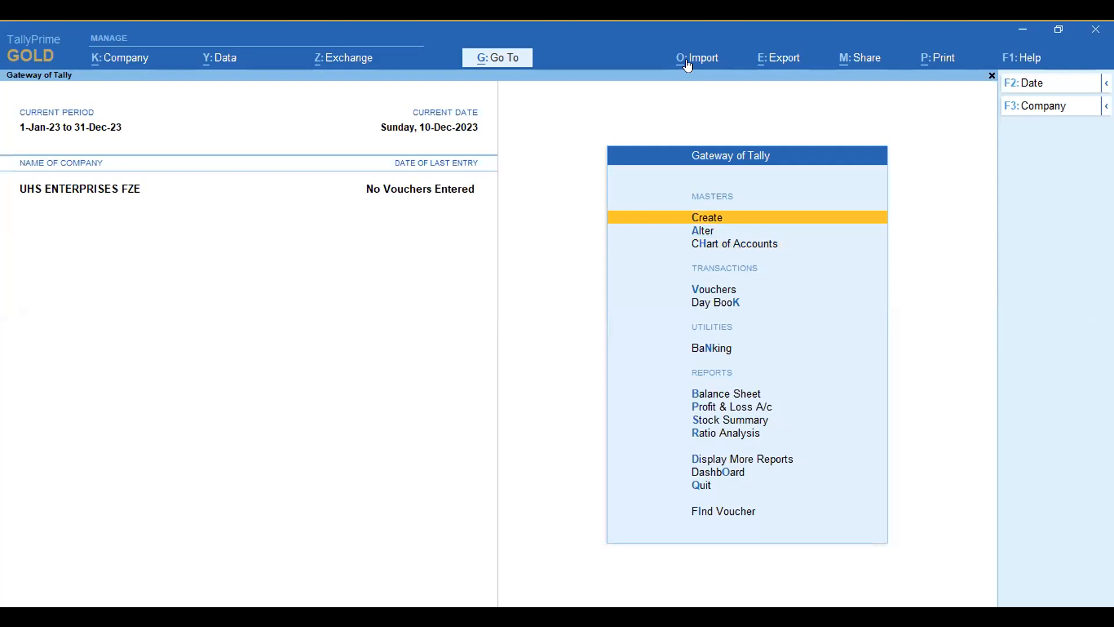
# Step: Start a new Excel mapping template for masters using the AllInventoryMasters.xlsx file
pyautogui.click(688, 65)
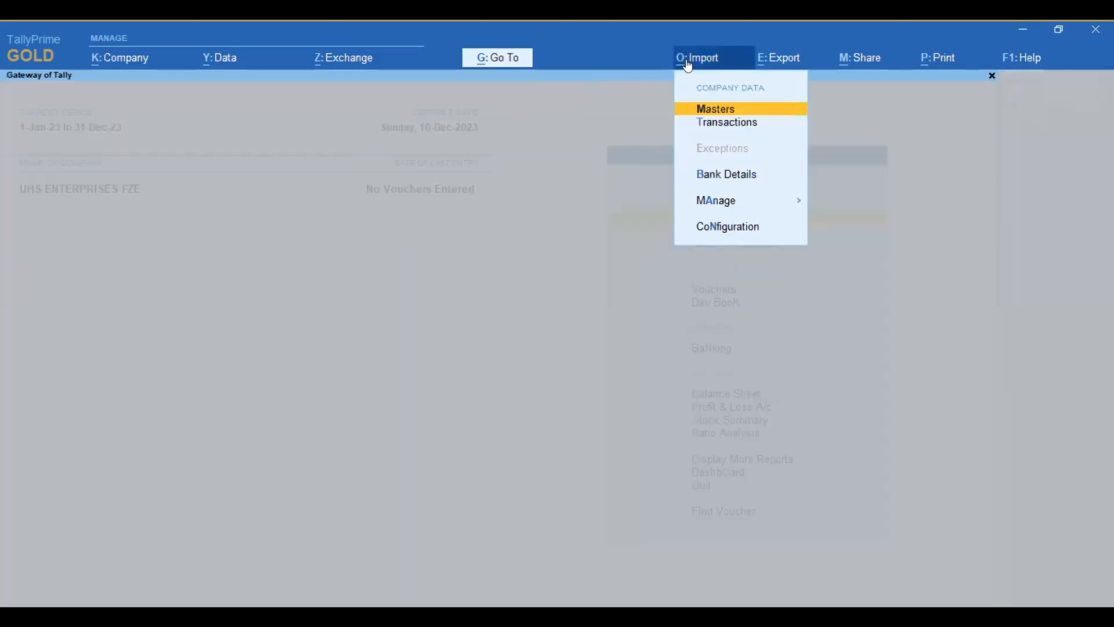
pyautogui.click(724, 203)
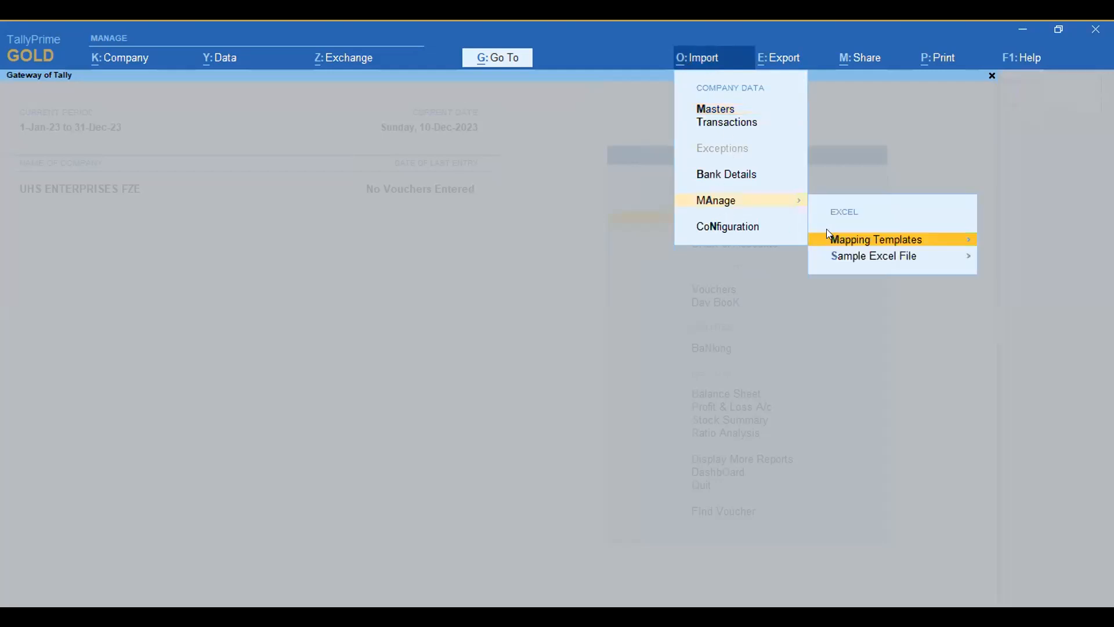
pyautogui.click(866, 240)
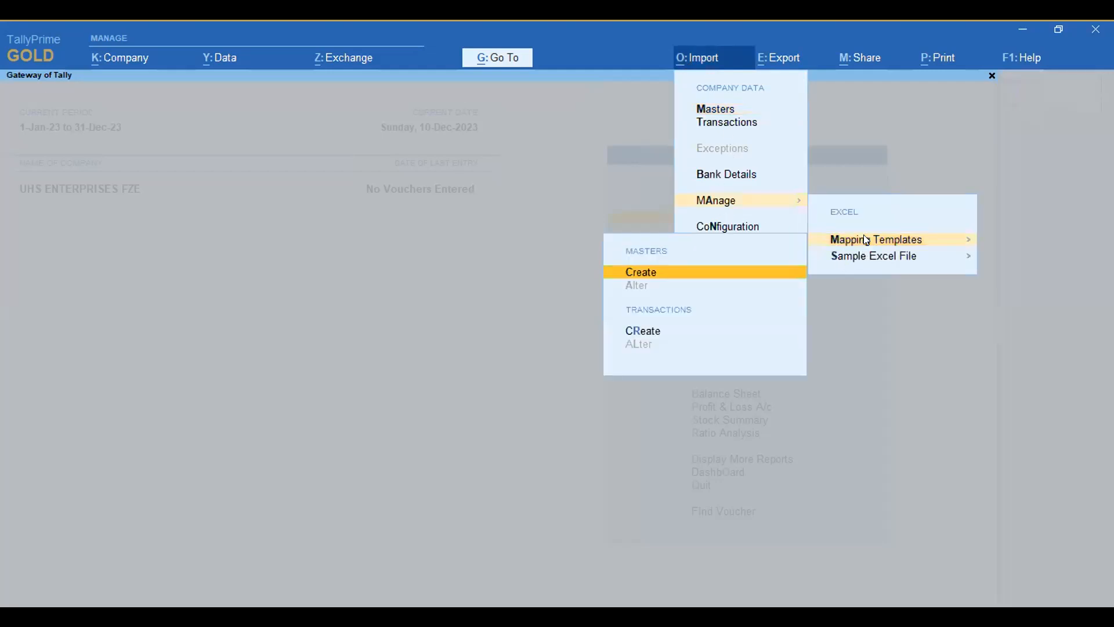
pyautogui.click(650, 273)
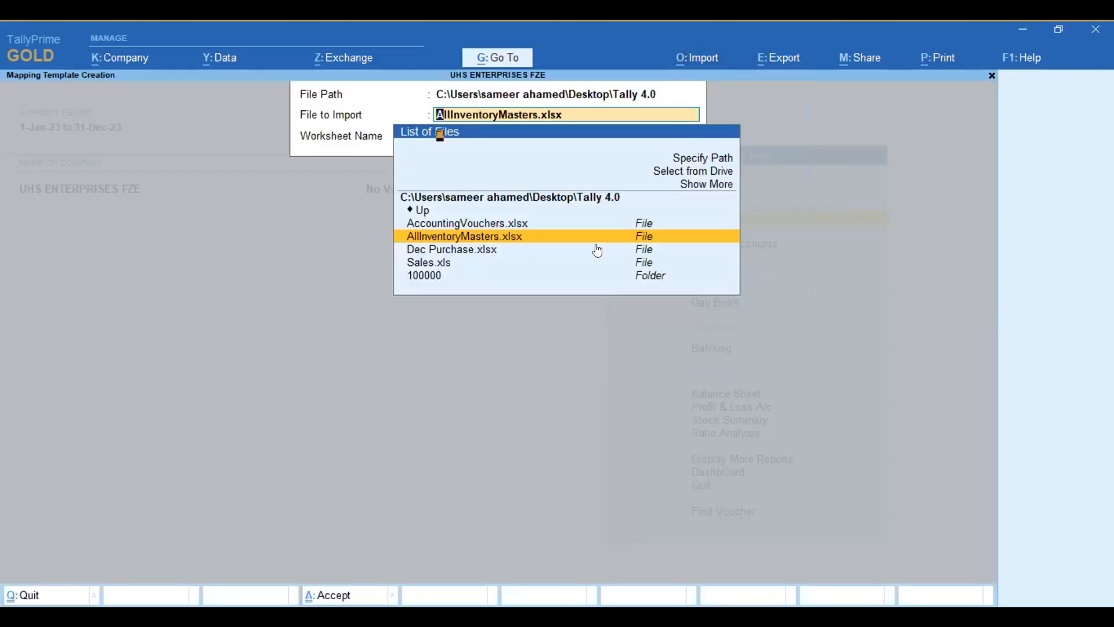
pyautogui.press('Return')
pyautogui.press('Return')
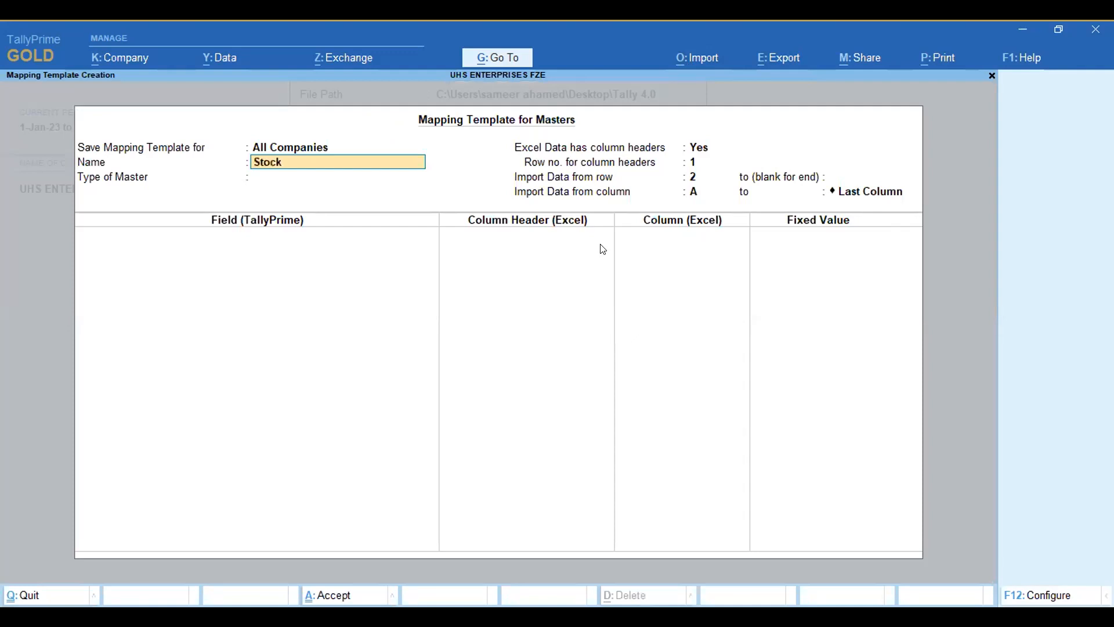
# Step: Name the mapping template Stock Item, set its type of master to Stock Item, and leave it without saving
pyautogui.write('Stock Item')
pyautogui.press('Return')
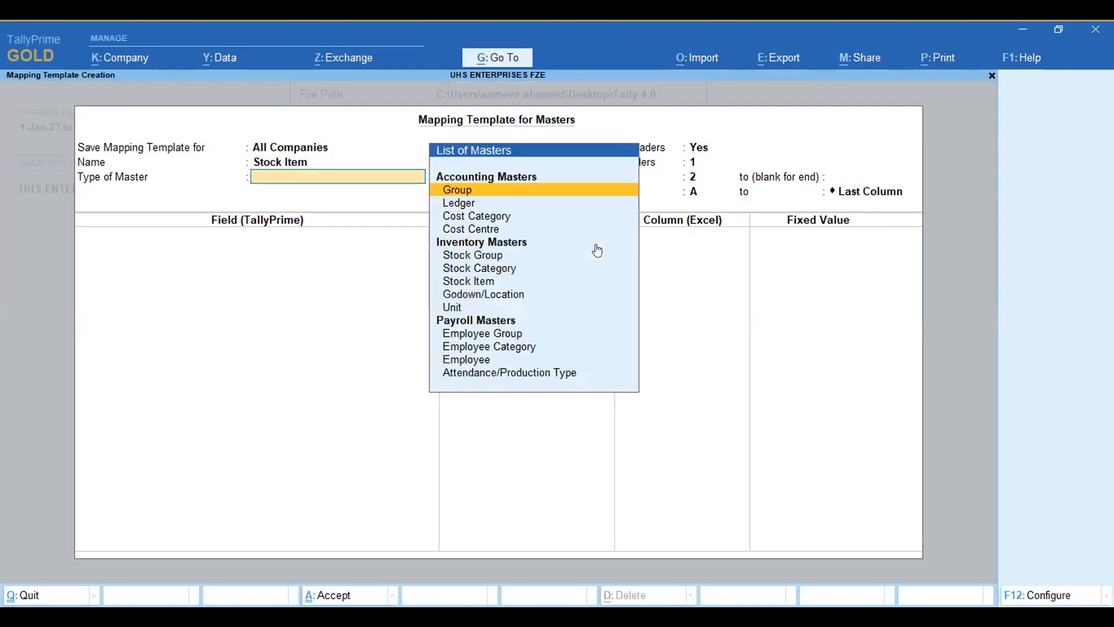
pyautogui.press('Down')
pyautogui.press('Down')
pyautogui.press('Down')
pyautogui.press('Down')
pyautogui.press('Down')
pyautogui.press('Down')
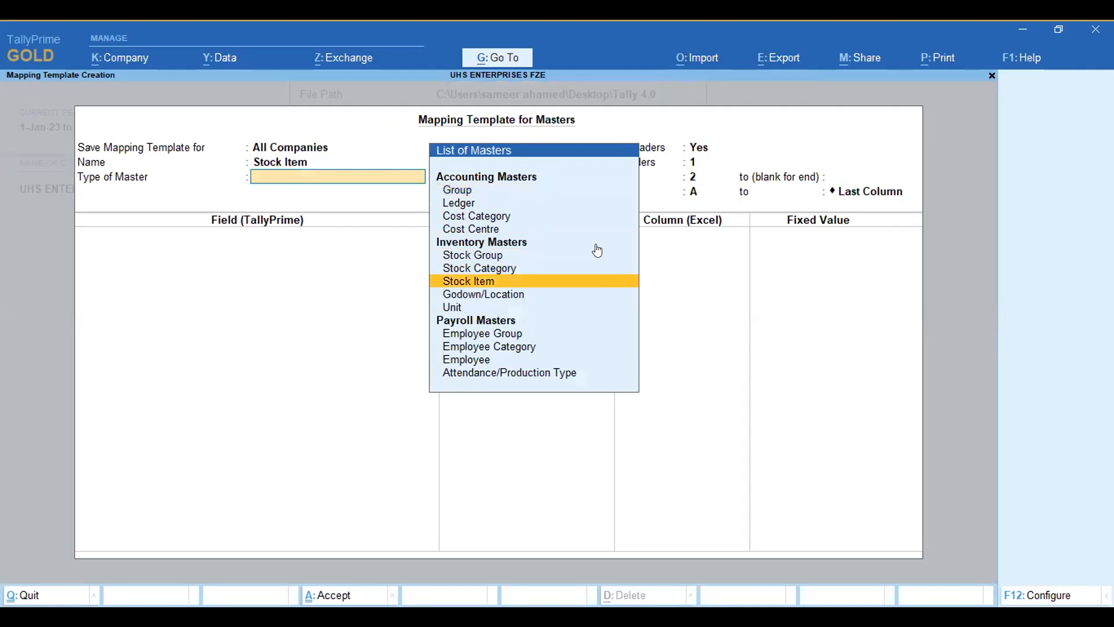
pyautogui.press('Return')
pyautogui.press('Return')
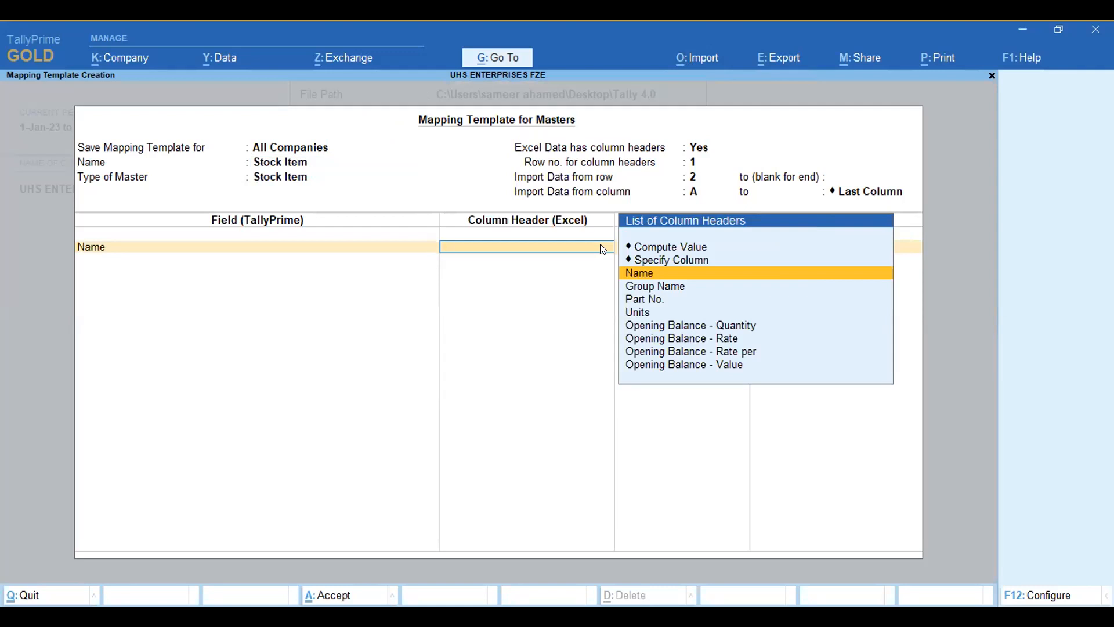
pyautogui.press('Escape')
pyautogui.press('Return')
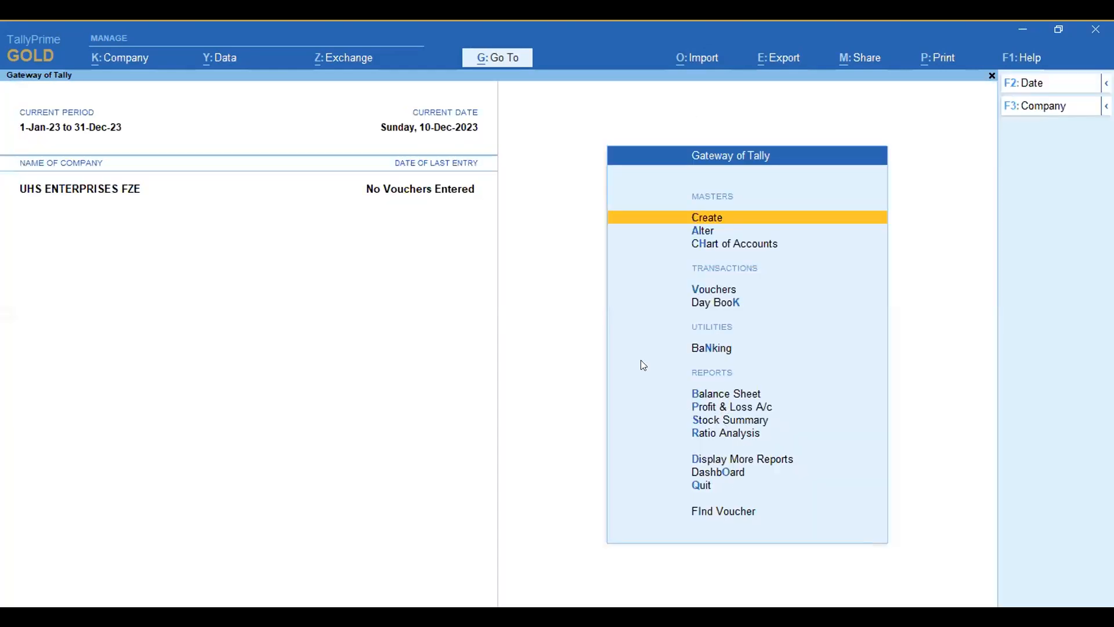
# Step: Start a sample Excel file export for transactions and open its setting for the vouchers the sample covers
pyautogui.click(700, 62)
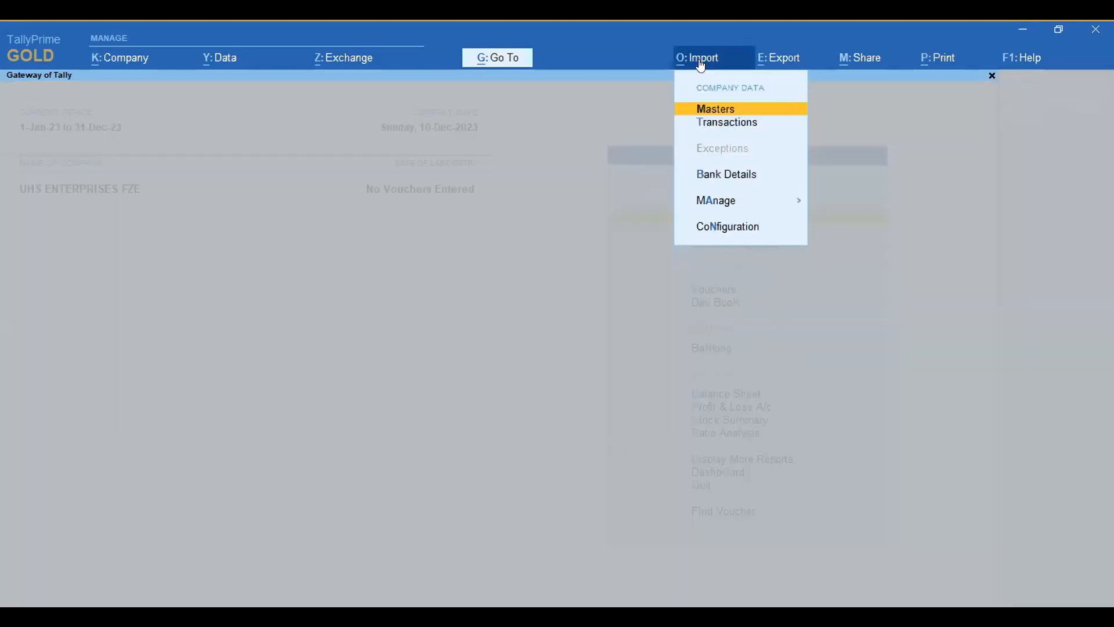
pyautogui.click(718, 200)
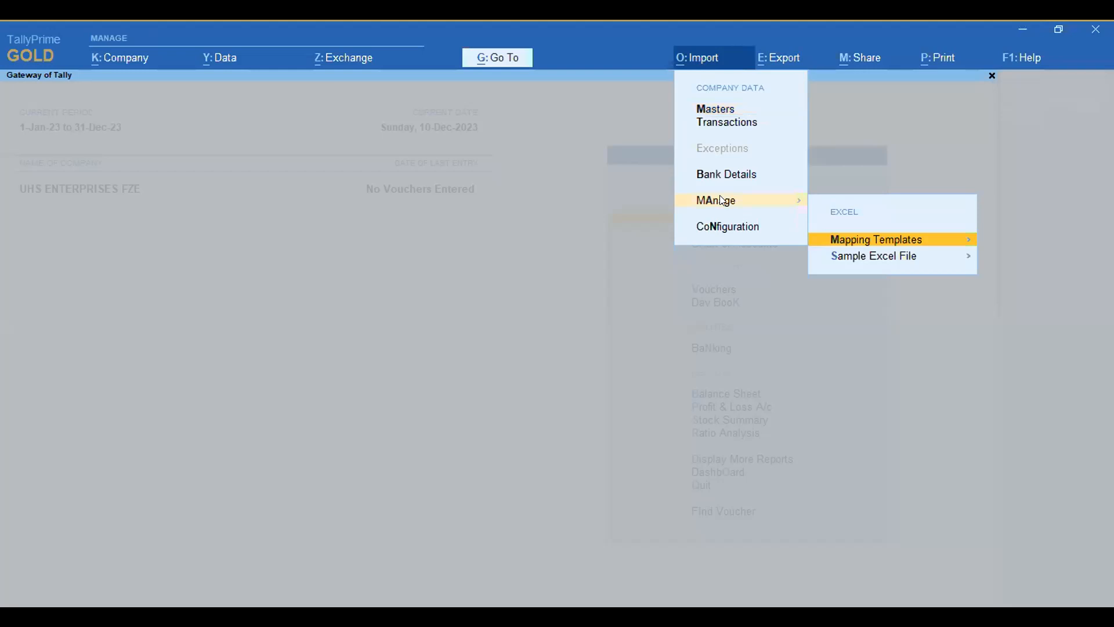
pyautogui.click(854, 259)
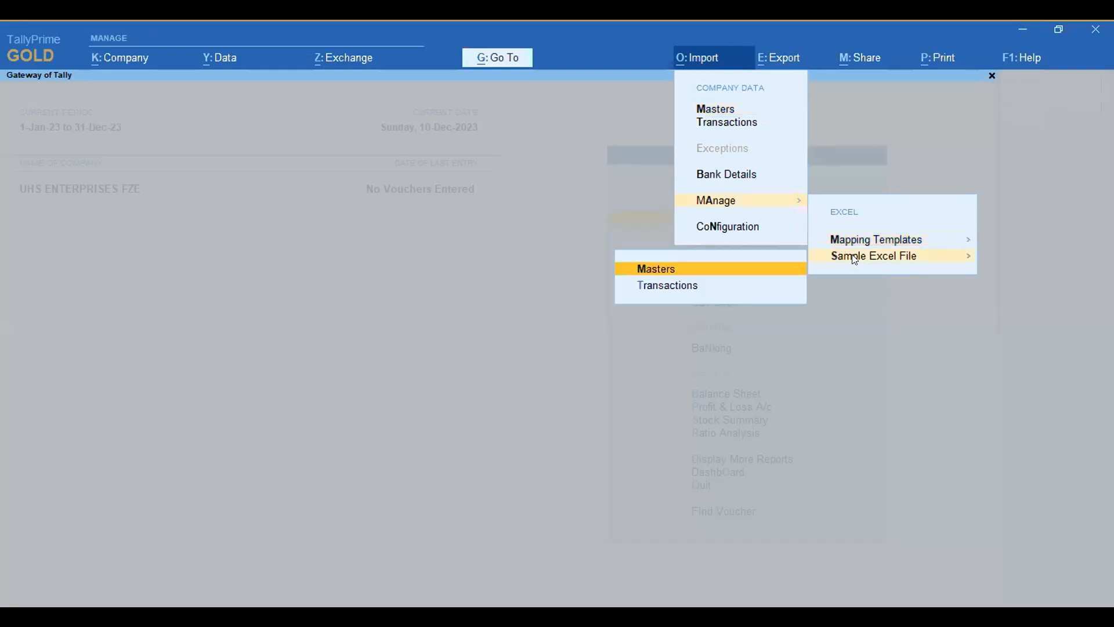
pyautogui.click(662, 287)
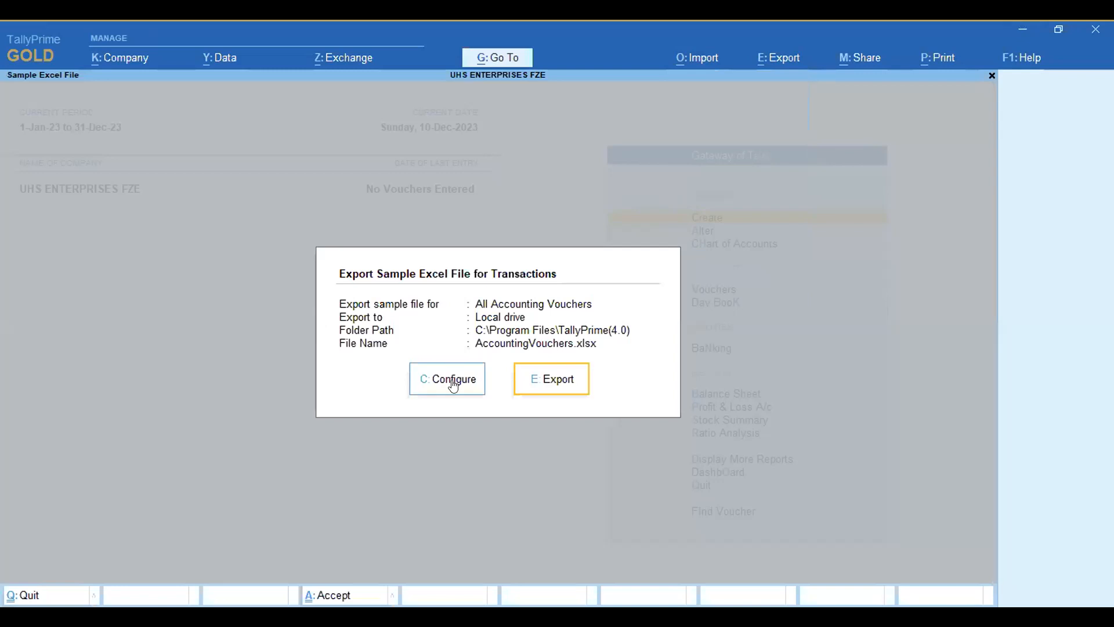
pyautogui.click(454, 384)
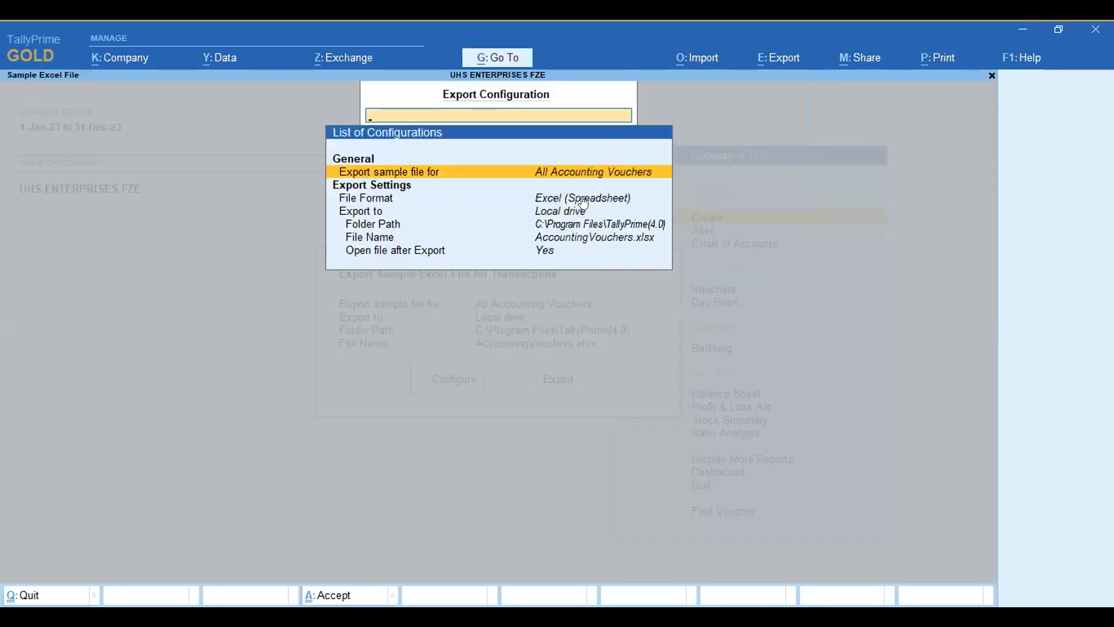
pyautogui.press('Return')
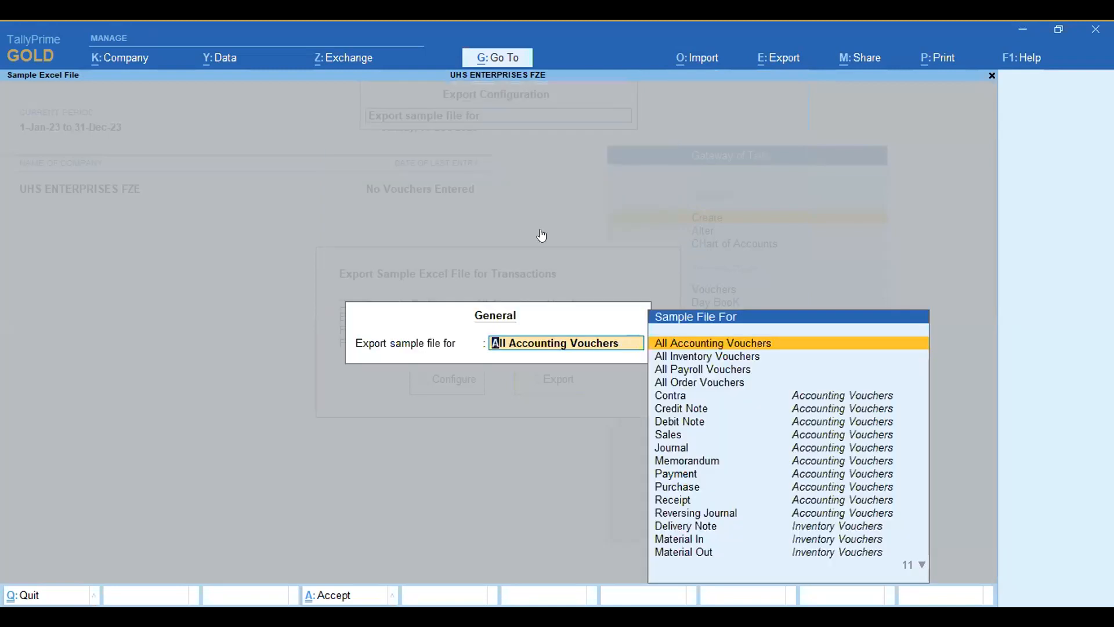
# Step: Keep All Accounting Vouchers as the sample type and export the sample file AccountingVouchers.xlsx
pyautogui.press('Return')
pyautogui.press('Down')
pyautogui.press('Down')
pyautogui.press('Down')
pyautogui.press('Down')
pyautogui.hotkey('ctrl', 'a')
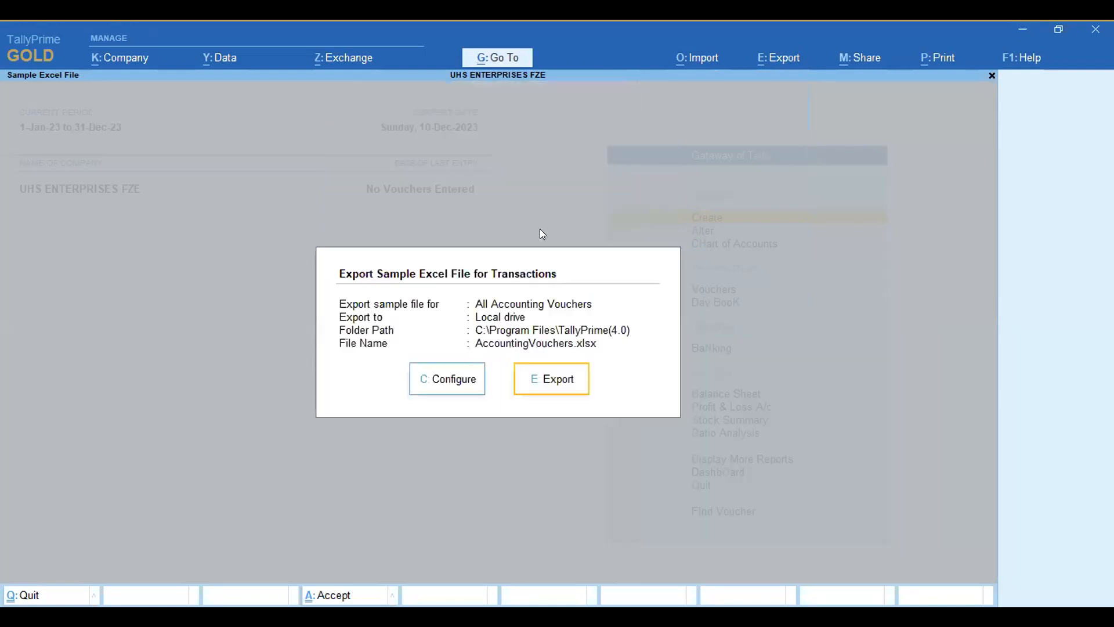
pyautogui.click(539, 384)
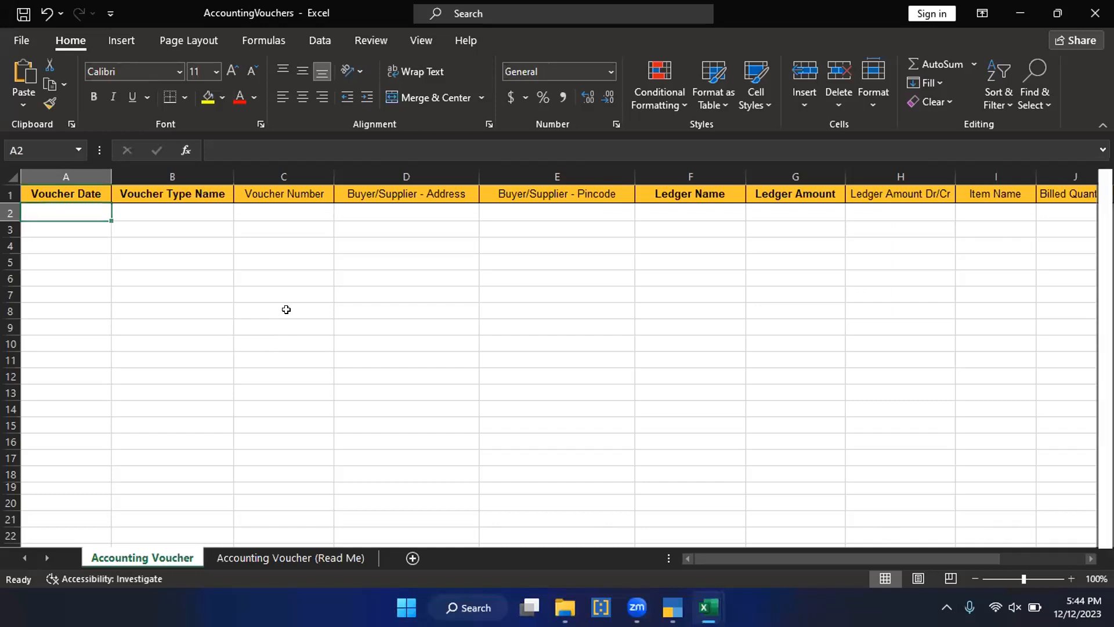
# Step: Check the Accounting Voucher and Read Me sheets, and close this workbook and the AllInventoryMasters workbook
pyautogui.hotkey('ctrl', 'pagedown')
pyautogui.hotkey('ctrl', 'pageup')
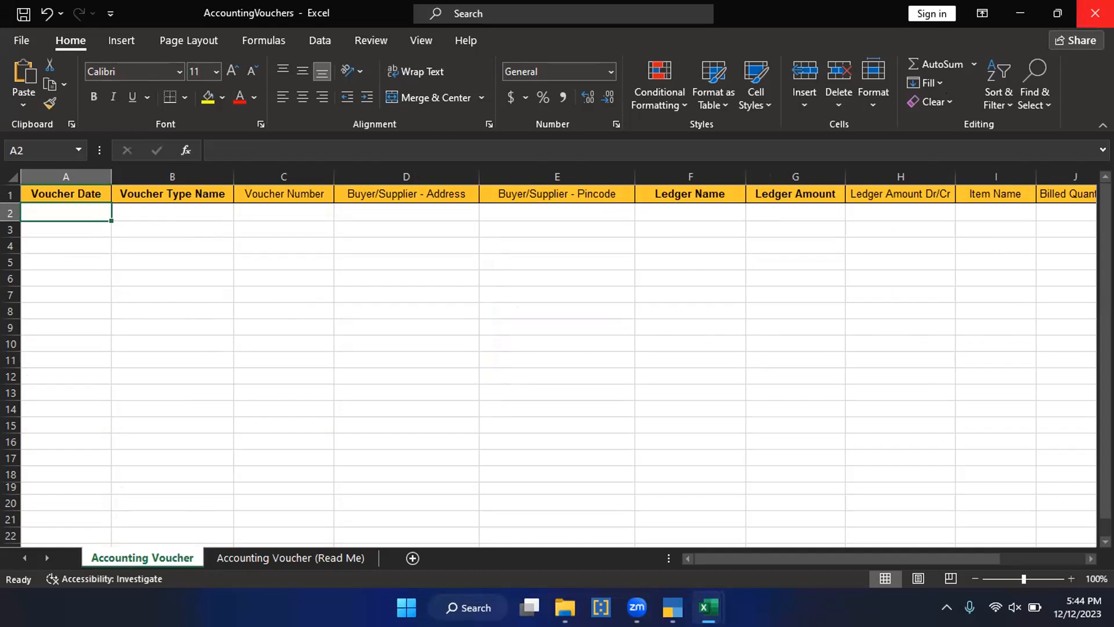
pyautogui.click(1095, 13)
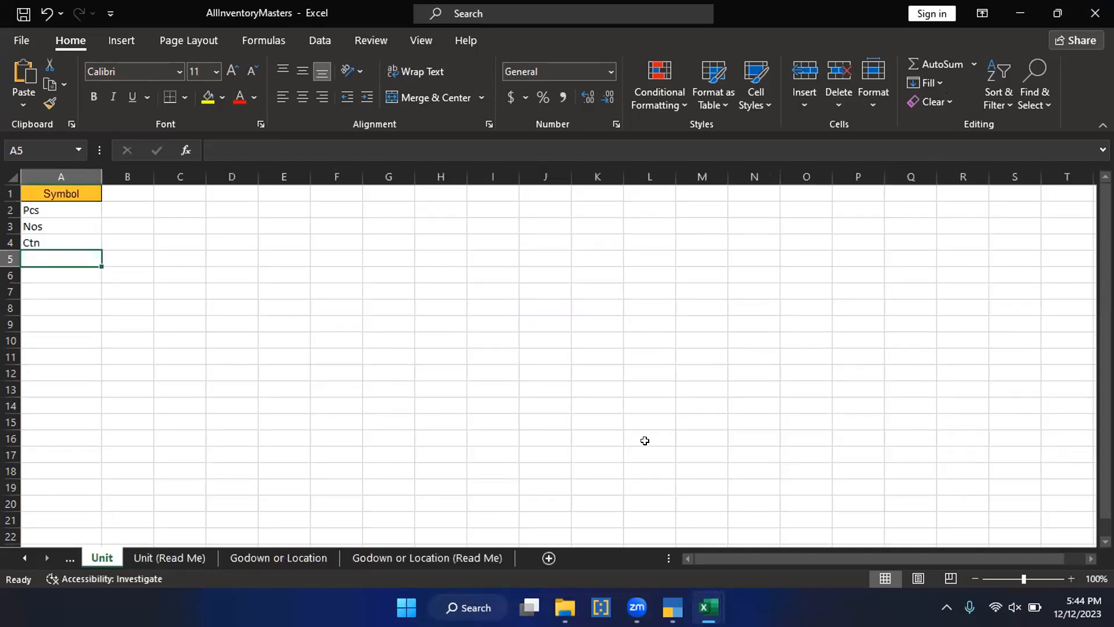
pyautogui.click(1094, 13)
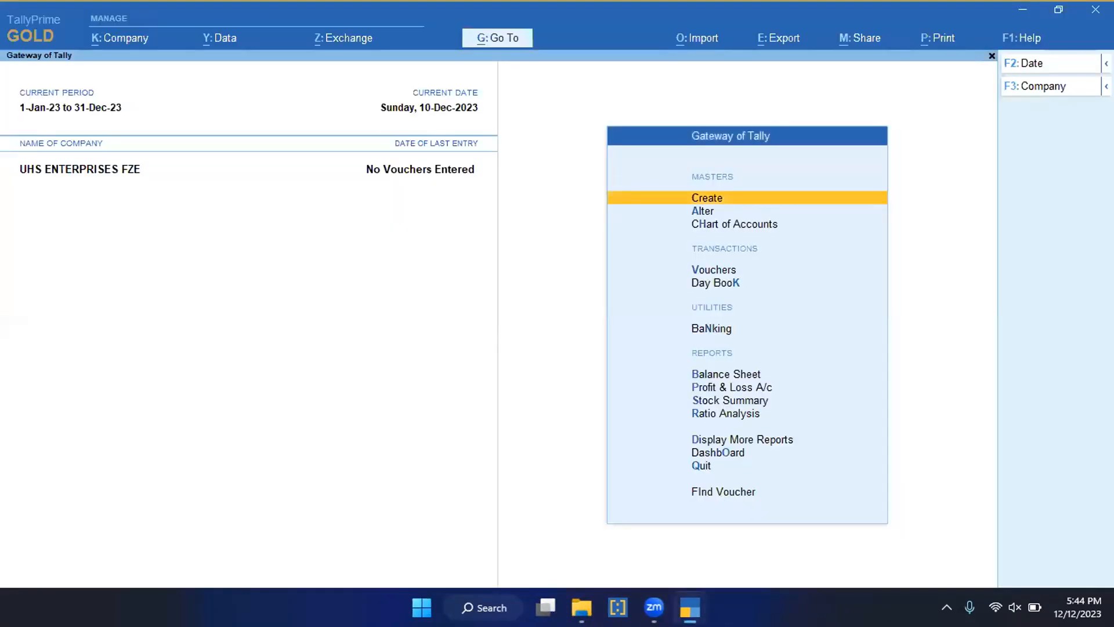
# Step: Open the filled AccountingVouchers workbook from the Tally 4.0 folder and select its VAT ledger entry in D4
pyautogui.click(581, 606)
pyautogui.doubleClick(384, 304)
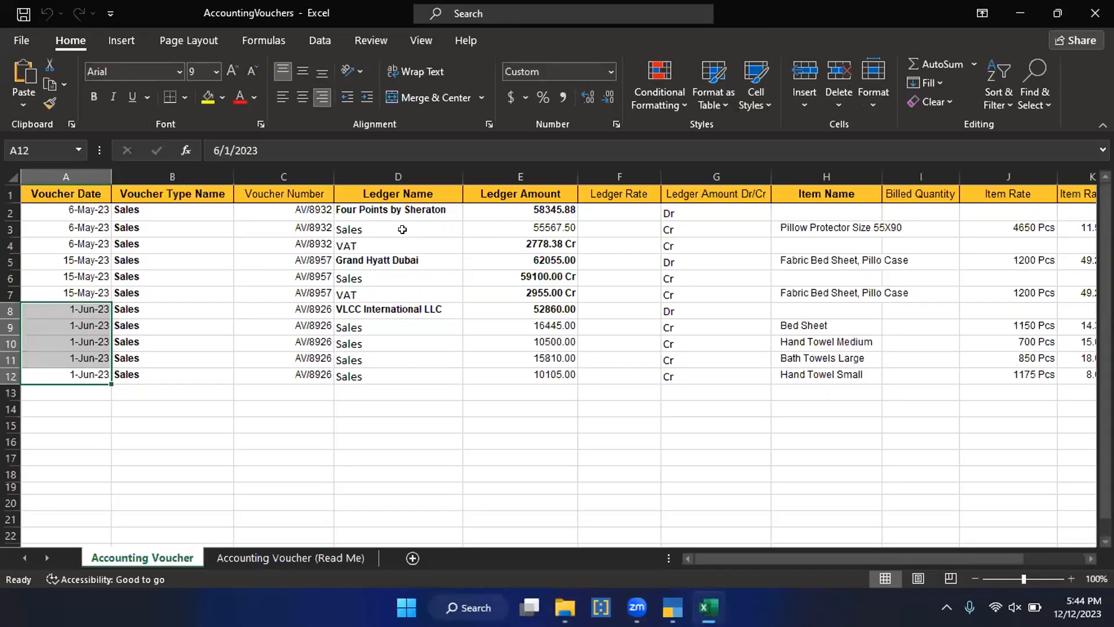
pyautogui.click(398, 232)
pyautogui.click(399, 245)
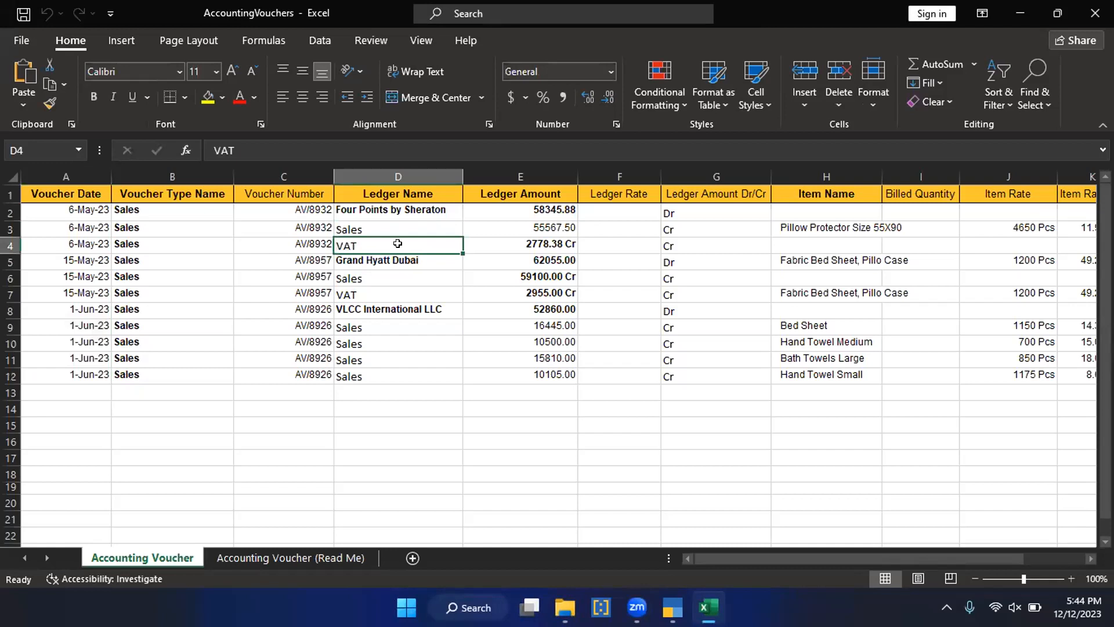
pyautogui.hotkey('shift', 'space')
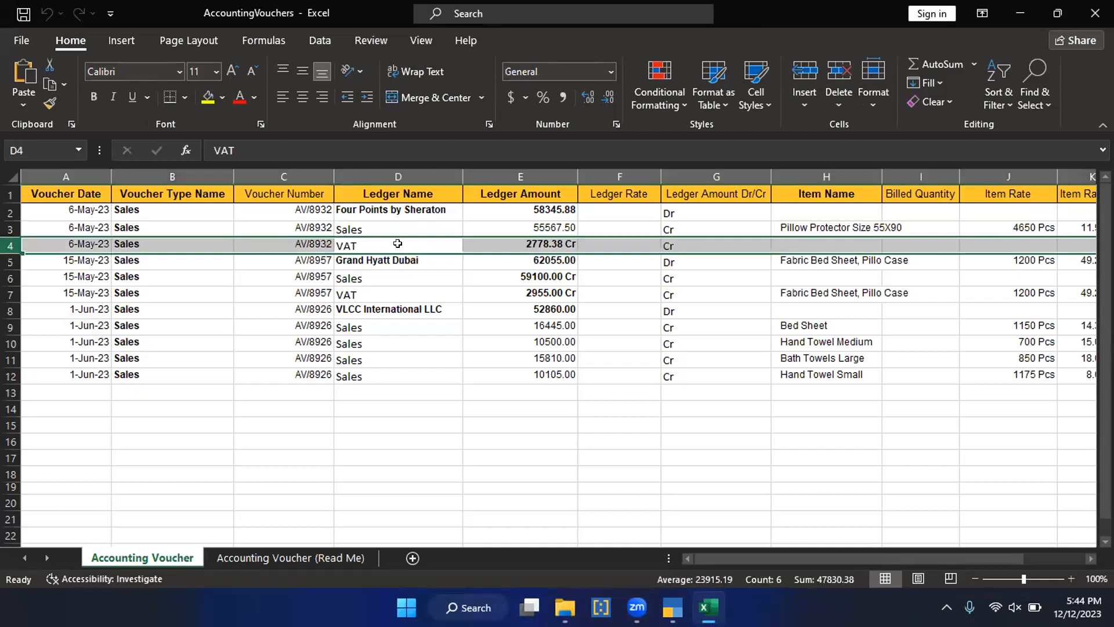
pyautogui.hotkey('ctrl', 'shift', '+')
pyautogui.hotkey('ctrl', 'z')
# Step: Insert a blank row above the first Grand Hyatt Dubai entry to separate the first two vouchers
pyautogui.press('Down')
pyautogui.hotkey('shift', 'space')
pyautogui.hotkey('ctrl', 'shift', '+')
# Step: Insert two blank rows above the VLCC International LLC entry to separate the last voucher
pyautogui.press('Down')
pyautogui.press('Down')
pyautogui.press('Down')
pyautogui.press('Down')
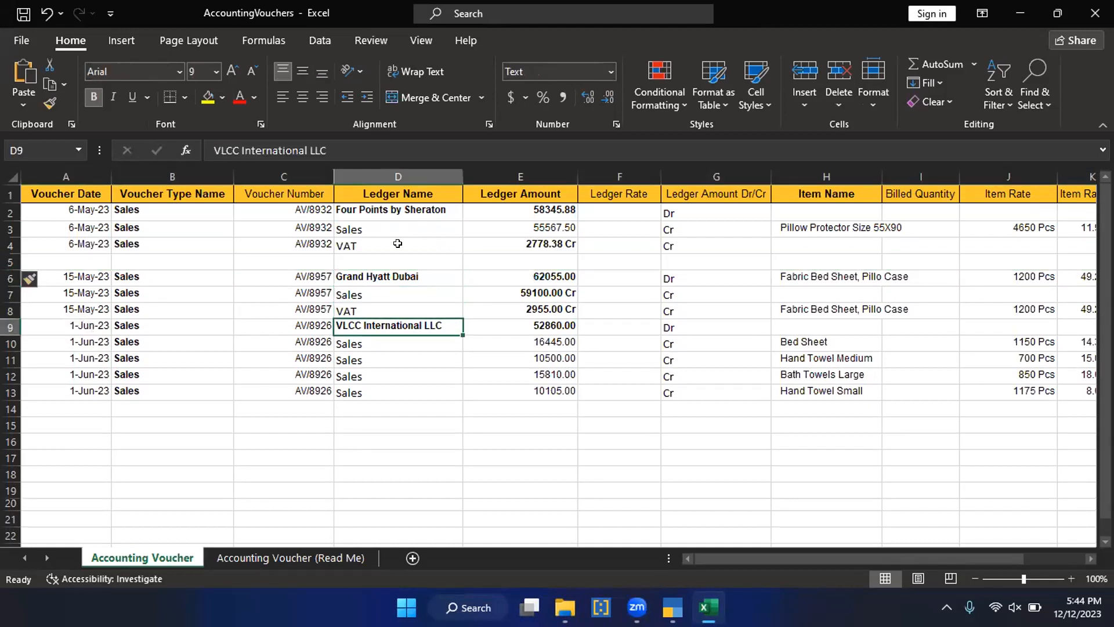
pyautogui.hotkey('shift', 'space')
pyautogui.hotkey('ctrl', 'shift', '+')
pyautogui.hotkey('ctrl', 'shift', '+')
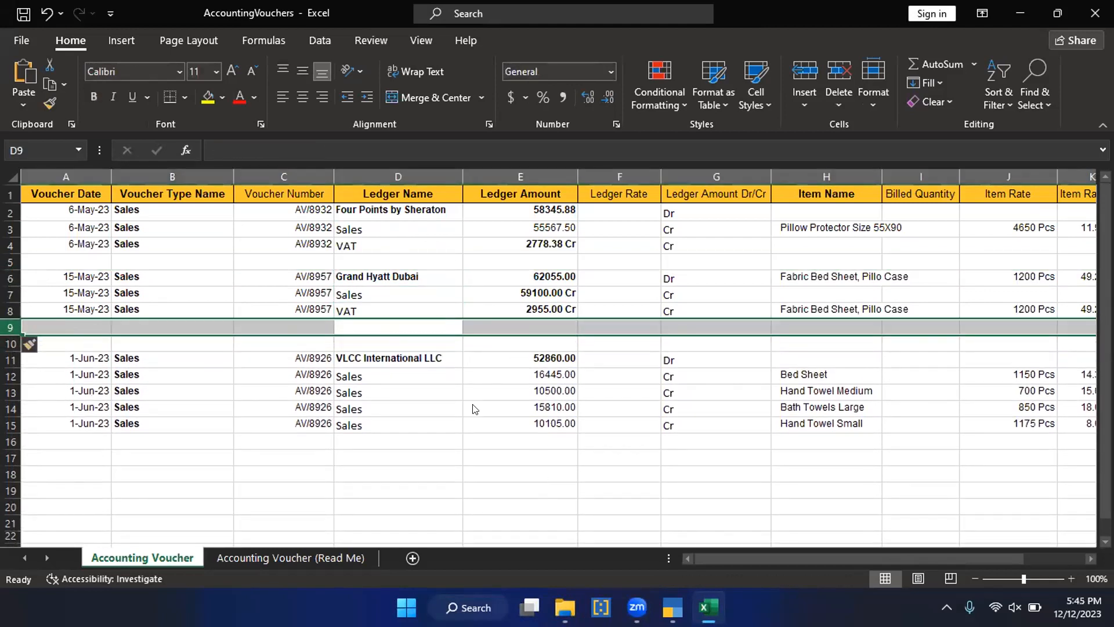
pyautogui.hotkey('ctrl', 'z')
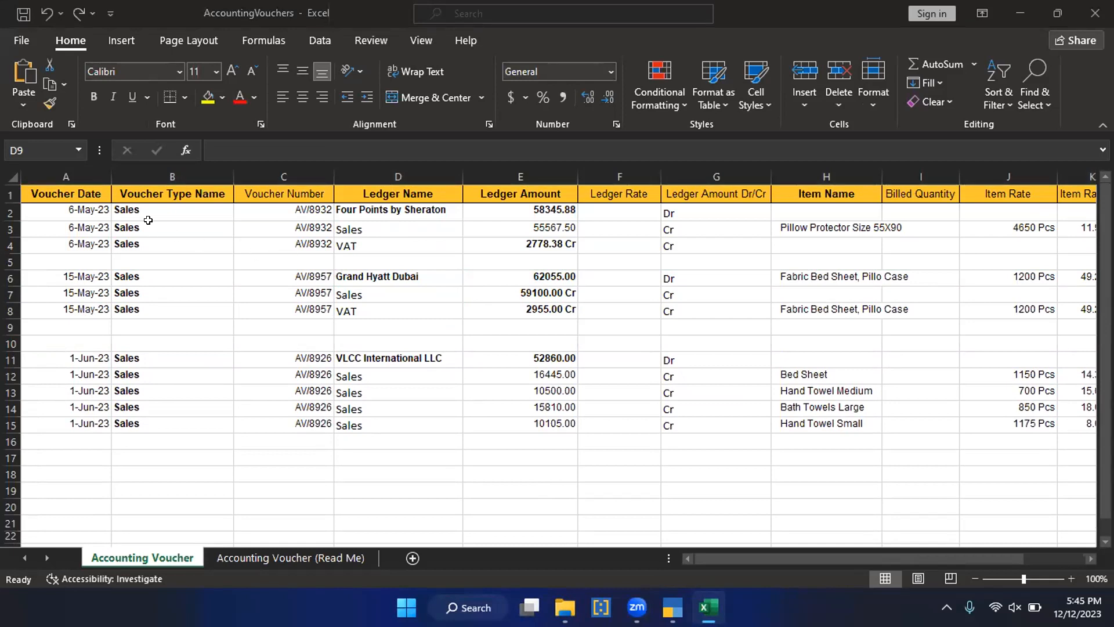
pyautogui.hotkey('ctrl', 'y')
# Step: Review the Accounting Voucher column headers from Voucher Date across to Change Mode
pyautogui.click(87, 209)
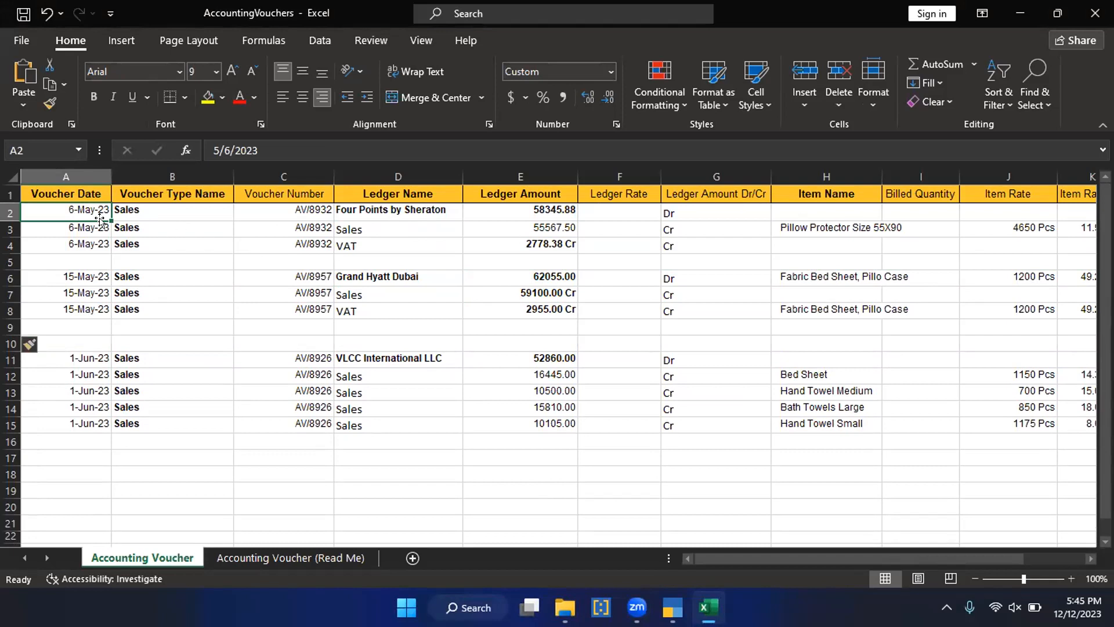
pyautogui.click(57, 193)
pyautogui.click(173, 197)
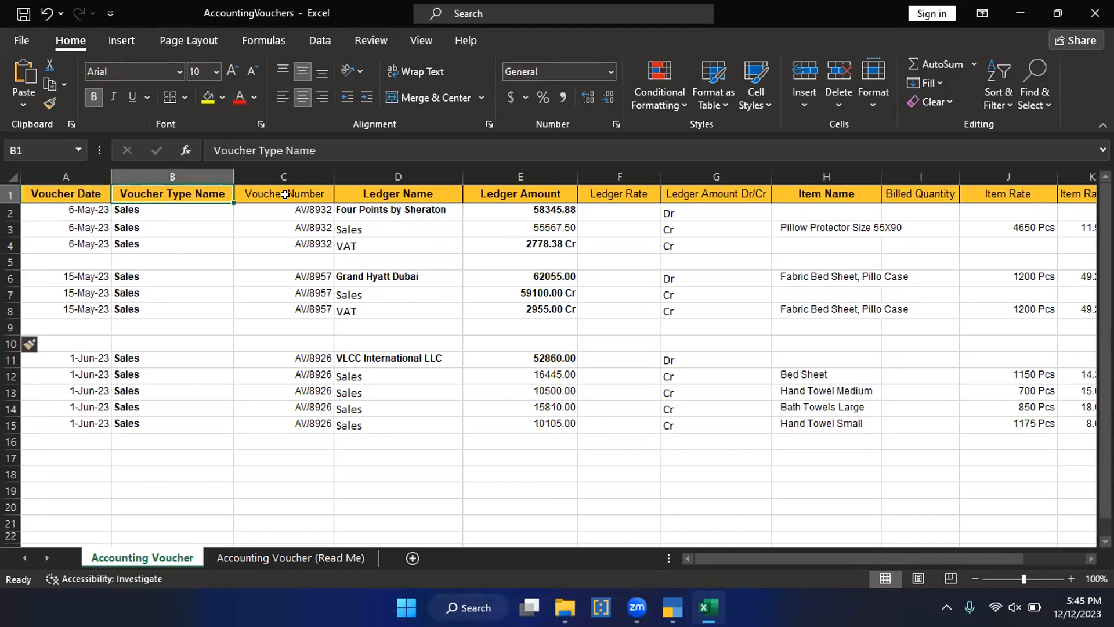
pyautogui.click(438, 192)
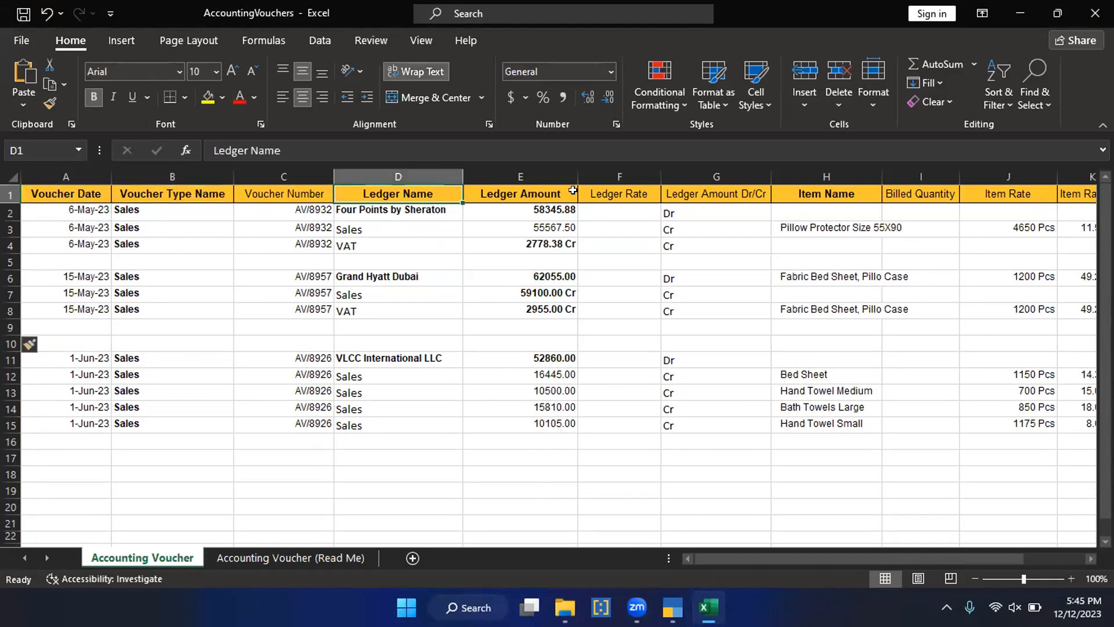
pyautogui.click(705, 192)
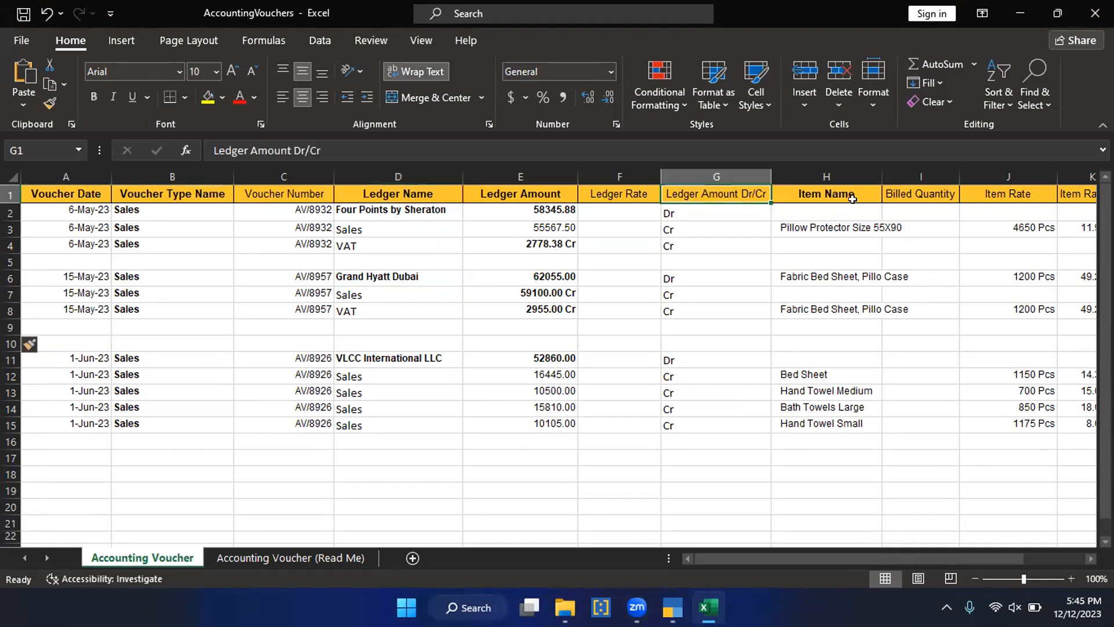
pyautogui.click(812, 200)
pyautogui.click(886, 191)
pyautogui.press('Right')
pyautogui.press('Right')
pyautogui.press('Right')
pyautogui.press('Right')
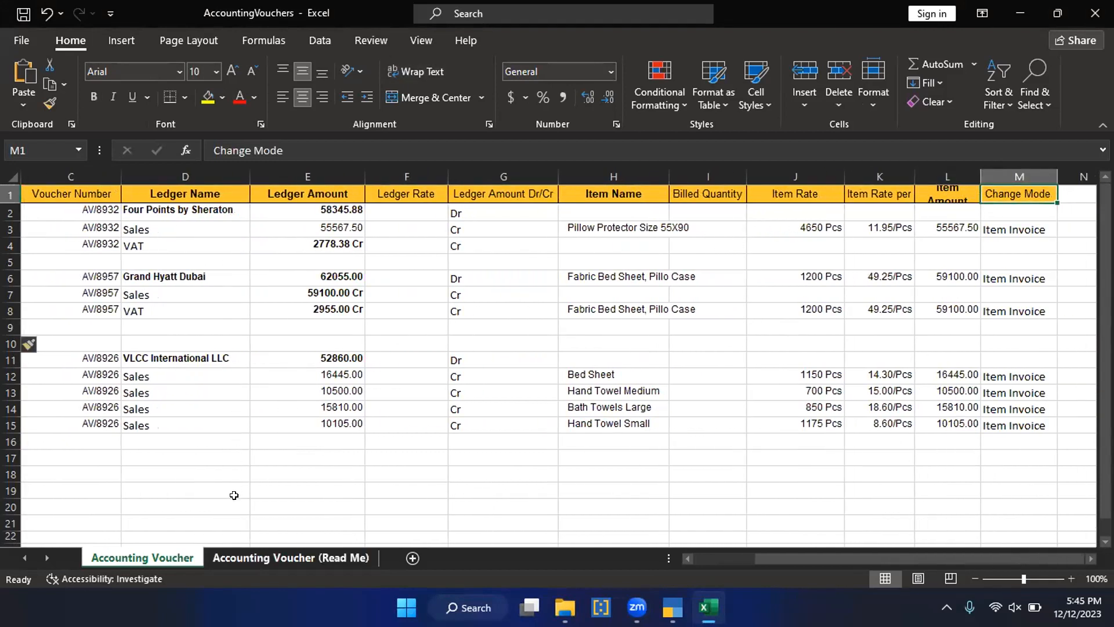
# Step: Examine the voucher and item fields listed on the Accounting Voucher (Read Me) sheet
pyautogui.hotkey('ctrl', 'pagedown')
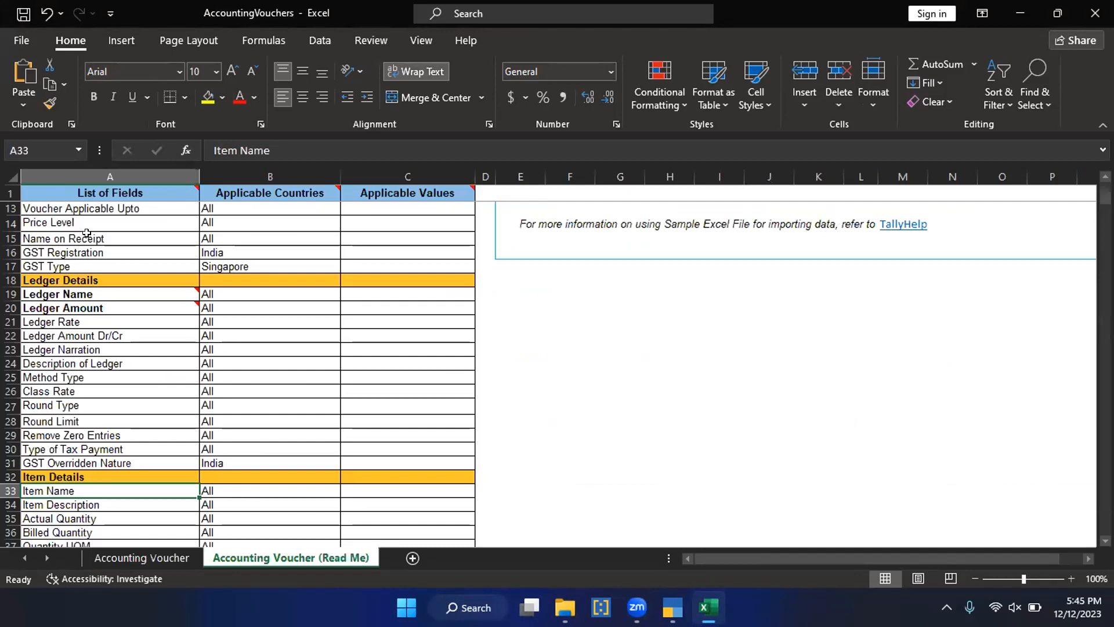
pyautogui.scroll(1, 87, 232)
pyautogui.scroll(4, 87, 232)
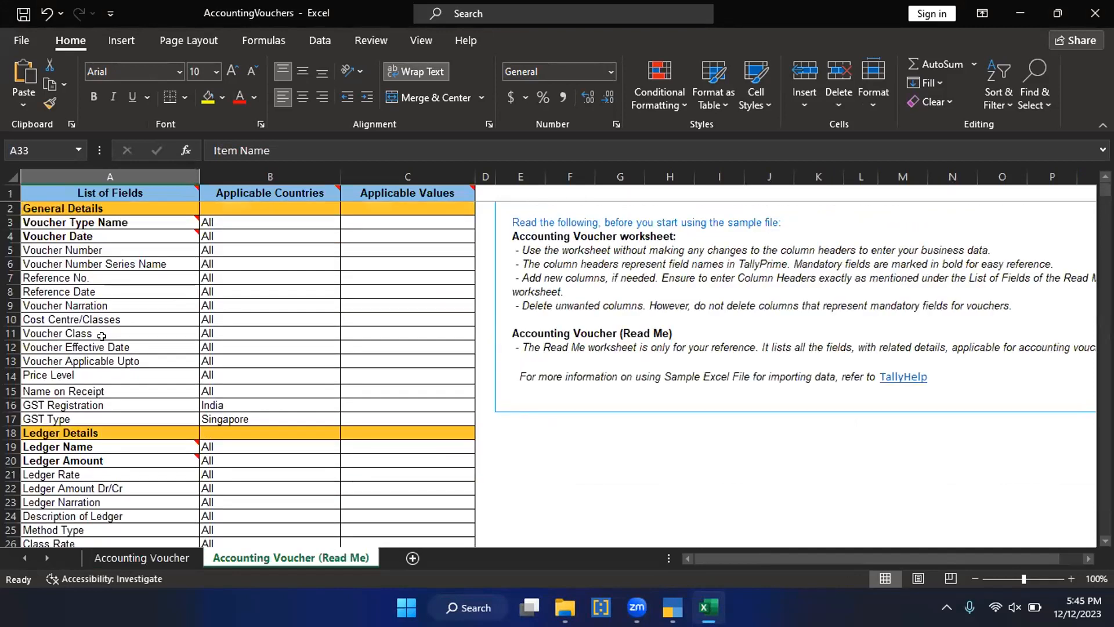
pyautogui.click(154, 319)
pyautogui.click(150, 350)
pyautogui.scroll(-8, 131, 371)
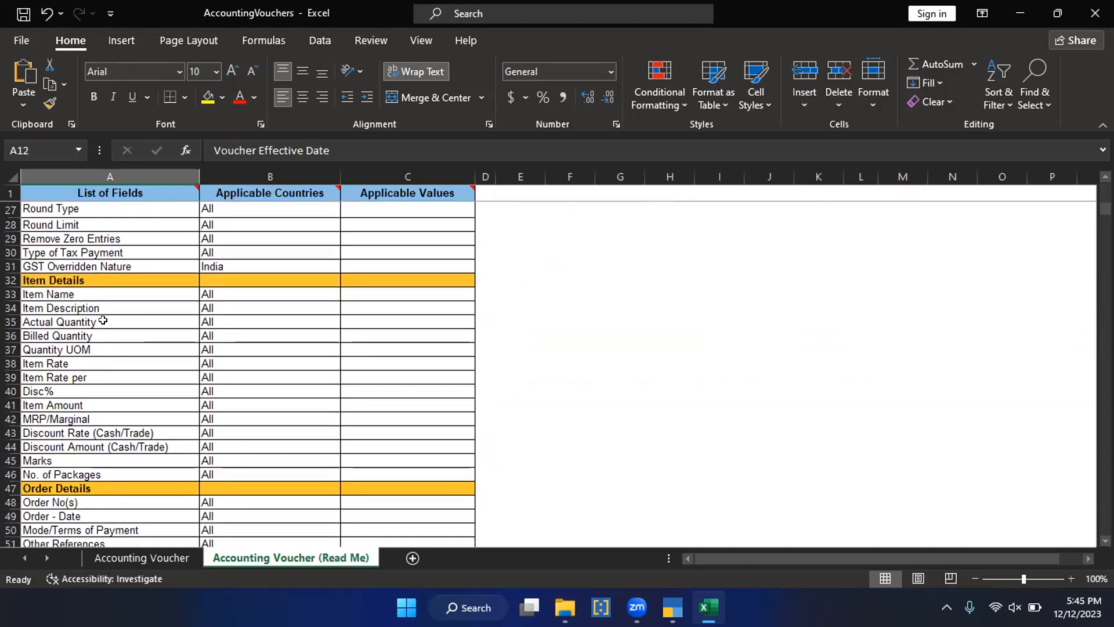
pyautogui.click(103, 321)
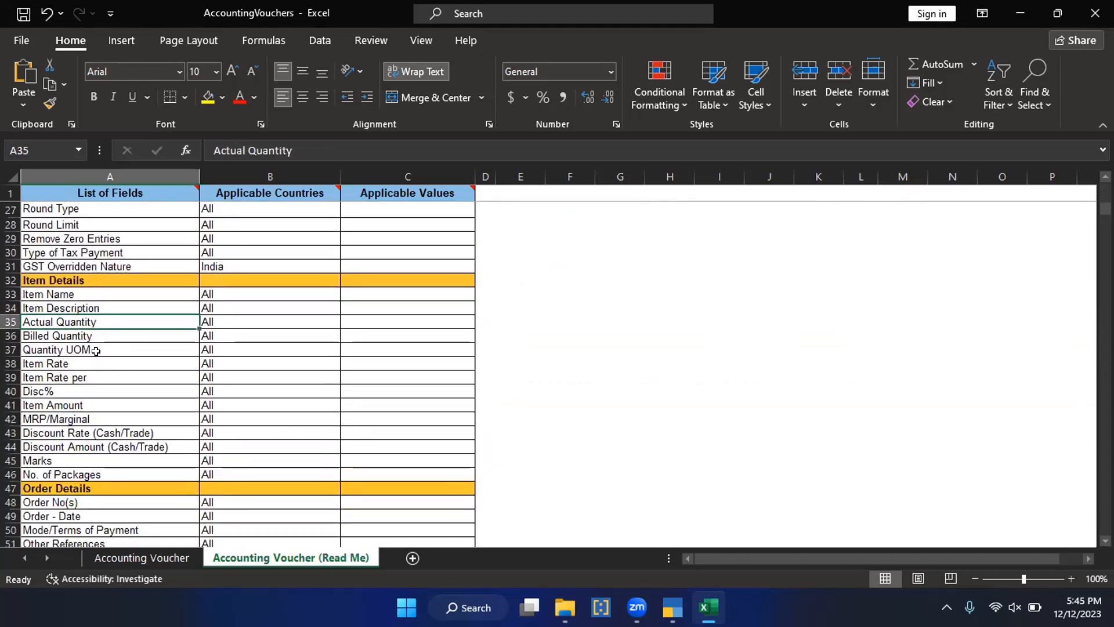
# Step: Examine the item and general fields on the Read Me sheet, including Quantity UOM, Reference Date, Voucher Narration and Cost Centre/Classes
pyautogui.click(99, 347)
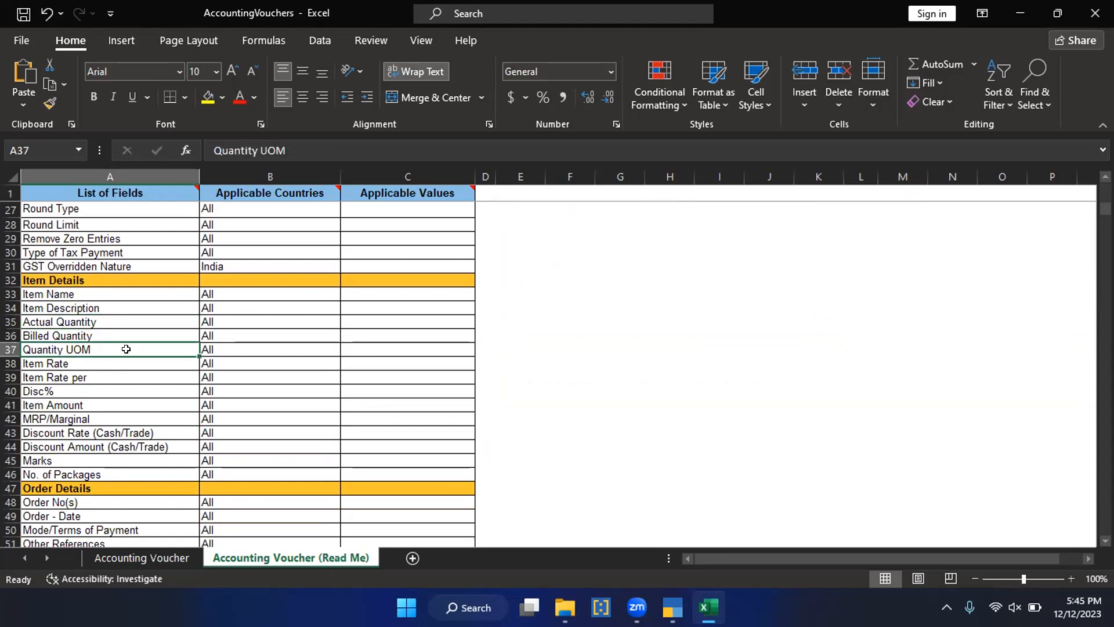
pyautogui.scroll(-2, 141, 410)
pyautogui.click(129, 400)
pyautogui.scroll(-5, 127, 393)
pyautogui.scroll(15, 132, 412)
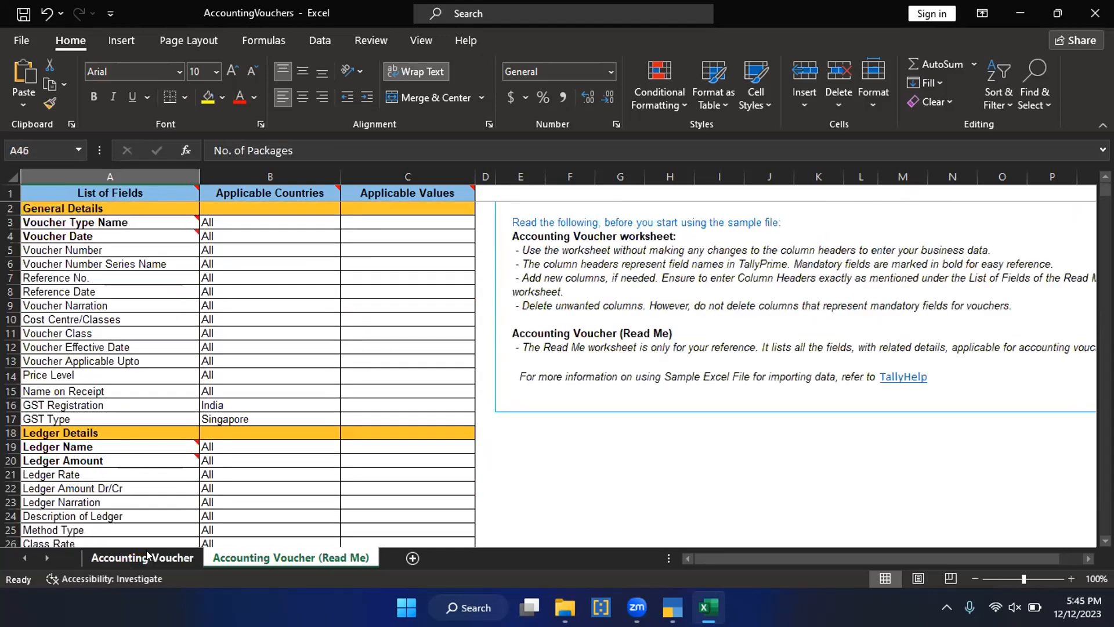
pyautogui.click(102, 320)
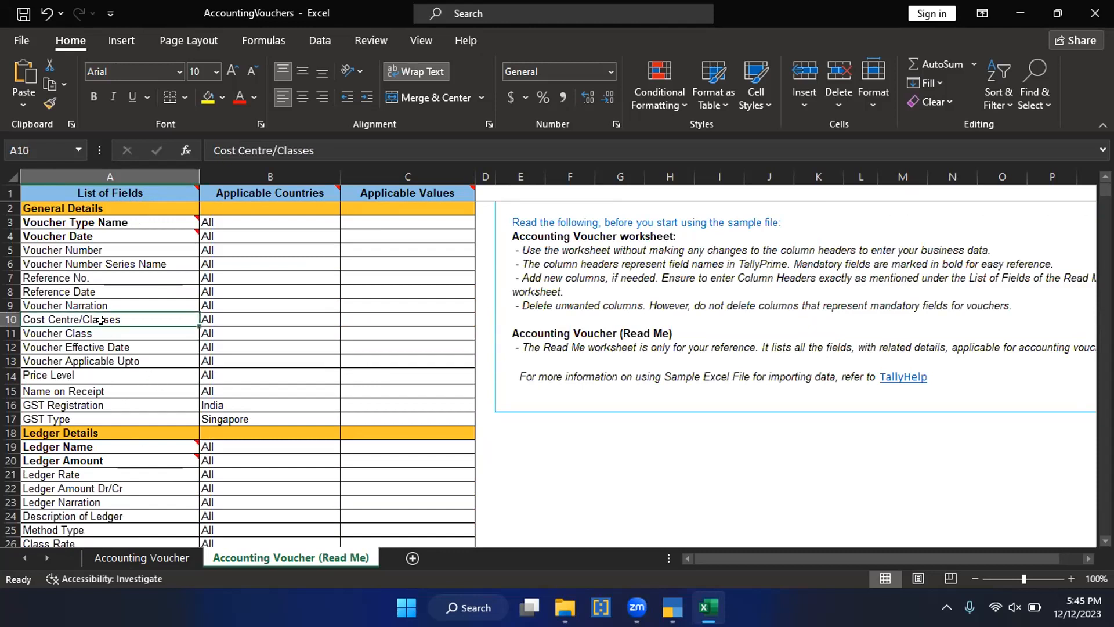
pyautogui.click(74, 294)
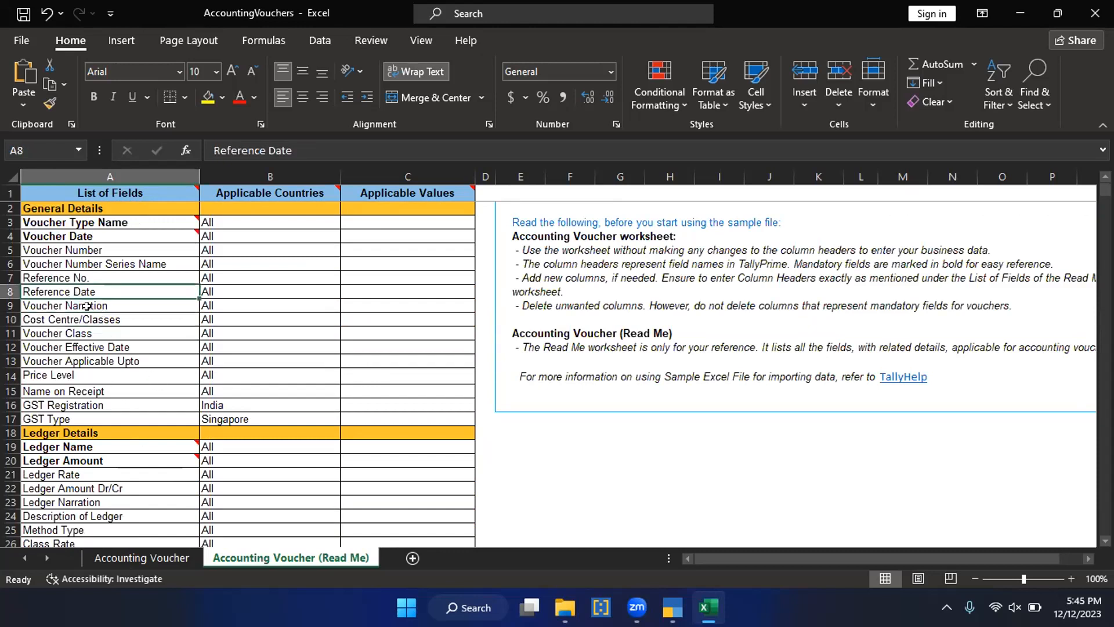
pyautogui.click(87, 307)
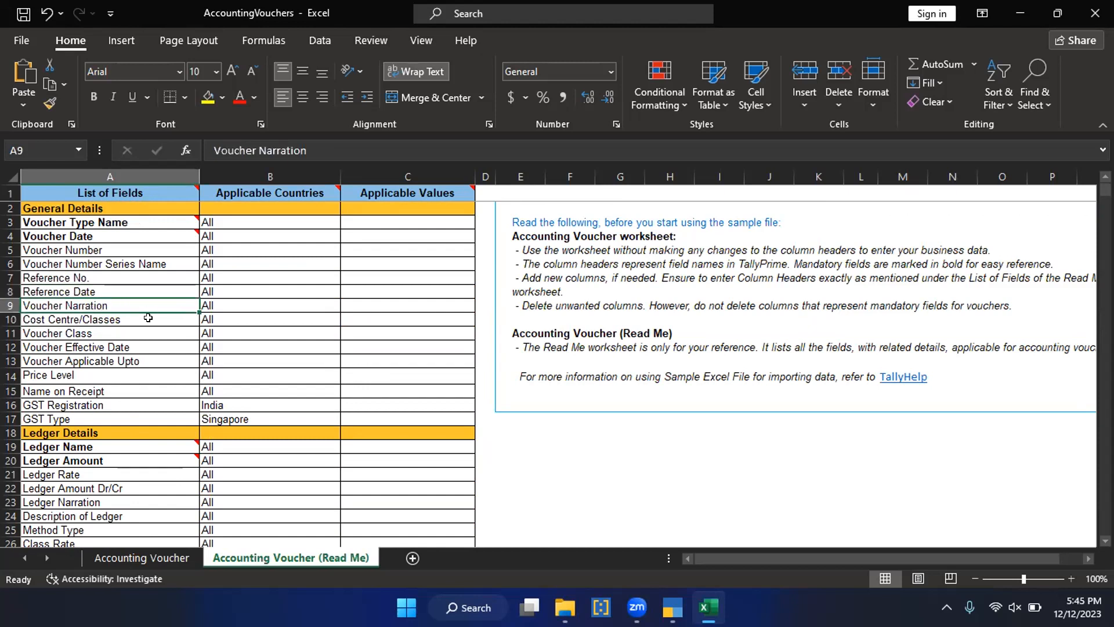
pyautogui.click(123, 323)
# Step: Compare the Voucher Narration field on the Read Me sheet with the columns of the Accounting Voucher sheet
pyautogui.click(142, 557)
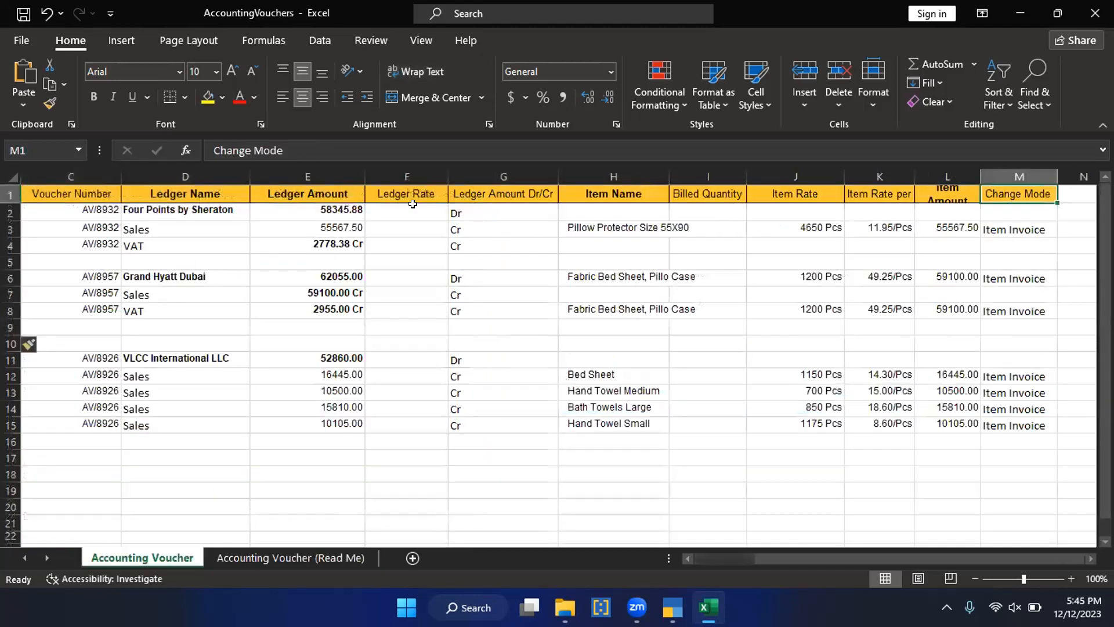
pyautogui.hotkey('ctrl', 'pagedown')
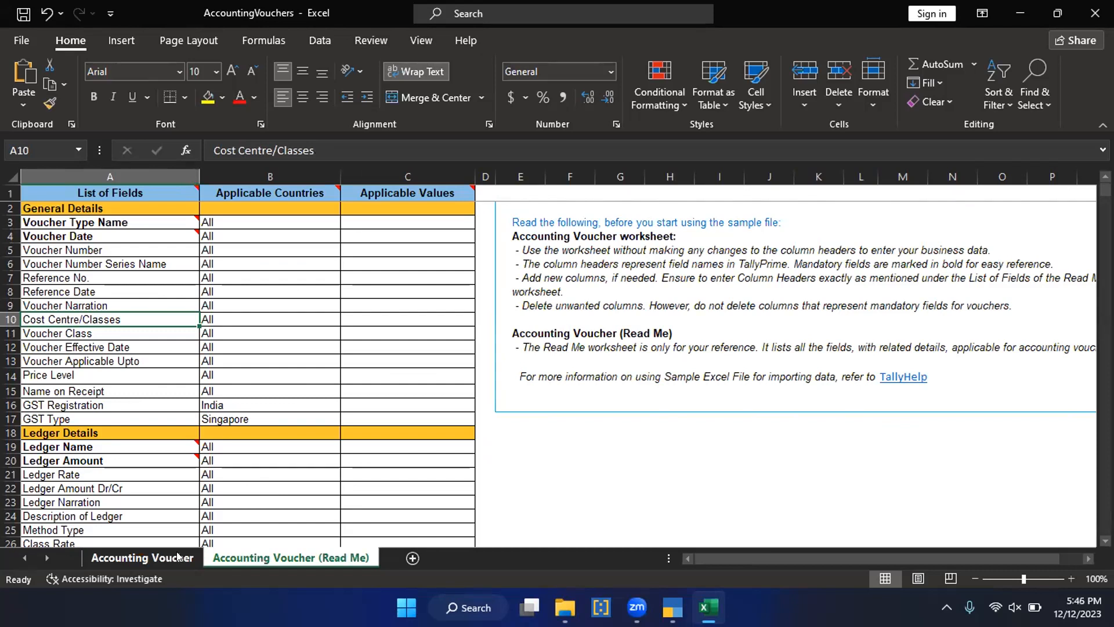
pyautogui.click(88, 306)
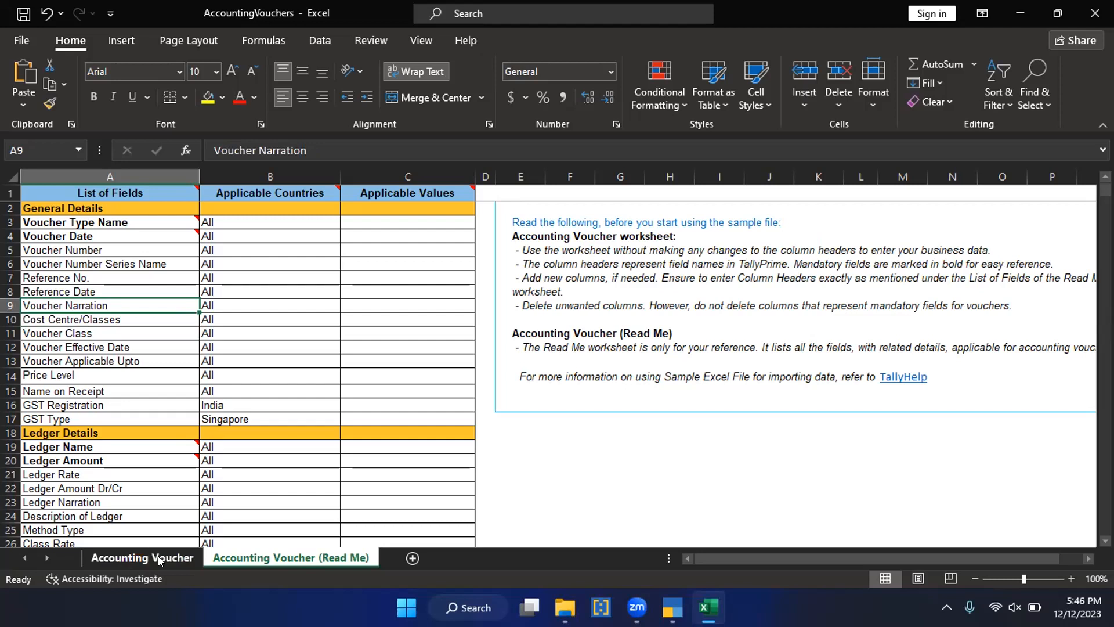
pyautogui.hotkey('ctrl', 'pageup')
pyautogui.click(142, 247)
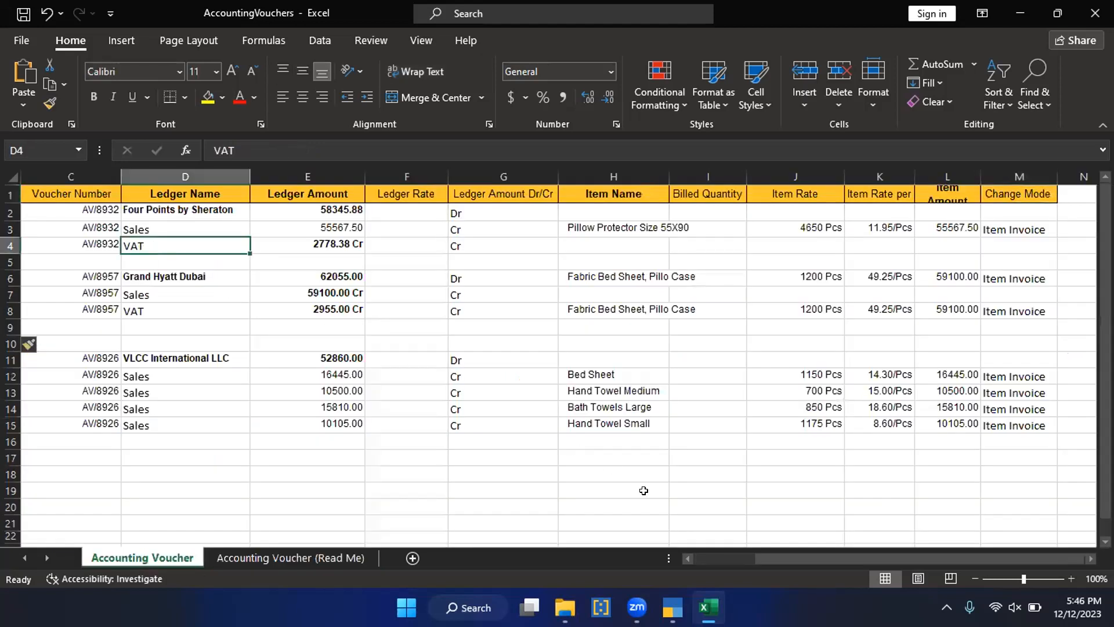
pyautogui.click(501, 228)
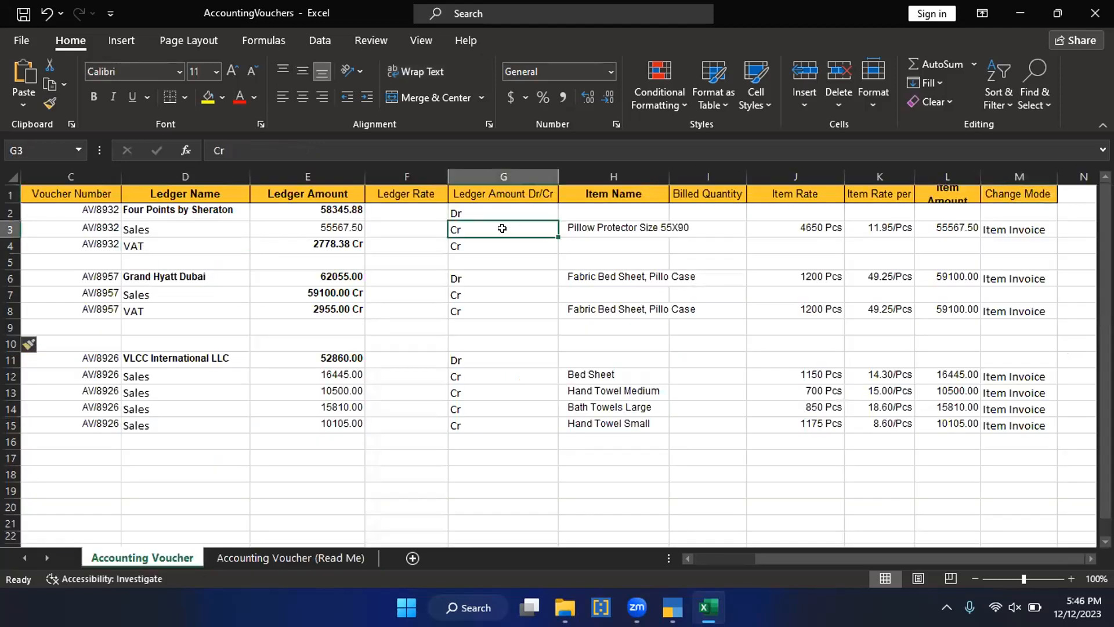
pyautogui.press('Home')
pyautogui.press('Right')
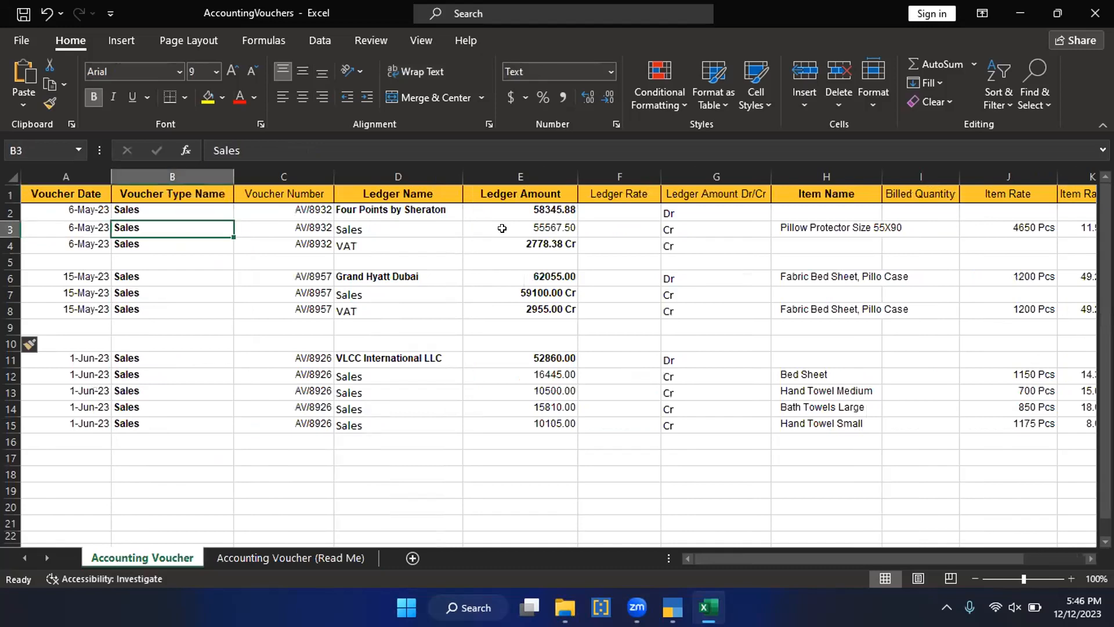
pyautogui.press('Right')
pyautogui.click(320, 557)
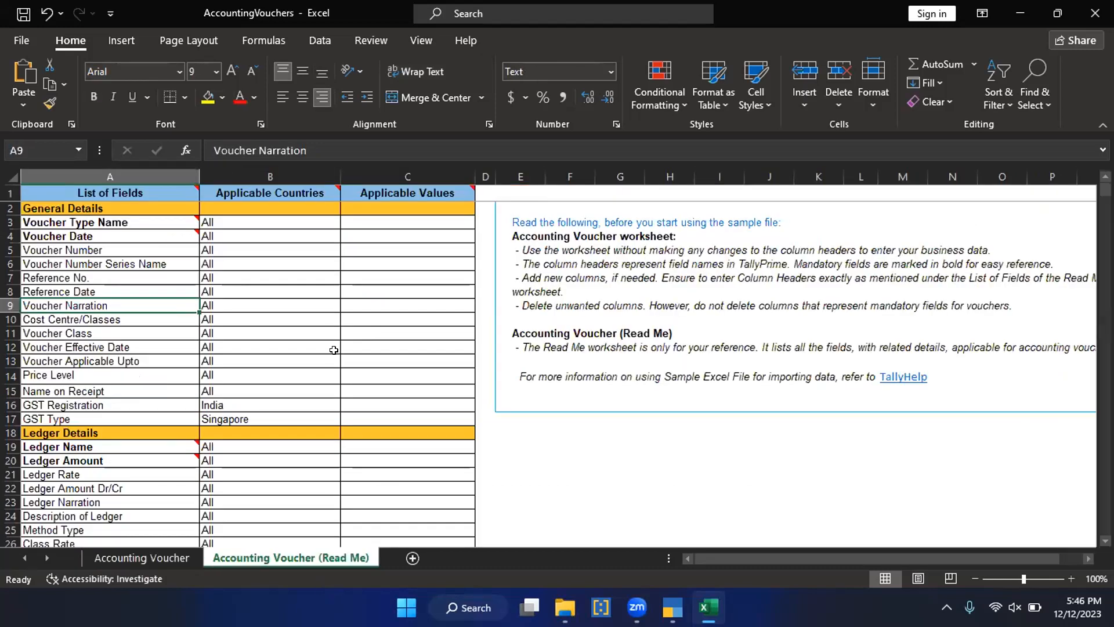
pyautogui.click(141, 558)
# Step: Try inserting a blank column before the Ledger Name column and undo the insertion
pyautogui.click(365, 177)
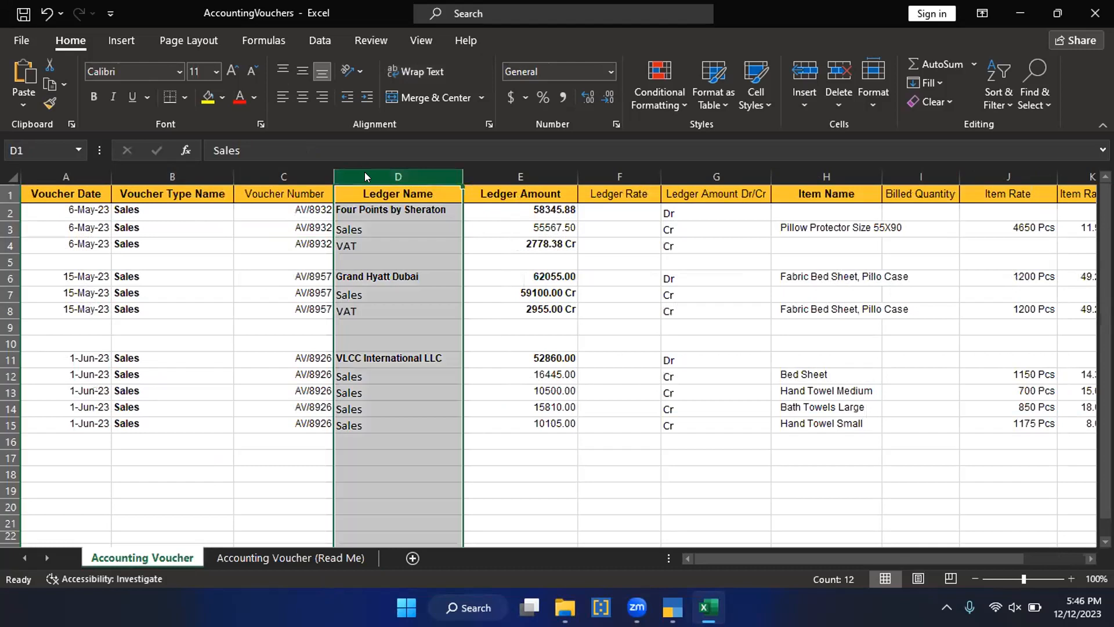
pyautogui.rightClick(365, 177)
pyautogui.click(403, 304)
pyautogui.click(373, 228)
pyautogui.click(373, 191)
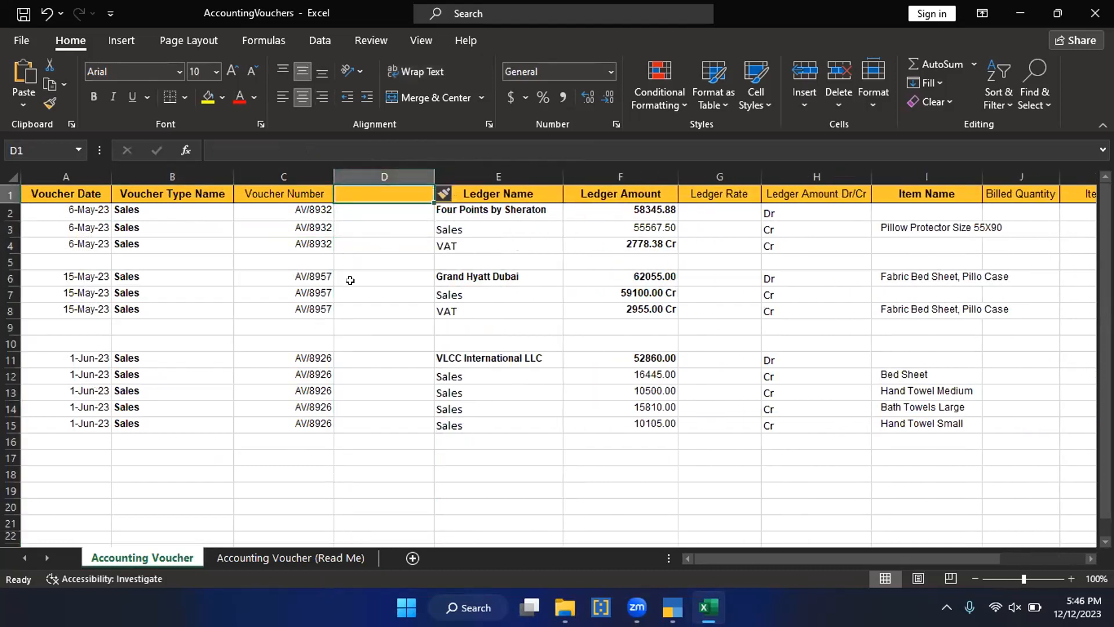
pyautogui.click(351, 210)
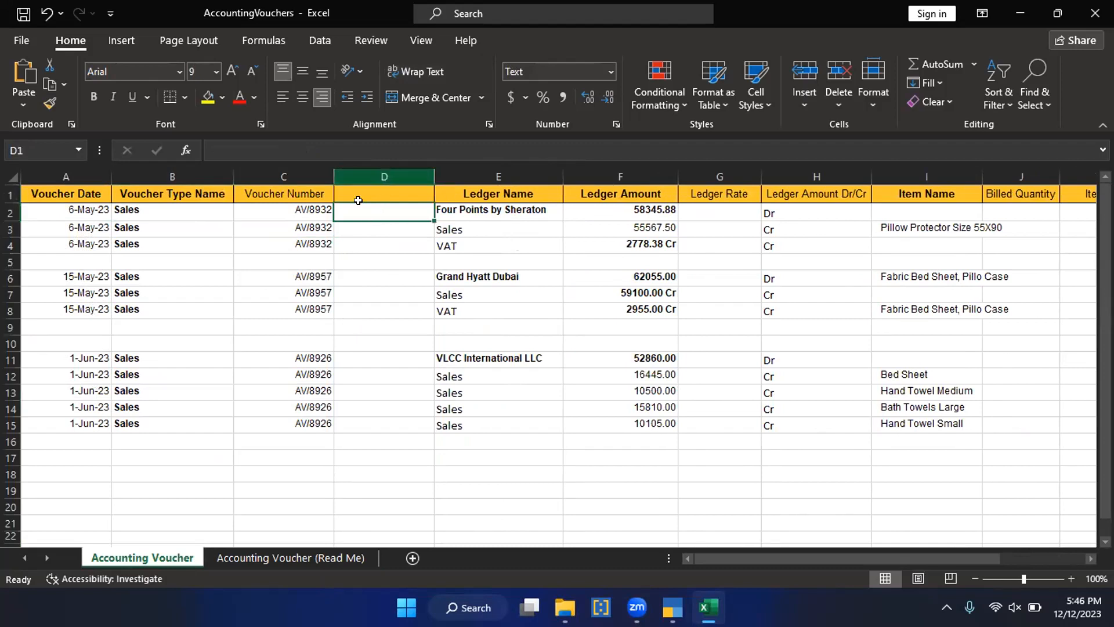
pyautogui.hotkey('ctrl', 'z')
# Step: Review the first voucher's dates, voucher types, party ledger and amount, and its Sales and VAT ledger rows
pyautogui.moveTo(64, 207); pyautogui.dragTo(825, 244)
pyautogui.click(373, 319)
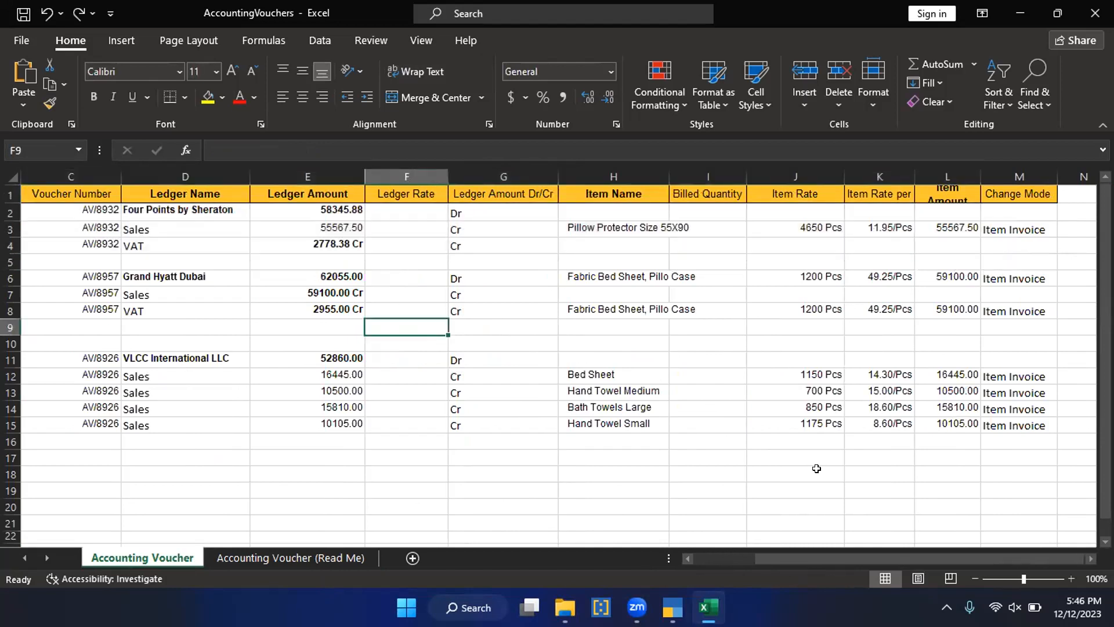
pyautogui.hscroll(-2, 827, 499)
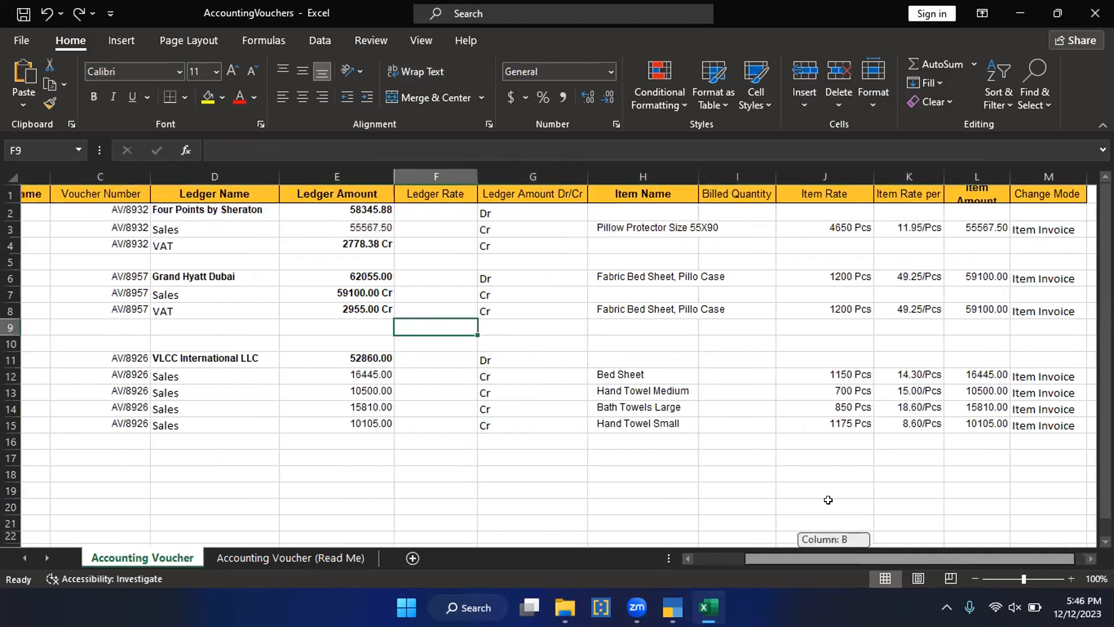
pyautogui.moveTo(87, 205); pyautogui.dragTo(90, 238)
pyautogui.moveTo(155, 216); pyautogui.dragTo(163, 231)
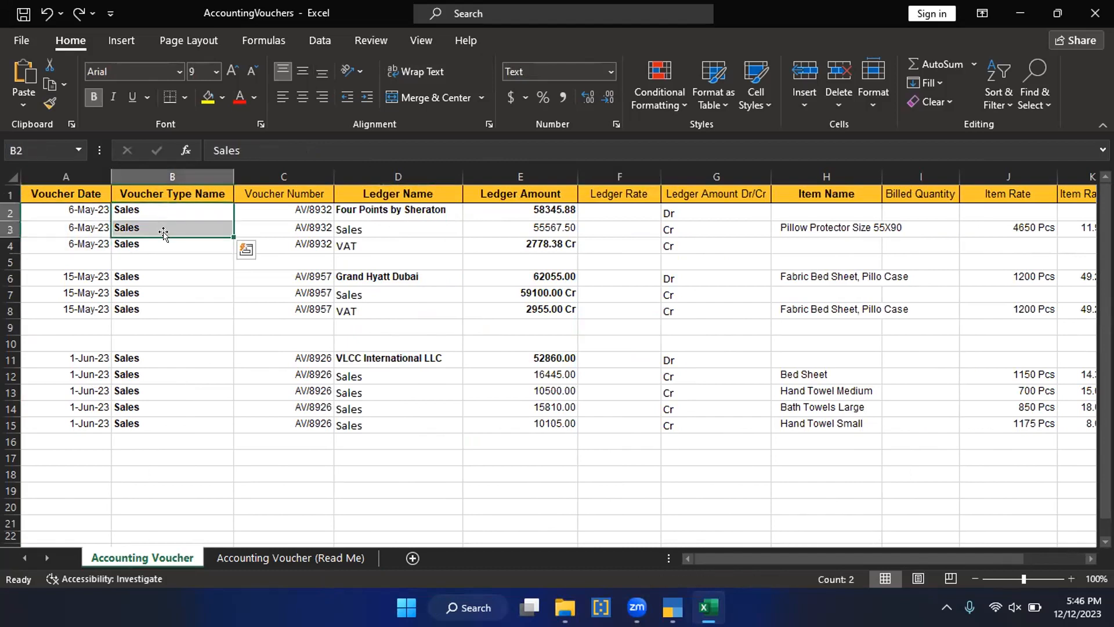
pyautogui.click(402, 213)
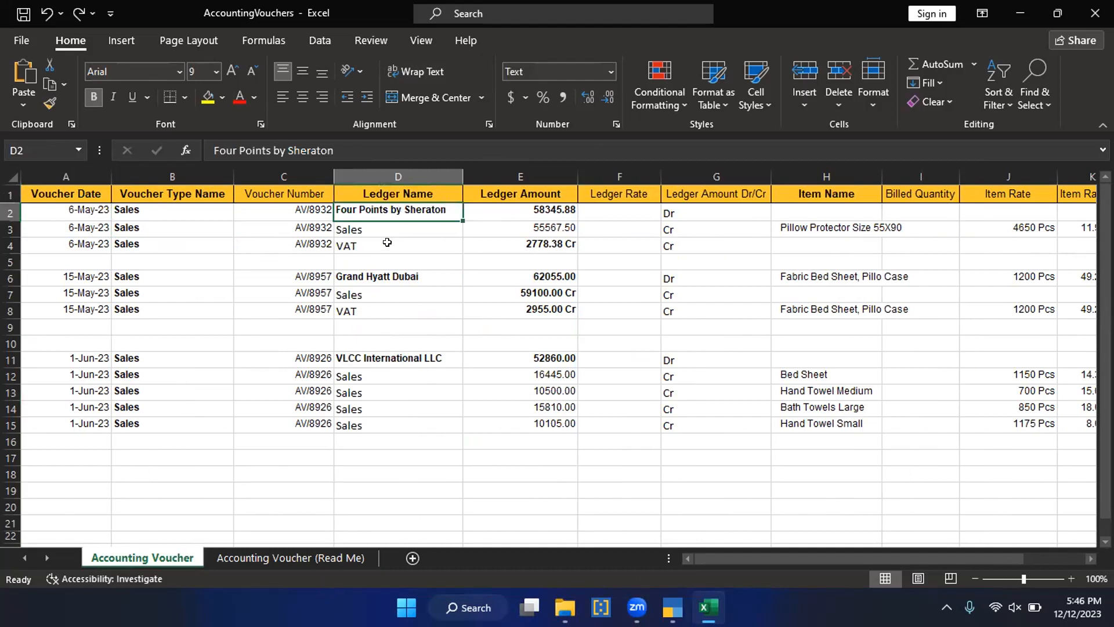
pyautogui.click(543, 210)
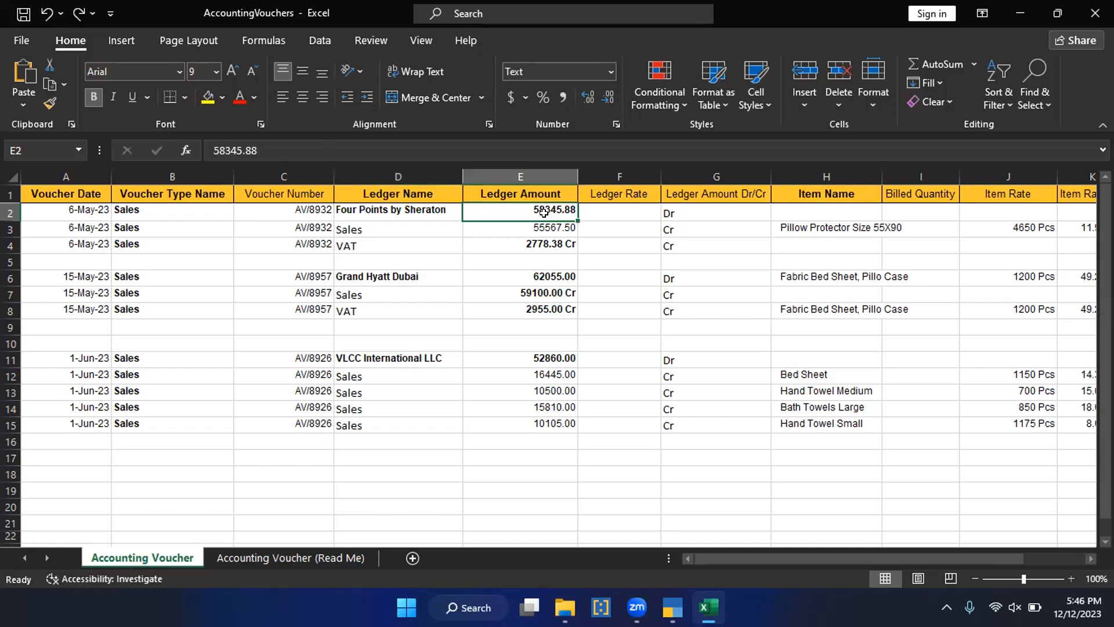
pyautogui.click(390, 232)
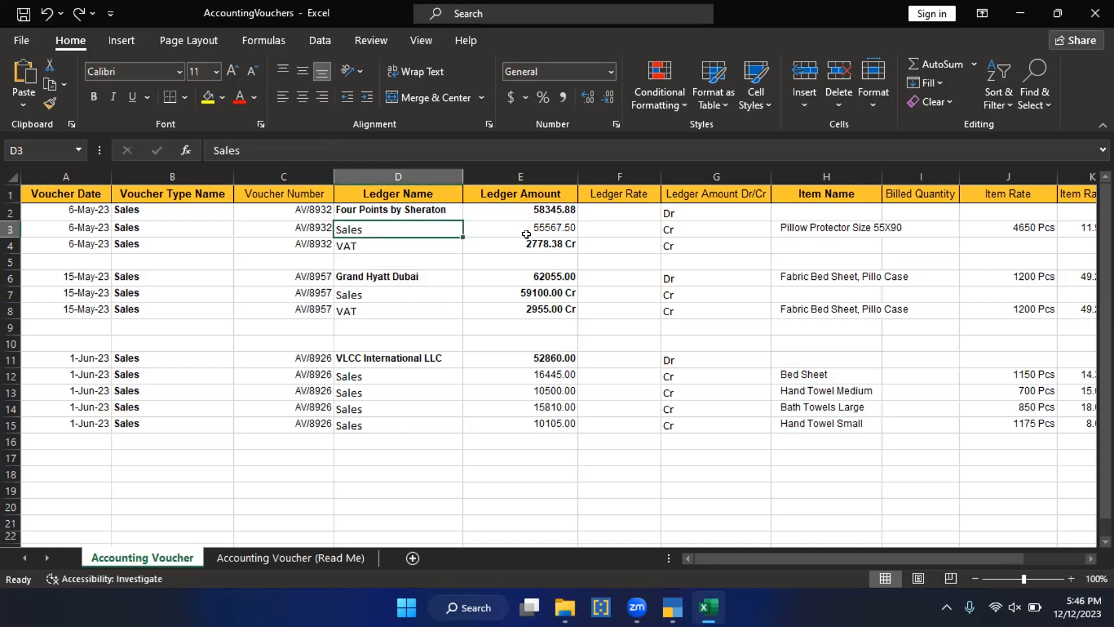
pyautogui.click(397, 244)
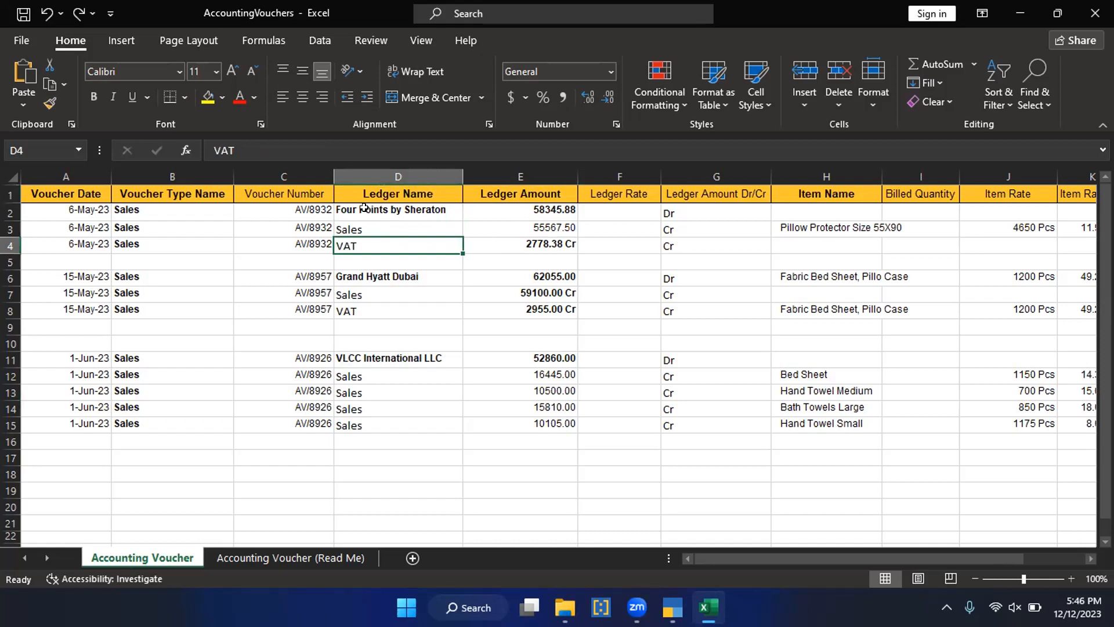
# Step: Check the Four Points by Sheraton row's Ledger Amount Dr/Cr entry and its item columns
pyautogui.click(428, 213)
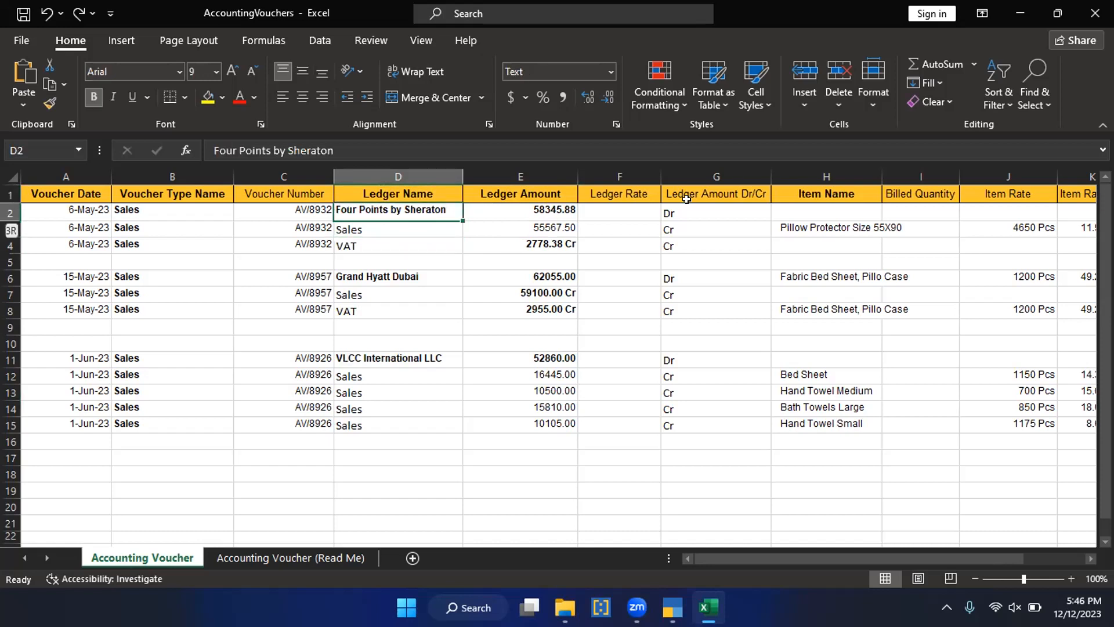
pyautogui.hotkey('shift', 'space')
pyautogui.click(696, 206)
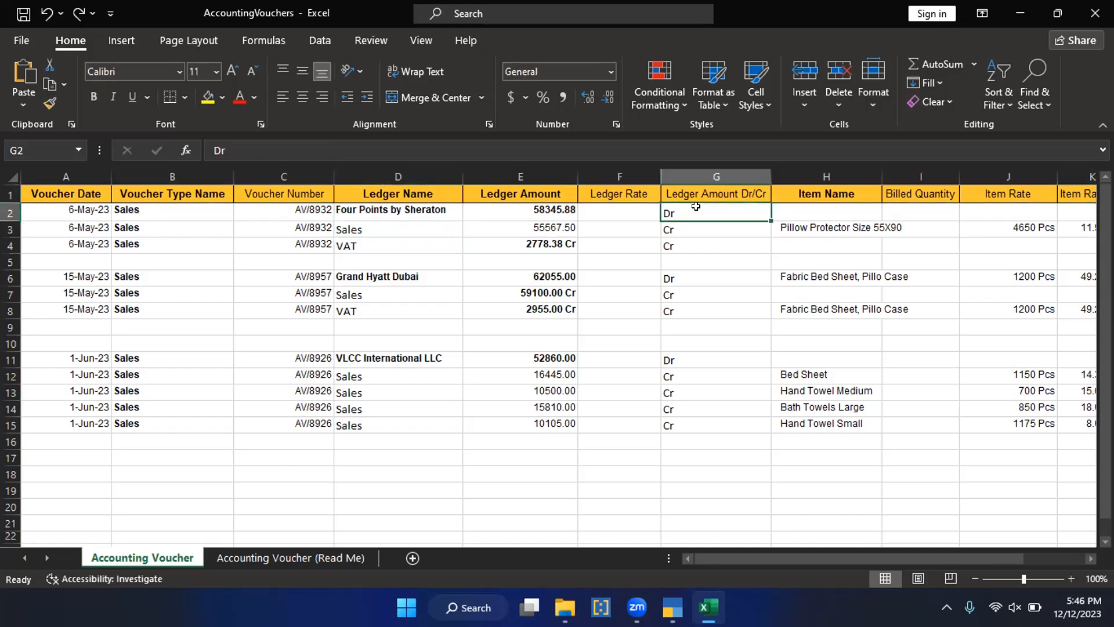
pyautogui.press('Tab')
pyautogui.press('Tab')
pyautogui.press('Tab')
# Step: Review the first voucher's Sales row from Voucher Type Name and Ledger Name through the item name, rates and Item Amount
pyautogui.click(134, 227)
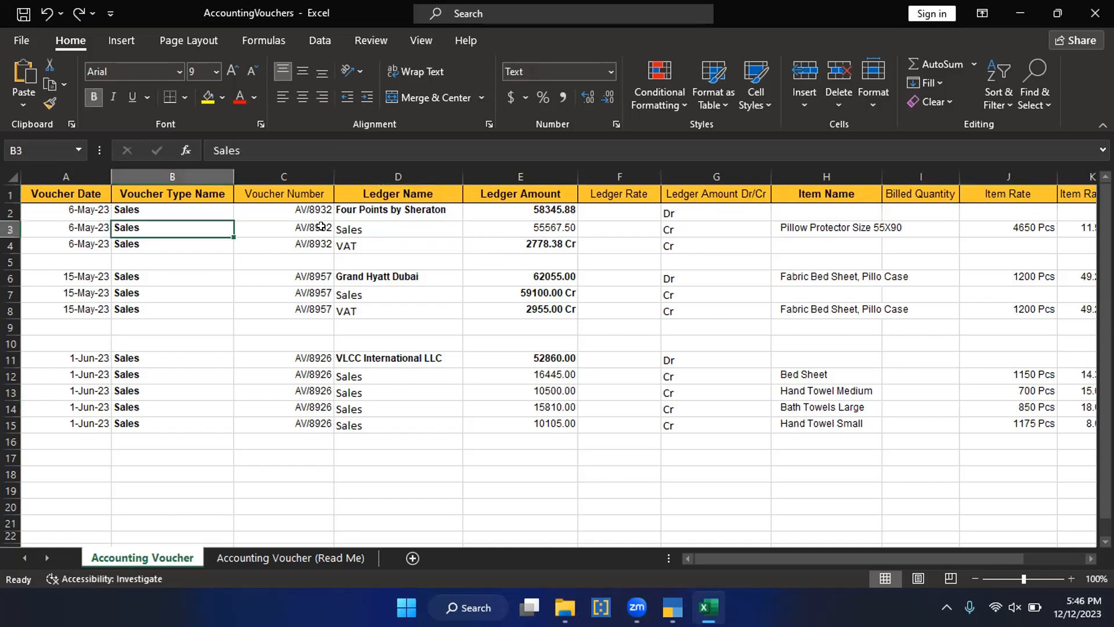
pyautogui.click(374, 228)
pyautogui.click(815, 231)
pyautogui.press('Tab')
pyautogui.press('Tab')
pyautogui.press('Tab')
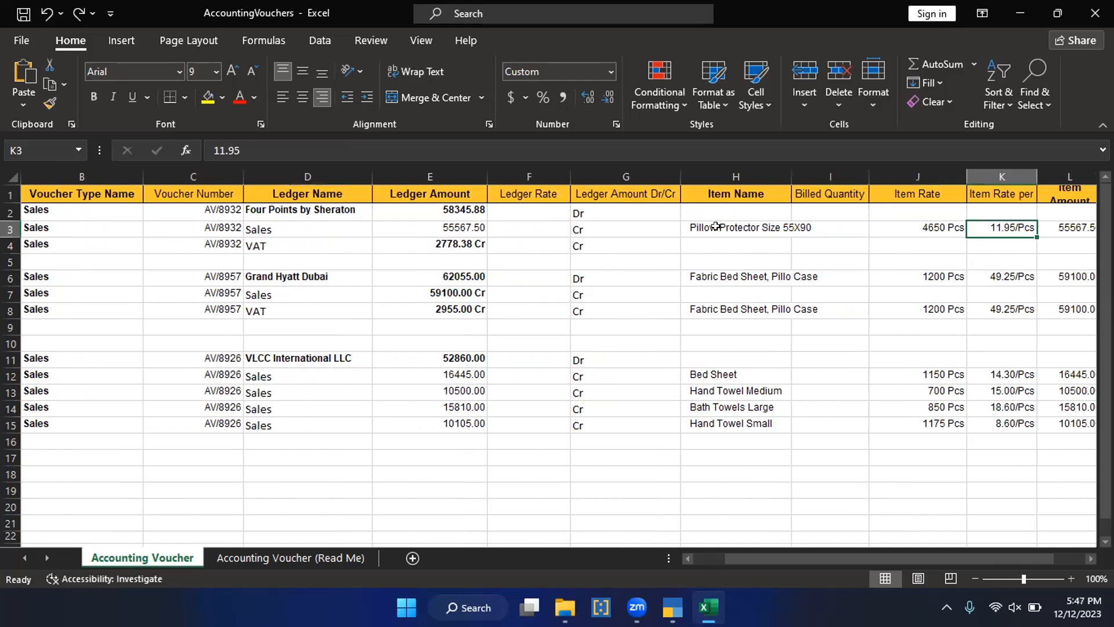
pyautogui.click(715, 227)
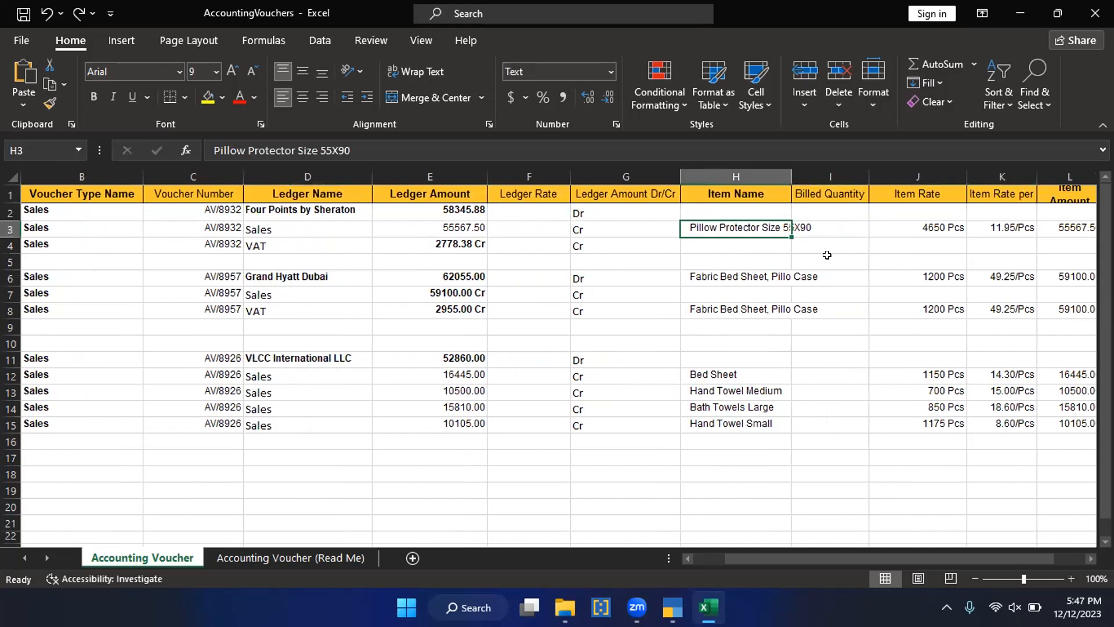
pyautogui.click(906, 224)
pyautogui.press('Tab')
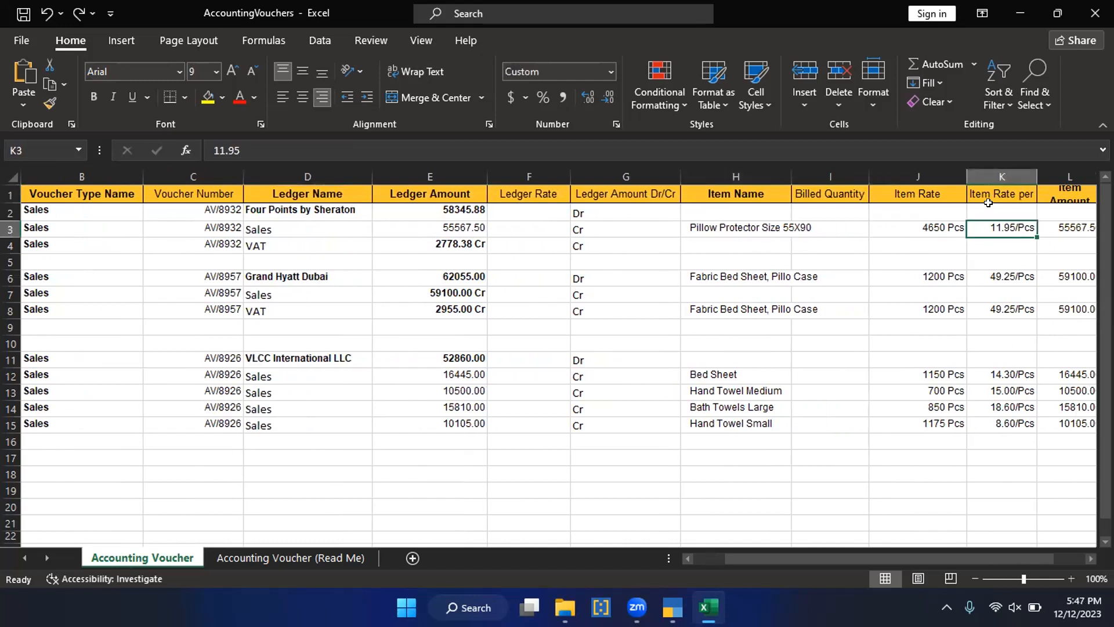
pyautogui.press('Tab')
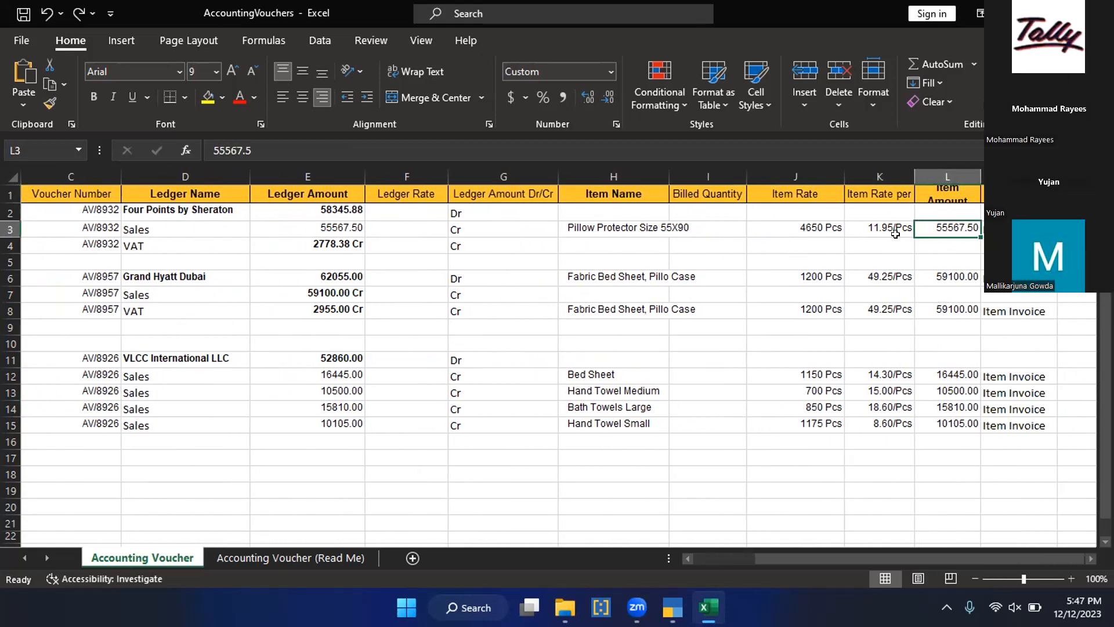
# Step: Check the first voucher's Item Amount and the sum of its Sales and VAT ledger amounts
pyautogui.click(894, 278)
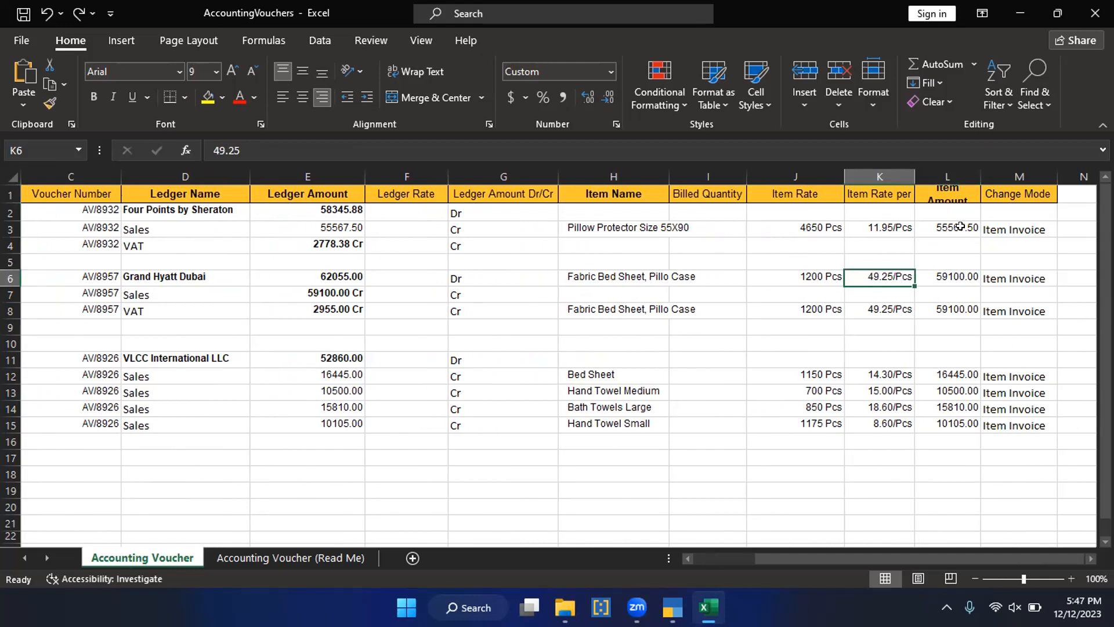
pyautogui.click(947, 232)
pyautogui.click(154, 240)
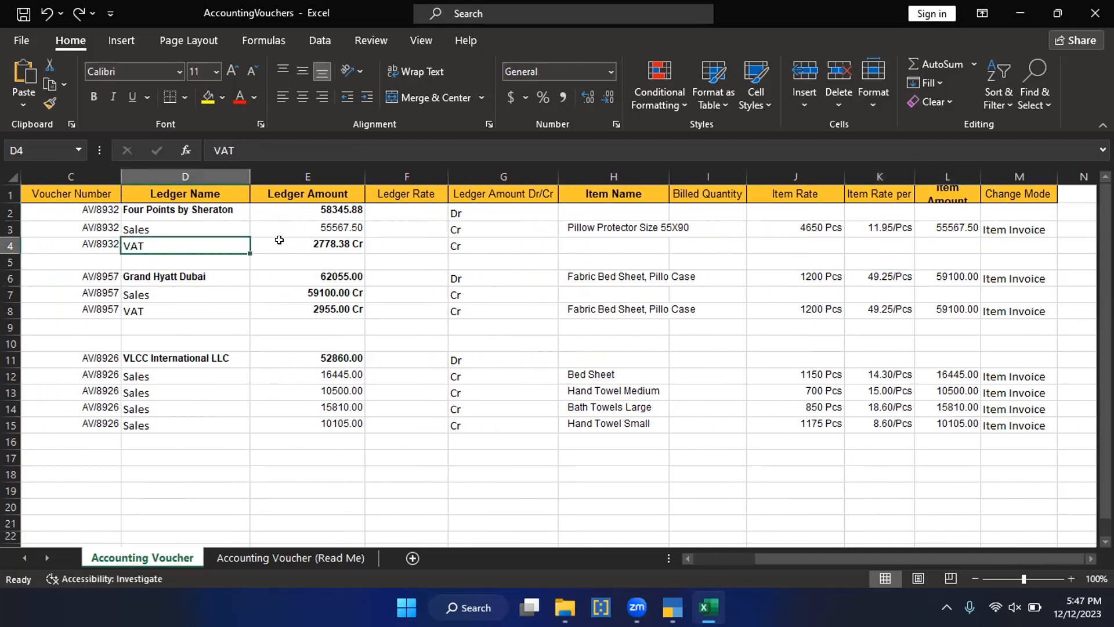
pyautogui.moveTo(323, 242); pyautogui.dragTo(323, 228)
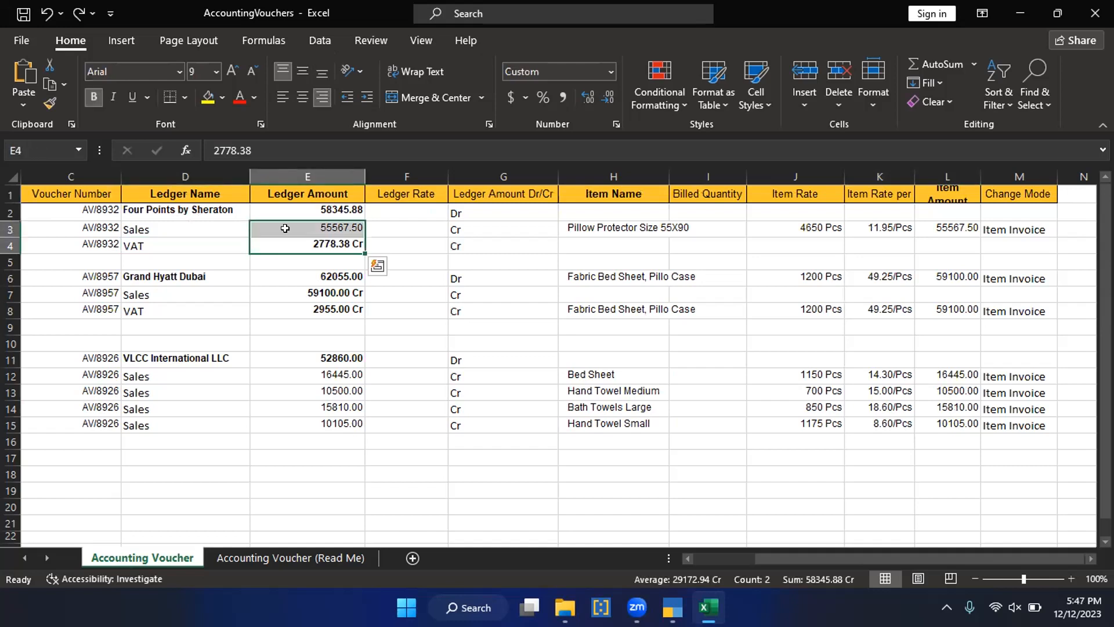
# Step: Check the Grand Hyatt Dubai entry and the blank row separating it from the first voucher
pyautogui.click(232, 277)
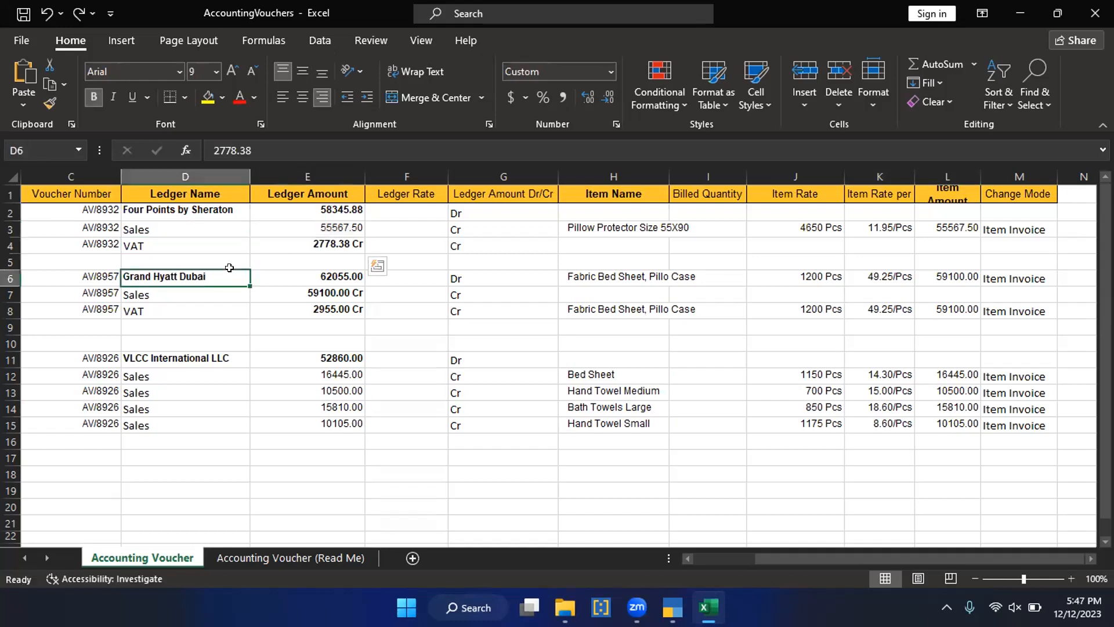
pyautogui.hscroll(-1, 738, 493)
pyautogui.hscroll(-2, 737, 494)
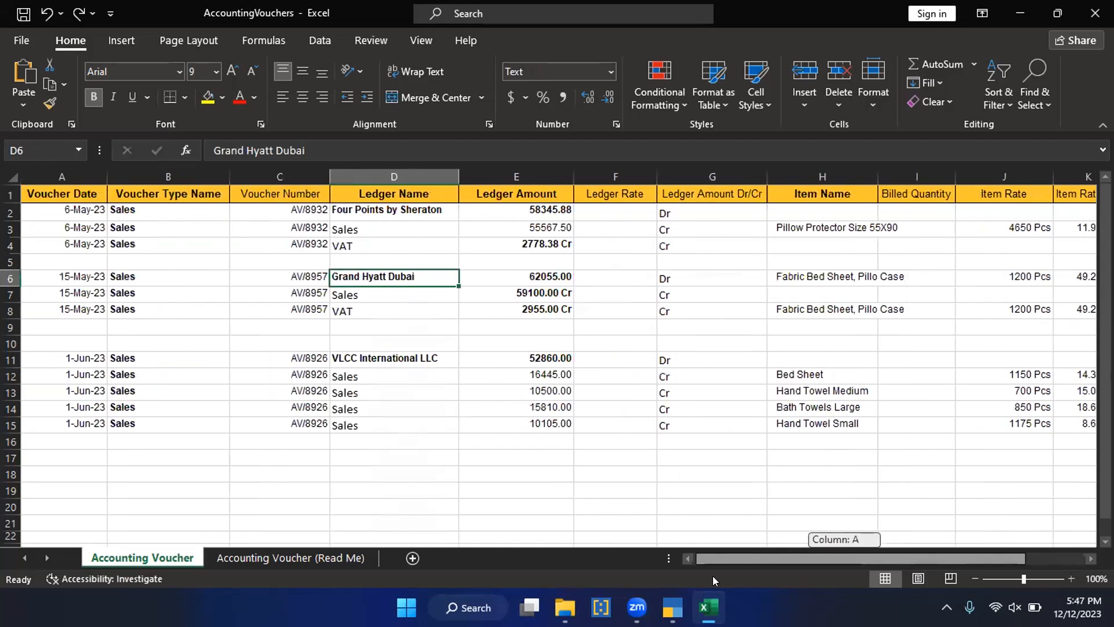
pyautogui.click(214, 260)
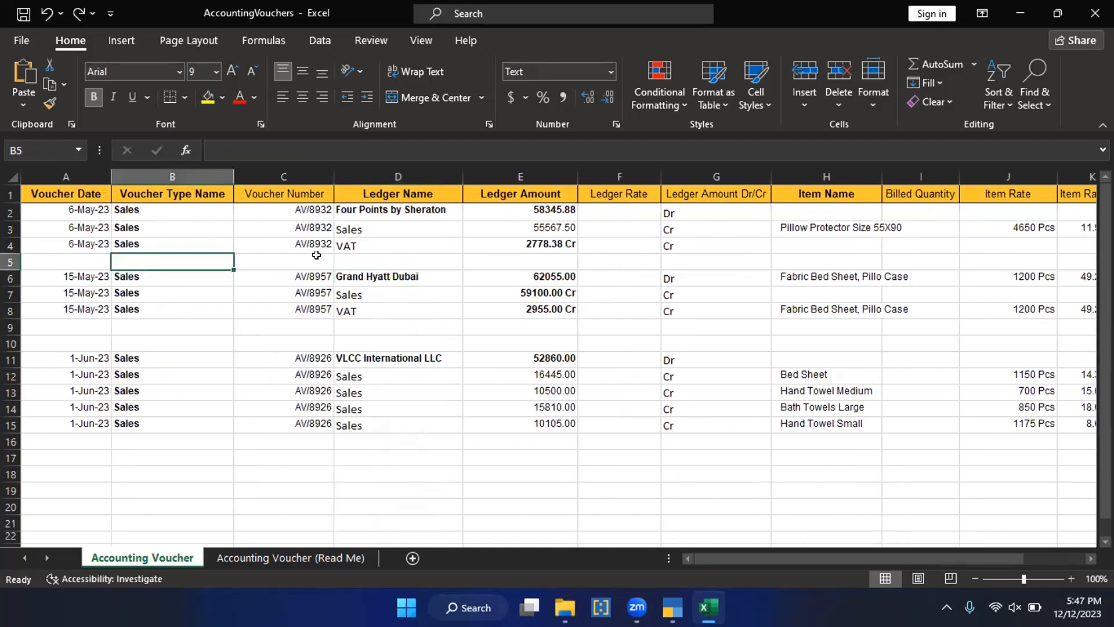
# Step: Delete the blank rows between the three sales vouchers in the Accounting Voucher sheet
pyautogui.hotkey('shift', 'space')
pyautogui.hotkey('ctrl', '-')
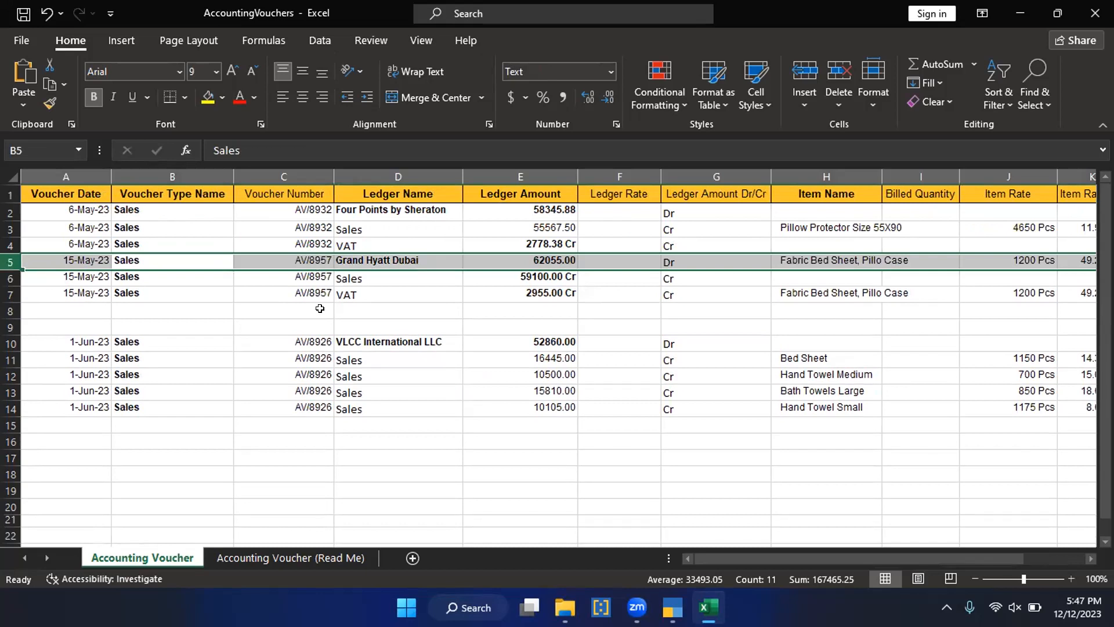
pyautogui.moveTo(319, 308); pyautogui.dragTo(319, 322)
pyautogui.hotkey('shift', 'space')
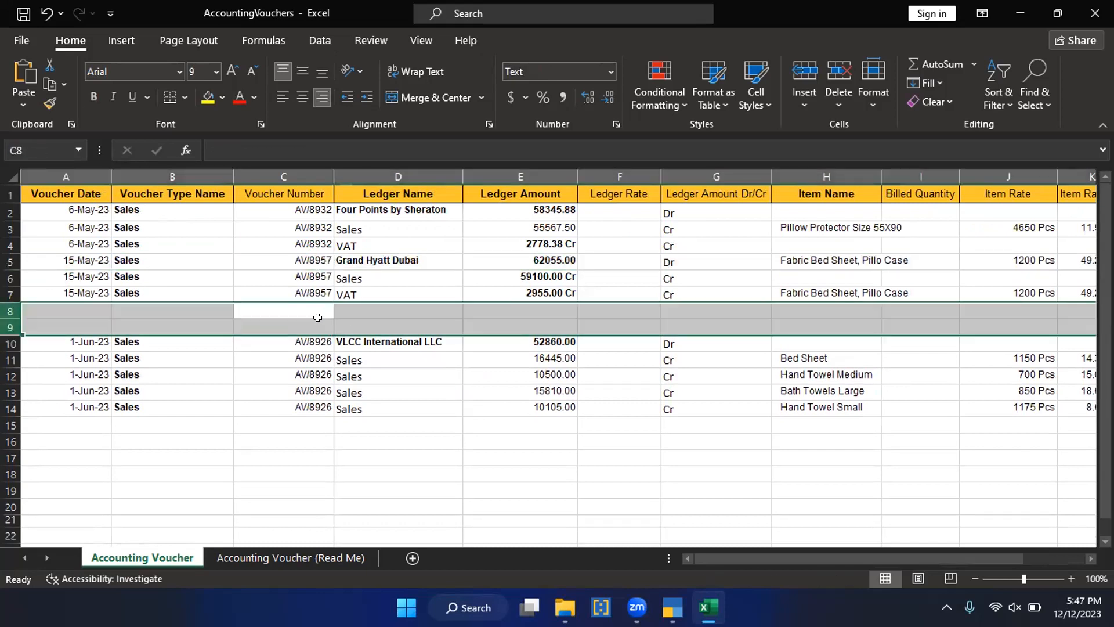
pyautogui.hotkey('ctrl', '-')
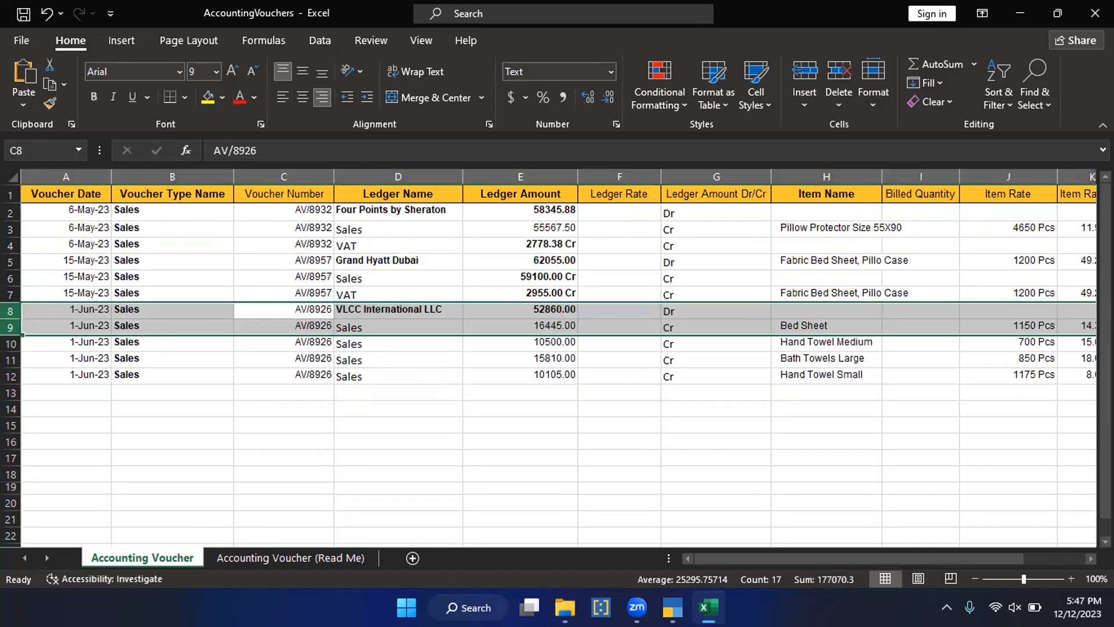
# Step: Switch to TallyPrime and view the company's Statistics report for voucher and account counts
pyautogui.click(671, 608)
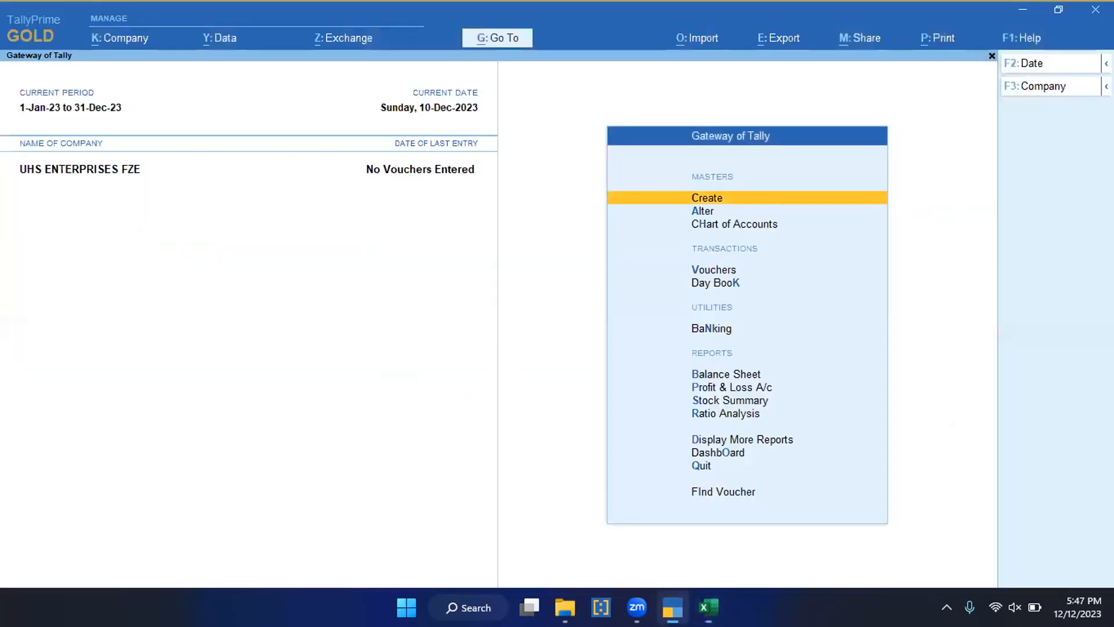
pyautogui.press('Return')
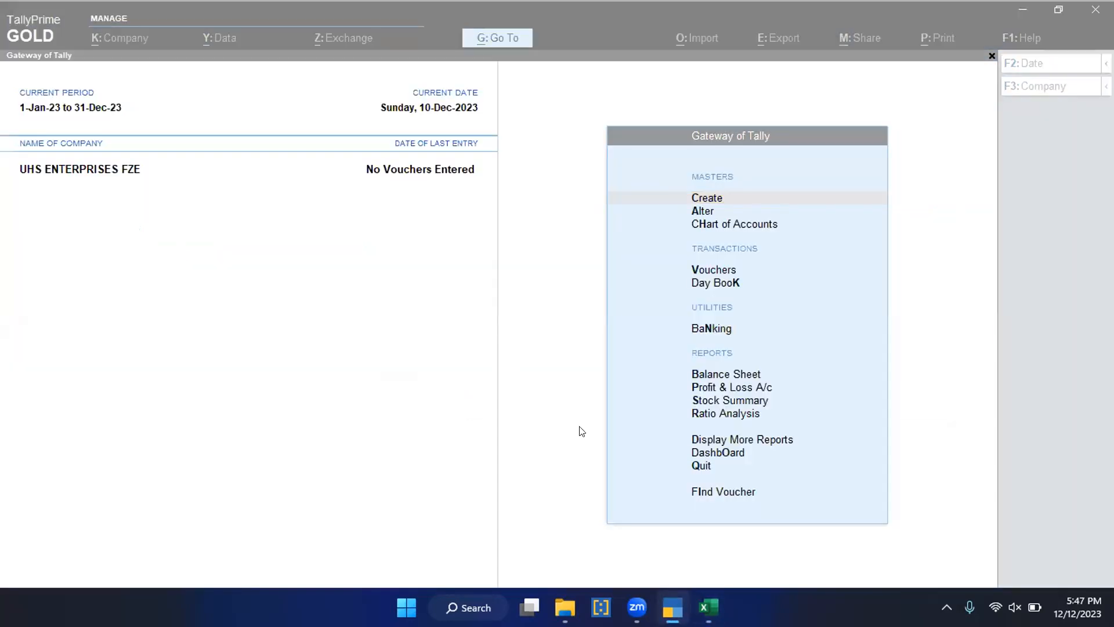
pyautogui.click(673, 384)
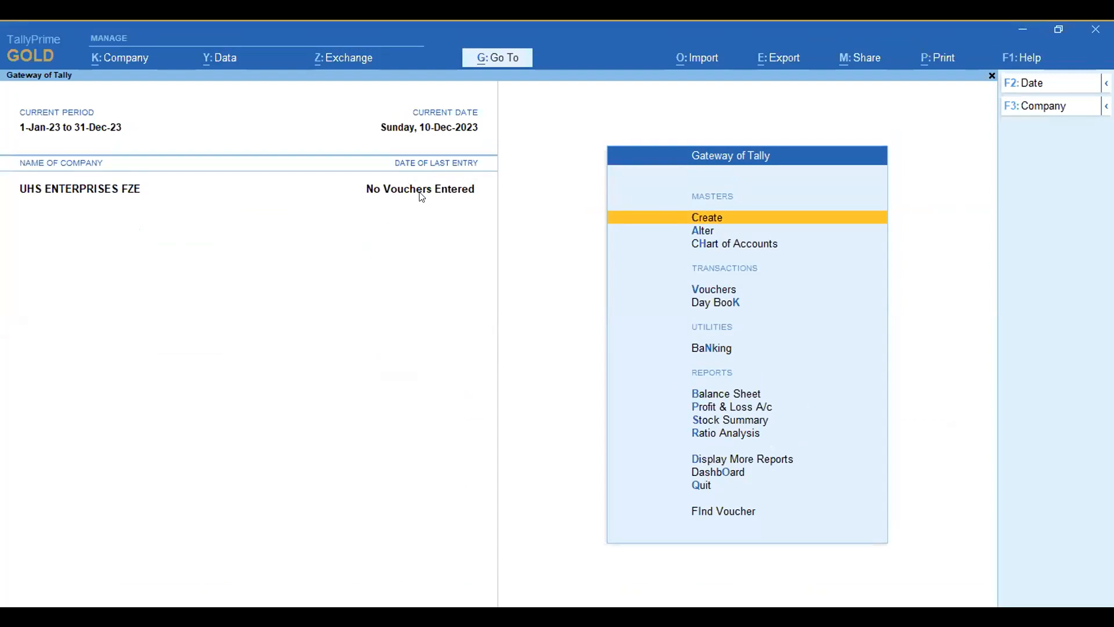
pyautogui.press('d')
pyautogui.press('s')
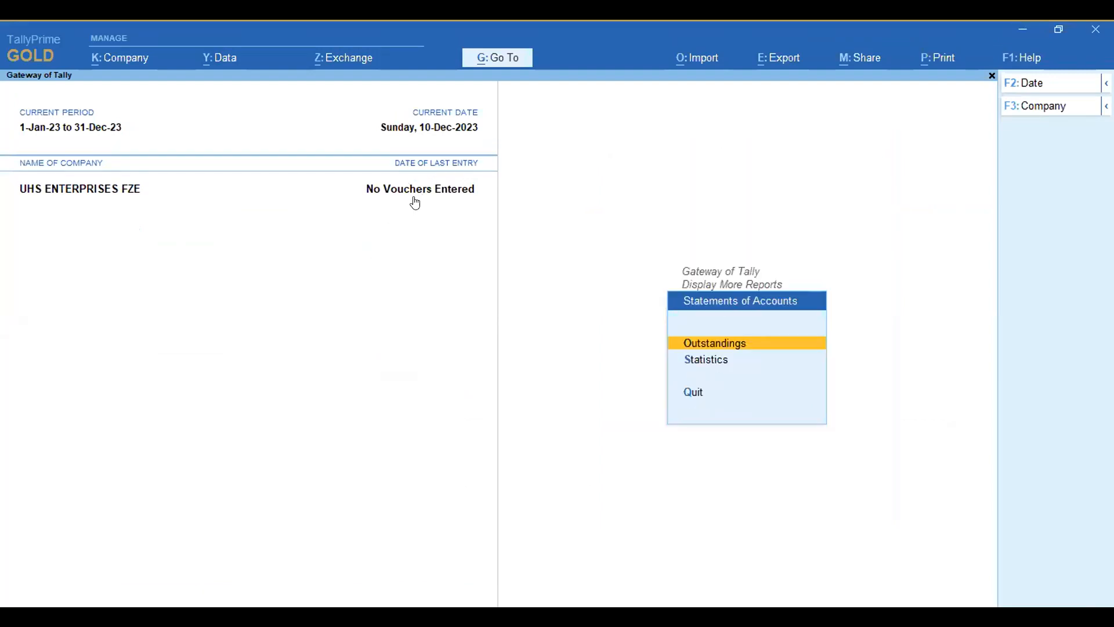
pyautogui.press('s')
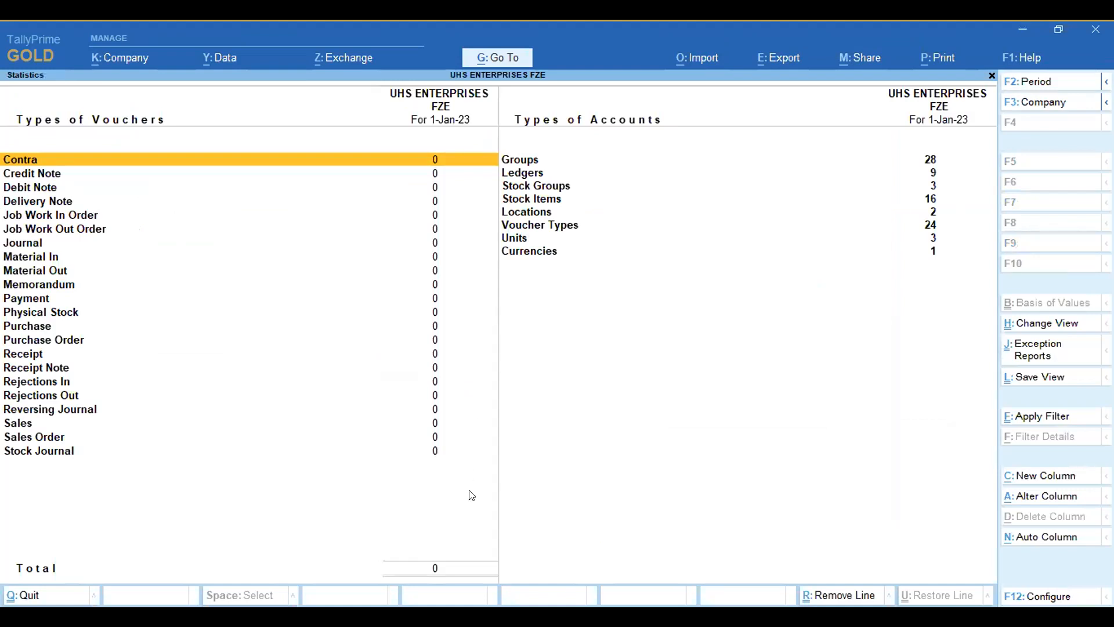
# Step: Set up an Excel transactions import of AccountingVouchers.xlsx using the Accounting Voucher worksheet and the Default Template
pyautogui.click(703, 60)
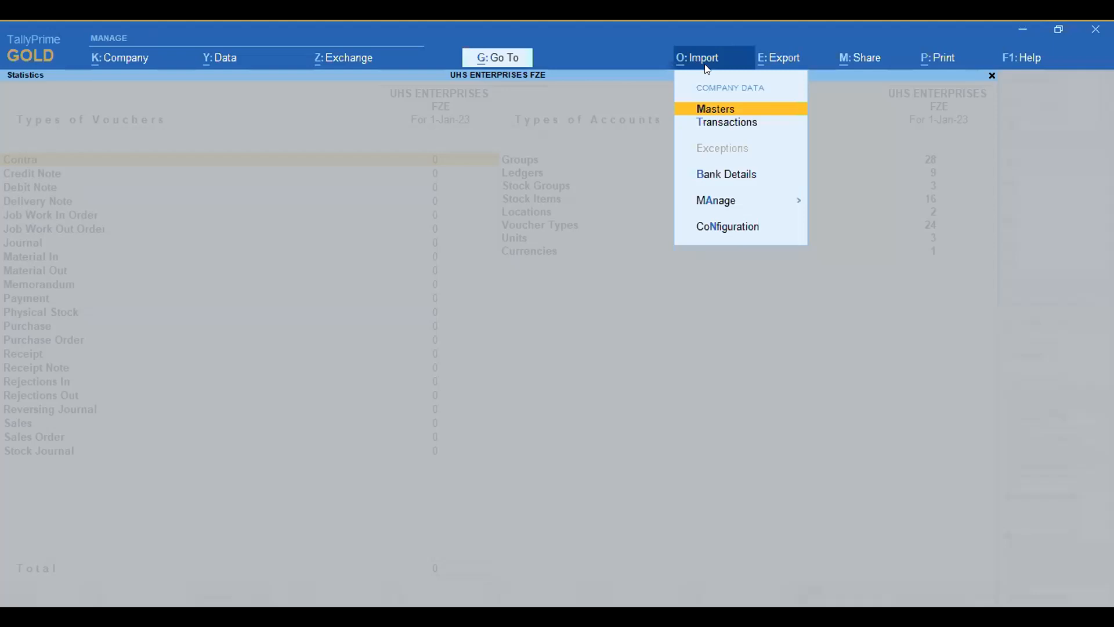
pyautogui.click(715, 125)
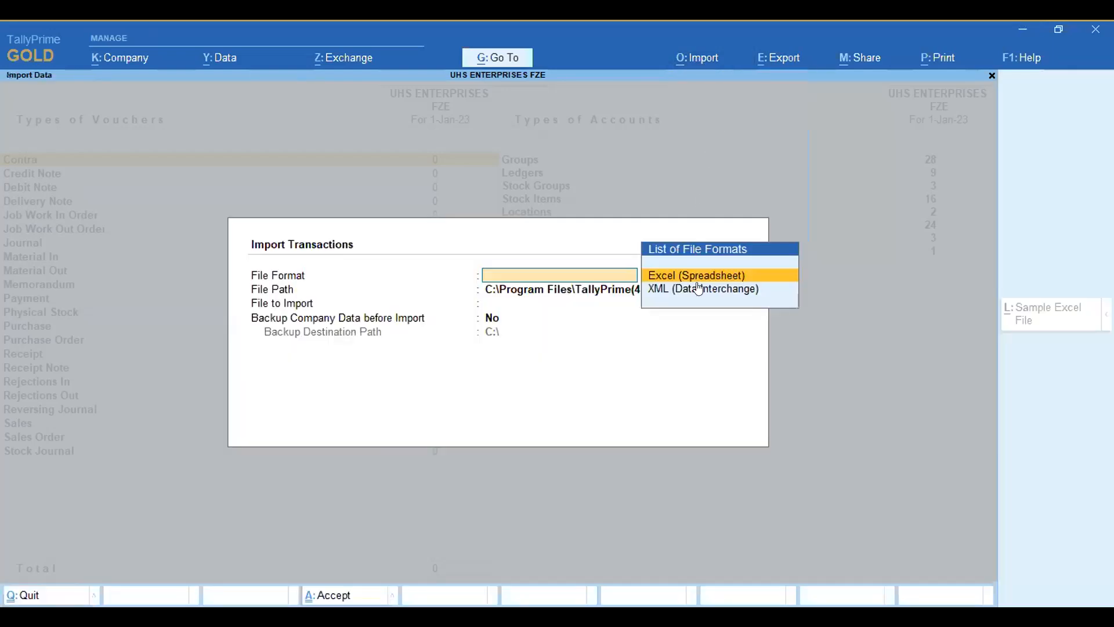
pyautogui.press('Return')
pyautogui.press('Return')
pyautogui.press('Down')
pyautogui.press('Up')
pyautogui.press('Return')
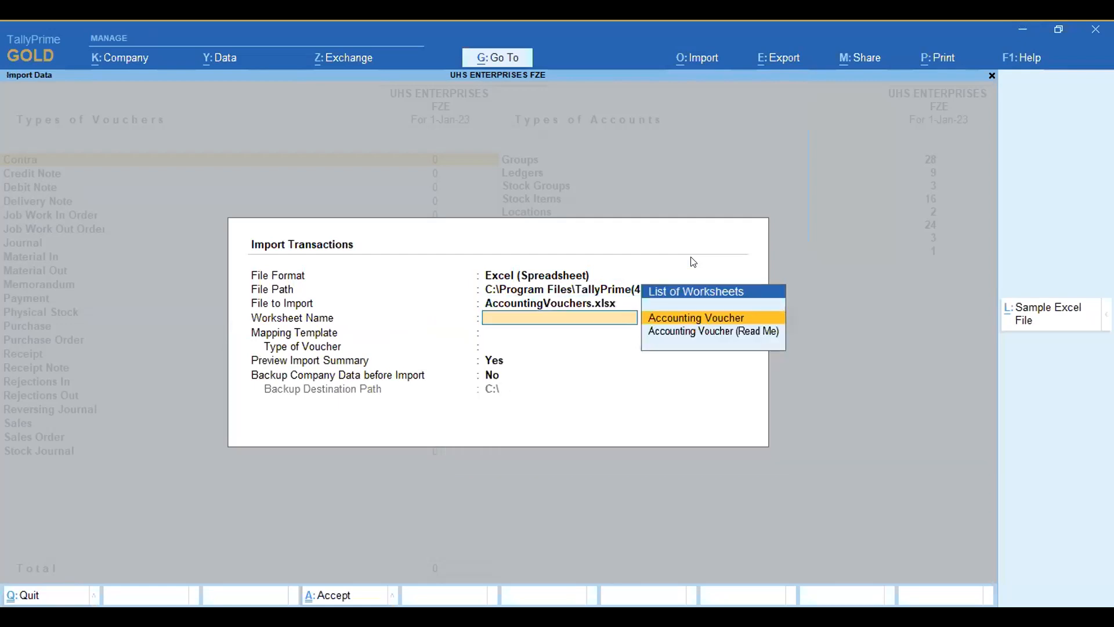
pyautogui.press('Return')
# Step: Try to run the transactions import with the import summary preview on and no company data backup
pyautogui.press('Return')
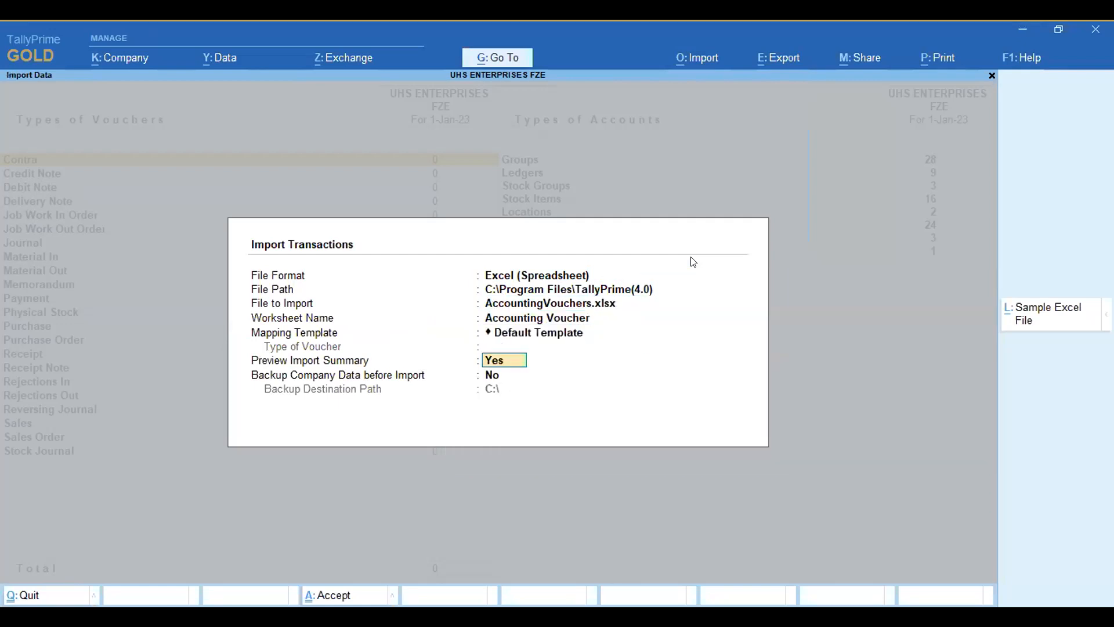
pyautogui.press('Return')
pyautogui.press('Return')
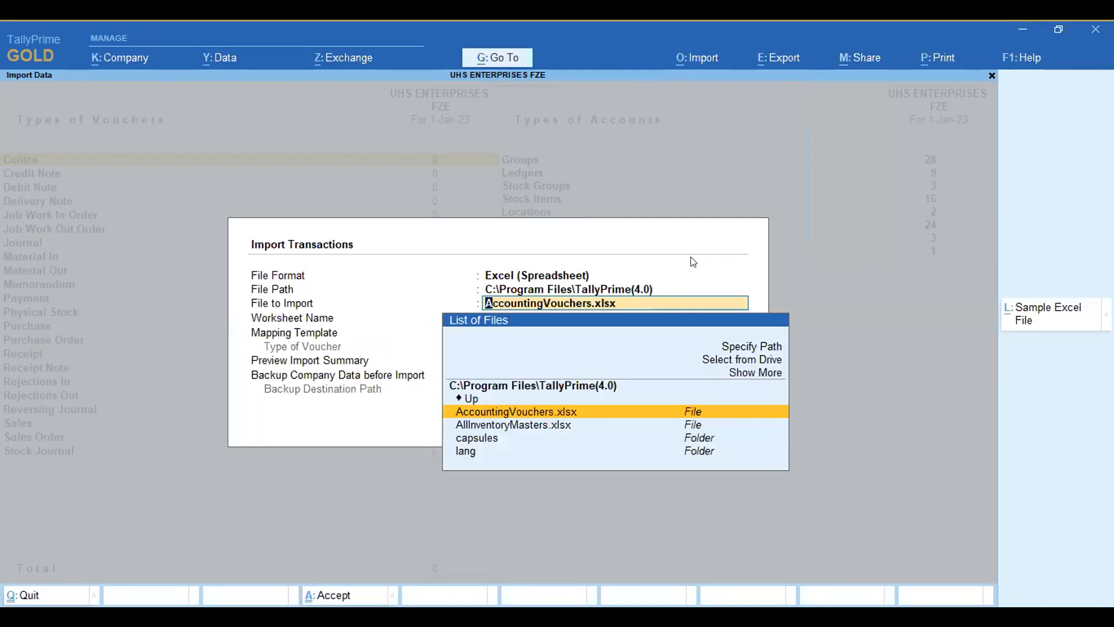
pyautogui.press('Return')
pyautogui.press('Return')
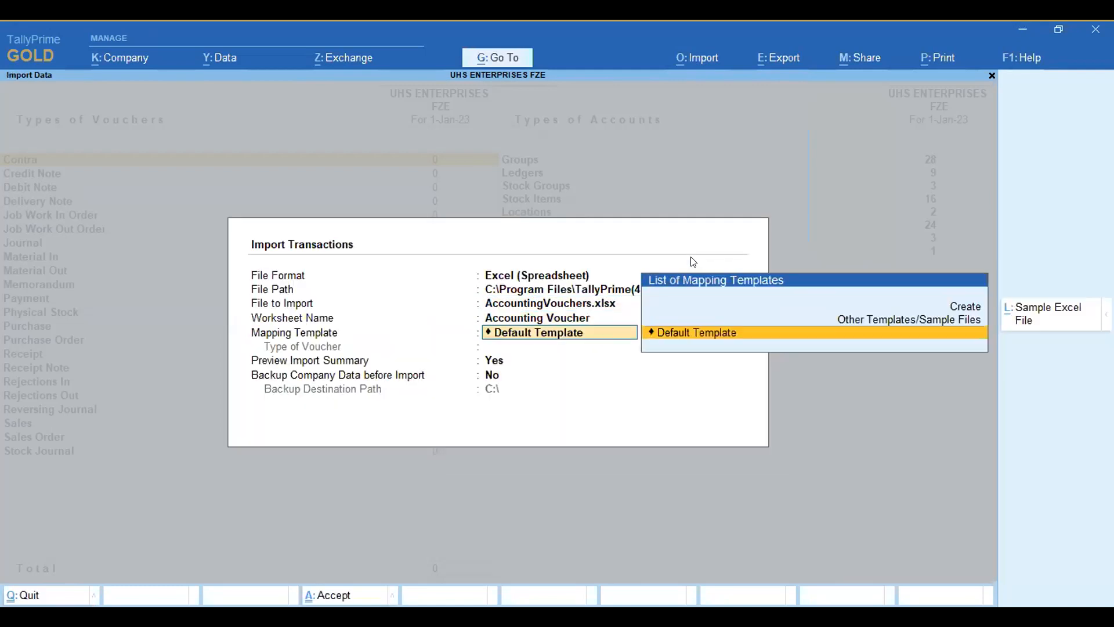
pyautogui.press('Return')
pyautogui.press('Return')
pyautogui.press('Return')
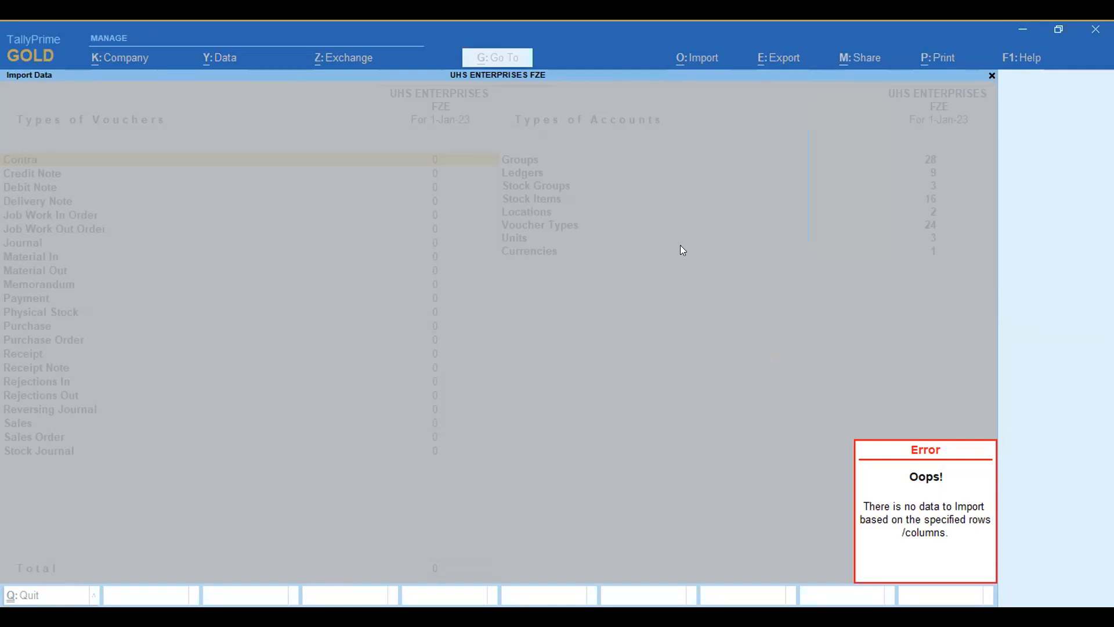
pyautogui.hotkey('alt', 'Tab')
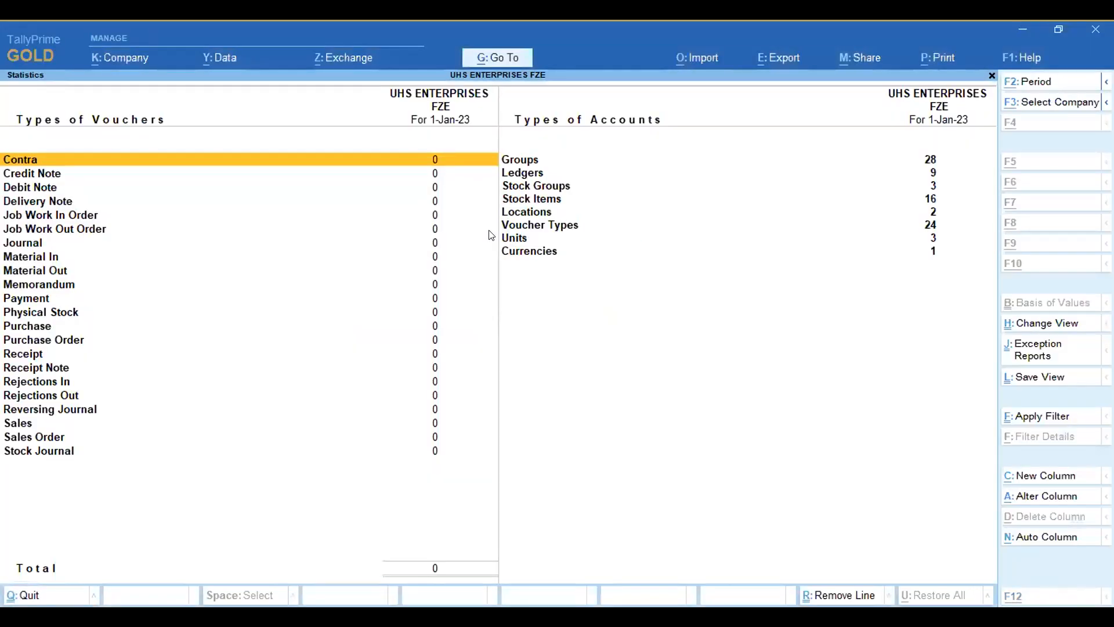
# Step: Retry the AccountingVouchers.xlsx transactions import with the same settings, and exit to the Statements of Accounts menu
pyautogui.hotkey('alt', 'o')
pyautogui.press('Down')
pyautogui.press('Return')
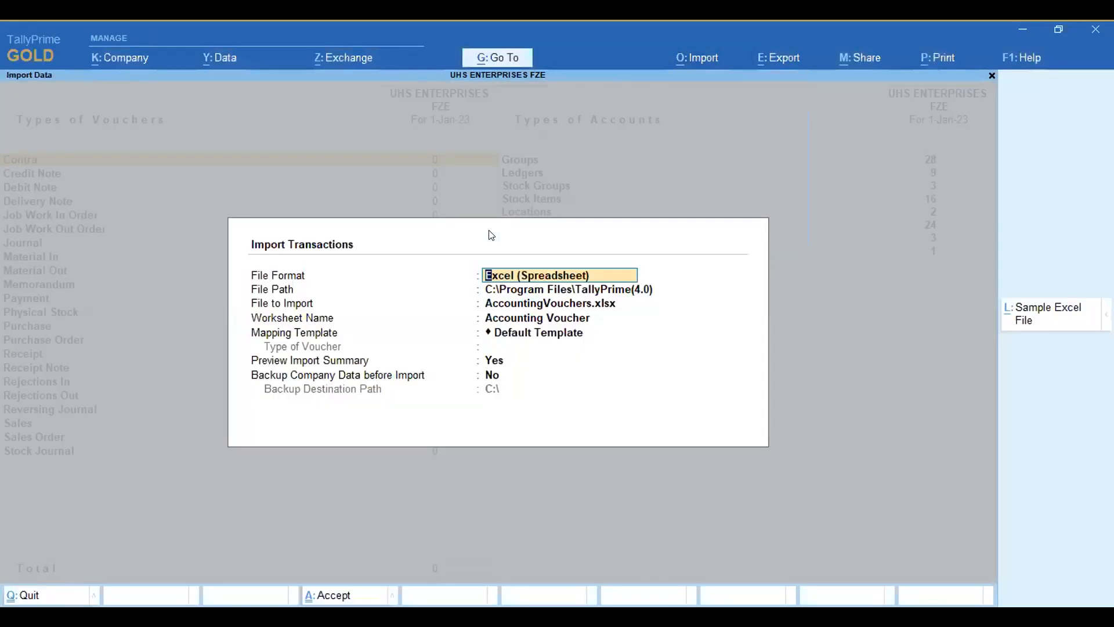
pyautogui.press('Return')
pyautogui.press('Return')
pyautogui.press('Return')
pyautogui.press('Return')
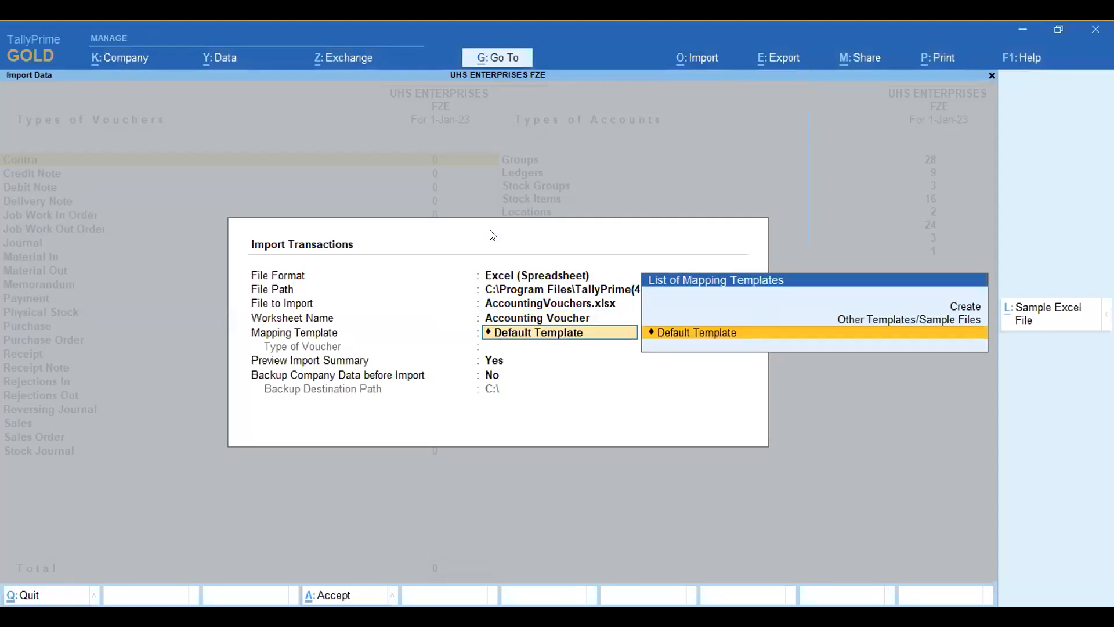
pyautogui.press('Return')
pyautogui.press('Return')
pyautogui.press('Return')
pyautogui.press('Return')
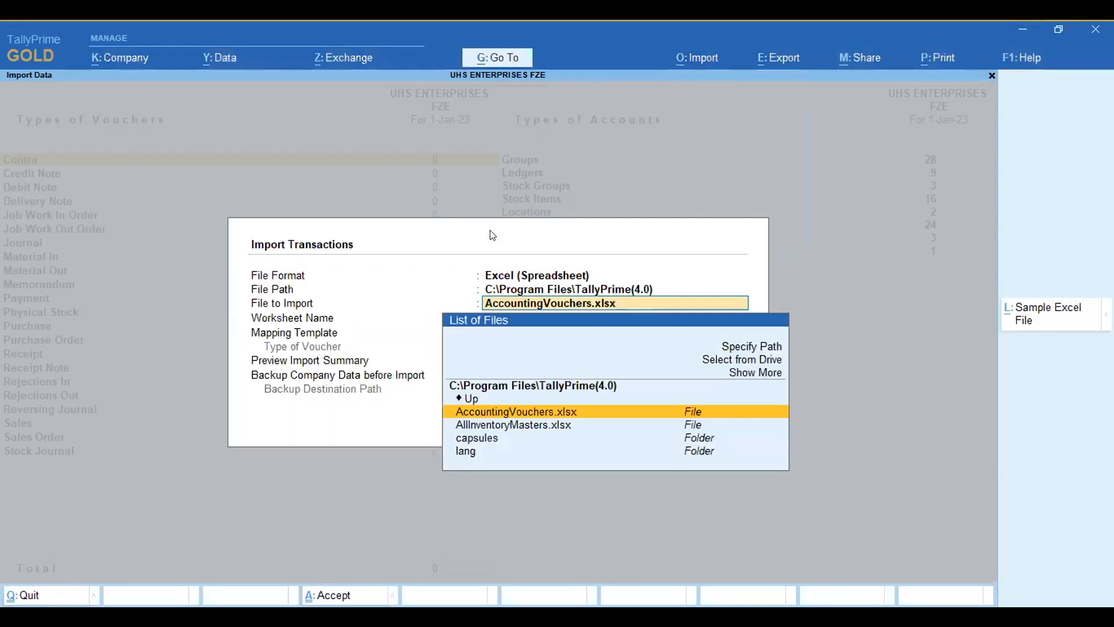
pyautogui.press('BackSpace')
pyautogui.press('Escape')
pyautogui.press('Escape')
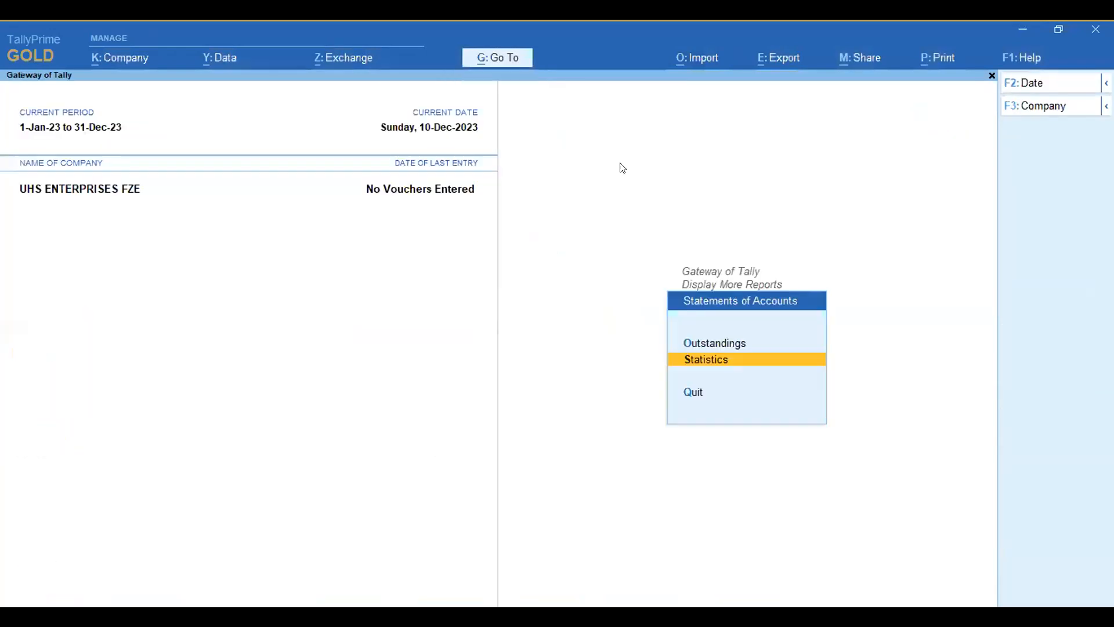
# Step: Try once more to import the Accounting Voucher worksheet's transactions with the Default Template, and close the import form
pyautogui.click(695, 67)
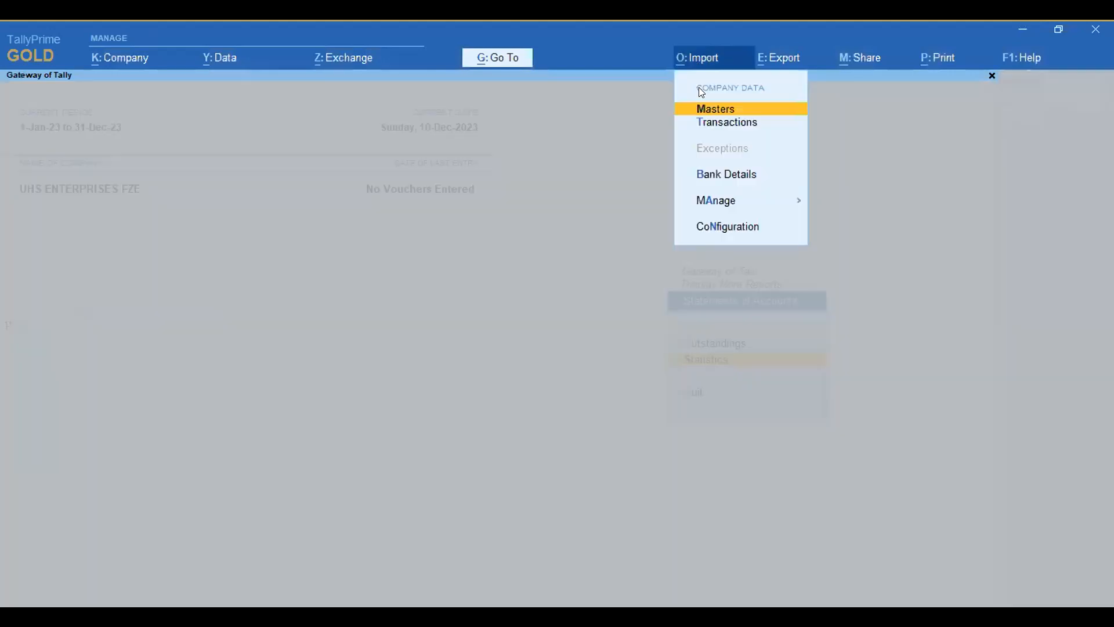
pyautogui.click(714, 122)
pyautogui.press('Return')
pyautogui.press('Return')
pyautogui.press('Return')
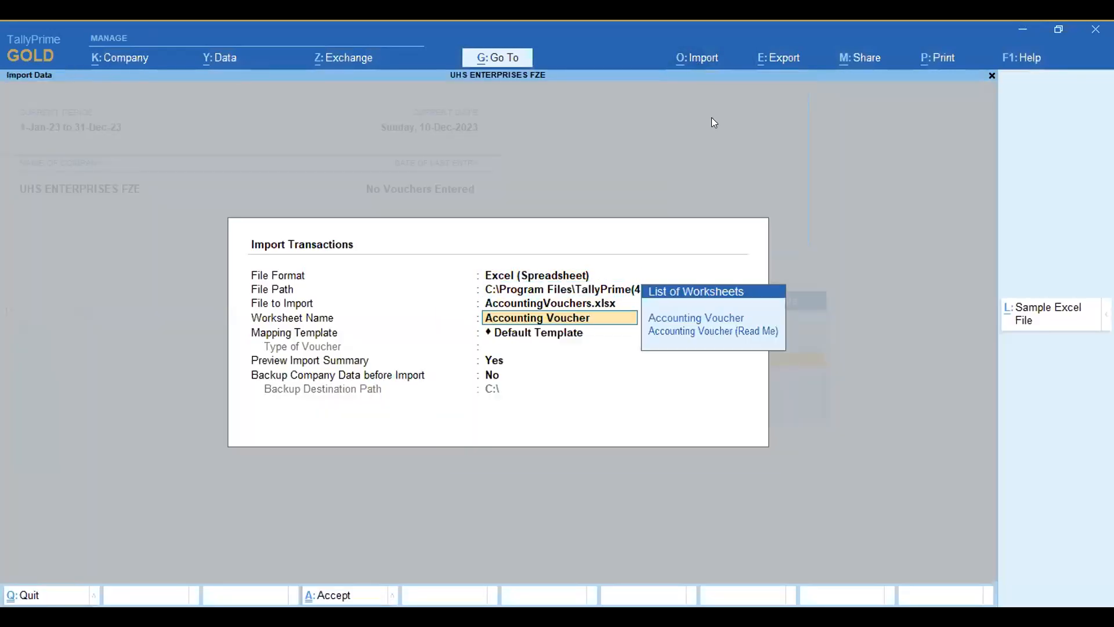
pyautogui.press('Return')
pyautogui.press('Return')
pyautogui.press('Return')
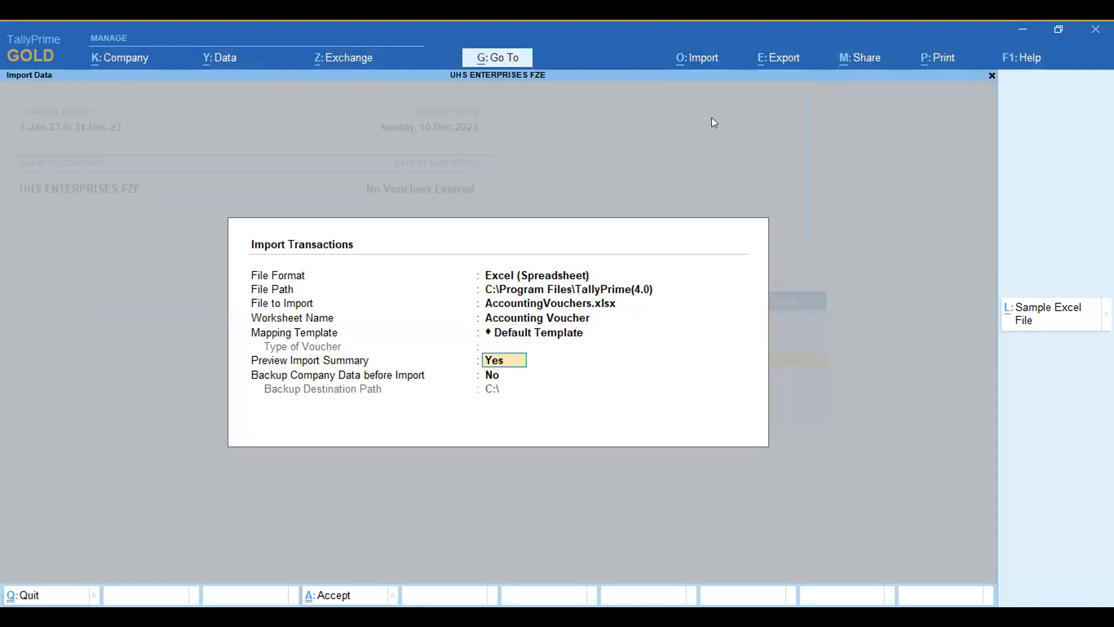
pyautogui.press('Return')
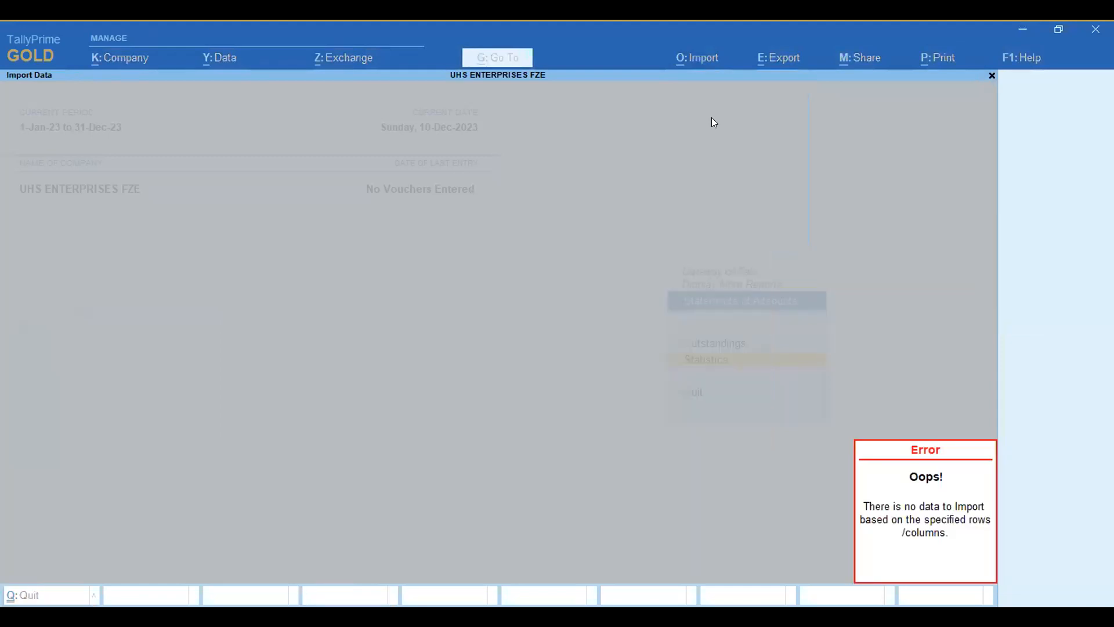
pyautogui.press('Escape')
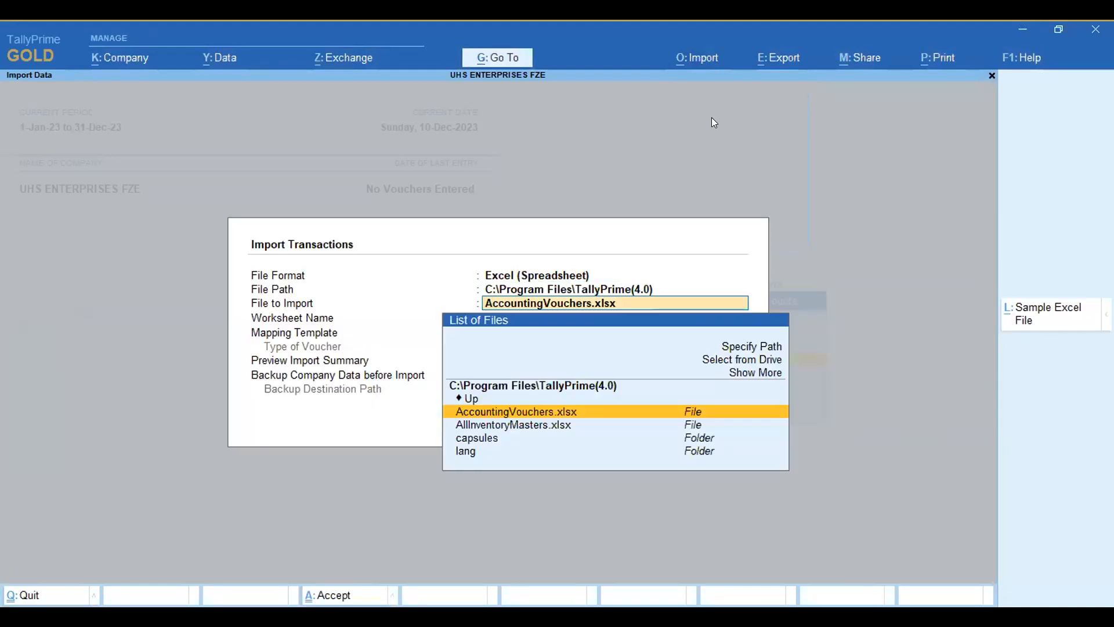
pyautogui.press('Escape')
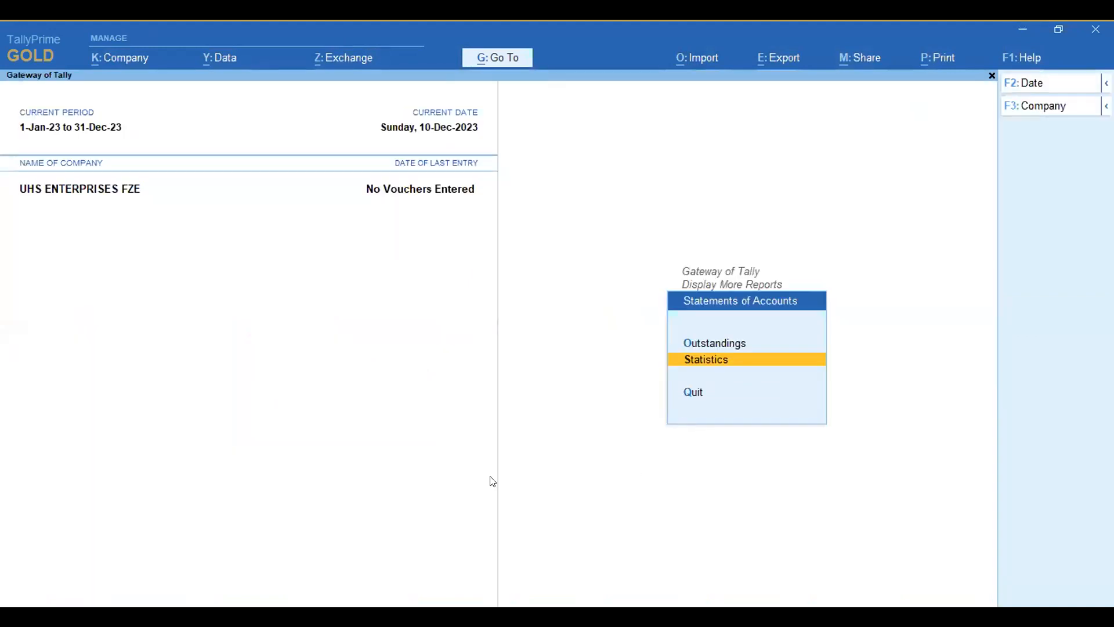
pyautogui.hotkey('alt', 'Tab')
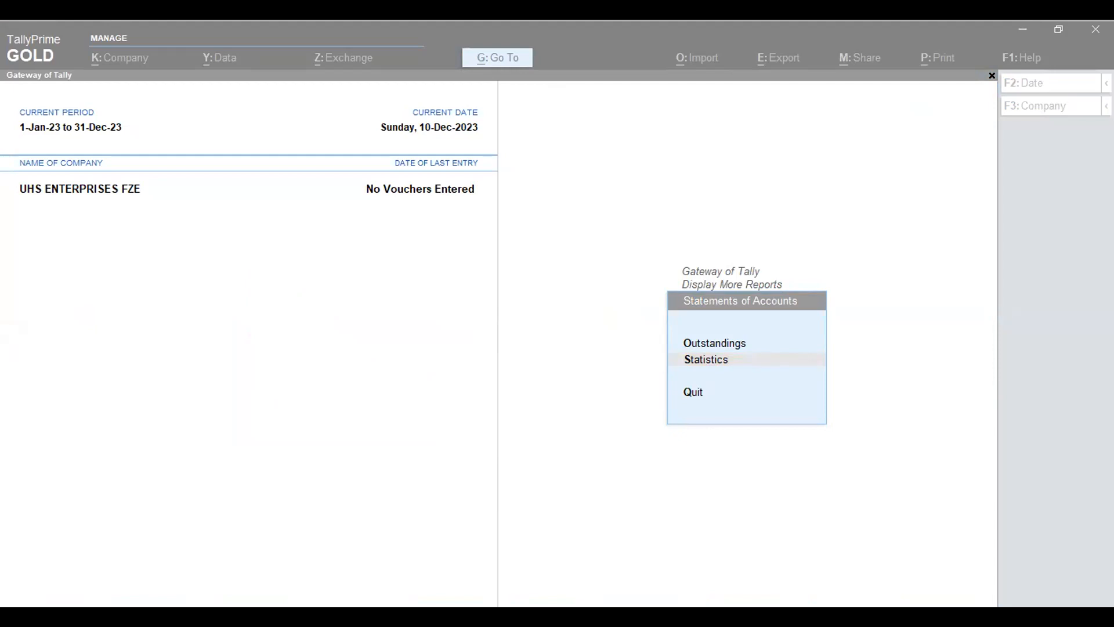
# Step: Check the application's troubleshooting Event Log for import problems and close it
pyautogui.click(1019, 56)
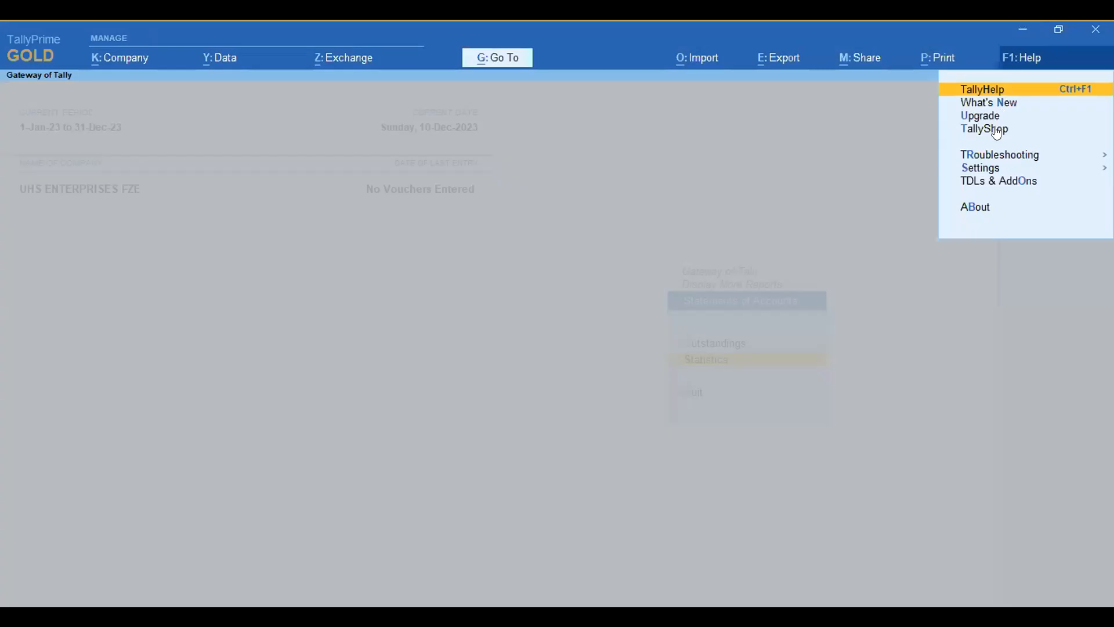
pyautogui.click(998, 156)
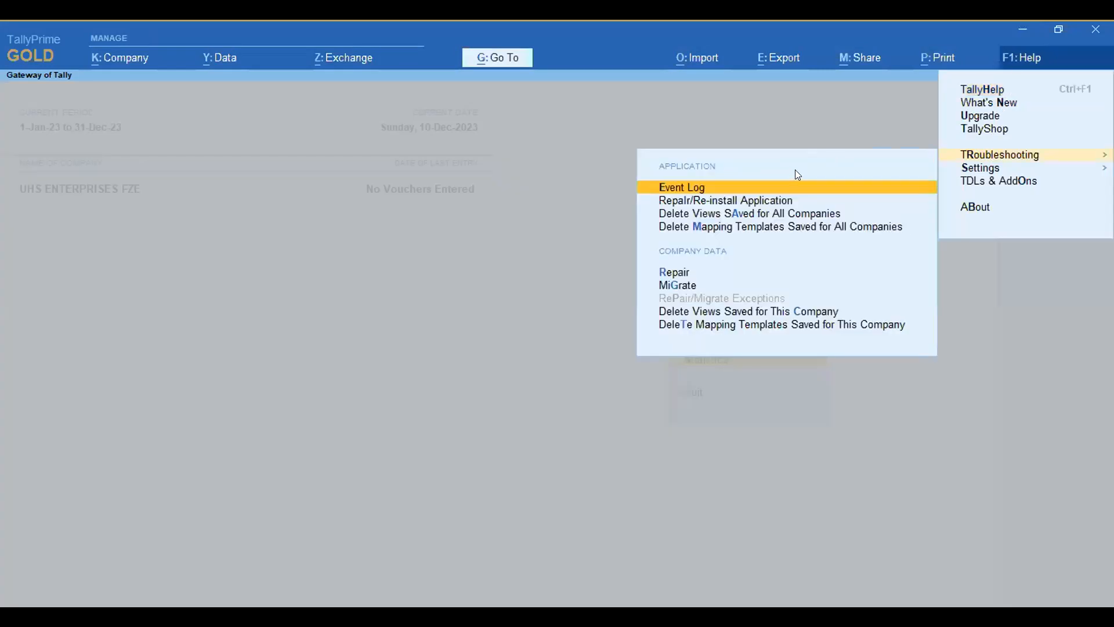
pyautogui.click(886, 127)
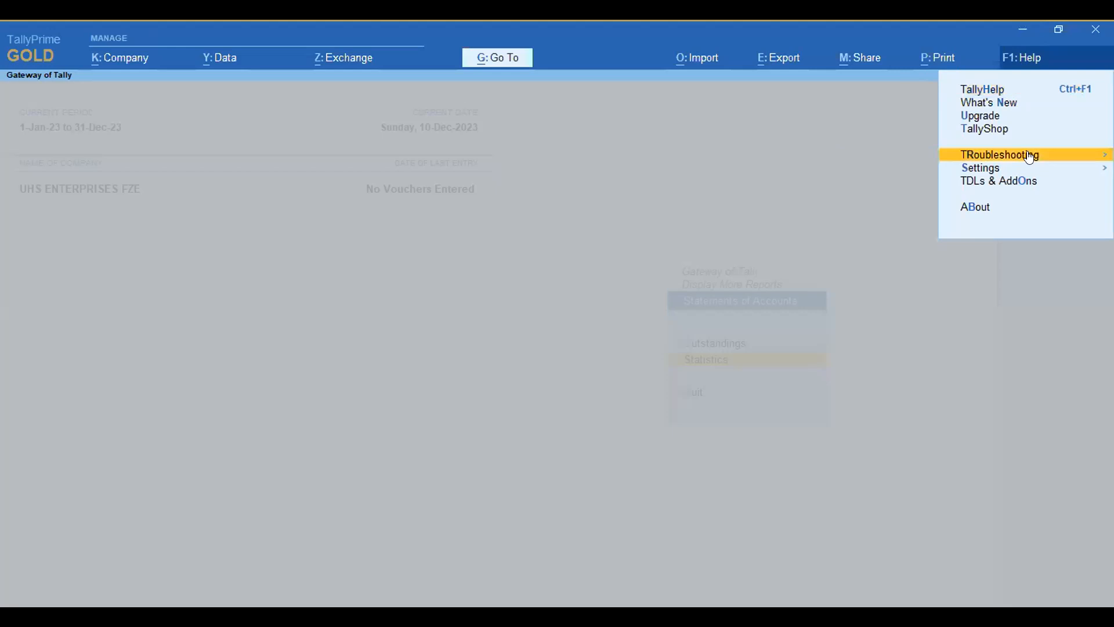
pyautogui.click(1015, 60)
pyautogui.click(1015, 61)
pyautogui.click(998, 156)
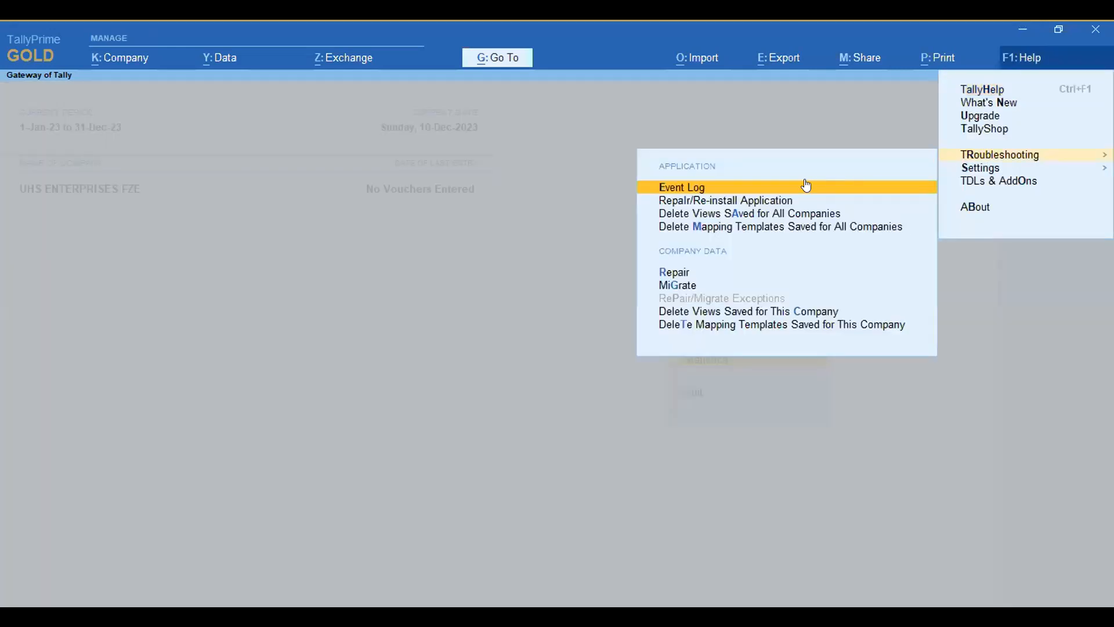
pyautogui.click(774, 182)
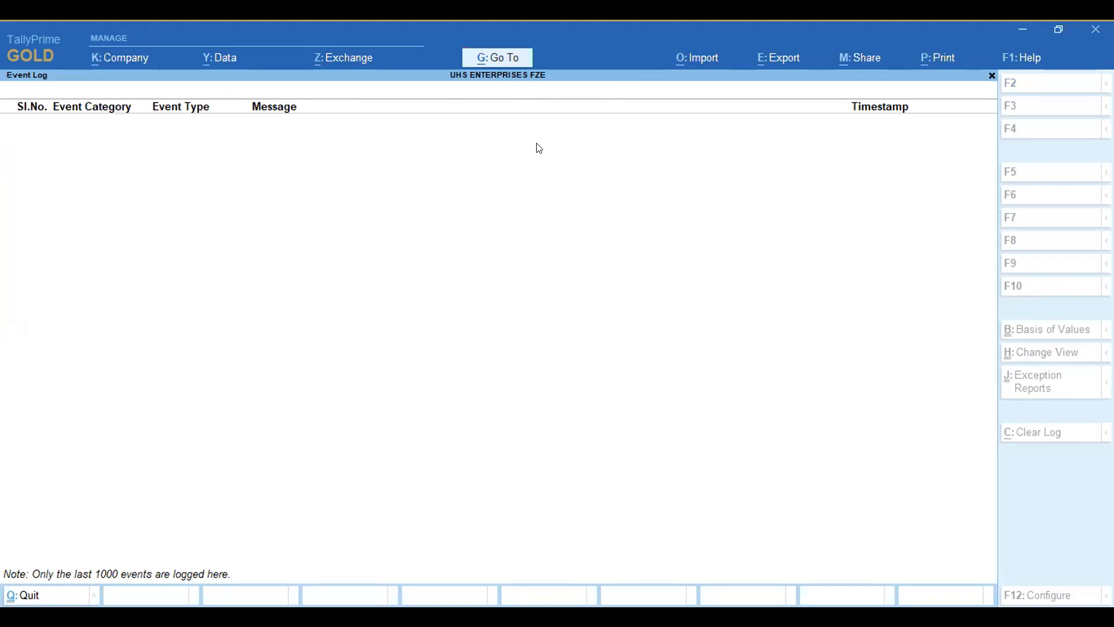
pyautogui.press('Escape')
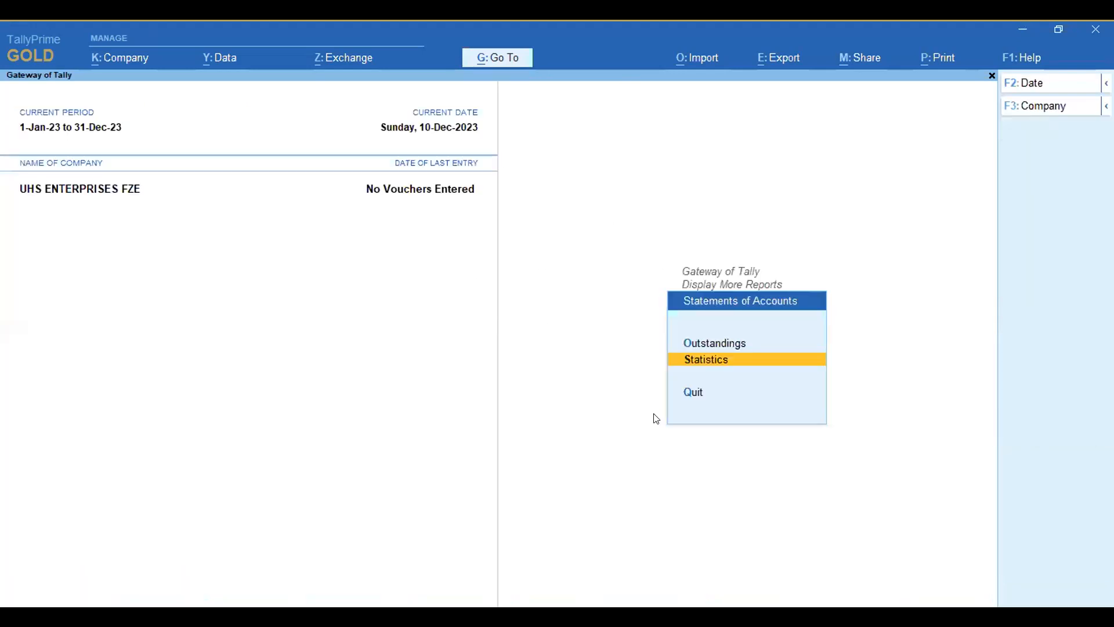
# Step: Try to import the Accounting Voucher worksheet from AccountingVouchers.xlsx in the TallyPrime(4.0) program folder again, and close the import form
pyautogui.click(697, 58)
pyautogui.click(730, 125)
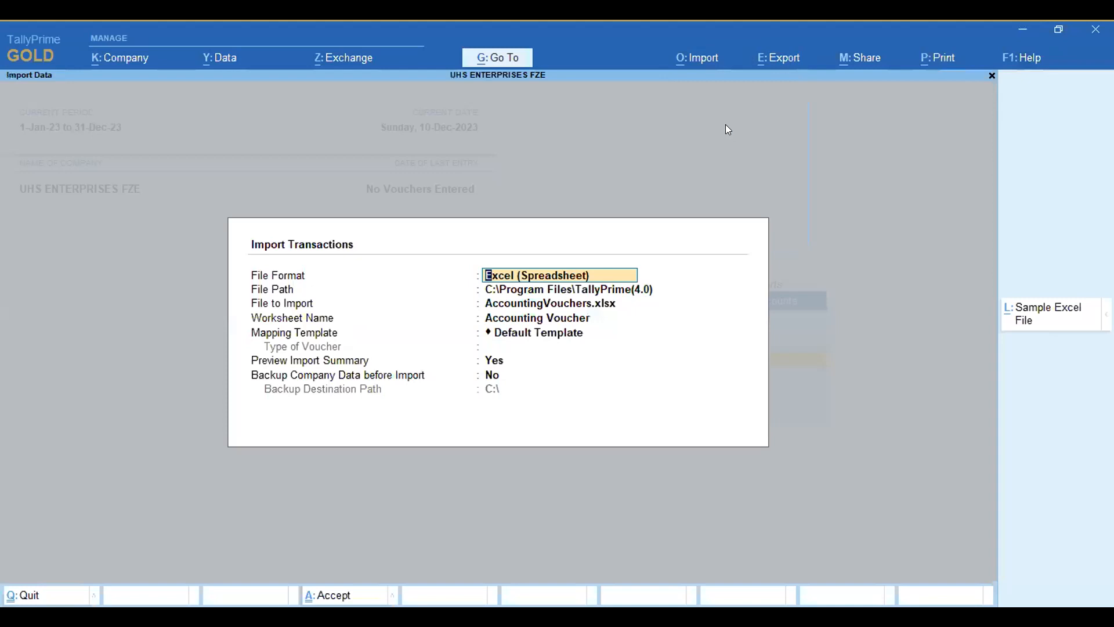
pyautogui.press('Return')
pyautogui.press('Return')
pyautogui.press('Return')
pyautogui.press('Return')
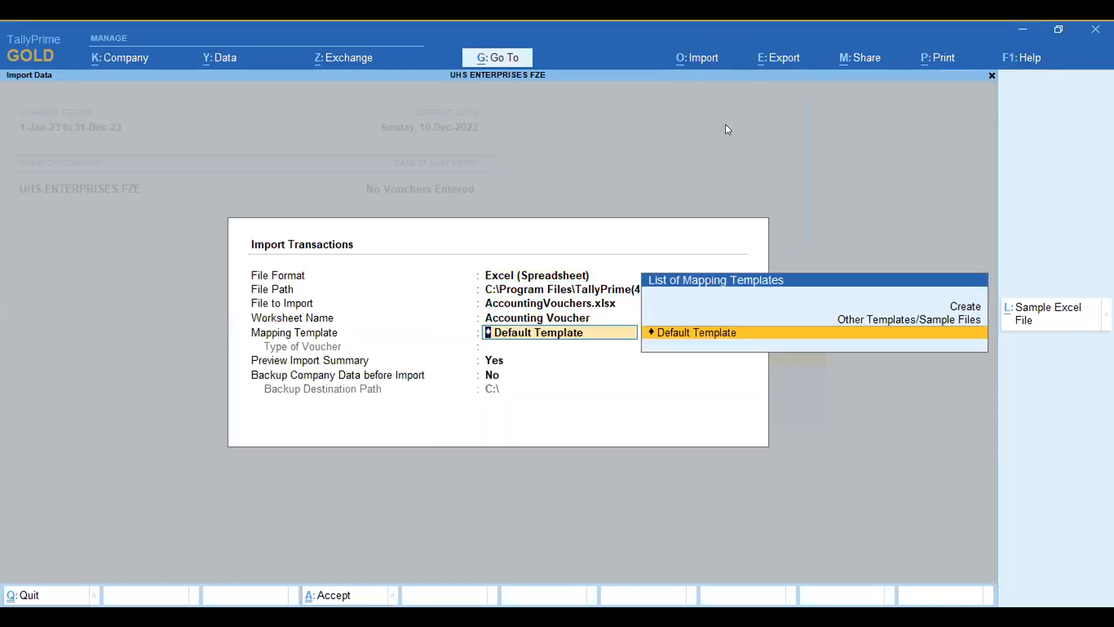
pyautogui.press('Return')
pyautogui.press('Return')
pyautogui.press('Return')
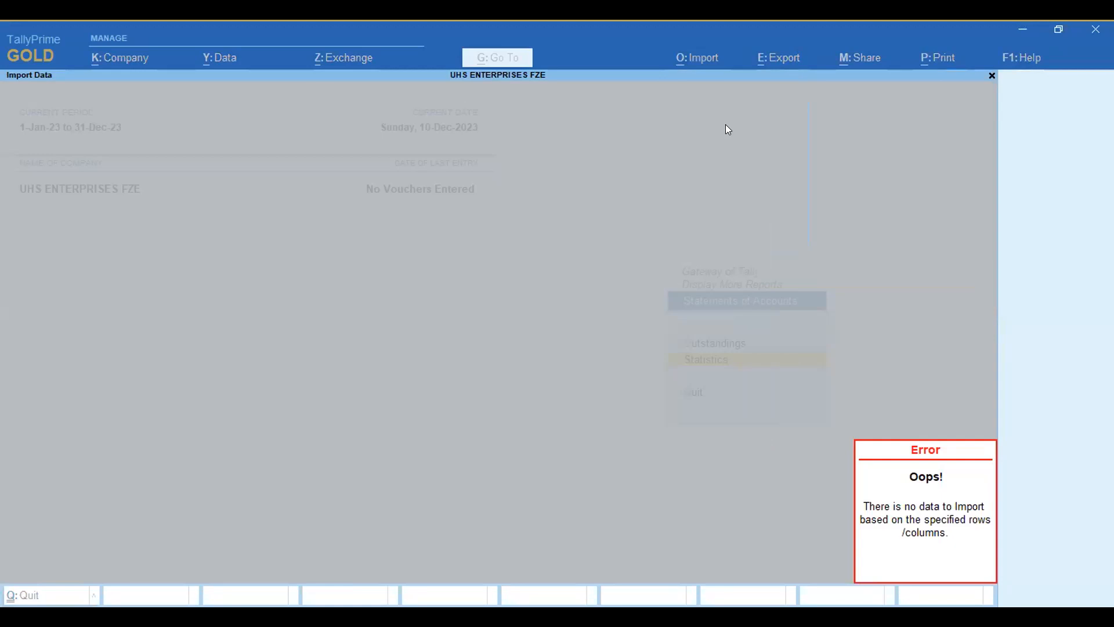
pyautogui.press('Escape')
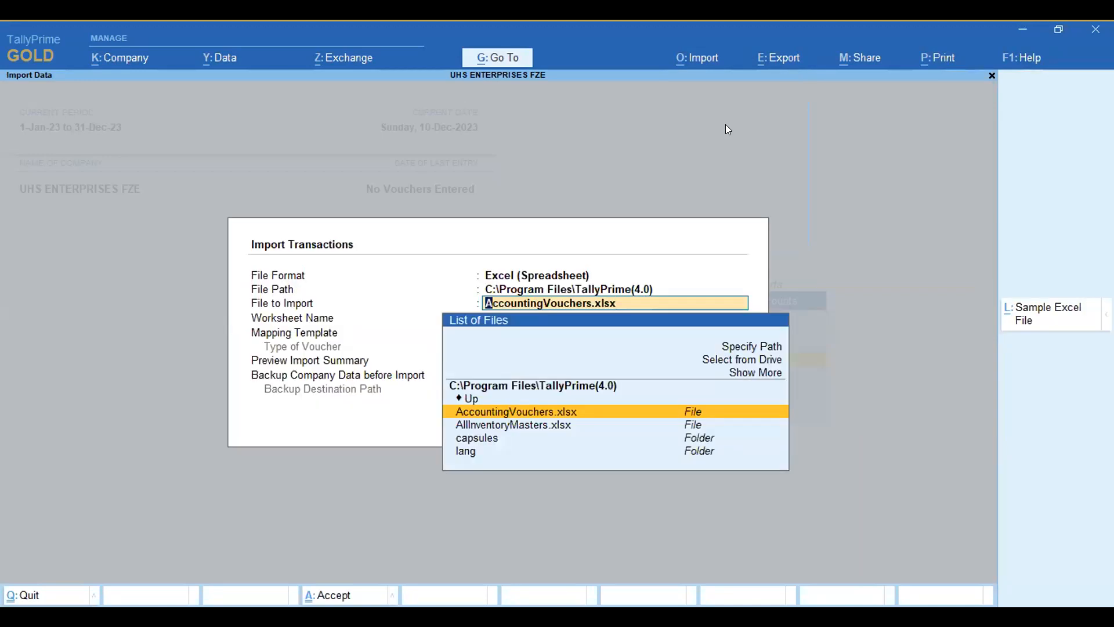
pyautogui.press('Escape')
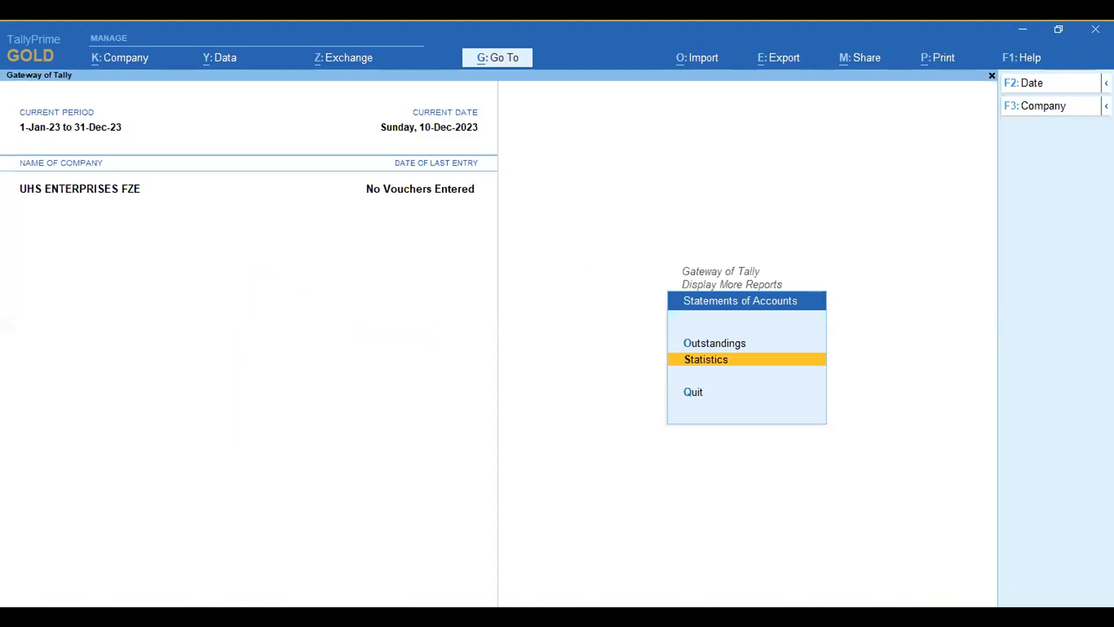
# Step: Set the transactions import path to the Desktop folder Tally 4.0 and choose AccountingVouchers.xlsx as the file to import
pyautogui.hotkey('alt', 'Tab')
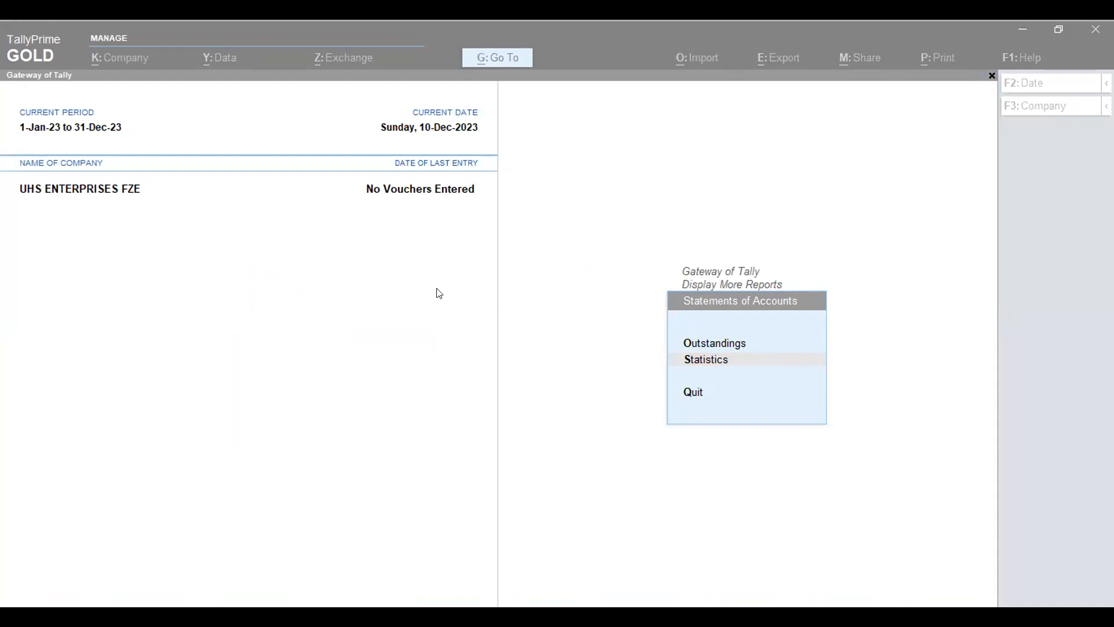
pyautogui.press('alt')
pyautogui.click(685, 66)
pyautogui.press('Return')
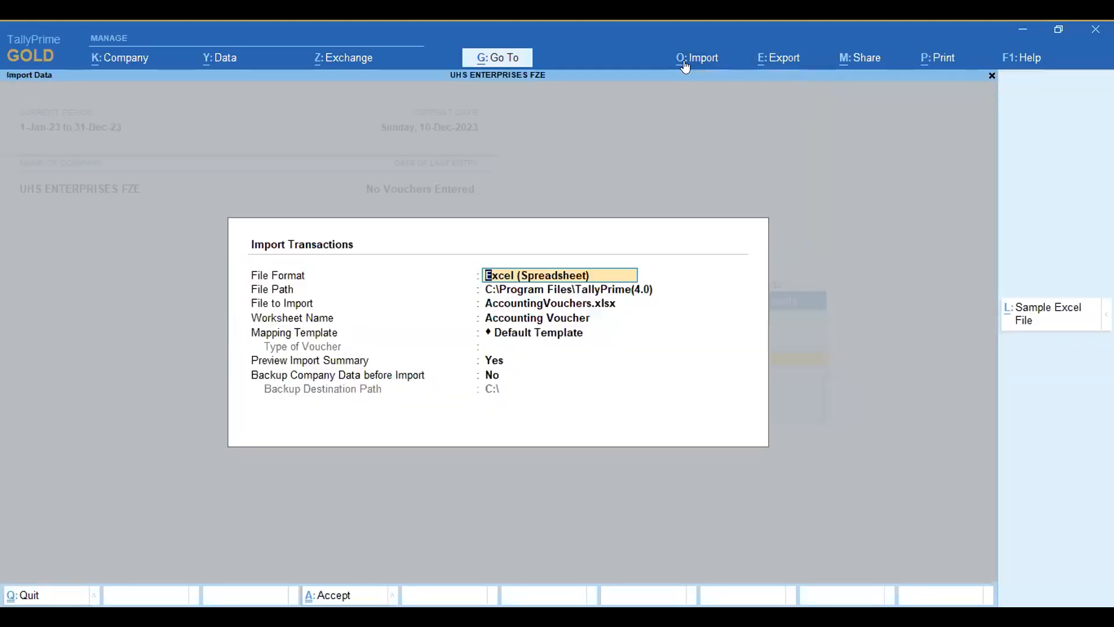
pyautogui.press('Return')
pyautogui.write('C:\\Users\\sameer ahamed\\Desktop\\Tally 4.0')
pyautogui.press('Return')
pyautogui.press('Down')
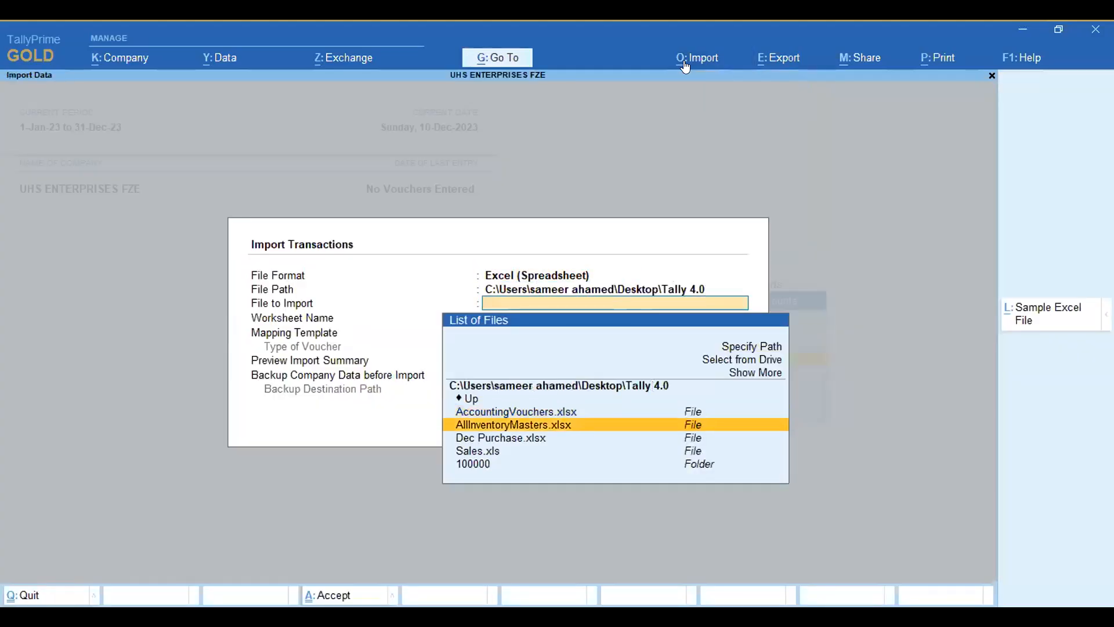
pyautogui.press('Up')
pyautogui.press('Return')
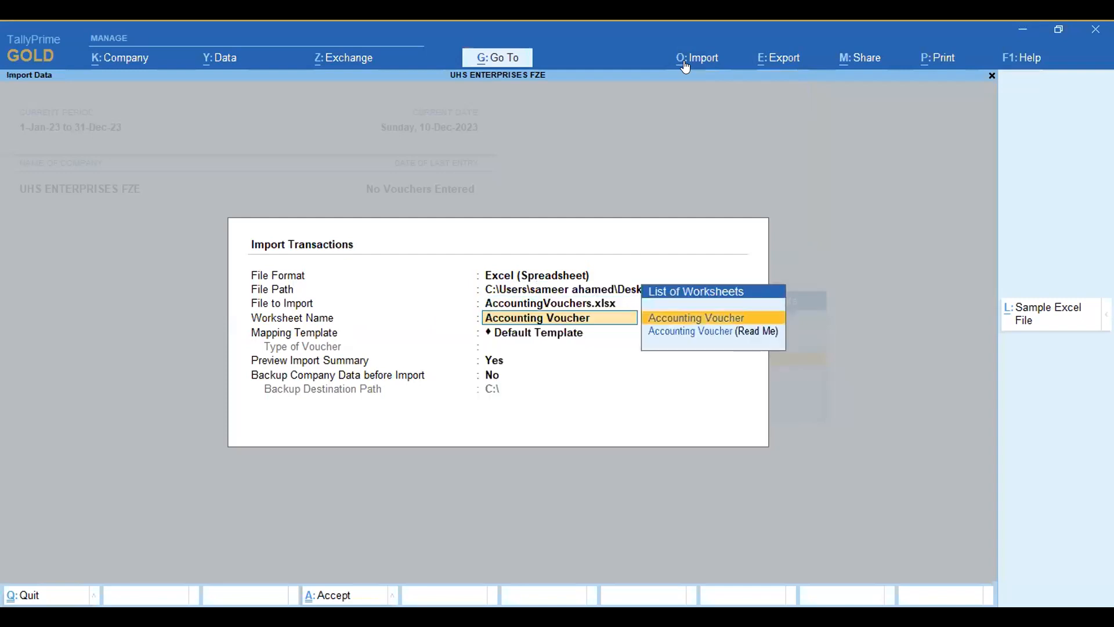
# Step: Preview the import summary for the Accounting Voucher worksheet with the Default Template, and exit to the Gateway of Tally without importing
pyautogui.press('Return')
pyautogui.press('Return')
pyautogui.press('Return')
pyautogui.press('Return')
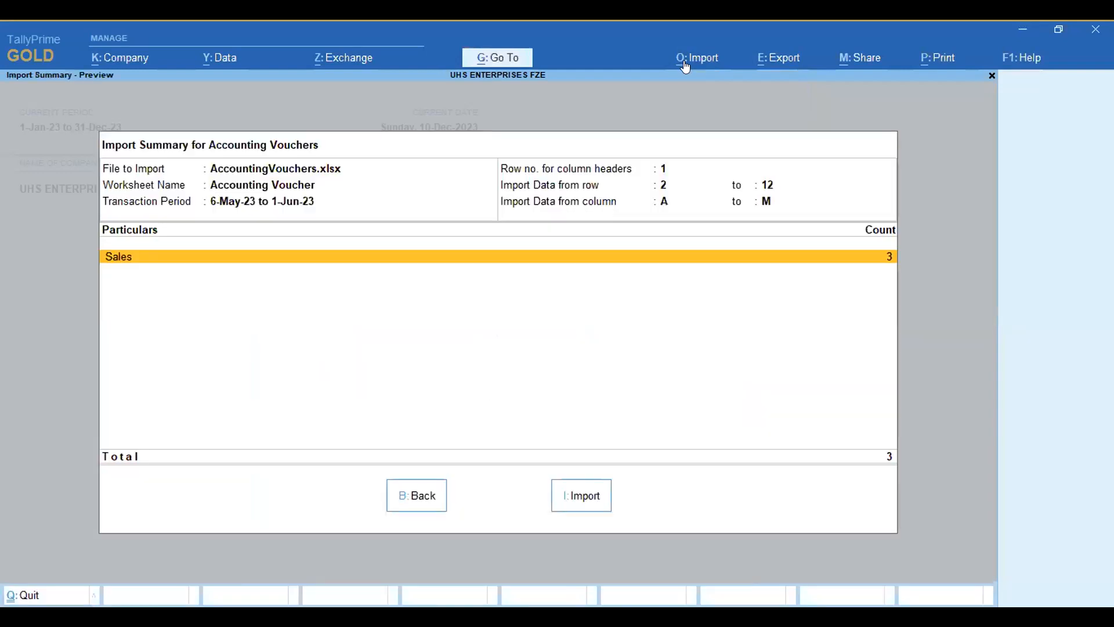
pyautogui.press('Escape')
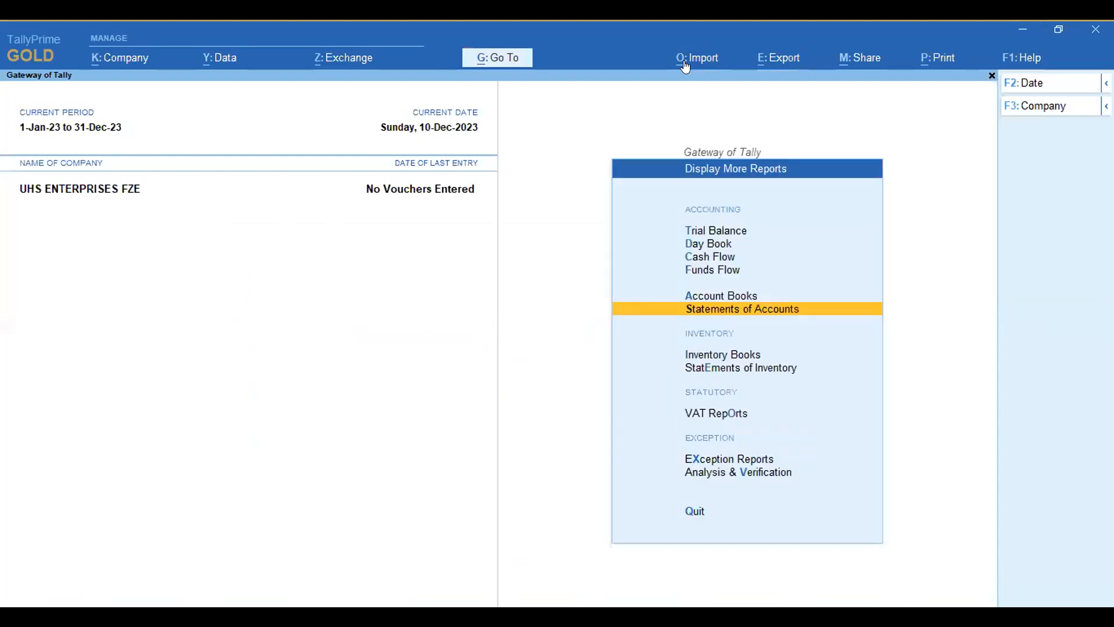
pyautogui.press('Escape')
# Step: Import the transactions from the Accounting Voucher worksheet of AccountingVouchers.xlsx with the Default Template, import summary preview on and no backup
pyautogui.click(684, 61)
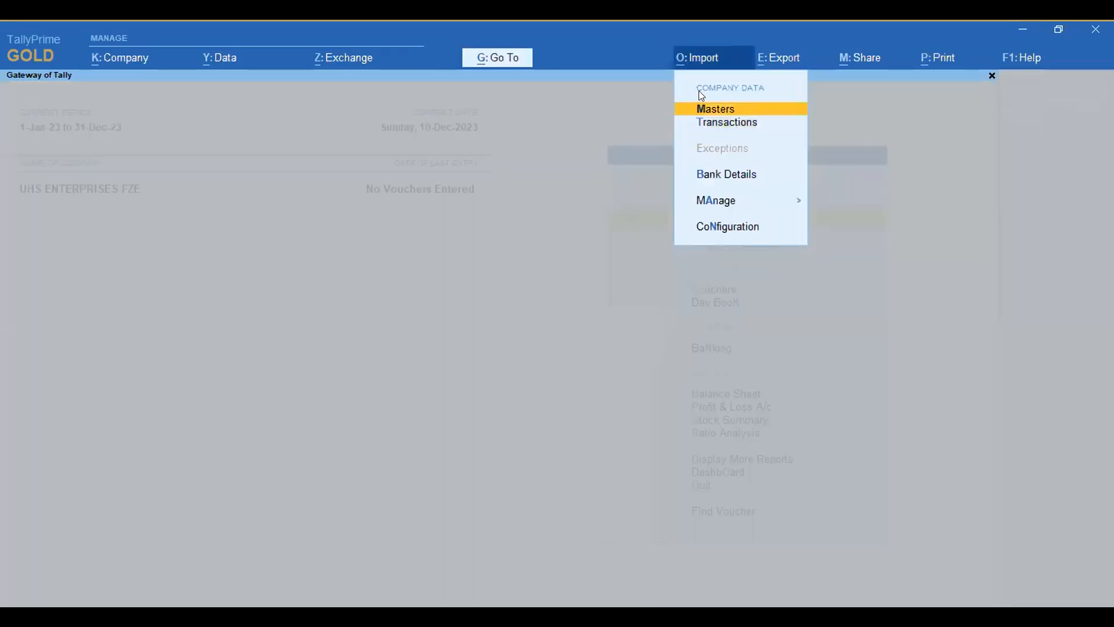
pyautogui.click(719, 124)
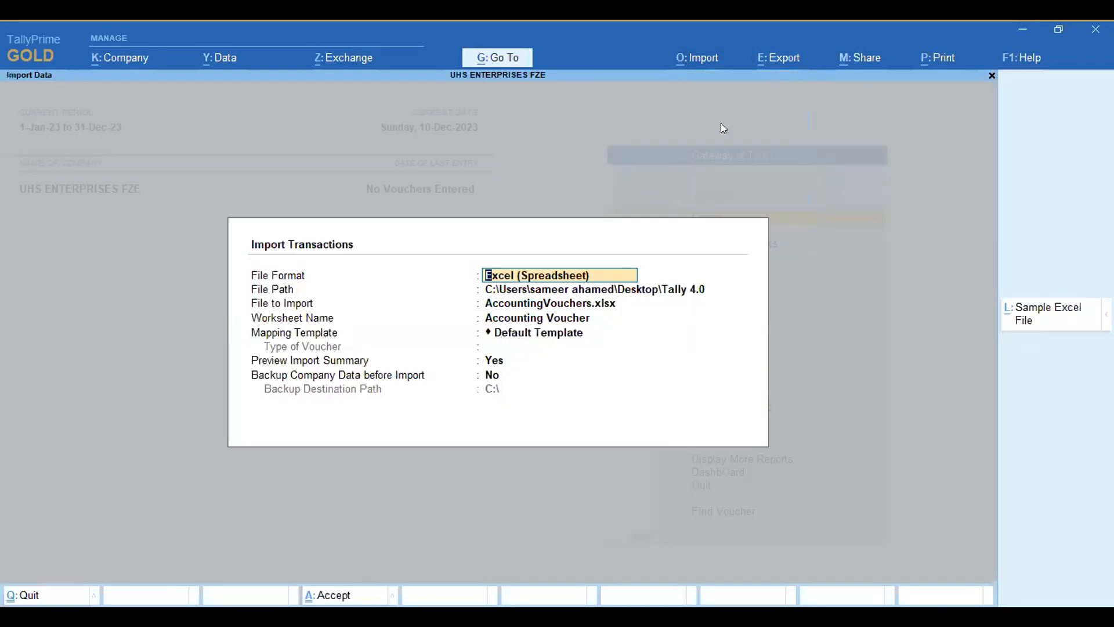
pyautogui.press('Up')
pyautogui.press('Up')
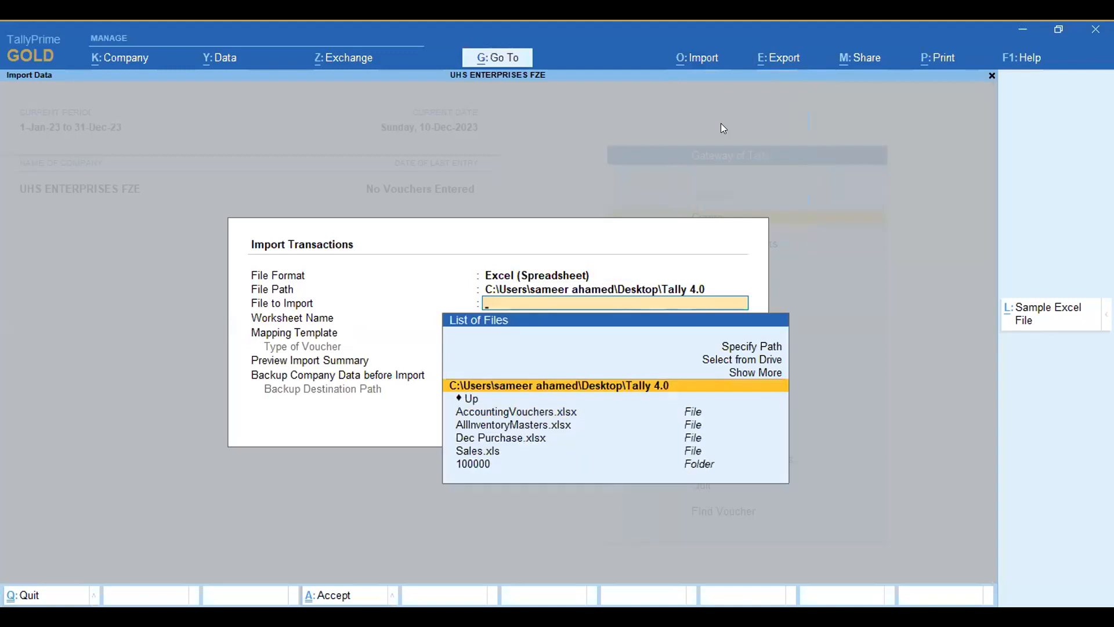
pyautogui.press('Down')
pyautogui.press('Down')
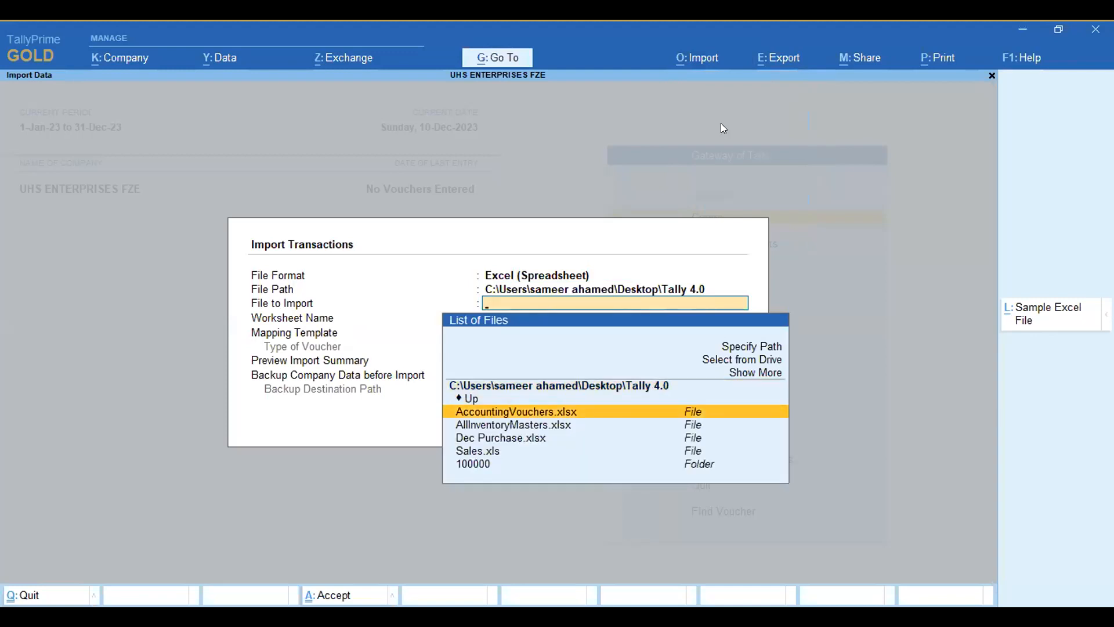
pyautogui.press('Return')
pyautogui.press('Return')
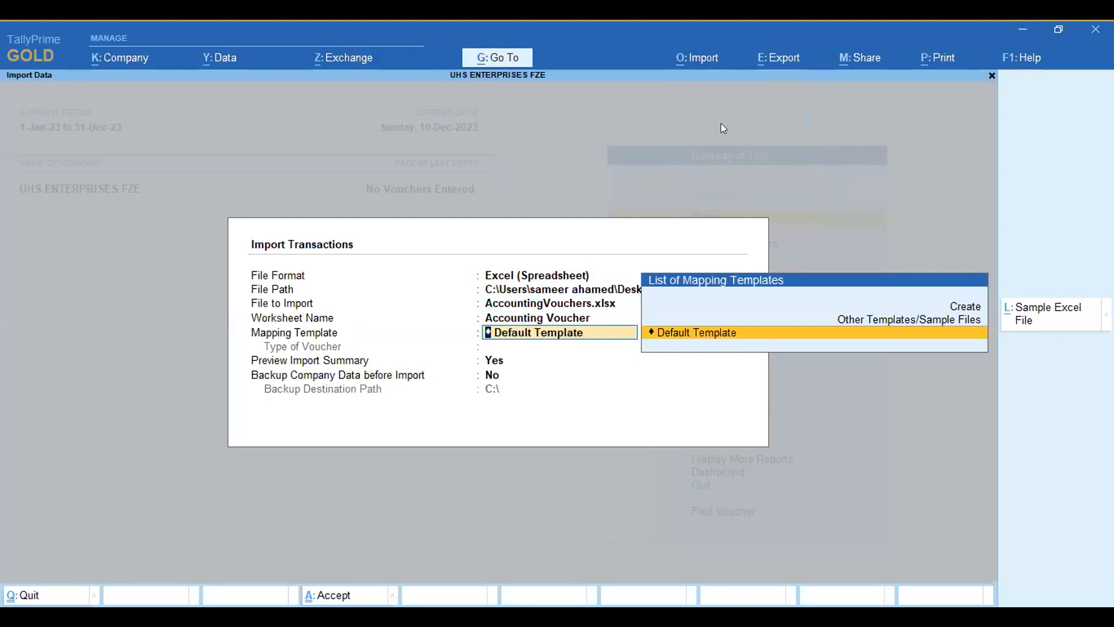
pyautogui.press('Return')
pyautogui.press('Return')
pyautogui.press('Return')
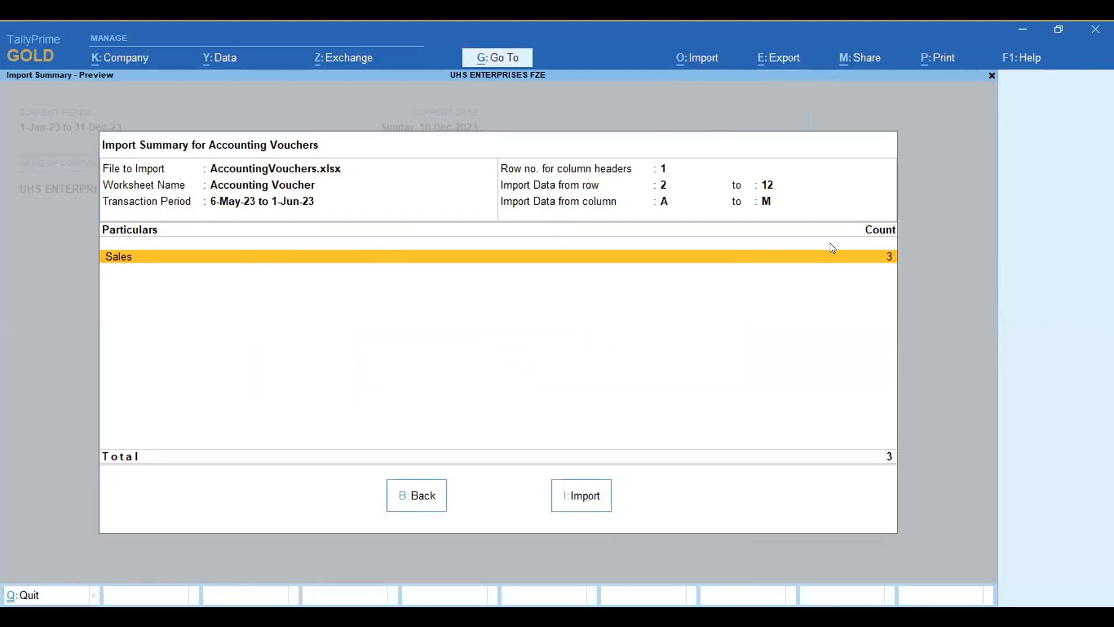
pyautogui.click(572, 496)
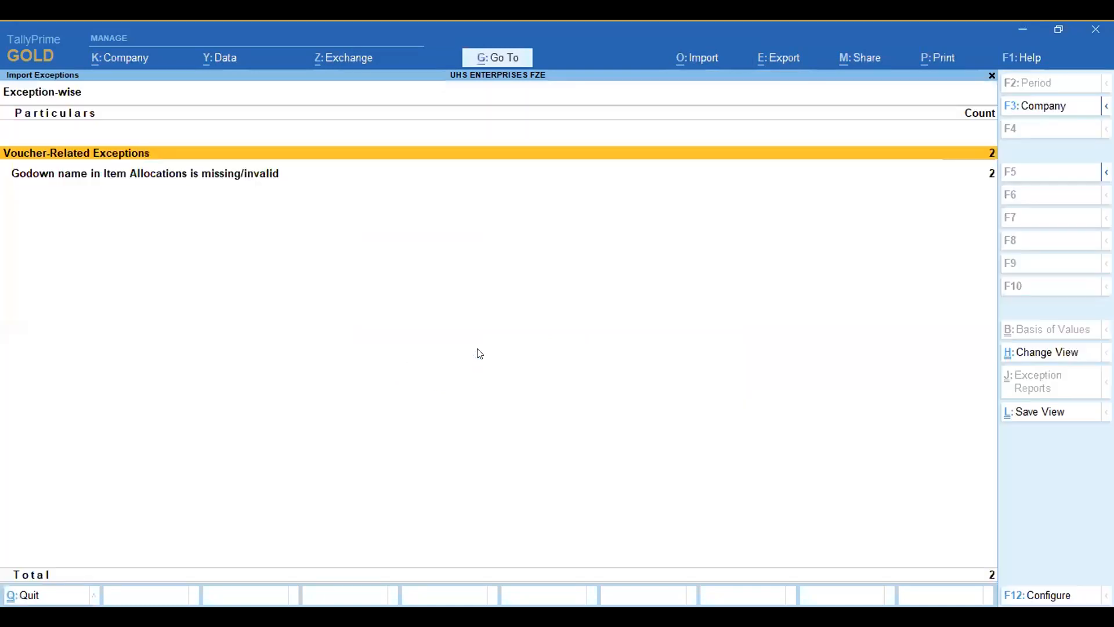
# Step: Open the import exceptions and drill down to the sales vouchers listed under the missing or invalid godown name exception
pyautogui.click(465, 370)
pyautogui.click(251, 181)
pyautogui.click(252, 182)
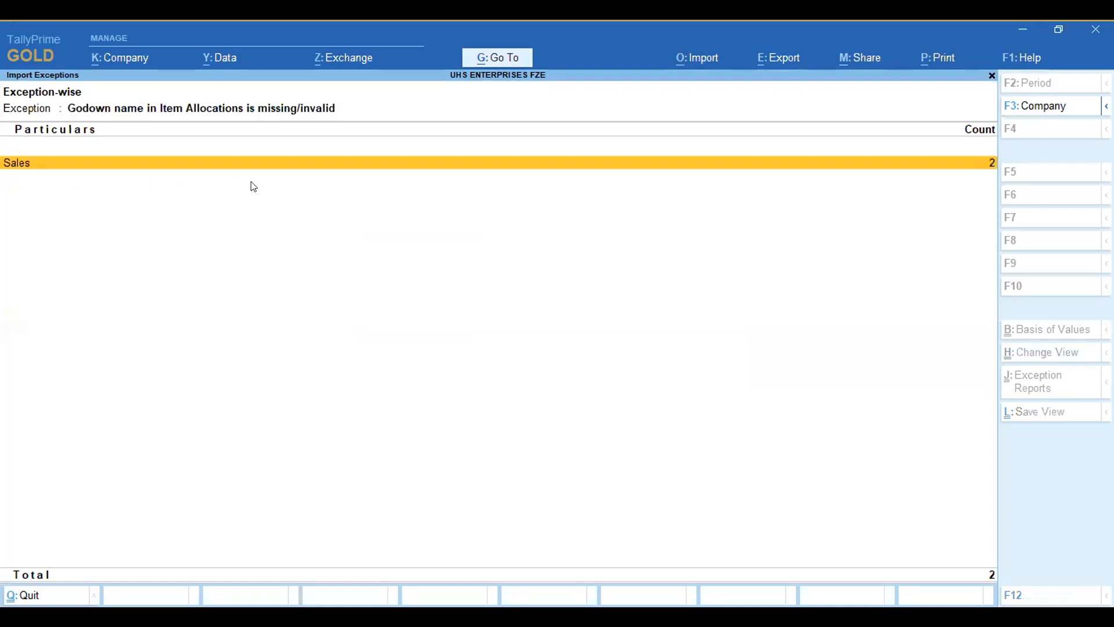
pyautogui.click(242, 168)
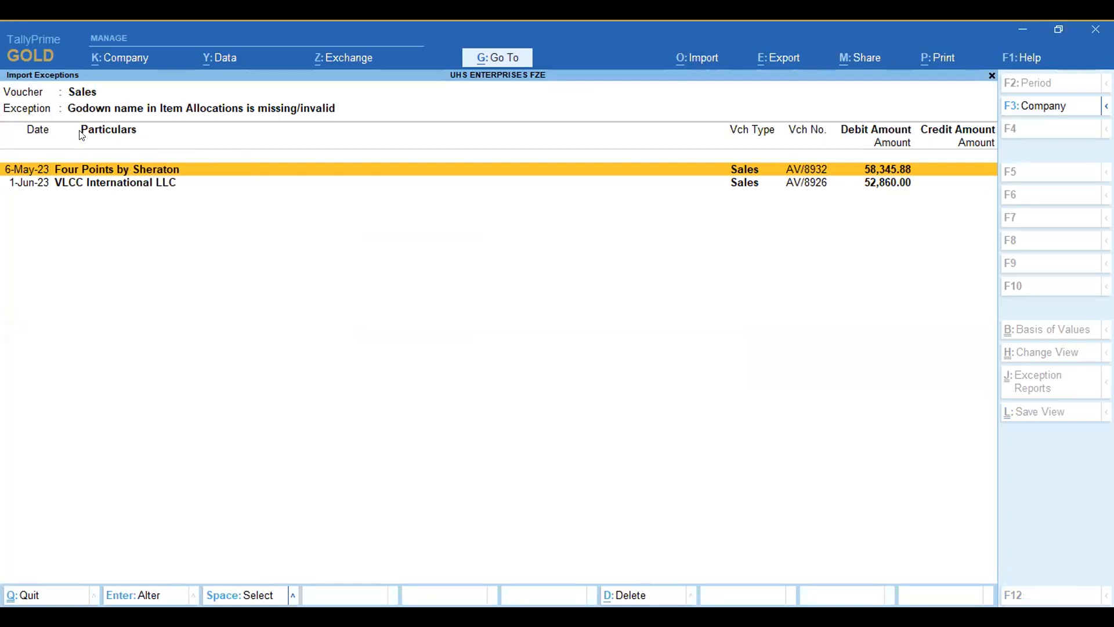
# Step: Examine the Four Points by Sheraton sales voucher and its dispatch details, and quit it without saving
pyautogui.press('Return')
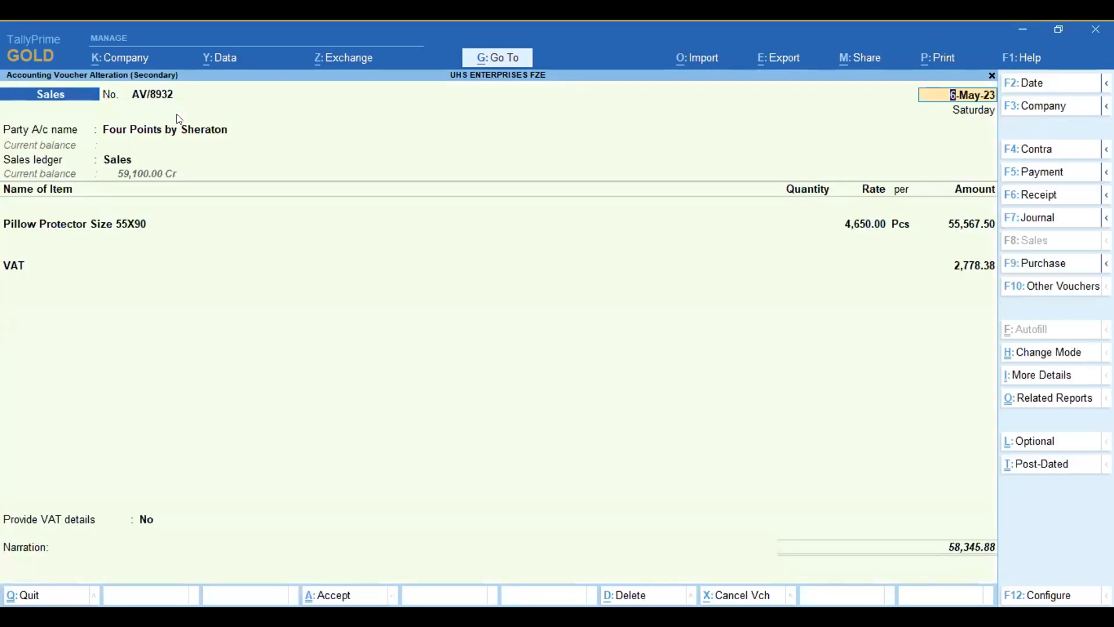
pyautogui.press('Return')
pyautogui.press('Return')
pyautogui.press('Return')
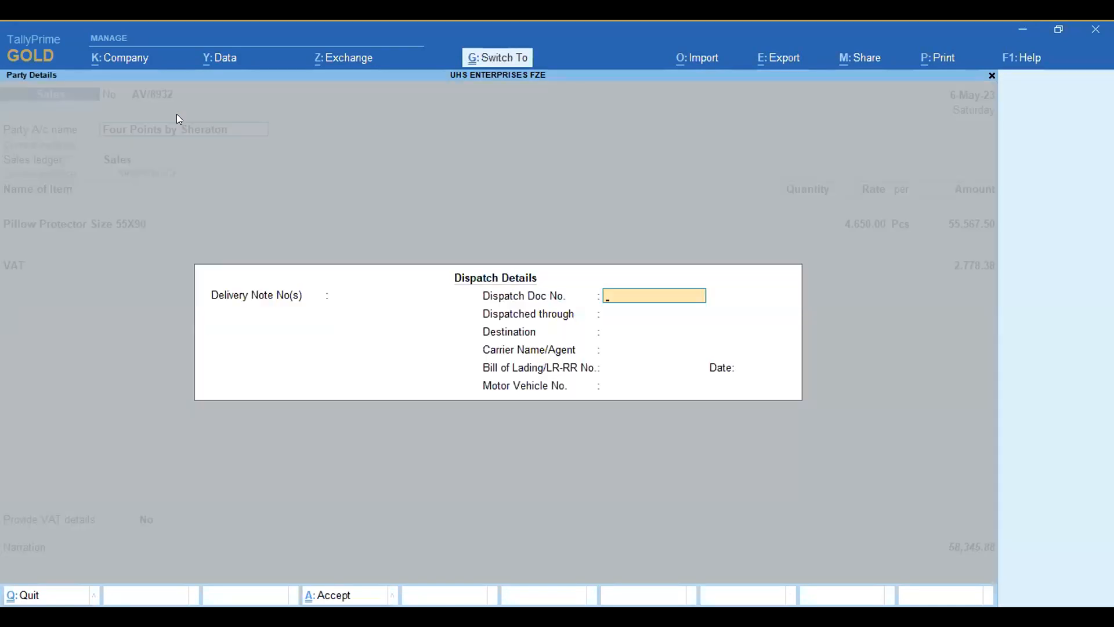
pyautogui.press('Escape')
pyautogui.press('Escape')
pyautogui.press('Return')
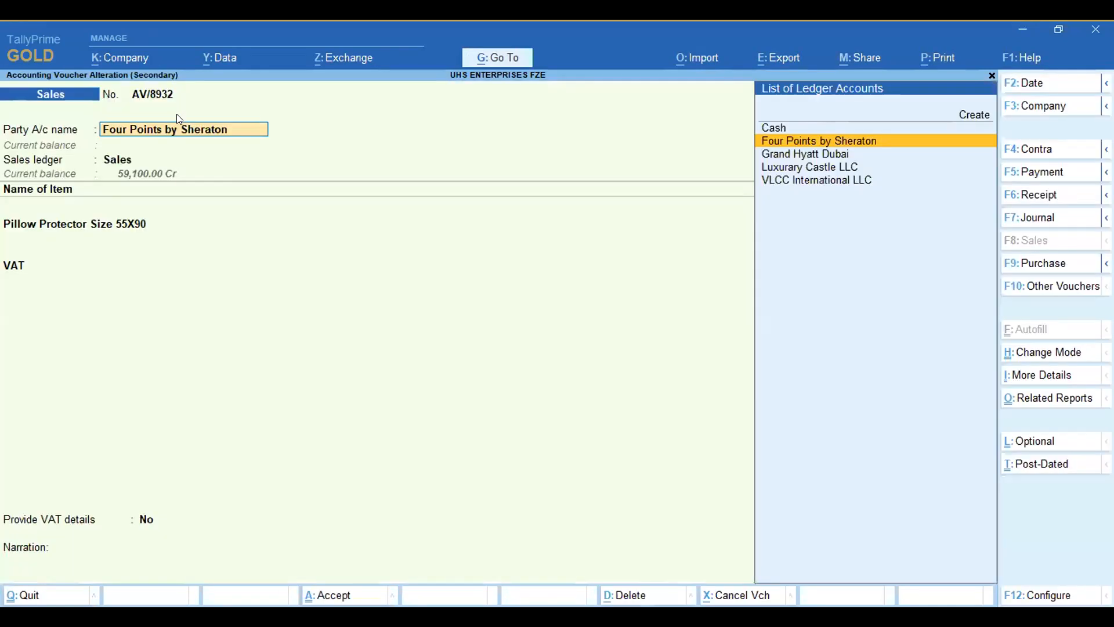
pyautogui.press('Escape')
pyautogui.press('Return')
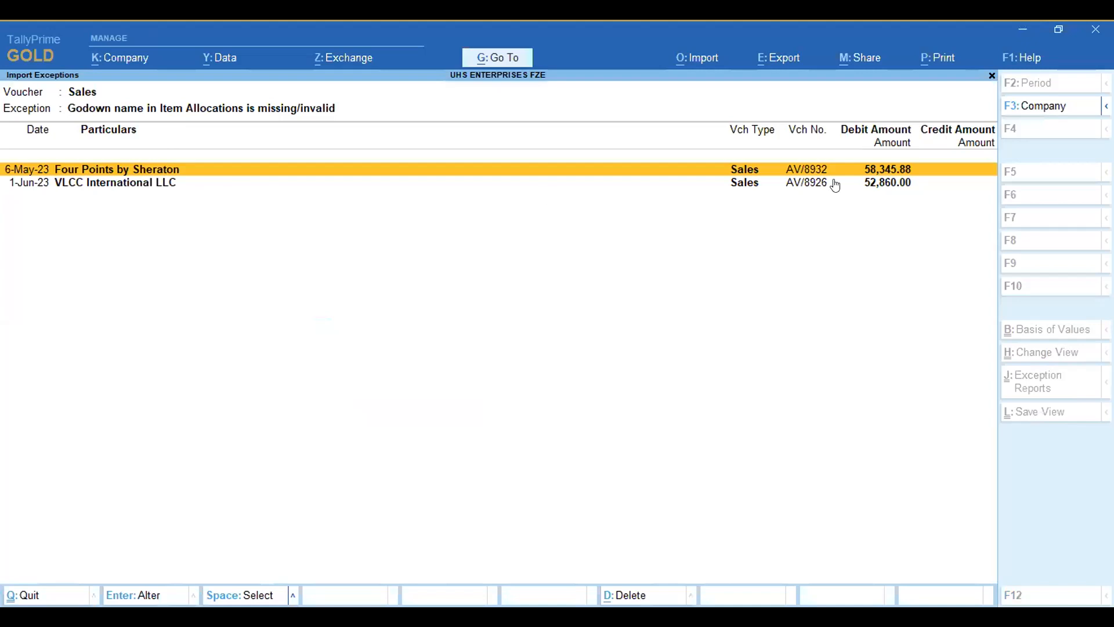
# Step: Examine the VLCC International LLC sales voucher, quit it without saving, and return to the Gateway of Tally
pyautogui.click(886, 185)
pyautogui.click(886, 186)
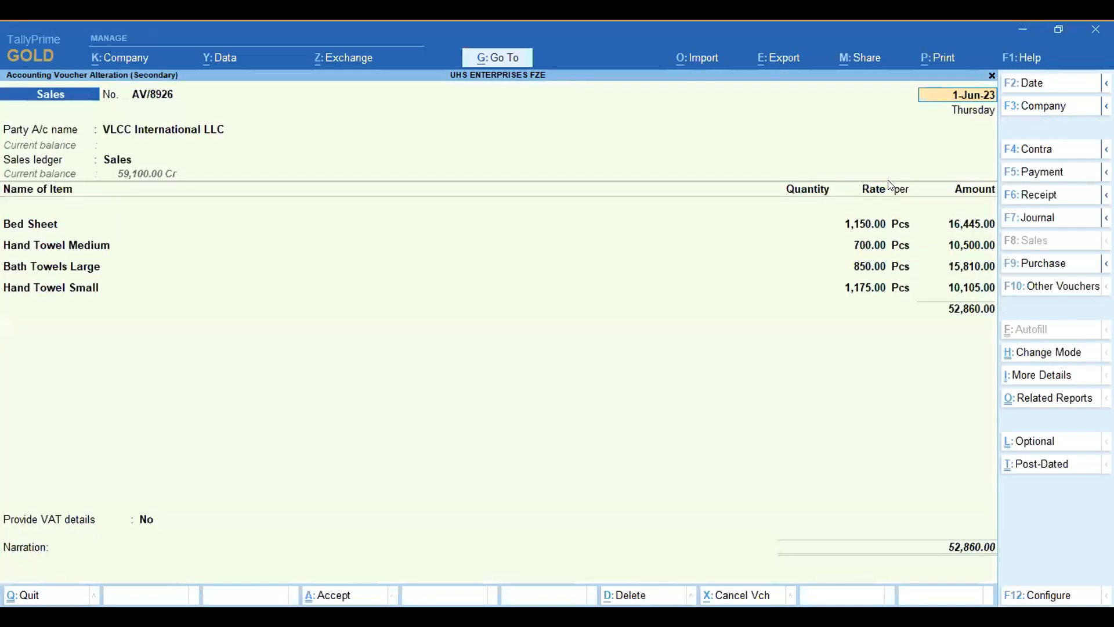
pyautogui.press('Escape')
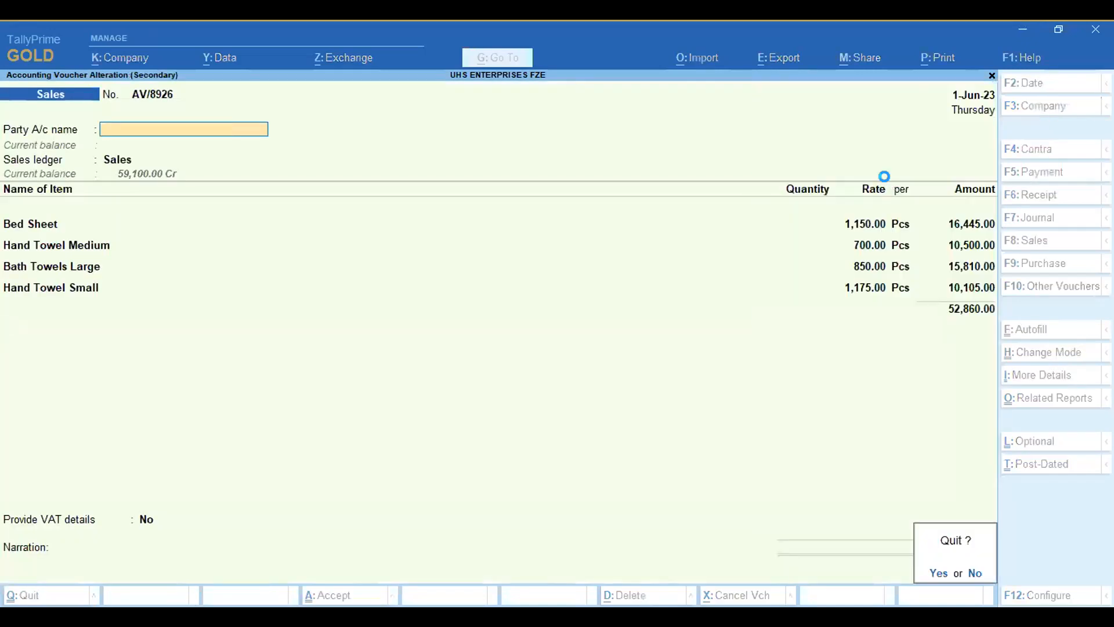
pyautogui.press('Return')
pyautogui.press('Escape')
pyautogui.press('Escape')
pyautogui.press('Escape')
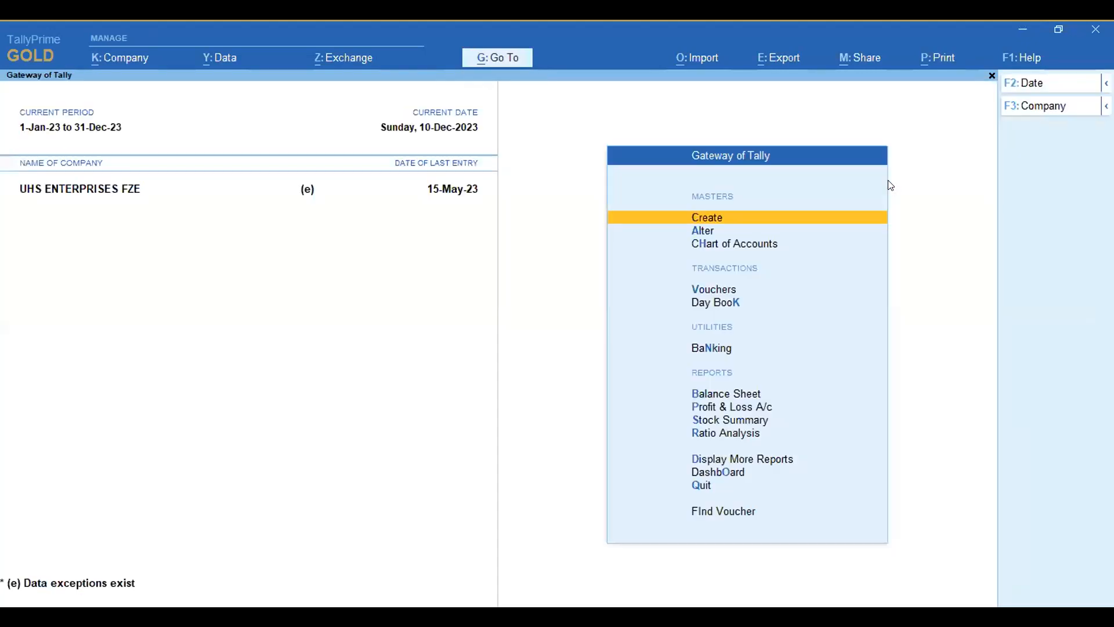
# Step: Open the May sales voucher for Grand Hyatt Dubai from the Sales Register, check it, and quit without saving
pyautogui.press('d')
pyautogui.press('a')
pyautogui.press('s')
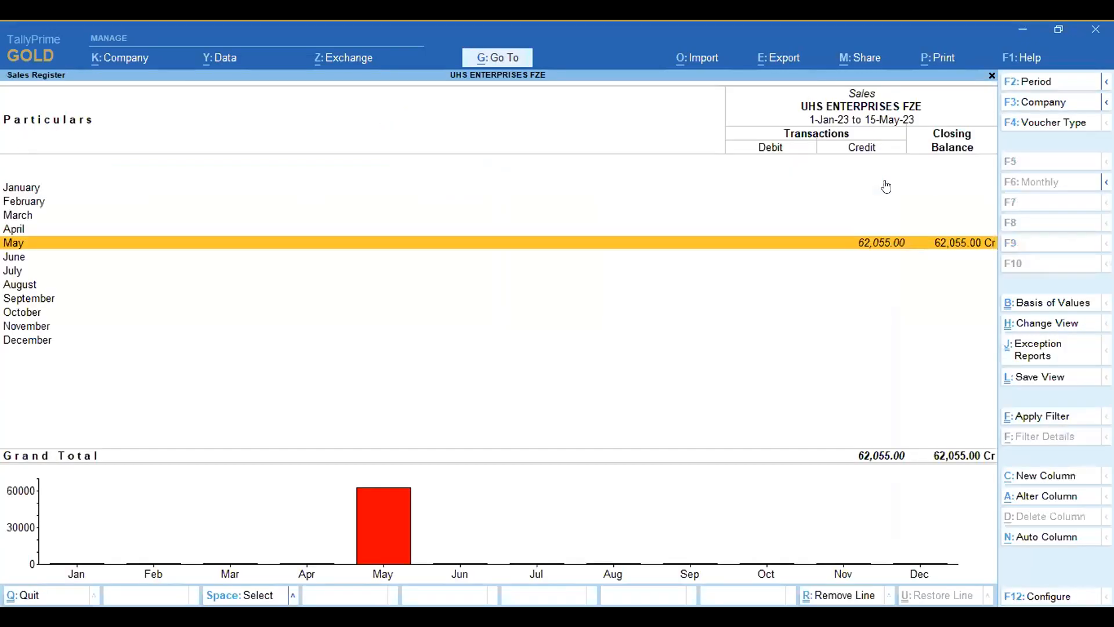
pyautogui.press('Return')
pyautogui.press('Return')
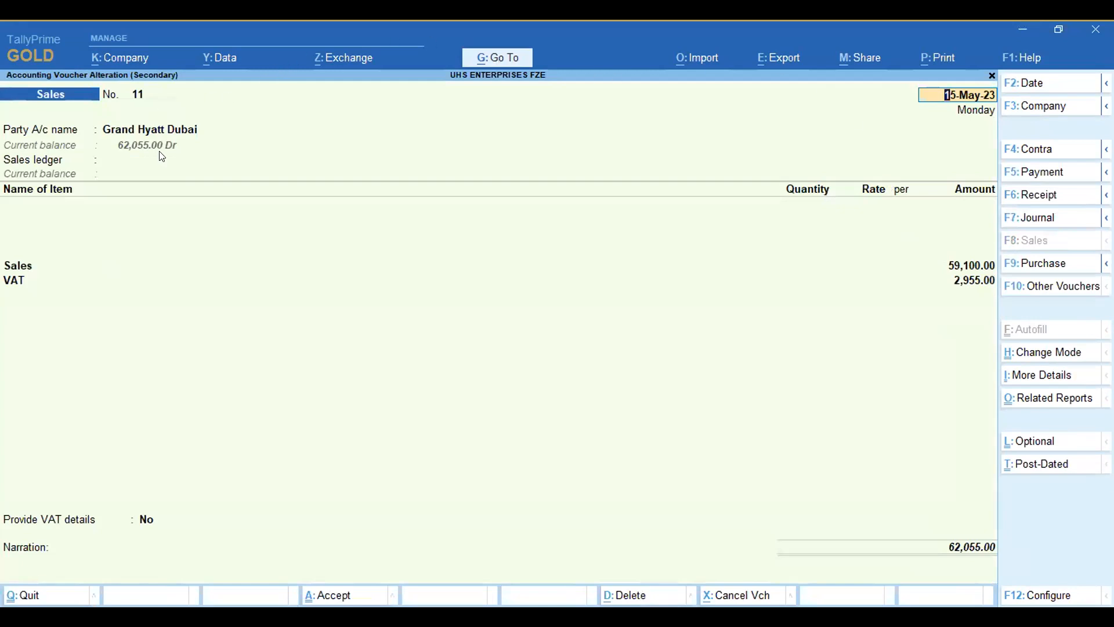
pyautogui.click(163, 135)
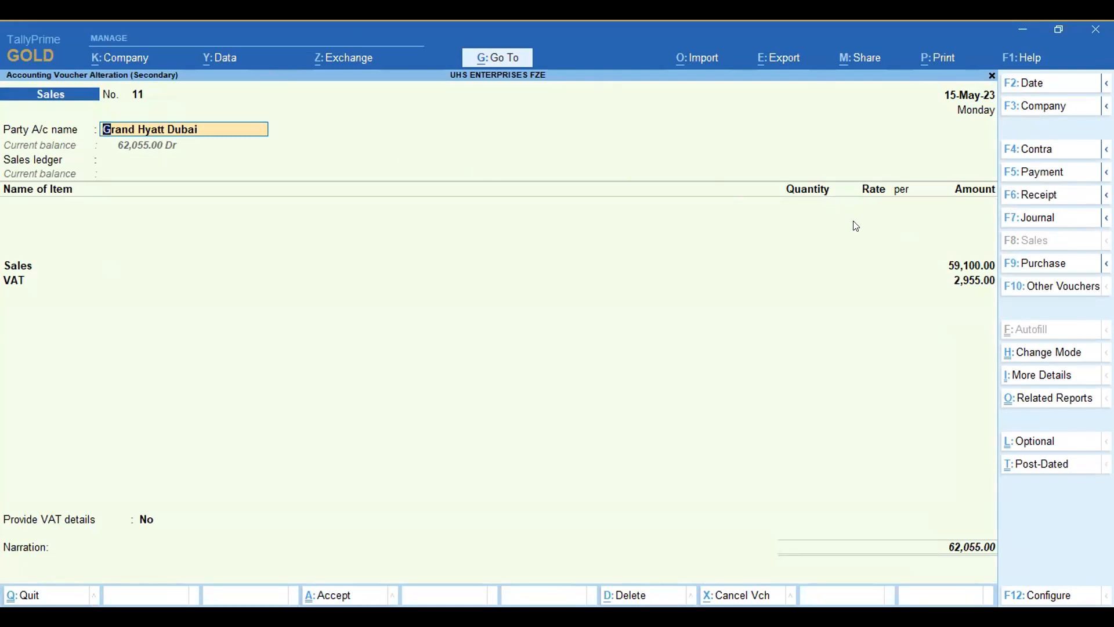
pyautogui.press('BackSpace')
pyautogui.press('Escape')
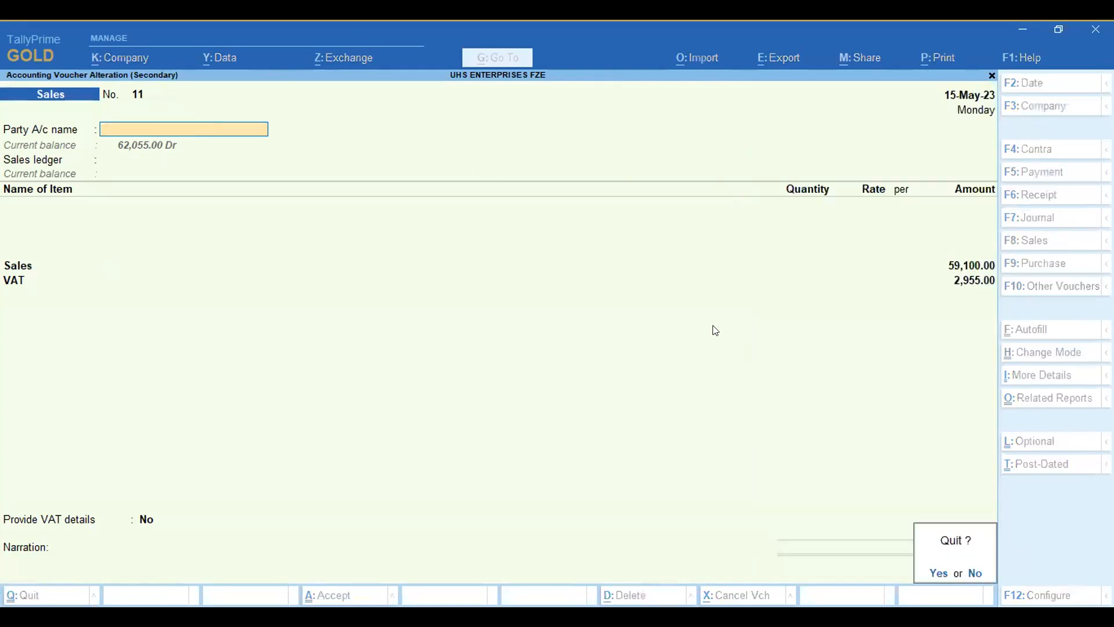
pyautogui.press('y')
pyautogui.press('Escape')
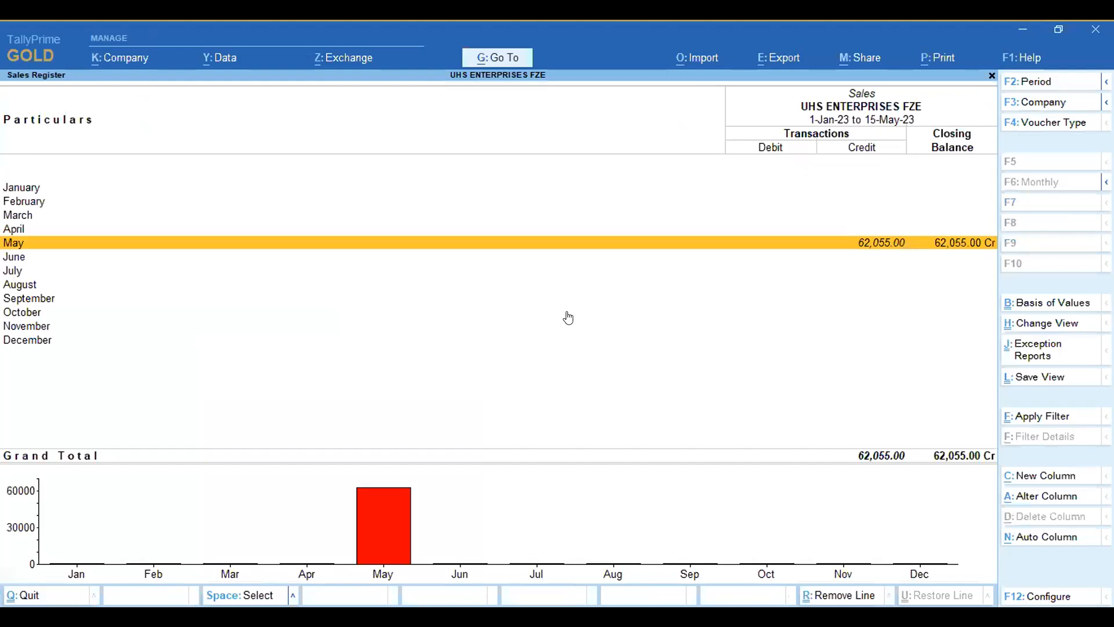
# Step: Exit the Sales Register to the Gateway of Tally and open the Chart of Accounts' list of masters
pyautogui.press('Escape')
pyautogui.press('Up')
pyautogui.press('Up')
pyautogui.press('Escape')
pyautogui.press('Down')
pyautogui.press('Escape')
pyautogui.press('Down')
pyautogui.press('Down')
pyautogui.press('Down')
pyautogui.press('Down')
pyautogui.press('Down')
pyautogui.press('Down')
pyautogui.press('Return')
pyautogui.press('h')
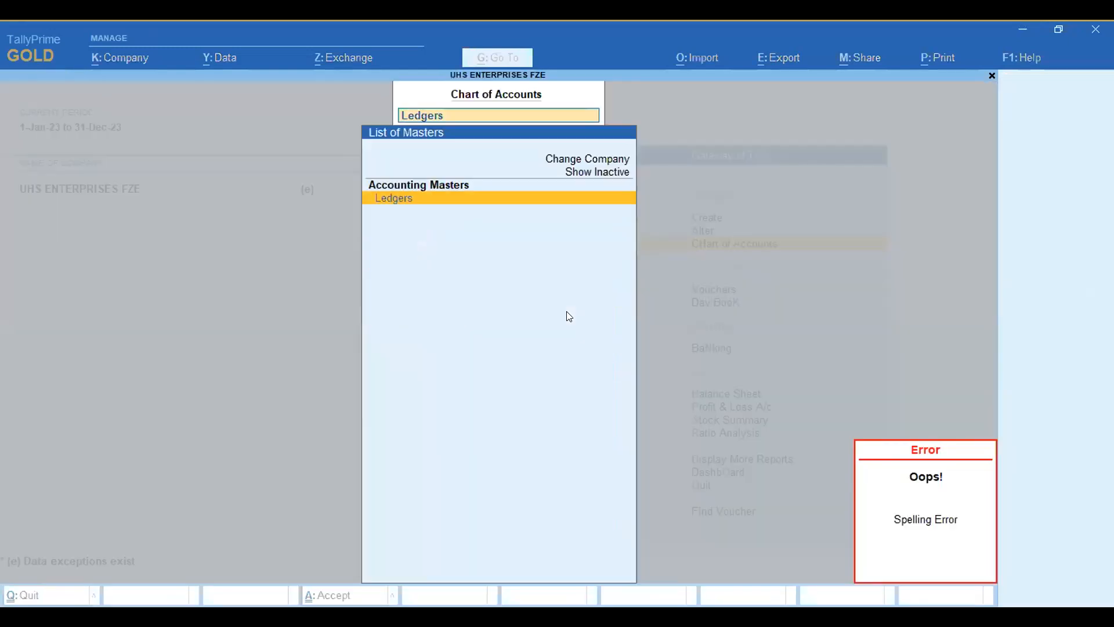
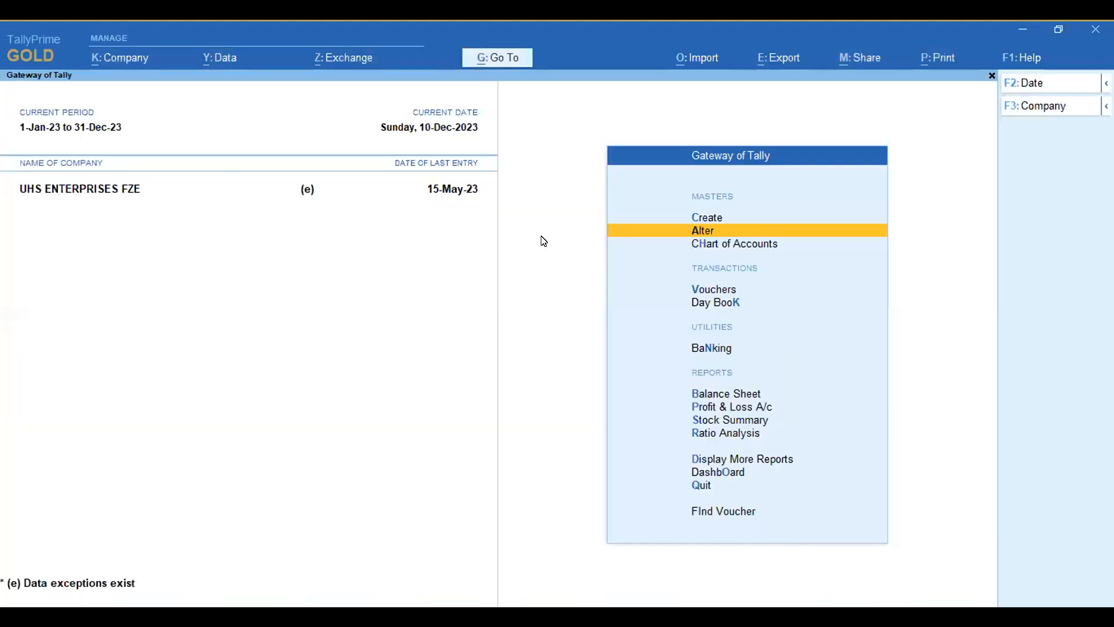
# Step: Open the first May sales voucher for Grand Hyatt Dubai from the Sales Register, view it, and return to the Gateway of Tally
pyautogui.press('Up')
pyautogui.press('d')
pyautogui.press('a')
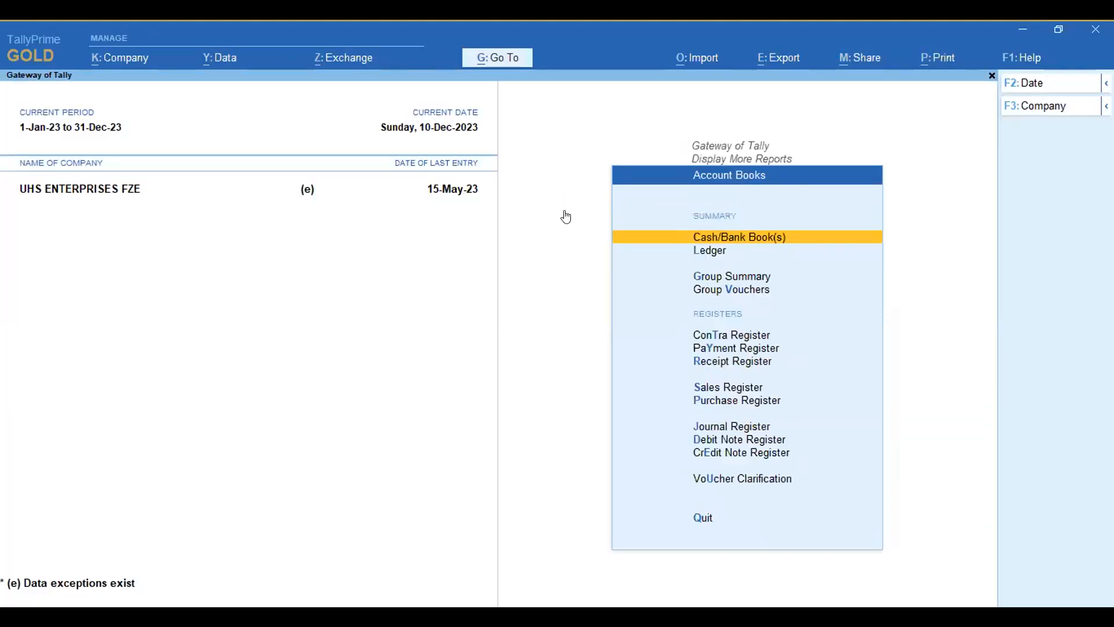
pyautogui.press('s')
pyautogui.press('Return')
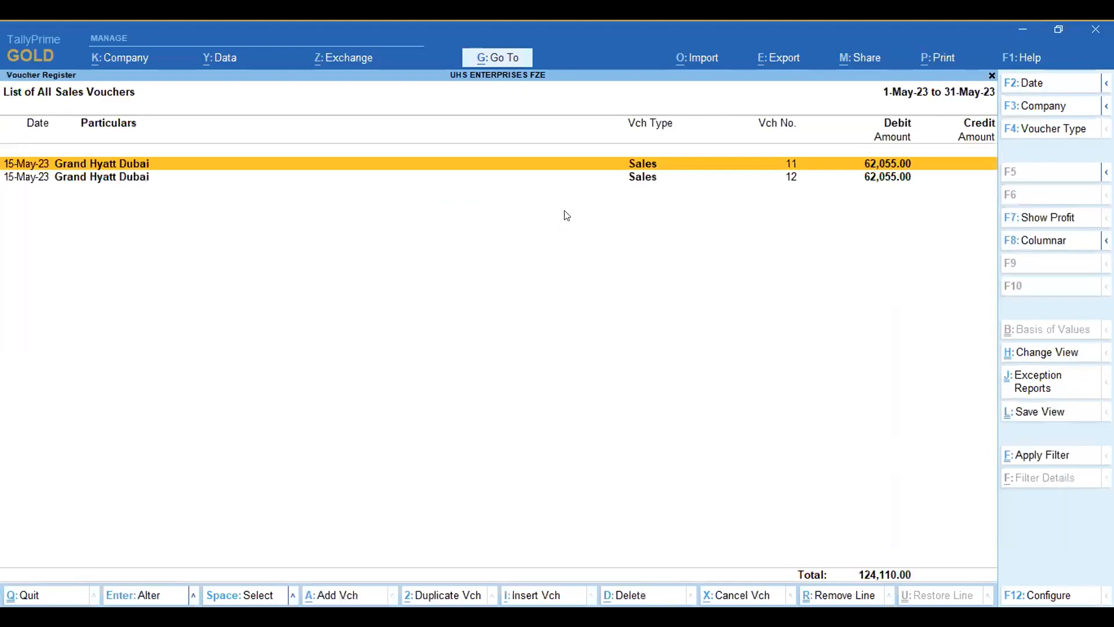
pyautogui.press('Return')
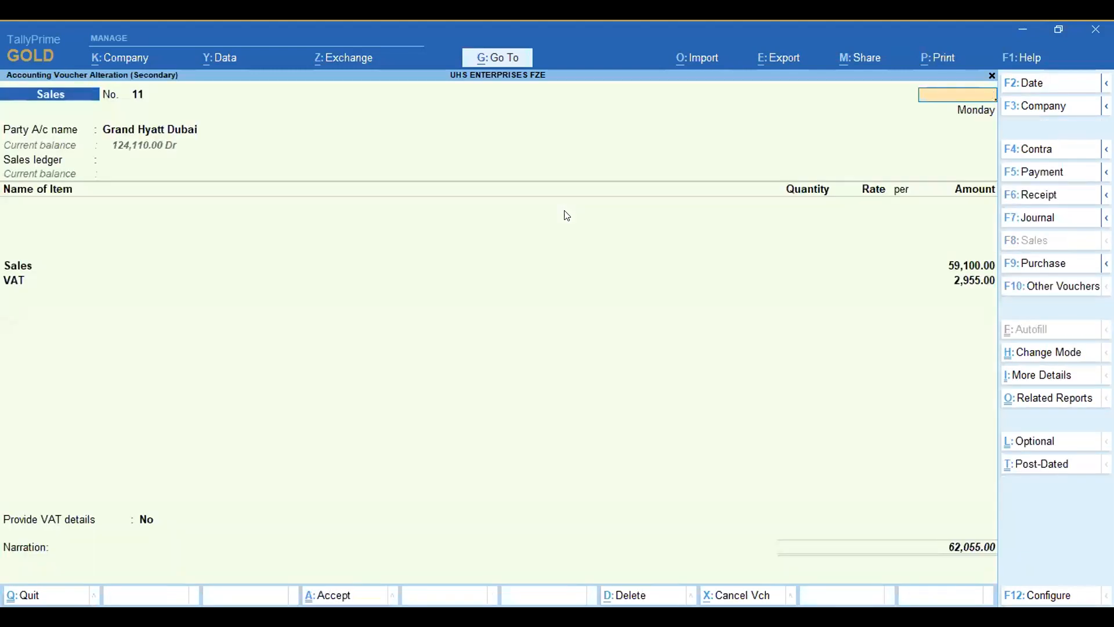
pyautogui.press('Escape')
pyautogui.press('Escape')
pyautogui.press('Escape')
pyautogui.press('Escape')
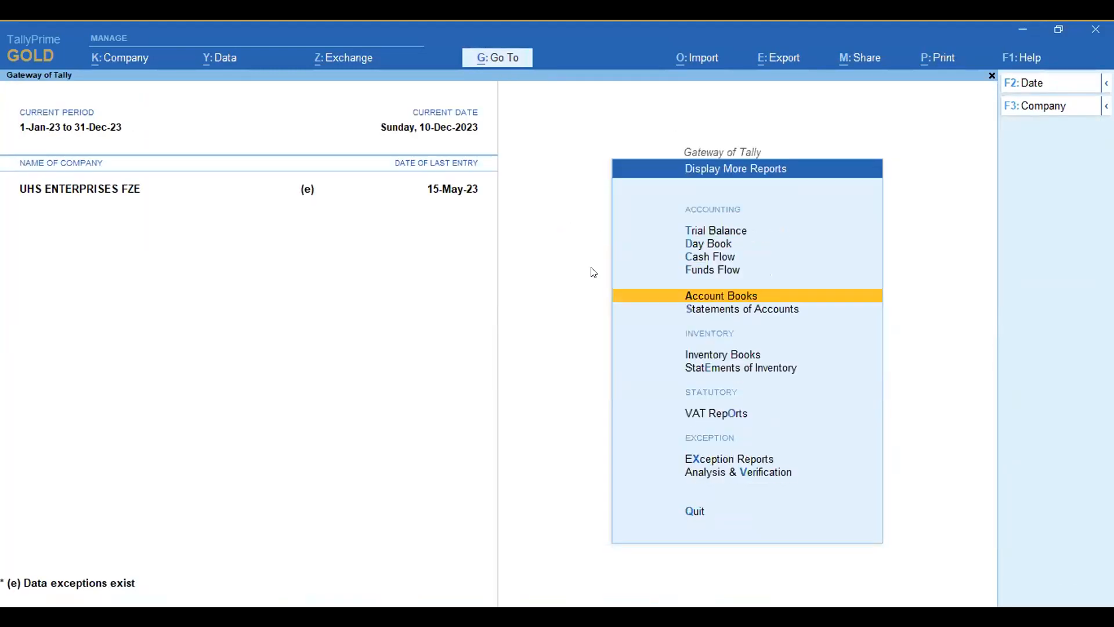
pyautogui.press('Escape')
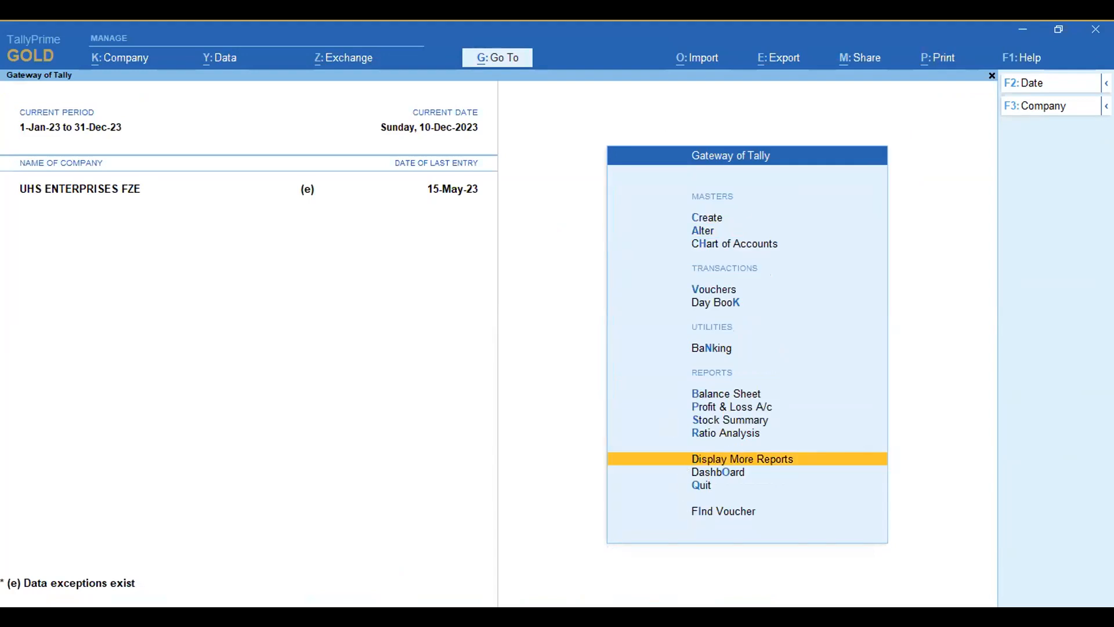
# Step: Switch to the Dec Purchase workbook in Excel and examine its voucher, reference, date, supplier, item, price, quantity, VAT and total columns
pyautogui.hotkey('alt', 'Tab')
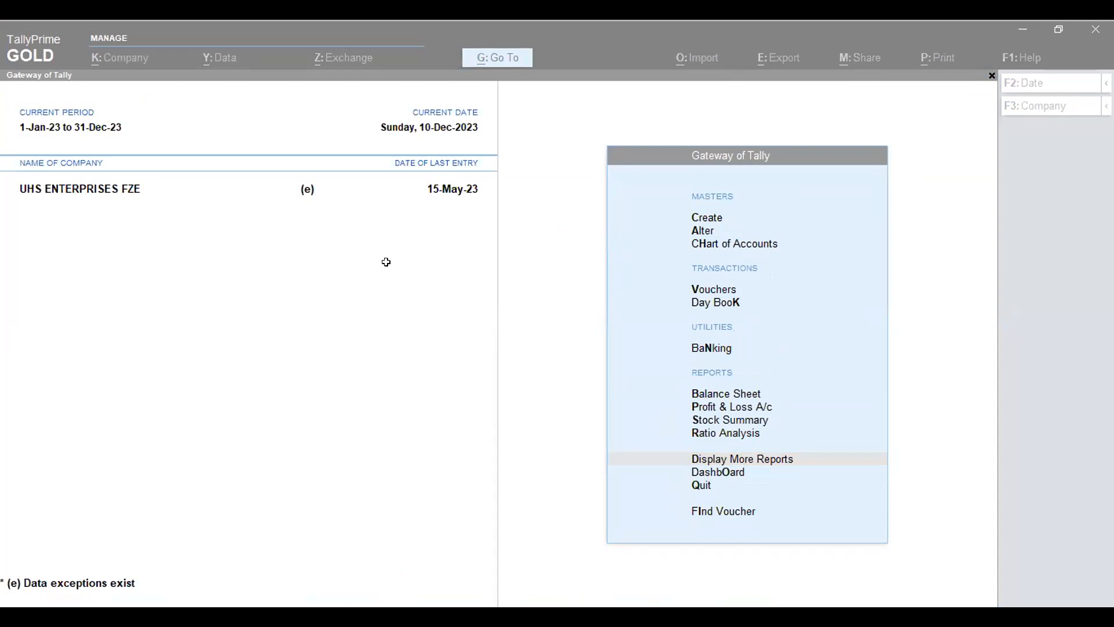
pyautogui.hotkey('alt', 'Tab')
pyautogui.hotkey('ctrl', 'a')
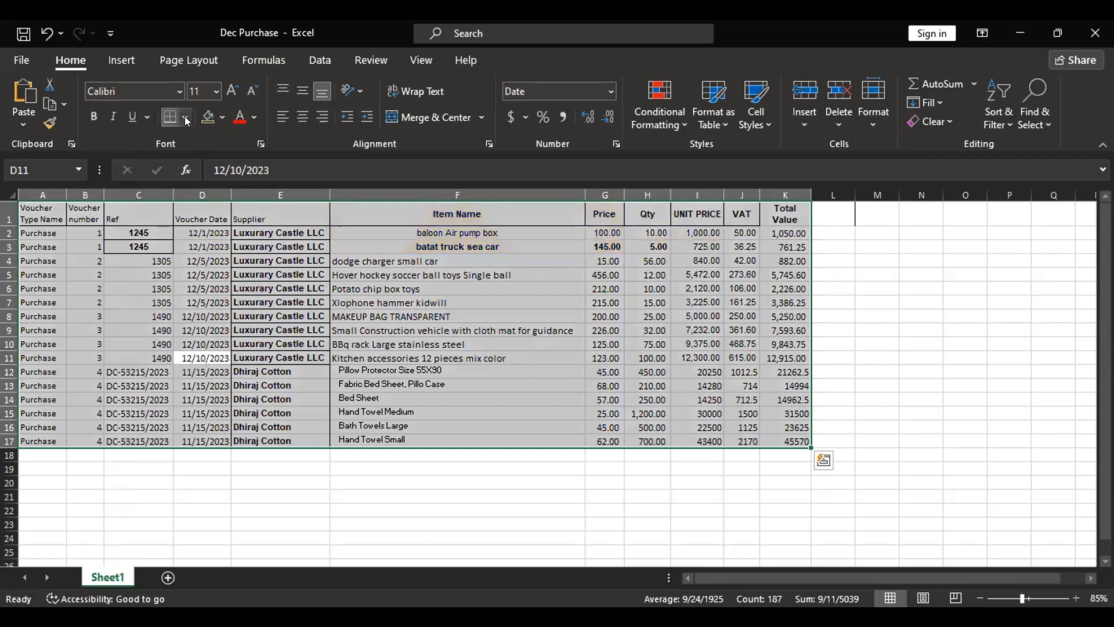
pyautogui.click(334, 301)
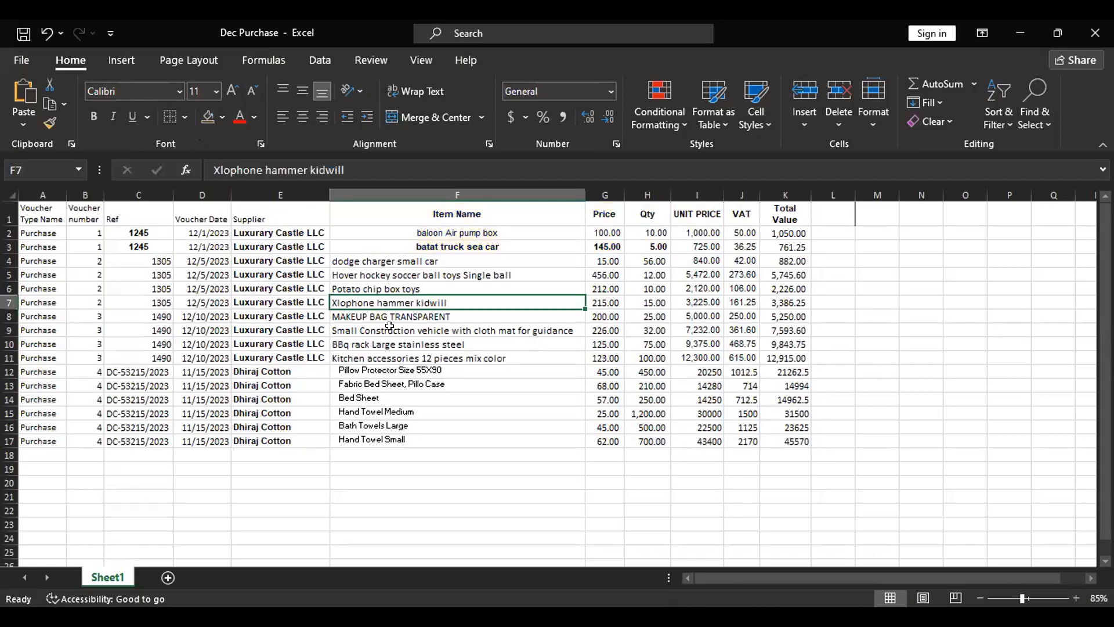
pyautogui.click(131, 318)
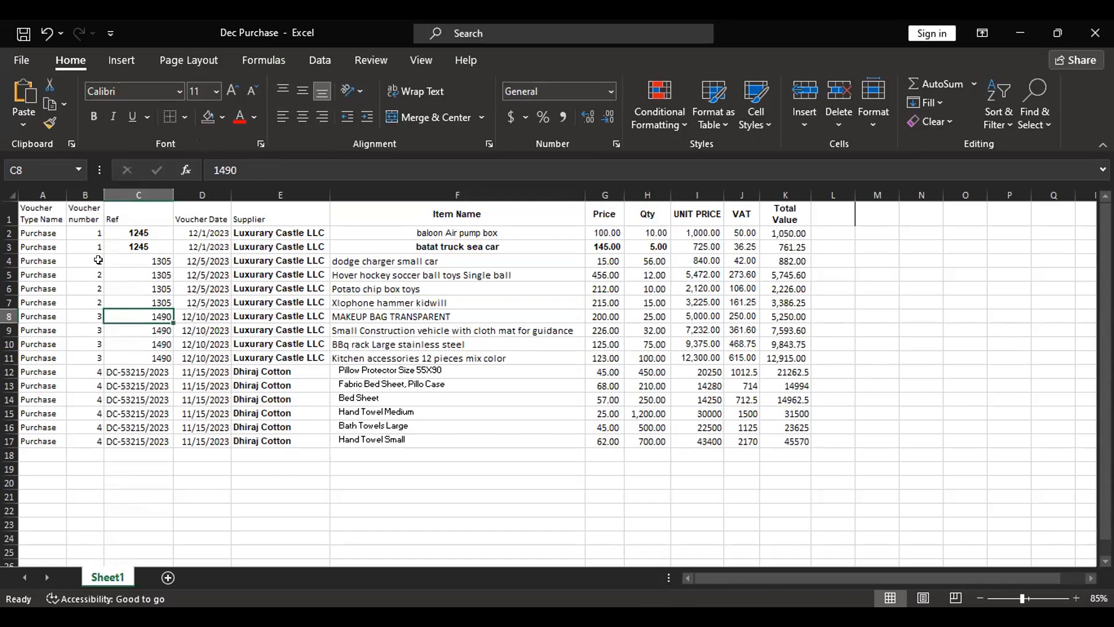
pyautogui.click(102, 234)
pyautogui.moveTo(135, 233); pyautogui.dragTo(138, 261)
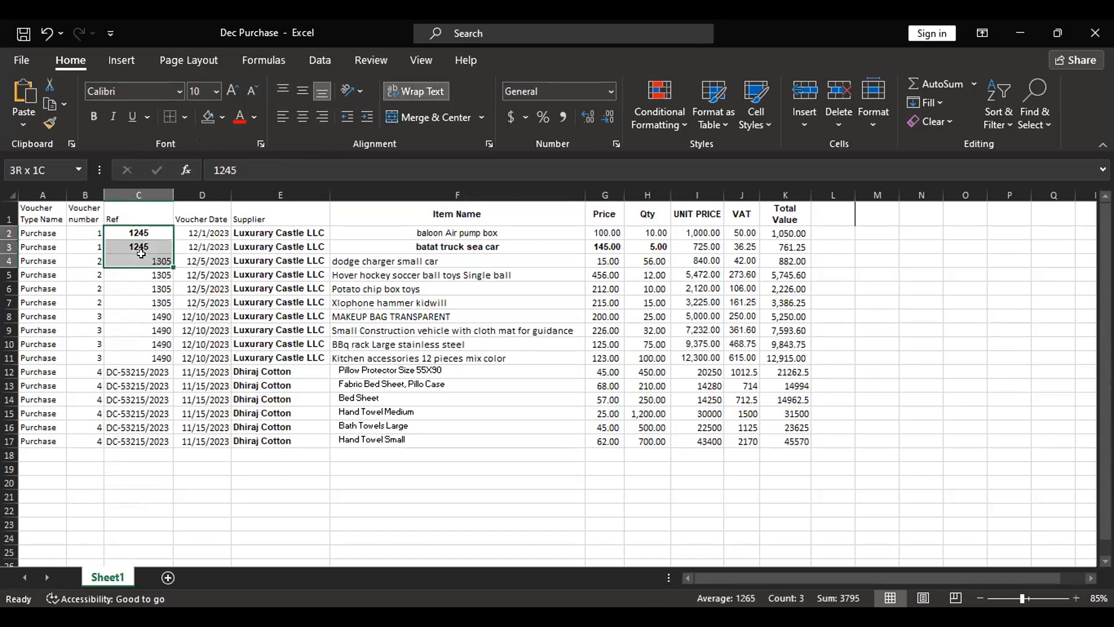
pyautogui.moveTo(202, 247); pyautogui.dragTo(203, 260)
pyautogui.moveTo(279, 246); pyautogui.dragTo(285, 273)
pyautogui.moveTo(428, 248); pyautogui.dragTo(456, 314)
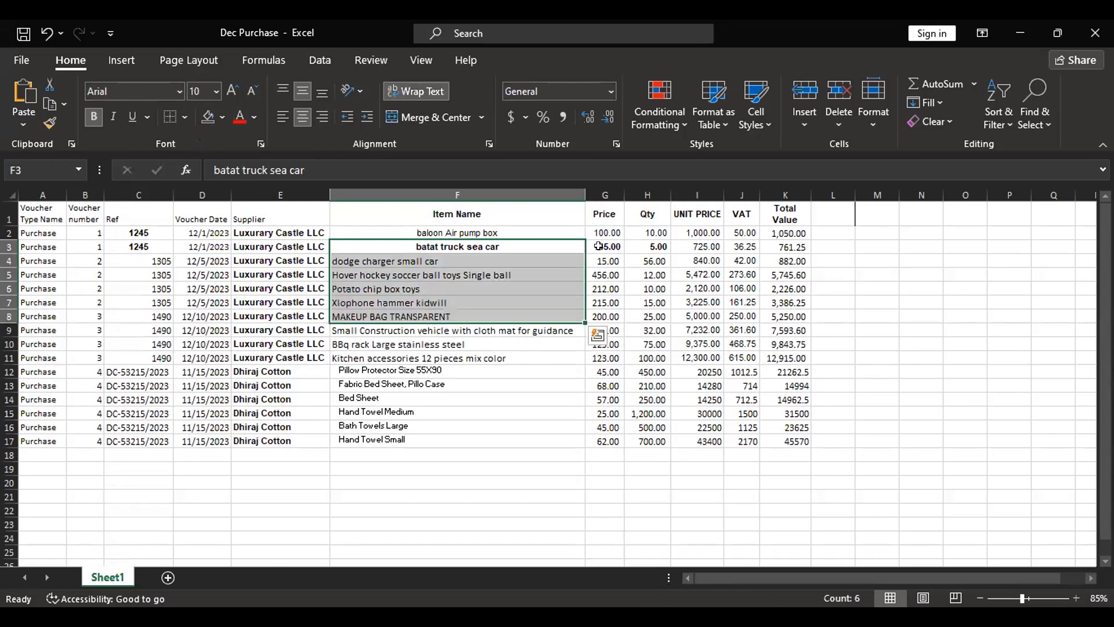
pyautogui.moveTo(604, 246); pyautogui.dragTo(606, 273)
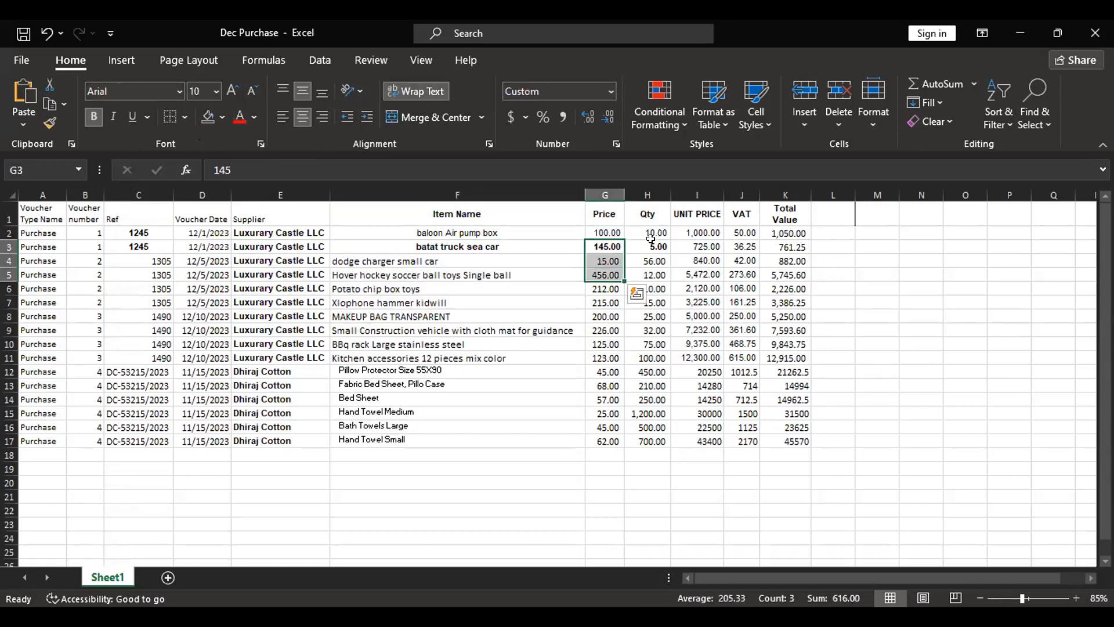
pyautogui.moveTo(696, 246); pyautogui.dragTo(795, 344)
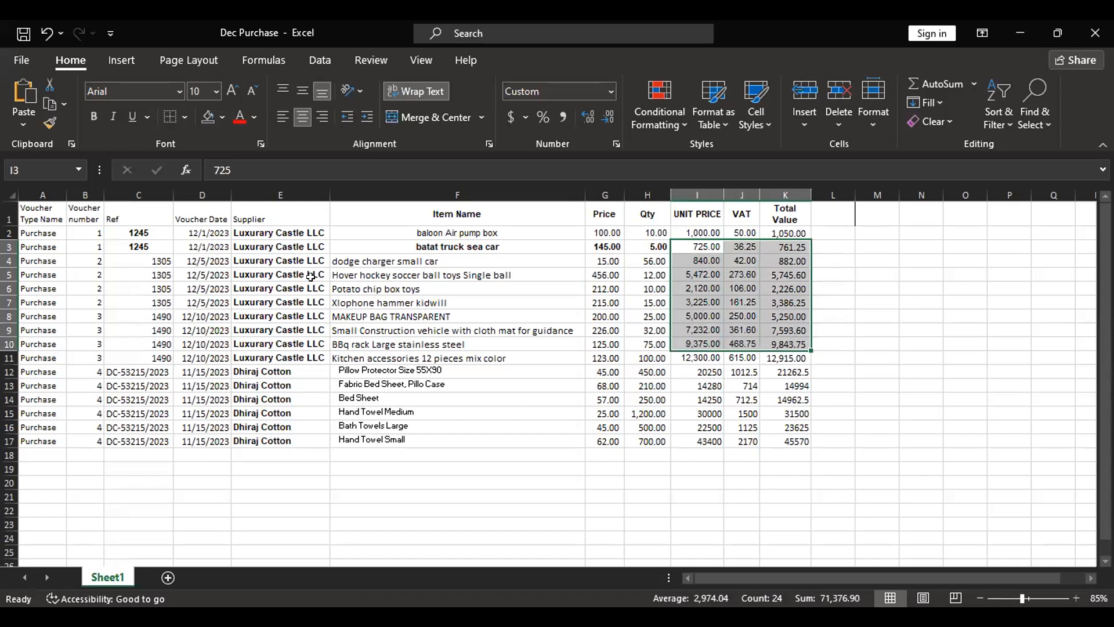
pyautogui.click(9, 190)
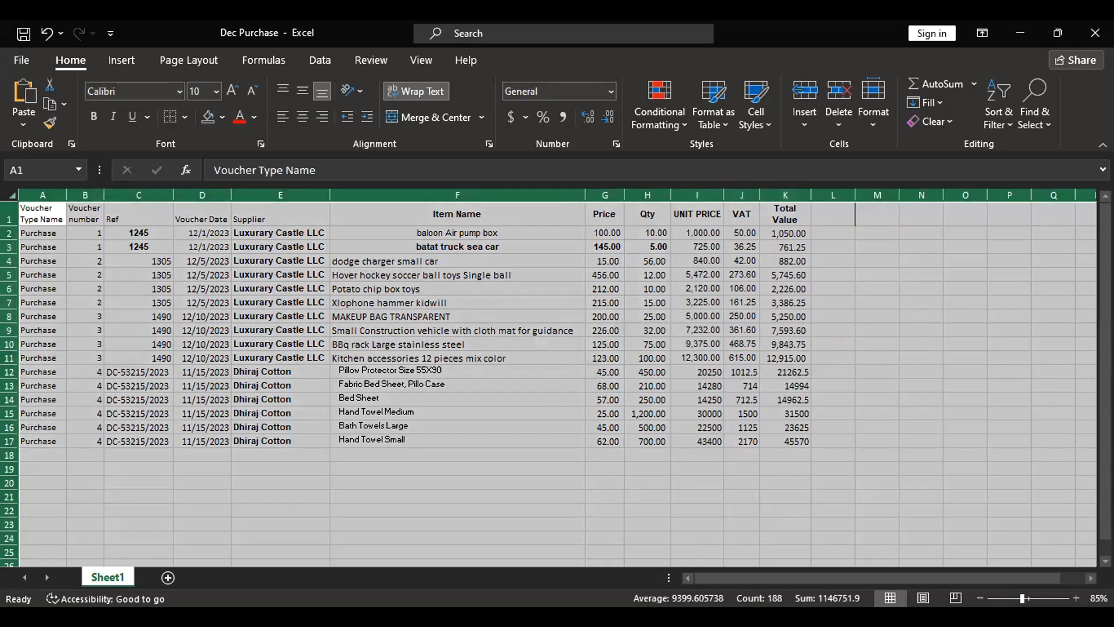
# Step: Switch to TallyPrime and start a new transactions mapping template based on Sheet1 of Dec Purchase.xlsx
pyautogui.hotkey('alt', 'Tab')
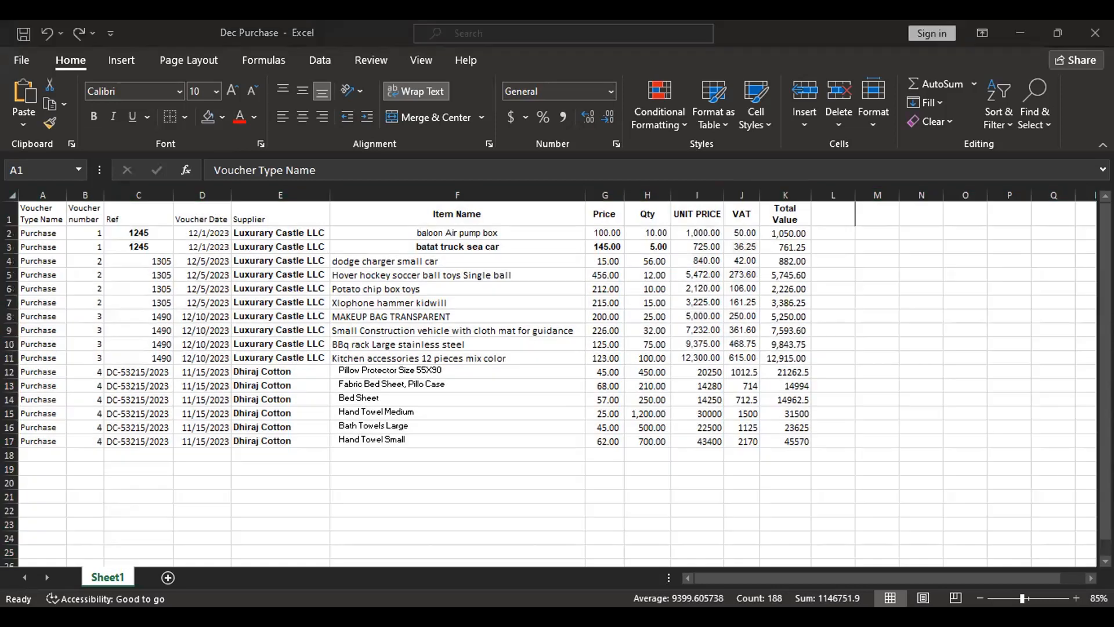
pyautogui.click(698, 60)
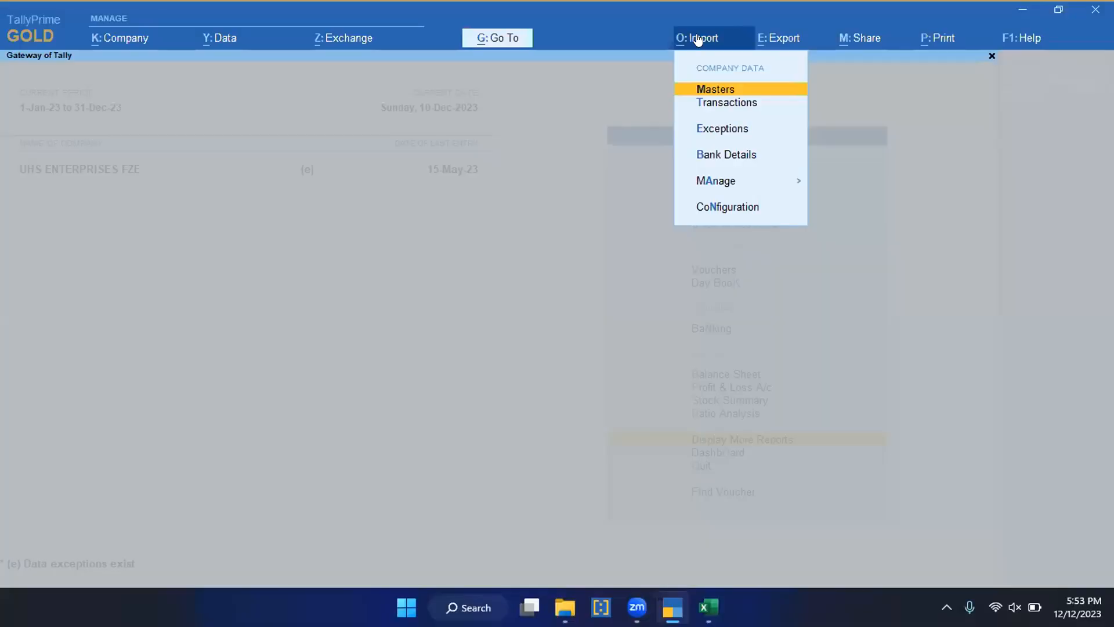
pyautogui.click(719, 181)
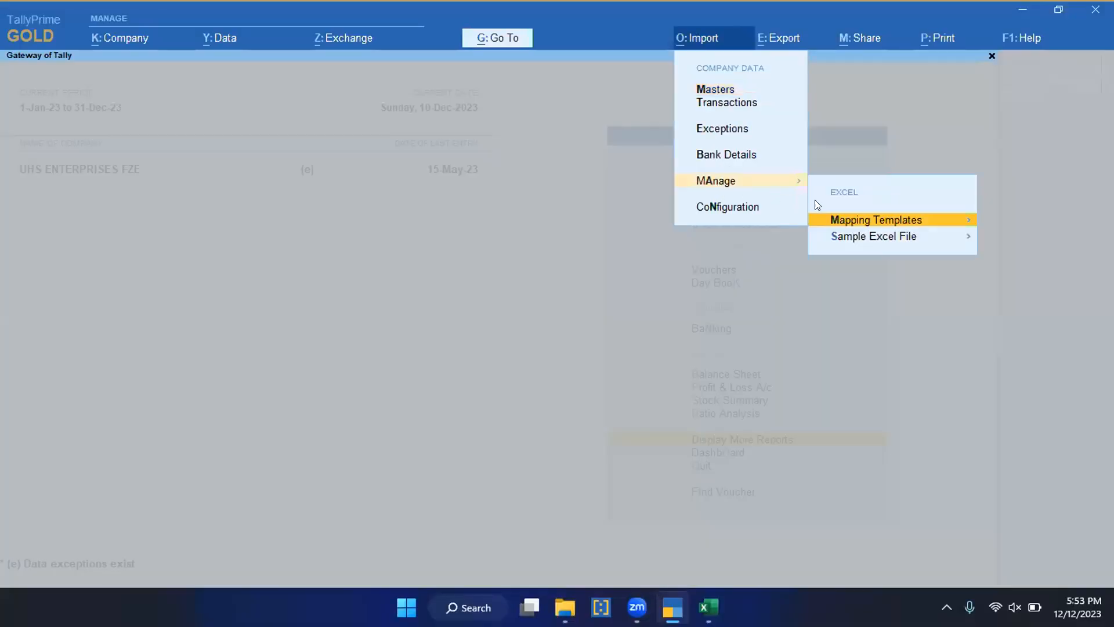
pyautogui.click(864, 222)
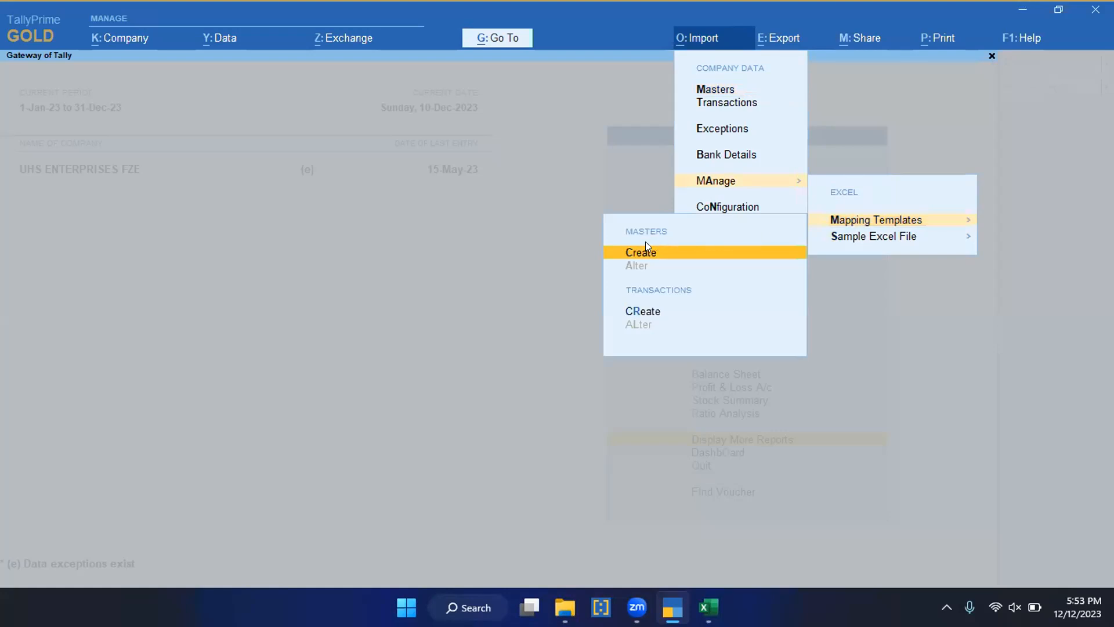
pyautogui.click(646, 313)
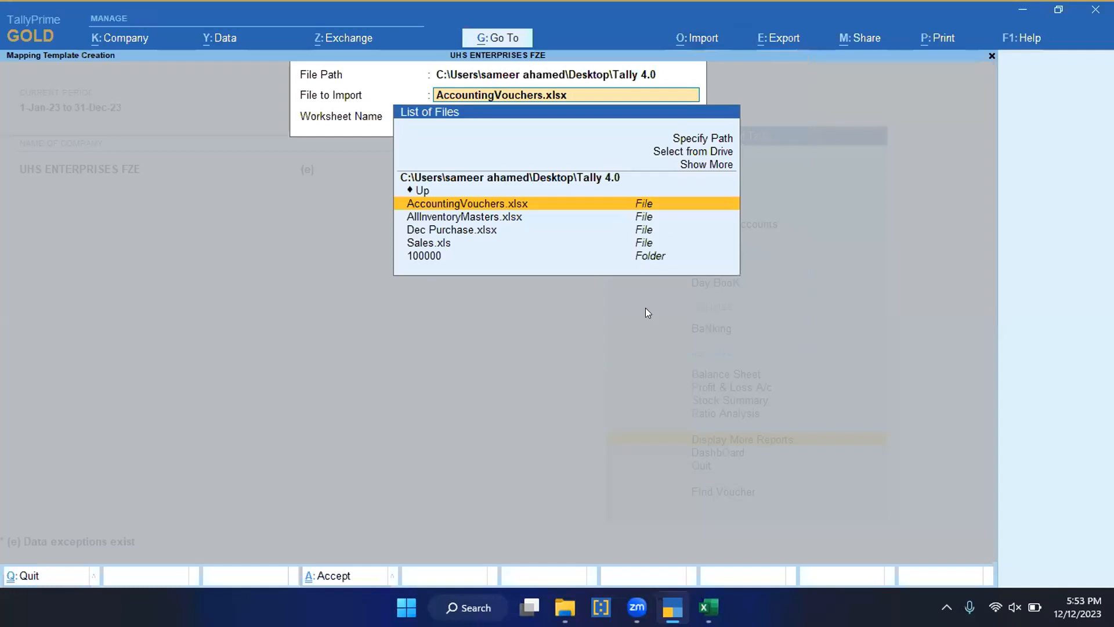
pyautogui.press('Down')
pyautogui.press('Down')
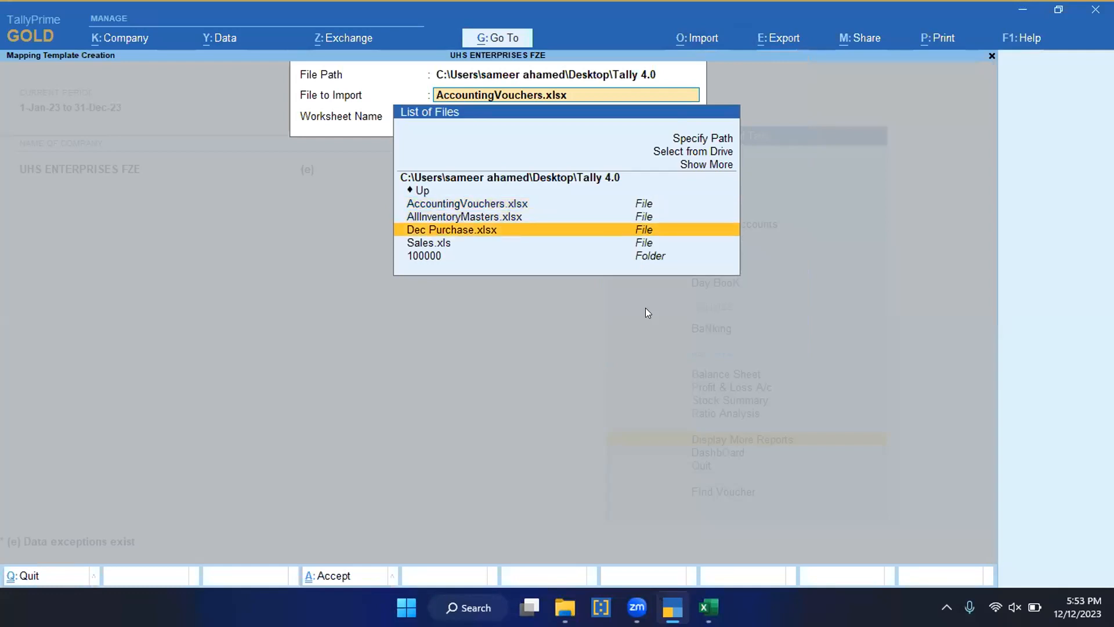
pyautogui.press('Return')
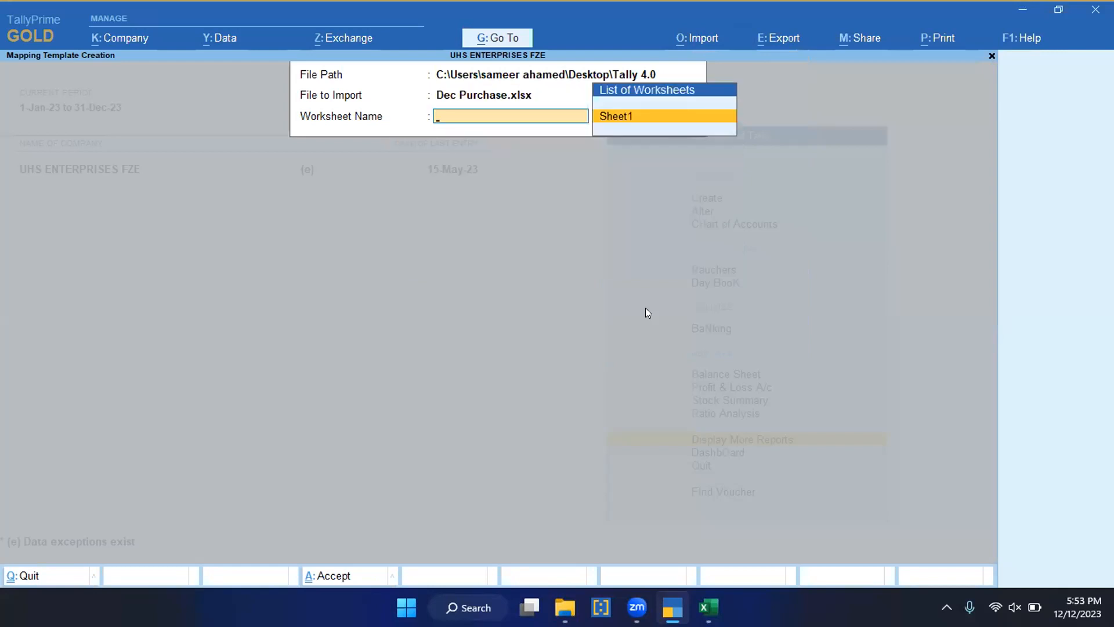
pyautogui.press('Return')
# Step: Name the mapping template Purchase and set its type of voucher to Accounting Vouchers
pyautogui.write('Pur')
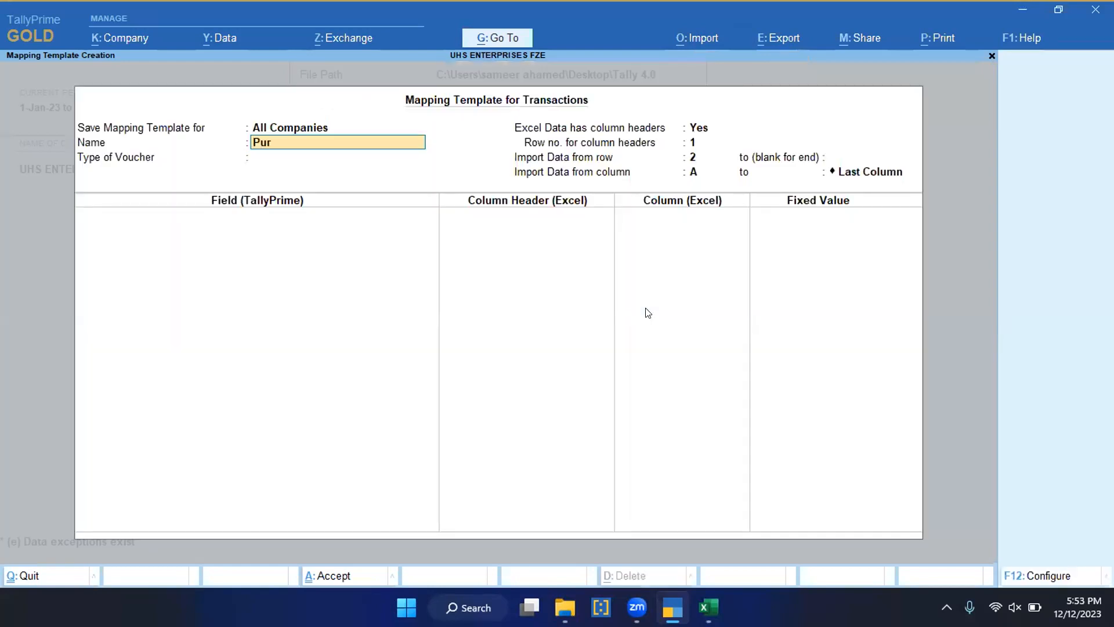
pyautogui.write('chase')
pyautogui.press('Return')
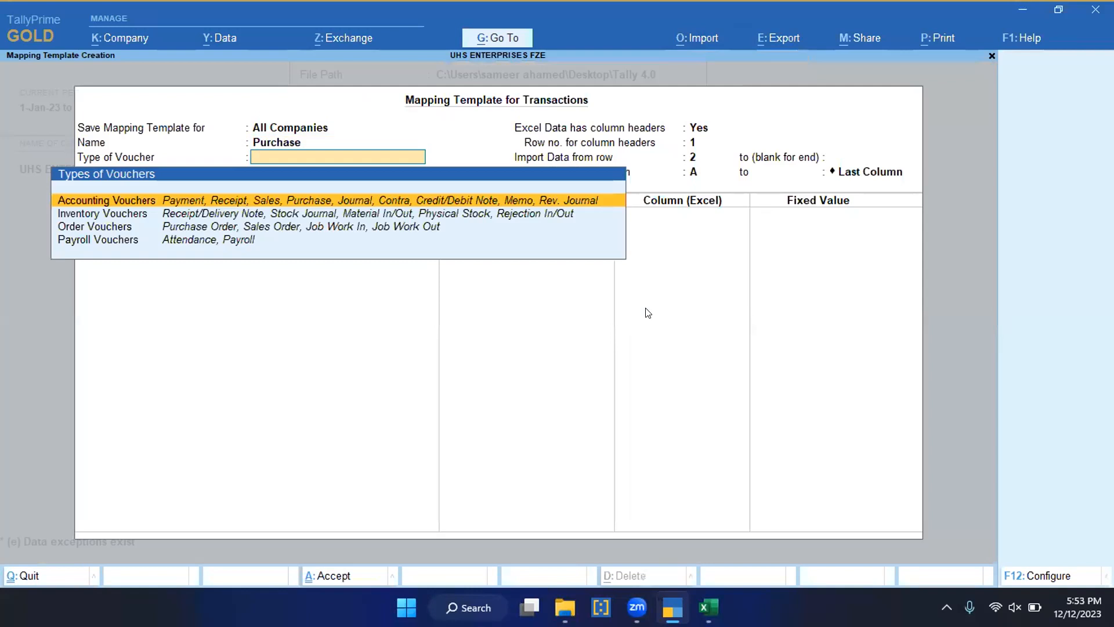
pyautogui.press('BackSpace')
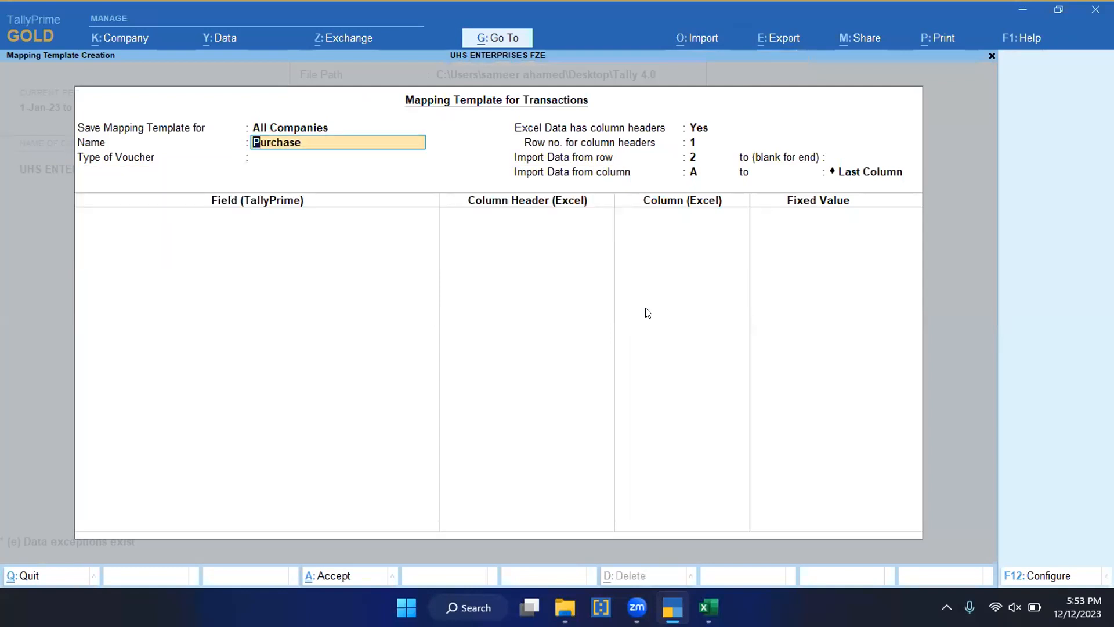
pyautogui.press('Return')
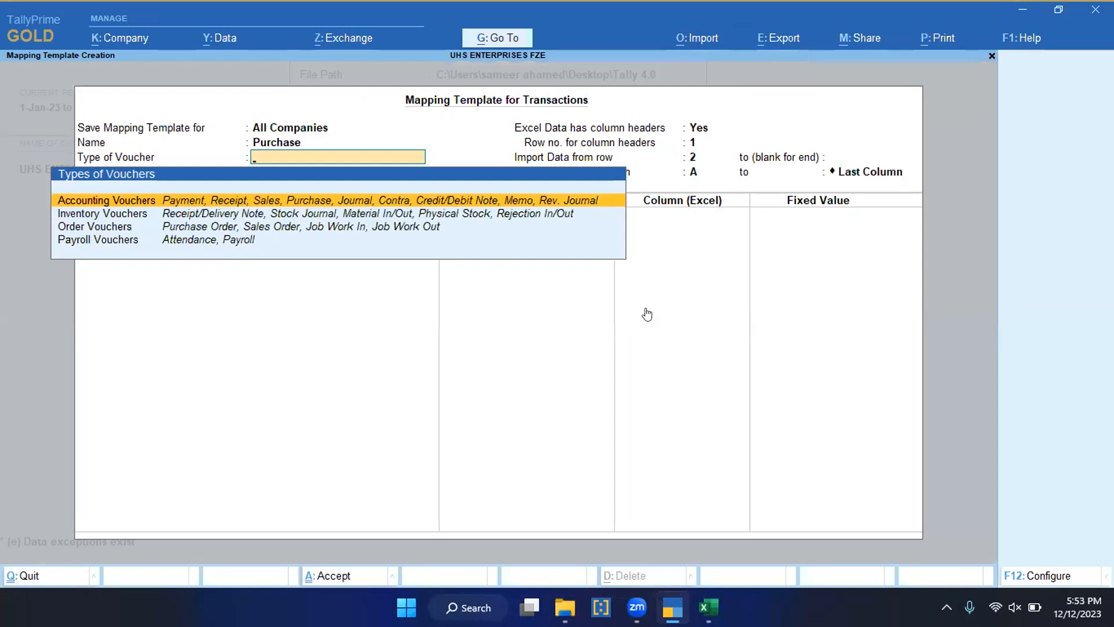
pyautogui.press('Return')
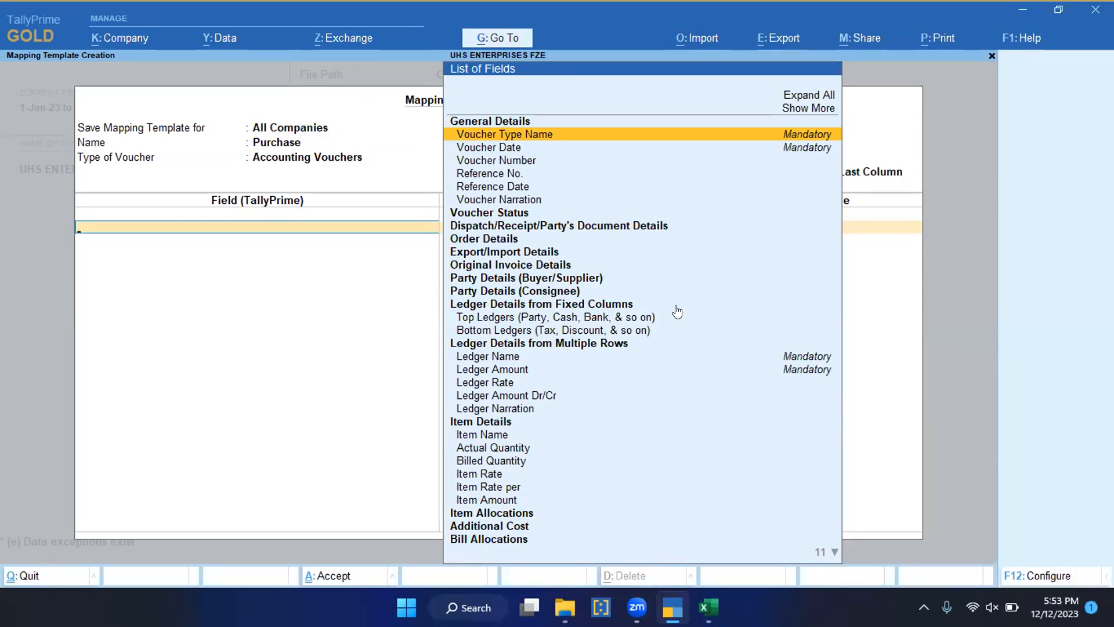
# Step: Map the Voucher Type Name field to a fixed field value of Purchase
pyautogui.press('Return')
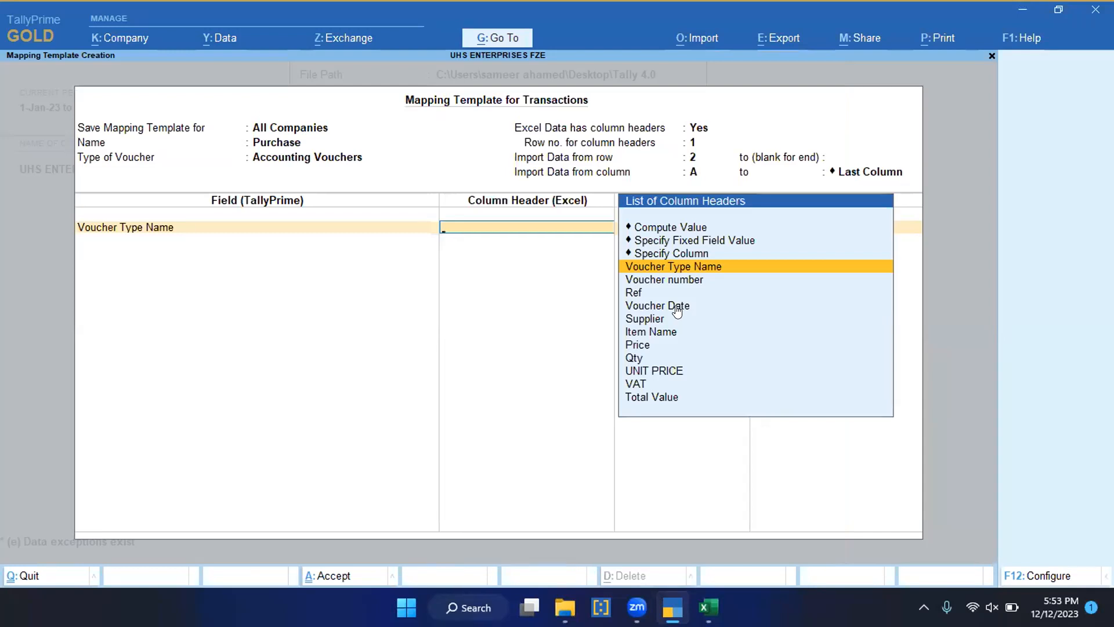
pyautogui.press('Up')
pyautogui.press('Up')
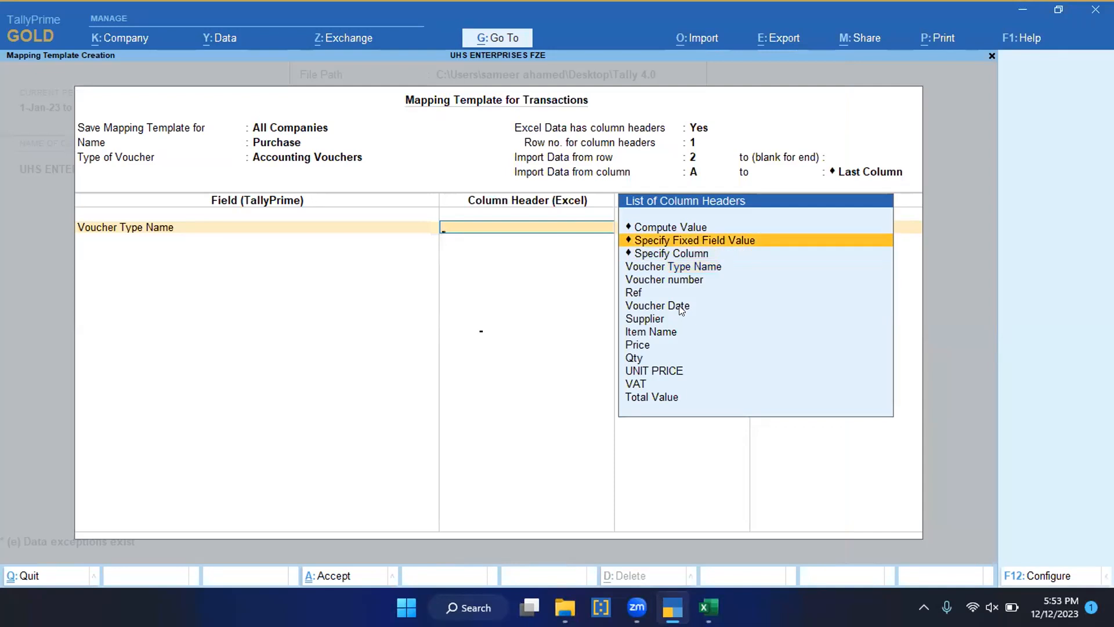
pyautogui.press('Return')
pyautogui.press('Down')
pyautogui.press('Down')
pyautogui.press('Down')
pyautogui.press('Down')
pyautogui.press('Down')
pyautogui.press('Down')
pyautogui.press('Down')
pyautogui.press('Down')
pyautogui.press('Down')
pyautogui.press('Down')
pyautogui.press('Down')
pyautogui.press('Down')
pyautogui.press('Down')
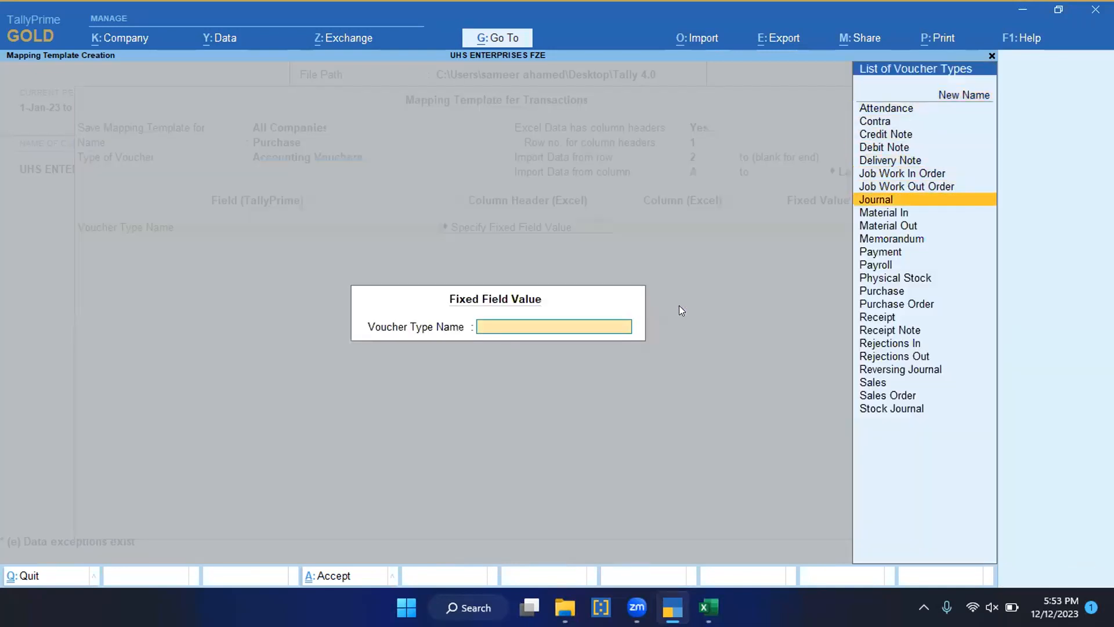
pyautogui.press('Down')
pyautogui.press('Down')
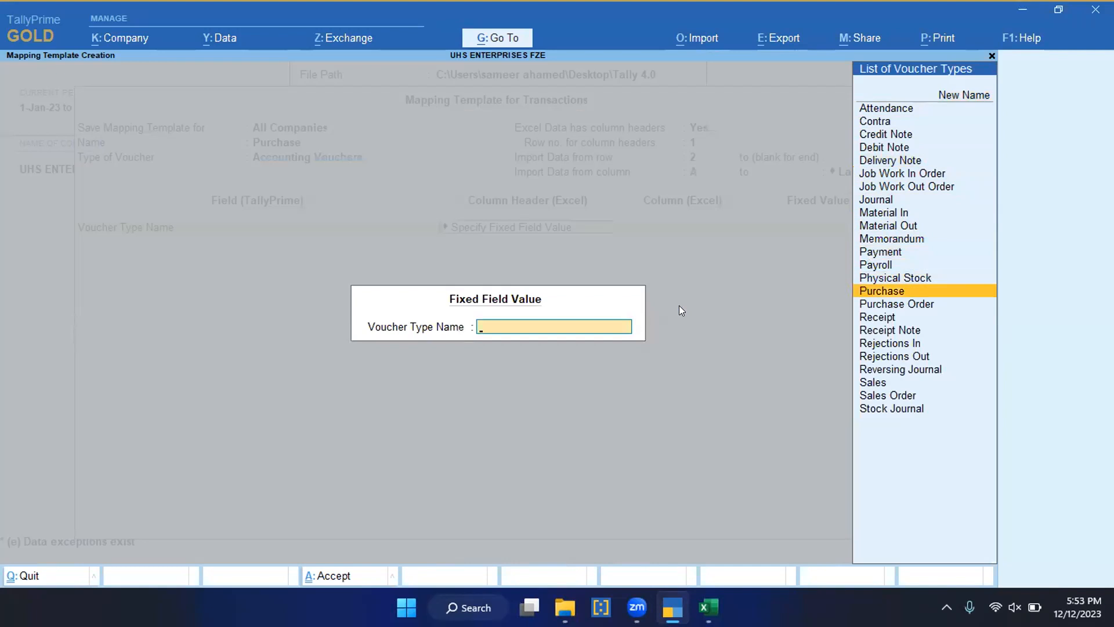
pyautogui.press('Return')
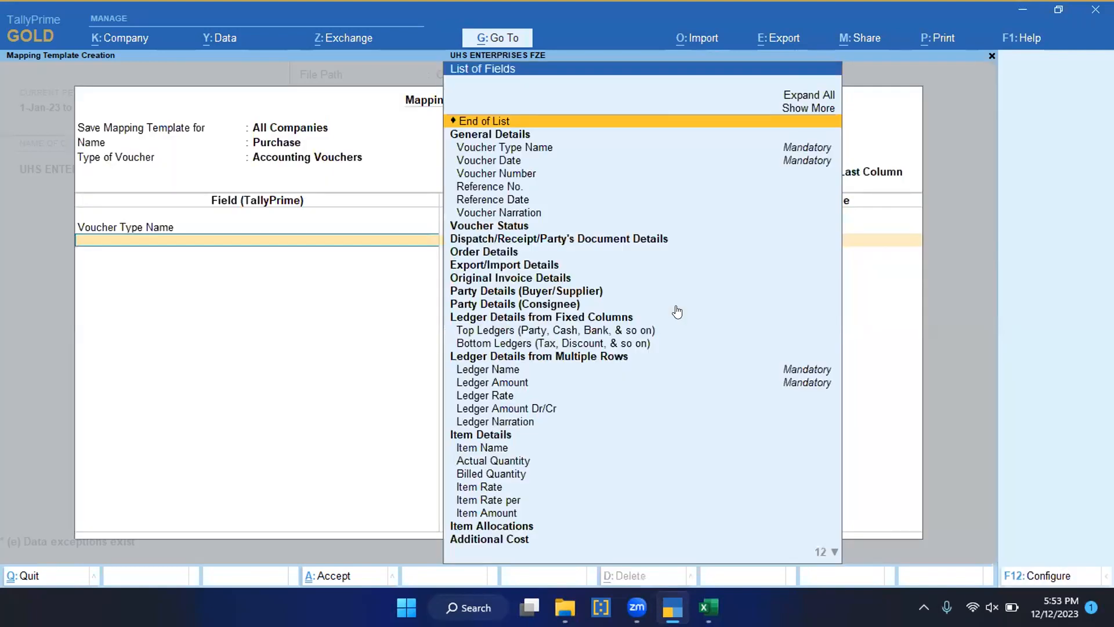
# Step: Add the Voucher Date field to the template and map it to the Voucher Date column header
pyautogui.press('Down')
pyautogui.press('Down')
pyautogui.press('Return')
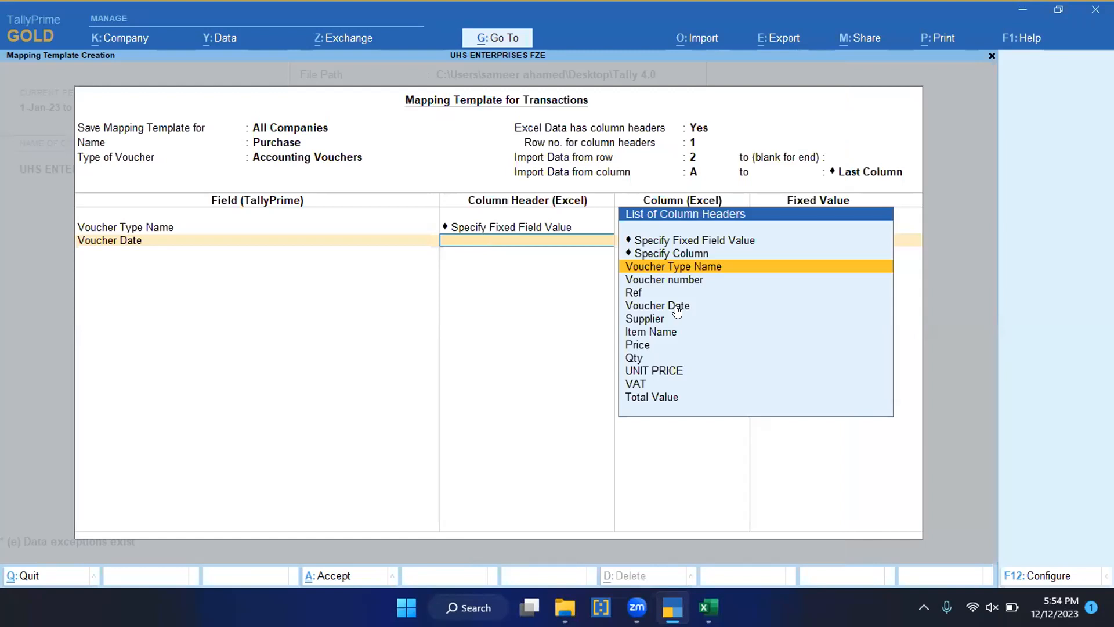
pyautogui.press('Down')
pyautogui.press('Down')
pyautogui.press('Down')
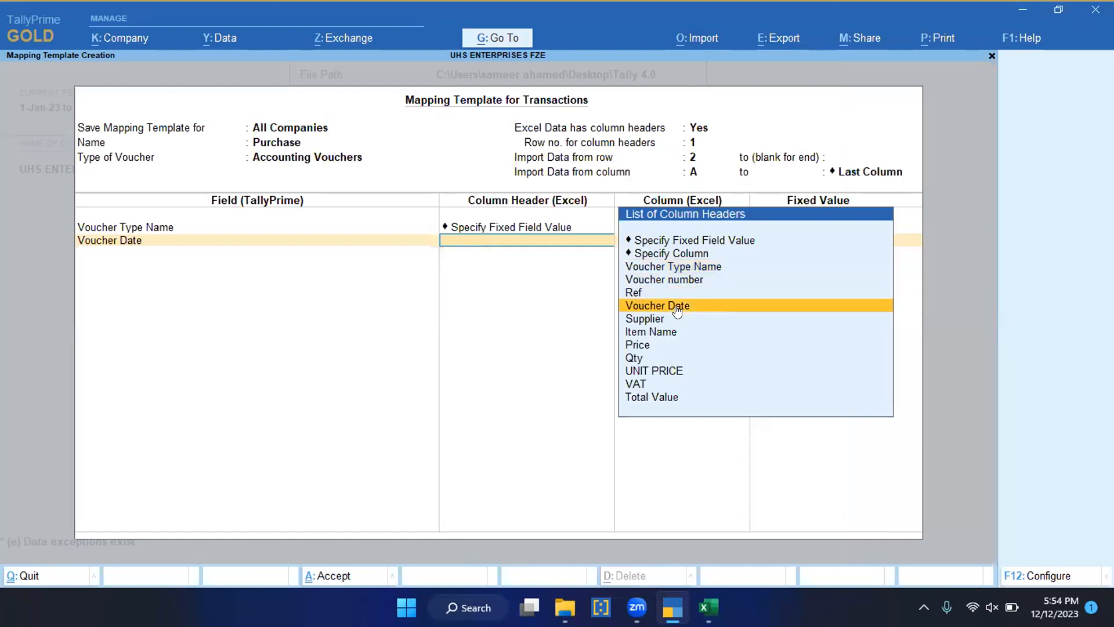
pyautogui.press('Return')
# Step: Switch to the Dec Purchase workbook in Excel and review the column headers from Voucher Type Name through Total Value
pyautogui.hotkey('alt', 'Tab')
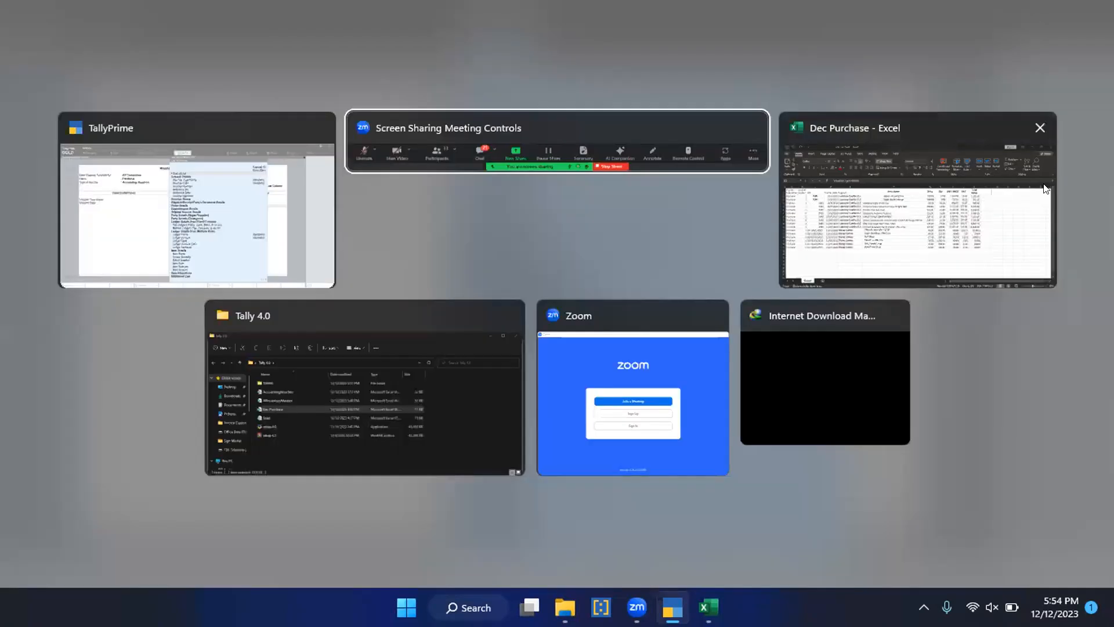
pyautogui.hotkey('alt', 'Tab')
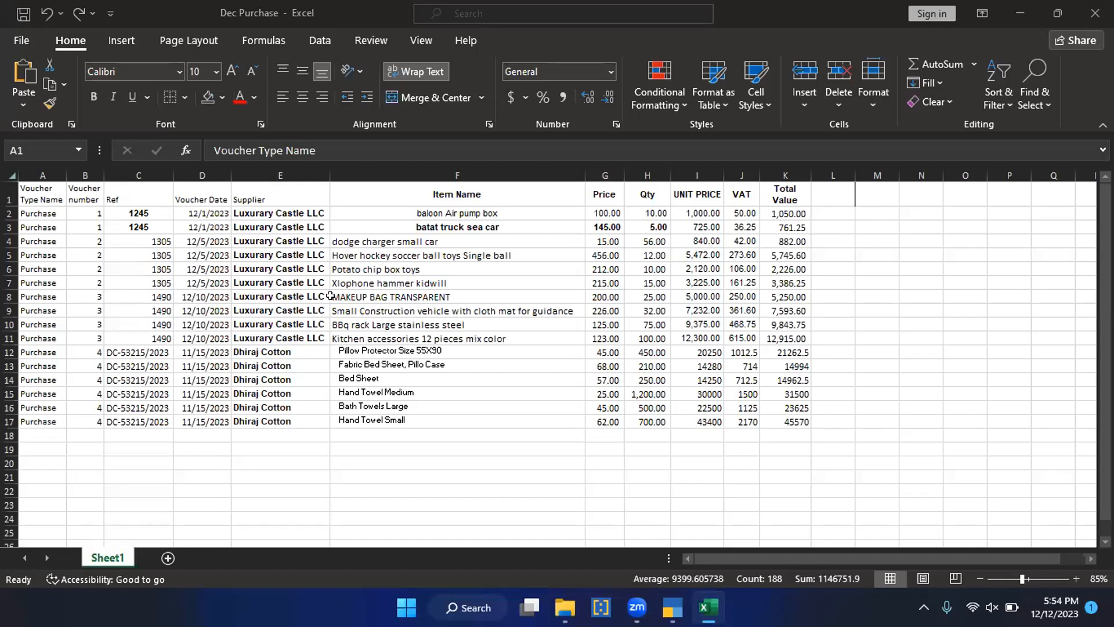
pyautogui.click(56, 200)
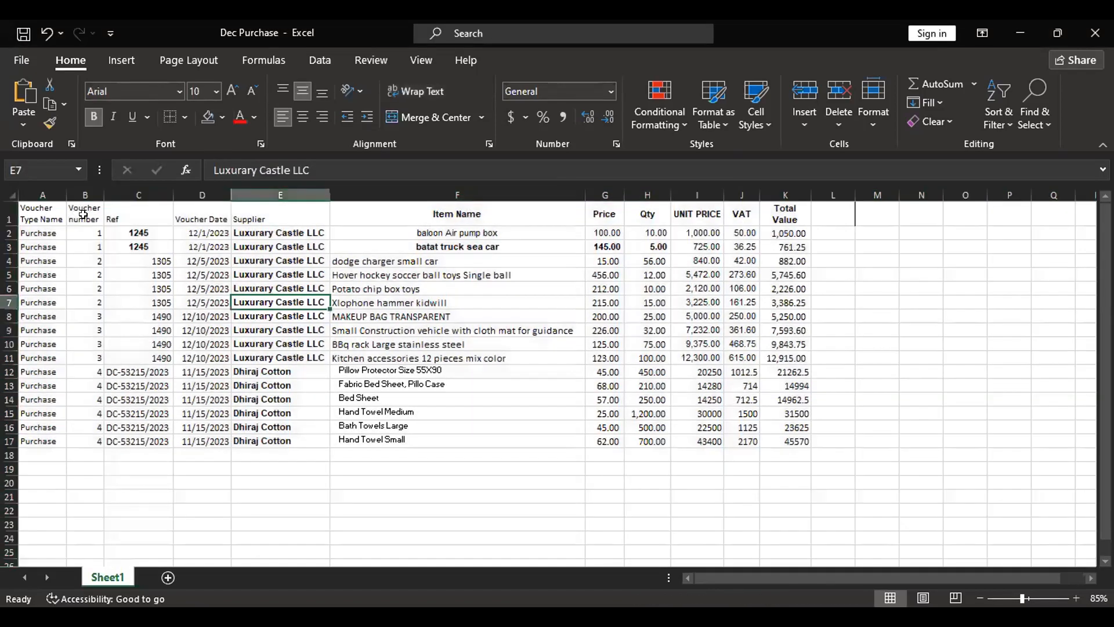
pyautogui.hotkey('ctrl', 'Home')
pyautogui.press('Right')
pyautogui.press('Right')
pyautogui.press('Right')
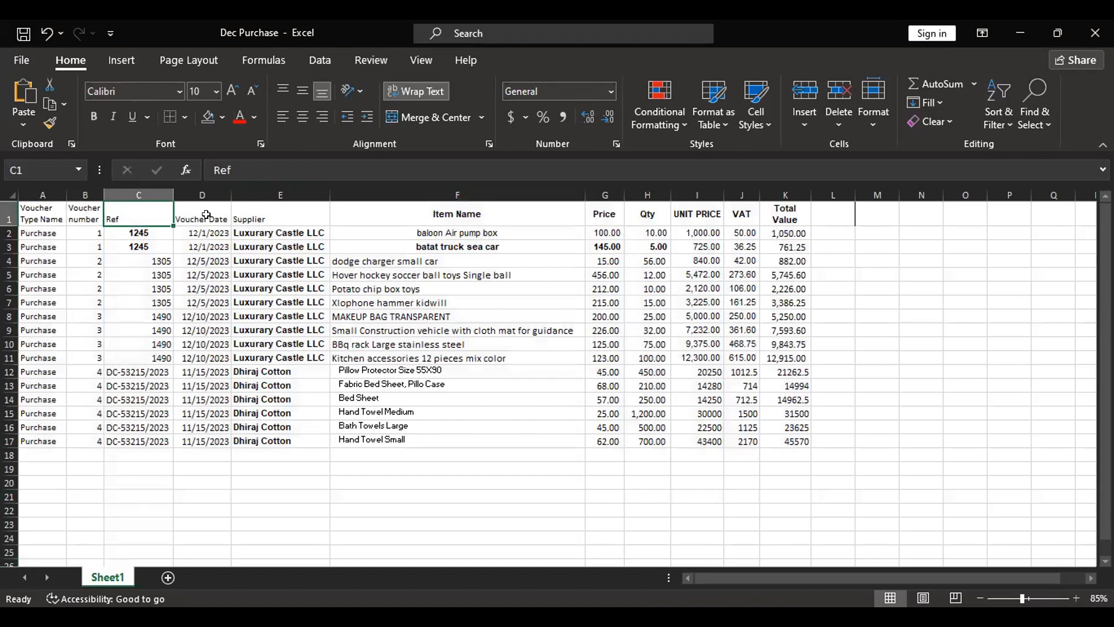
pyautogui.press('Right')
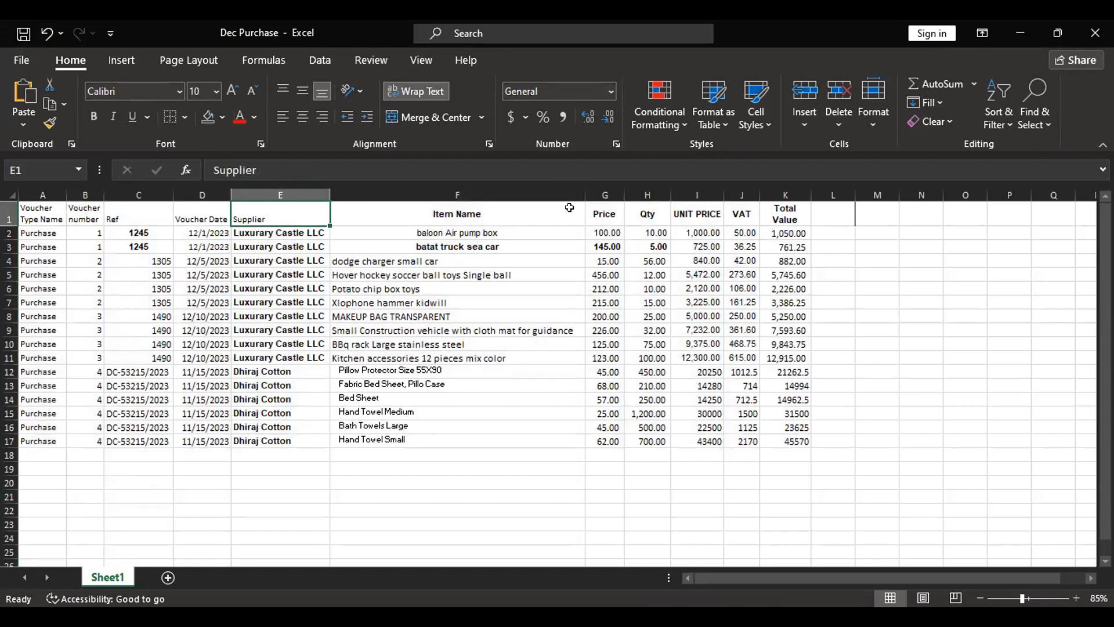
pyautogui.press('Right')
pyautogui.press('Right')
pyautogui.press('Right')
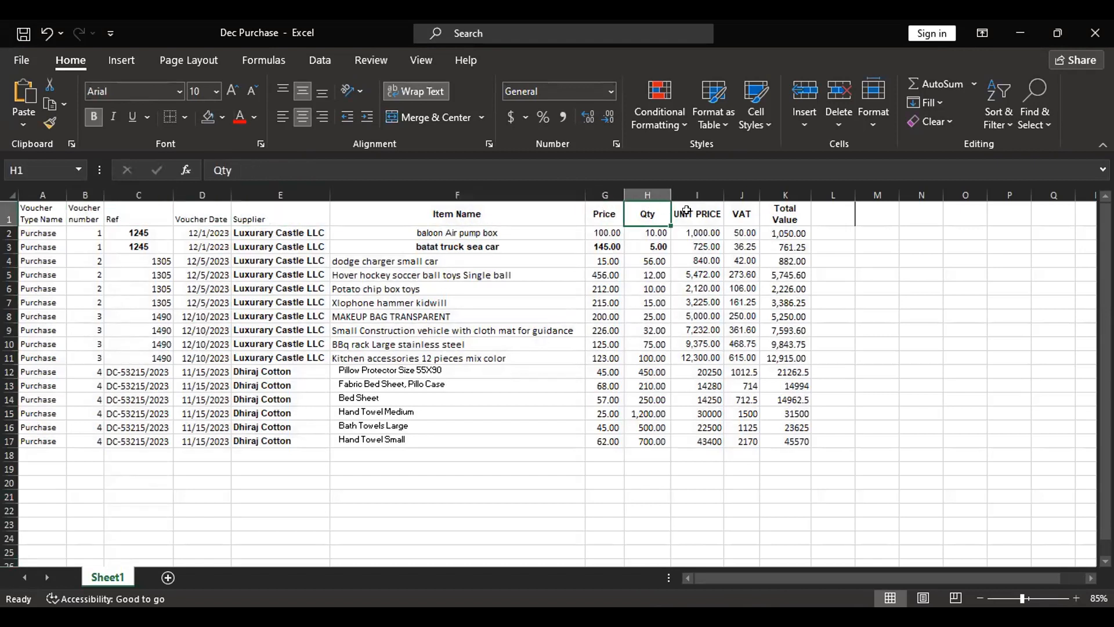
pyautogui.press('Right')
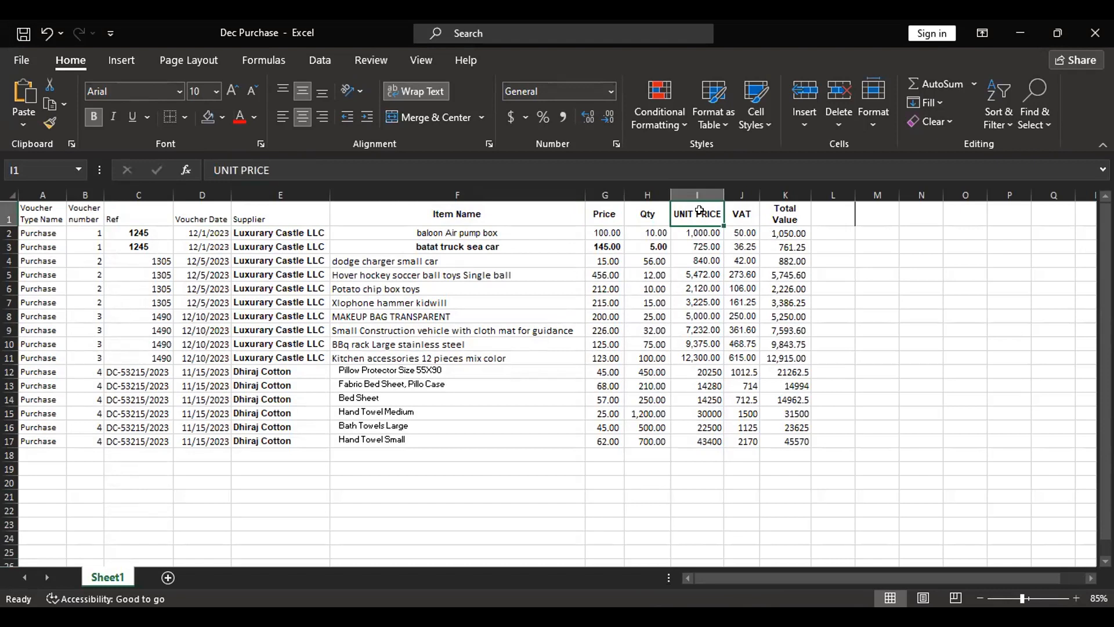
pyautogui.click(736, 210)
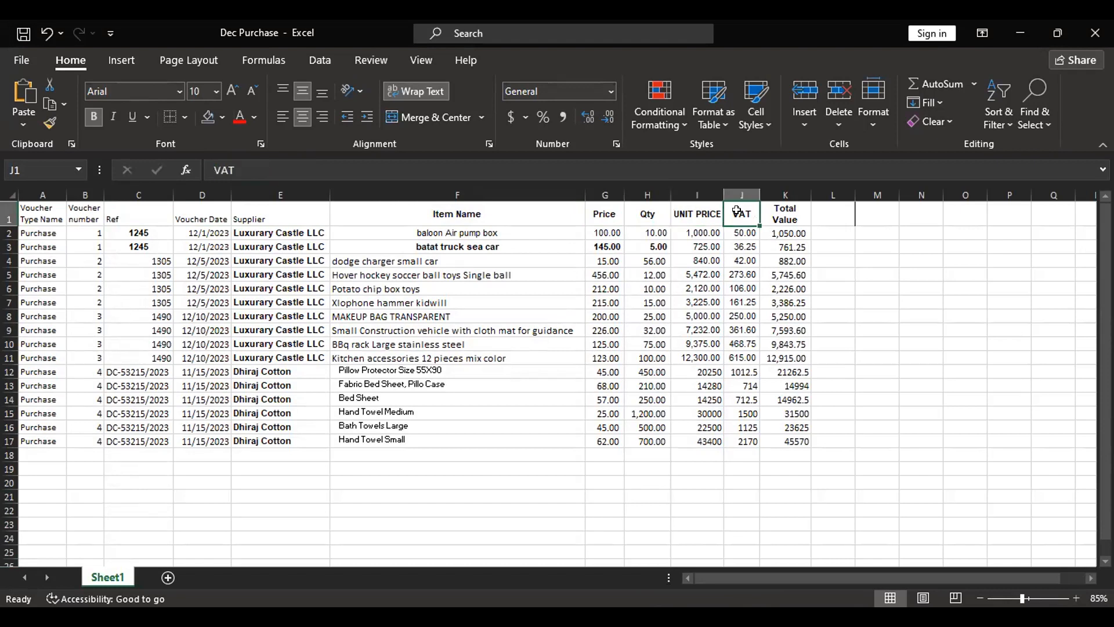
pyautogui.click(783, 223)
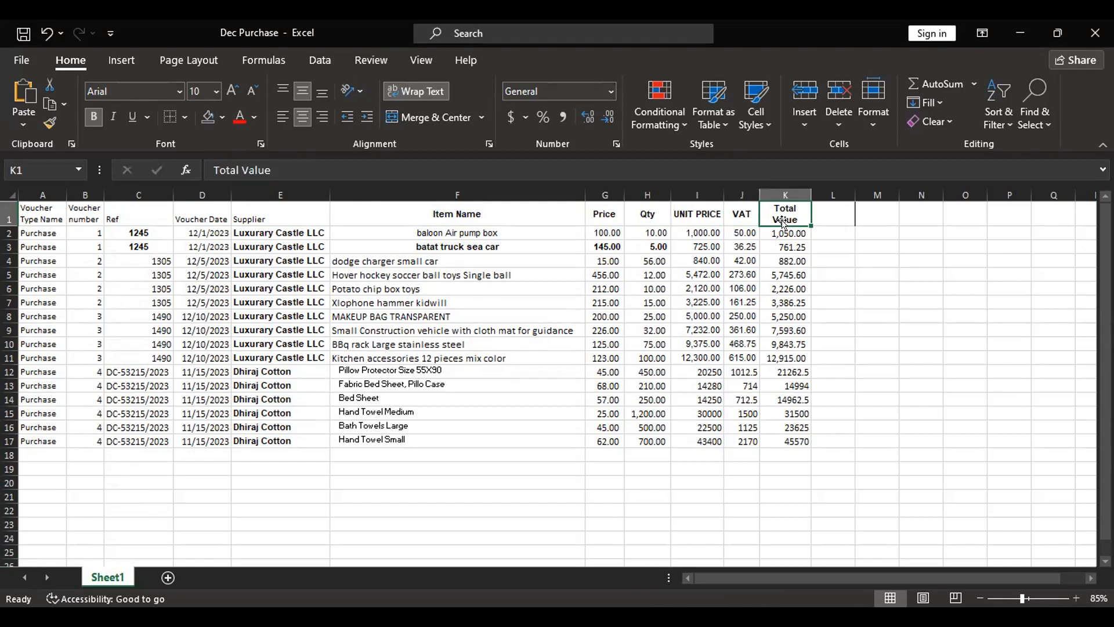
pyautogui.click(765, 274)
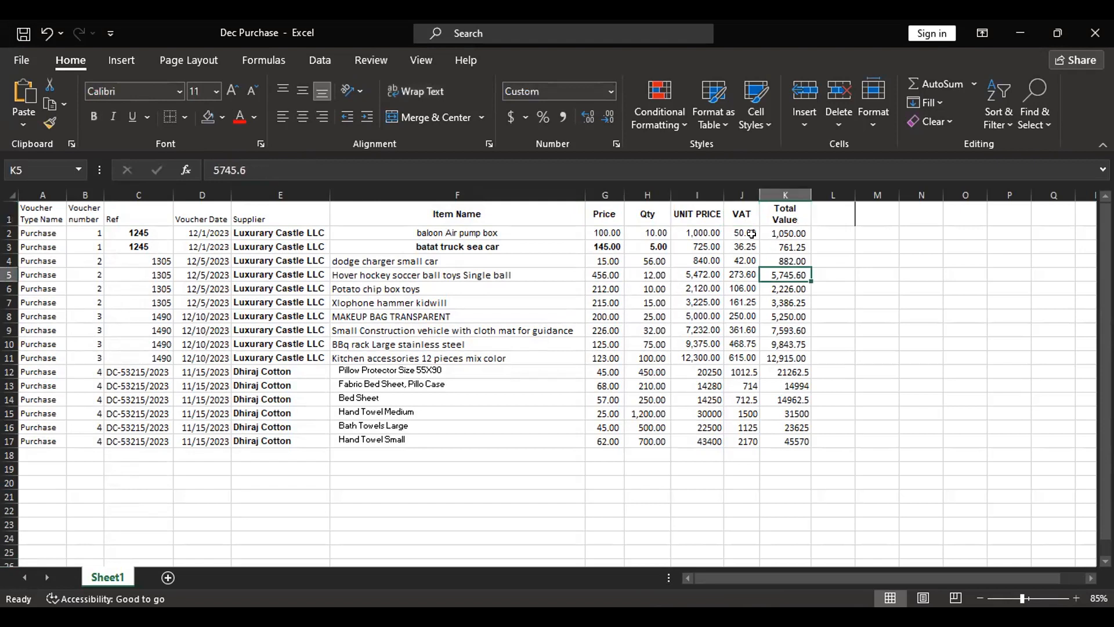
pyautogui.click(689, 211)
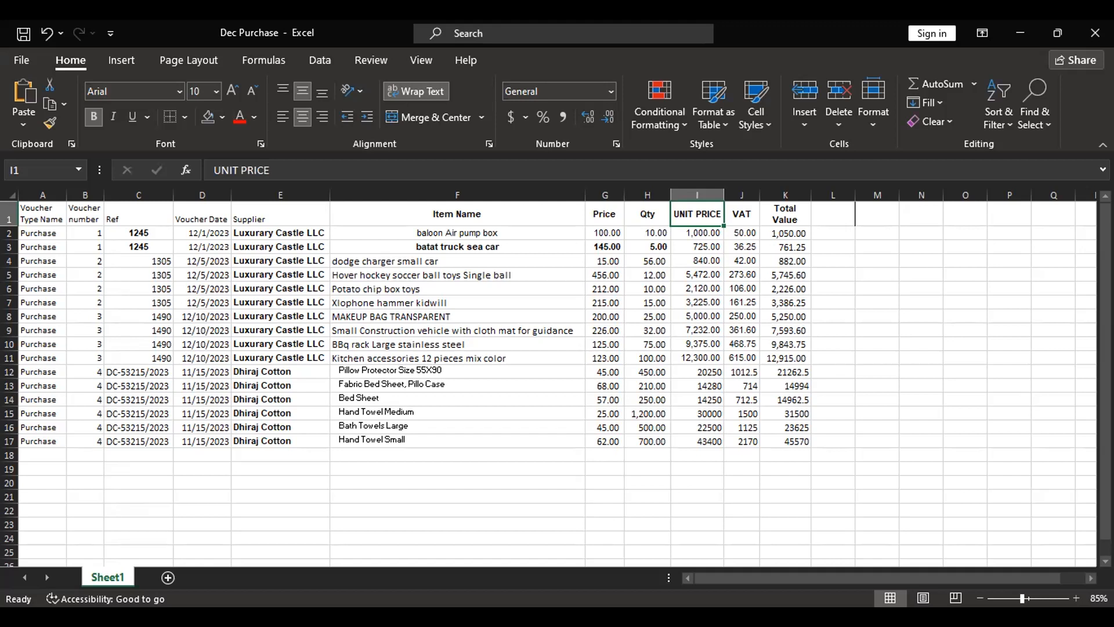
# Step: Switch back to TallyPrime and map the Reference No. field to the Ref column header
pyautogui.hotkey('alt', 'Tab')
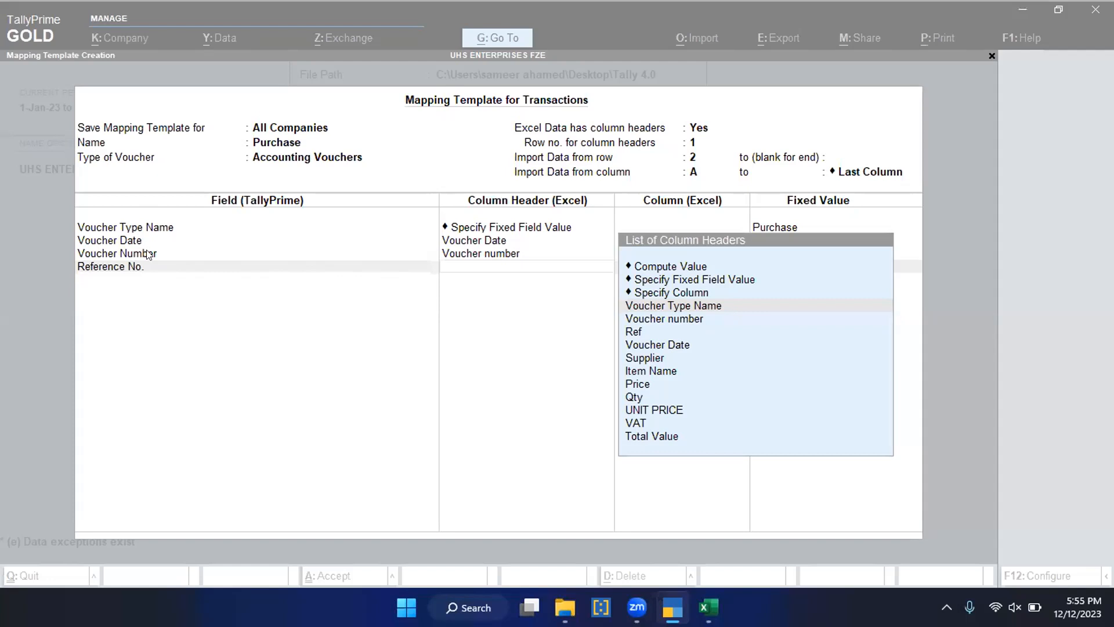
pyautogui.click(449, 265)
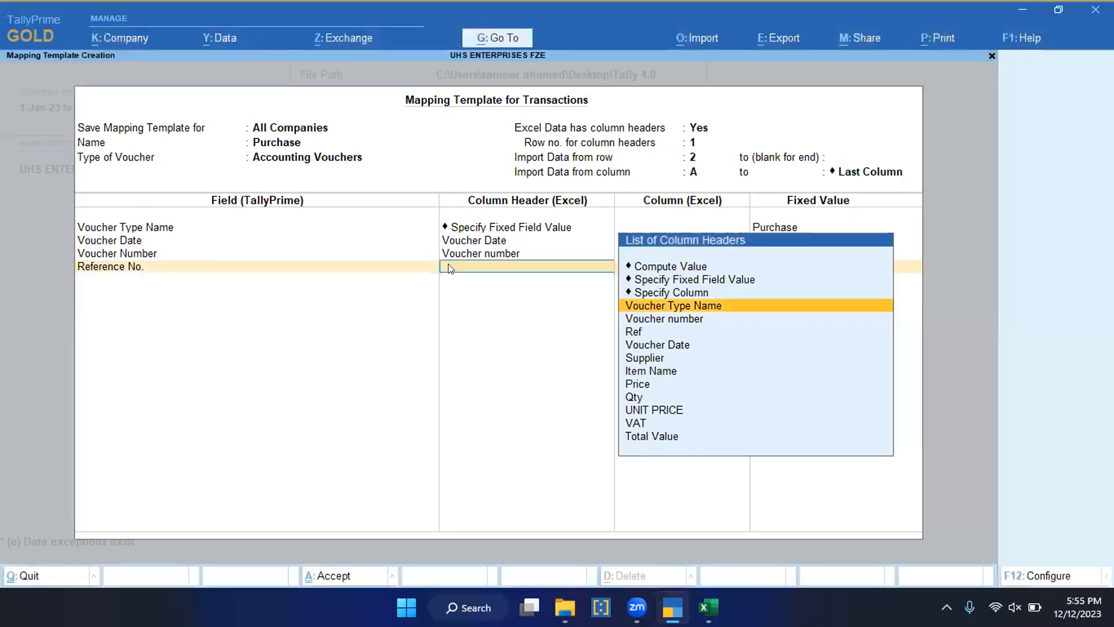
pyautogui.press('BackSpace')
pyautogui.press('Return')
pyautogui.press('Down')
pyautogui.press('Down')
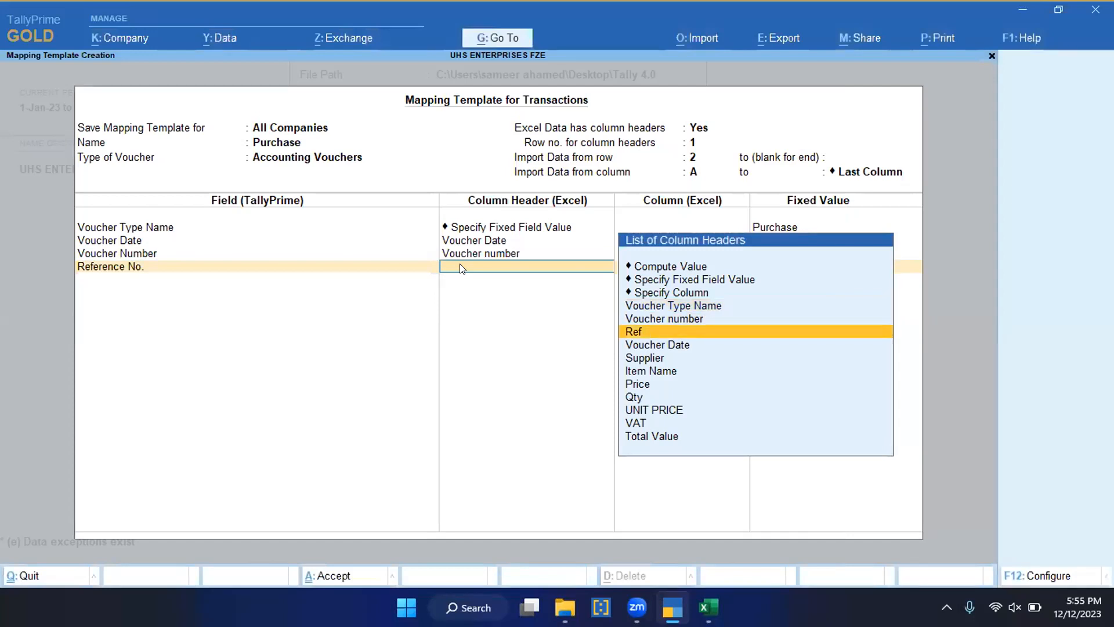
pyautogui.click(699, 335)
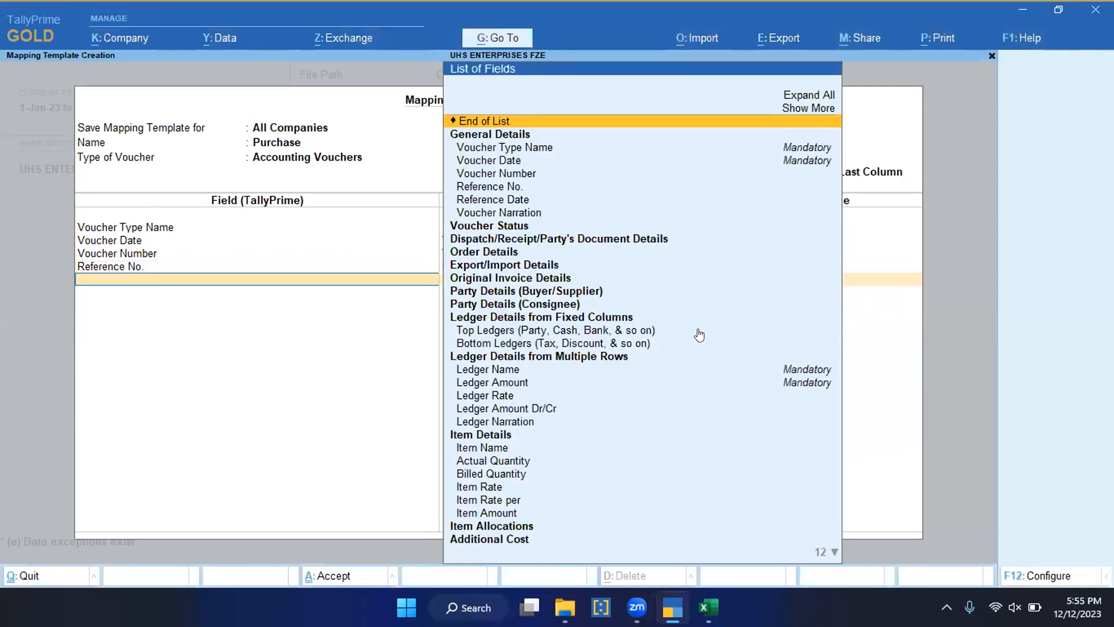
# Step: Add the Reference Date field to the template and map it to the Voucher Date column header
pyautogui.write('Ref')
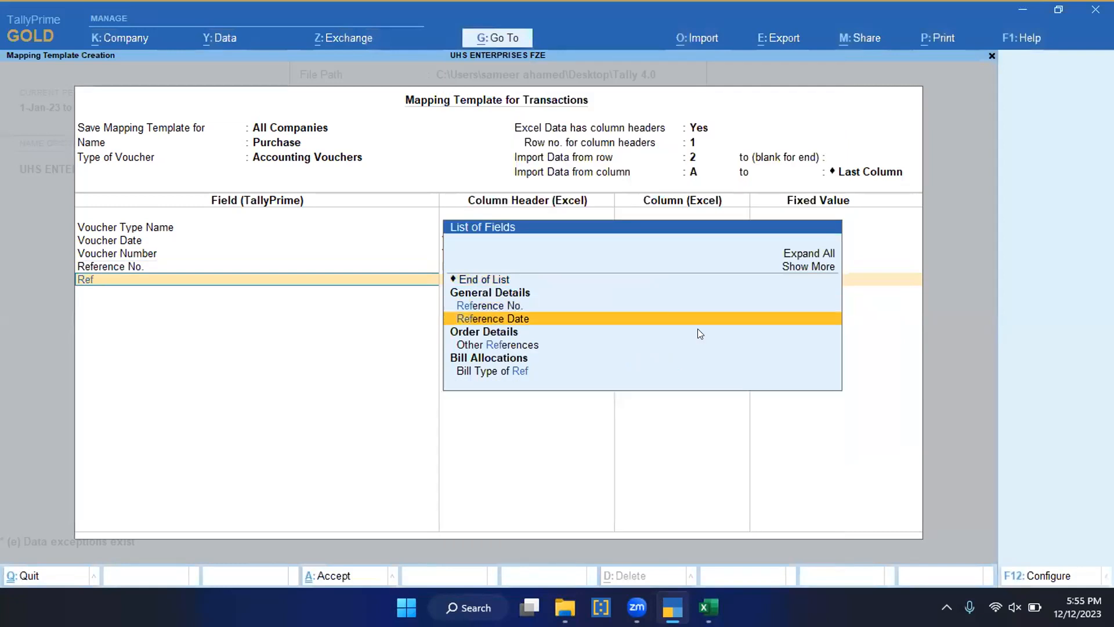
pyautogui.click(698, 329)
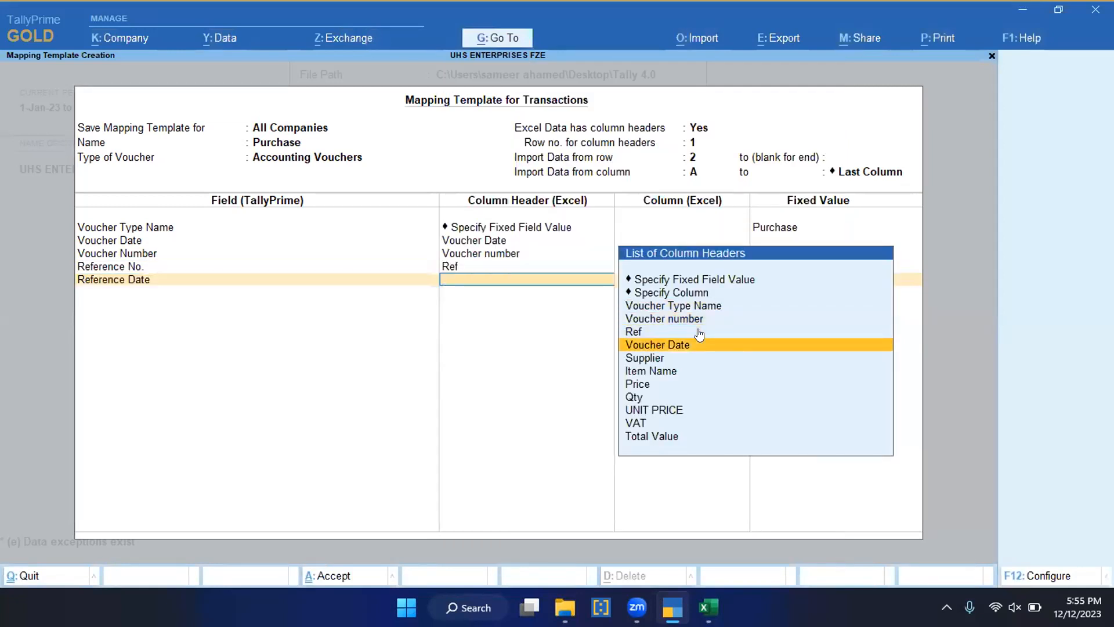
pyautogui.press('Return')
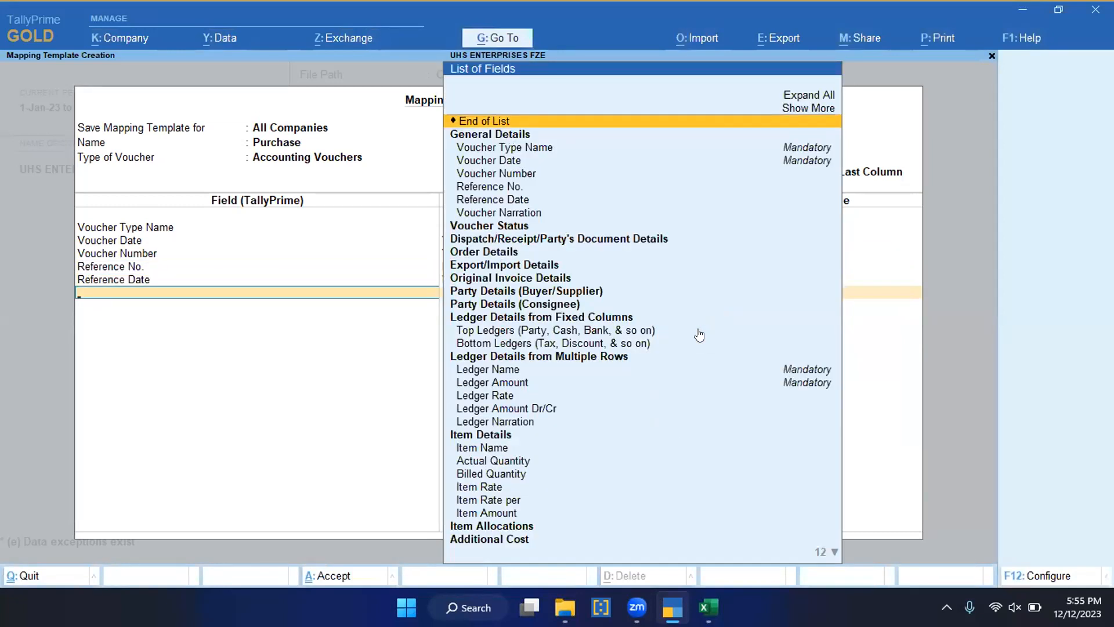
# Step: Add the Change Mode field and give it a fixed field value of Item Invoice
pyautogui.write('Chan')
pyautogui.press('Return')
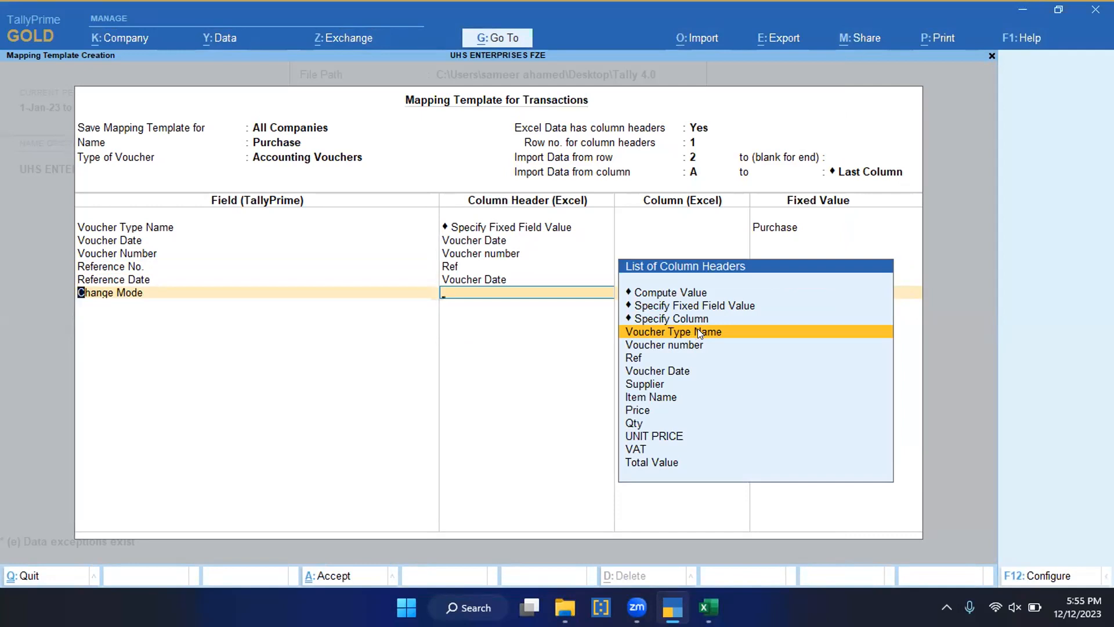
pyautogui.press('Up')
pyautogui.press('Up')
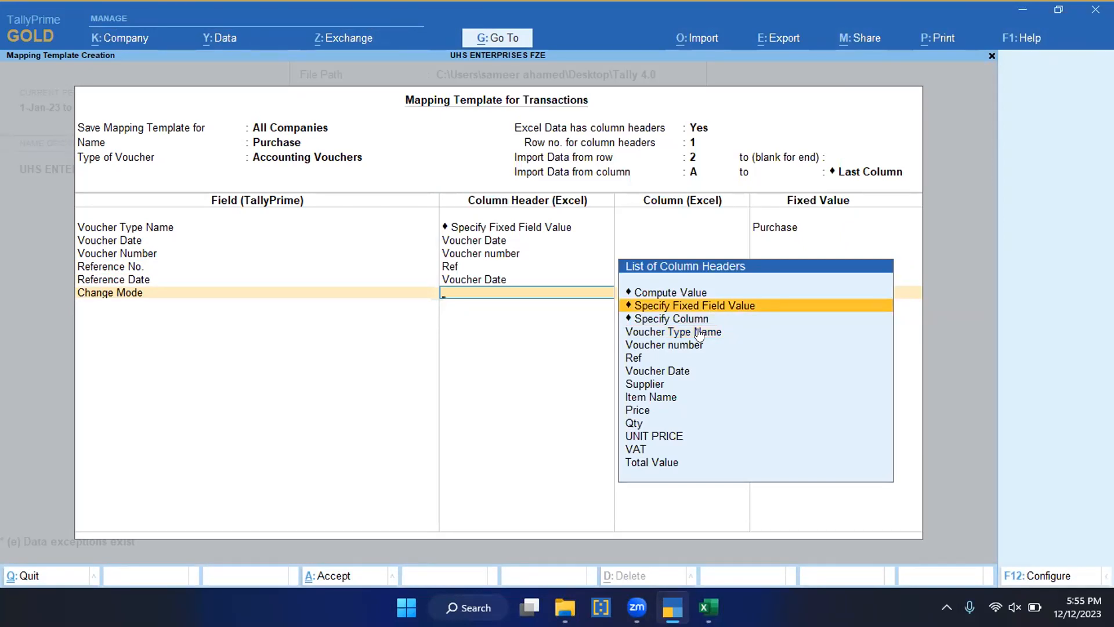
pyautogui.press('Return')
pyautogui.write('Item')
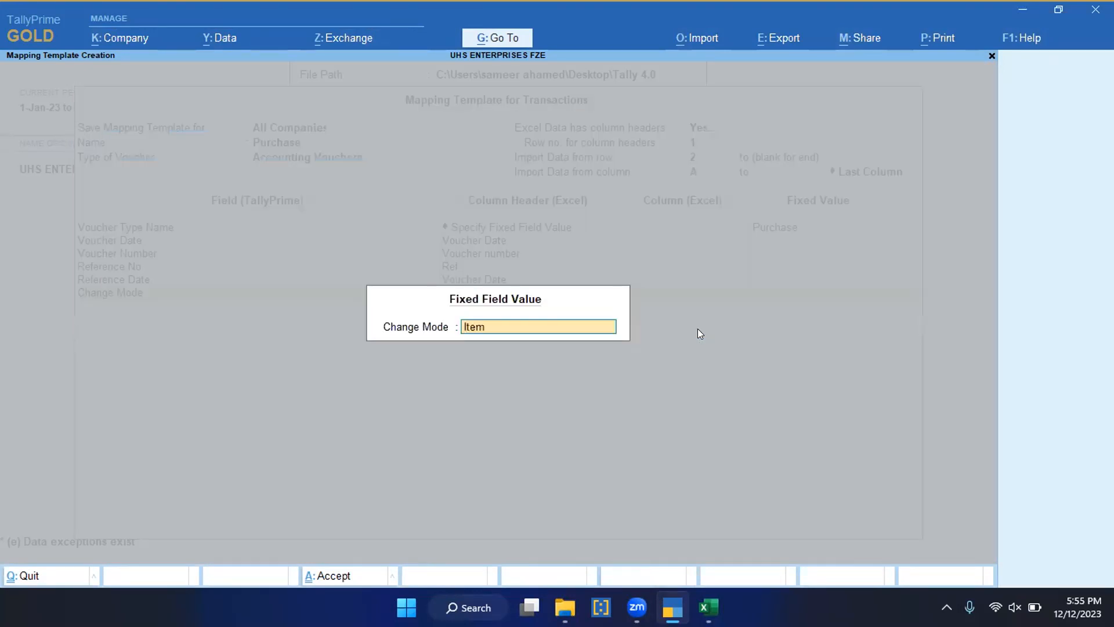
pyautogui.write(' invoice')
pyautogui.press('Return')
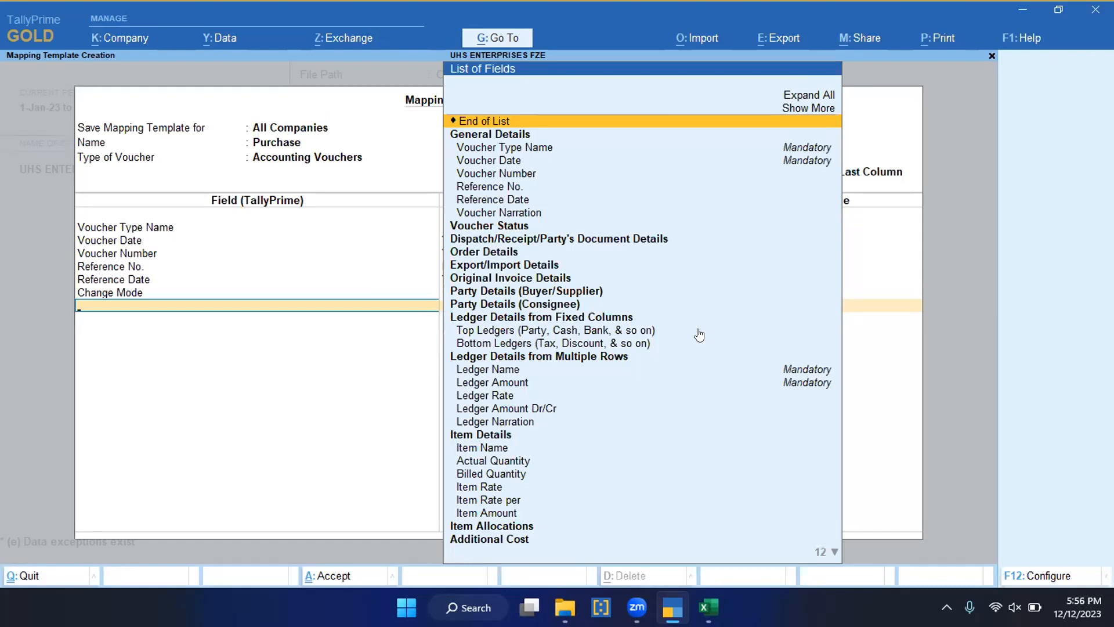
# Step: Add the Top Ledgers group and map its Ledger Name field to the Supplier column header
pyautogui.click(699, 332)
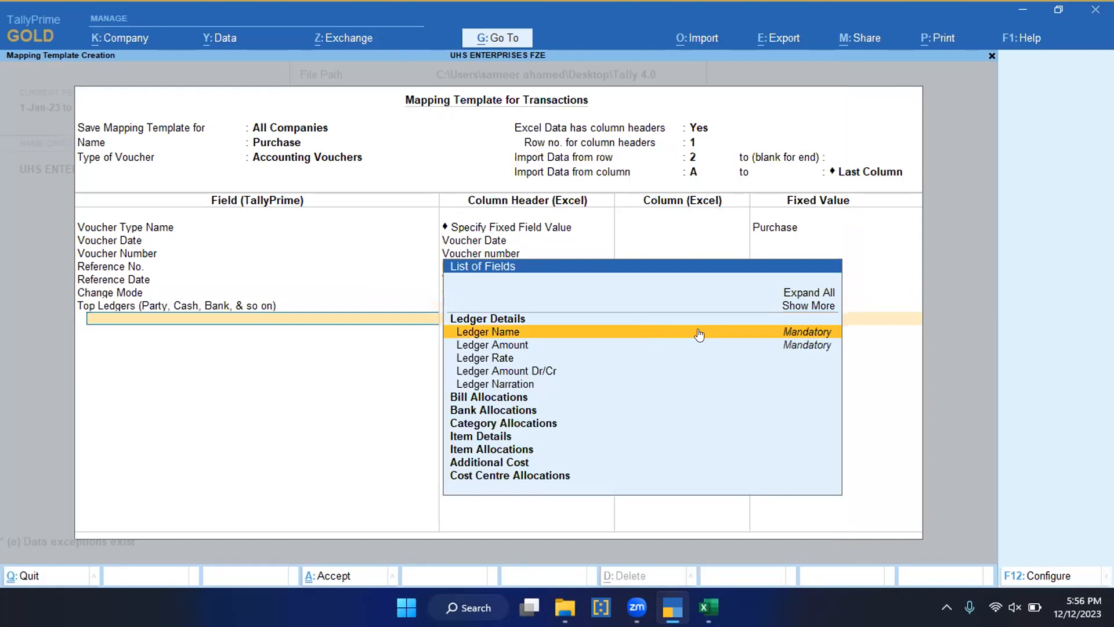
pyautogui.write('Ledger')
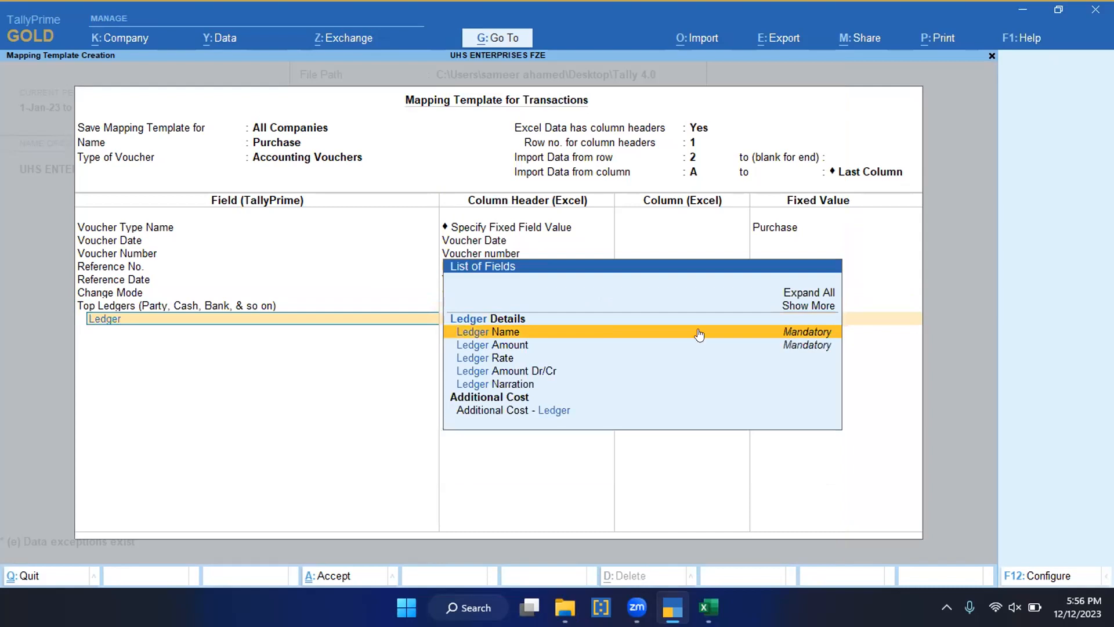
pyautogui.click(699, 332)
pyautogui.press('Down')
pyautogui.press('Down')
pyautogui.press('Down')
pyautogui.press('Down')
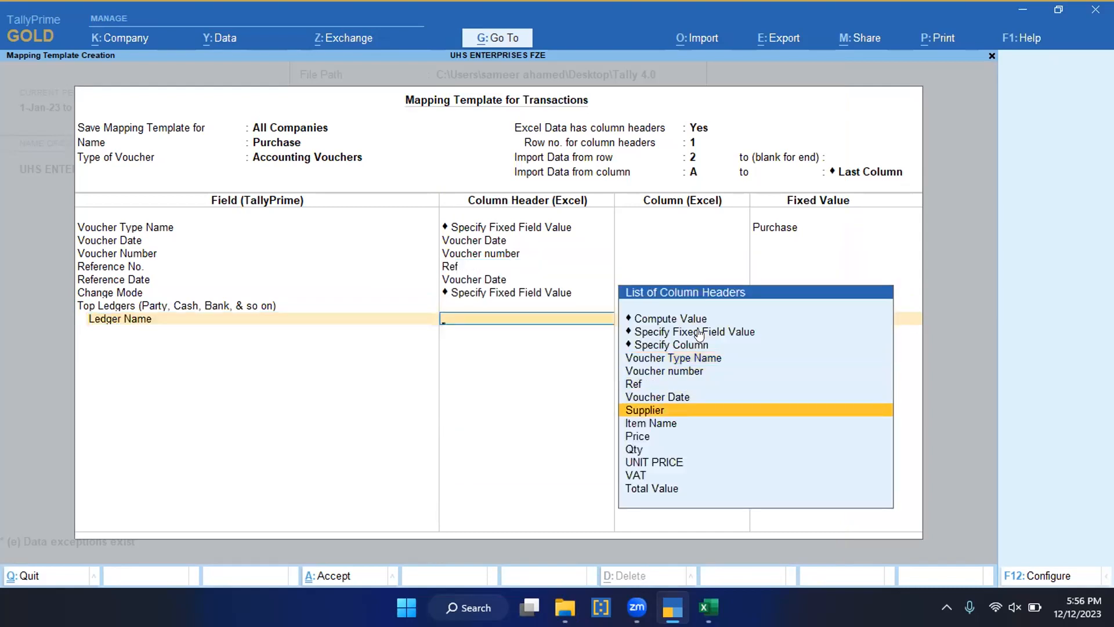
pyautogui.press('Return')
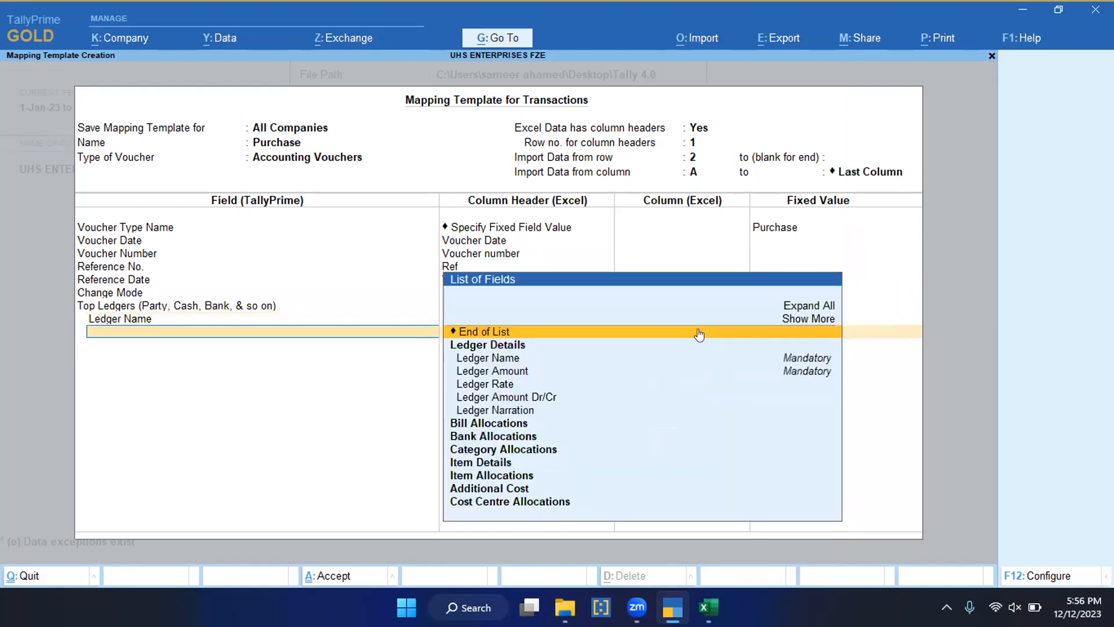
# Step: Add the Ledger Amount field under Top Ledgers and map it to the Item Name column header
pyautogui.write('Ledger')
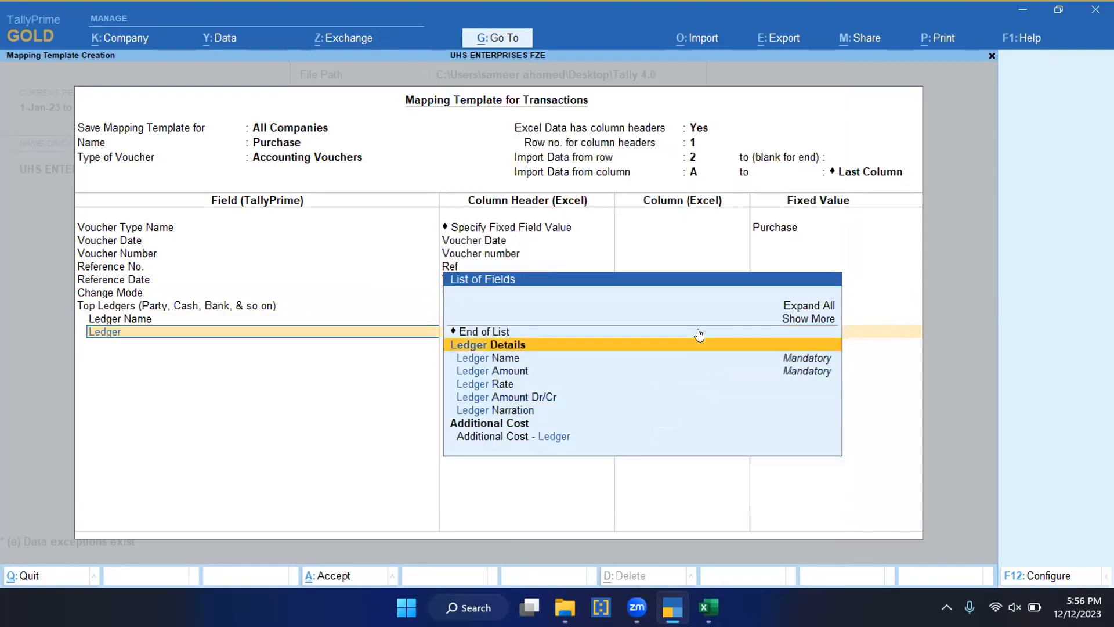
pyautogui.press('Down')
pyautogui.press('Down')
pyautogui.press('Return')
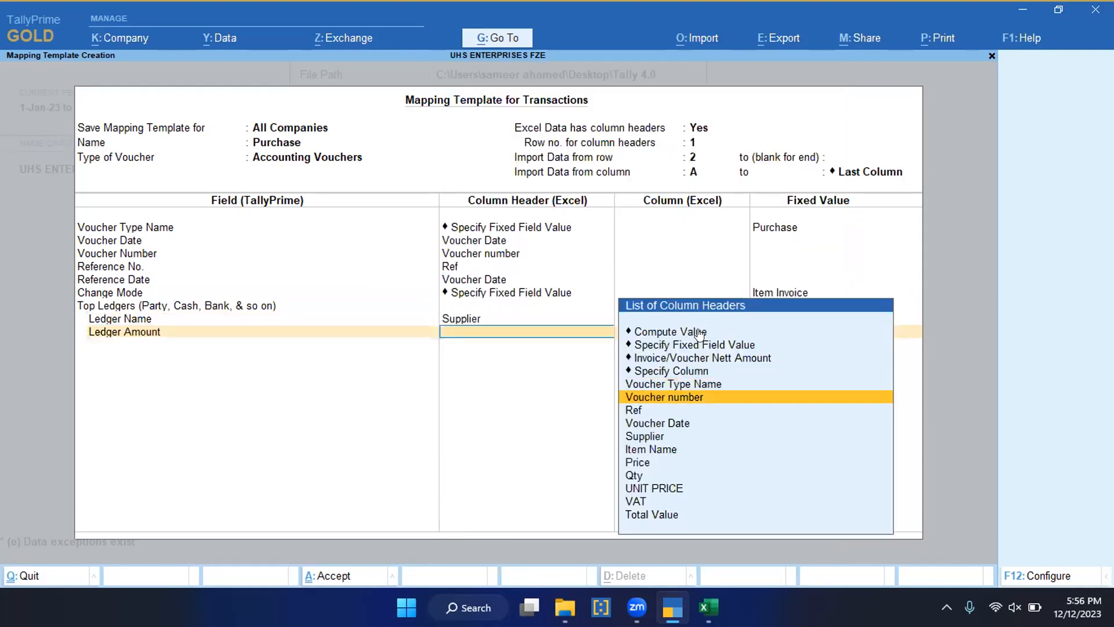
pyautogui.press('Down')
pyautogui.press('Down')
pyautogui.press('Down')
pyautogui.press('Down')
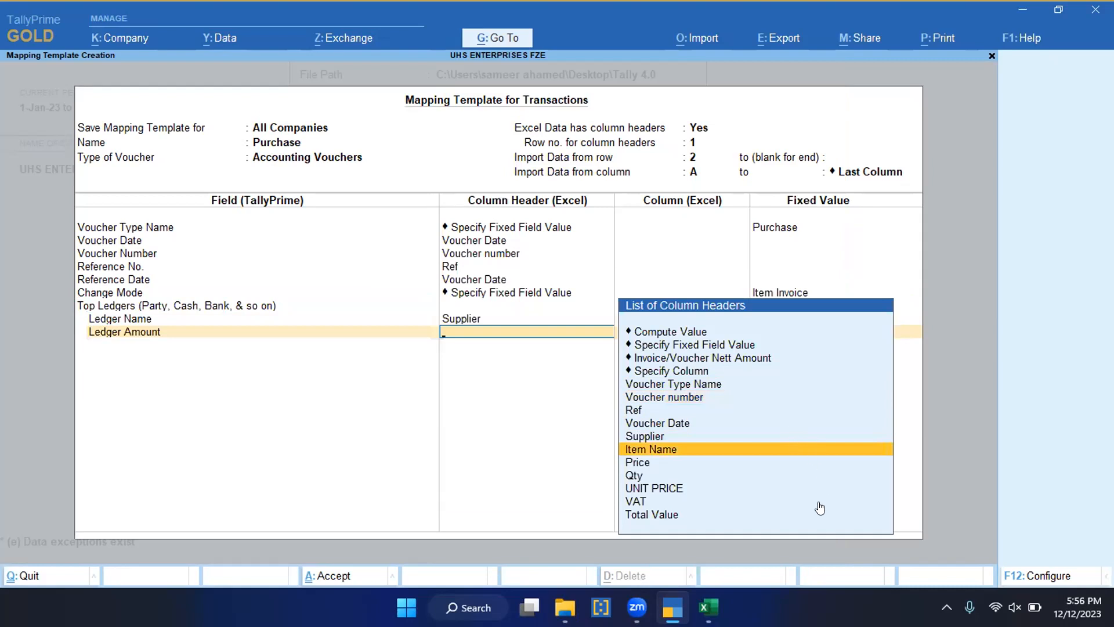
pyautogui.click(695, 453)
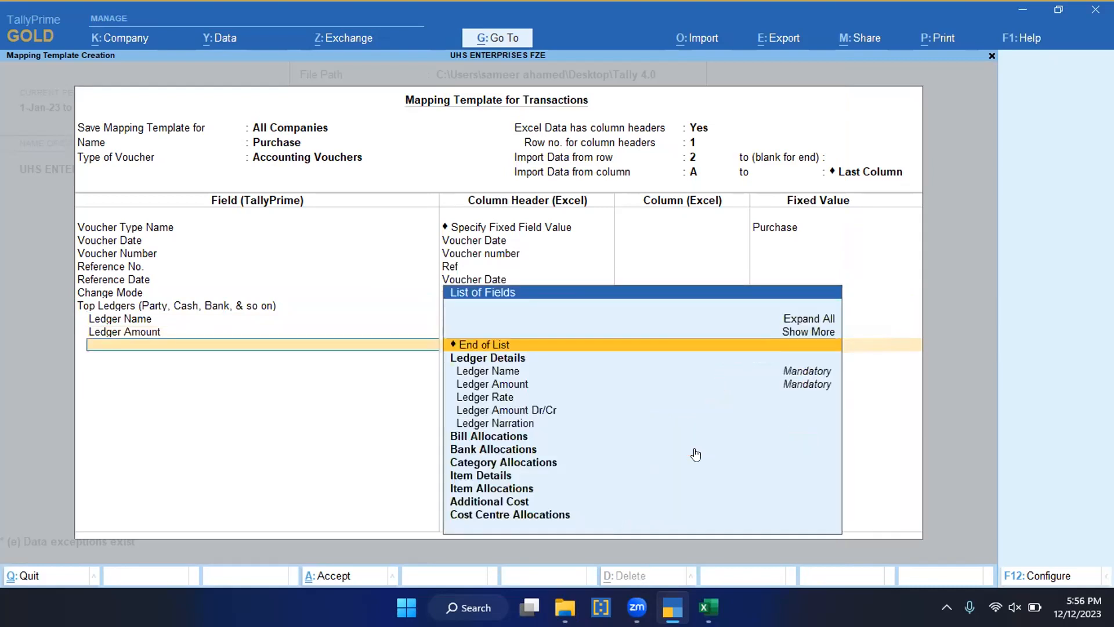
# Step: Remap the Top Ledgers' Ledger Amount to a different column header and end that group's field list
pyautogui.press('BackSpace')
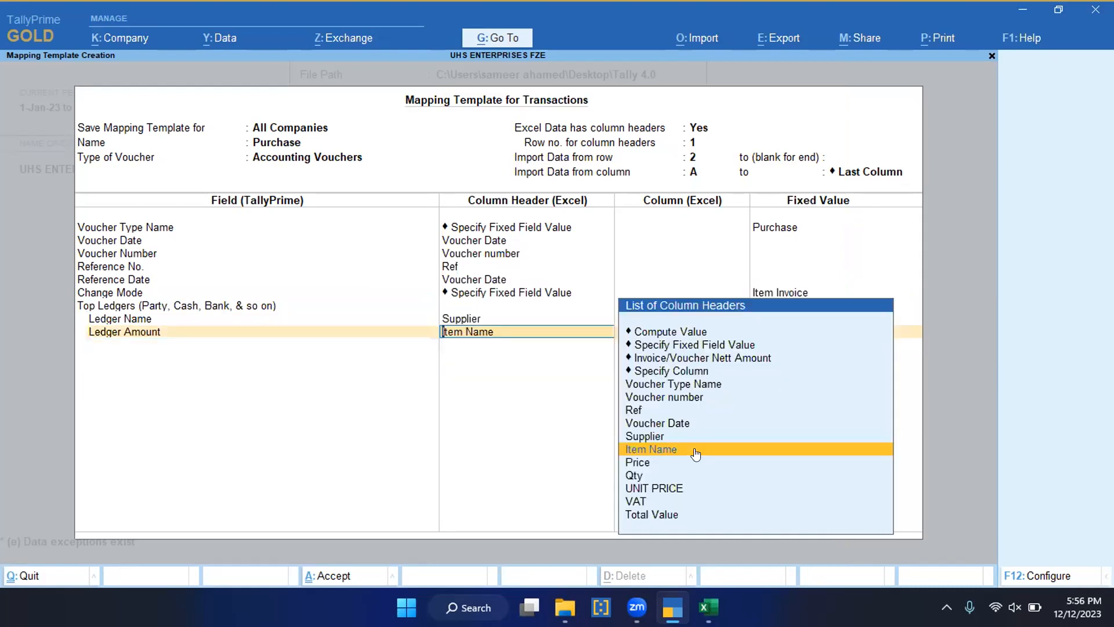
pyautogui.press('Down')
pyautogui.press('Down')
pyautogui.press('Down')
pyautogui.press('Down')
pyautogui.press('Down')
pyautogui.press('Return')
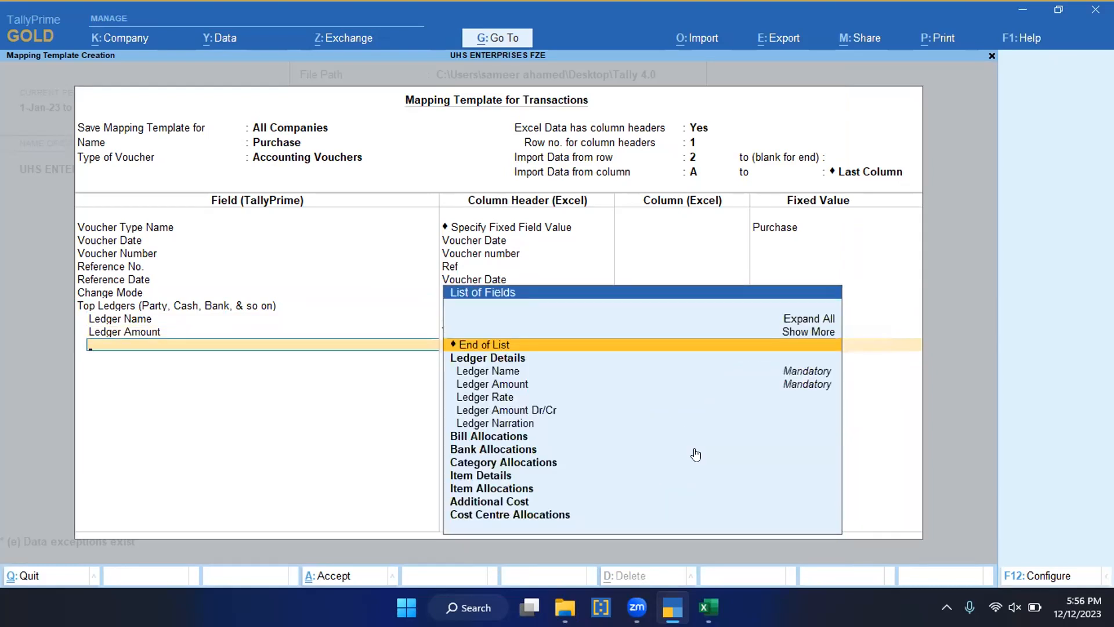
pyautogui.press('Return')
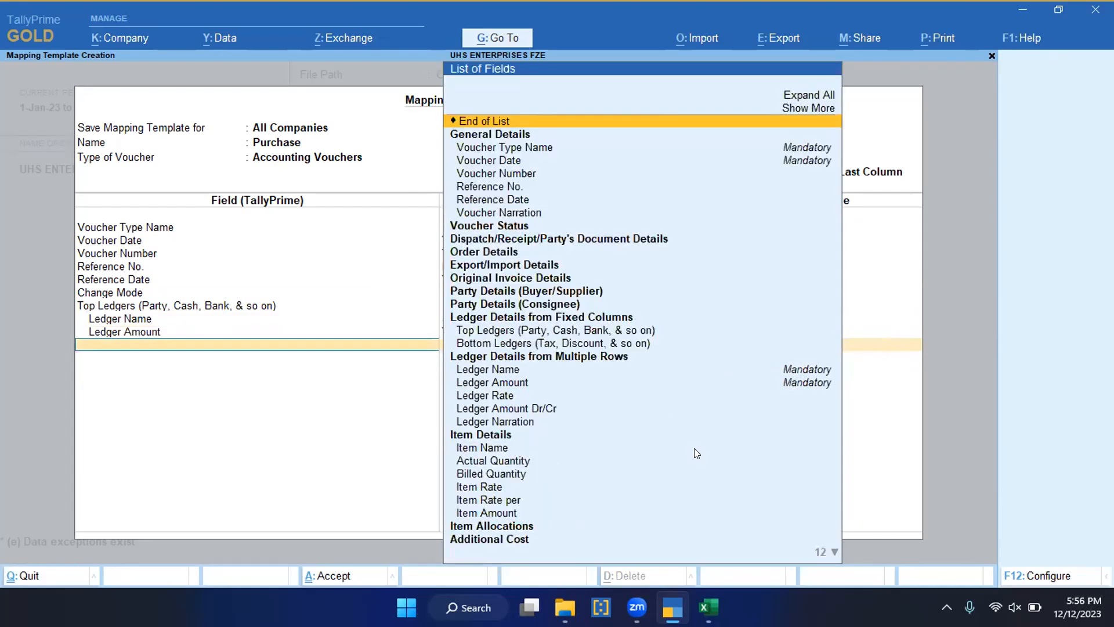
# Step: Add the Bottom Ledgers group and give its Ledger Name field a fixed field value of Purchase
pyautogui.write('Bo')
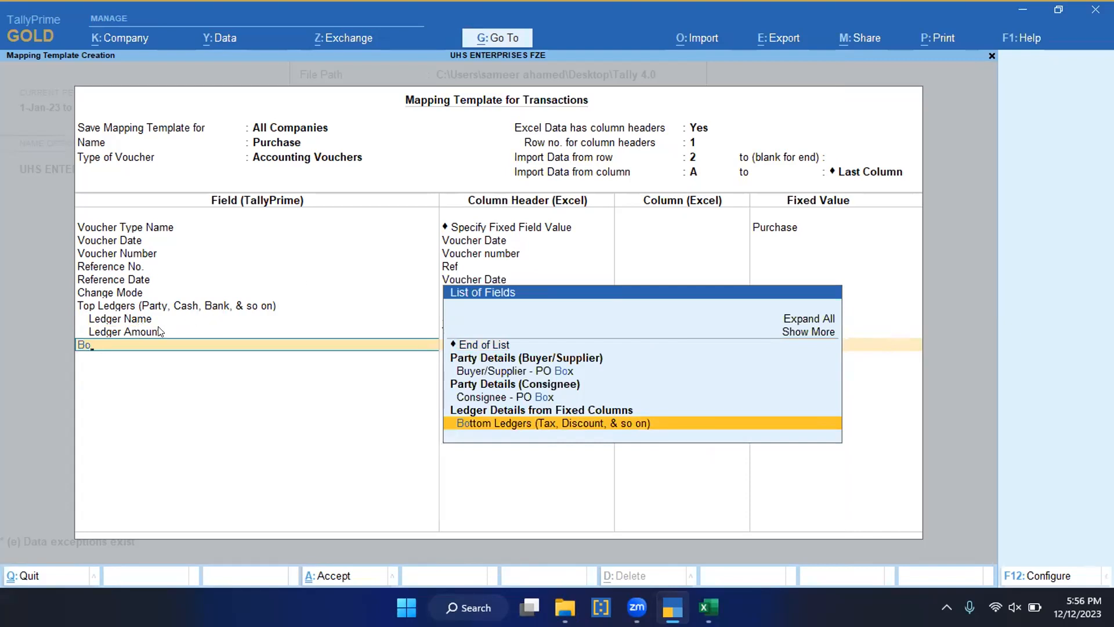
pyautogui.press('Return')
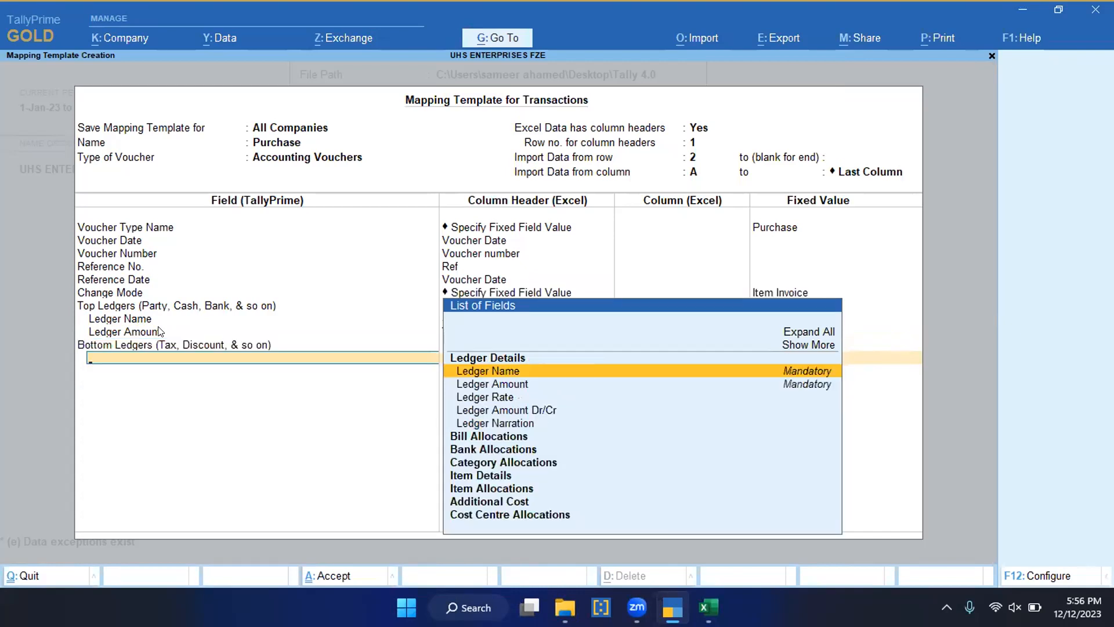
pyautogui.write('Ledger')
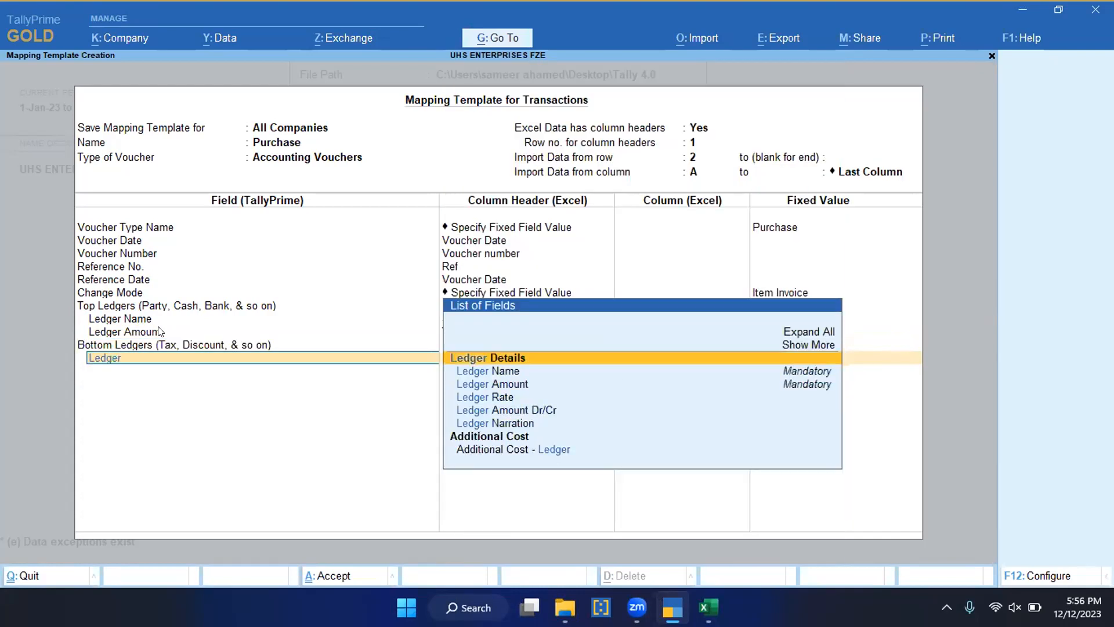
pyautogui.press('Return')
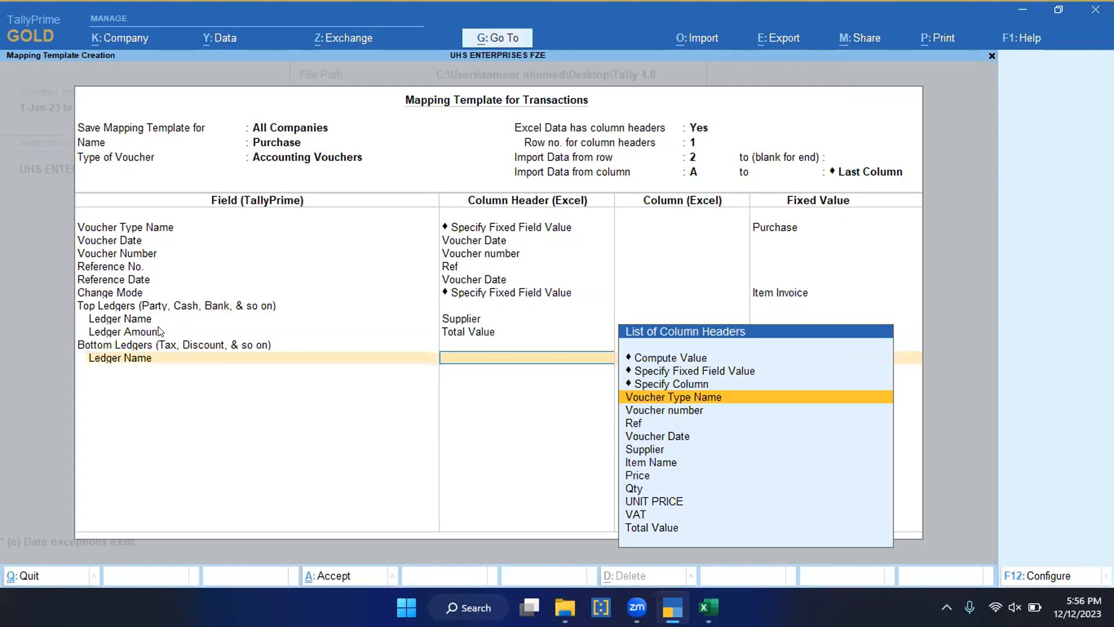
pyautogui.press('Up')
pyautogui.press('Return')
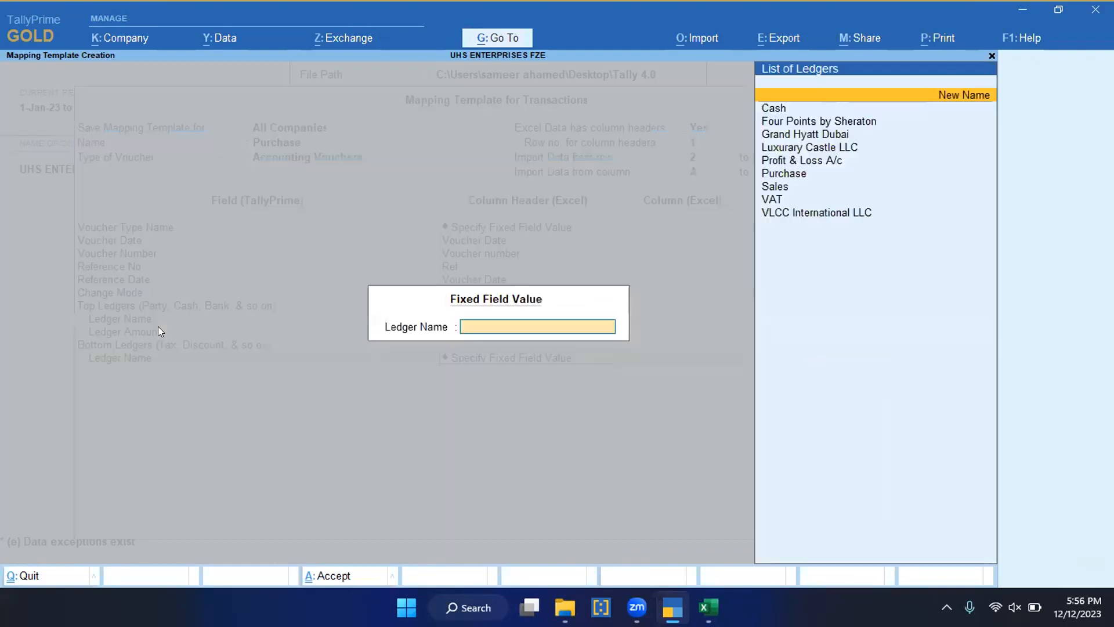
pyautogui.press('Down')
pyautogui.press('Down')
pyautogui.press('Down')
pyautogui.press('Down')
pyautogui.press('Down')
pyautogui.press('Down')
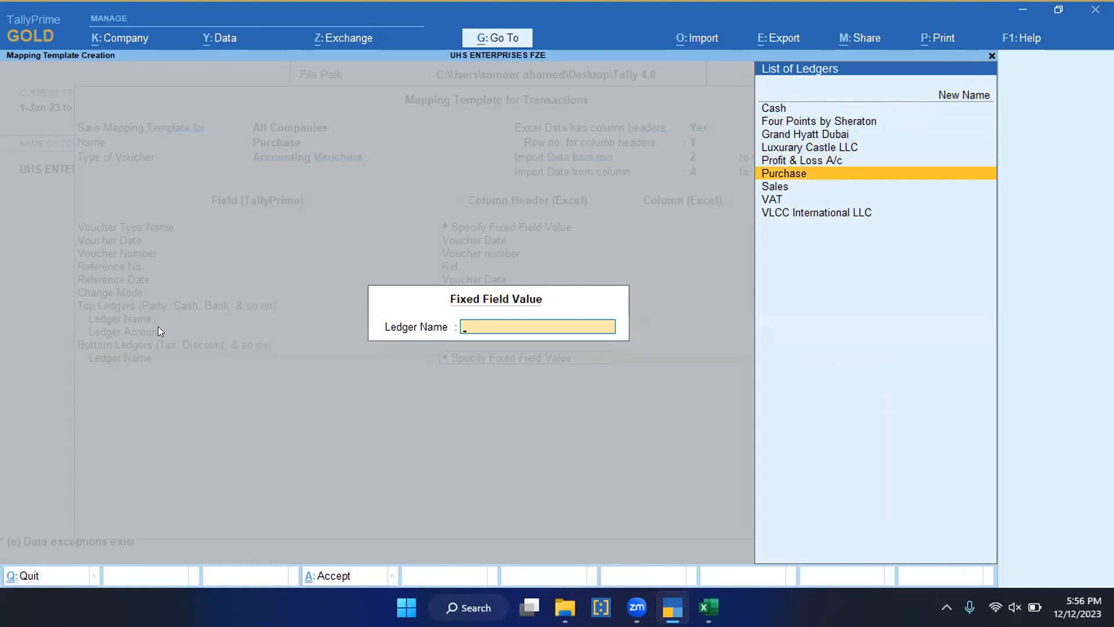
pyautogui.press('Return')
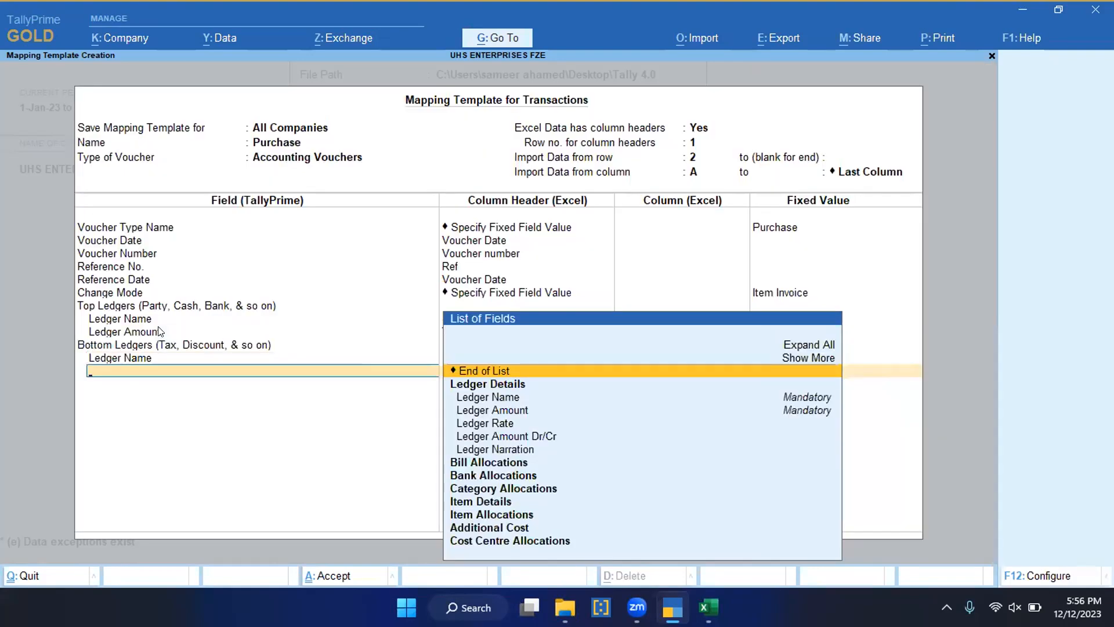
# Step: Add the Ledger Amount Dr/Cr field under the first Bottom Ledgers group and give it a fixed field value
pyautogui.write('Ledger')
pyautogui.press('Down')
pyautogui.press('Down')
pyautogui.press('Down')
pyautogui.press('Down')
pyautogui.press('Down')
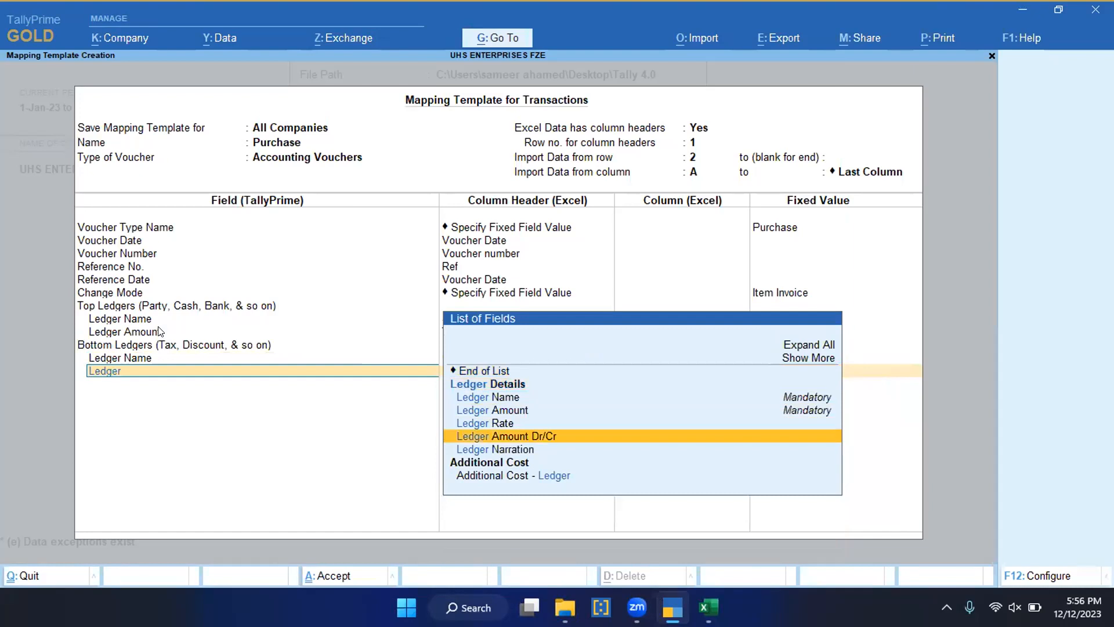
pyautogui.press('Return')
pyautogui.press('Down')
pyautogui.press('Up')
pyautogui.press('Up')
pyautogui.press('Up')
pyautogui.press('Return')
pyautogui.press('Down')
pyautogui.press('Up')
pyautogui.press('Return')
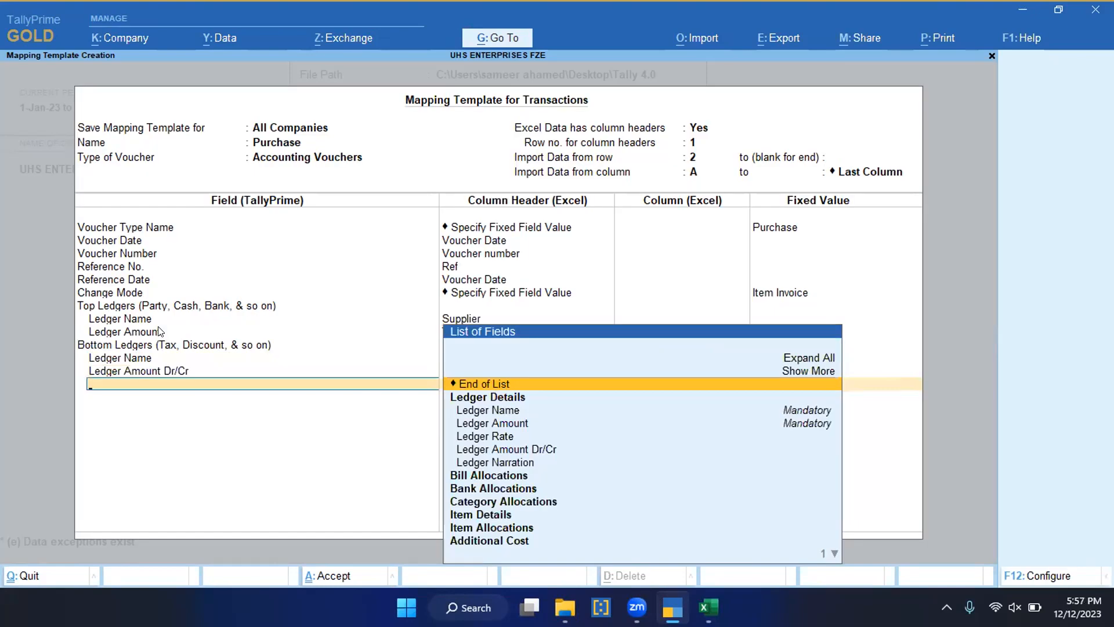
# Step: Add the Billed Quantity field mapped to the Qty column header and end the first Bottom Ledgers group's field list
pyautogui.write('Bil')
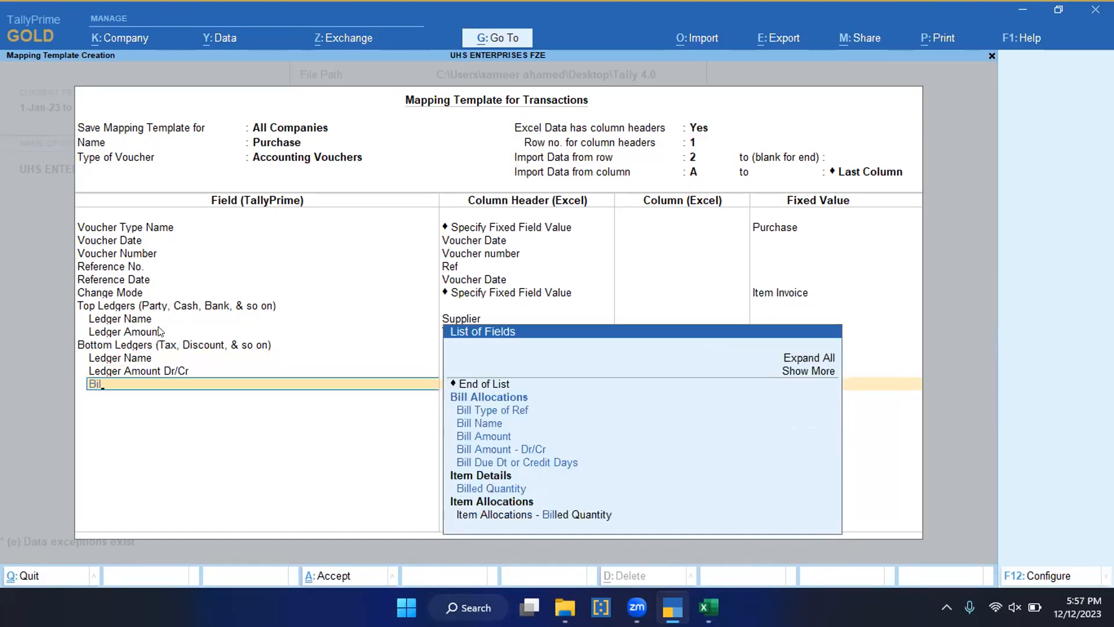
pyautogui.press('Down')
pyautogui.press('Down')
pyautogui.press('Down')
pyautogui.press('Down')
pyautogui.press('Down')
pyautogui.press('Down')
pyautogui.press('Down')
pyautogui.press('Down')
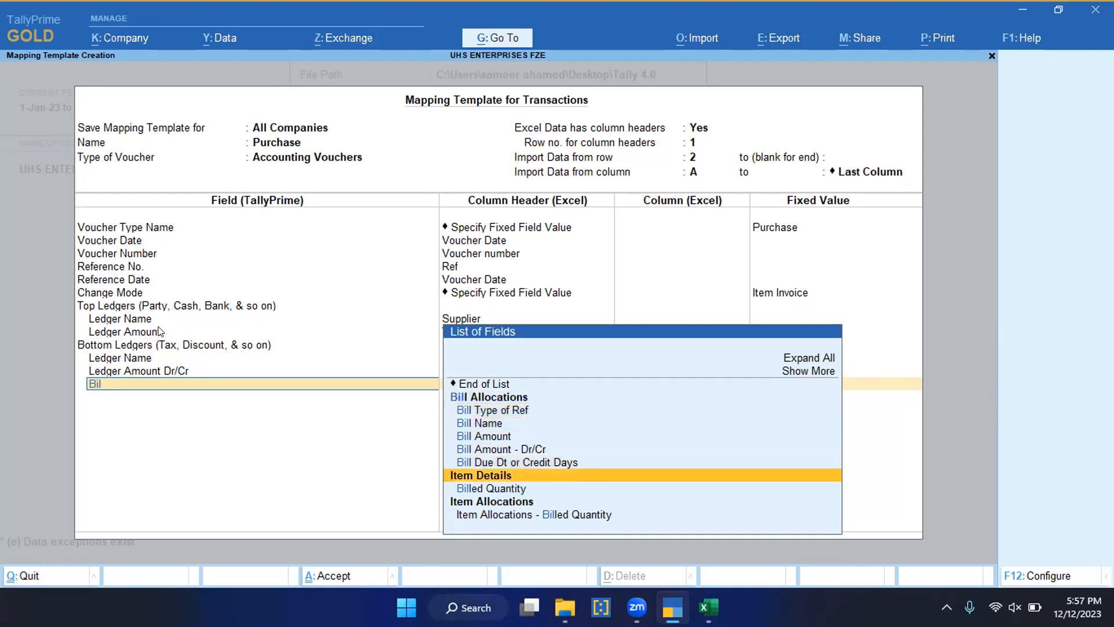
pyautogui.press('Return')
pyautogui.press('Down')
pyautogui.press('Down')
pyautogui.press('Down')
pyautogui.press('Down')
pyautogui.press('Down')
pyautogui.press('Down')
pyautogui.press('Down')
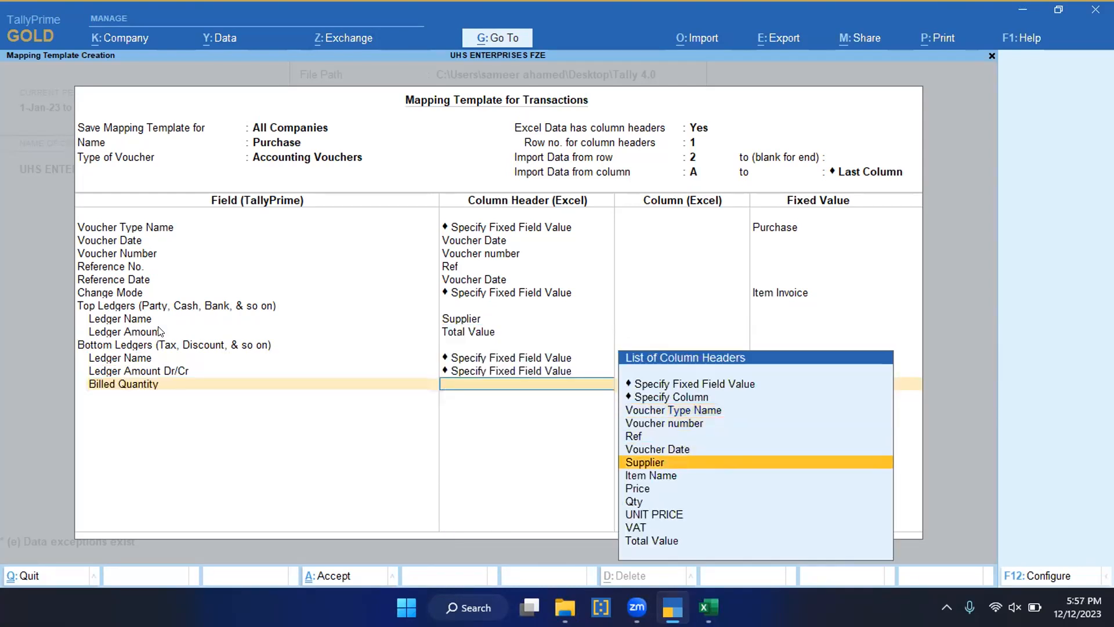
pyautogui.press('Return')
# Step: Add a second Bottom Ledgers group and give its Ledger Name field a fixed field value
pyautogui.press('Return')
pyautogui.write('Bot')
pyautogui.press('Return')
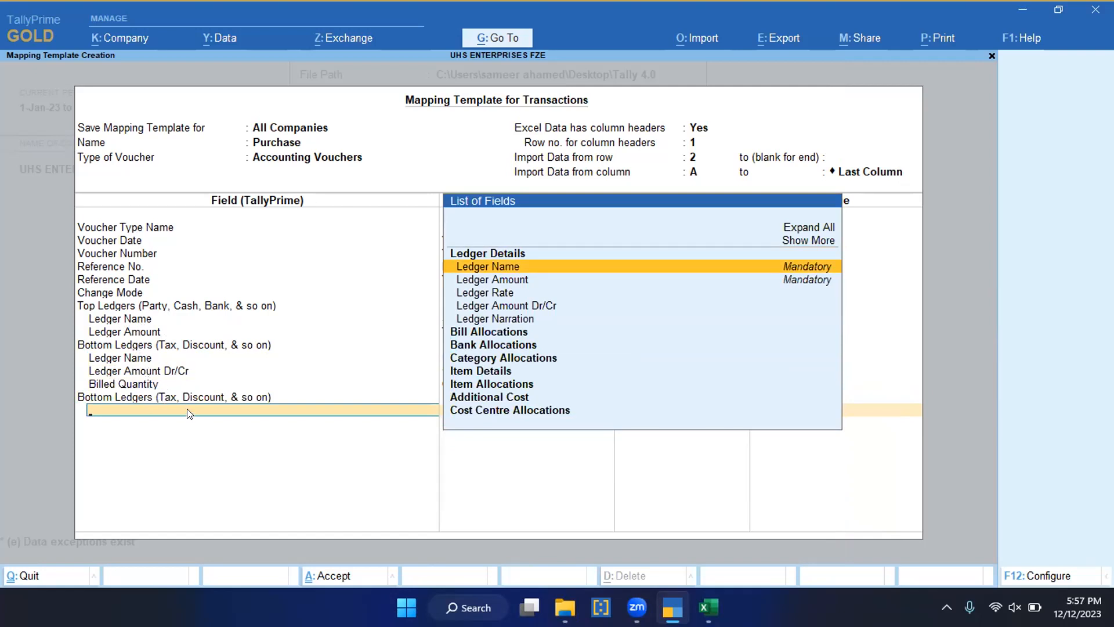
pyautogui.write('L')
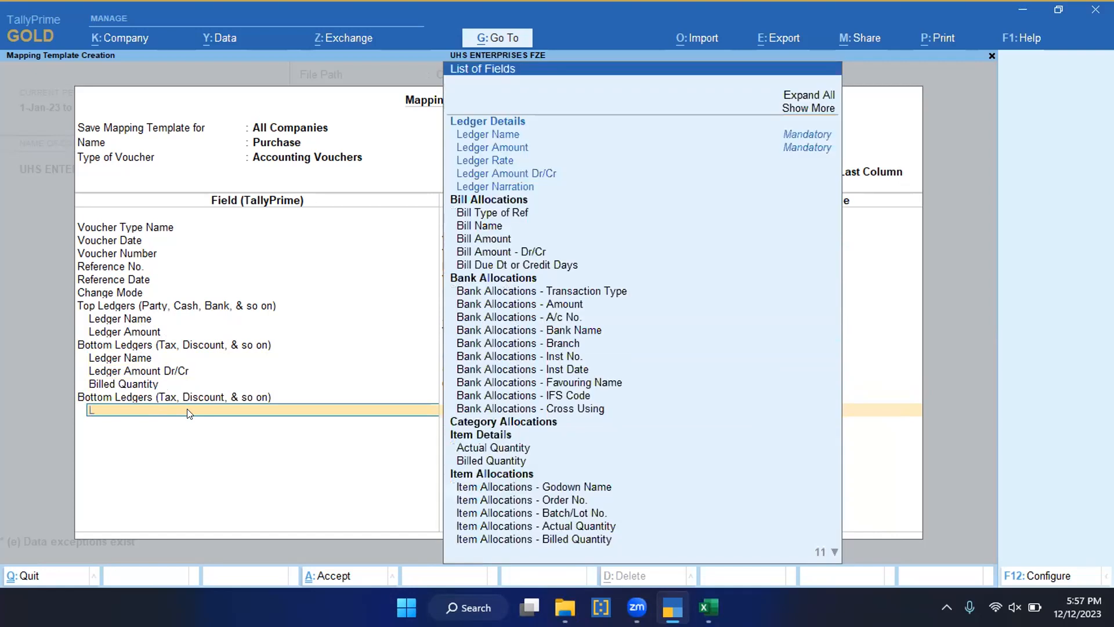
pyautogui.write('ed')
pyautogui.press('Down')
pyautogui.press('Up')
pyautogui.press('Up')
pyautogui.press('Up')
pyautogui.press('Up')
pyautogui.press('Up')
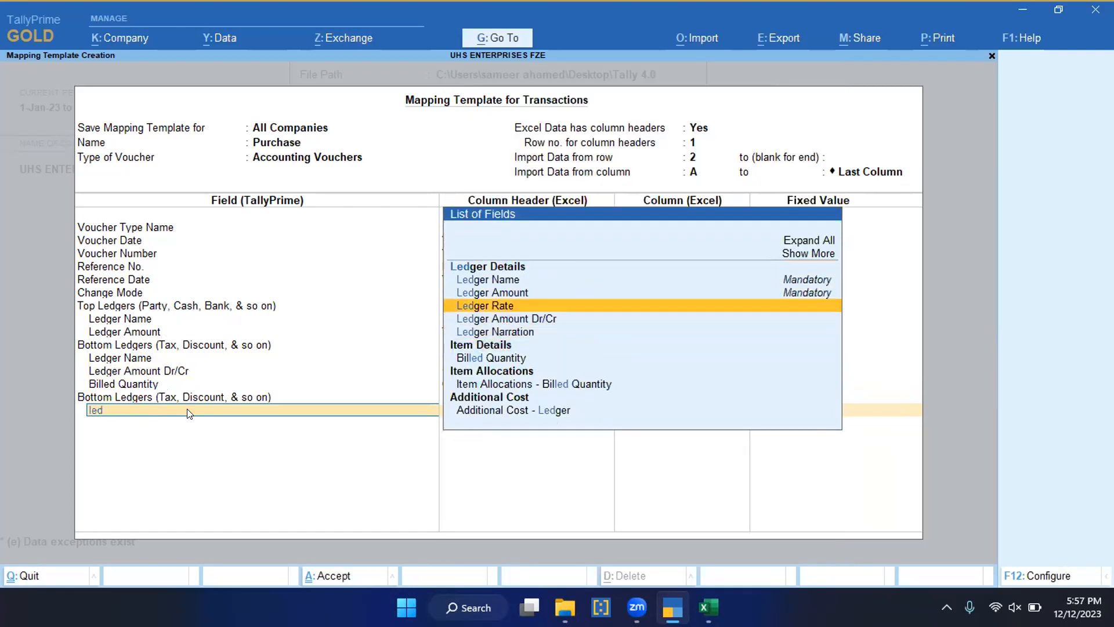
pyautogui.press('Return')
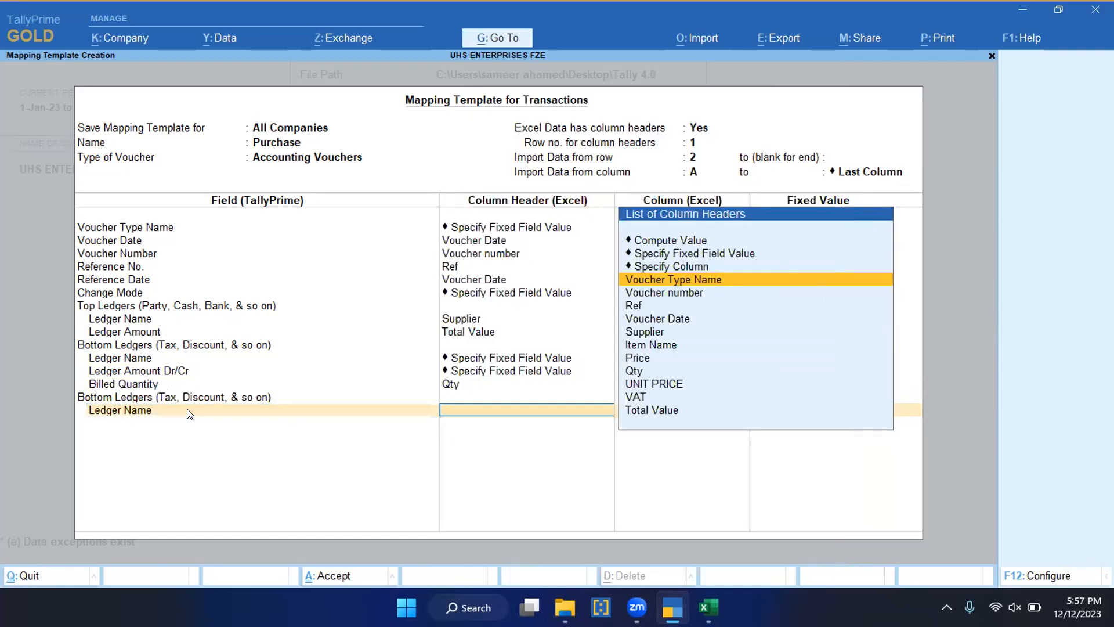
pyautogui.press('Up')
pyautogui.press('Up')
pyautogui.press('Return')
pyautogui.press('Down')
pyautogui.press('Down')
pyautogui.press('Down')
pyautogui.press('Down')
pyautogui.press('Down')
pyautogui.press('Down')
pyautogui.press('Return')
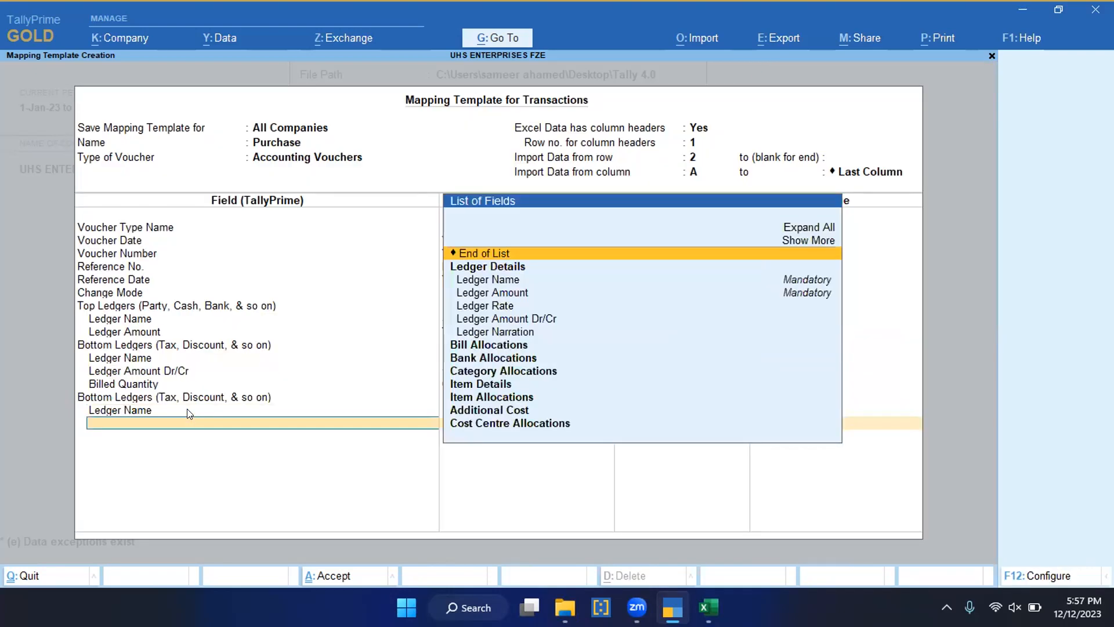
# Step: Add the Ledger Amount Dr/Cr field under the second Bottom Ledgers group with a fixed field value
pyautogui.write('Ledge')
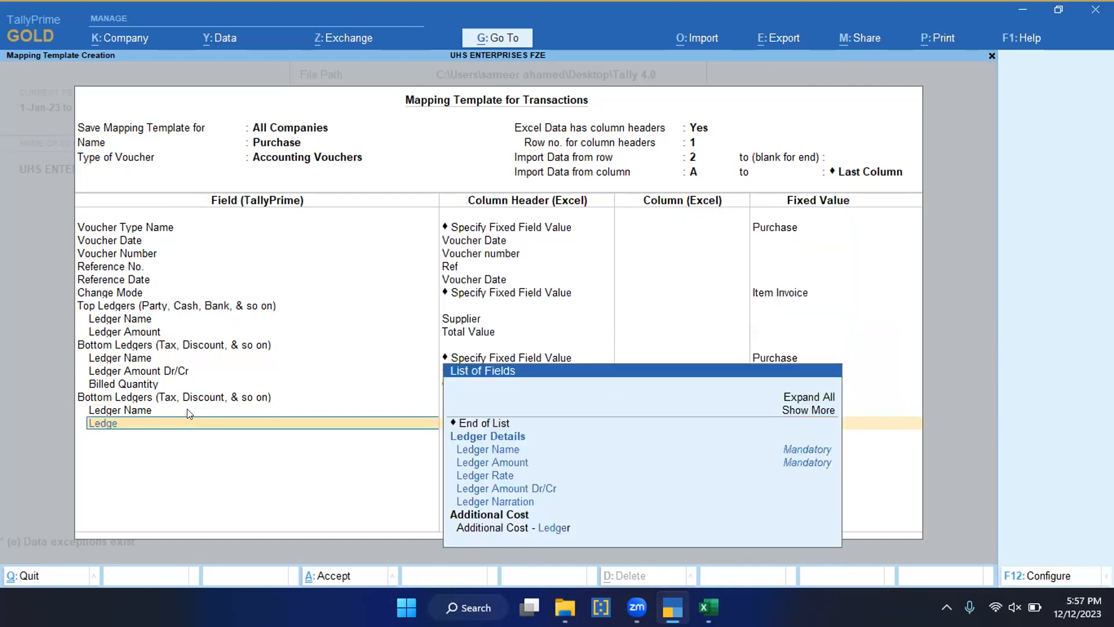
pyautogui.press('Down')
pyautogui.press('Down')
pyautogui.press('Down')
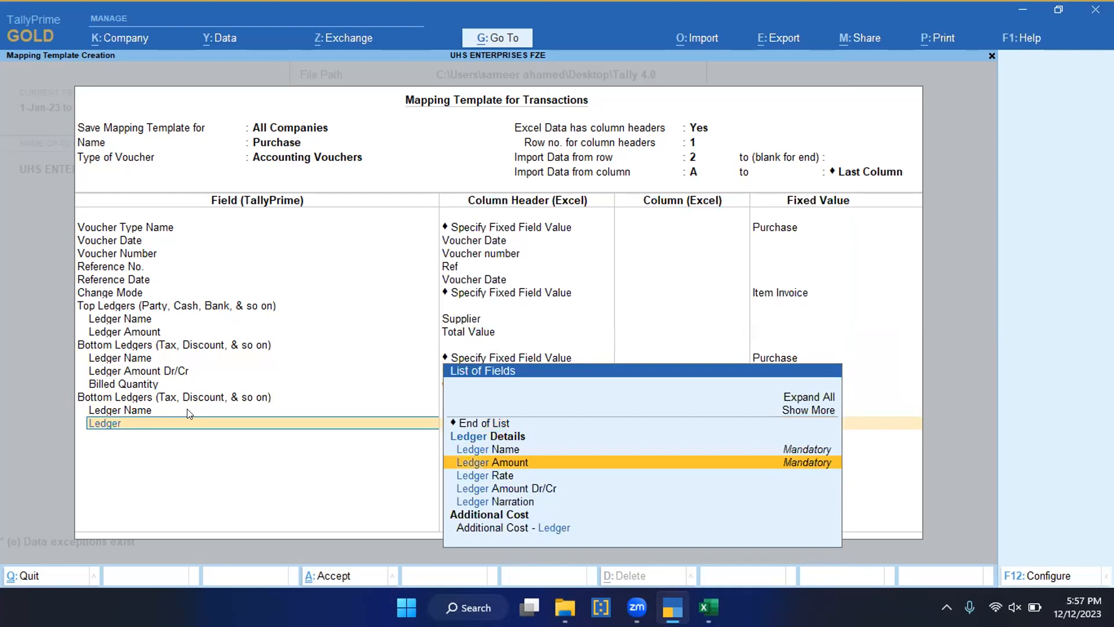
pyautogui.press('Down')
pyautogui.press('Down')
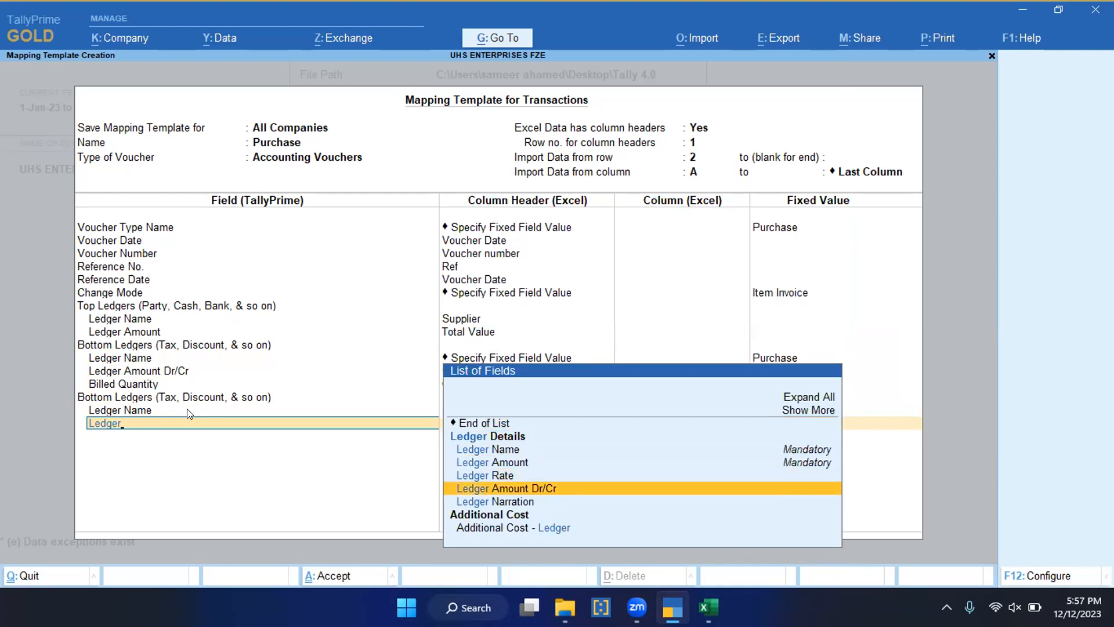
pyautogui.press('Return')
pyautogui.press('Up')
pyautogui.press('Up')
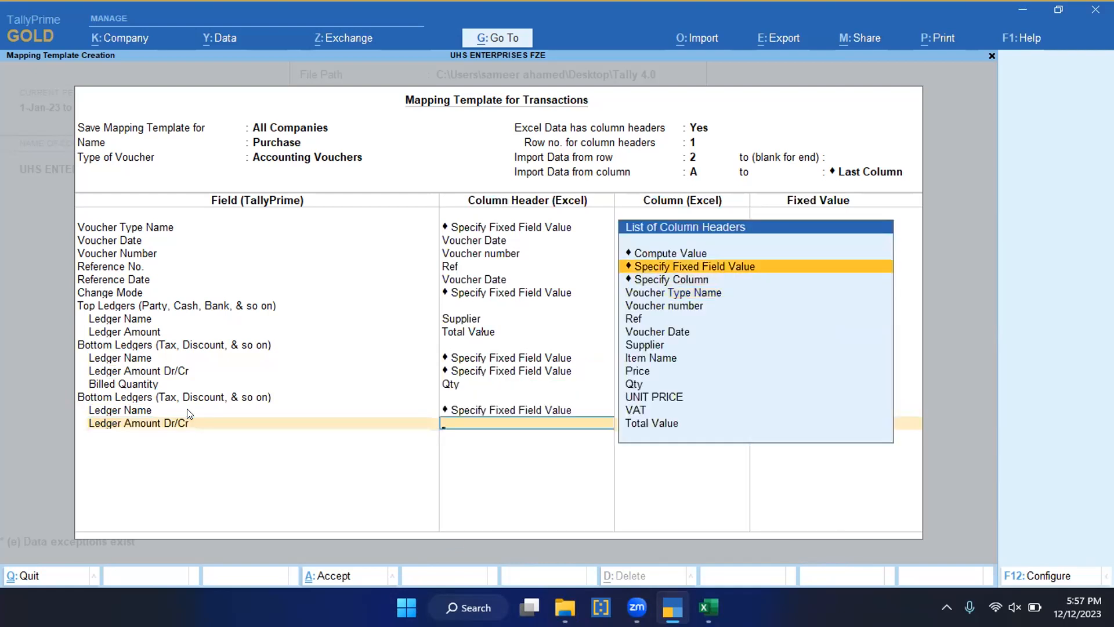
pyautogui.press('Return')
pyautogui.press('Down')
pyautogui.press('Return')
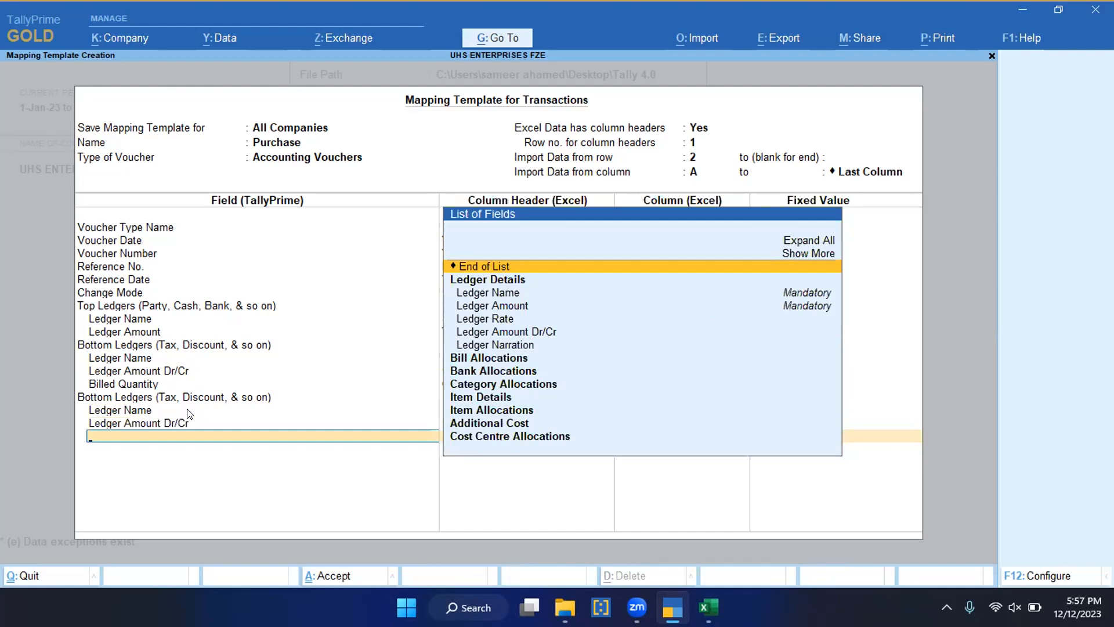
# Step: Add the Item Name field under the second Bottom Ledgers group and map it to the Item Name column header
pyautogui.write('item')
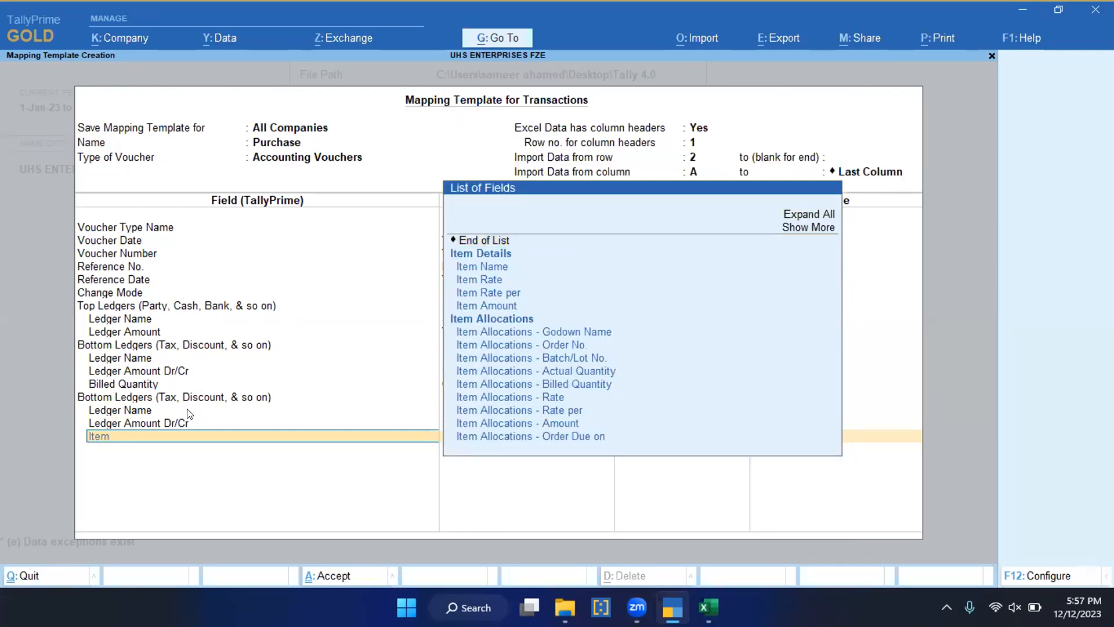
pyautogui.press('Return')
pyautogui.press('Down')
pyautogui.press('Down')
pyautogui.press('Down')
pyautogui.press('Down')
pyautogui.press('Down')
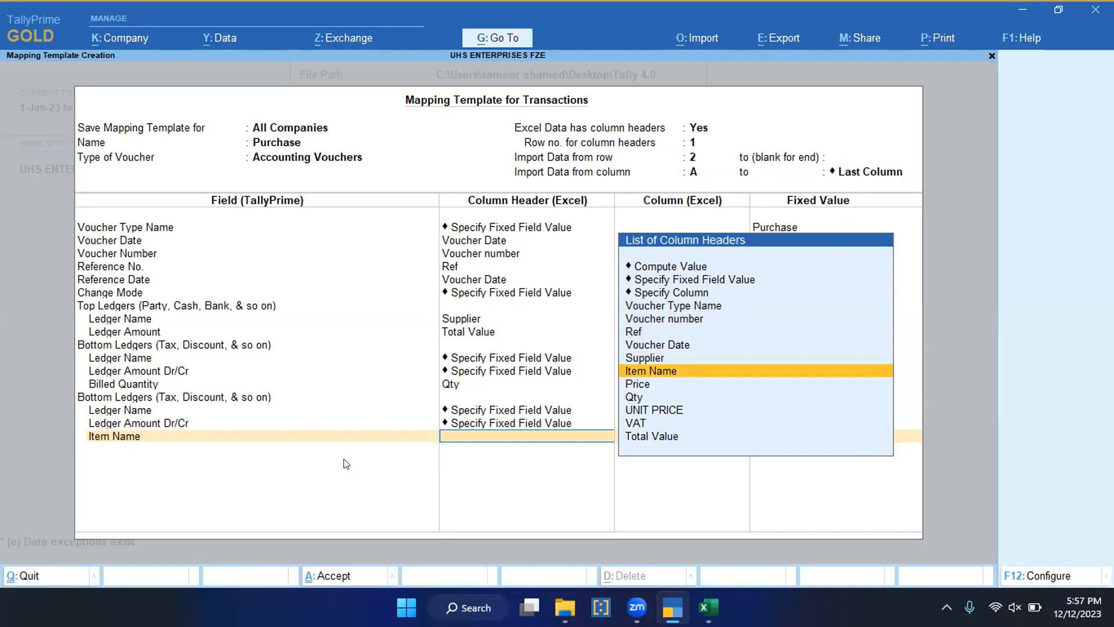
pyautogui.click(662, 376)
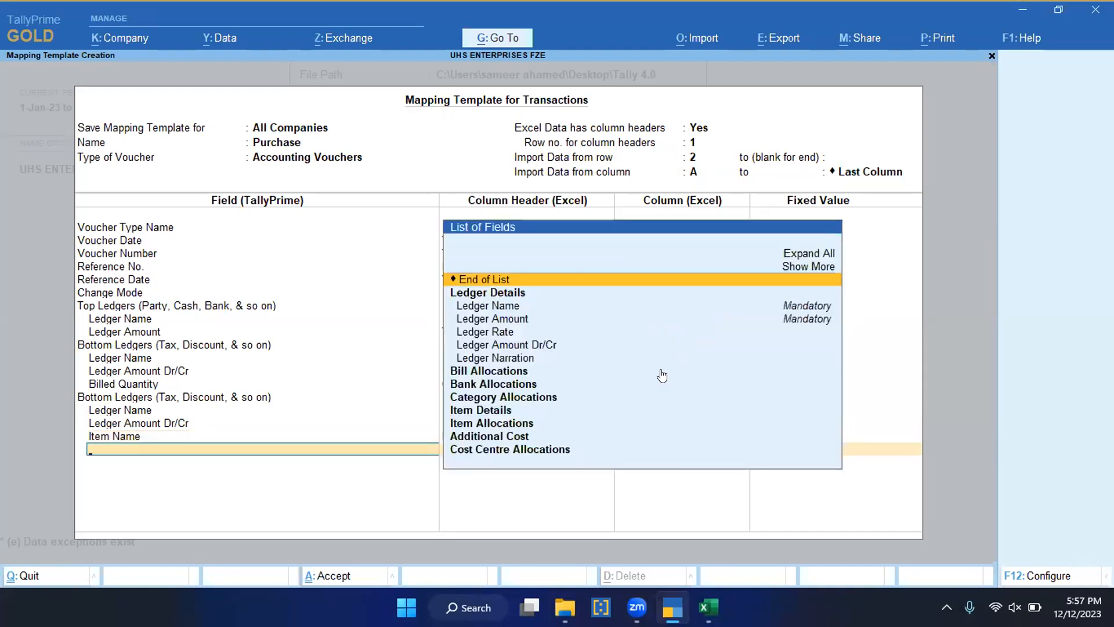
# Step: Add the Item Rate per field and map it to the Price column header
pyautogui.write('Item')
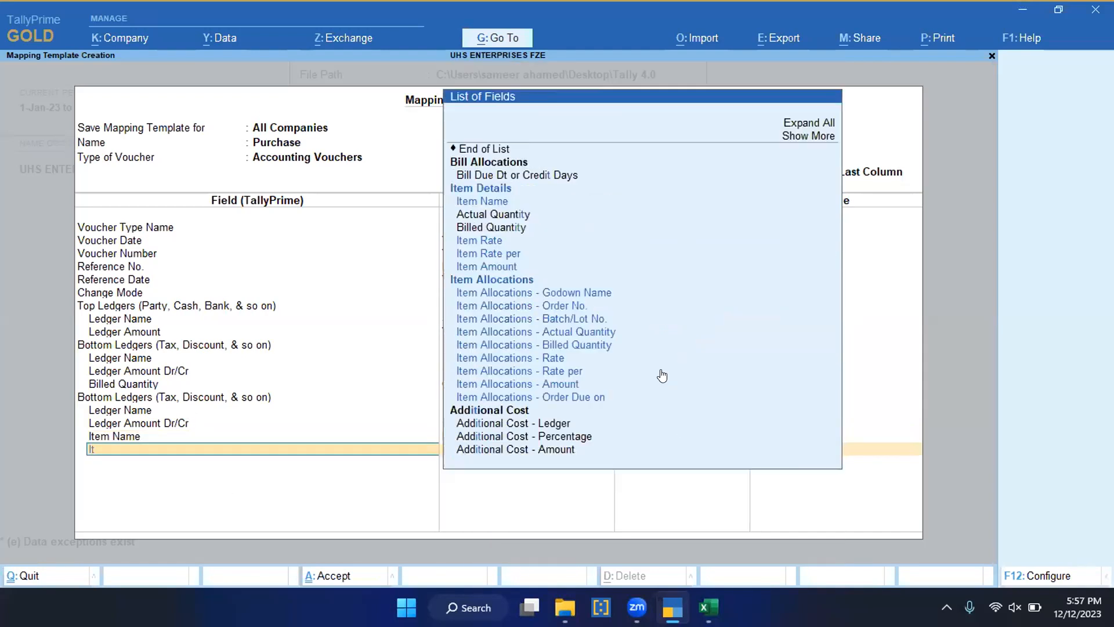
pyautogui.press('Down')
pyautogui.press('Down')
pyautogui.press('Up')
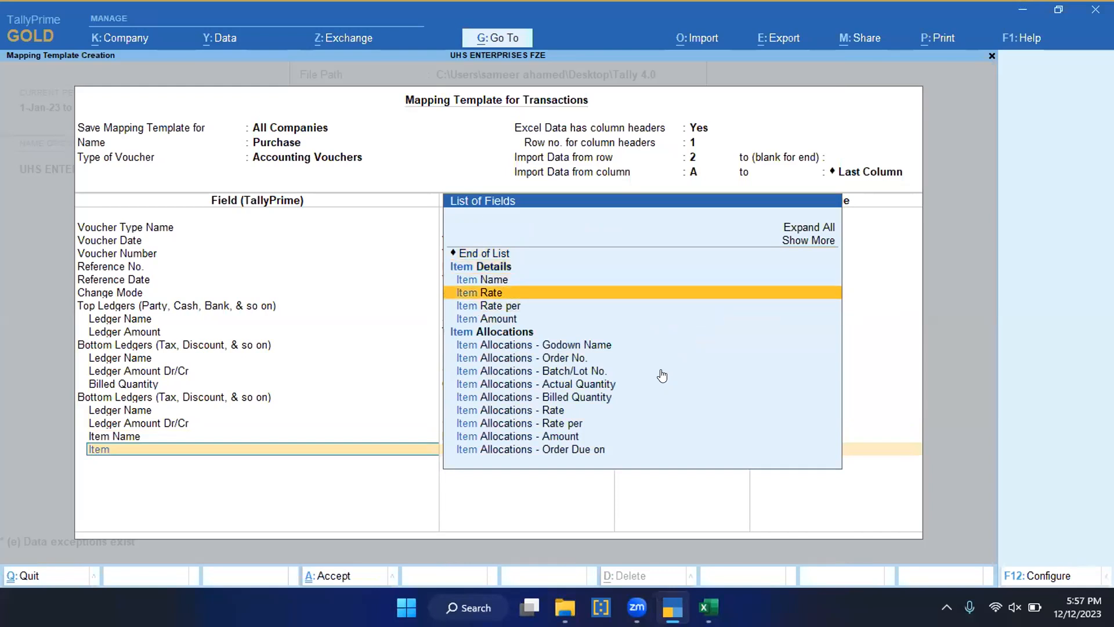
pyautogui.press('Down')
pyautogui.press('Return')
pyautogui.press('Down')
pyautogui.press('Down')
pyautogui.press('Down')
pyautogui.press('Down')
pyautogui.press('Down')
pyautogui.press('Down')
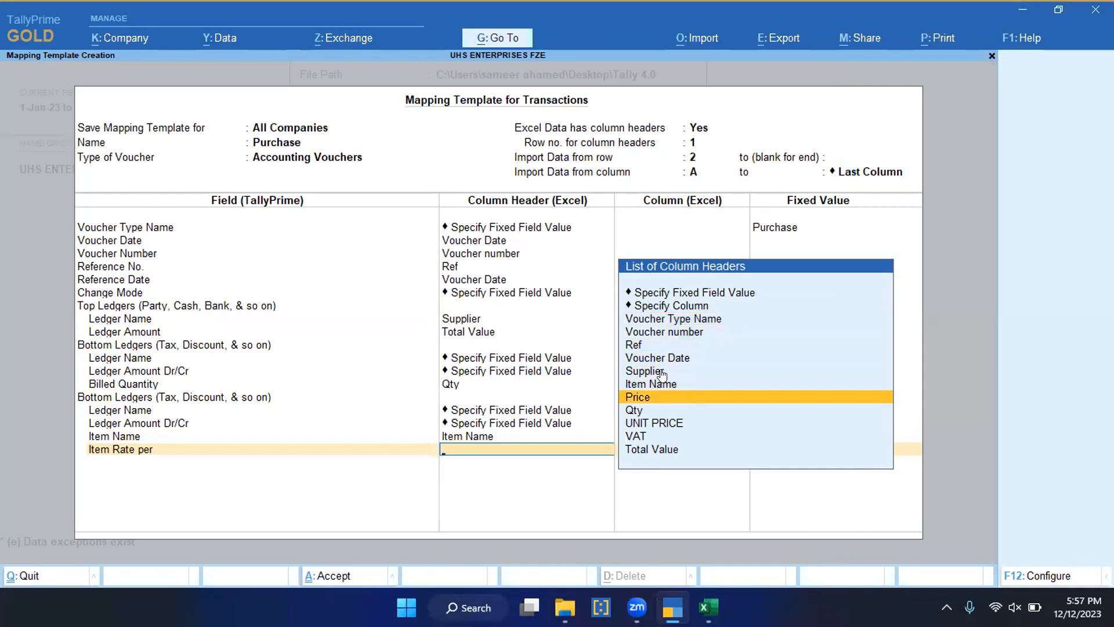
pyautogui.press('Return')
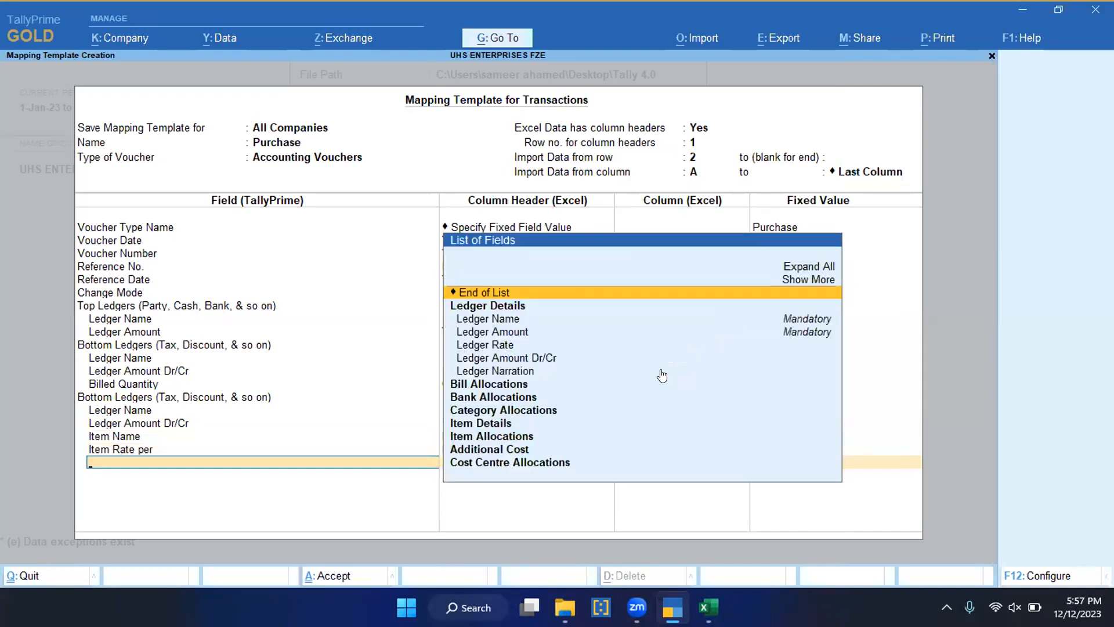
# Step: Add the Billed Quantity field under the second Bottom Ledgers group and map it to the Qty column header
pyautogui.write('Bil')
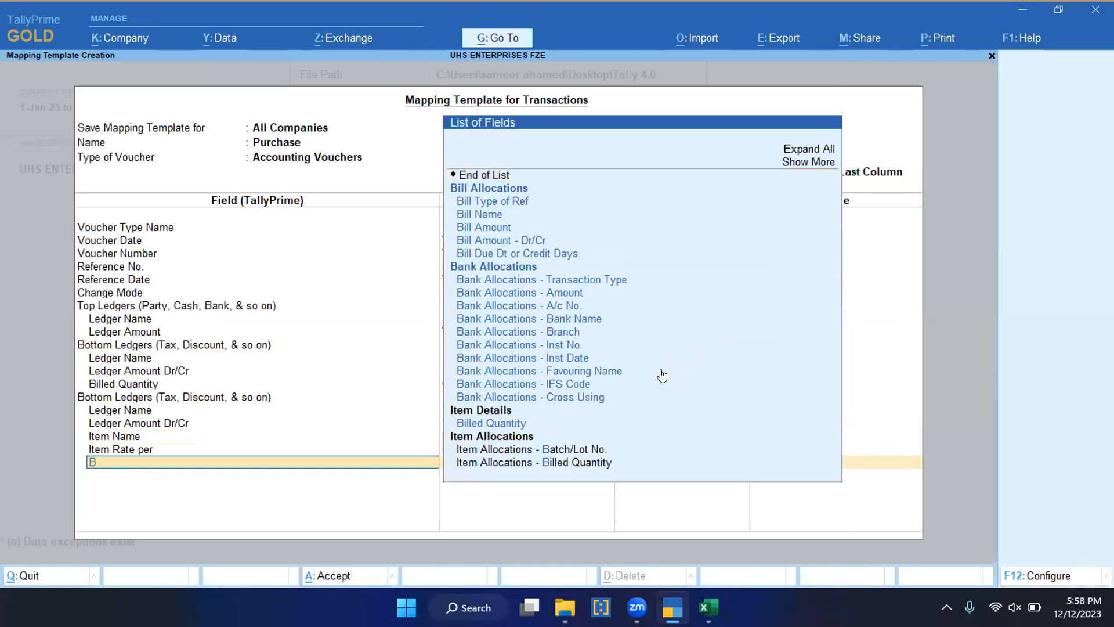
pyautogui.press('Down')
pyautogui.press('Down')
pyautogui.press('Down')
pyautogui.press('Down')
pyautogui.press('Down')
pyautogui.press('Down')
pyautogui.press('Down')
pyautogui.press('Down')
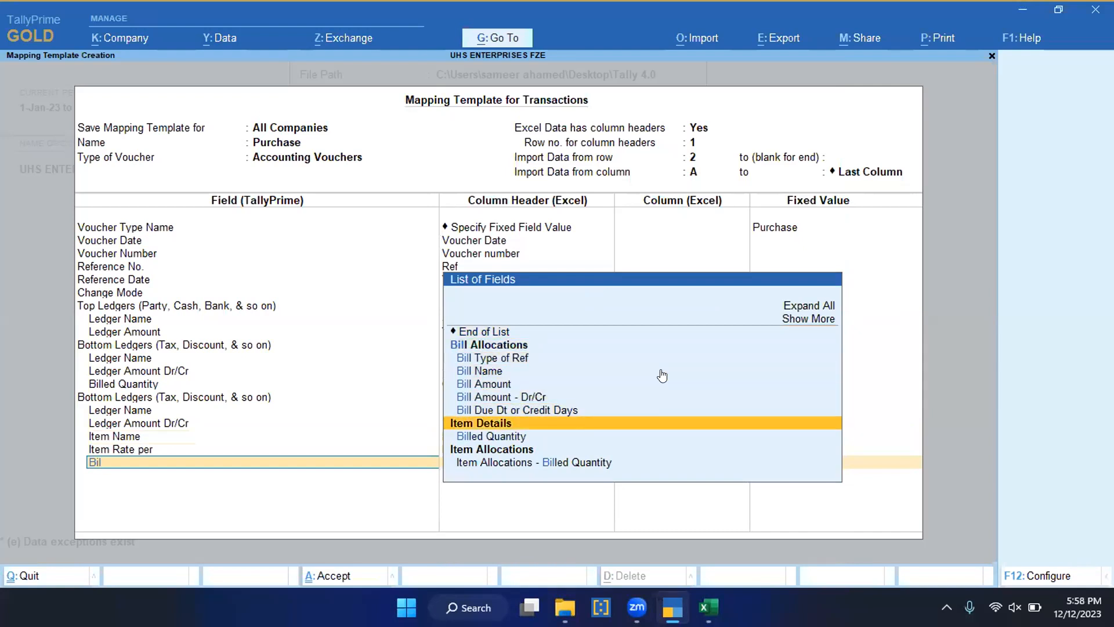
pyautogui.press('Return')
pyautogui.press('Down')
pyautogui.press('Down')
pyautogui.press('Down')
pyautogui.press('Down')
pyautogui.press('Down')
pyautogui.press('Down')
pyautogui.press('Down')
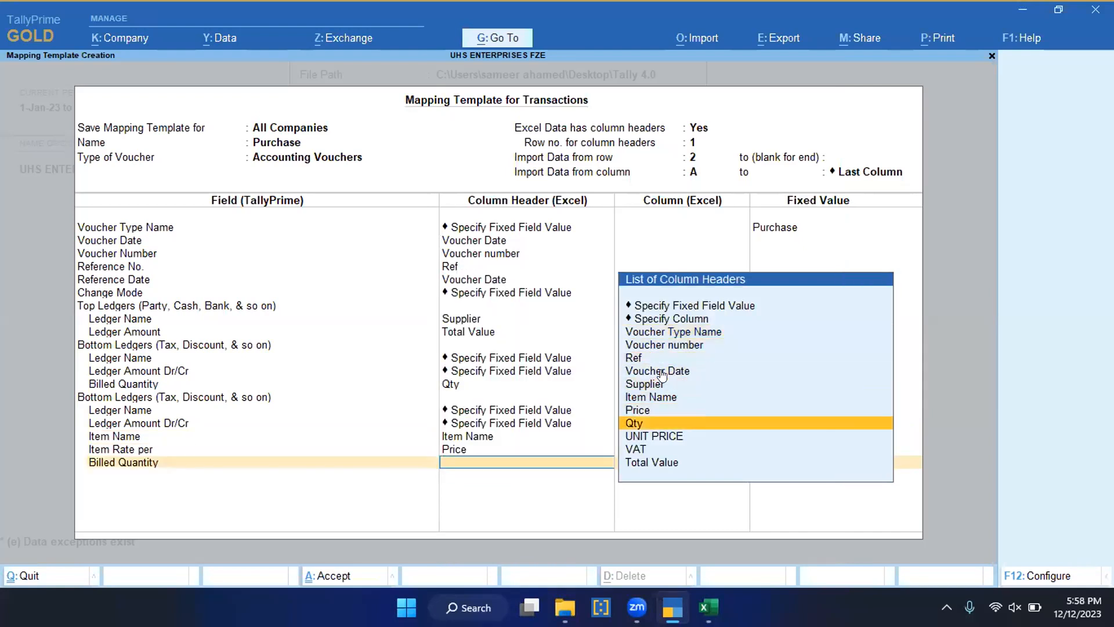
pyautogui.press('Return')
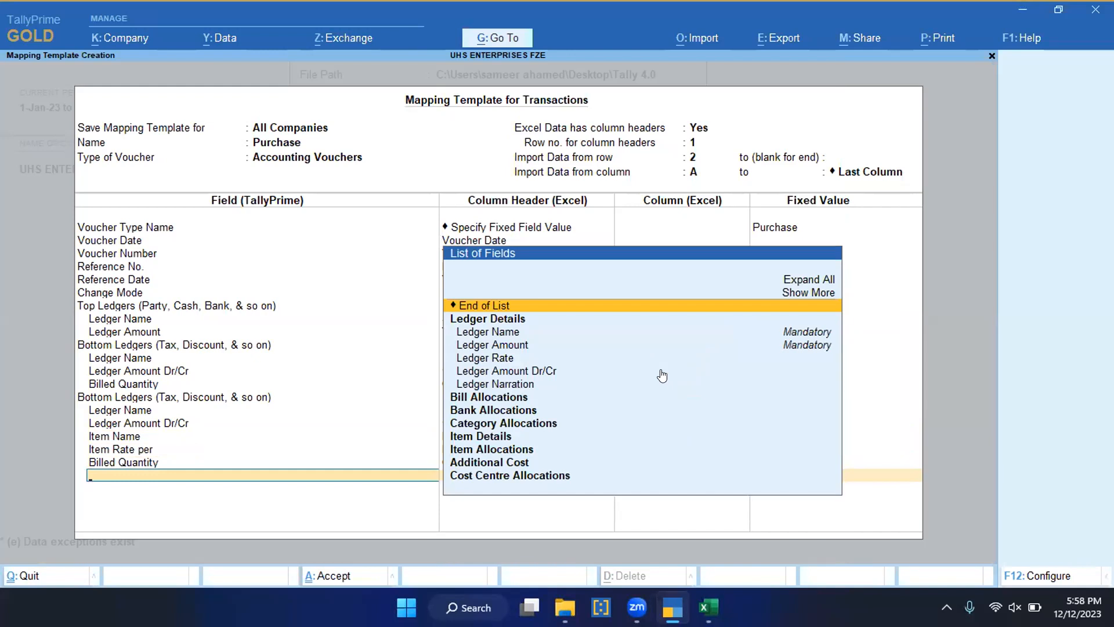
# Step: Add the Item Amount field under the second Bottom Ledgers group and map it to the UNIT PRICE column header
pyautogui.write('Item')
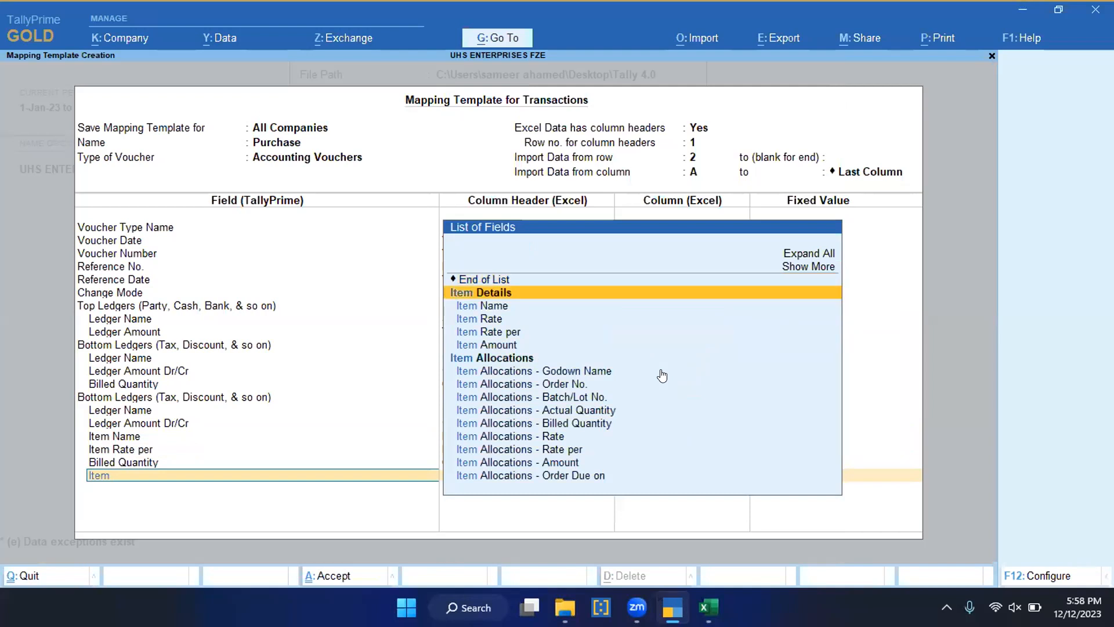
pyautogui.press('Down')
pyautogui.press('Down')
pyautogui.press('Down')
pyautogui.press('Down')
pyautogui.press('Return')
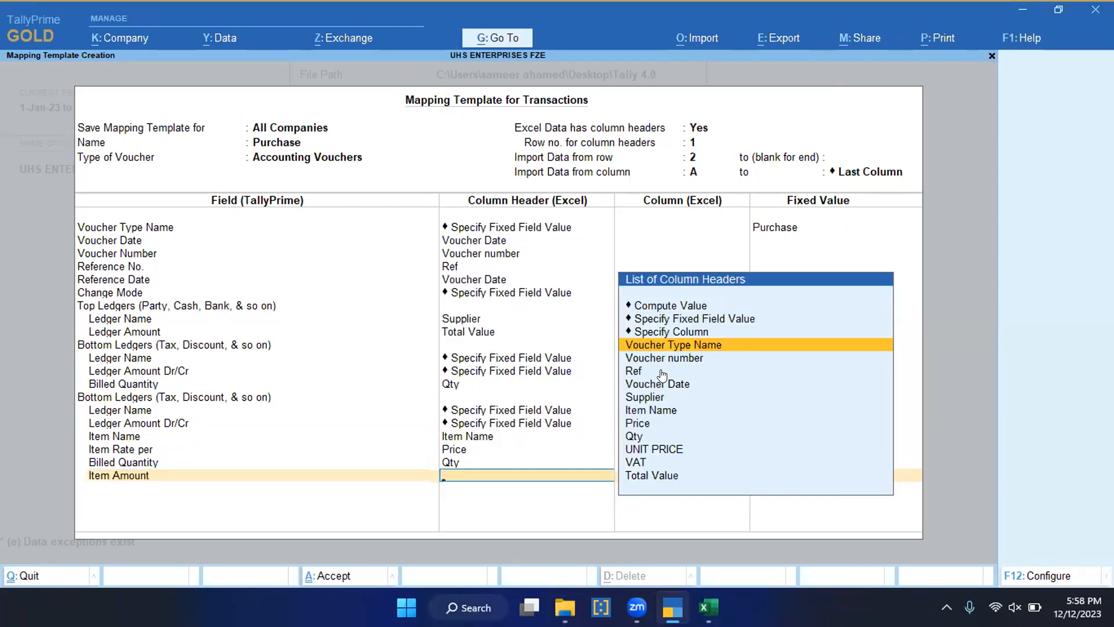
pyautogui.press('Down')
pyautogui.press('Down')
pyautogui.press('Down')
pyautogui.press('Down')
pyautogui.press('Down')
pyautogui.press('Down')
pyautogui.press('Down')
pyautogui.press('Down')
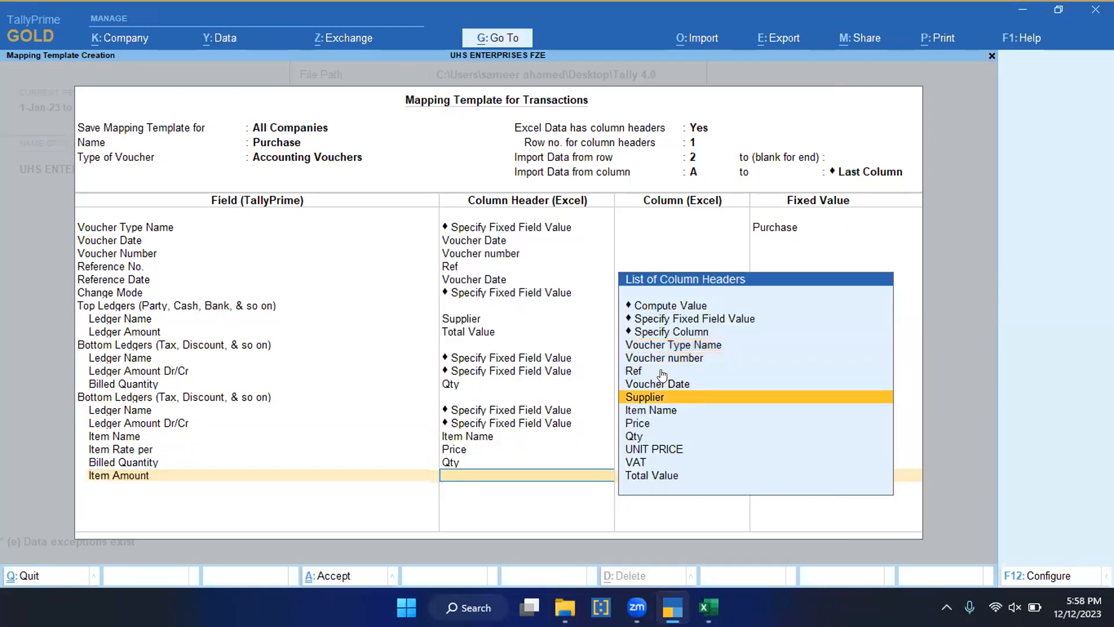
pyautogui.press('Down')
pyautogui.press('Down')
pyautogui.press('Up')
pyautogui.press('Up')
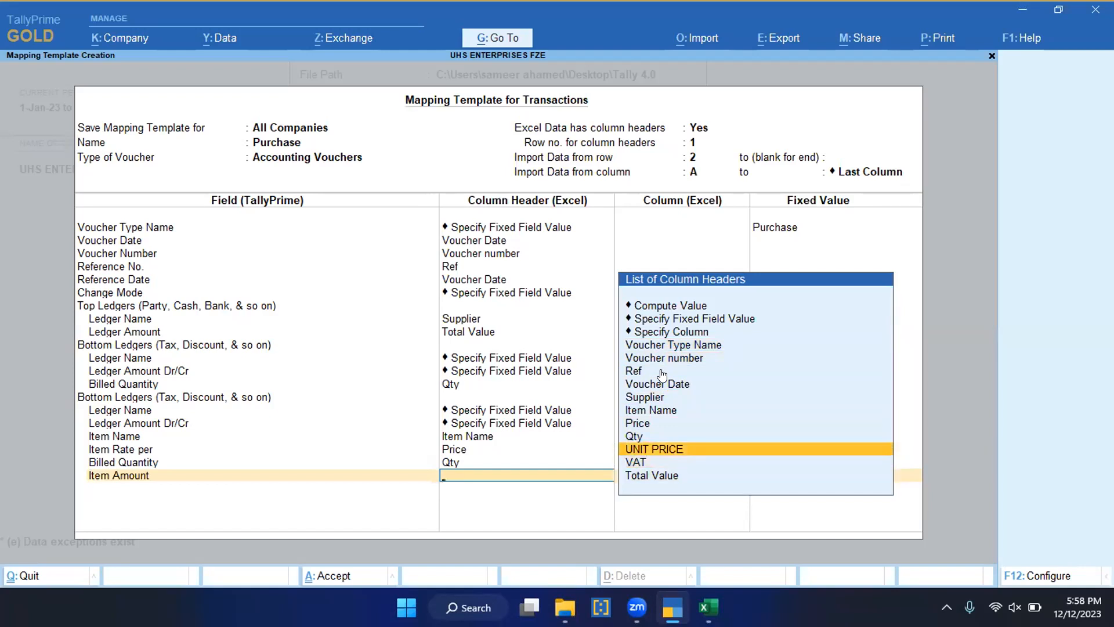
pyautogui.press('Return')
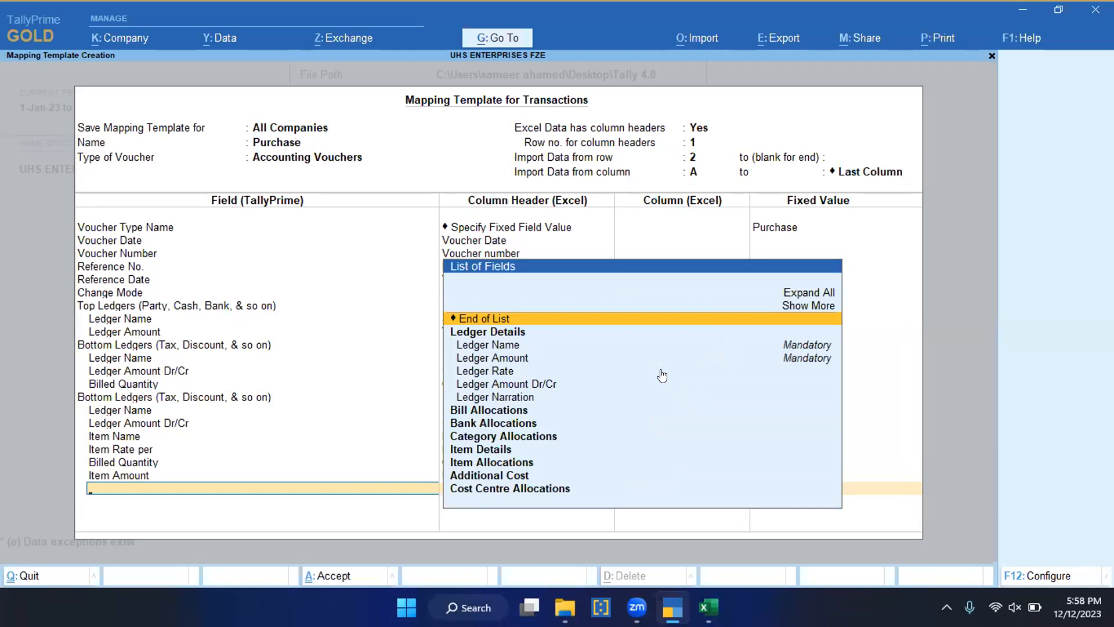
# Step: Add a third Bottom Ledgers group with a Ledger Name field mapped to the VAT column header
pyautogui.write('Bot')
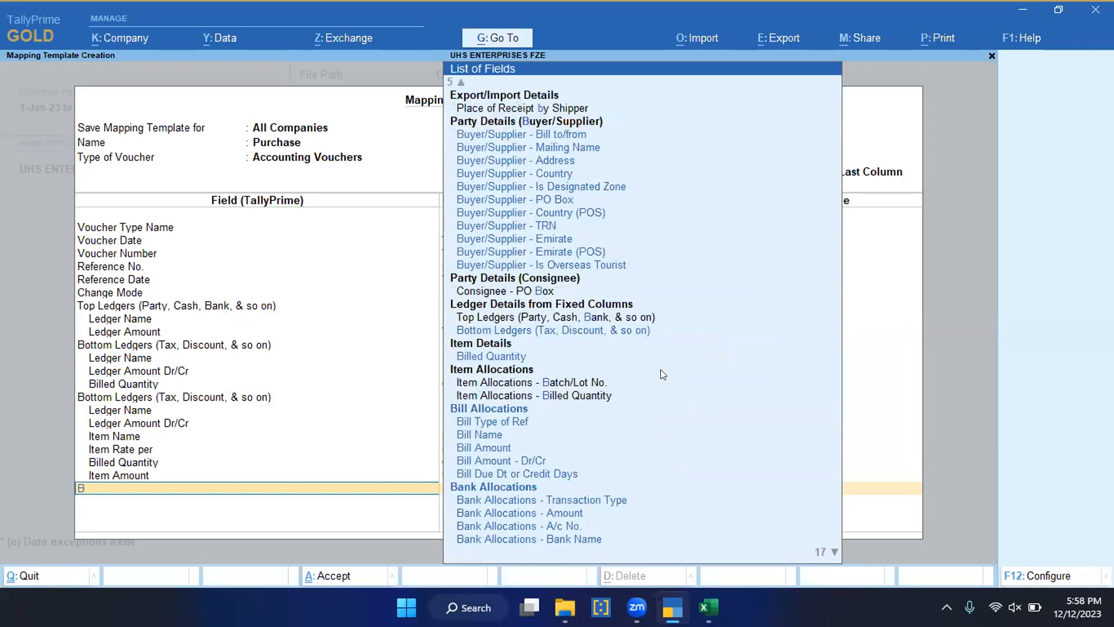
pyautogui.press('Return')
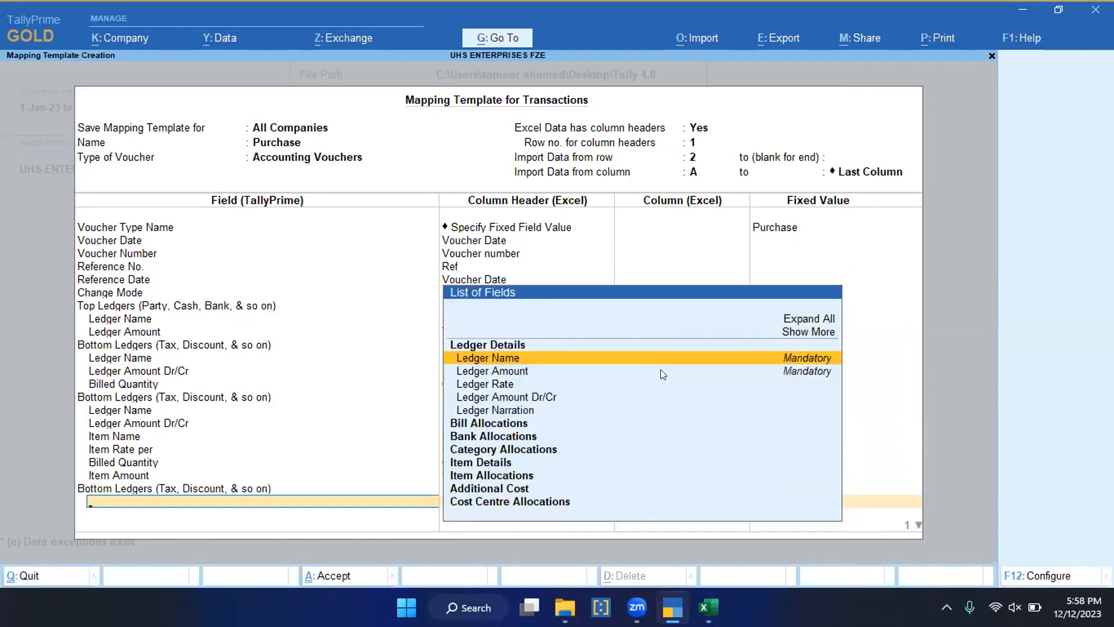
pyautogui.write('Ledg')
pyautogui.press('Return')
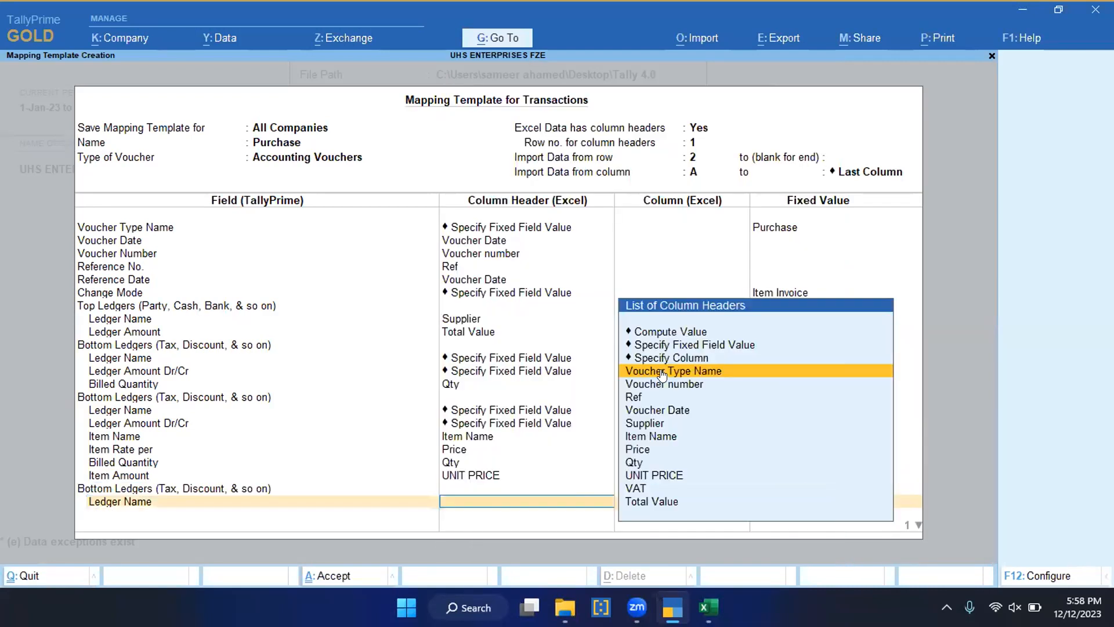
pyautogui.press('Down')
pyautogui.press('Down')
pyautogui.press('Down')
pyautogui.press('Down')
pyautogui.press('Down')
pyautogui.press('Down')
pyautogui.press('Down')
pyautogui.press('Down')
pyautogui.press('Down')
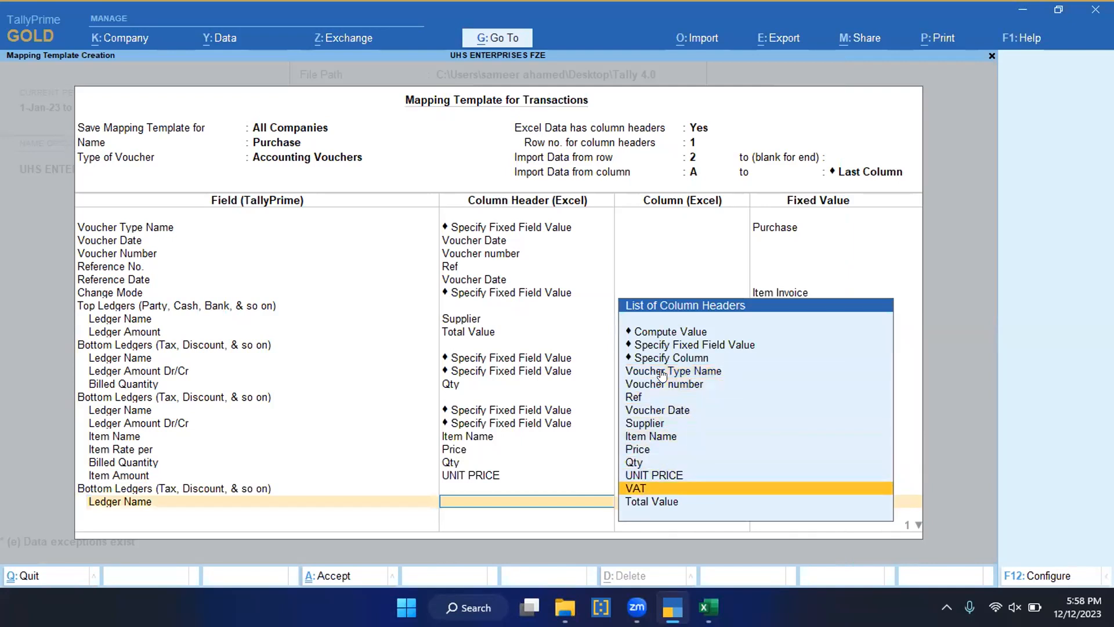
pyautogui.press('Return')
# Step: Add the Ledger Amount Dr/Cr field under the third Bottom Ledgers group with the fixed value Dr
pyautogui.write('Ledg')
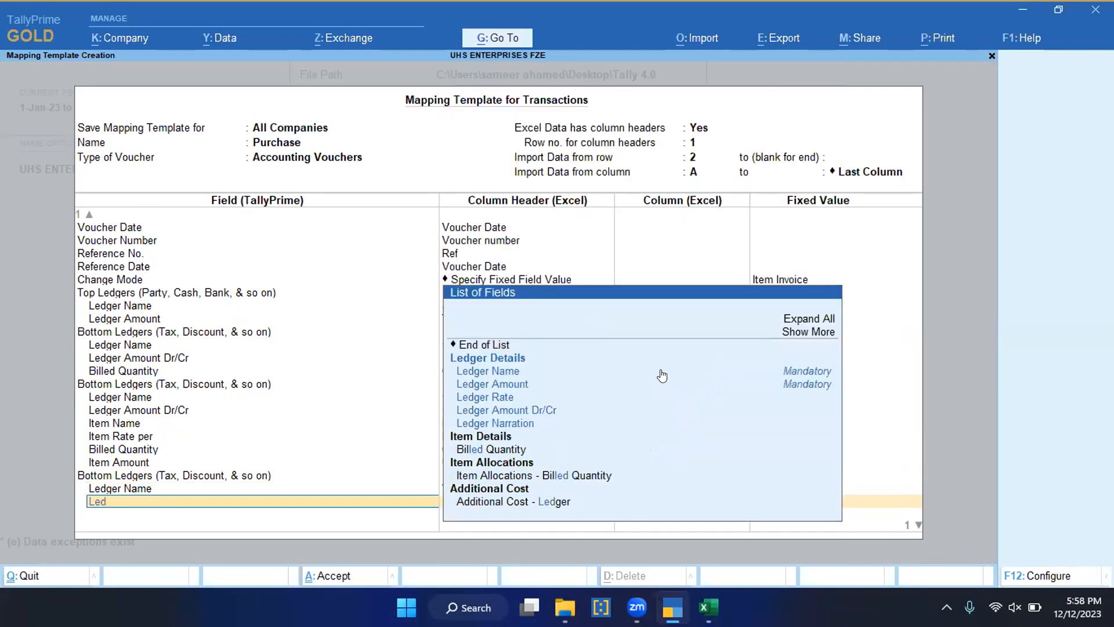
pyautogui.press('Down')
pyautogui.press('Down')
pyautogui.press('Down')
pyautogui.press('Down')
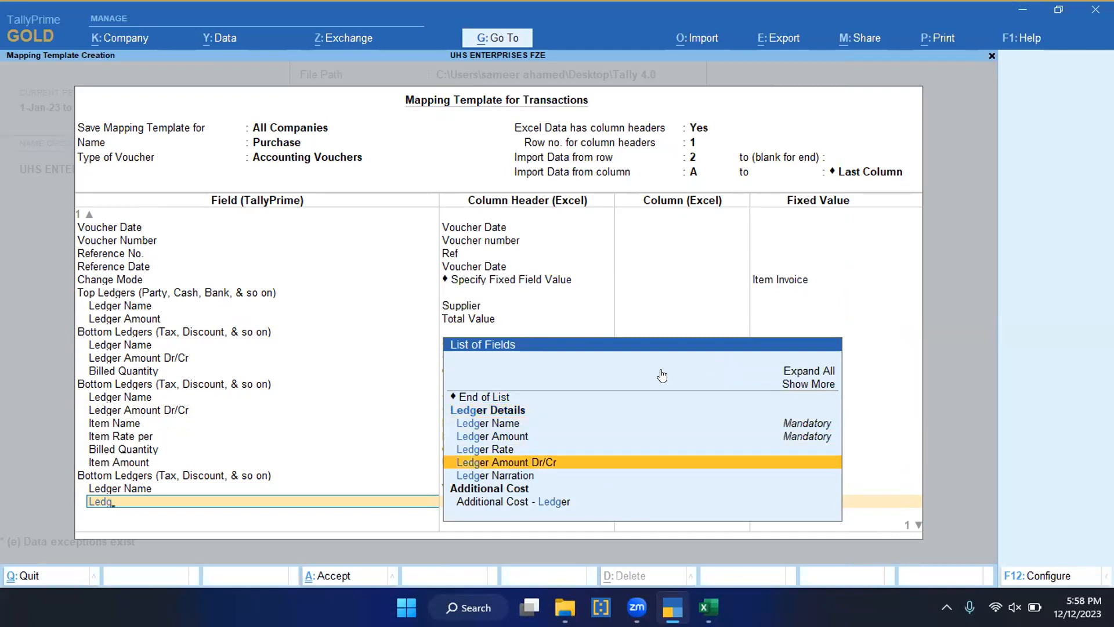
pyautogui.press('Return')
pyautogui.press('Up')
pyautogui.press('Up')
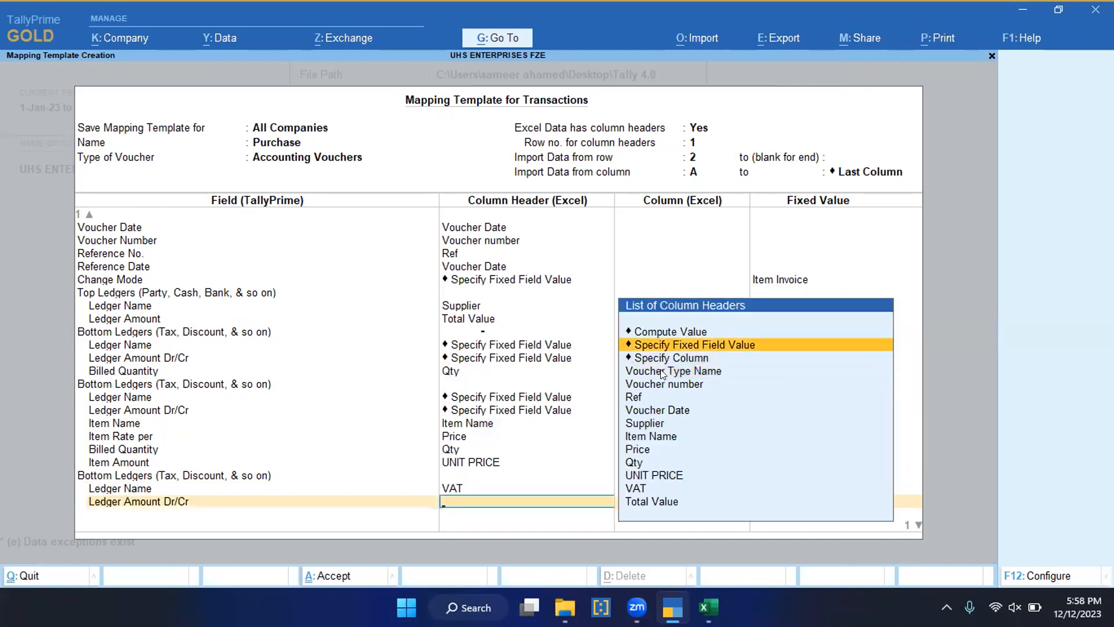
pyautogui.press('Return')
pyautogui.press('Down')
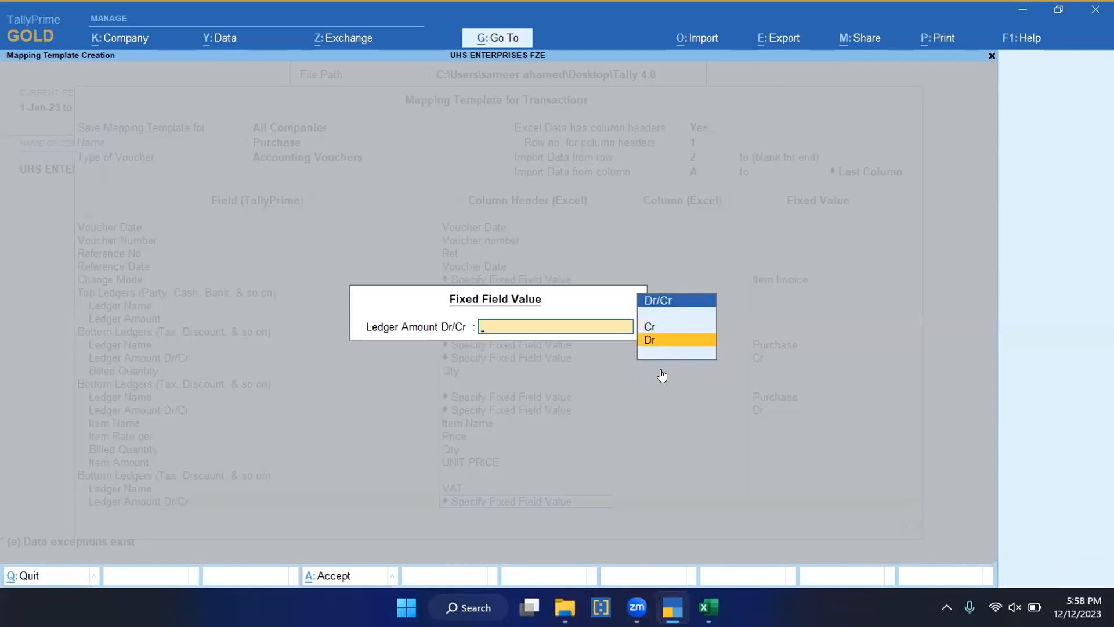
pyautogui.press('Return')
# Step: Add the Ledger Amount field under the third Bottom Ledgers group
pyautogui.write('Ledg')
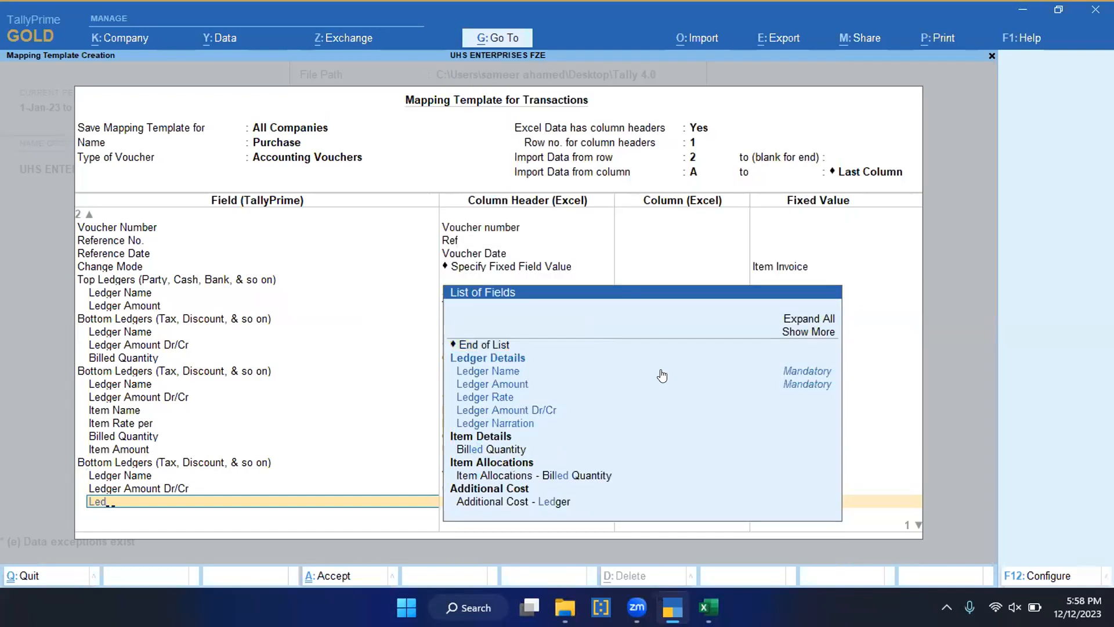
pyautogui.press('Down')
pyautogui.press('Down')
pyautogui.press('Down')
pyautogui.press('Up')
pyautogui.press('Up')
pyautogui.press('Up')
pyautogui.press('Down')
pyautogui.press('Down')
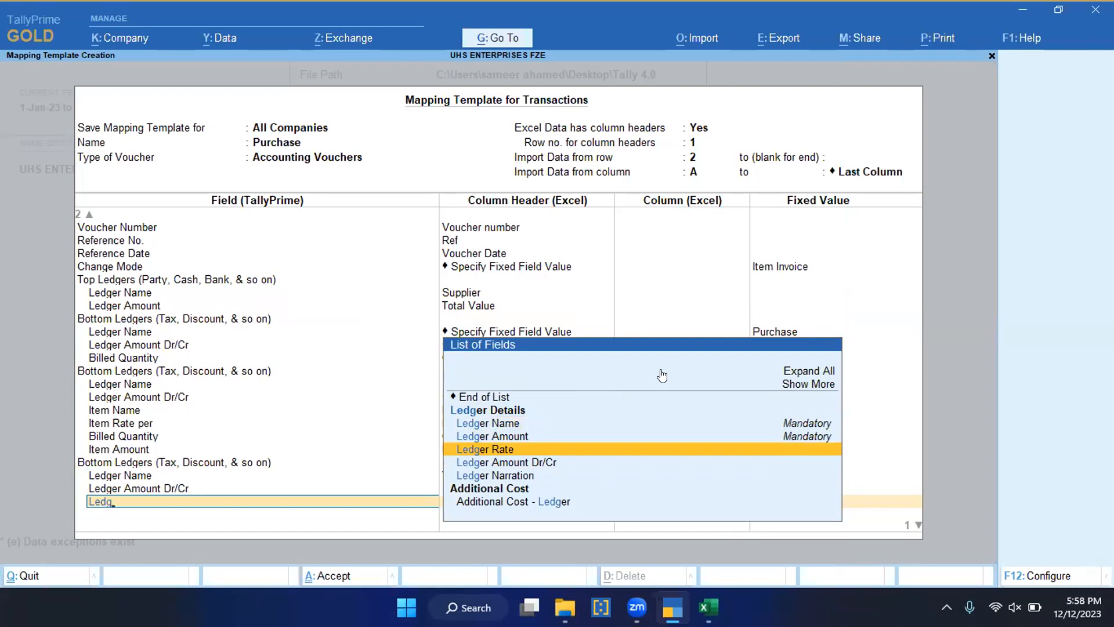
pyautogui.press('Up')
pyautogui.press('Up')
pyautogui.press('Down')
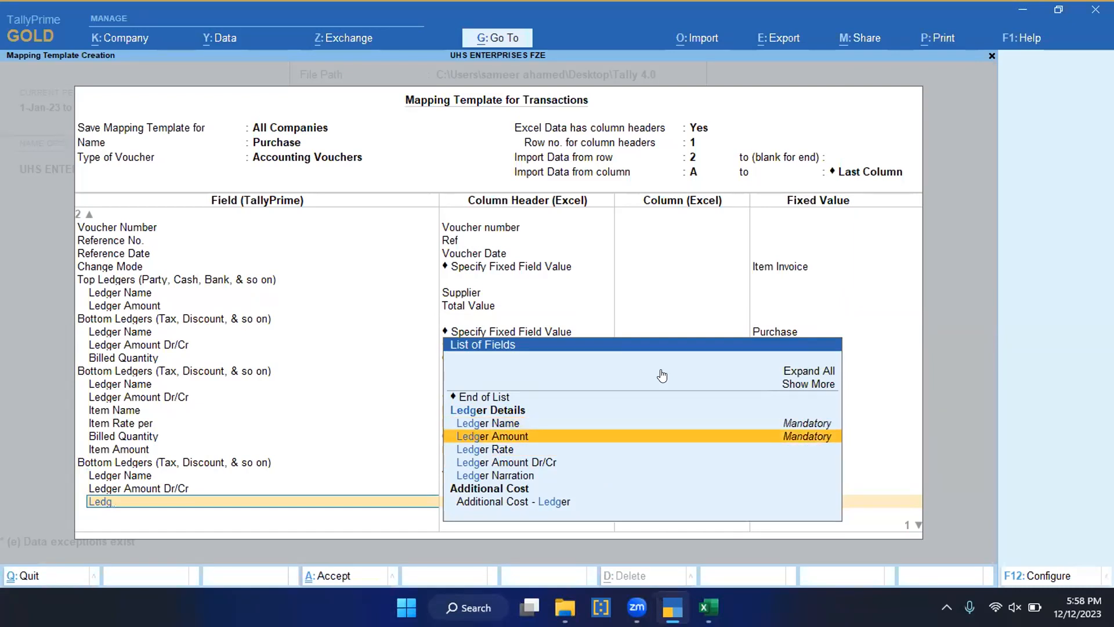
pyautogui.press('Return')
pyautogui.press('Down')
pyautogui.press('Up')
pyautogui.press('Up')
pyautogui.press('Up')
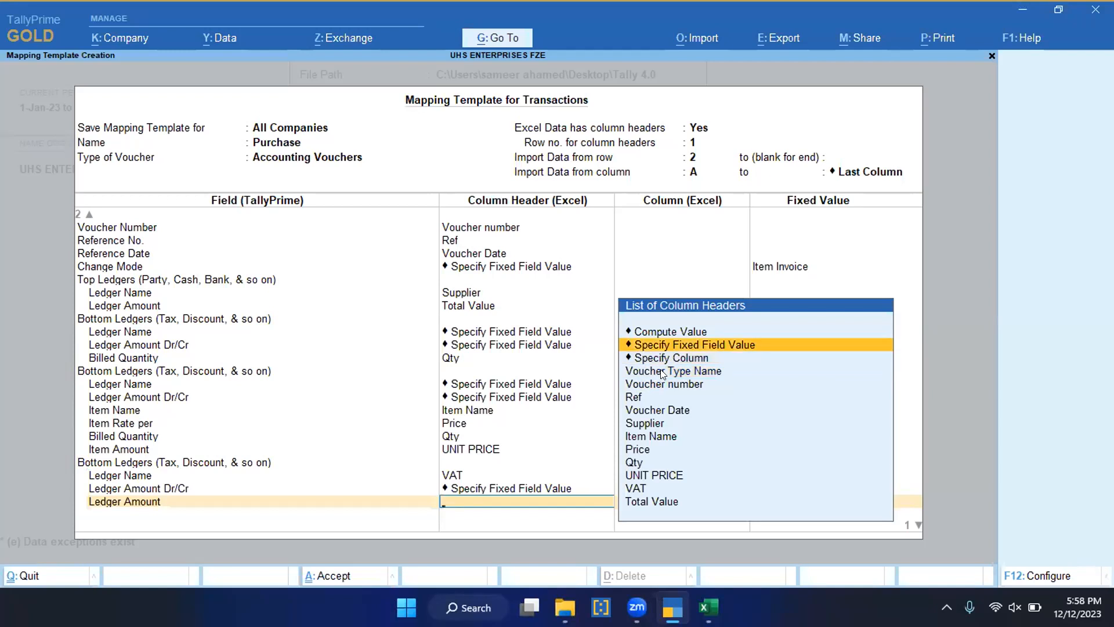
pyautogui.press('Return')
pyautogui.write('vat')
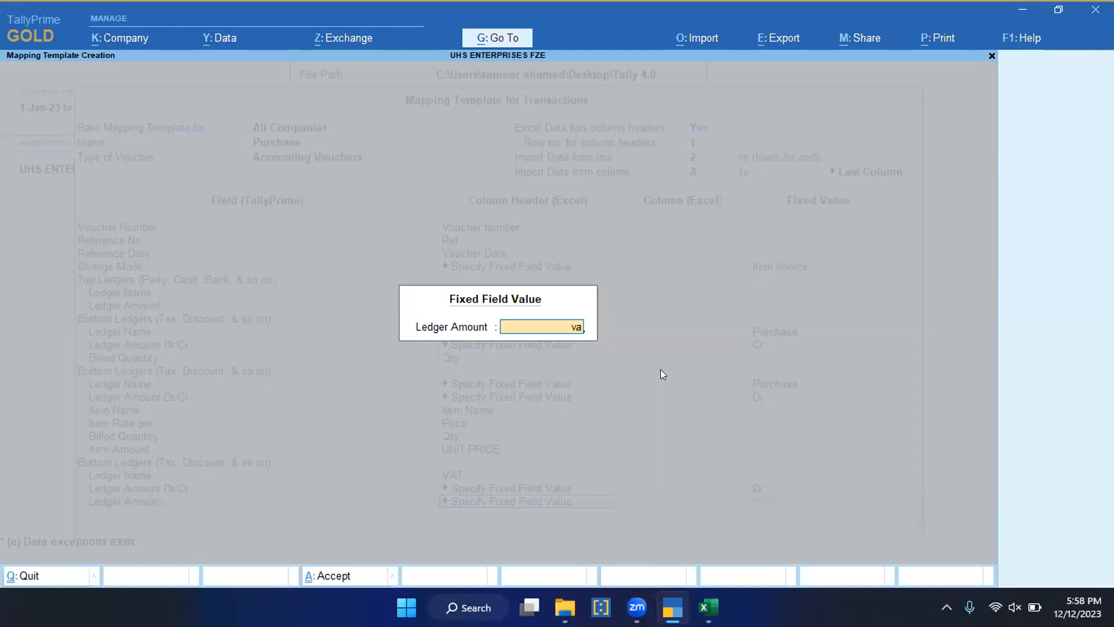
pyautogui.press('BackSpace')
pyautogui.press('BackSpace')
pyautogui.press('BackSpace')
pyautogui.press('Escape')
# Step: Change the third Bottom Ledgers group's Ledger Name mapping to a fixed field value of VAT
pyautogui.press('BackSpace')
pyautogui.press('BackSpace')
pyautogui.press('BackSpace')
pyautogui.press('Return')
pyautogui.press('BackSpace')
pyautogui.press('Return')
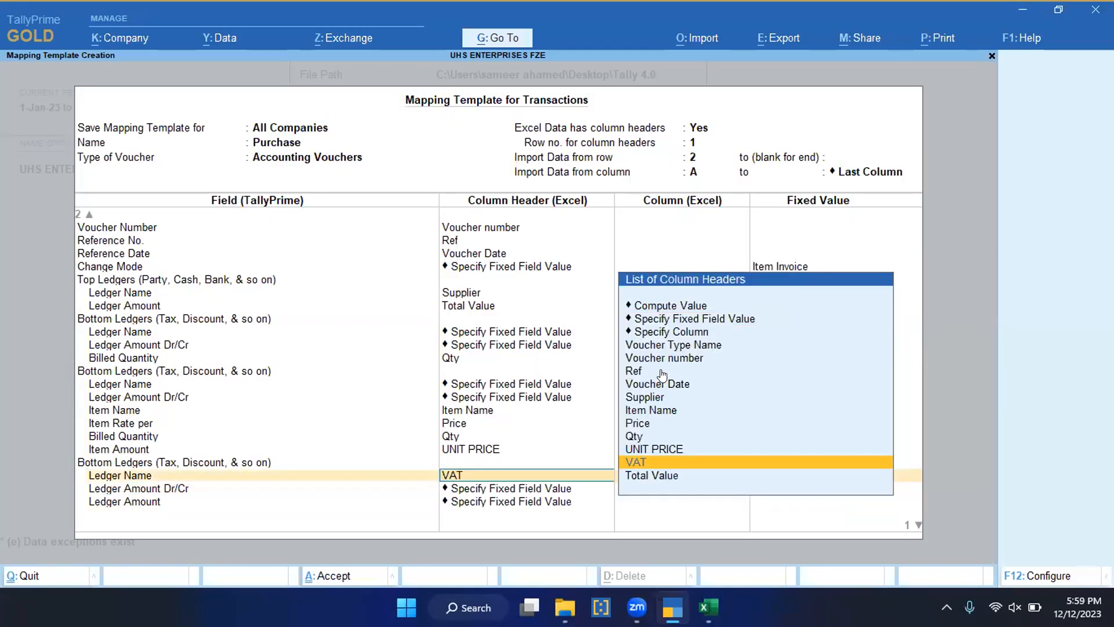
pyautogui.press('BackSpace')
pyautogui.press('BackSpace')
pyautogui.press('Return')
pyautogui.press('Up')
pyautogui.press('Up')
pyautogui.press('Up')
pyautogui.press('Up')
pyautogui.press('Up')
pyautogui.press('Up')
pyautogui.press('Up')
pyautogui.press('Up')
pyautogui.press('Up')
pyautogui.press('Up')
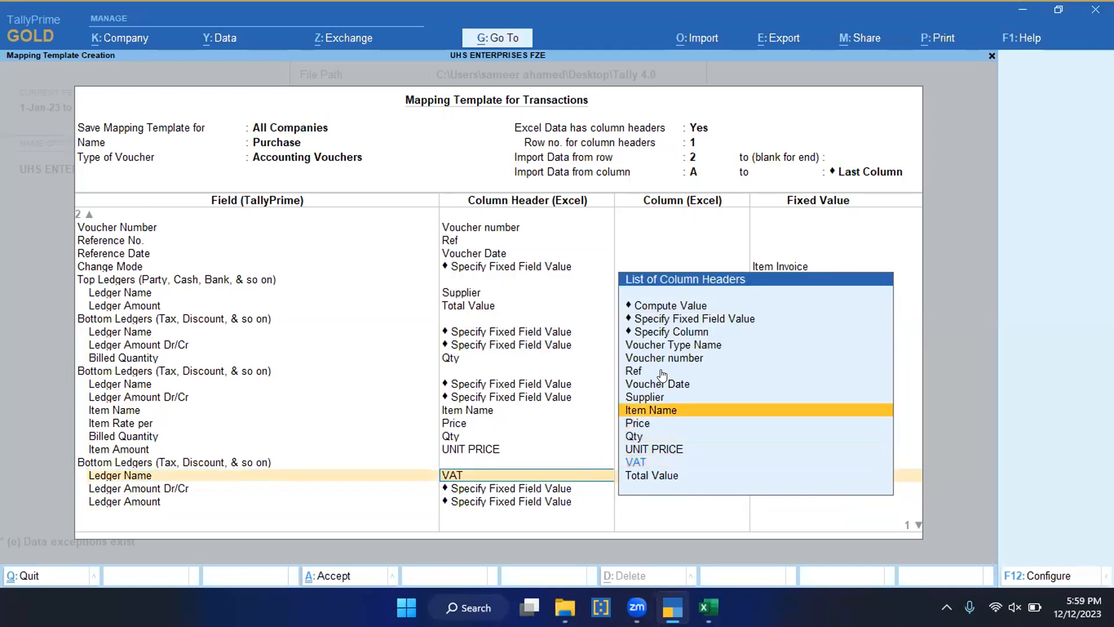
pyautogui.press('Up')
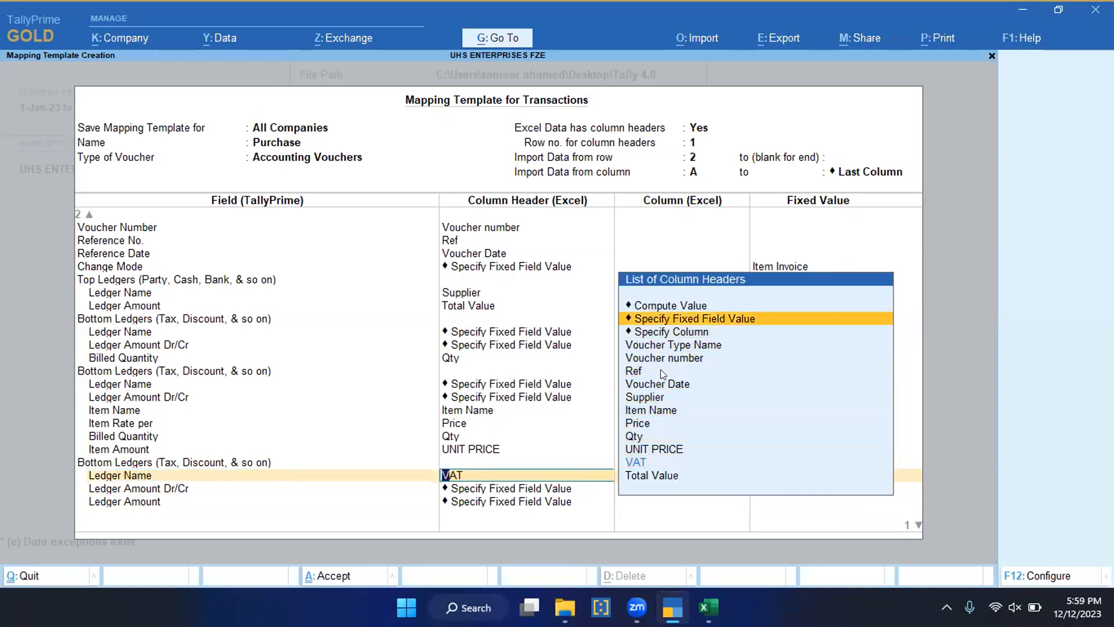
pyautogui.press('Return')
pyautogui.press('Down')
pyautogui.press('Down')
pyautogui.press('Down')
pyautogui.press('Down')
pyautogui.press('Down')
pyautogui.press('Down')
pyautogui.press('Down')
pyautogui.press('Return')
pyautogui.press('Return')
# Step: Map the third group's Ledger Amount to the VAT column header and save the Purchase mapping template
pyautogui.press('Return')
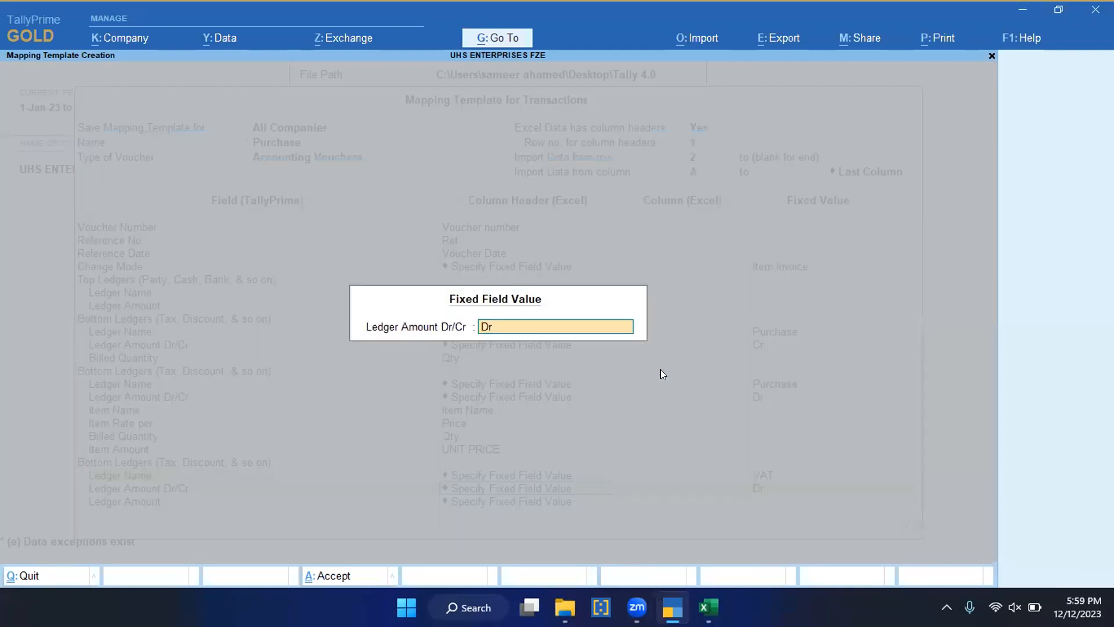
pyautogui.press('Return')
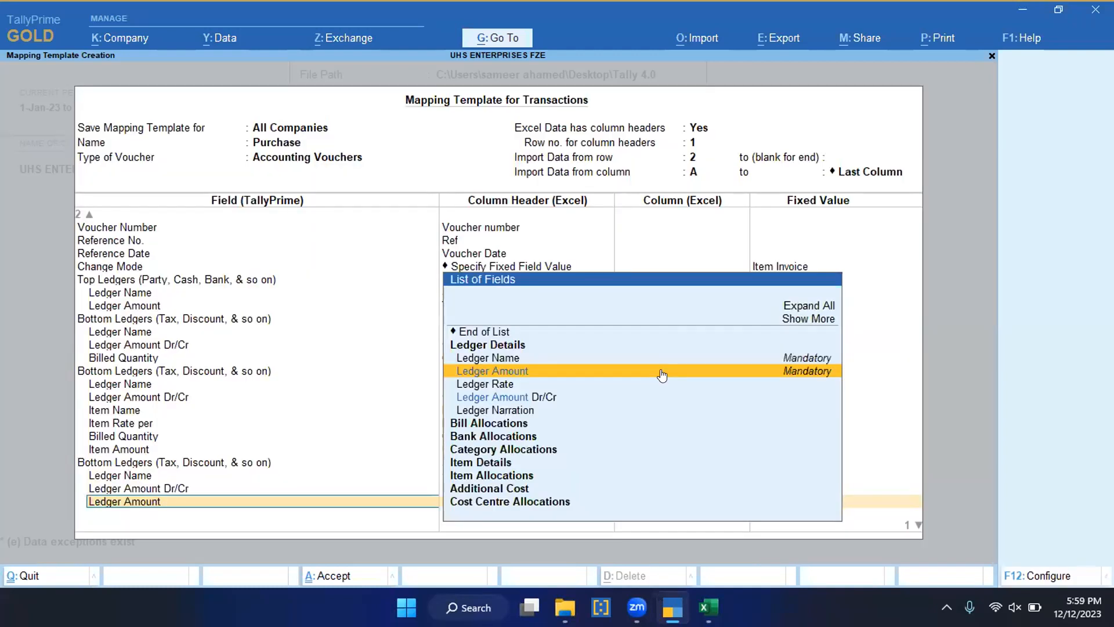
pyautogui.press('Return')
pyautogui.press('Down')
pyautogui.press('Down')
pyautogui.press('Down')
pyautogui.press('Down')
pyautogui.press('Down')
pyautogui.press('Down')
pyautogui.press('Down')
pyautogui.press('Down')
pyautogui.press('Down')
pyautogui.press('Down')
pyautogui.press('Down')
pyautogui.press('Down')
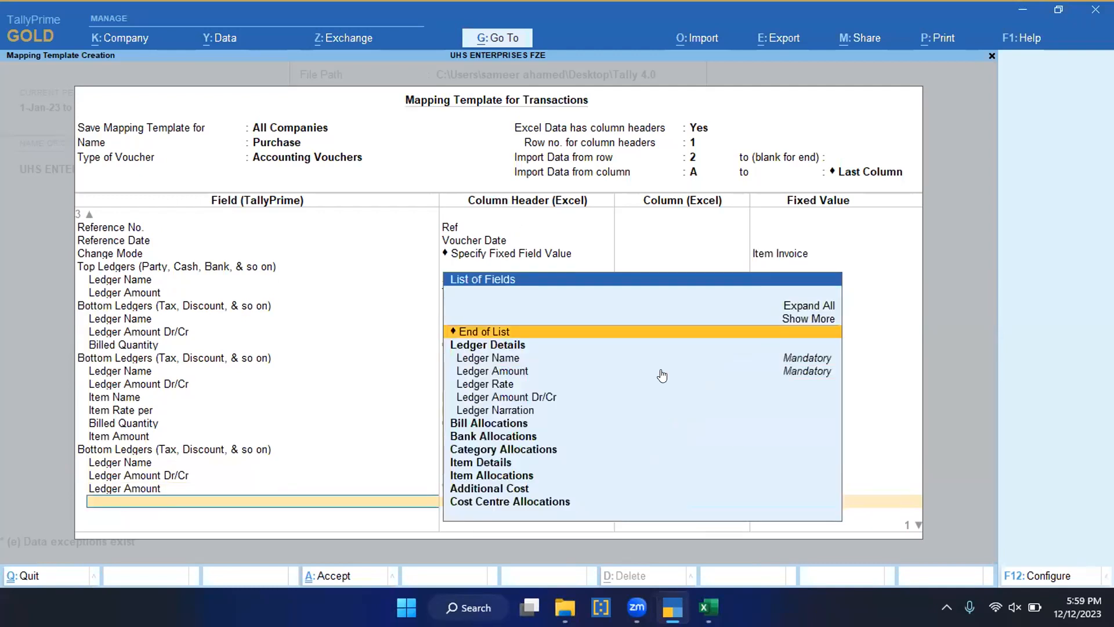
pyautogui.press('Return')
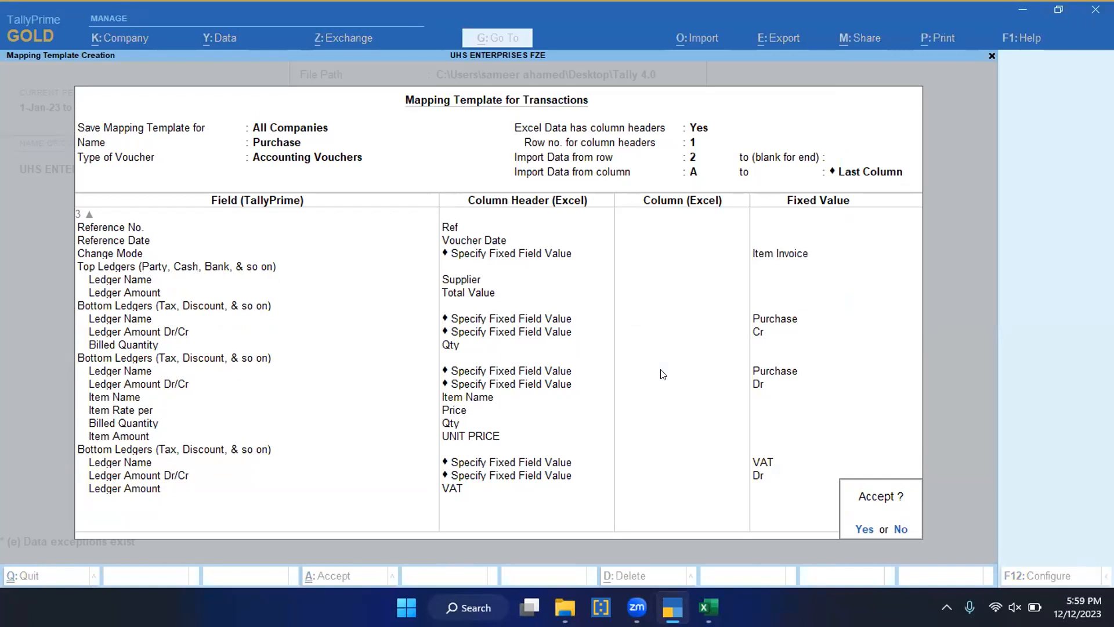
pyautogui.press('Return')
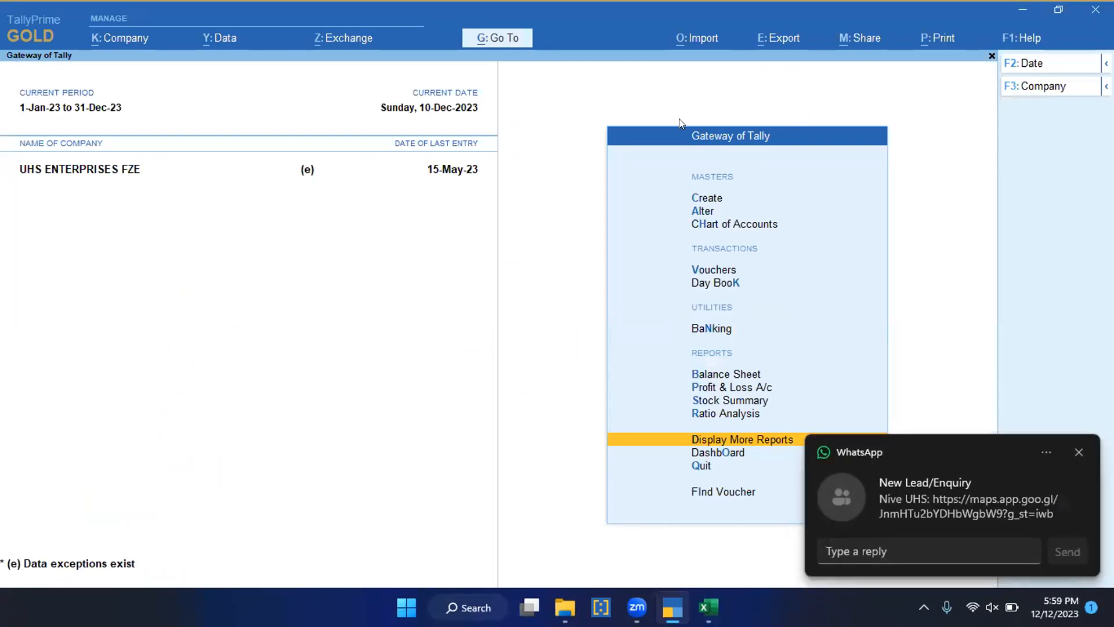
# Step: Set up a transactions import from Sheet1 of Dec Purchase.xlsx
pyautogui.click(698, 38)
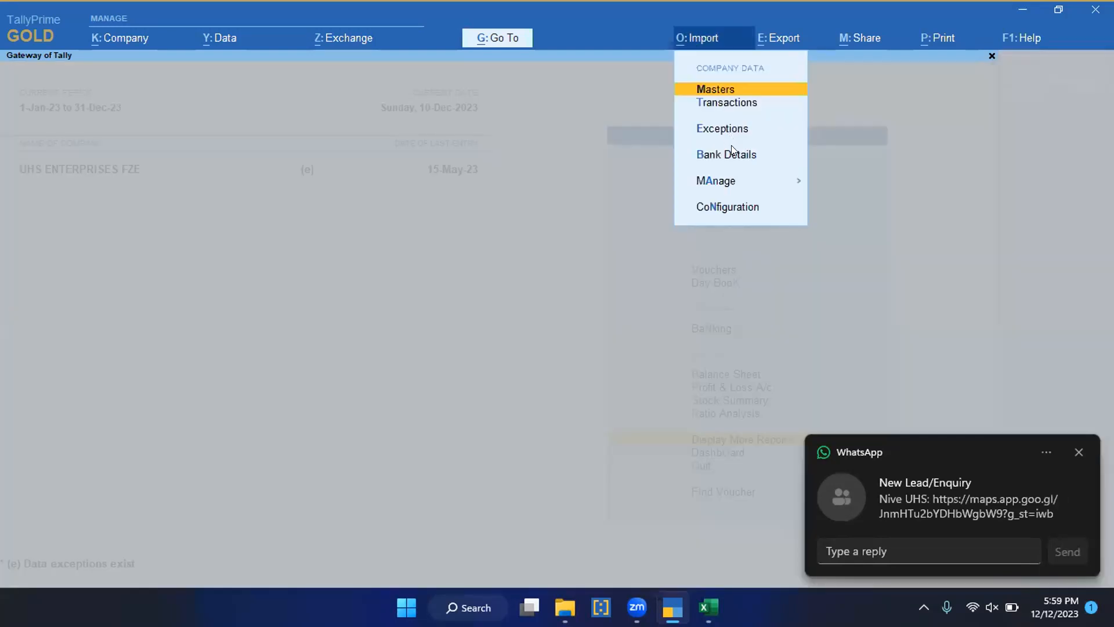
pyautogui.click(712, 108)
pyautogui.press('Return')
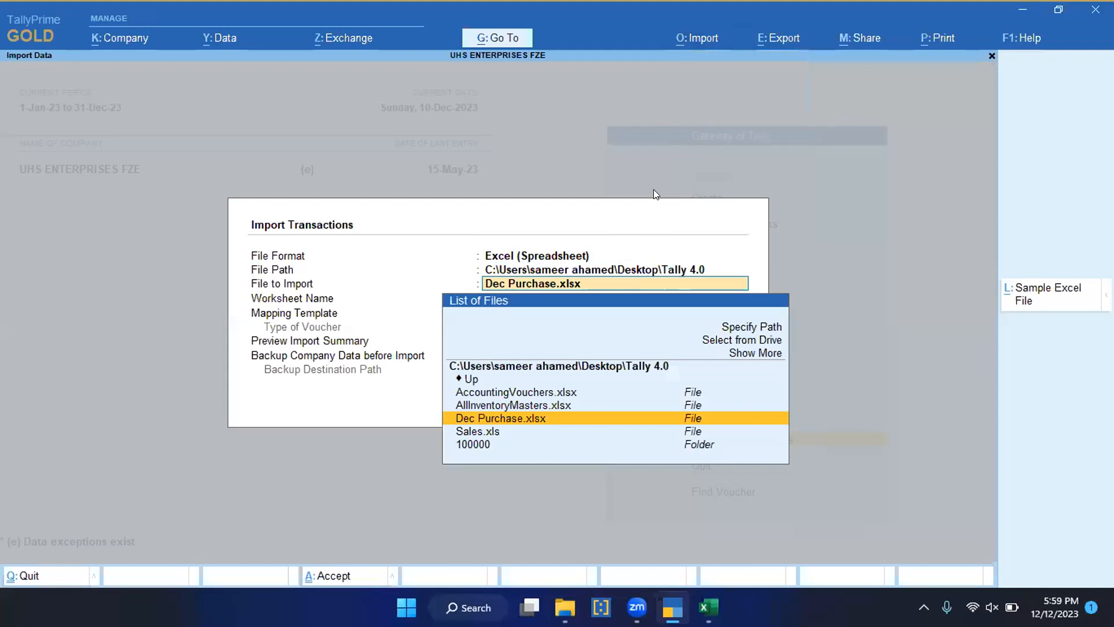
pyautogui.press('Return')
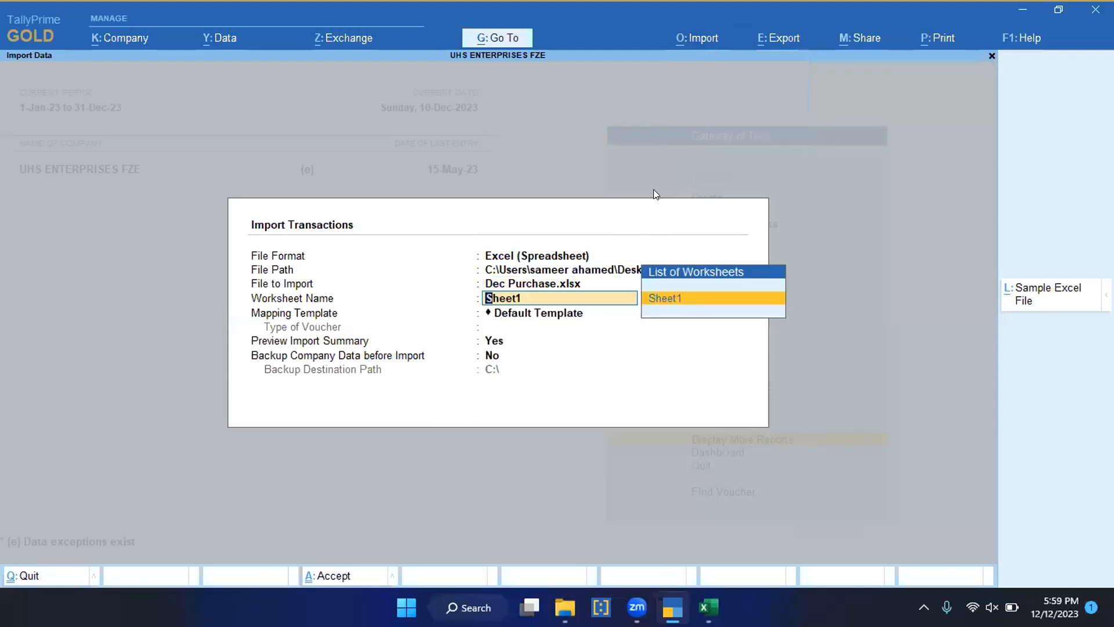
pyautogui.press('Return')
# Step: Choose the Purchase mapping template and import the previewed purchase vouchers
pyautogui.press('Down')
pyautogui.press('Up')
pyautogui.press('Down')
pyautogui.press('Down')
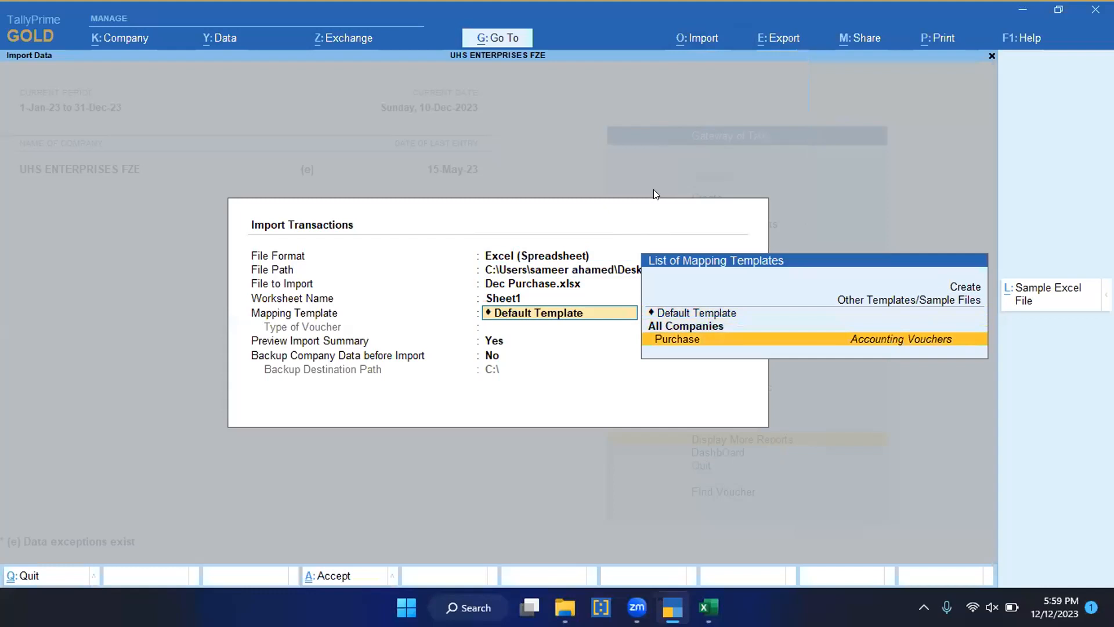
pyautogui.press('Up')
pyautogui.press('Up')
pyautogui.press('Down')
pyautogui.press('Down')
pyautogui.press('Return')
pyautogui.press('Return')
pyautogui.press('Return')
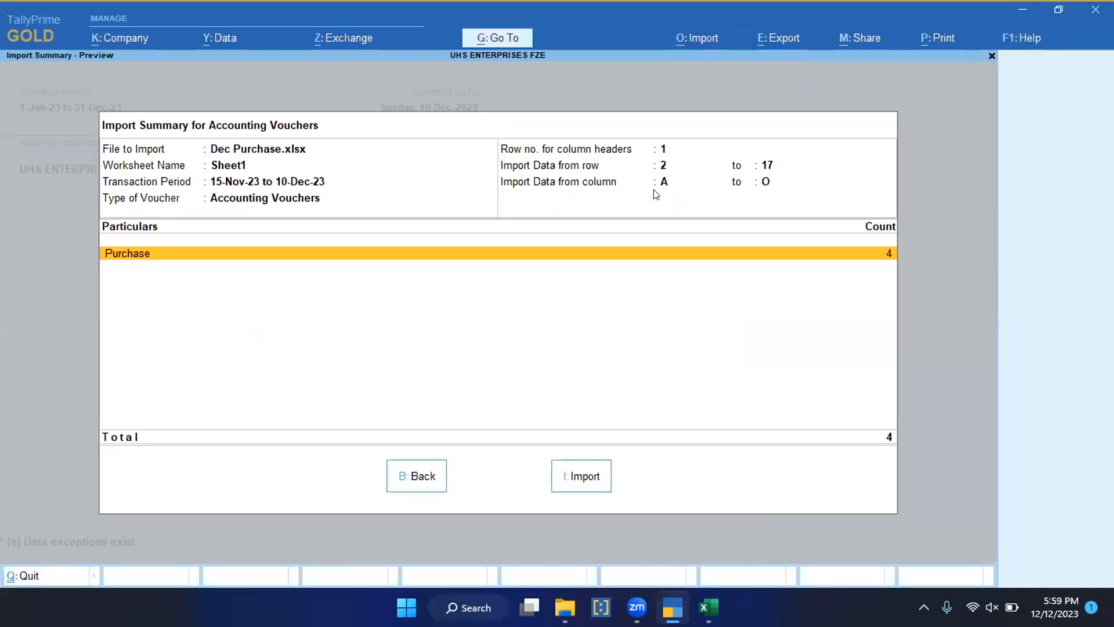
pyautogui.click(569, 469)
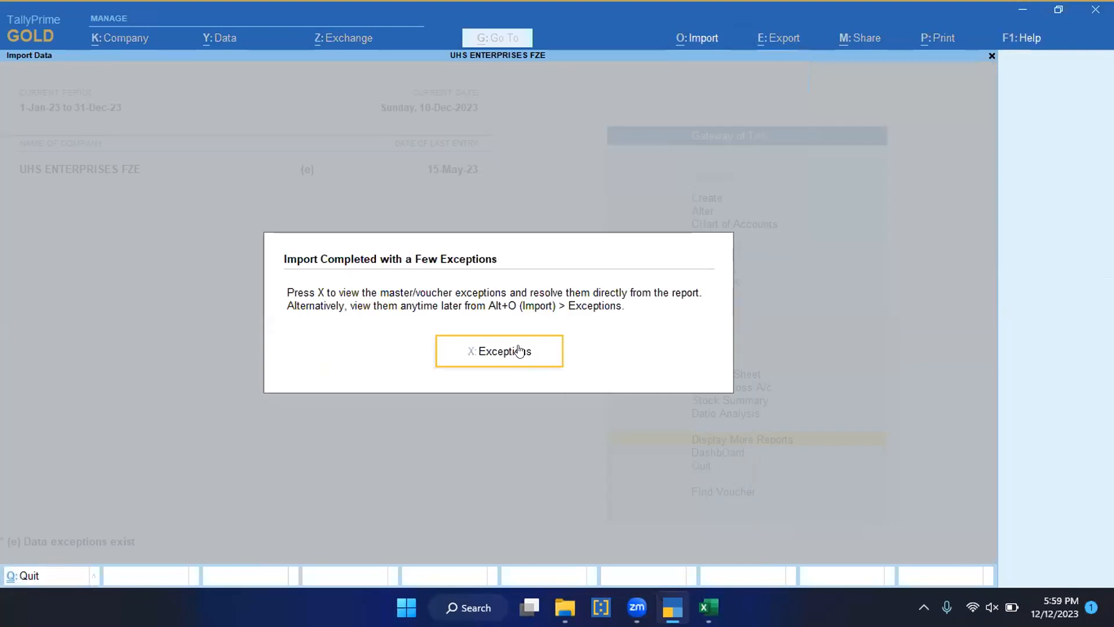
# Step: Open the import exceptions and examine the vouchers flagged for a missing referenced master
pyautogui.click(487, 351)
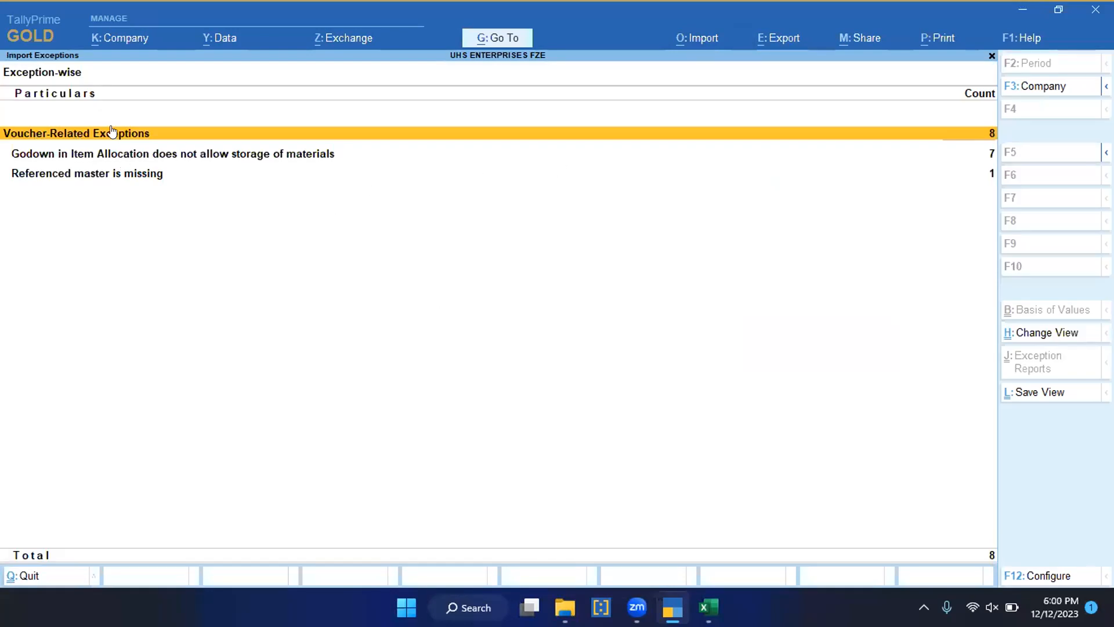
pyautogui.click(127, 179)
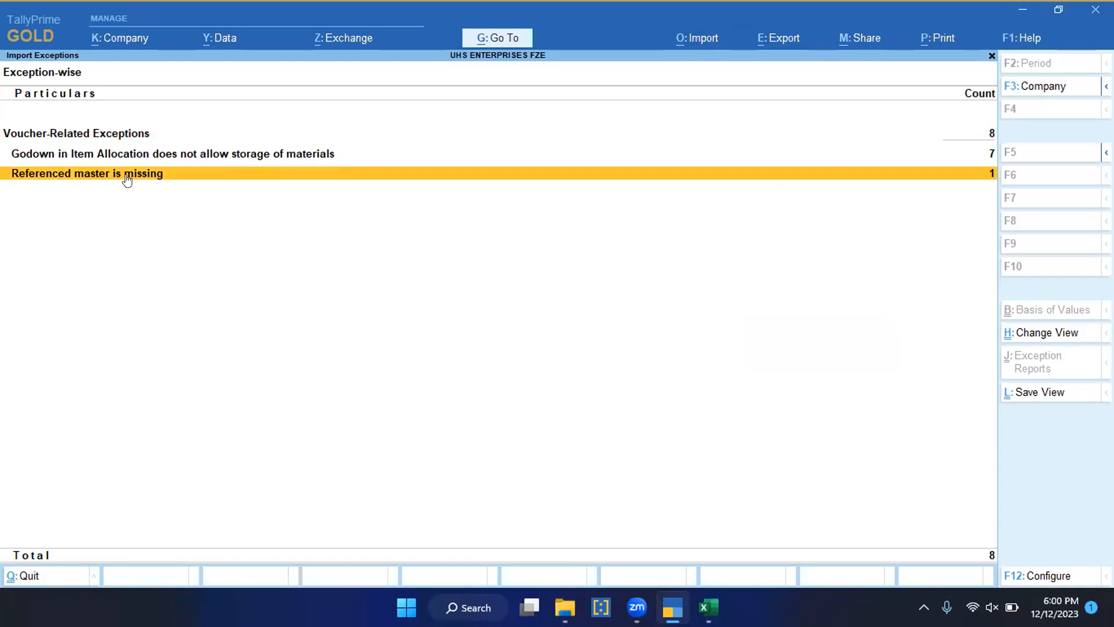
pyautogui.click(127, 174)
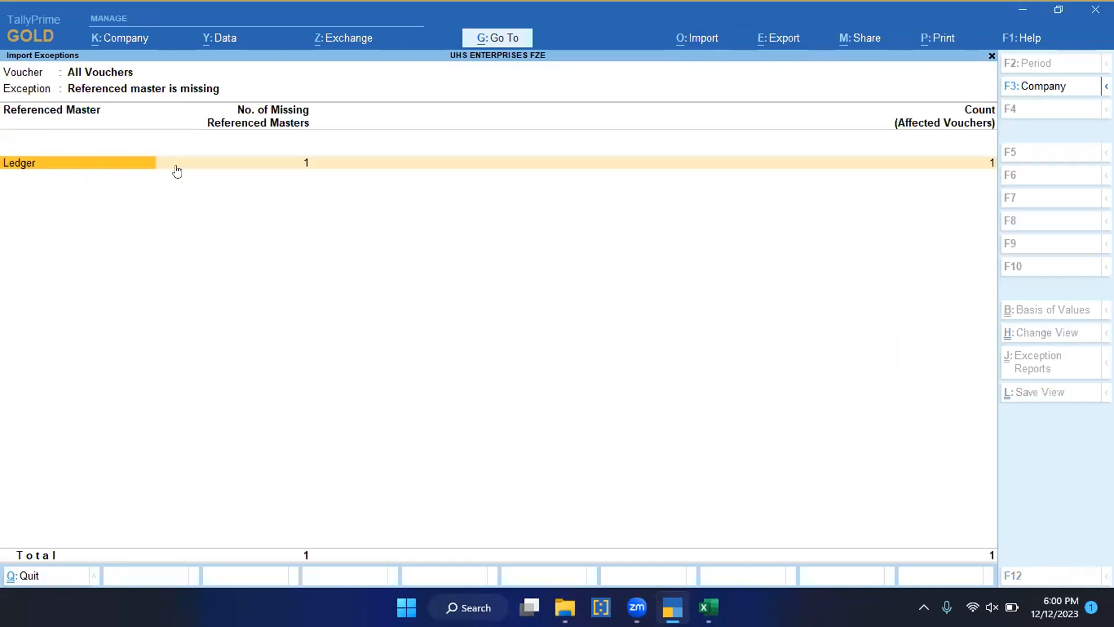
# Step: Start creating the missing ledger Dhiraj Cotton from the import exceptions and place it under Sundry Creditors
pyautogui.click(247, 163)
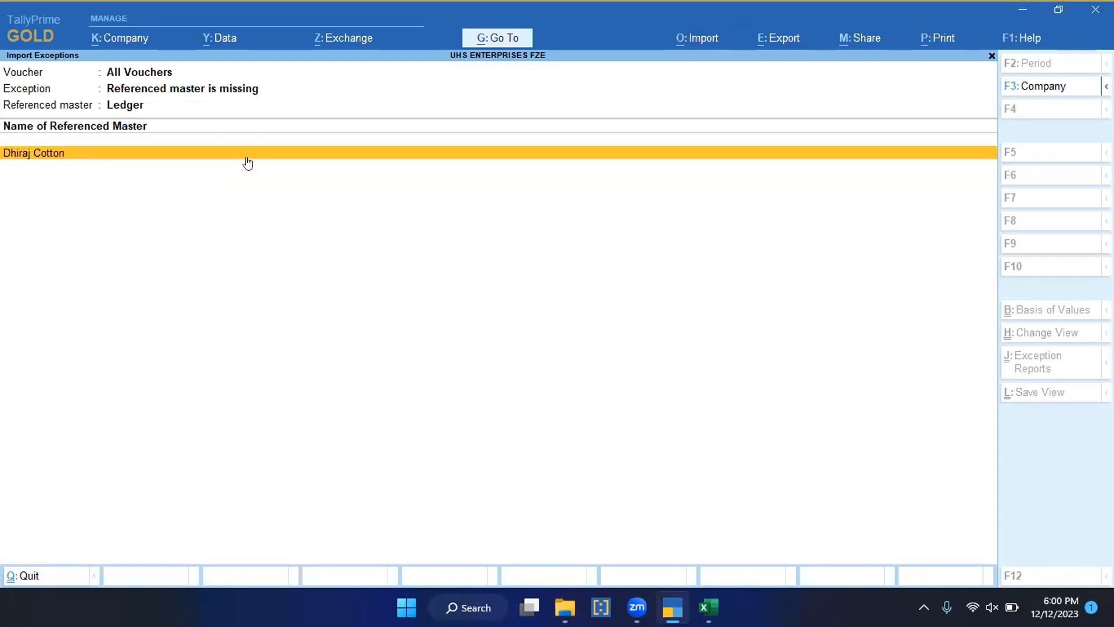
pyautogui.click(248, 159)
pyautogui.press('Return')
pyautogui.press('Return')
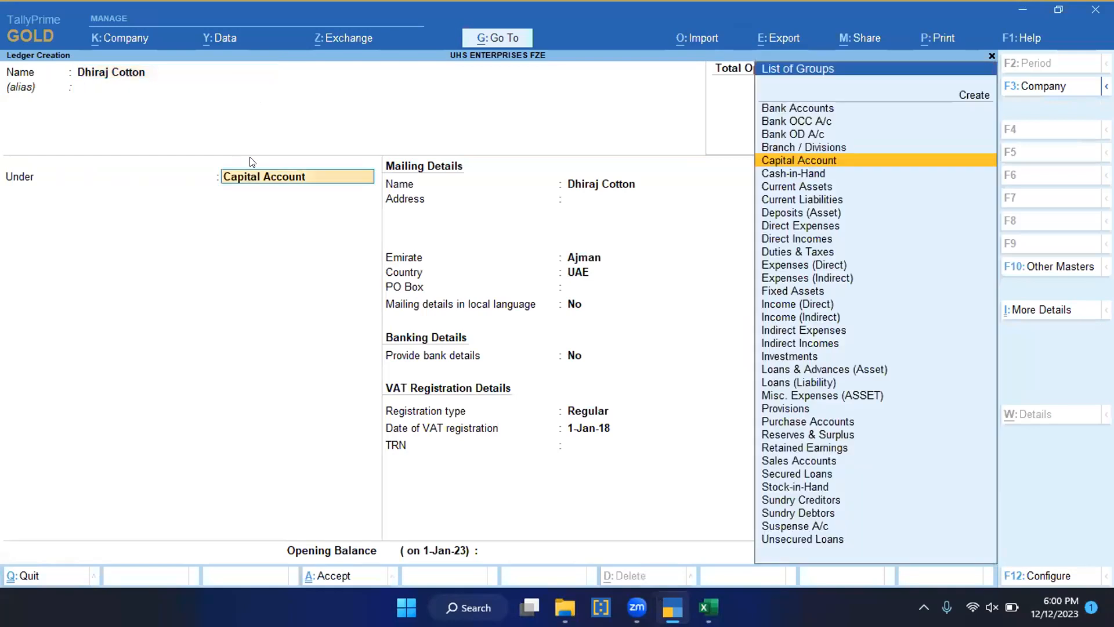
pyautogui.write('Cre')
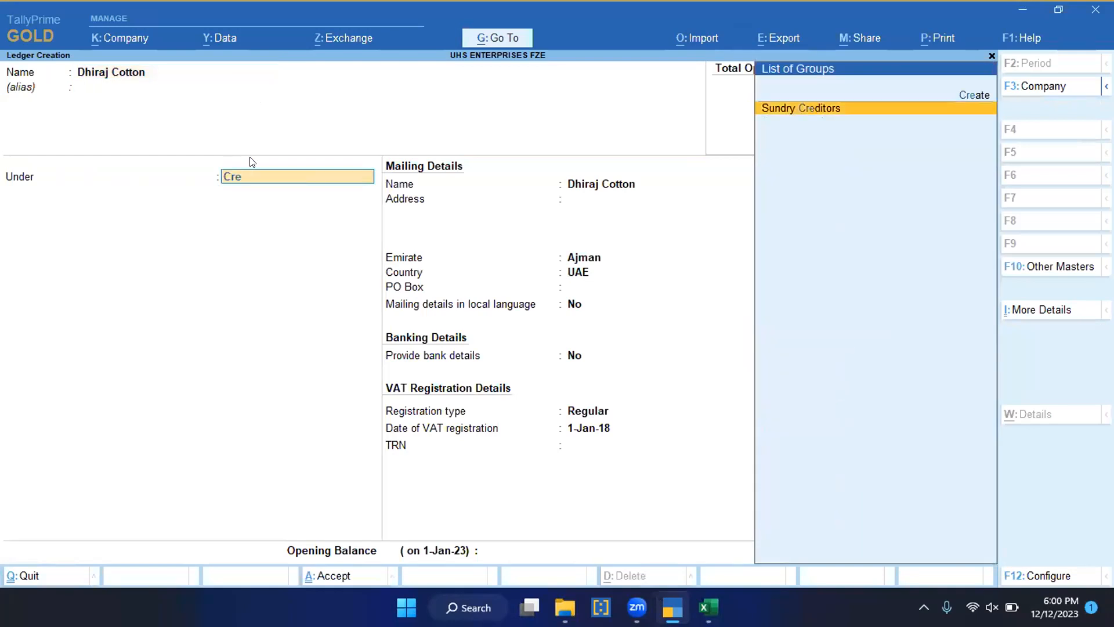
pyautogui.press('Return')
pyautogui.press('Return')
pyautogui.press('Return')
pyautogui.press('Return')
pyautogui.press('Return')
pyautogui.press('Return')
pyautogui.press('Return')
pyautogui.press('Return')
# Step: Keep the new ledger's remaining details at their defaults, save it, and leave the import exceptions
pyautogui.press('Return')
pyautogui.press('Return')
pyautogui.press('Return')
pyautogui.press('Return')
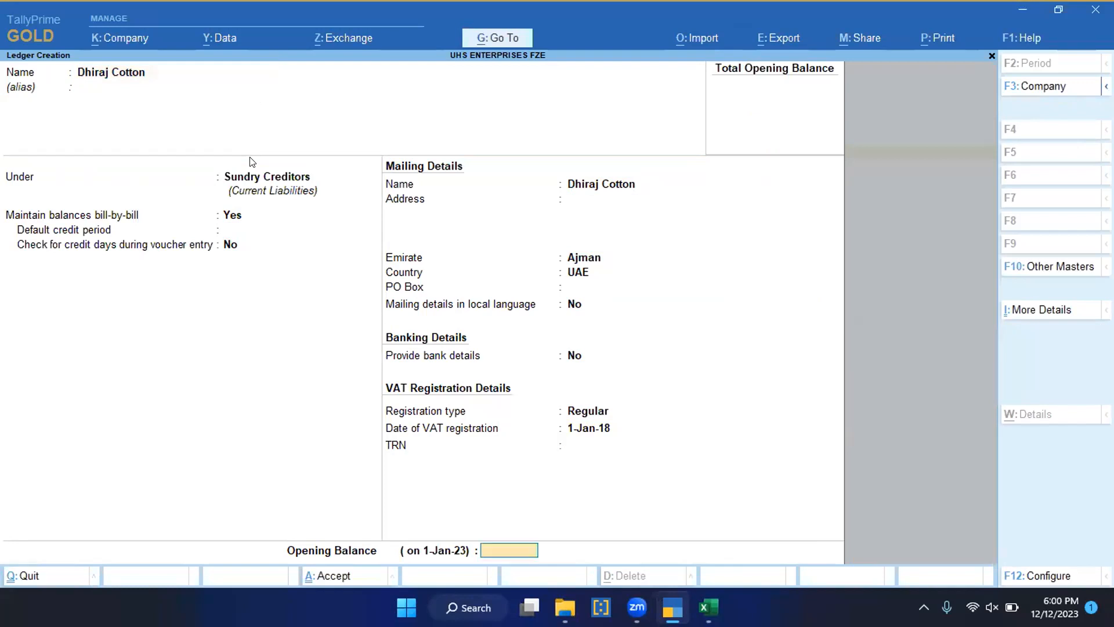
pyautogui.press('Return')
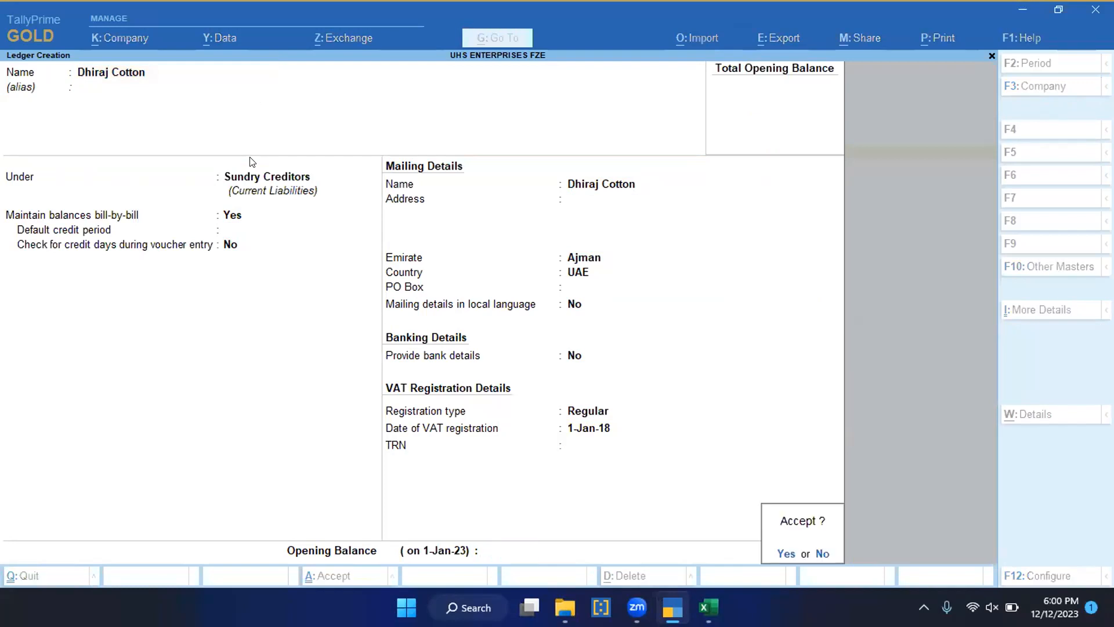
pyautogui.press('Return')
pyautogui.press('Escape')
pyautogui.press('Escape')
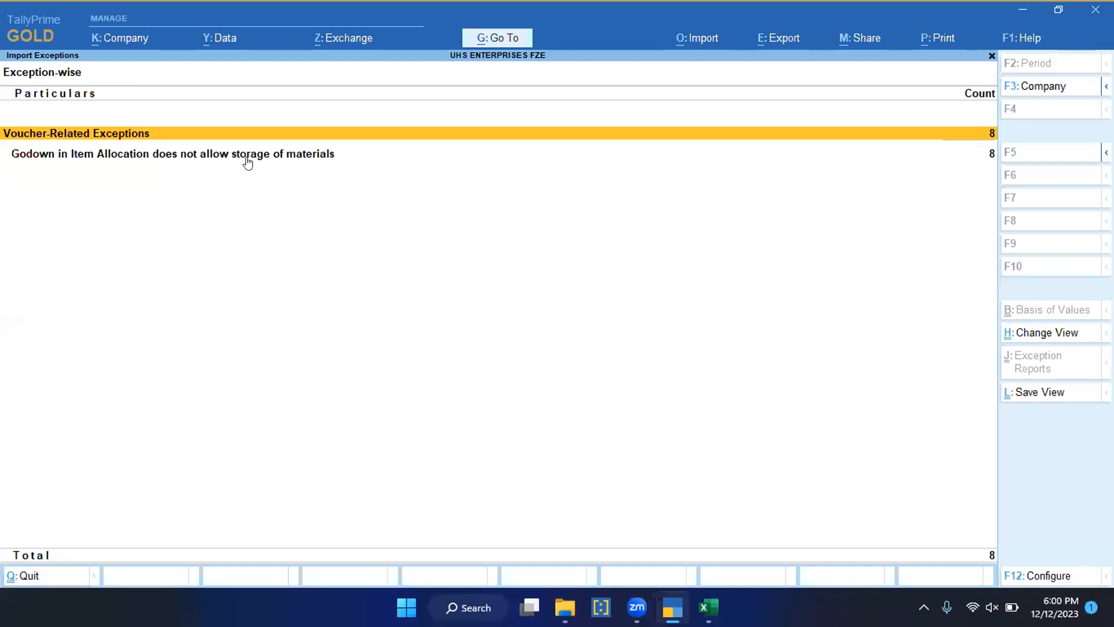
pyautogui.press('Escape')
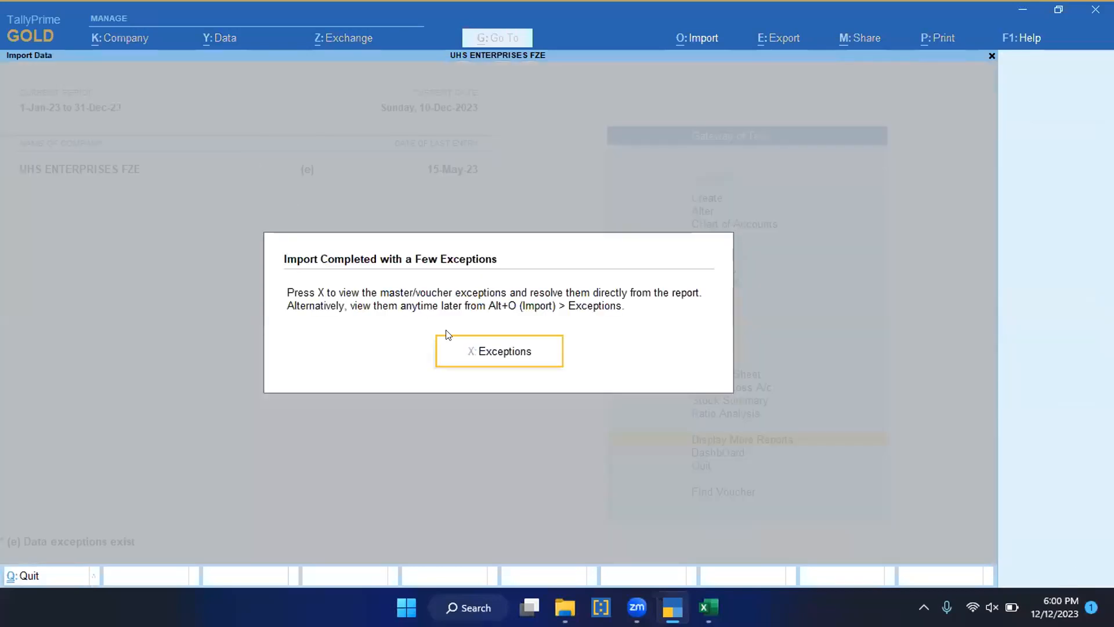
pyautogui.press('Escape')
# Step: Import the purchase transactions from Sheet1 of Dec Purchase.xlsx again as Accounting Vouchers
pyautogui.hotkey('alt', 'o')
pyautogui.press('Down')
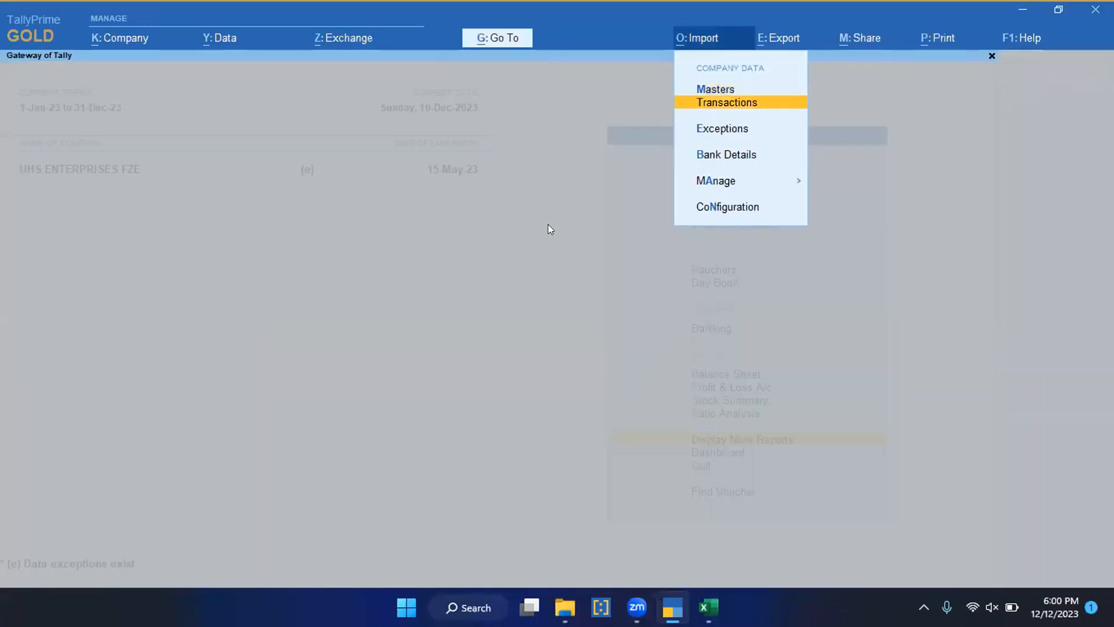
pyautogui.press('Return')
pyautogui.press('Return')
pyautogui.press('Return')
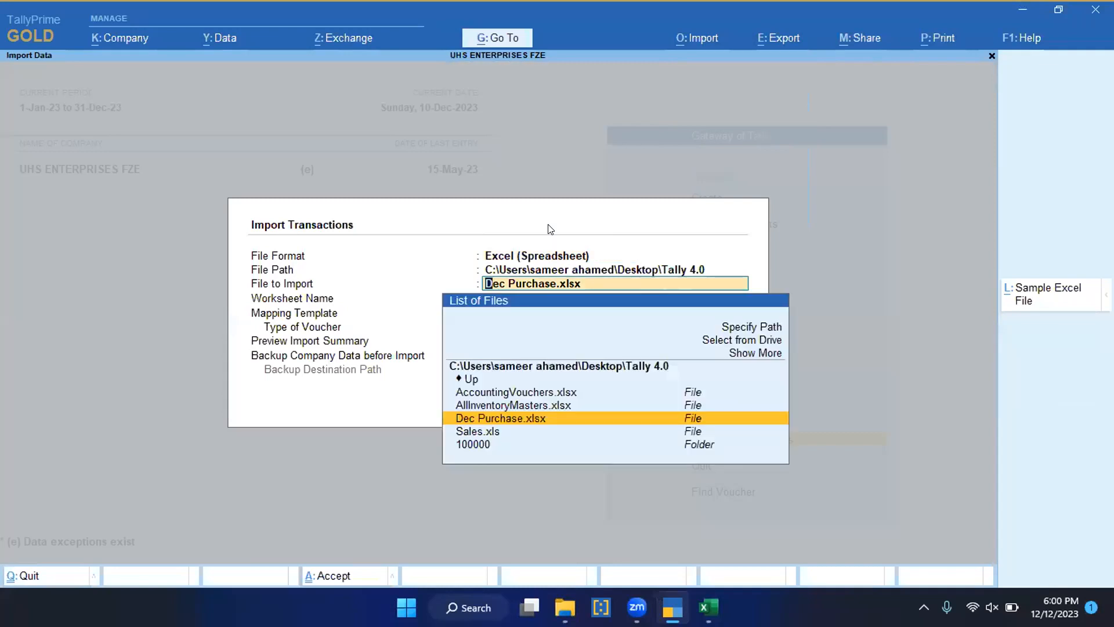
pyautogui.press('Return')
pyautogui.press('Return')
pyautogui.press('Return')
pyautogui.press('Return')
pyautogui.press('Return')
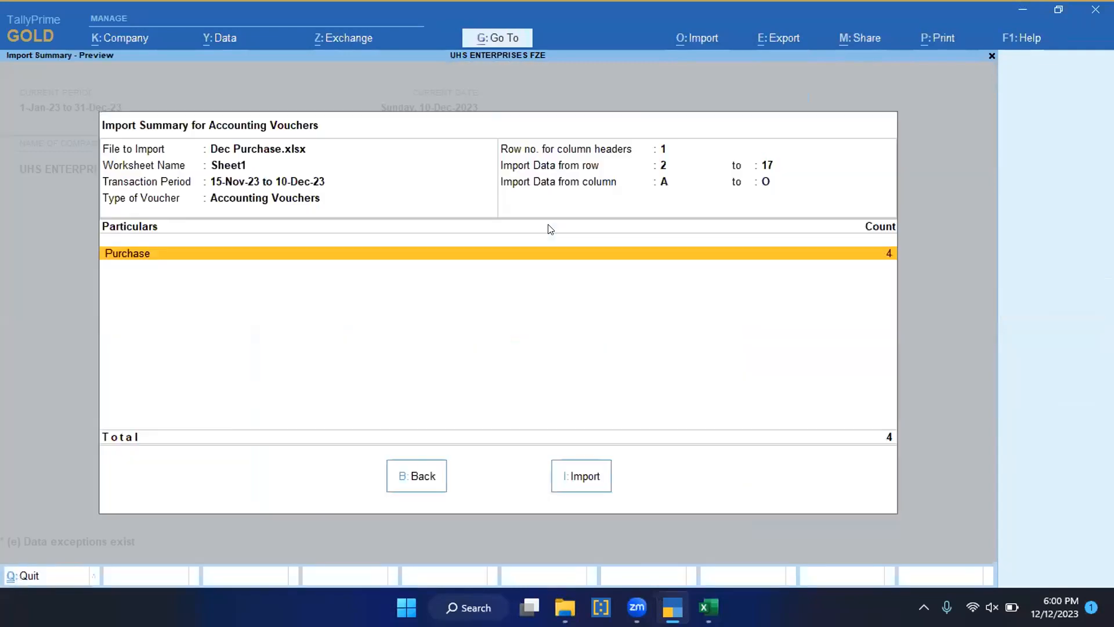
pyautogui.press('Return')
pyautogui.press('Return')
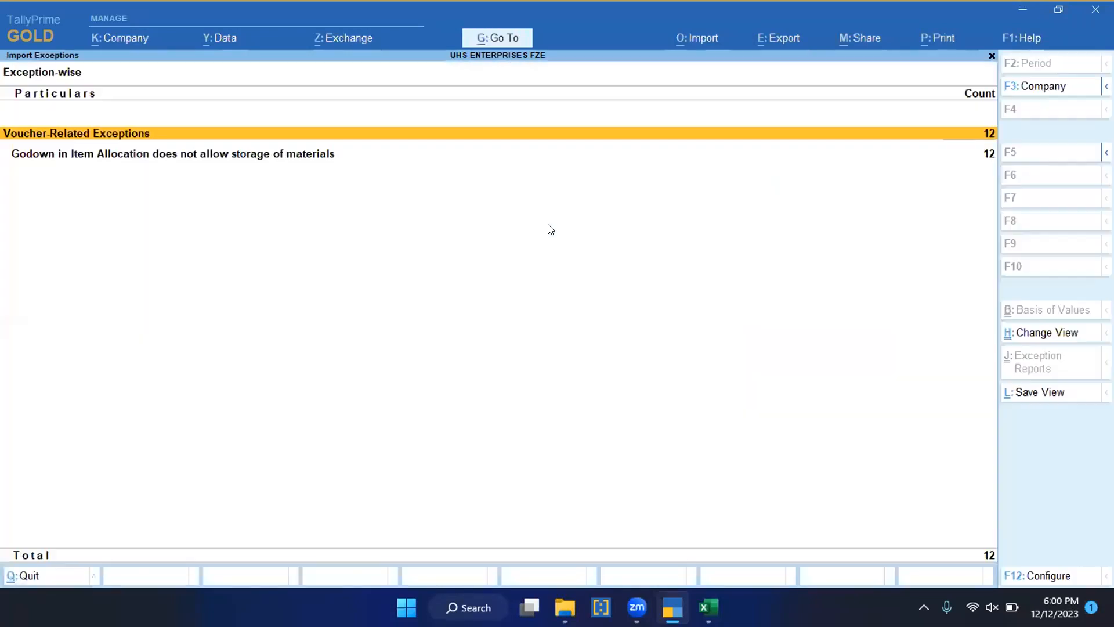
# Step: Open the import exceptions and list the Purchase vouchers flagged because their godown does not allow storage of materials
pyautogui.press('Down')
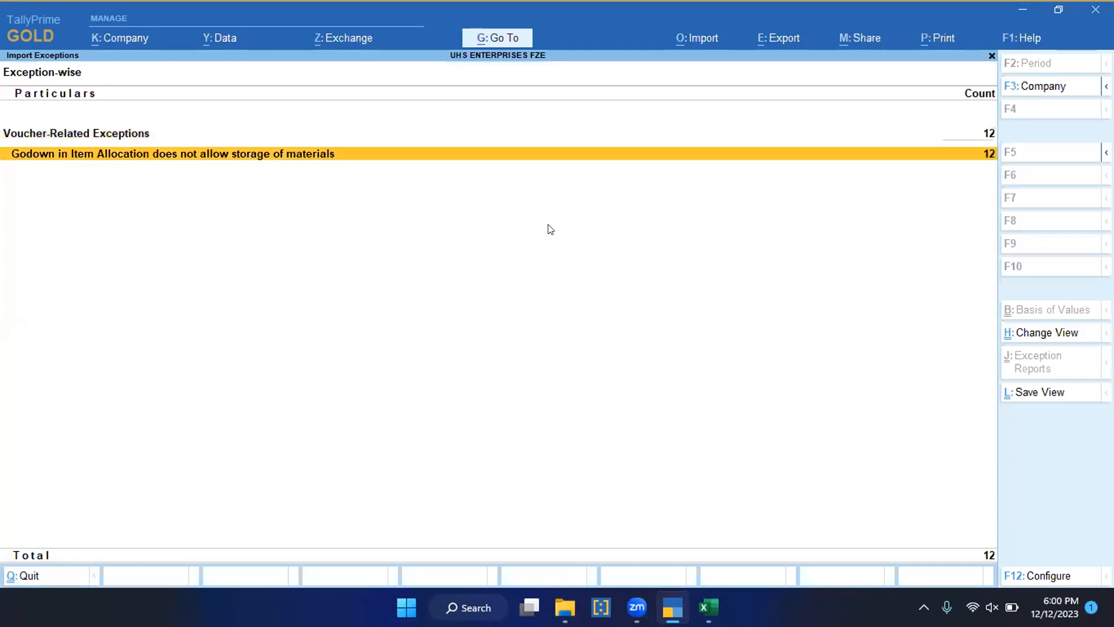
pyautogui.press('Return')
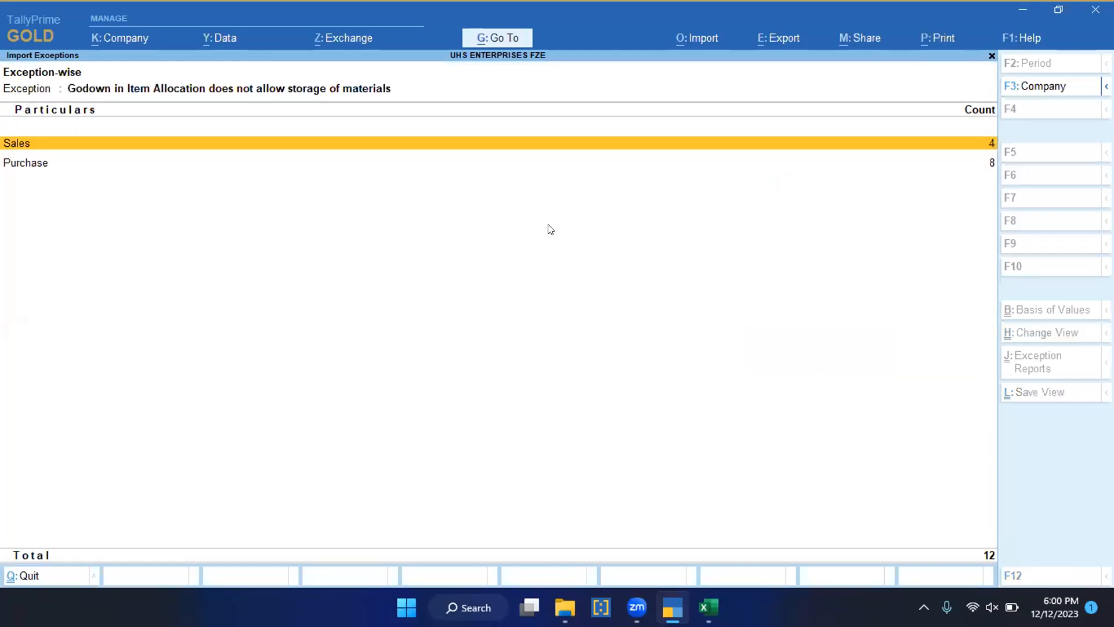
pyautogui.press('Down')
pyautogui.press('Up')
pyautogui.press('Down')
pyautogui.press('Return')
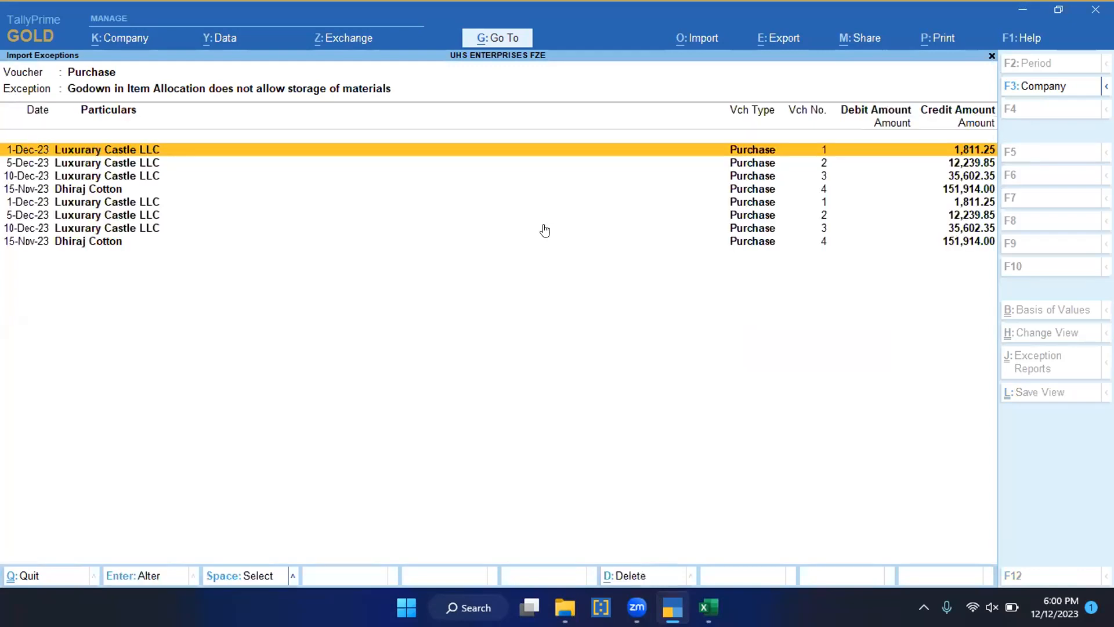
# Step: Examine the baloon Air pump box line in the first flagged Purchase voucher, then return to the Gateway of Tally
pyautogui.press('Return')
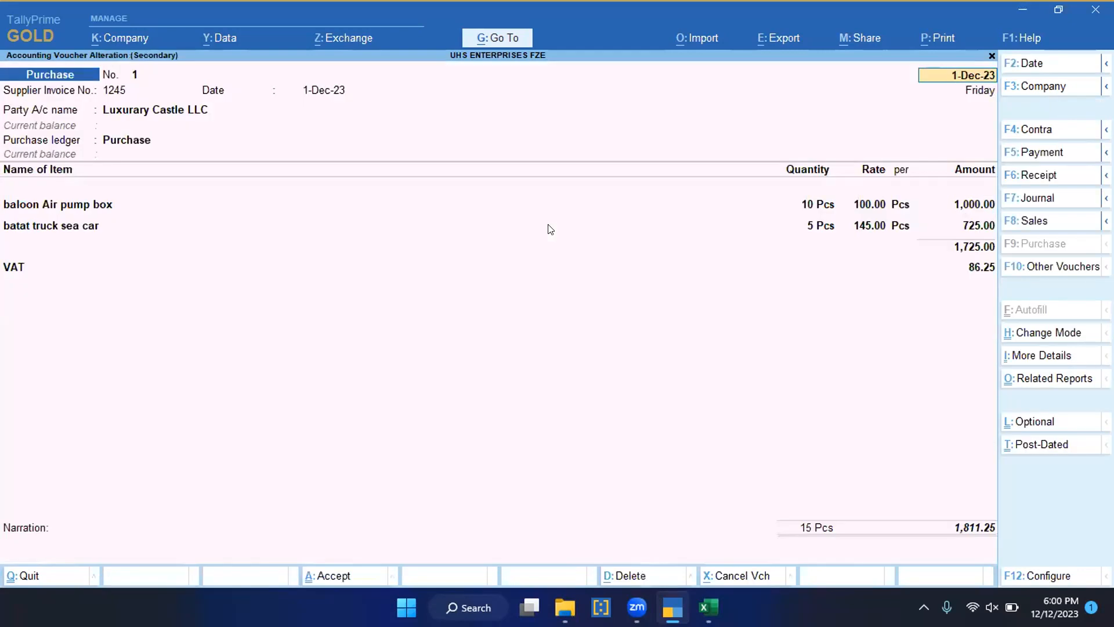
pyautogui.click(82, 207)
pyautogui.press('Return')
pyautogui.press('Return')
pyautogui.press('Return')
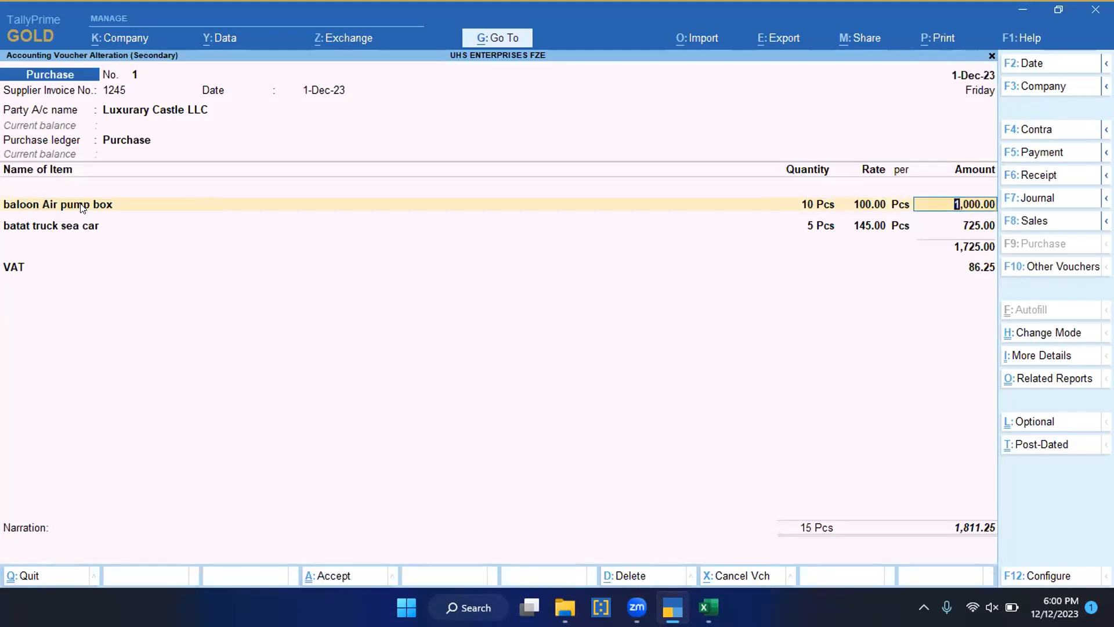
pyautogui.moveTo(706, 592)
pyautogui.press('ctrl')
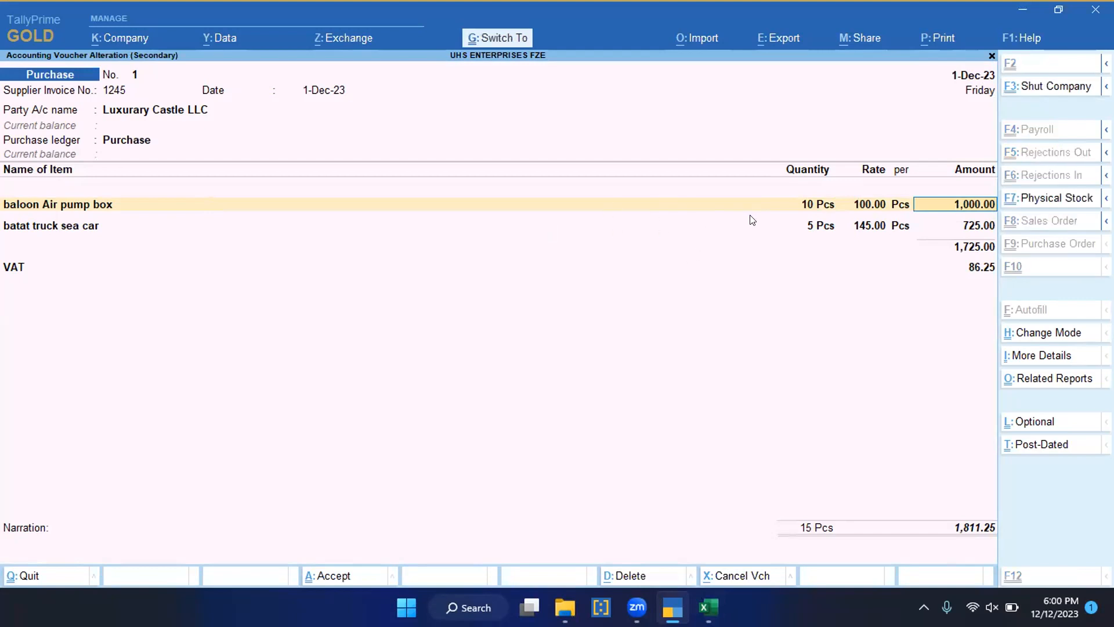
pyautogui.press('Escape')
pyautogui.press('Escape')
pyautogui.press('Escape')
pyautogui.press('Escape')
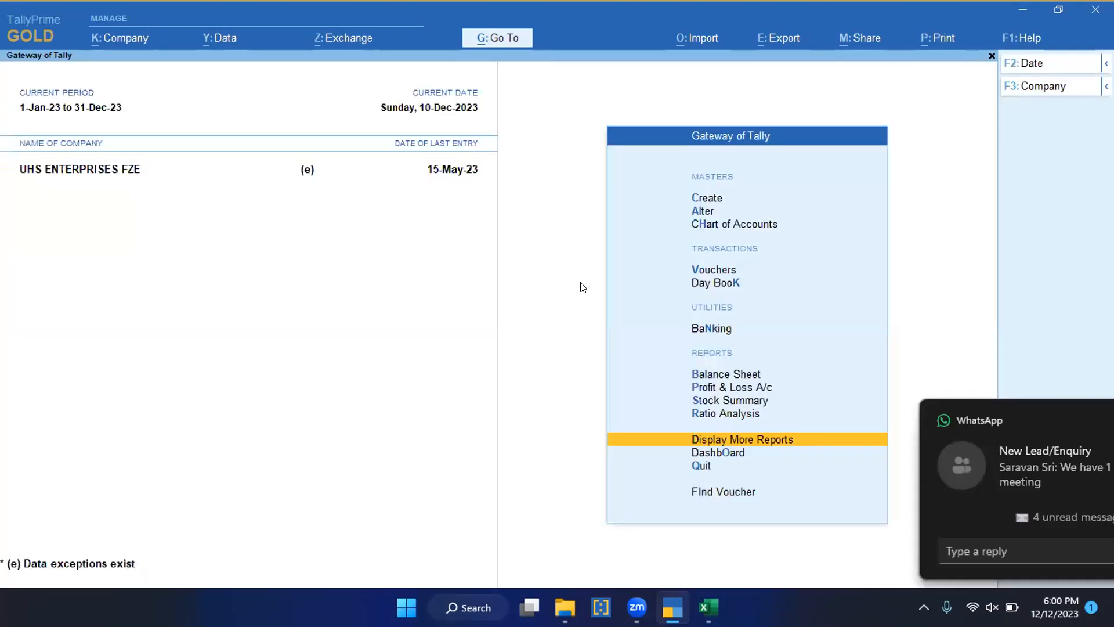
pyautogui.press('Escape')
pyautogui.press('n')
pyautogui.press('d')
pyautogui.press('a')
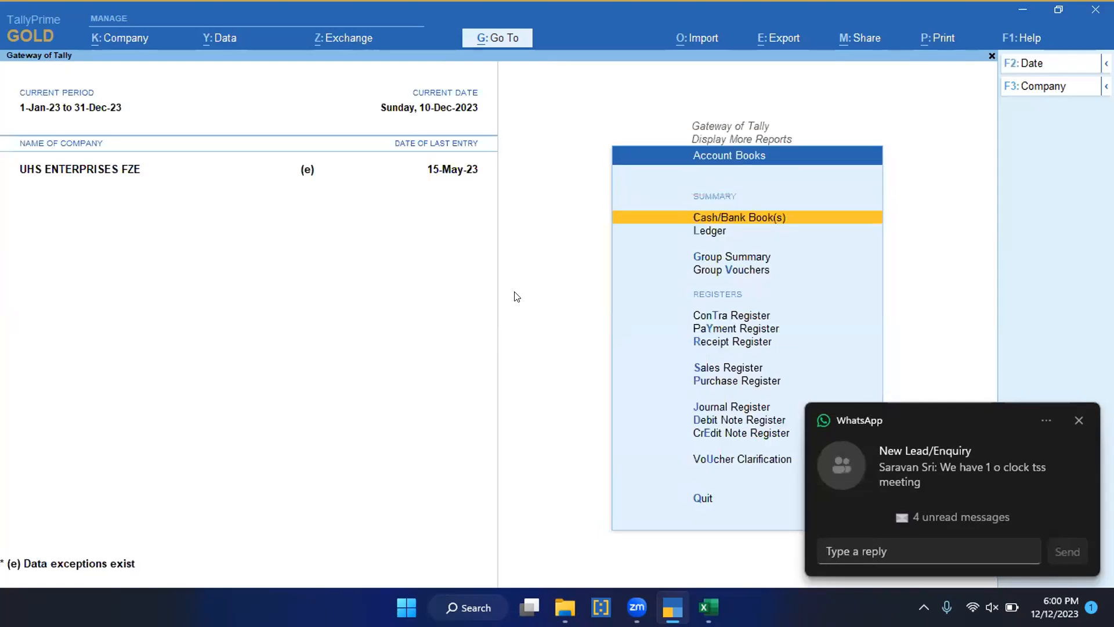
pyautogui.press('Escape')
pyautogui.press('Escape')
pyautogui.press('Home')
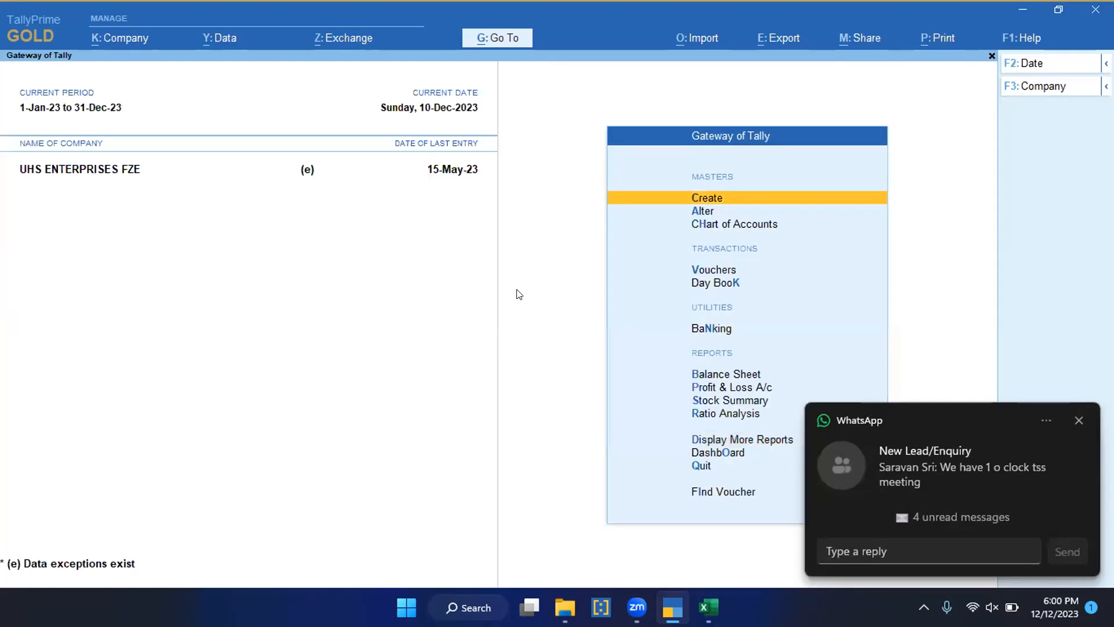
# Step: Open the Statistics report and check the Purchase voucher count
pyautogui.press('d')
pyautogui.press('s')
pyautogui.press('s')
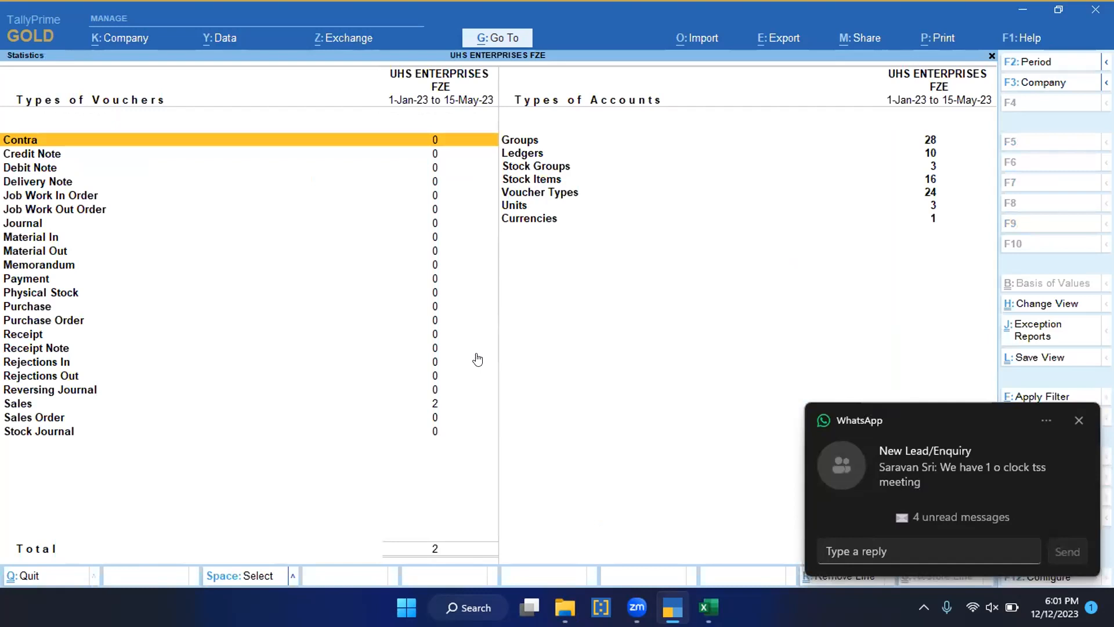
pyautogui.press('p')
pyautogui.press('Down')
pyautogui.press('Down')
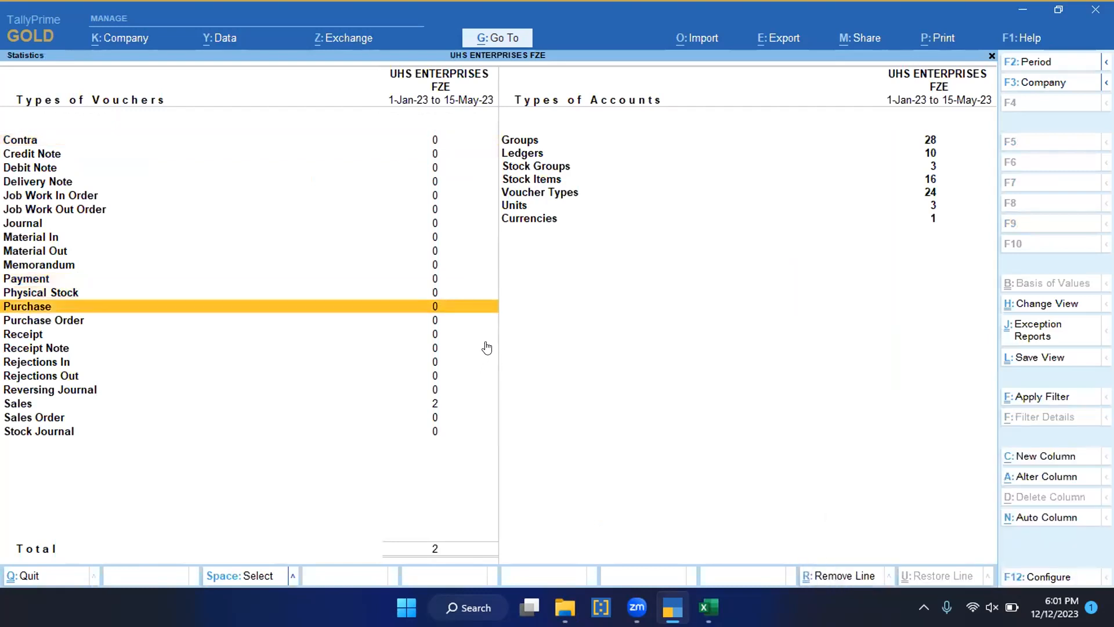
pyautogui.press('Escape')
pyautogui.press('Escape')
pyautogui.press('Escape')
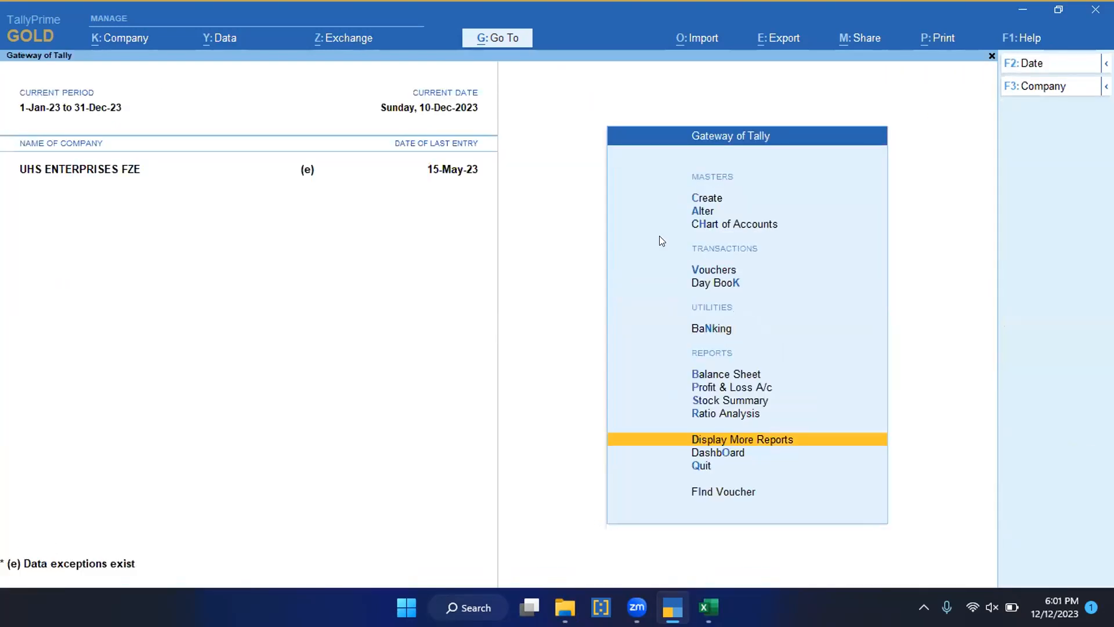
# Step: Repeat the transactions import of Dec Purchase.xlsx and import the previewed Purchase vouchers
pyautogui.press('Down')
pyautogui.press('Down')
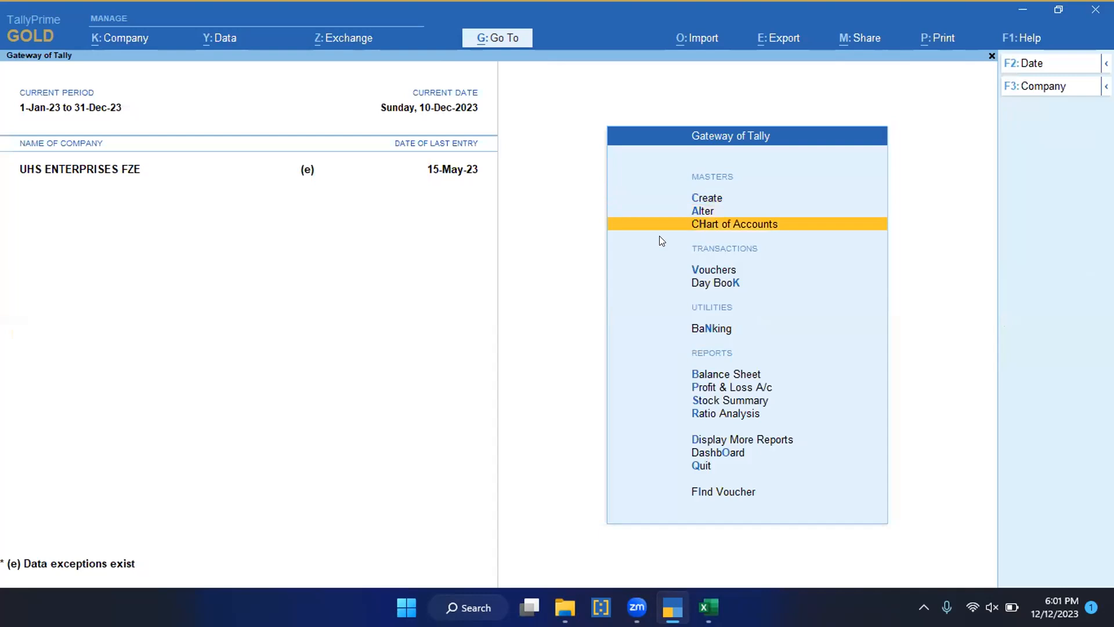
pyautogui.hotkey('alt', 'o')
pyautogui.press('Down')
pyautogui.press('Return')
pyautogui.press('Return')
pyautogui.press('Return')
pyautogui.press('Return')
pyautogui.press('Return')
pyautogui.press('Return')
pyautogui.press('Return')
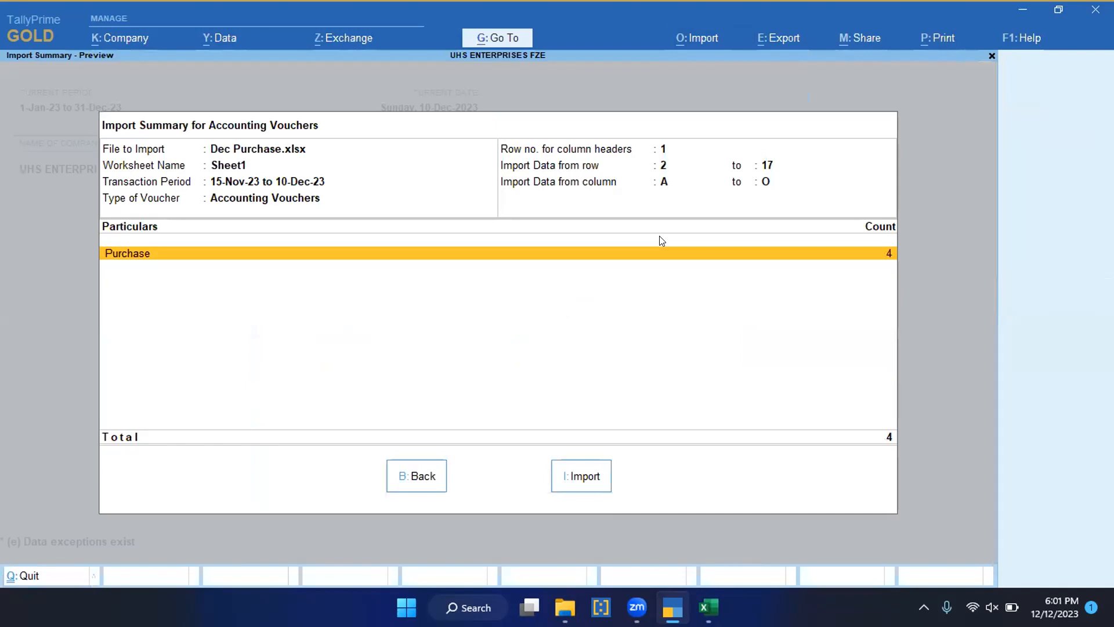
pyautogui.click(585, 475)
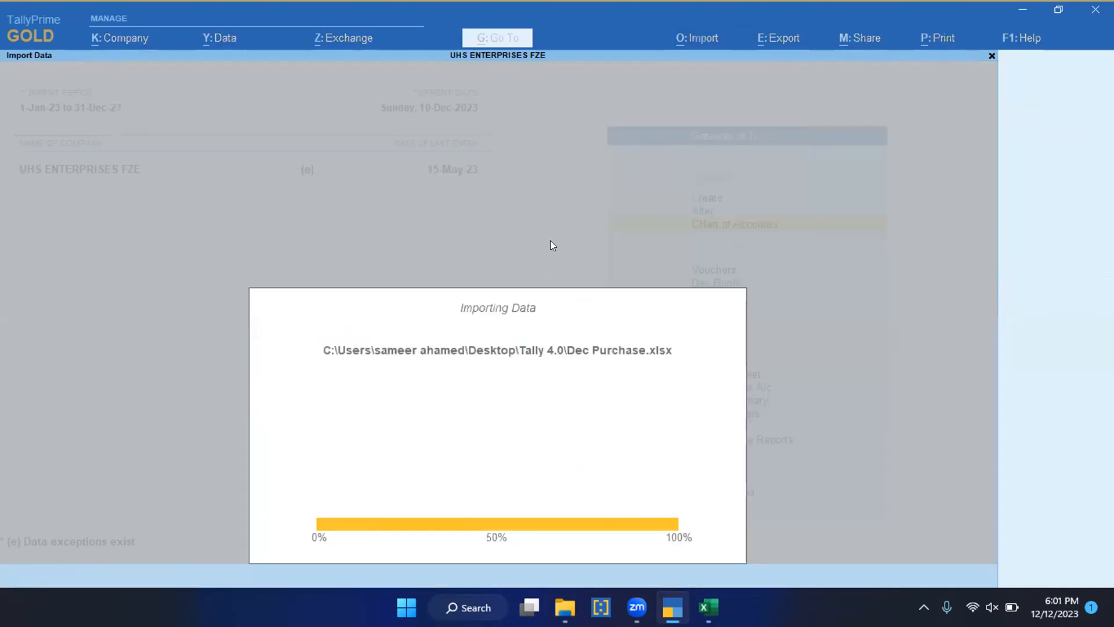
# Step: Open the godown storage exceptions and inspect the Sales voucher for Four Points by Sheraton dated 6-May-23
pyautogui.click(532, 348)
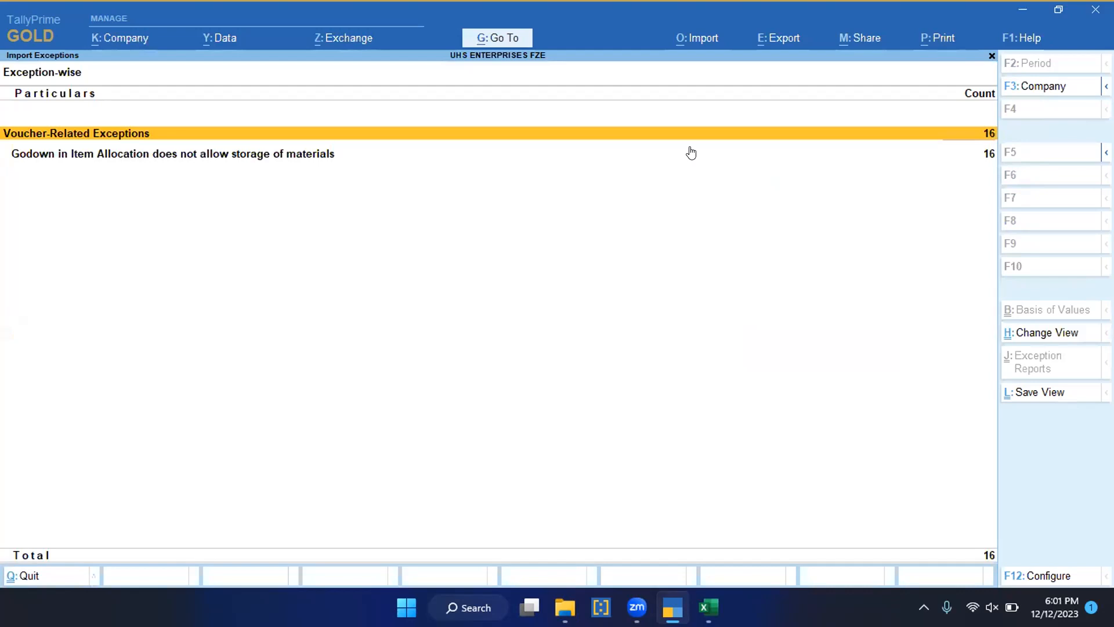
pyautogui.click(689, 149)
pyautogui.click(690, 150)
pyautogui.click(690, 150)
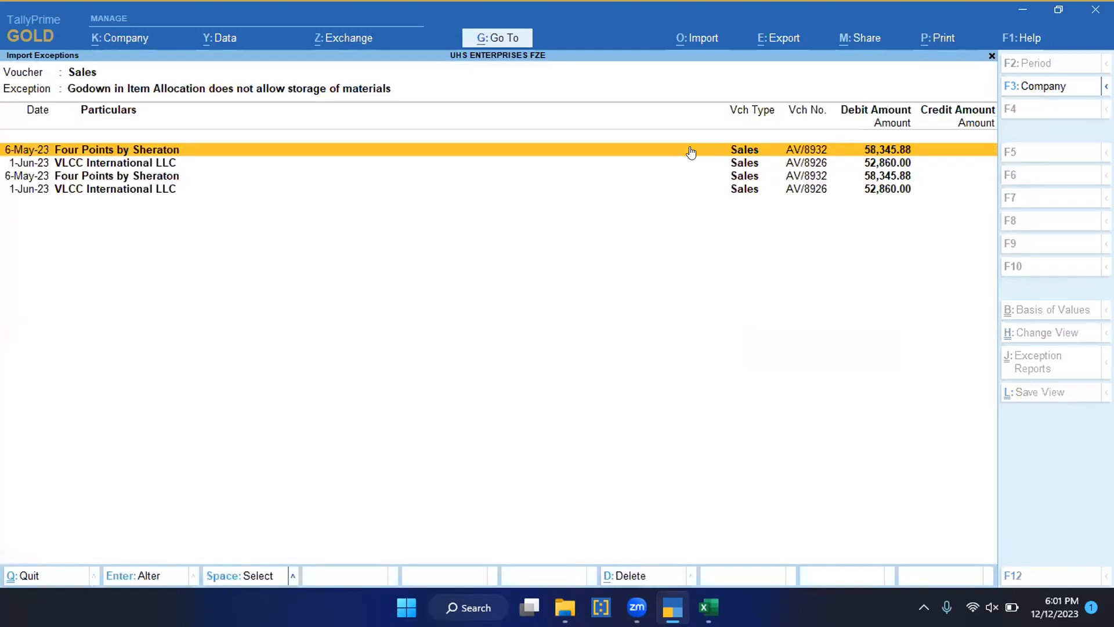
pyautogui.click(691, 150)
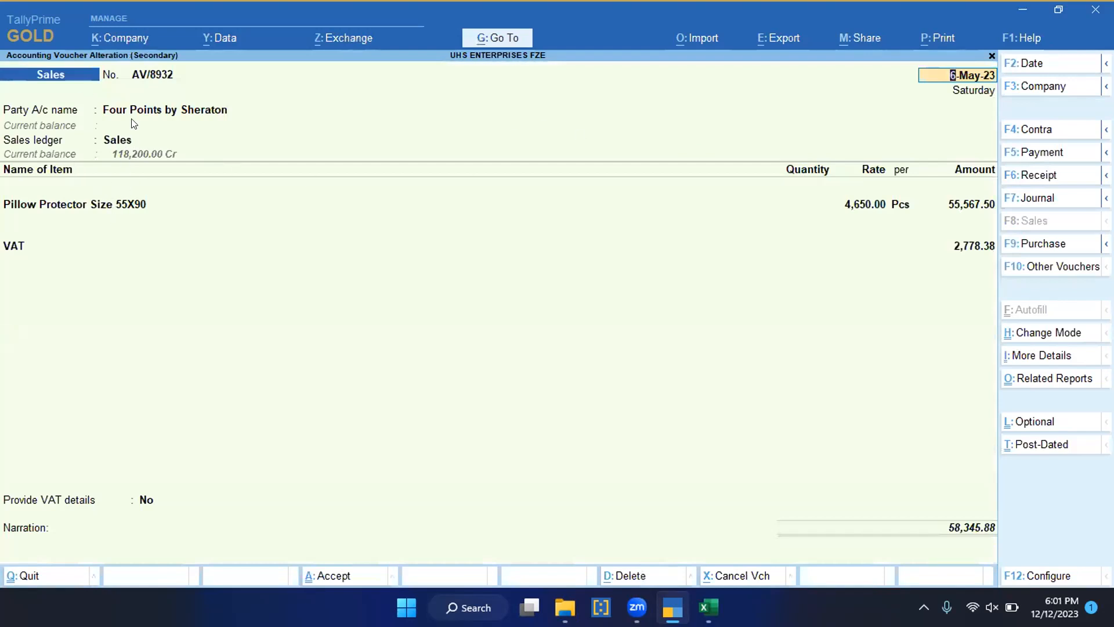
pyautogui.press('Escape')
pyautogui.press('Escape')
# Step: Open the first flagged Purchase voucher from Luxurary Castle LLC and go through its receipt and party details
pyautogui.press('Down')
pyautogui.press('Return')
pyautogui.press('Return')
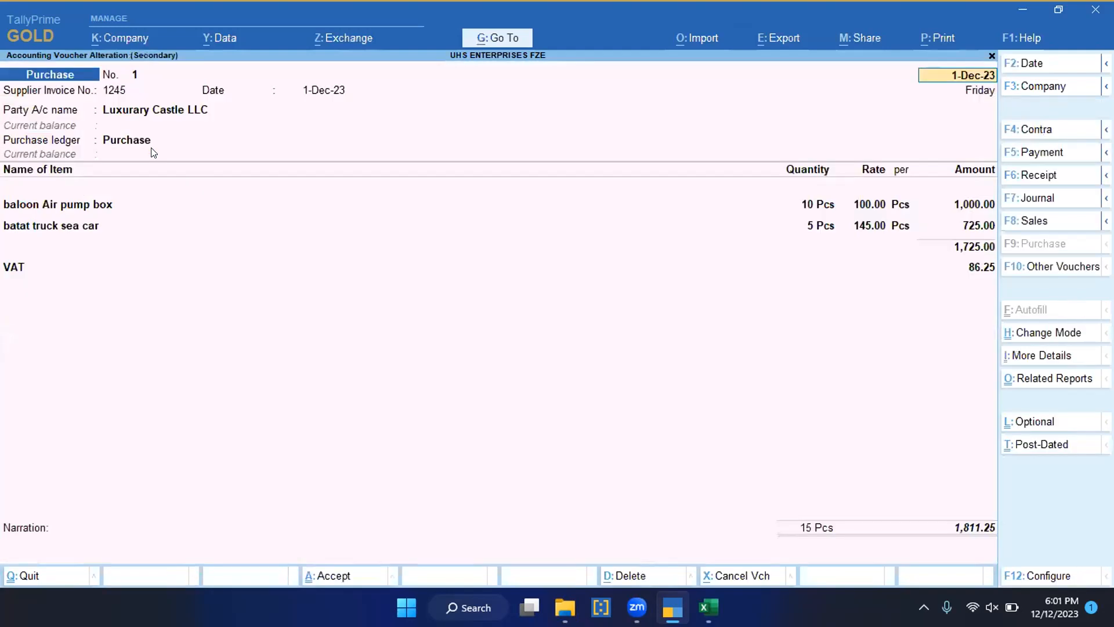
pyautogui.press('Return')
pyautogui.press('Return')
pyautogui.press('Return')
pyautogui.press('Return')
pyautogui.press('Return')
pyautogui.press('Return')
pyautogui.press('Return')
pyautogui.press('Return')
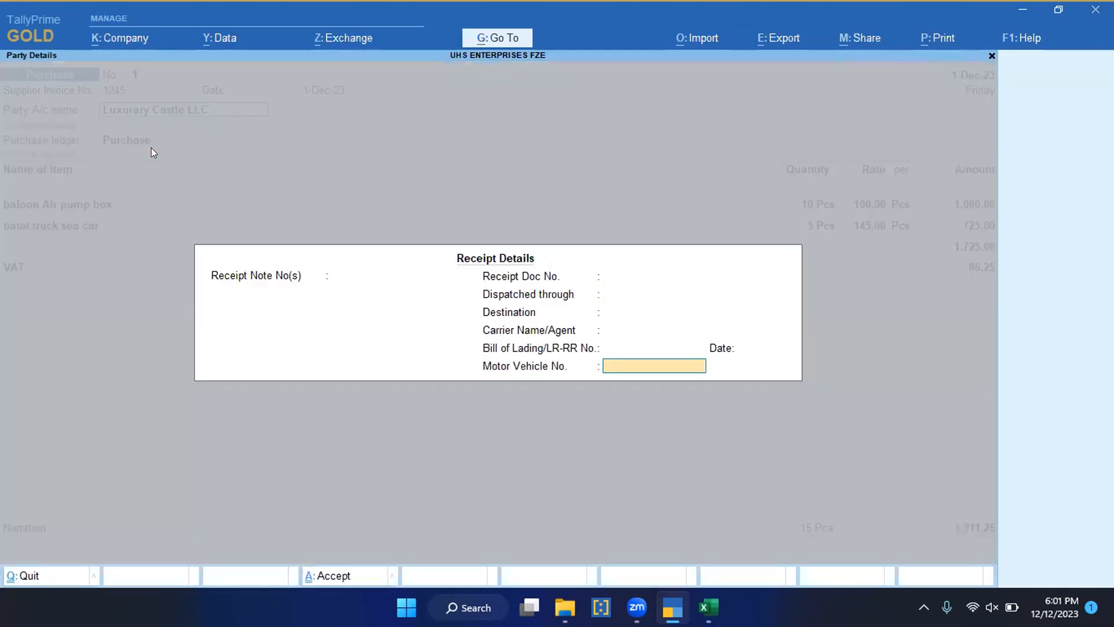
pyautogui.press('Return')
pyautogui.press('Return')
pyautogui.press('Return')
pyautogui.press('Return')
pyautogui.press('Return')
pyautogui.press('Return')
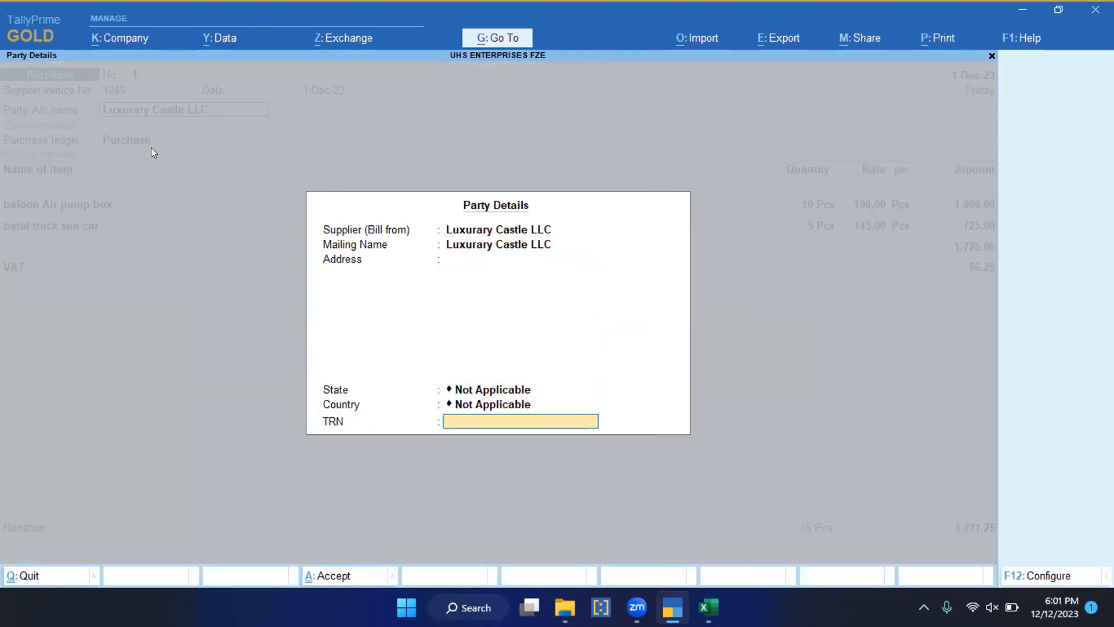